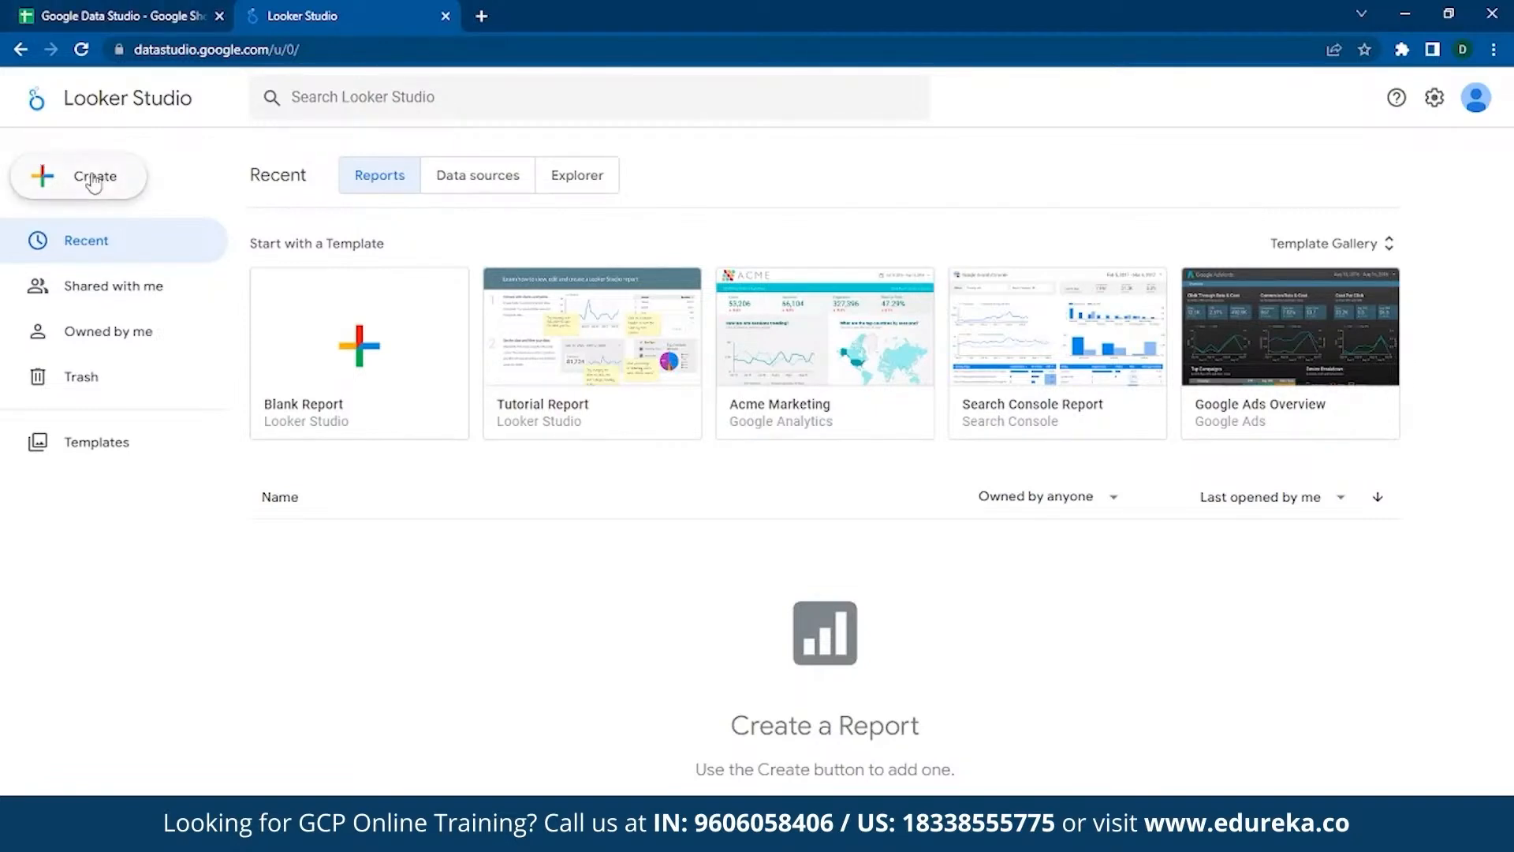
click(94, 181)
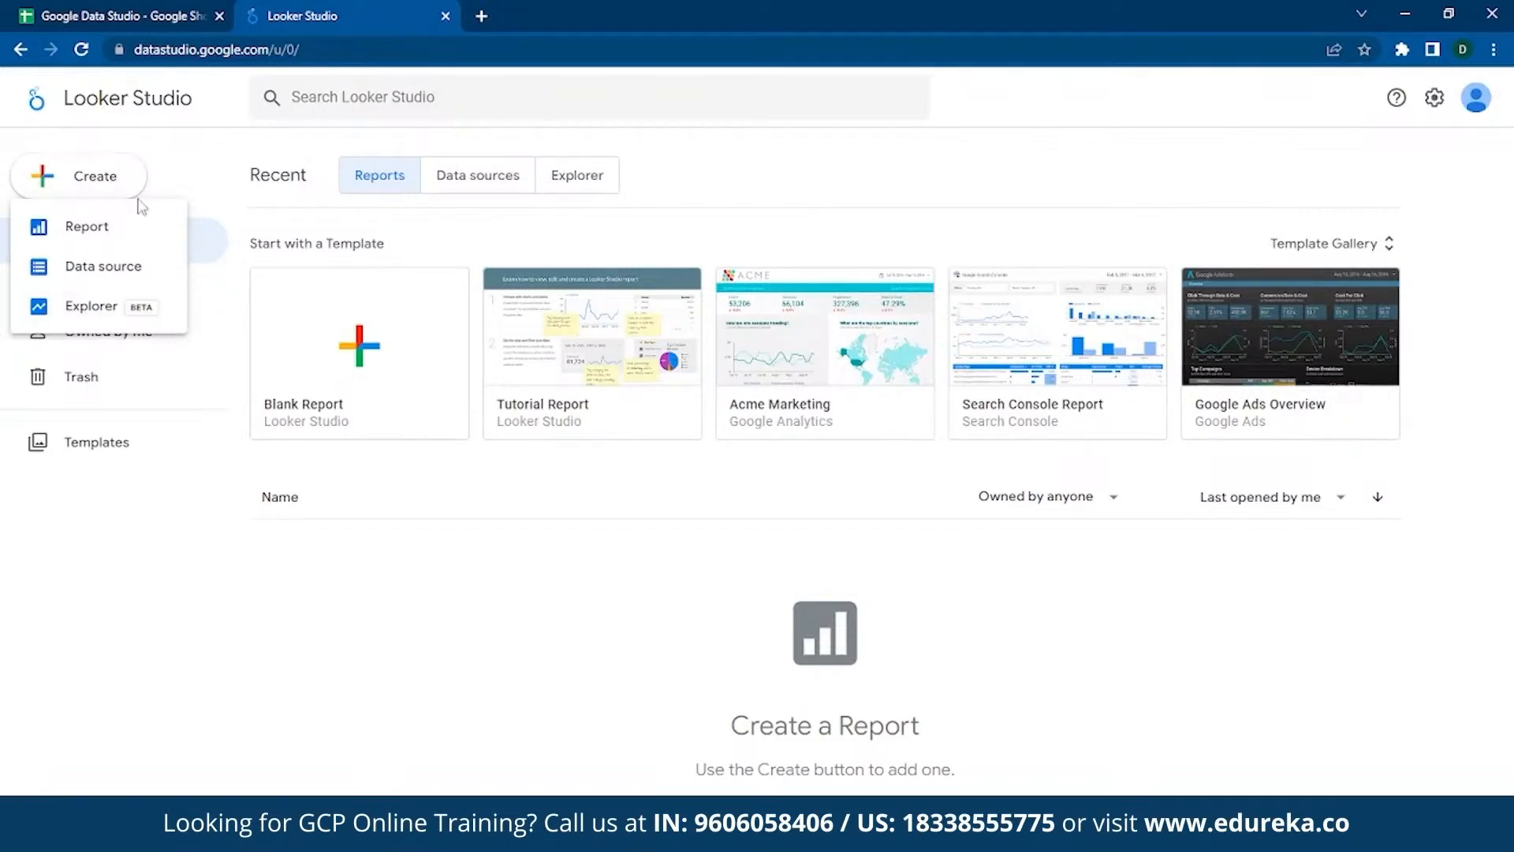
click(81, 187)
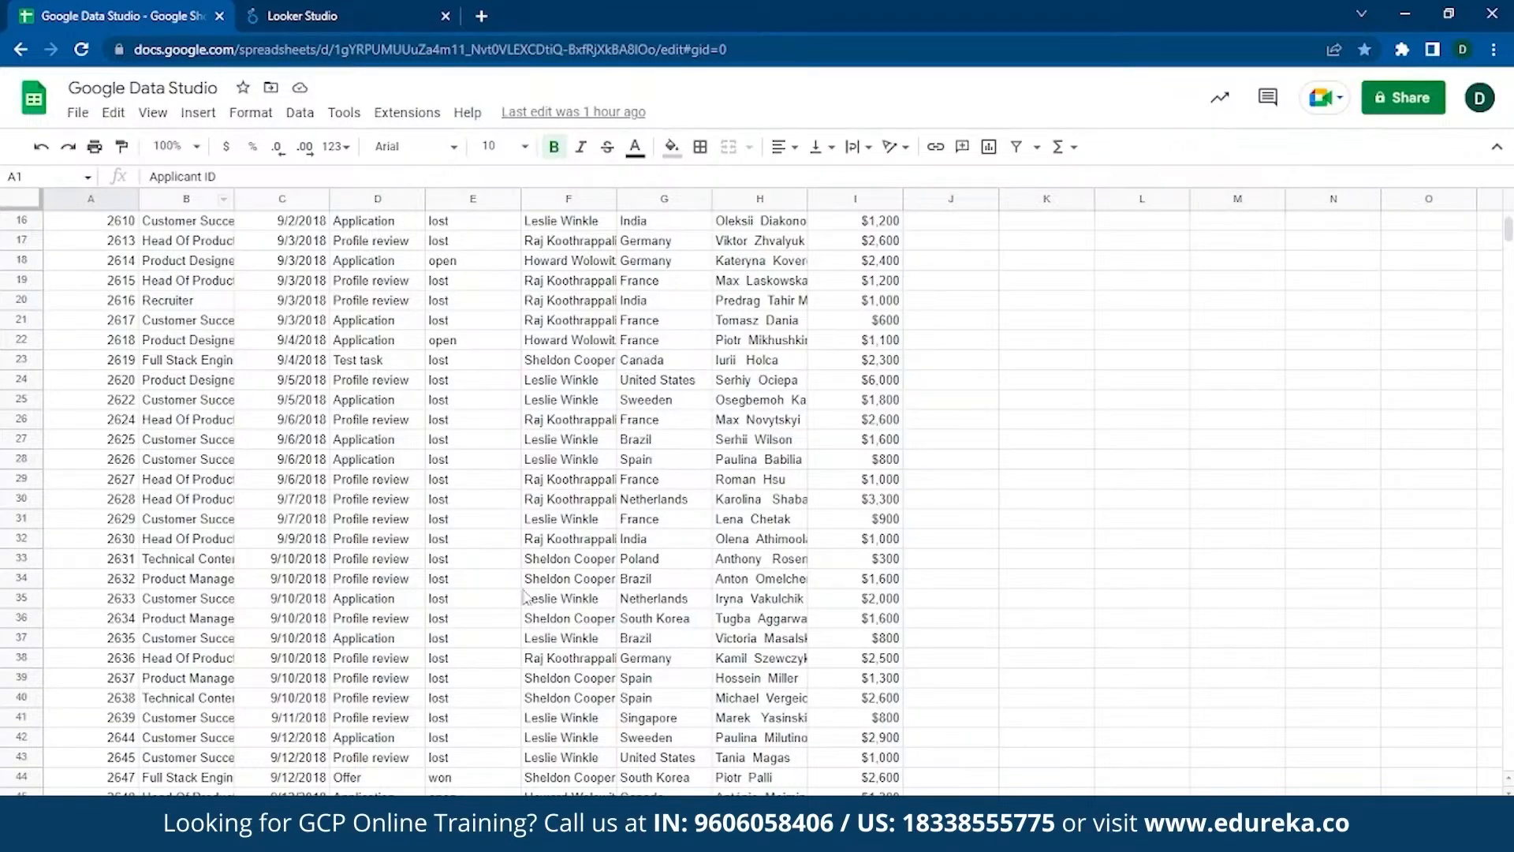
- Open data.gov.in in a new browser tab, and return to the Google Data Studio spreadsheet to review its rows
click(481, 16)
text(data.g)
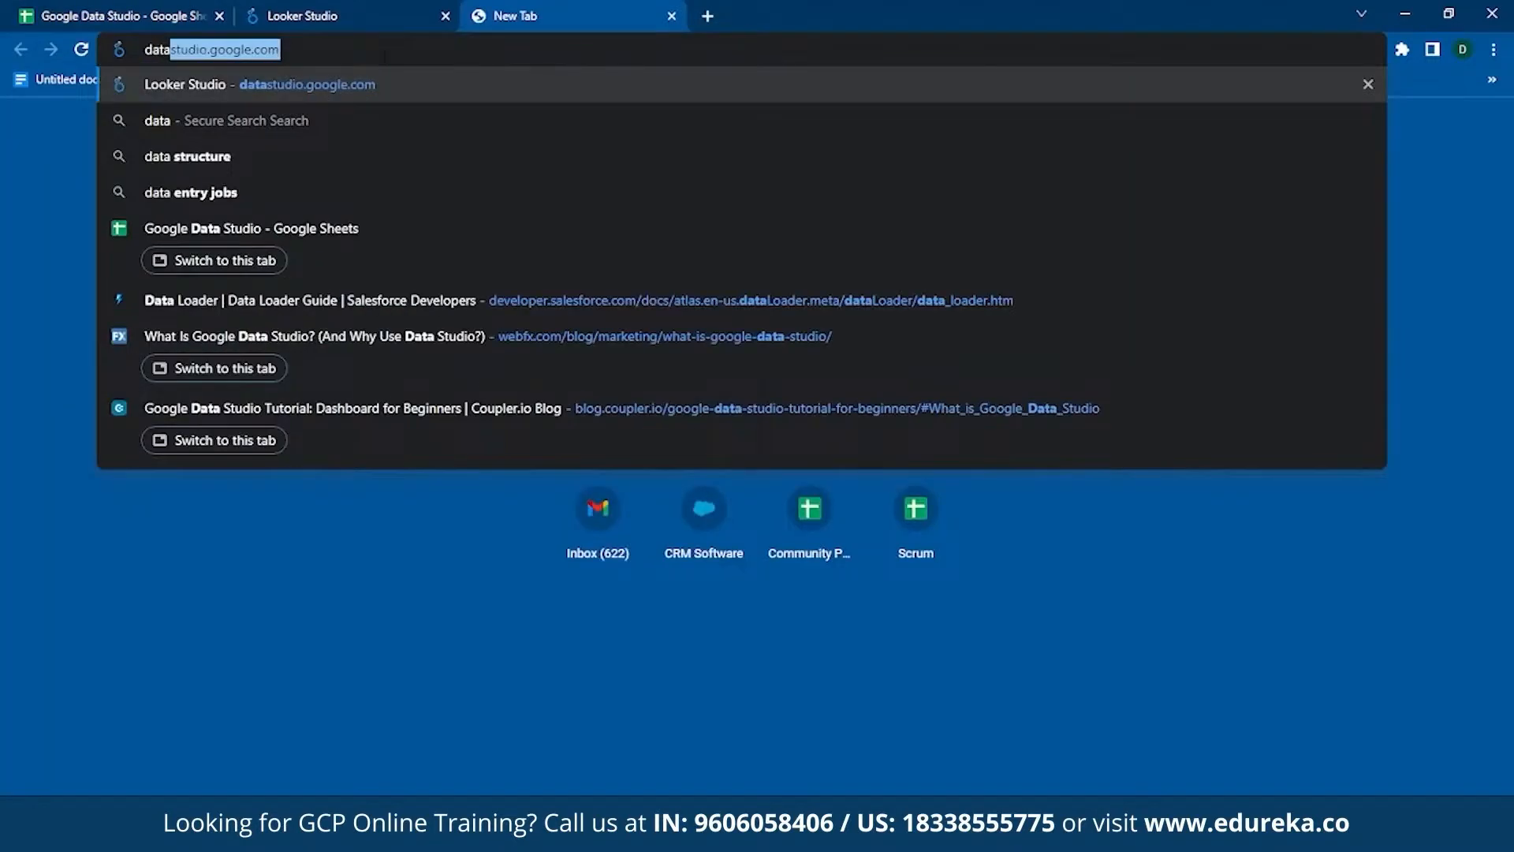
text(ov.in)
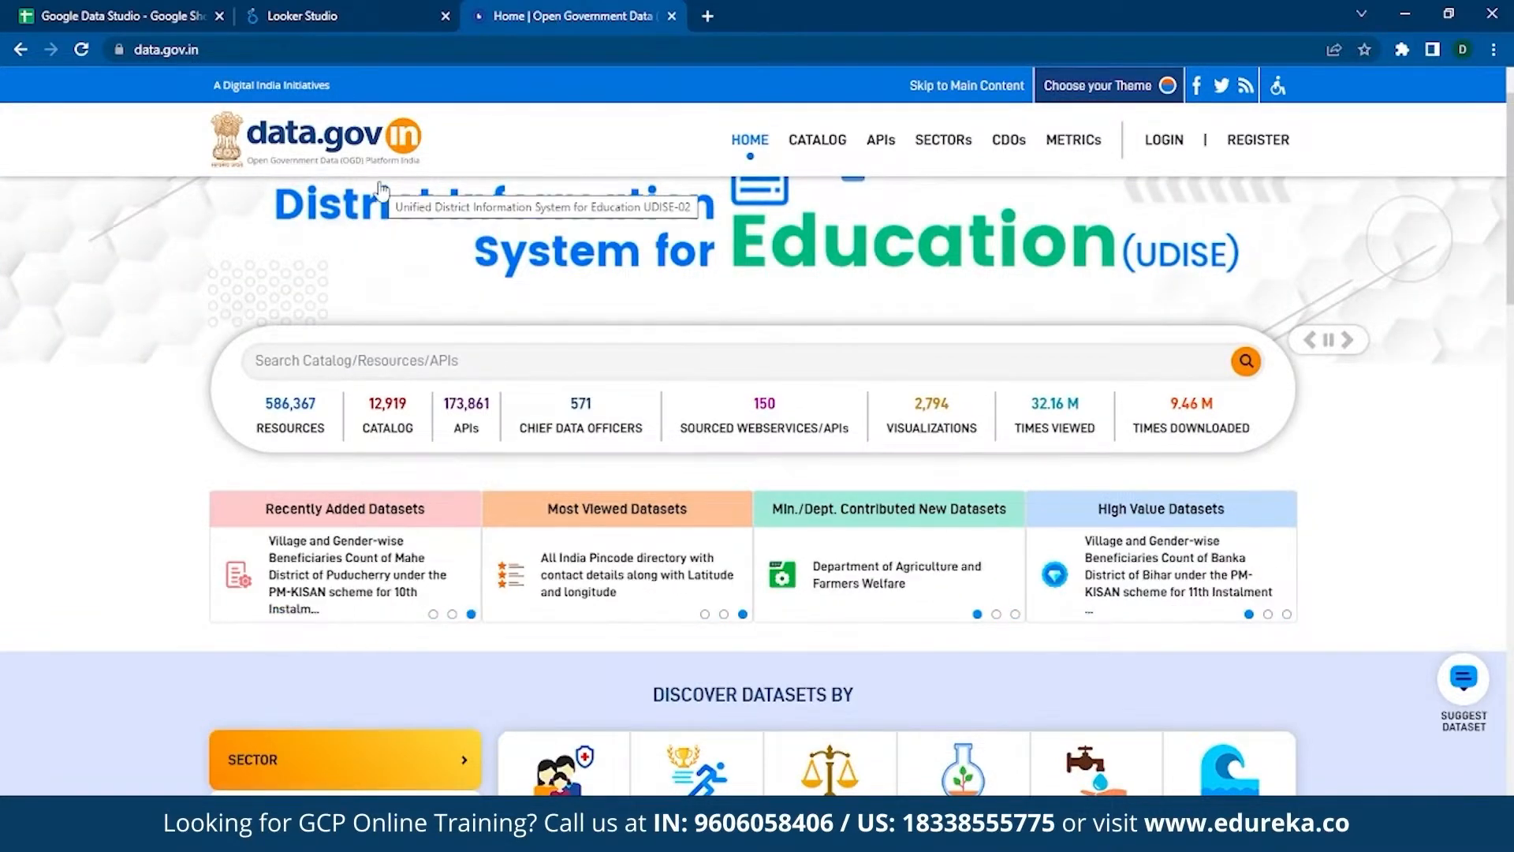
click(154, 16)
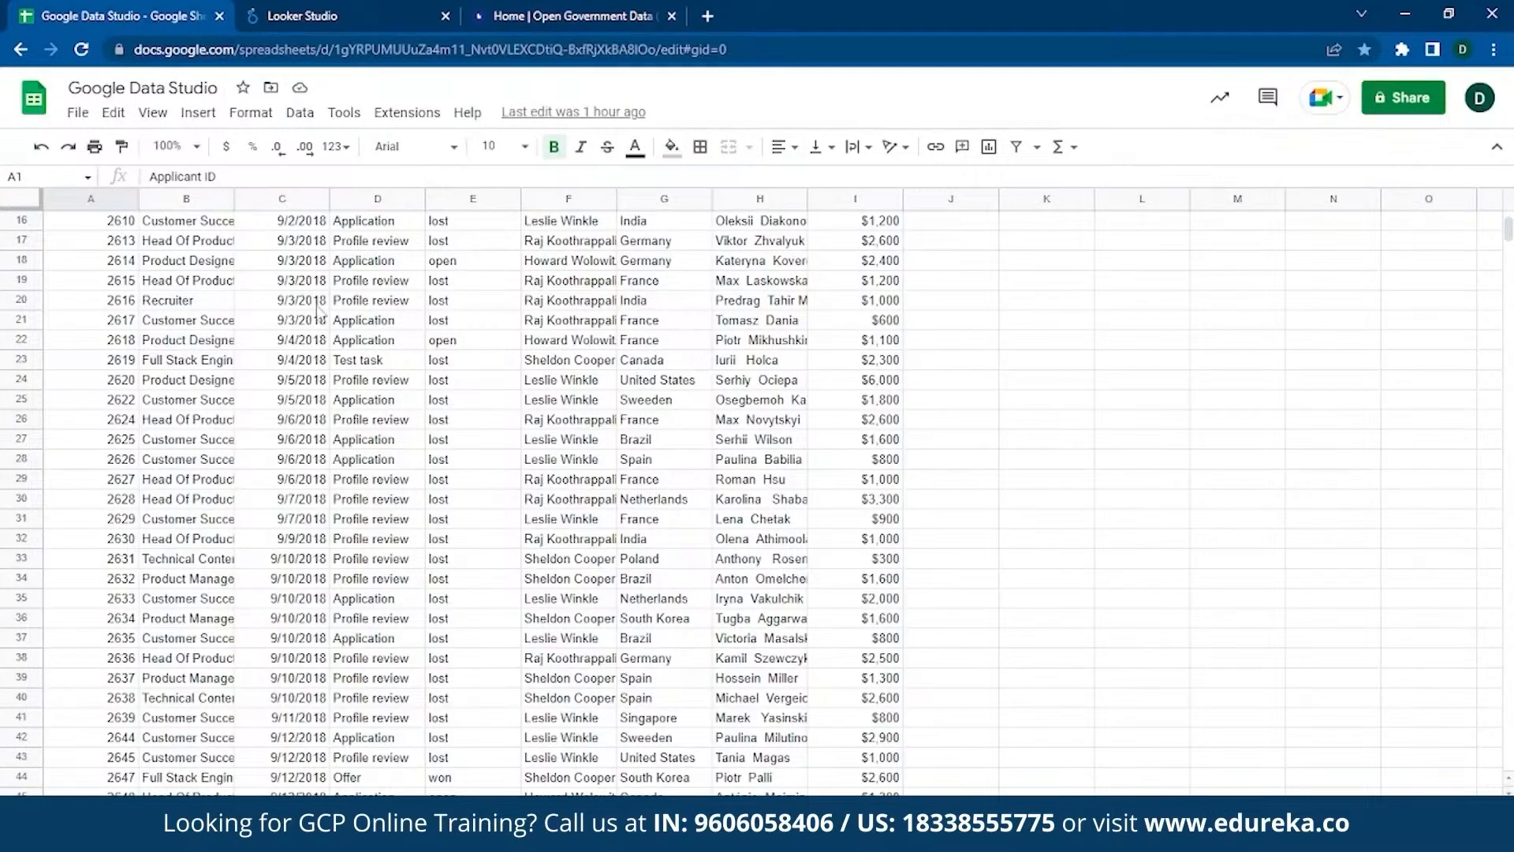
scroll(335, 434, up, 2)
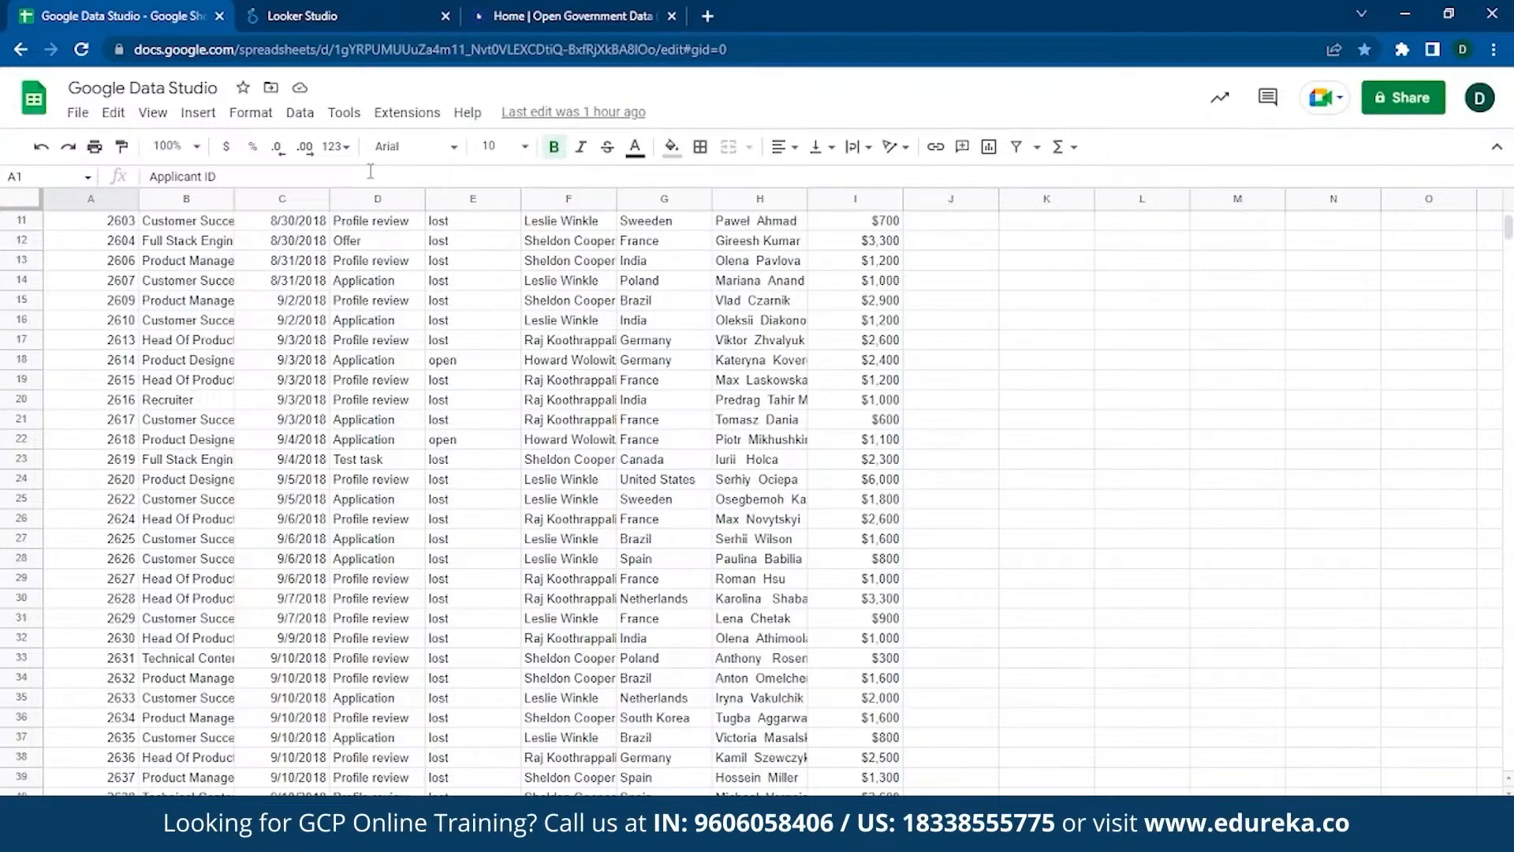
- Switch to Looker Studio and create a data source with the Google Sheets connector, connecting Sheet1 of the Google Data Studio spreadsheet
click(325, 13)
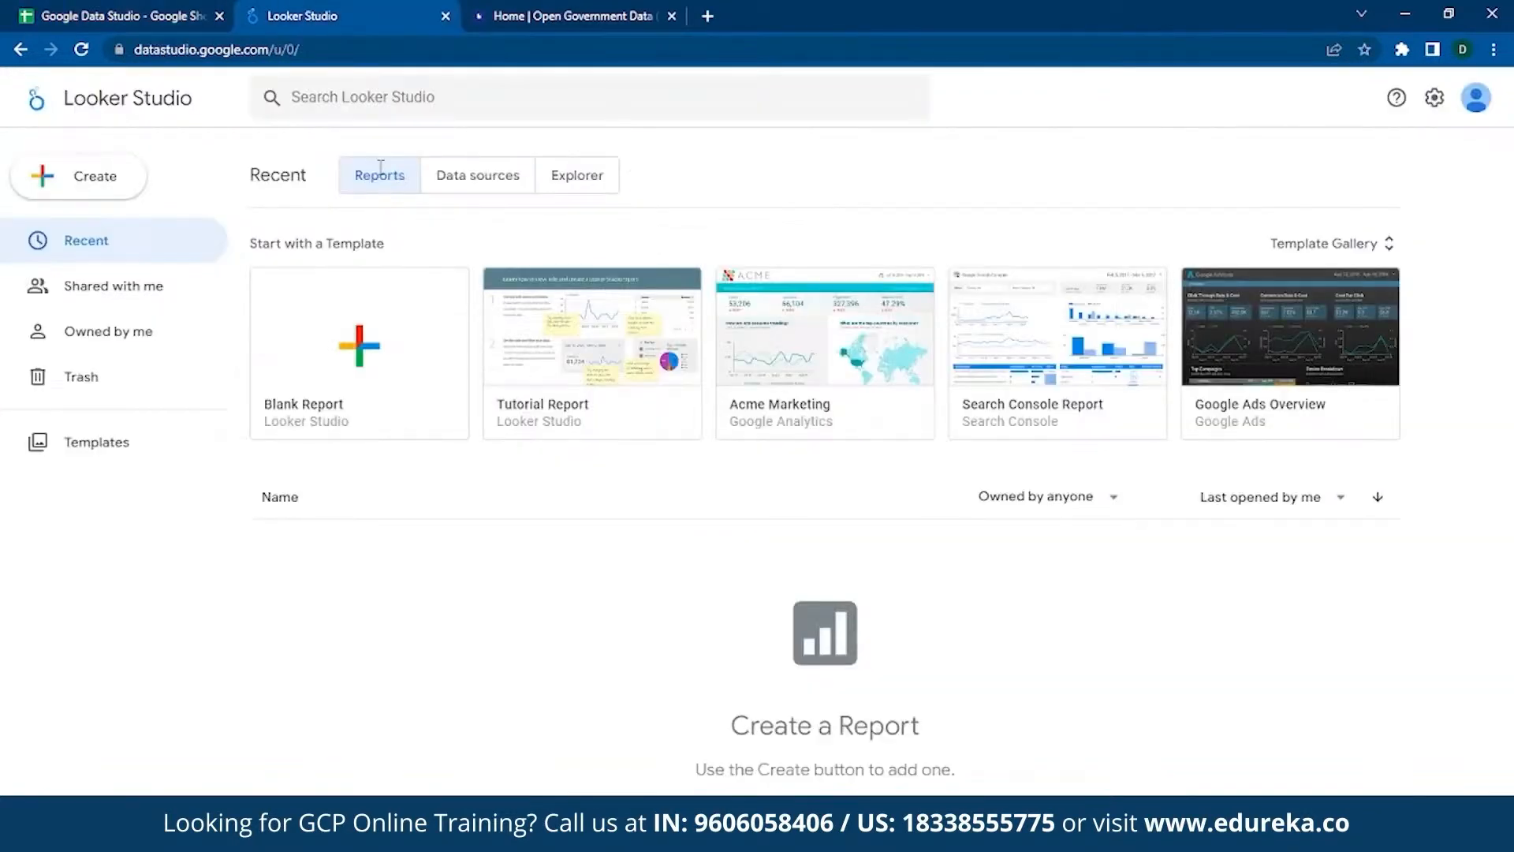
click(96, 193)
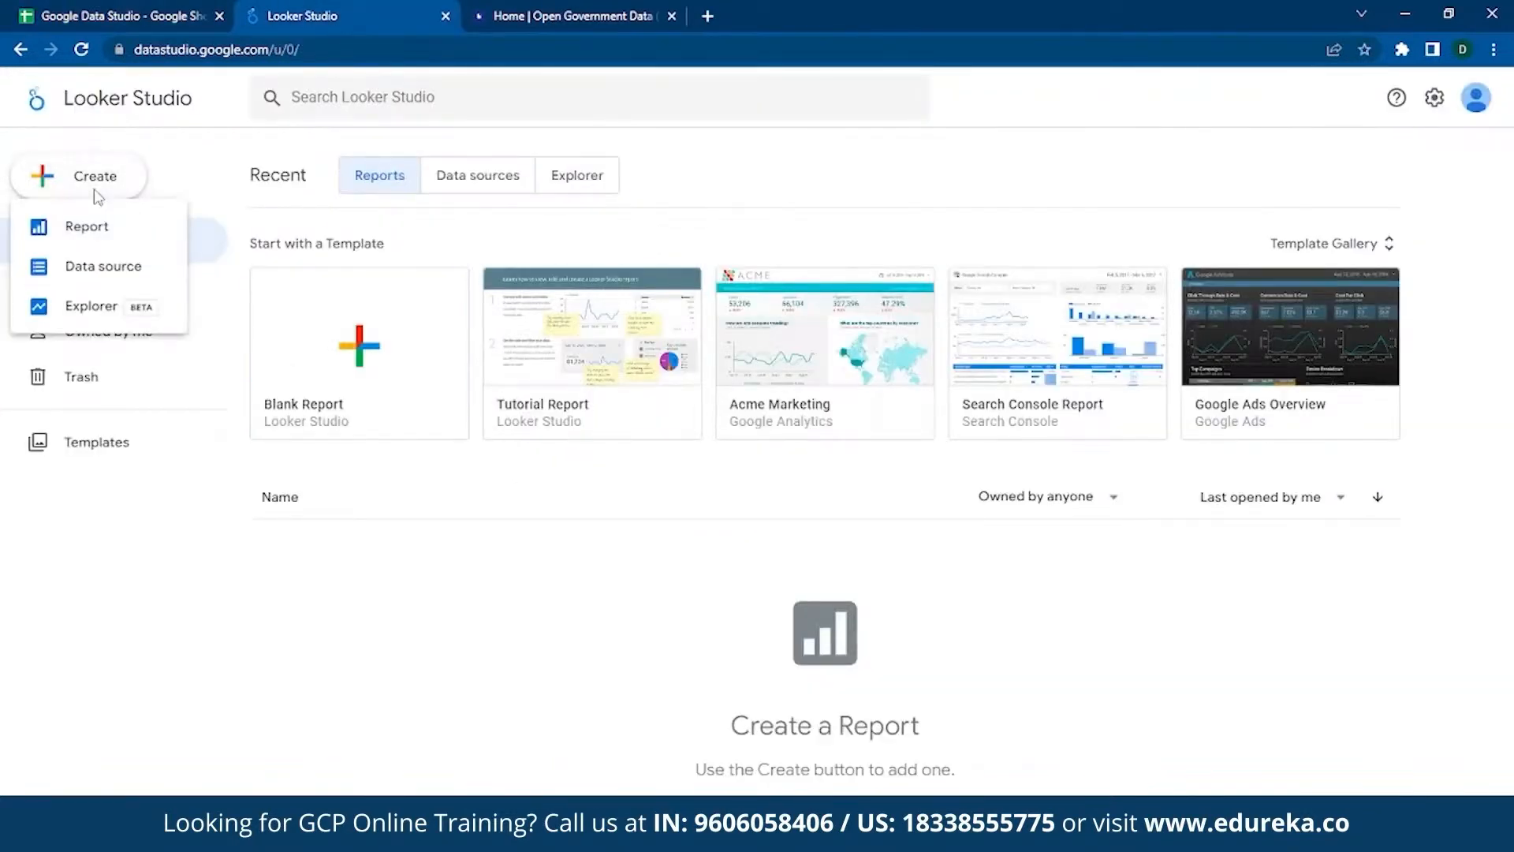
click(126, 270)
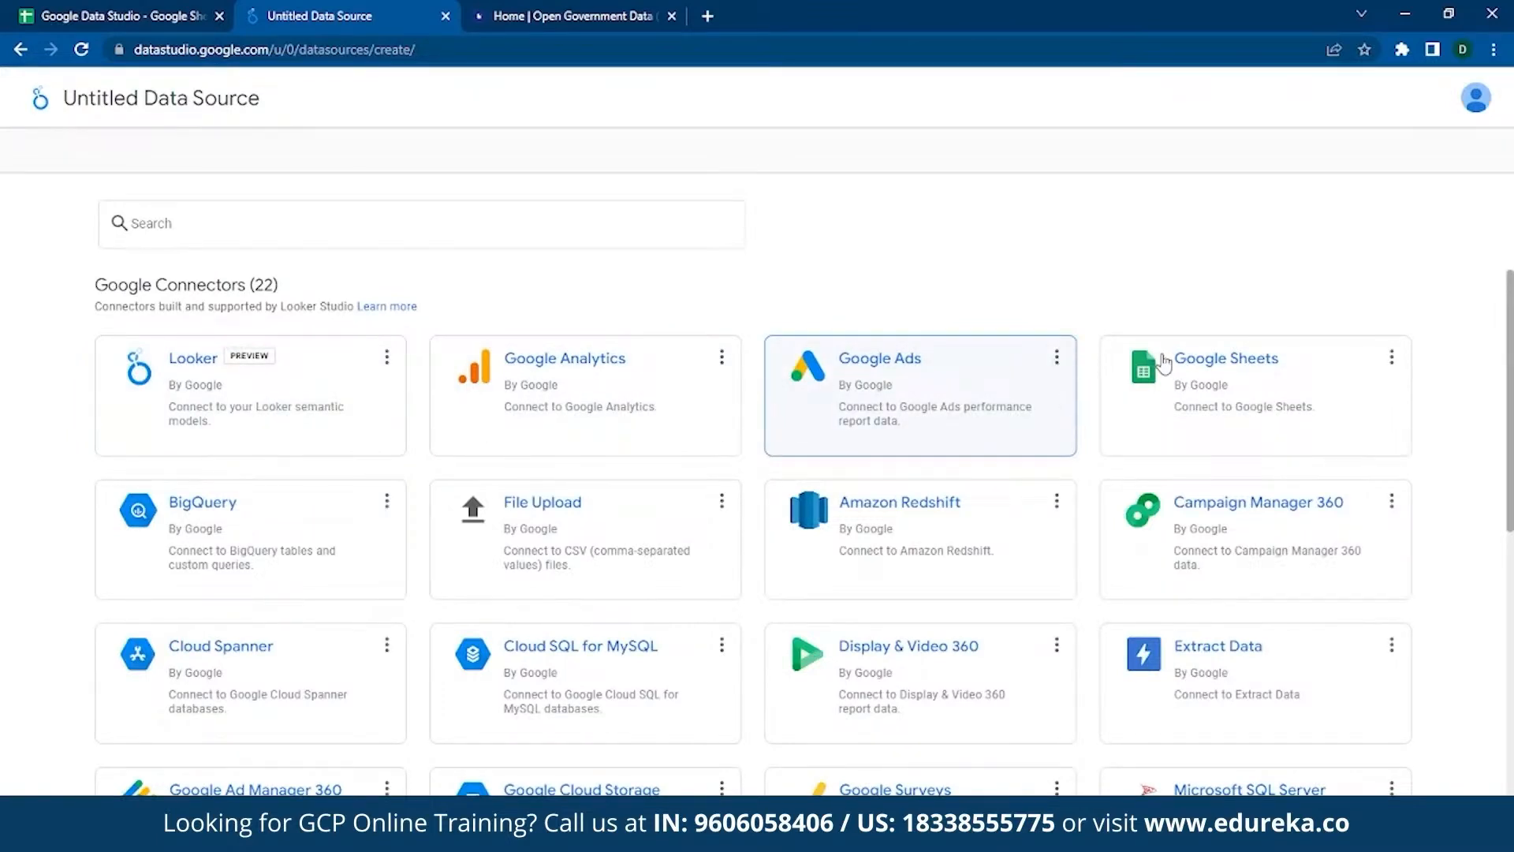
click(1213, 371)
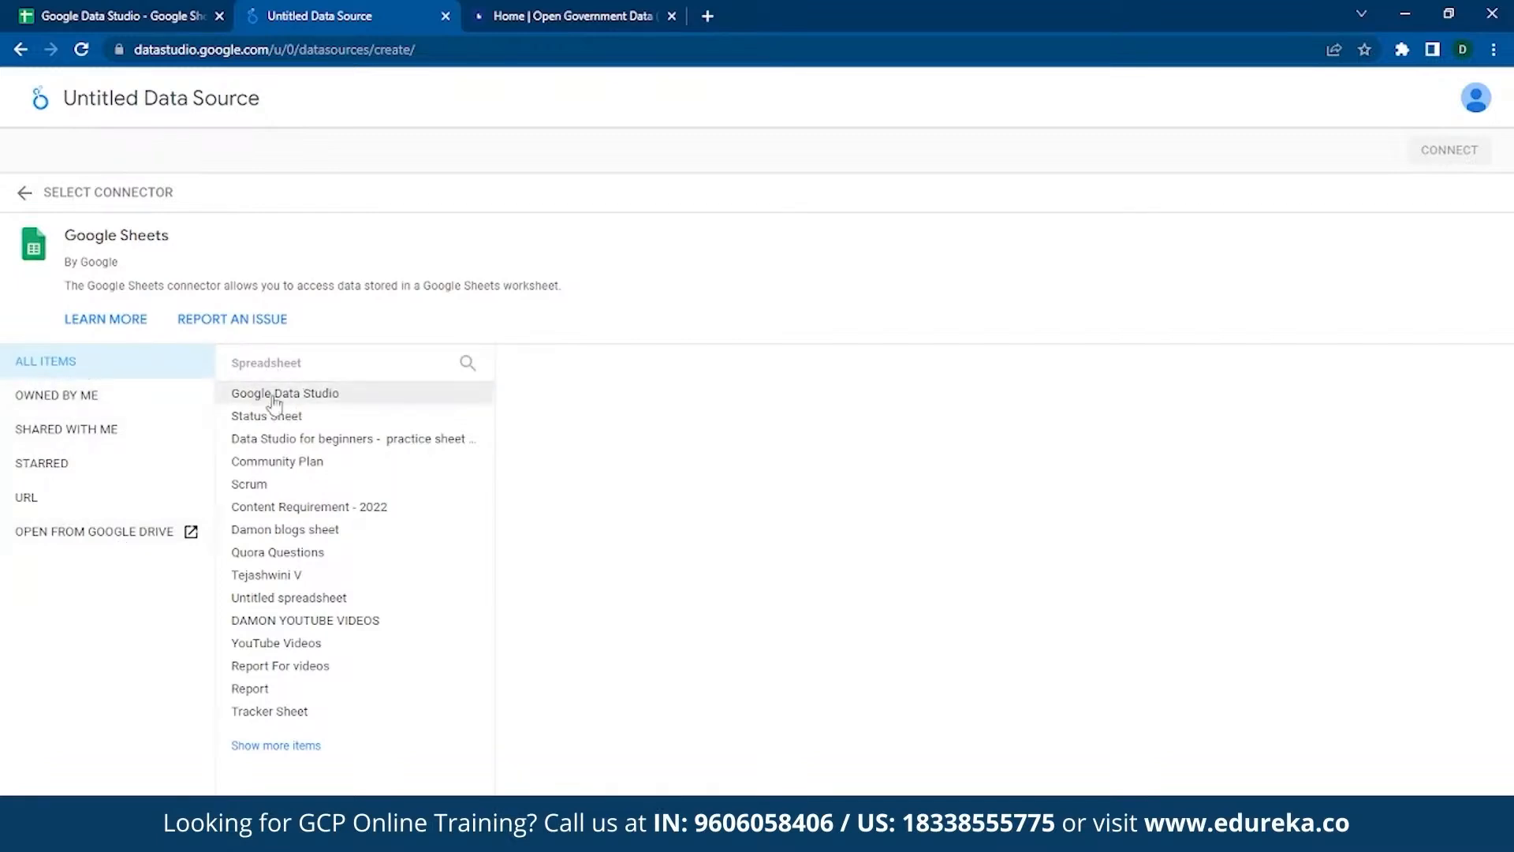
click(339, 400)
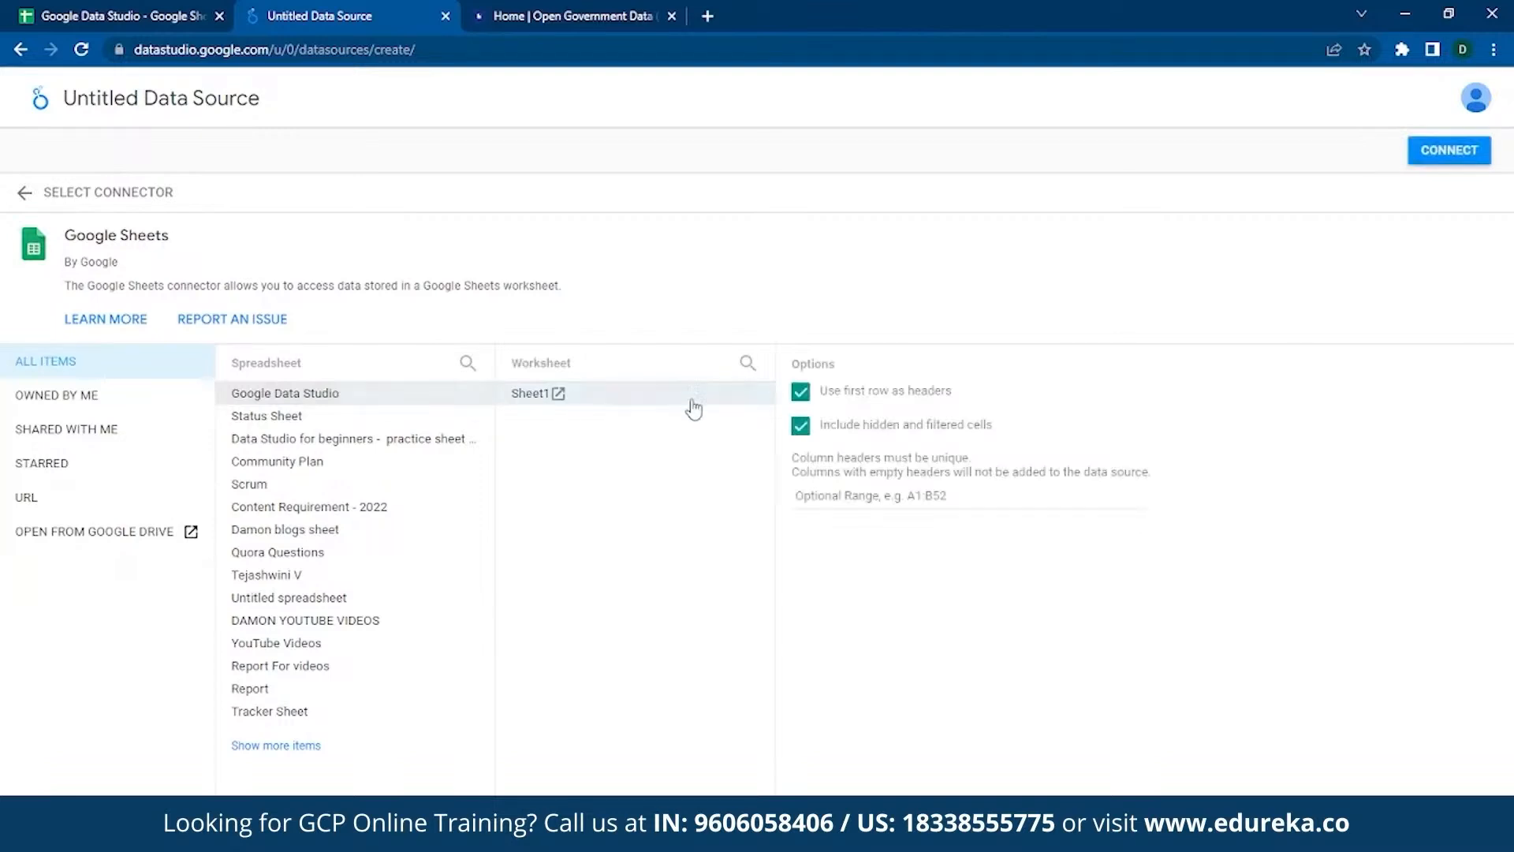
click(1451, 150)
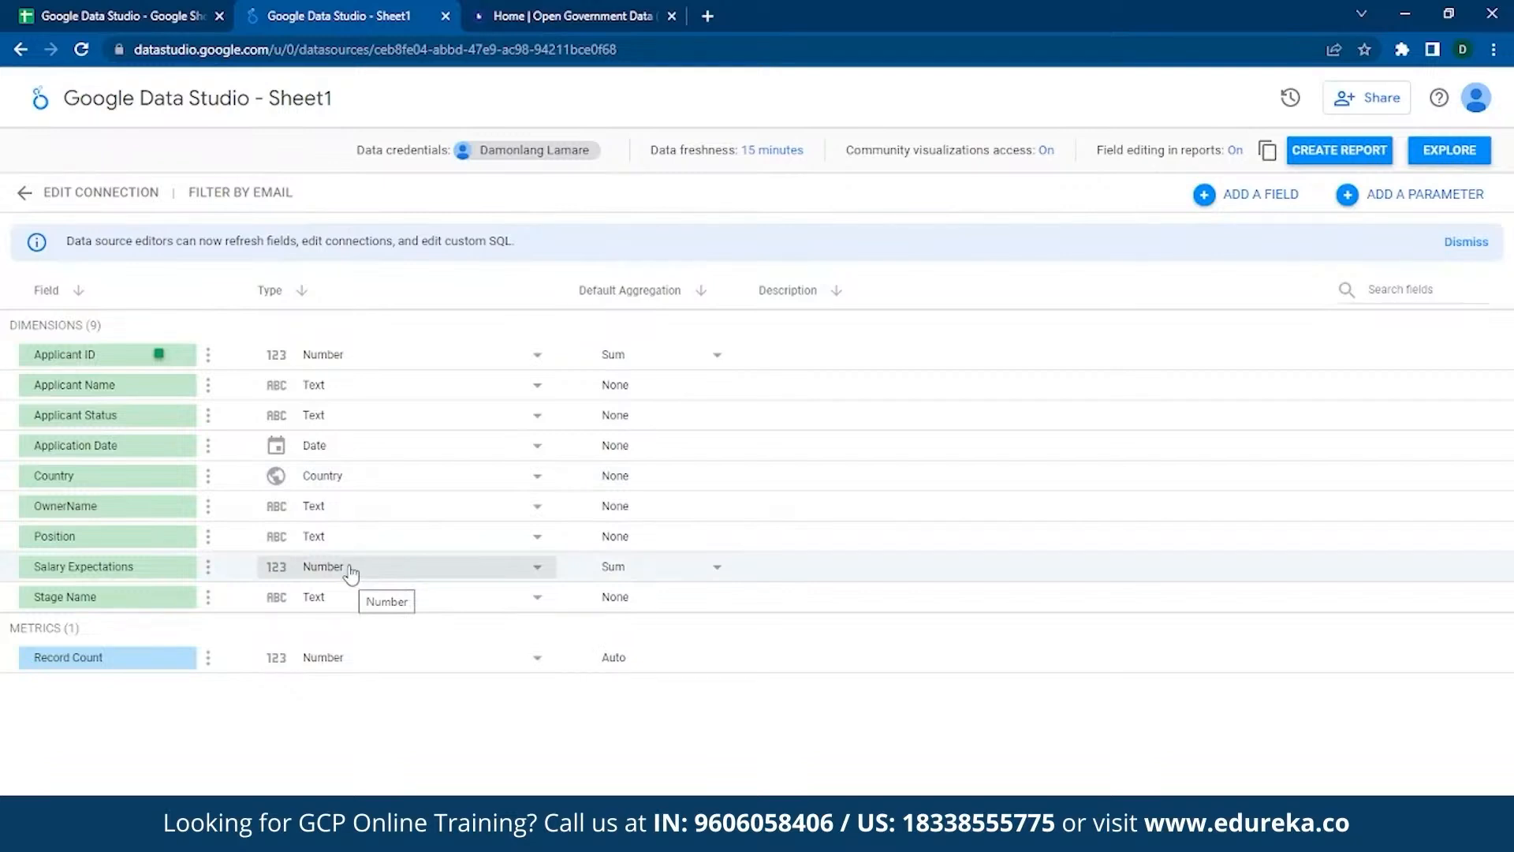
- Set the Salary Expectations field's type to the currency INR - Indian Rupee (₹)
click(547, 569)
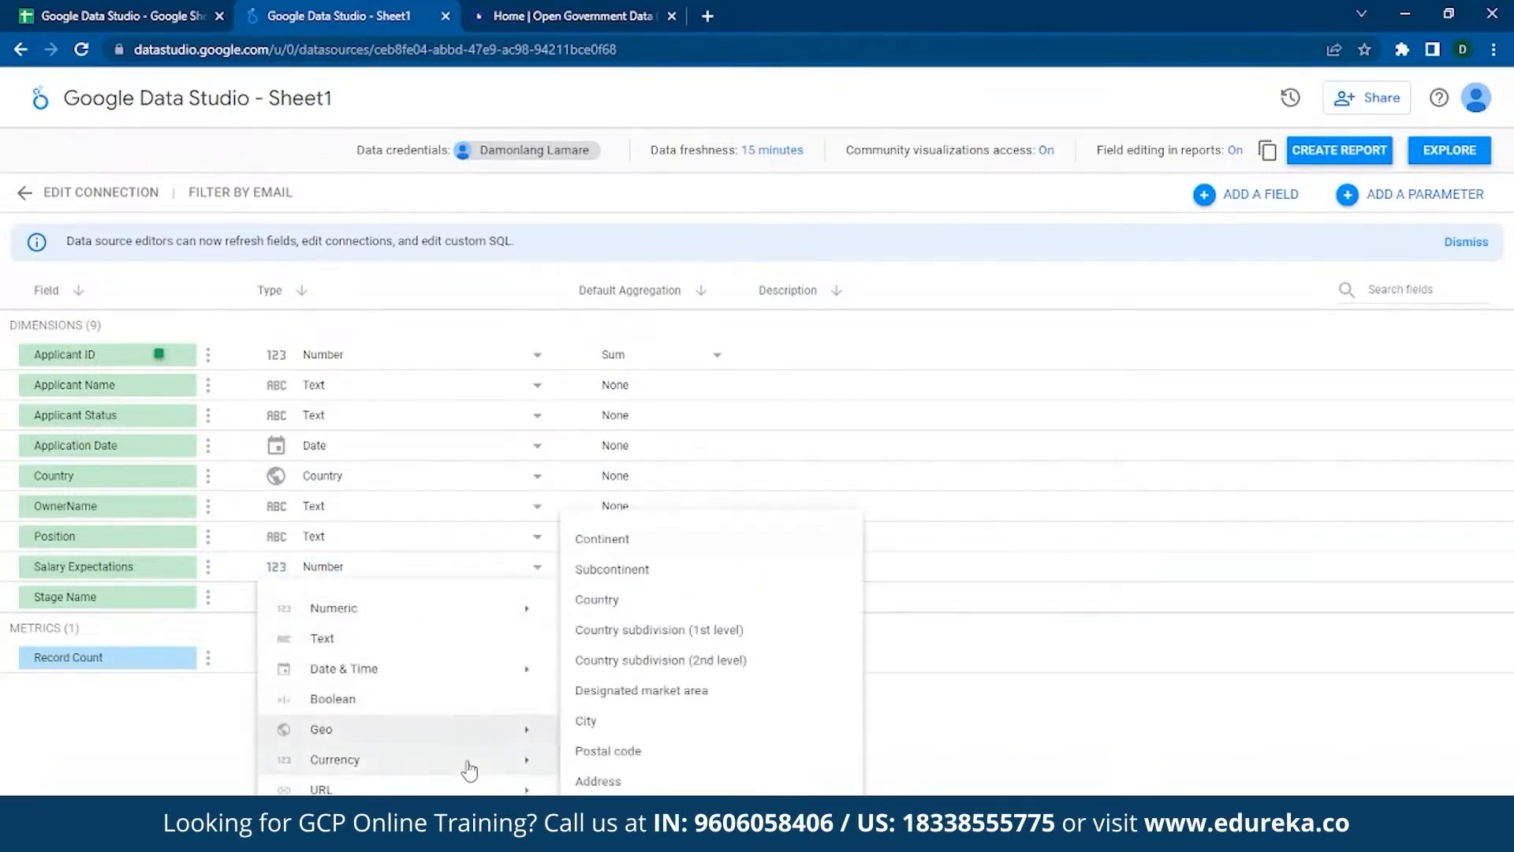
mouse_move(474, 763)
scroll(674, 706, down, 3)
scroll(674, 706, down, 5)
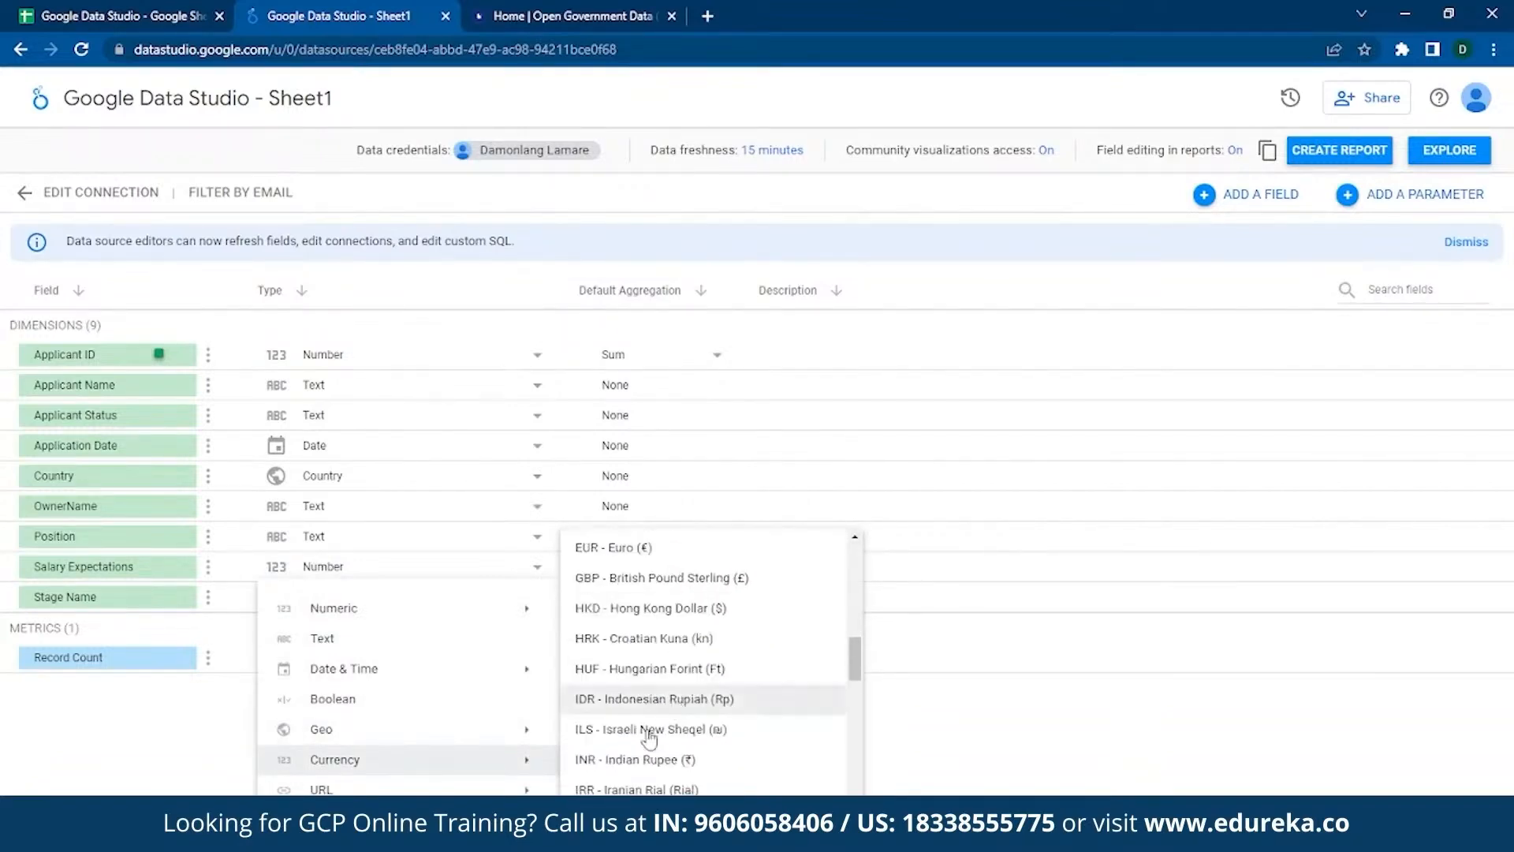
click(686, 757)
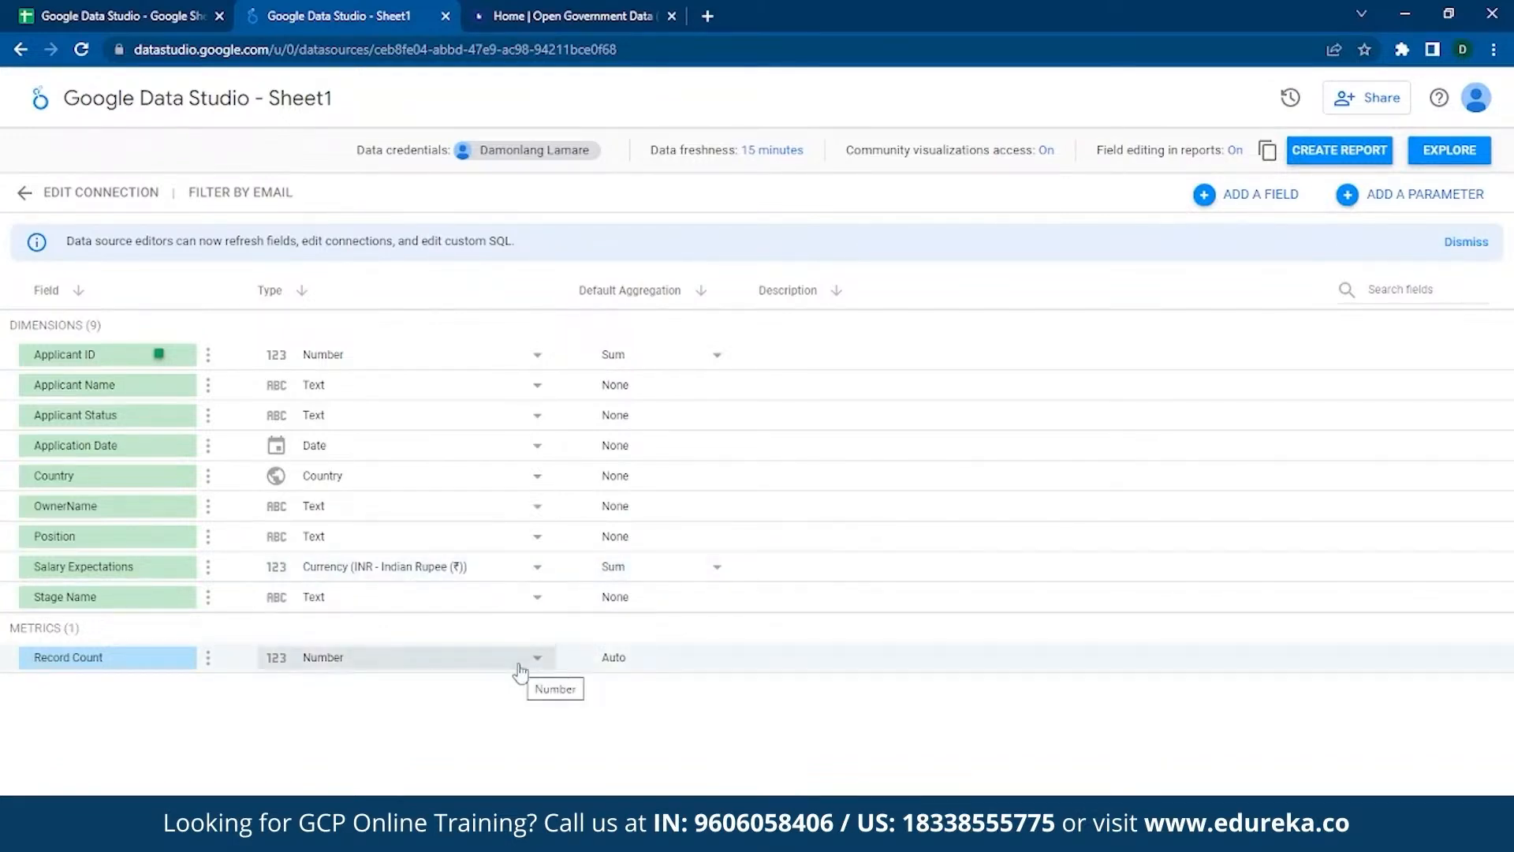
- Rename the data source as Applicant Demo
click(149, 110)
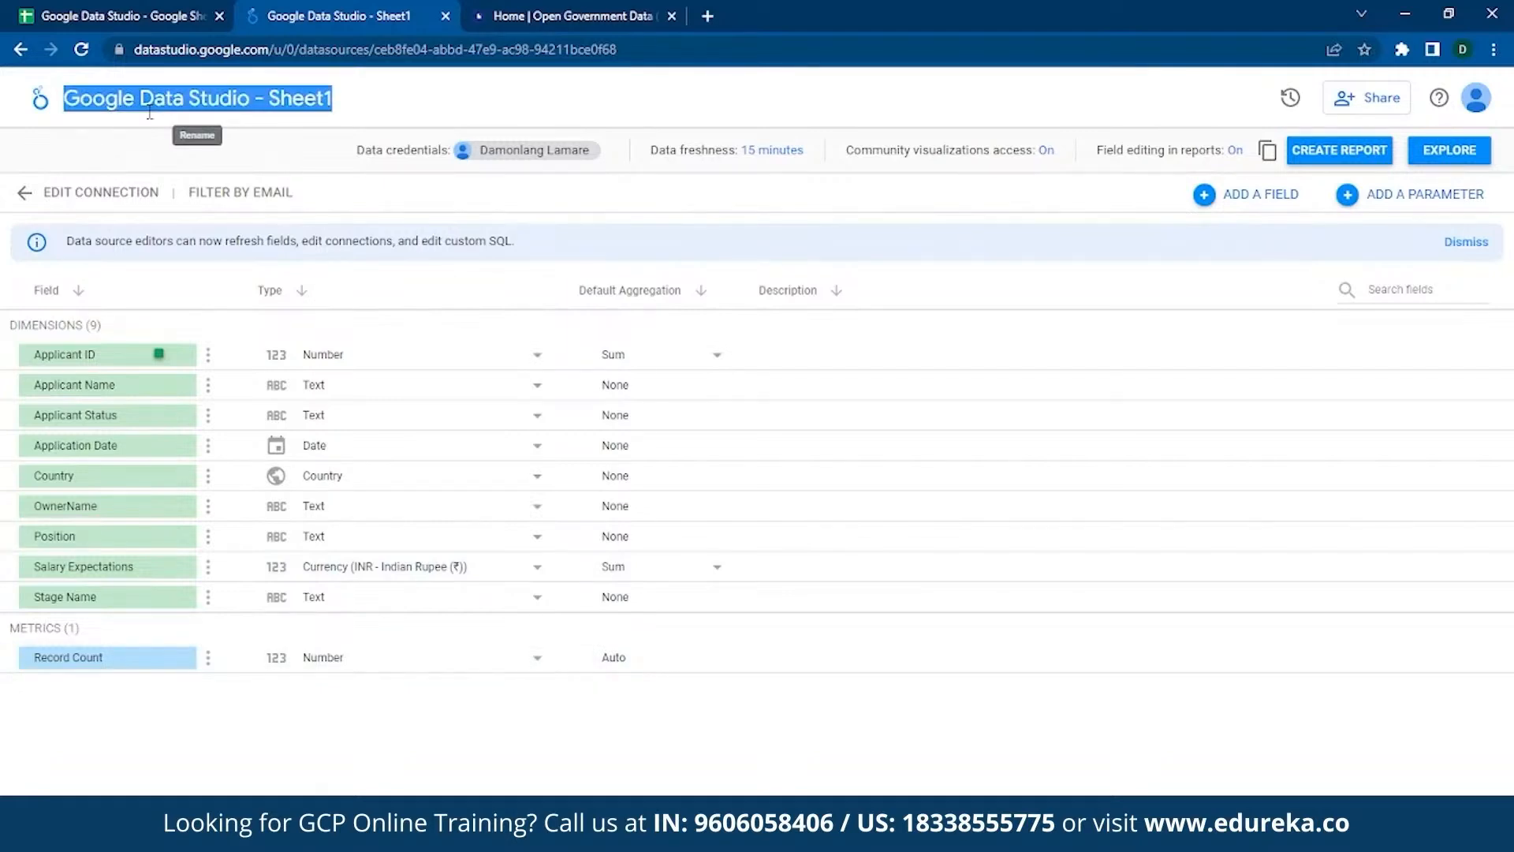
text(Applicant)
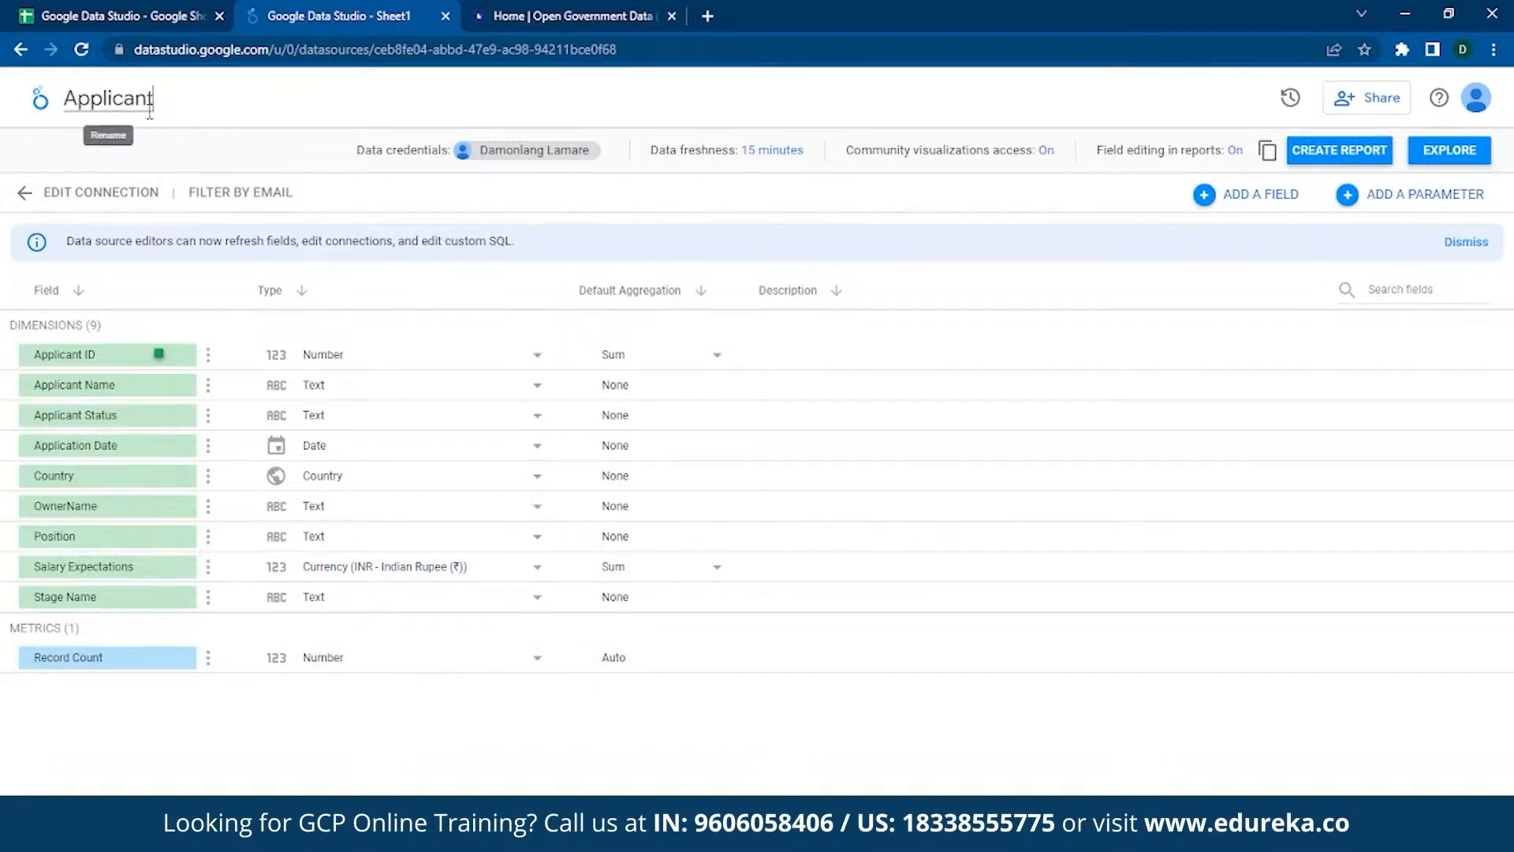
text( Demo)
key(Return)
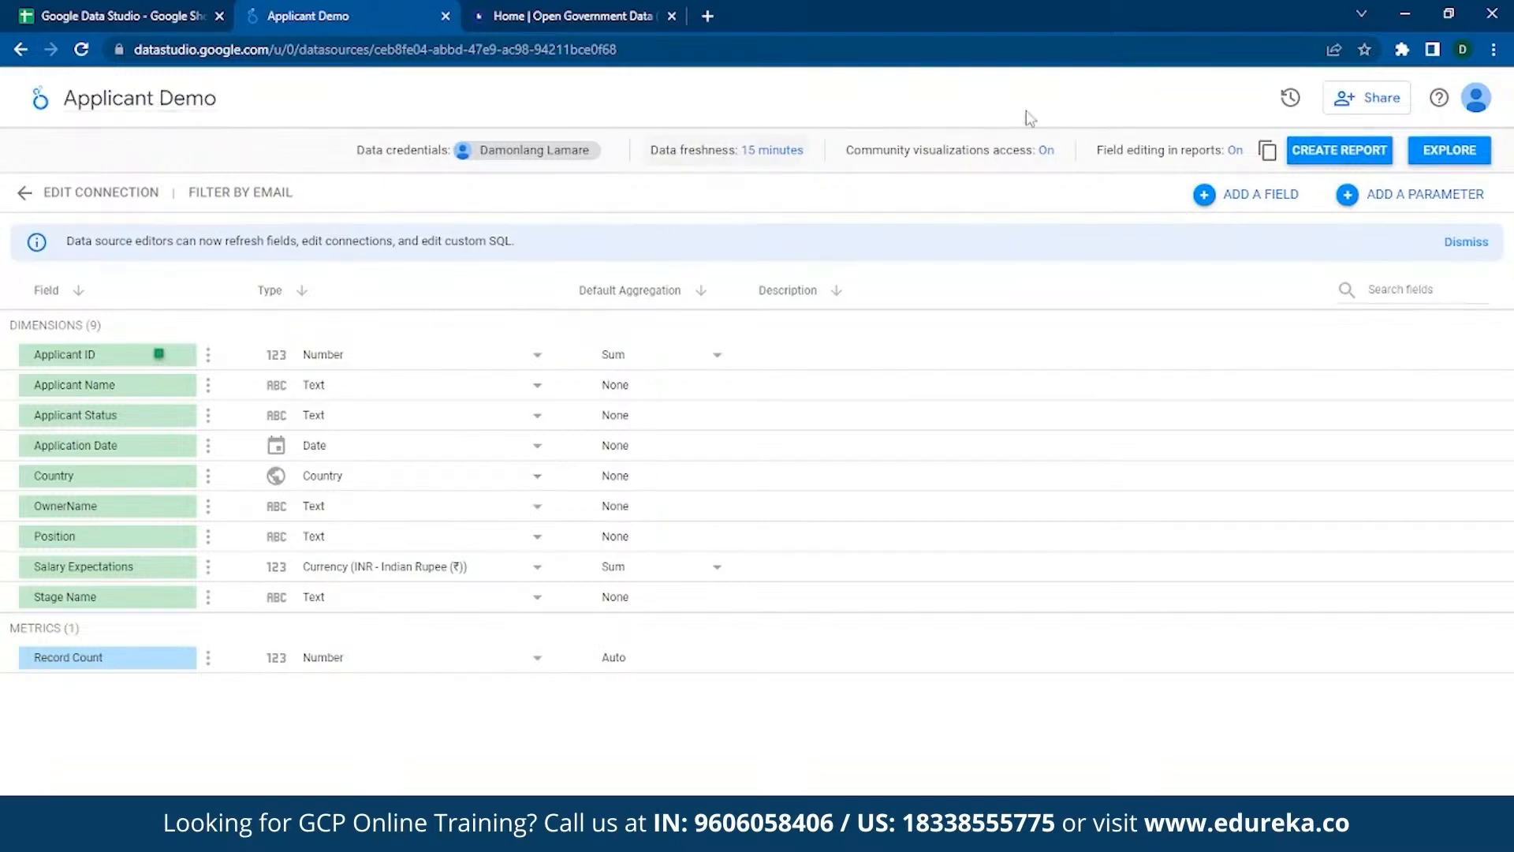
- Create a report from the Applicant Demo data source and name it Recruitment Dashboard
click(1339, 150)
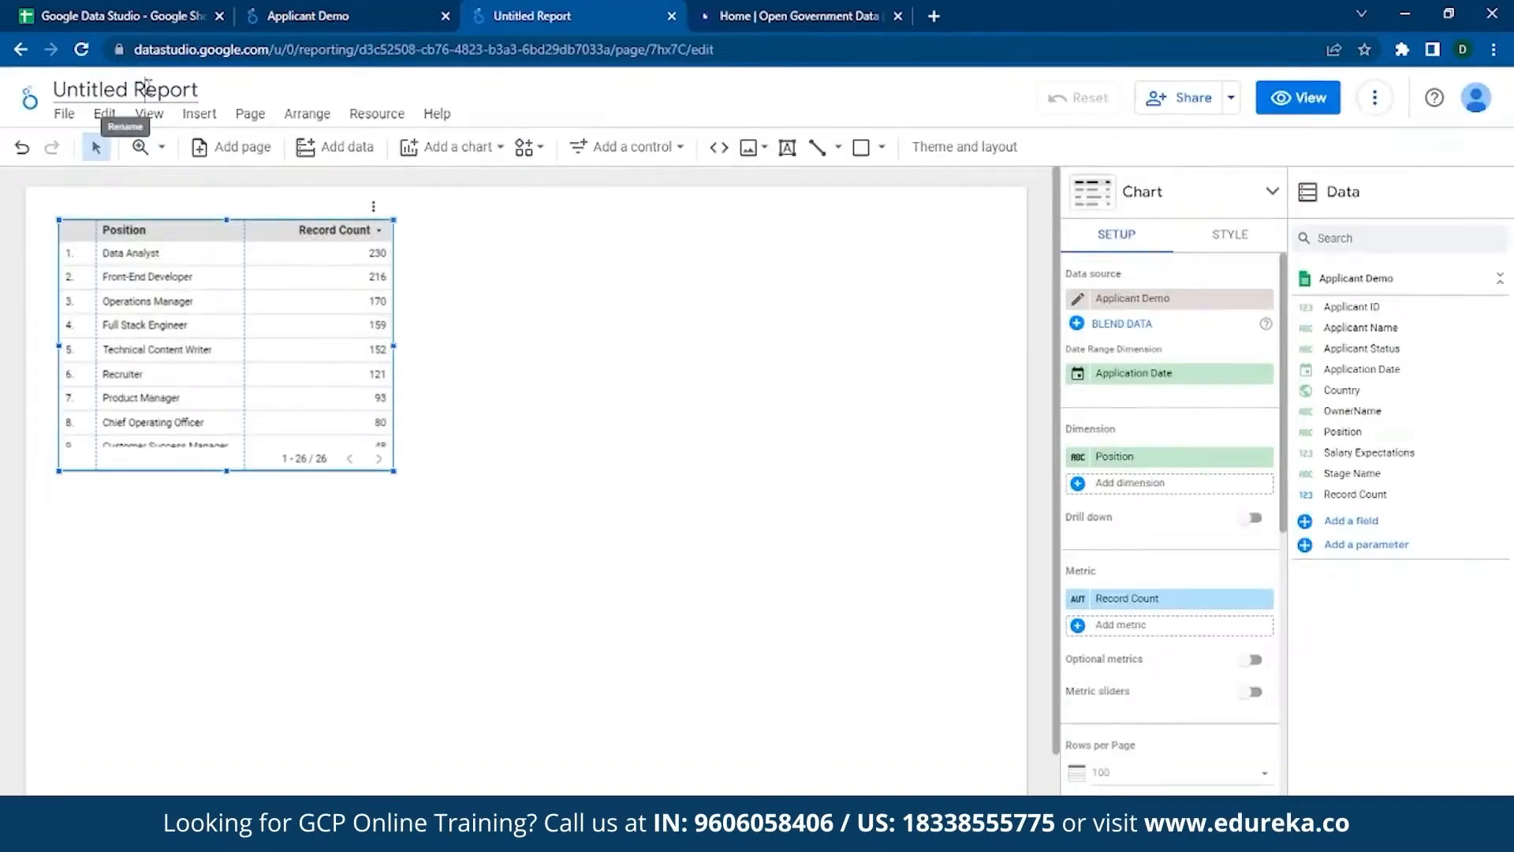
click(147, 88)
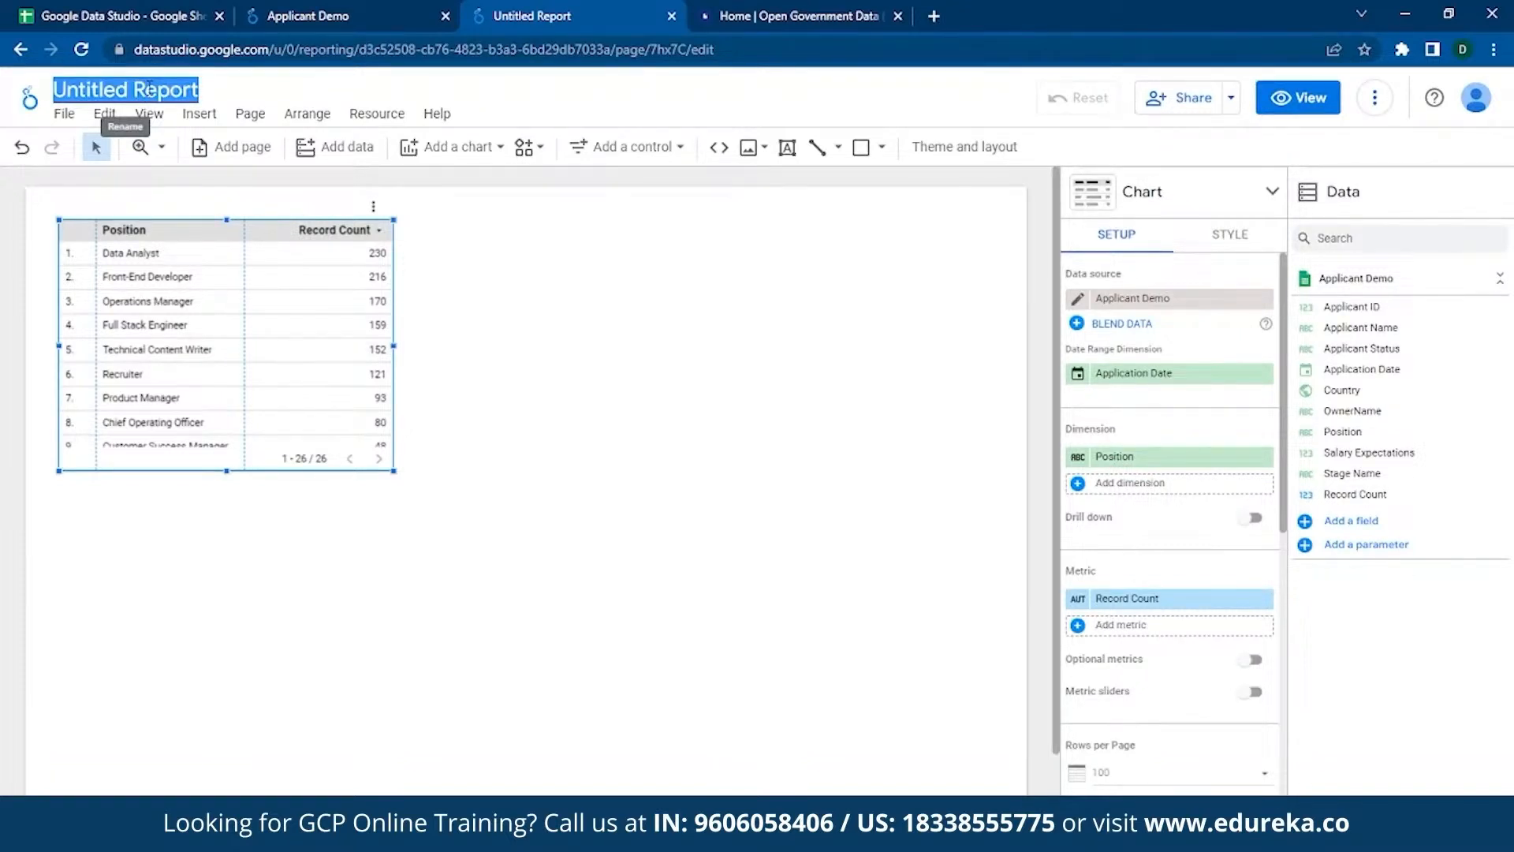
text(Recruit)
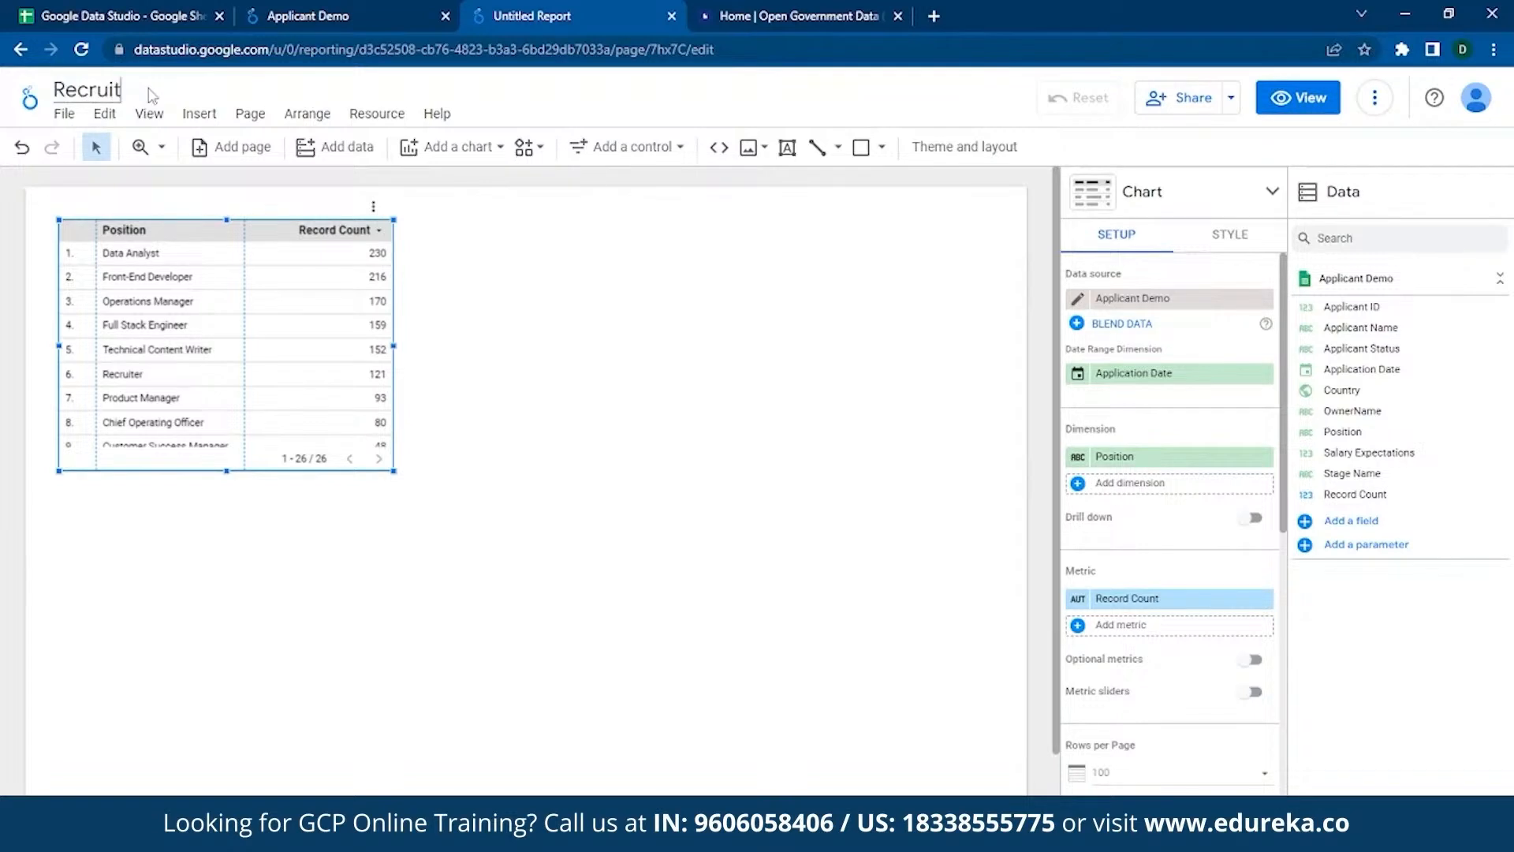
text(ment Dashboard)
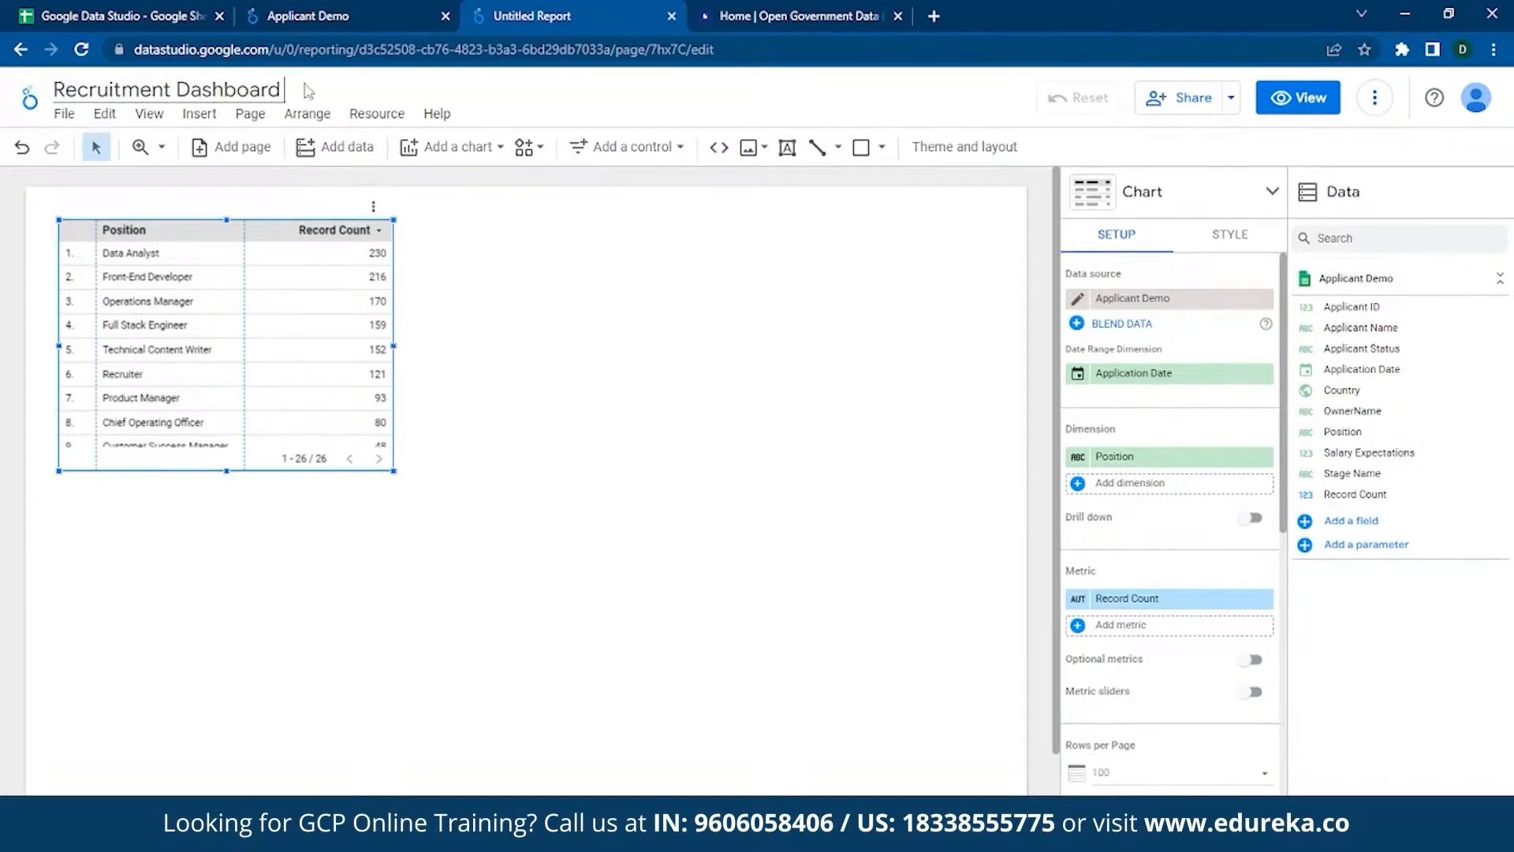
key(Return)
click(355, 505)
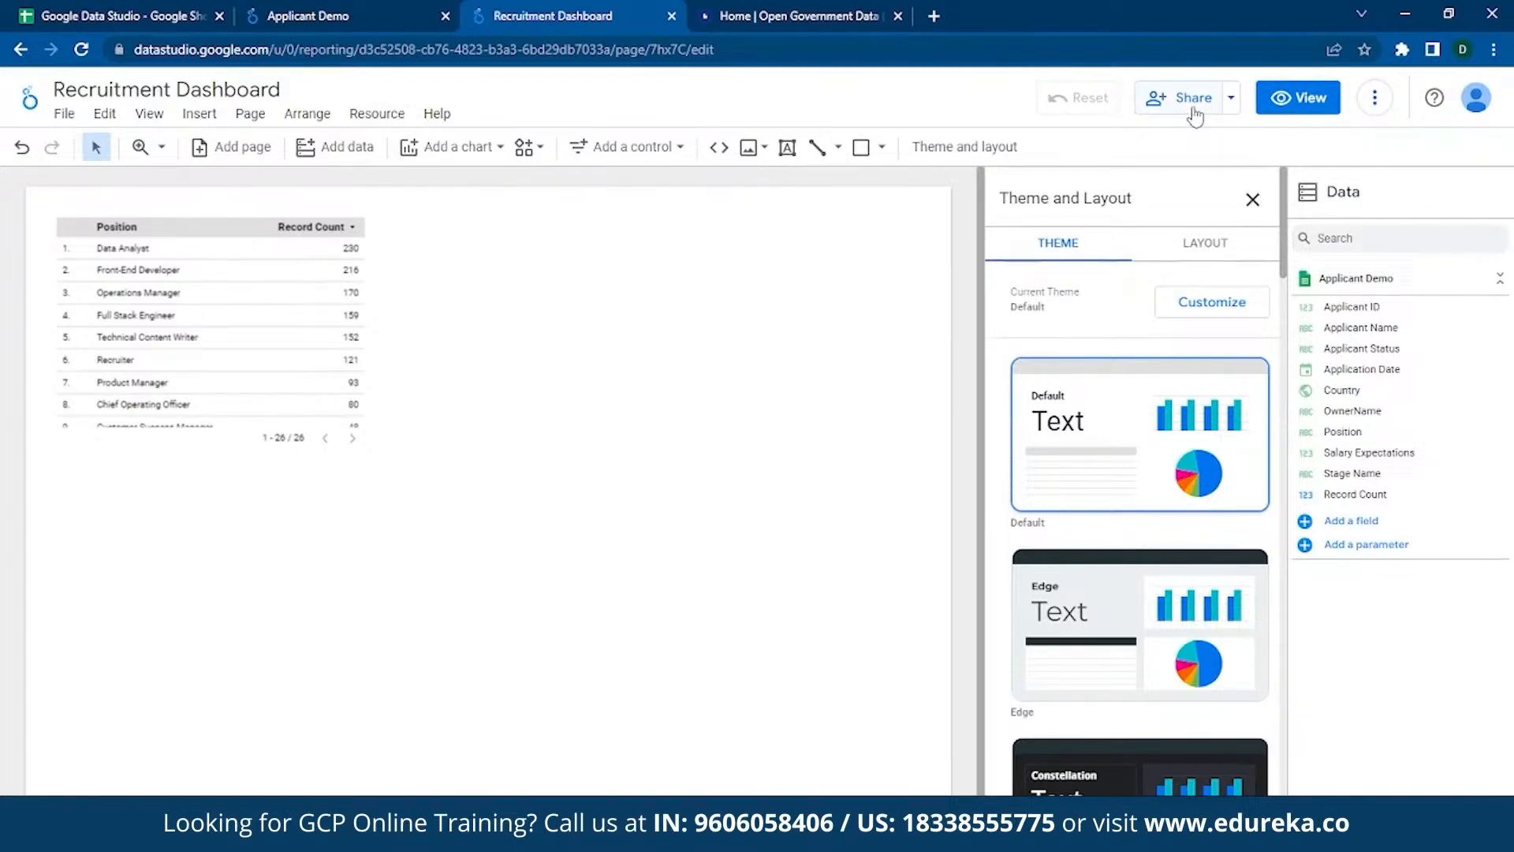
- Preview the Recruitment Dashboard in view mode and return to editing
click(1310, 99)
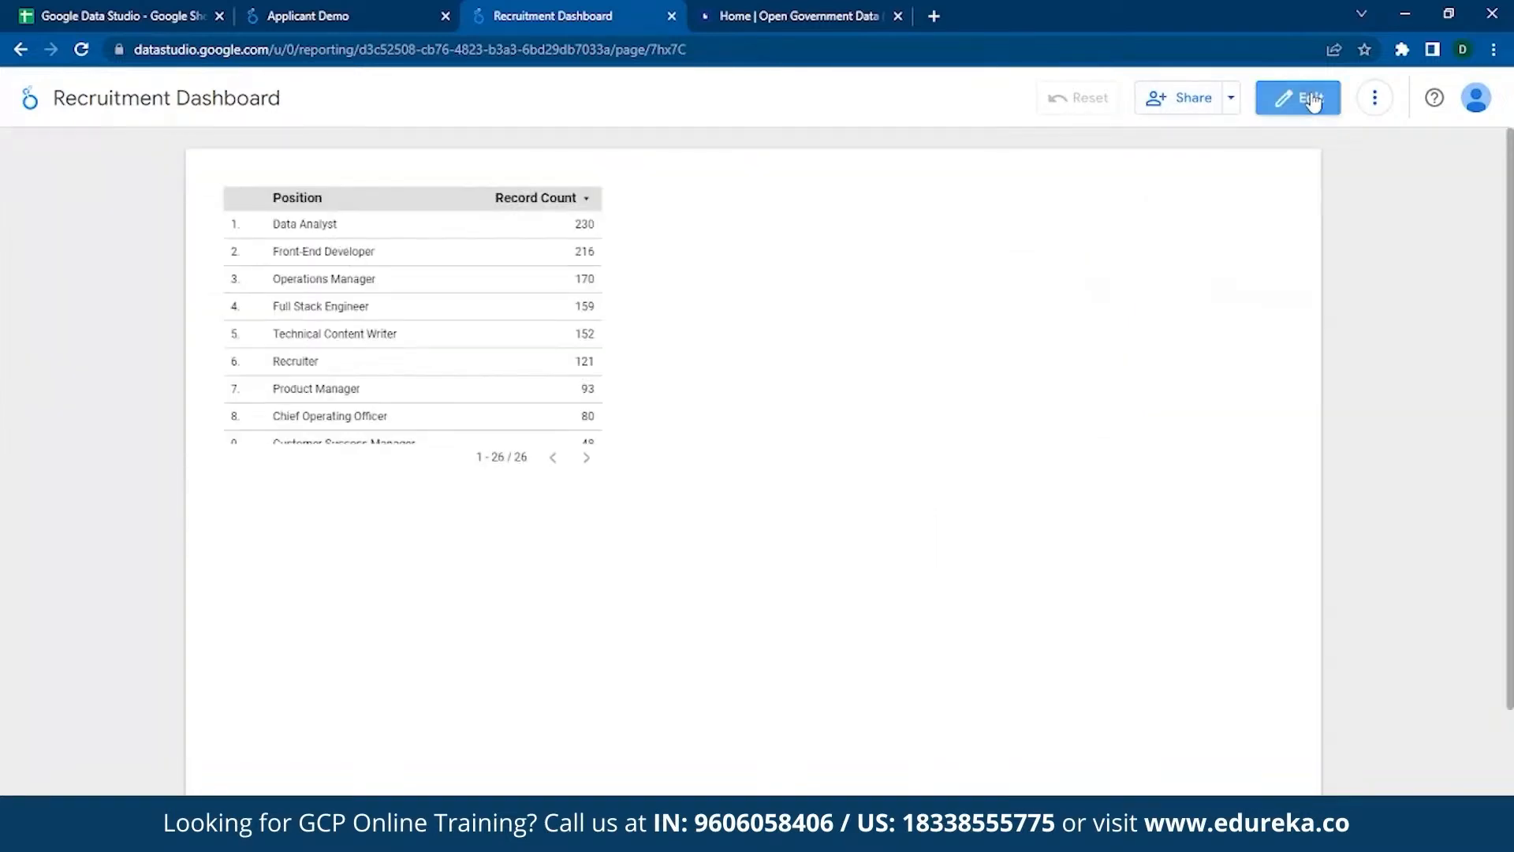
click(1306, 96)
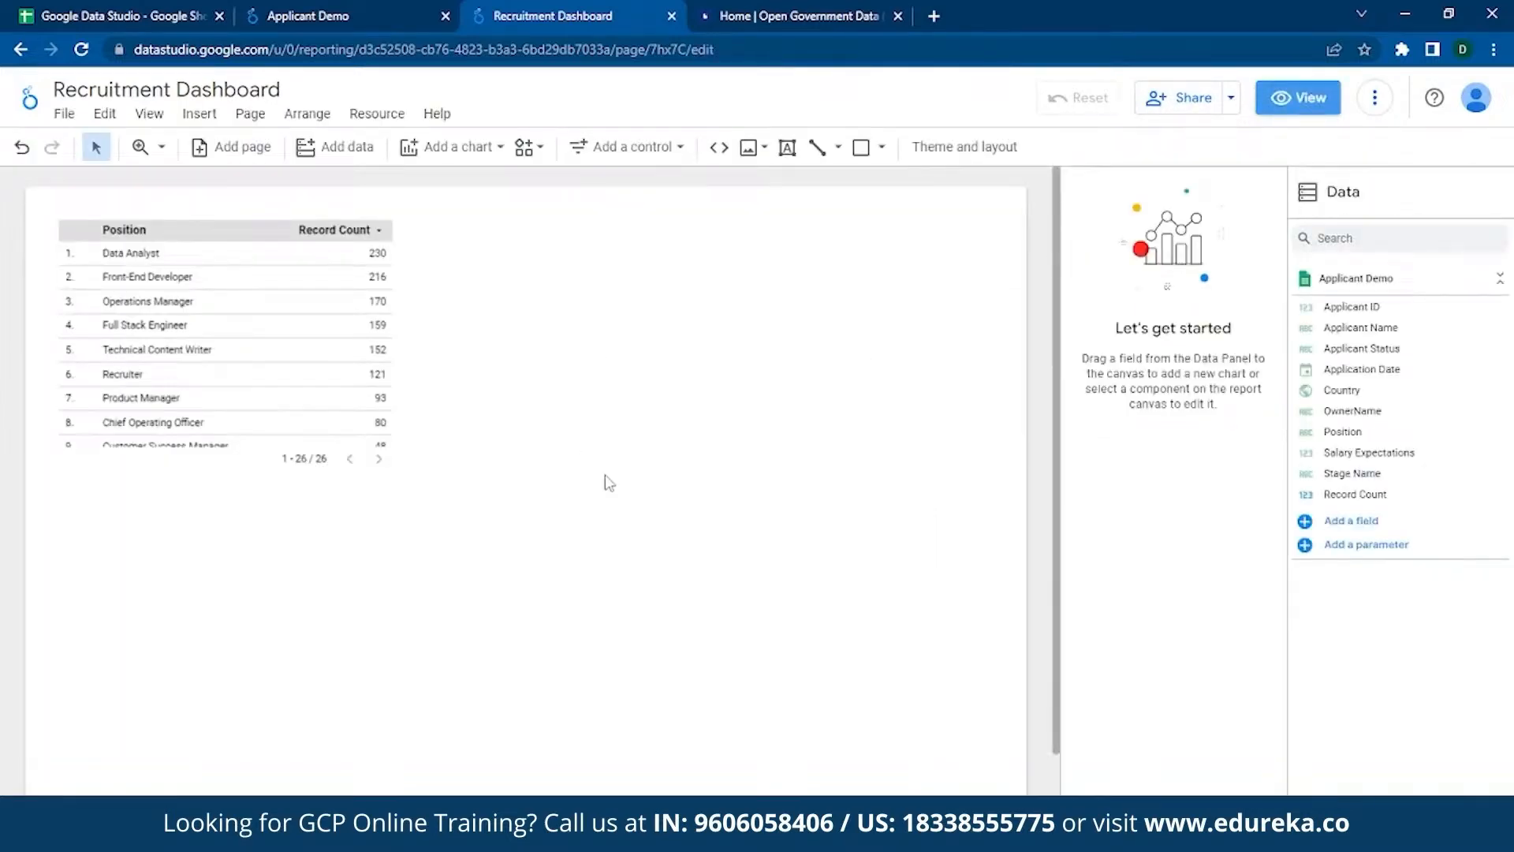
- Add a second page to the report and look at the first page's management options
click(219, 149)
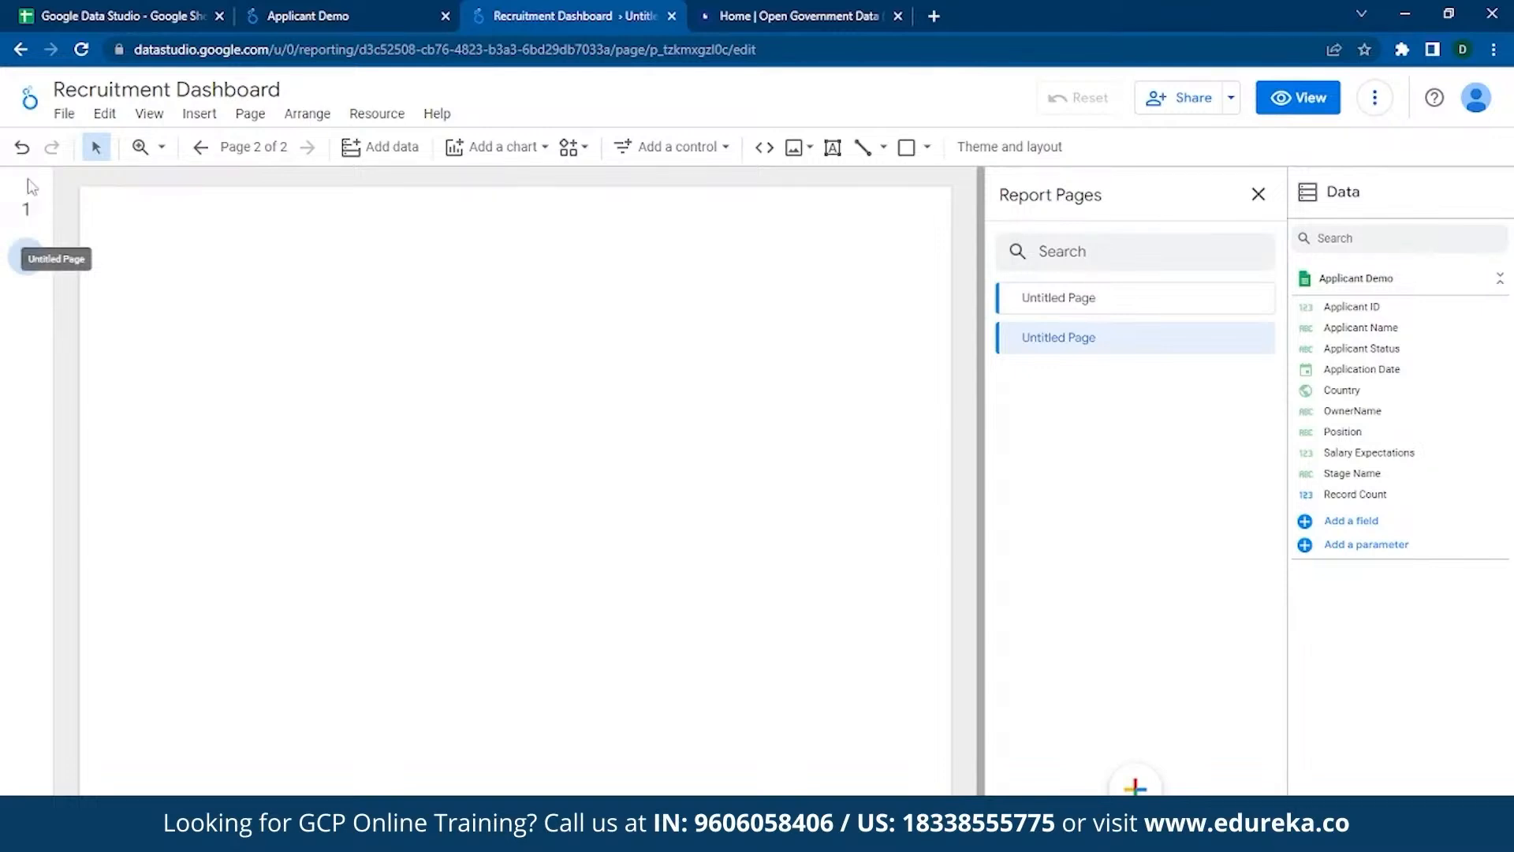
click(1260, 298)
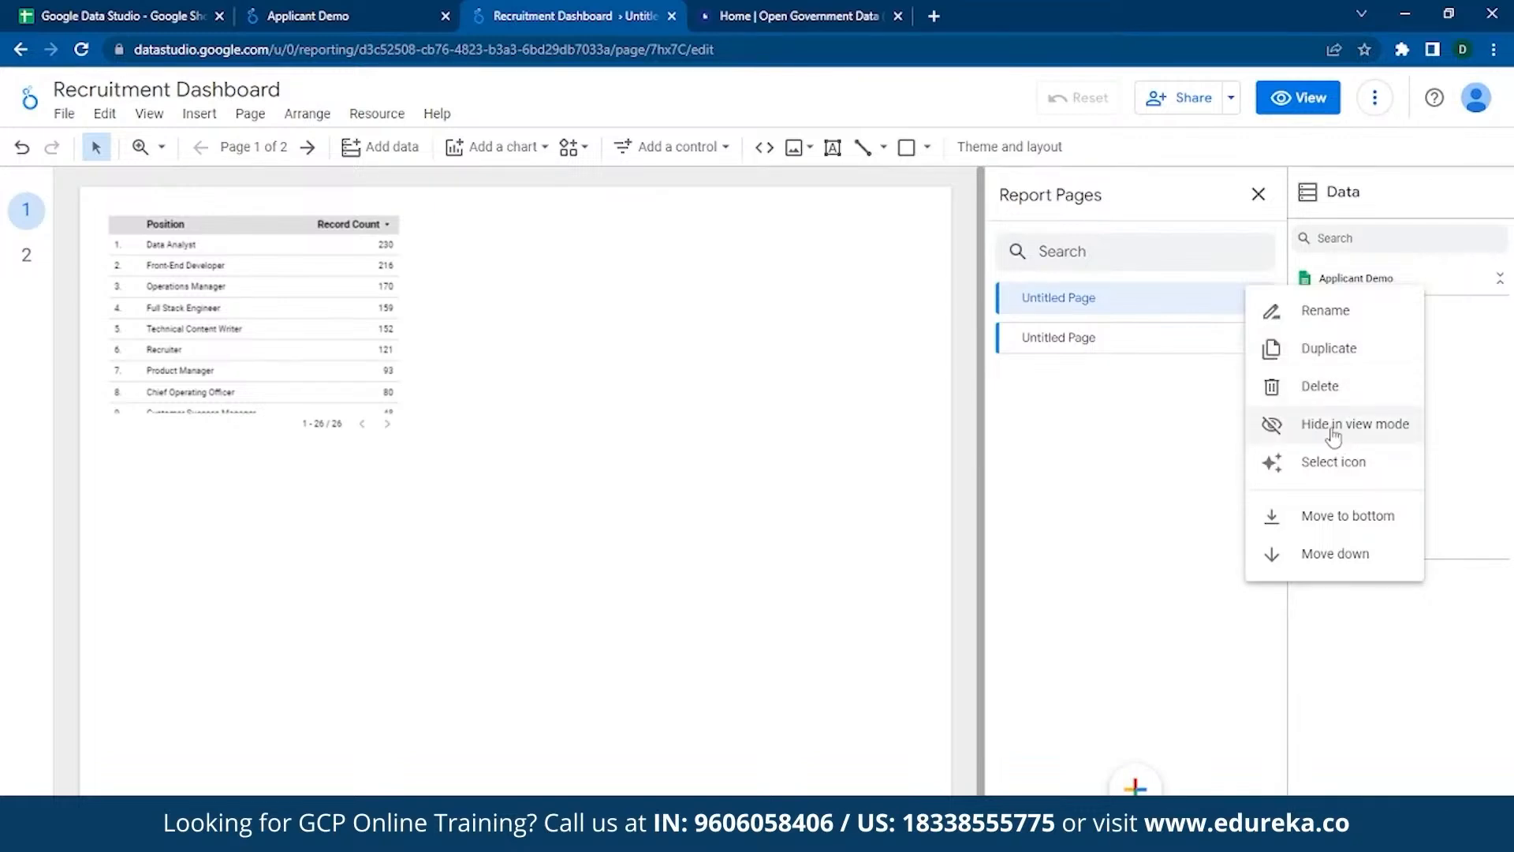
click(1069, 372)
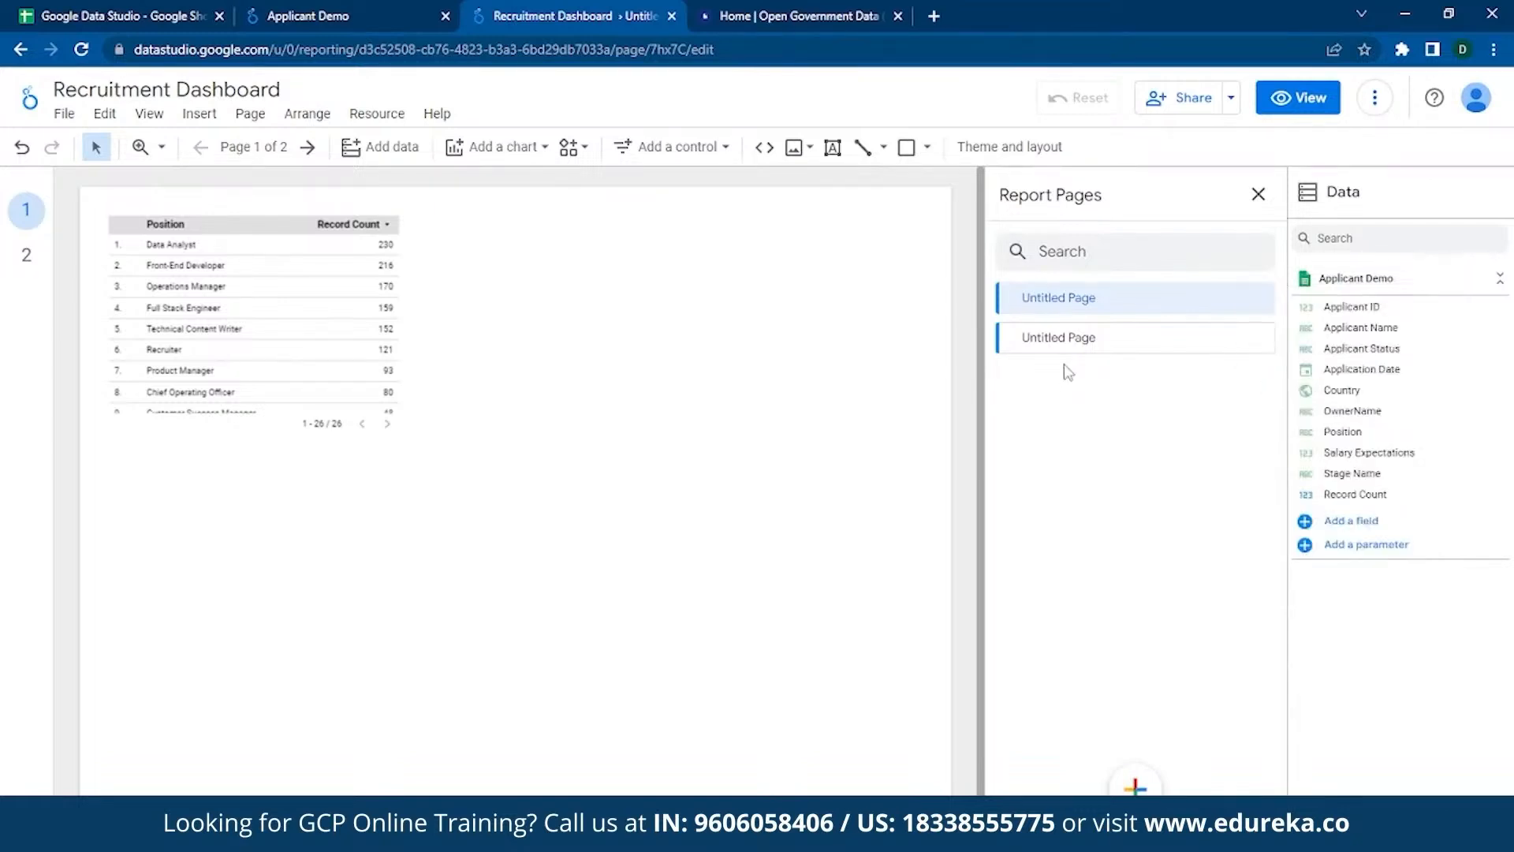
- Set the header visibility in the report's layout settings to Initially hidden
click(1016, 149)
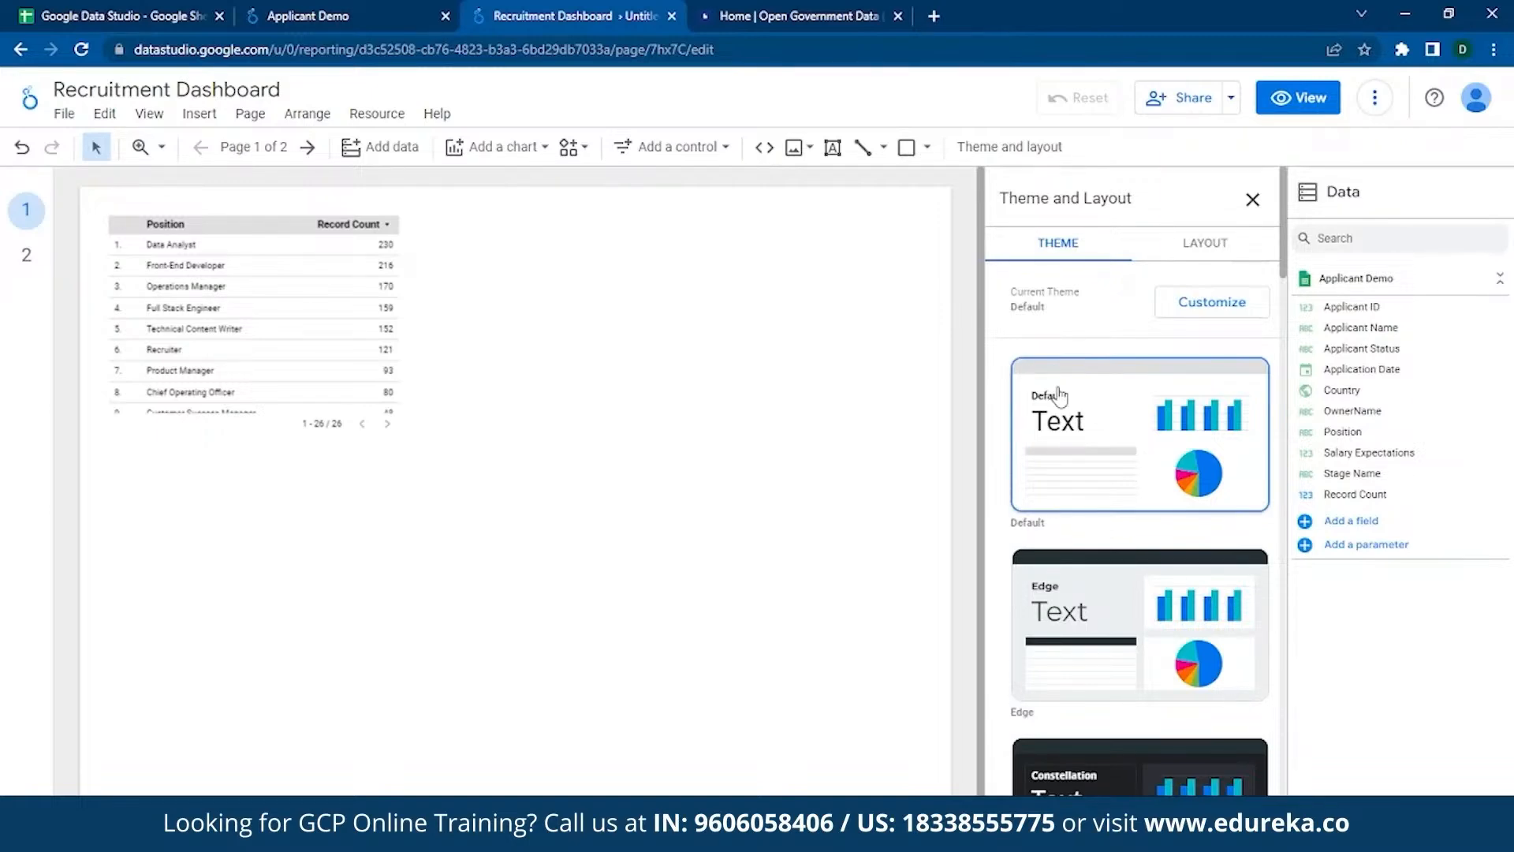
click(1183, 246)
click(1124, 339)
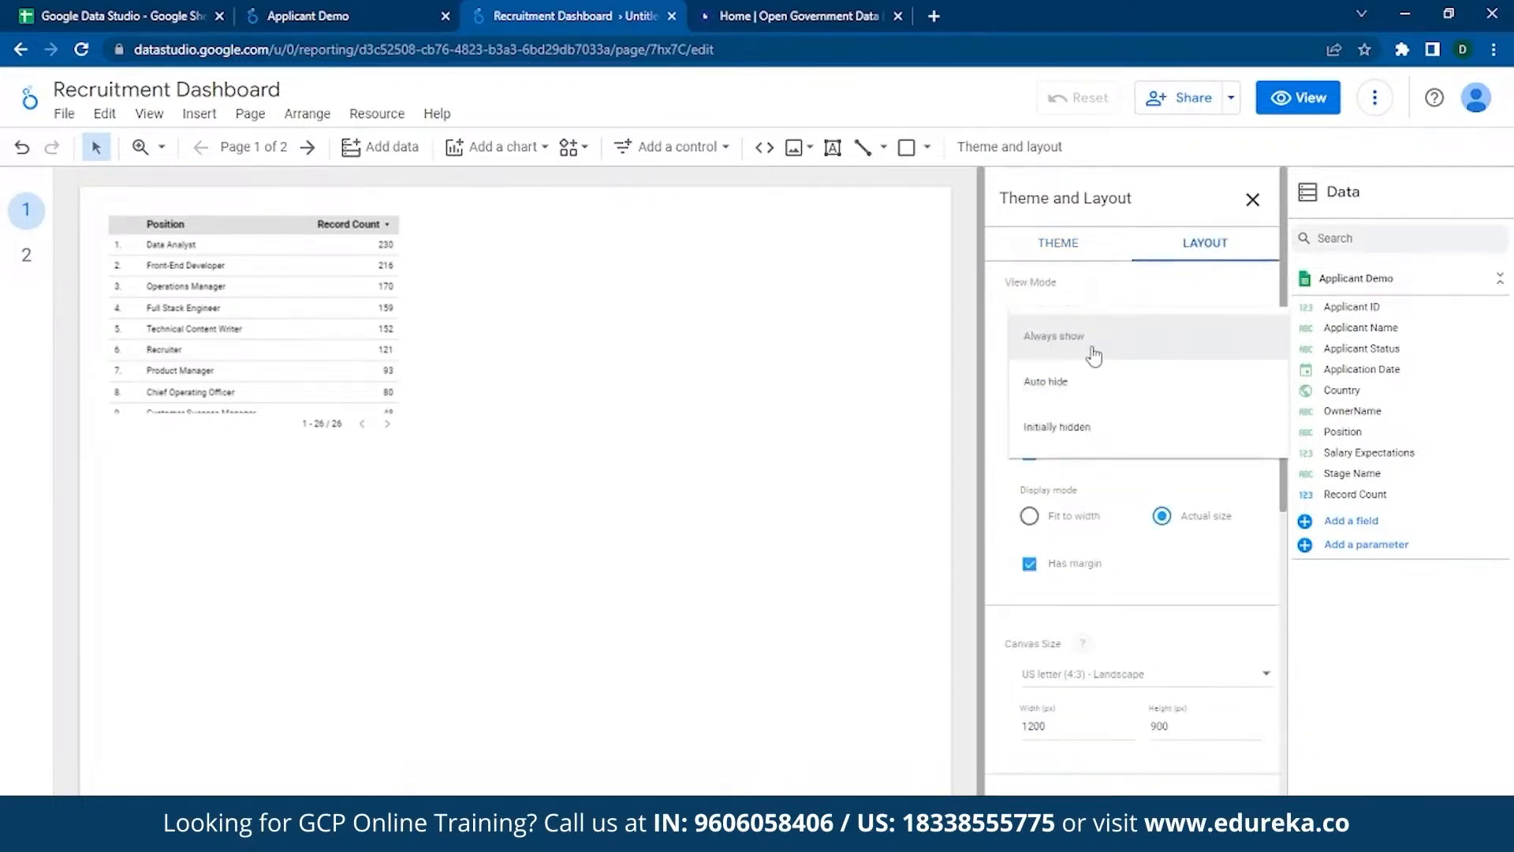
click(1071, 443)
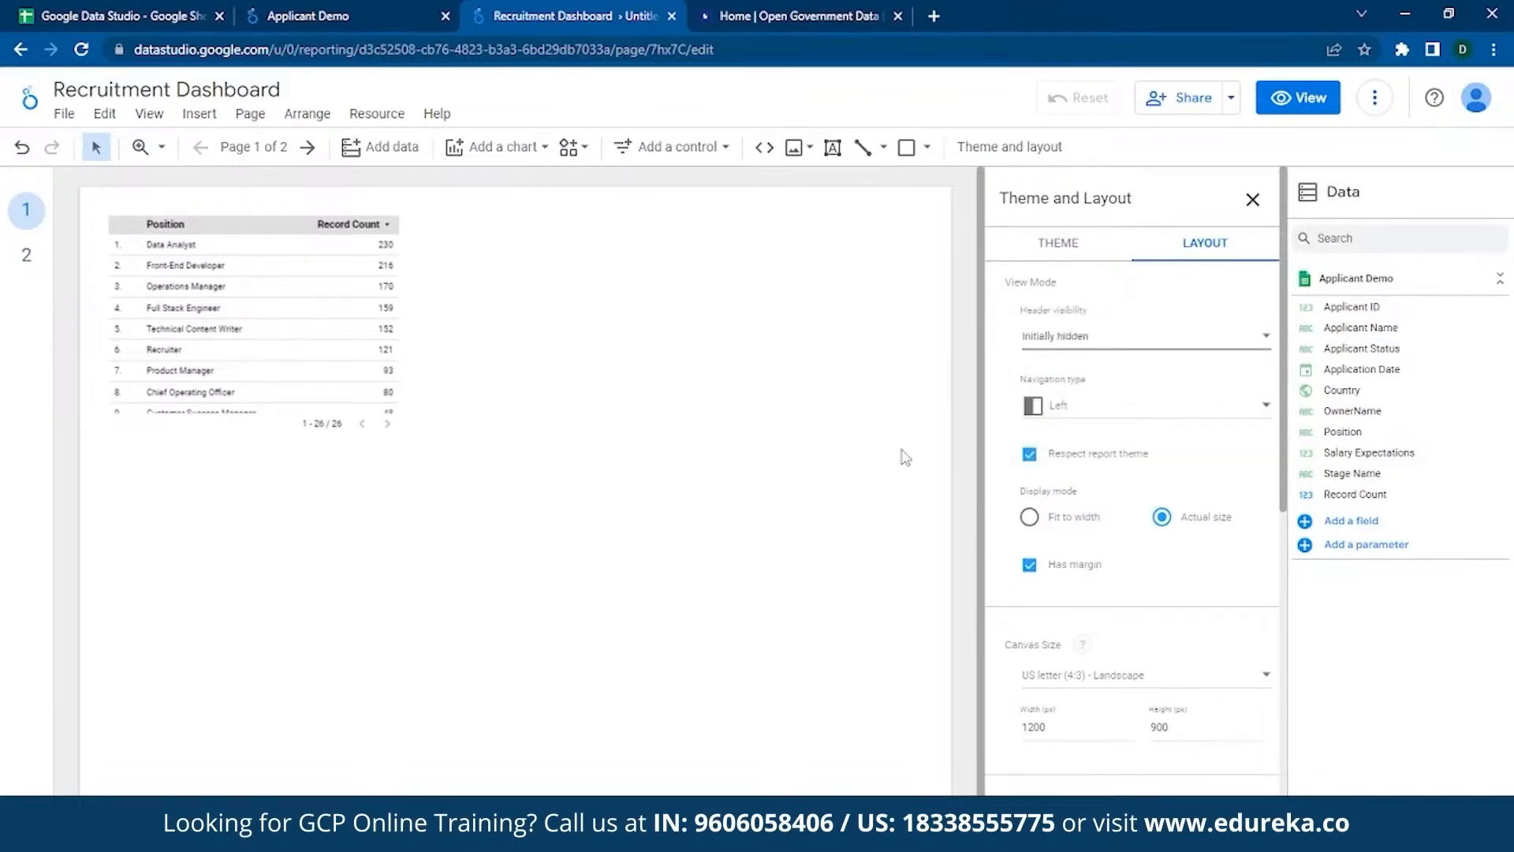
- Preview both report pages in view mode and return to editing
click(1305, 101)
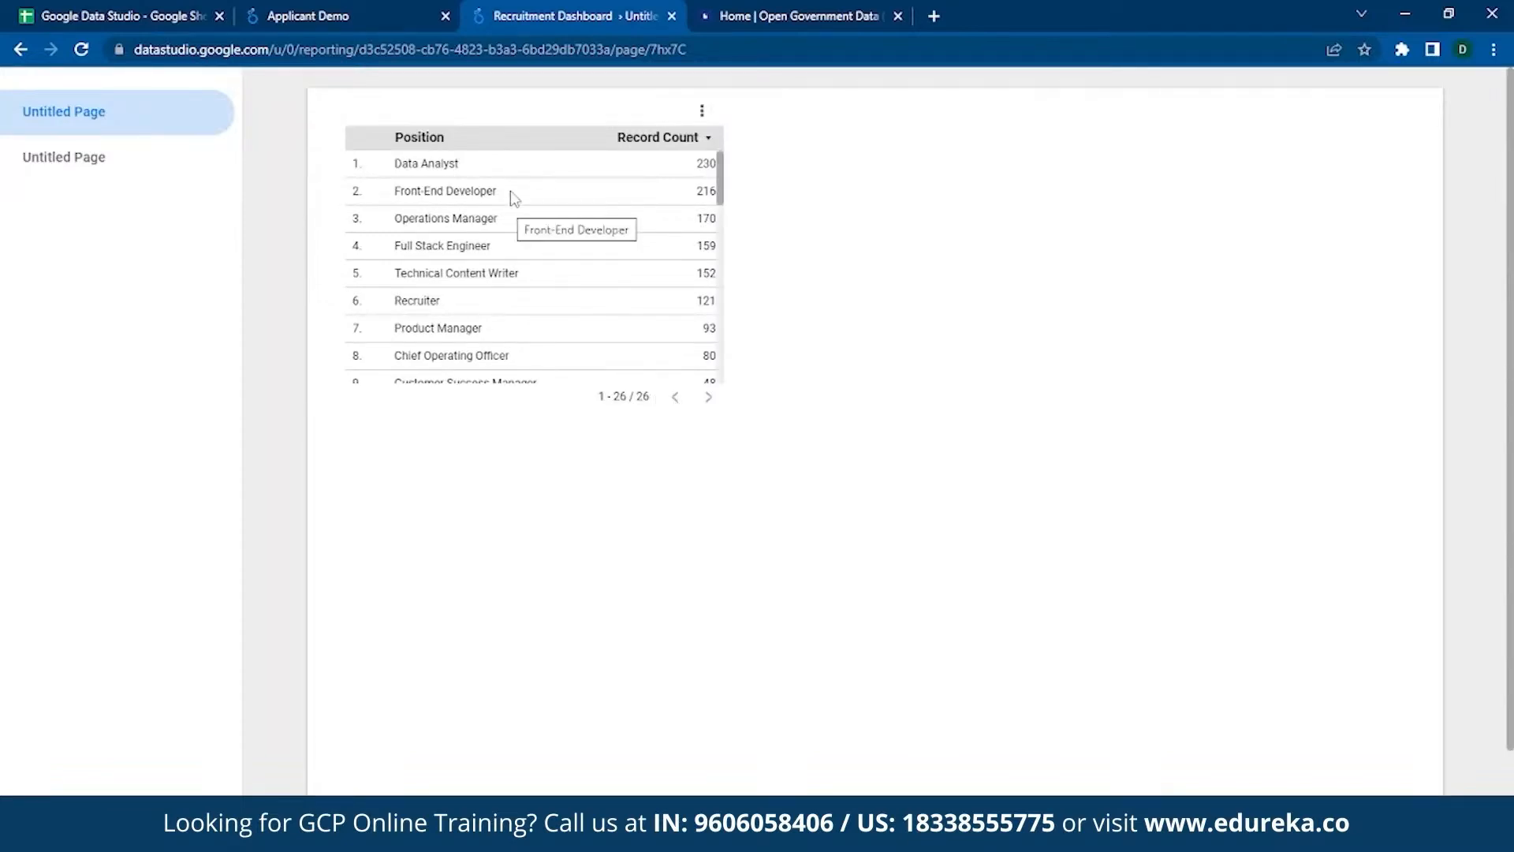
drag(521, 216, 587, 273)
click(905, 379)
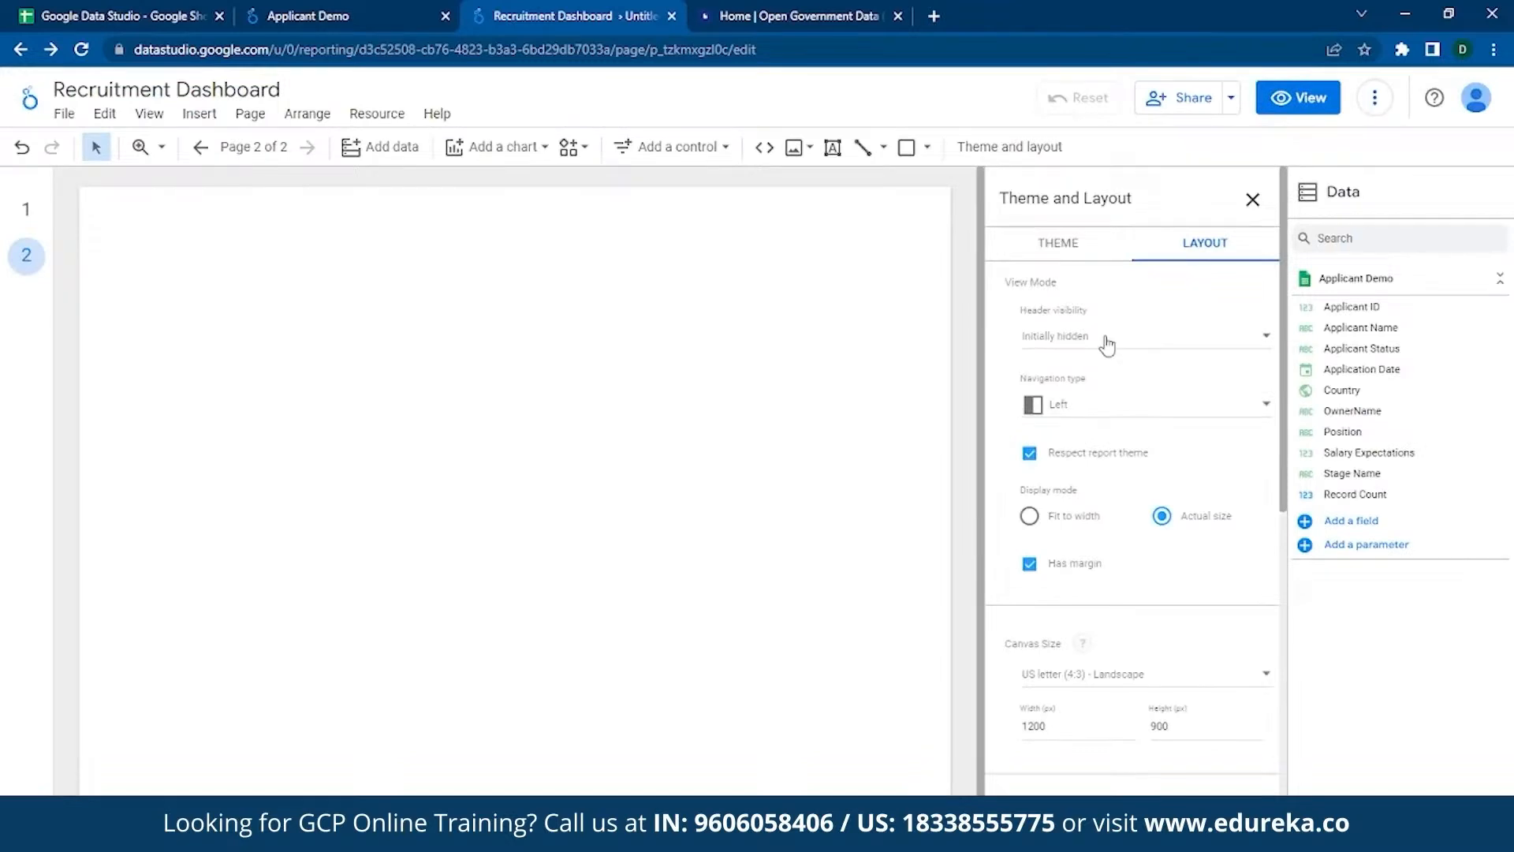
- Set the report's header visibility to Always show
click(1108, 341)
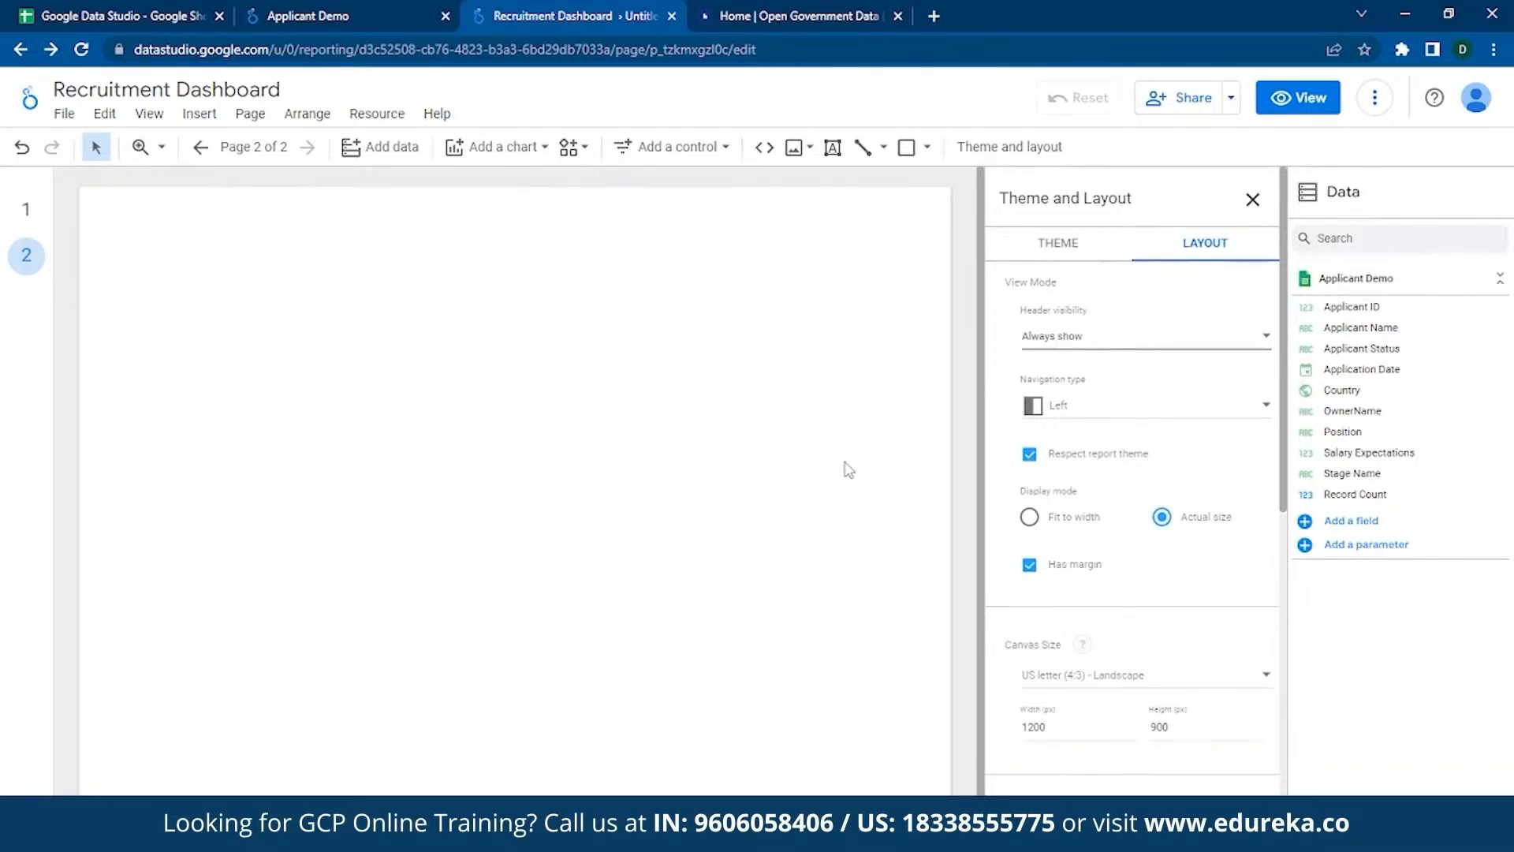
click(1132, 347)
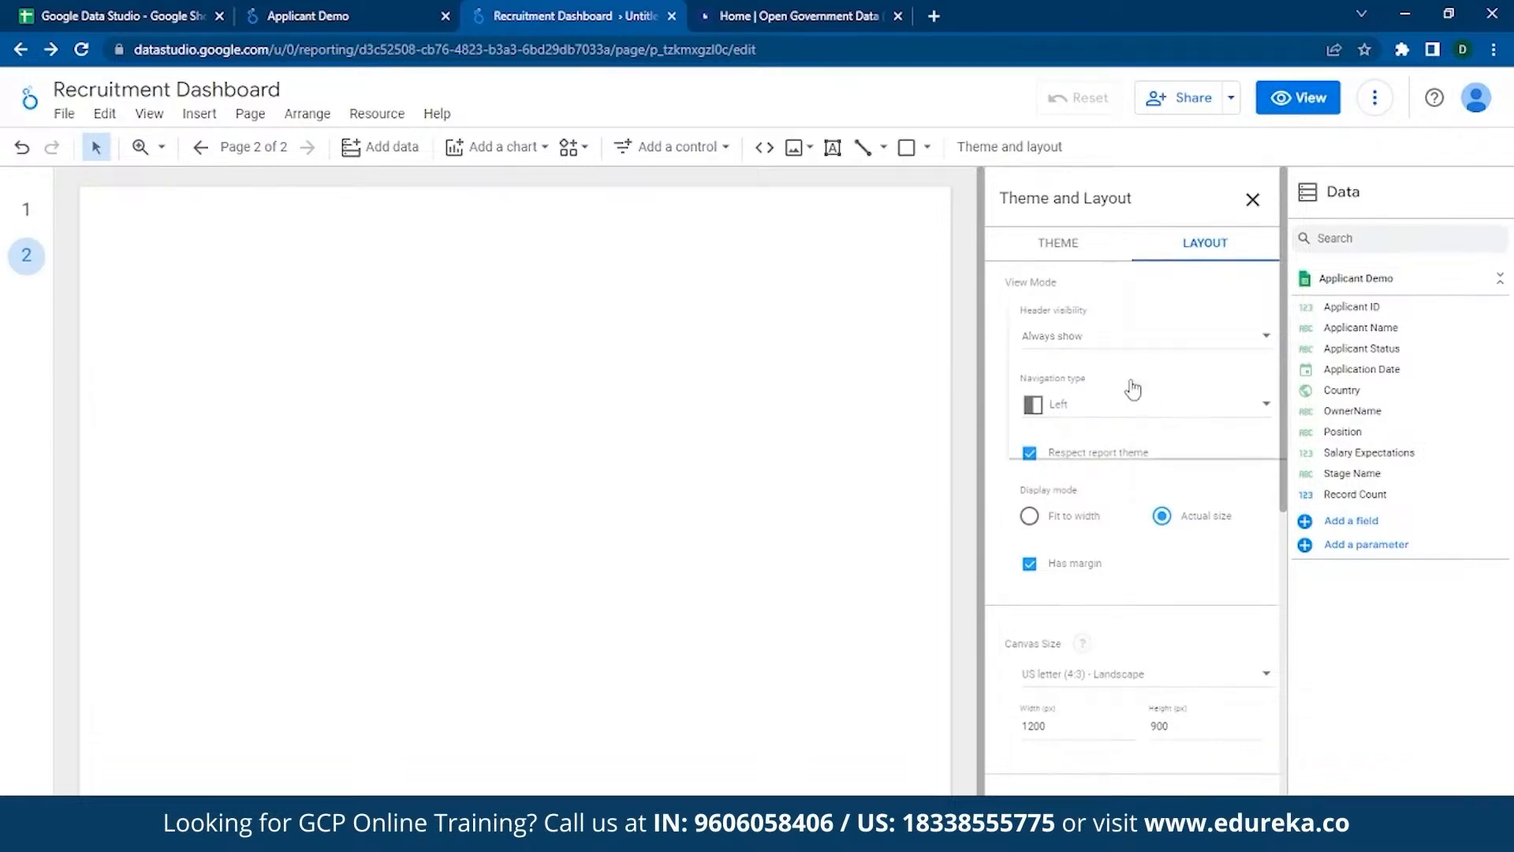
- Set the report's header visibility to Initially hidden and the navigation type to Left, with the first page open
click(1087, 428)
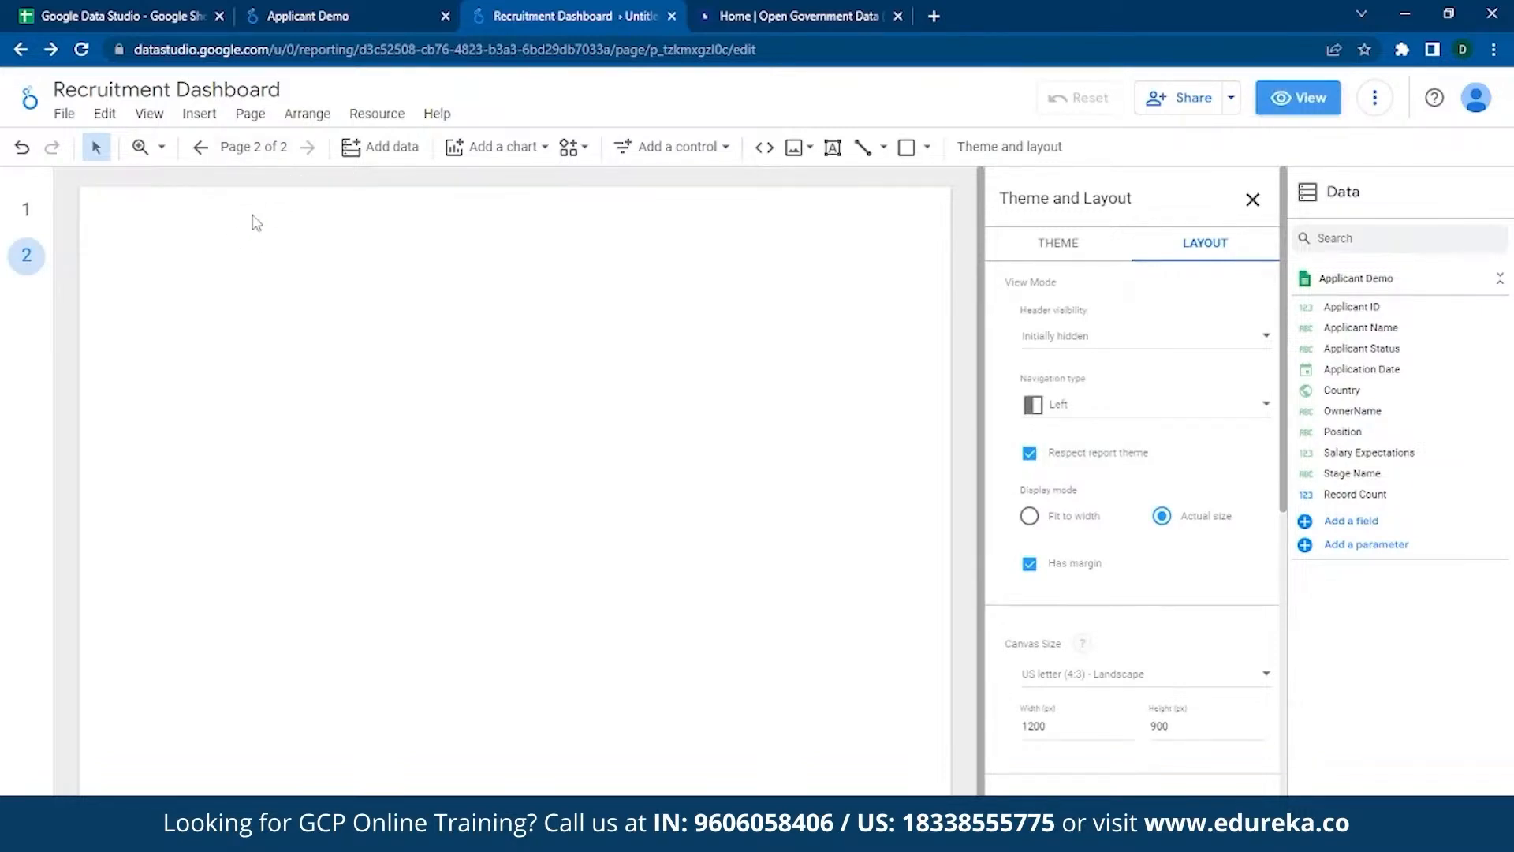
click(253, 147)
click(41, 211)
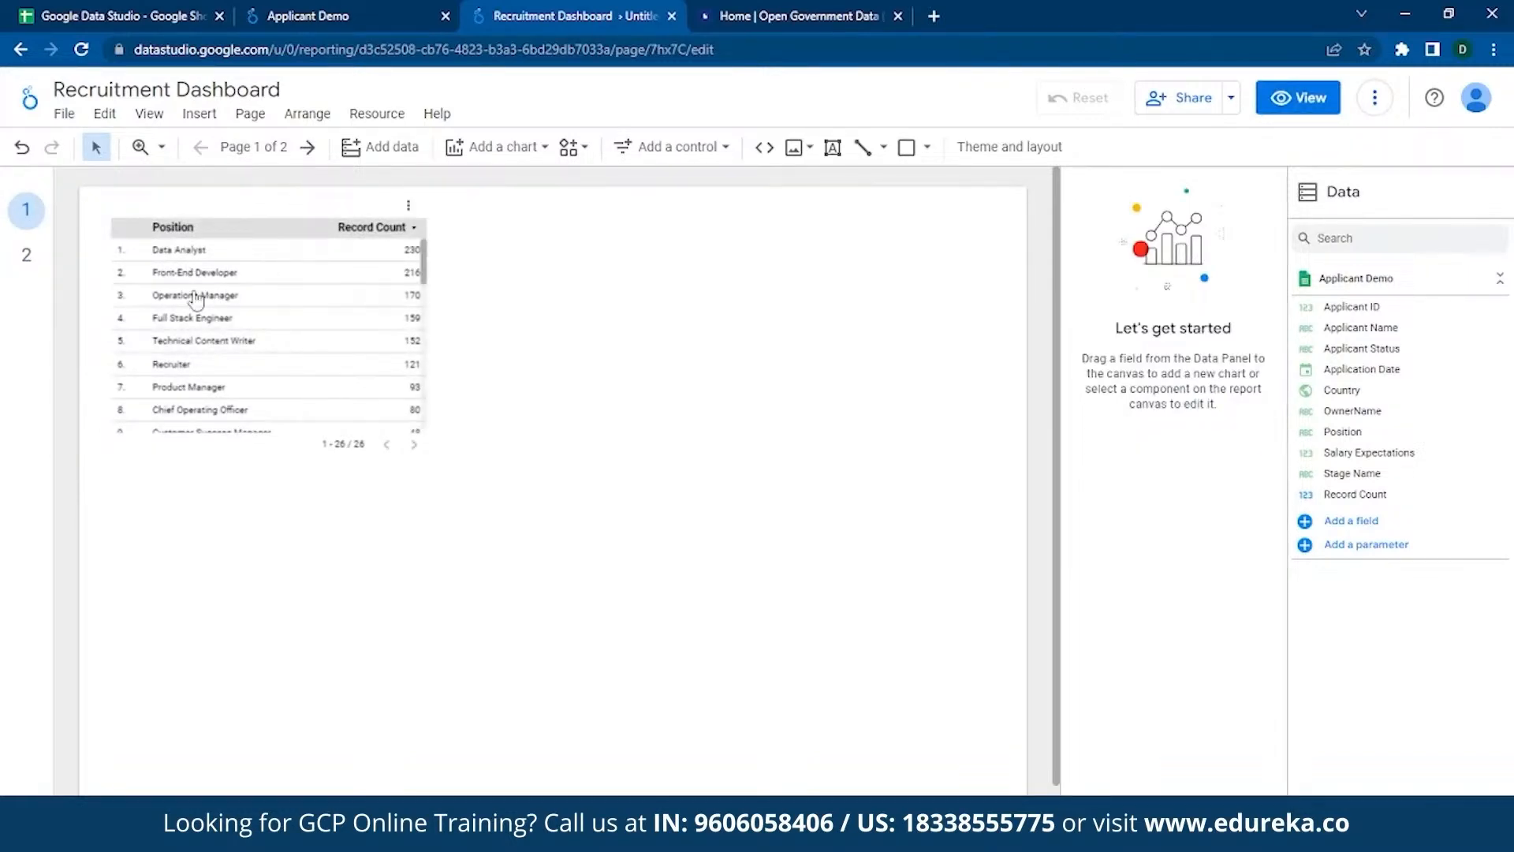
click(249, 149)
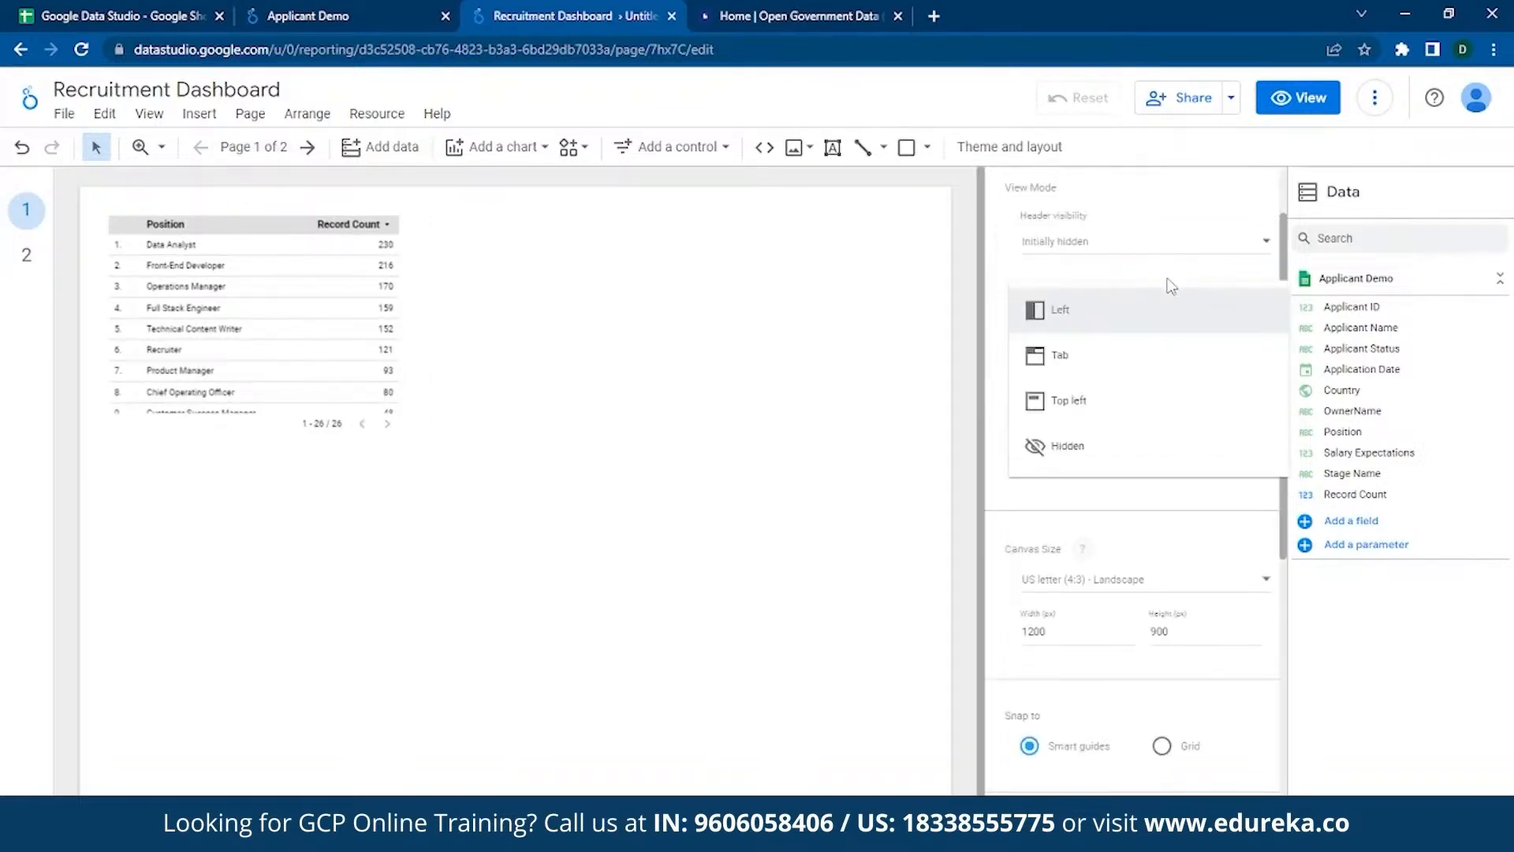
click(1101, 329)
- Preview both report pages with the hidden header in view mode and return to editing
click(1297, 98)
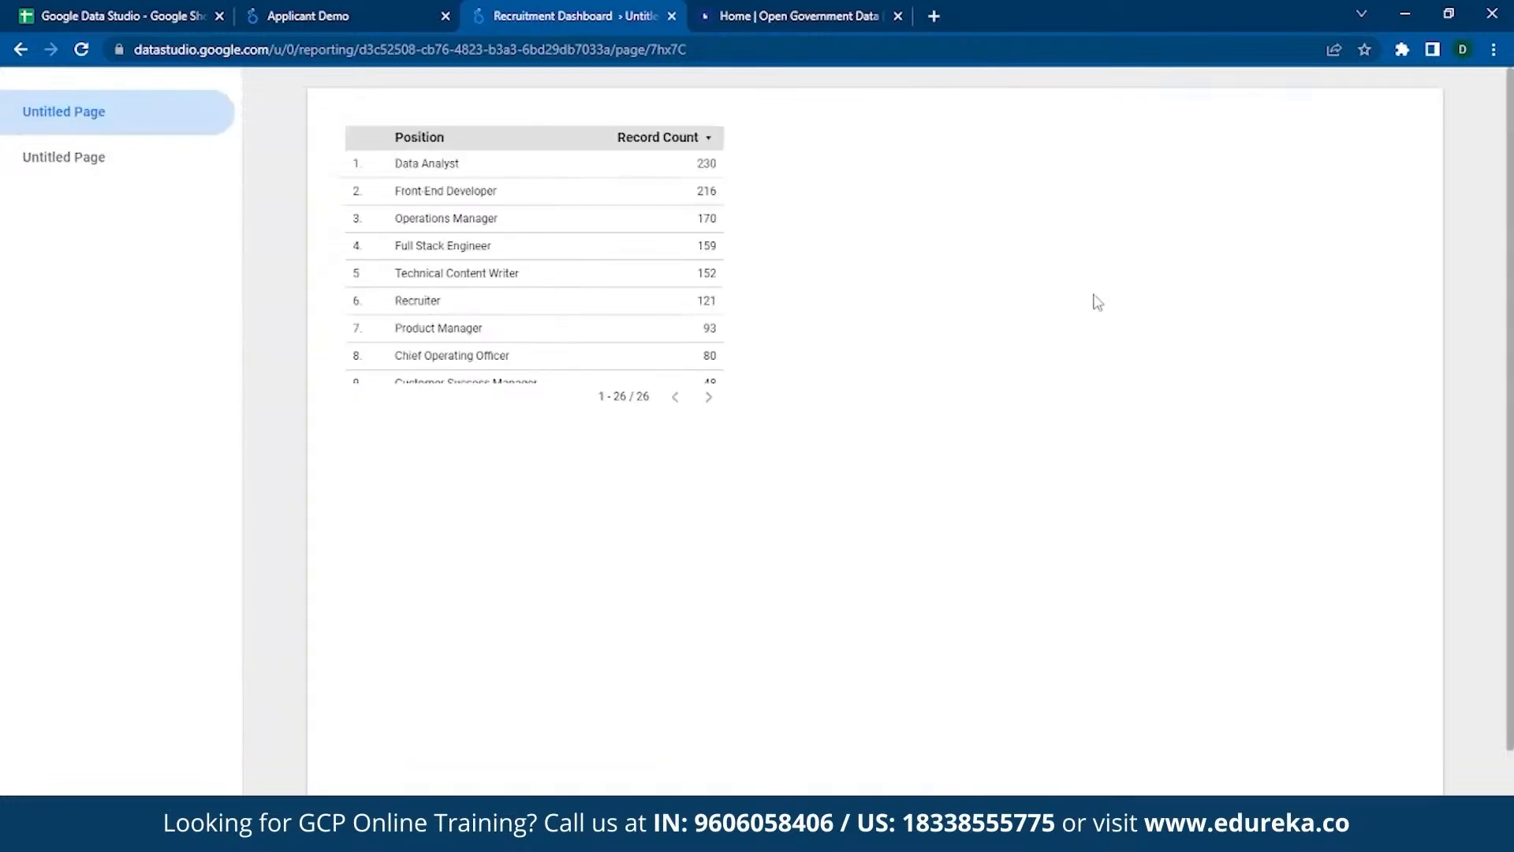
click(81, 160)
click(108, 125)
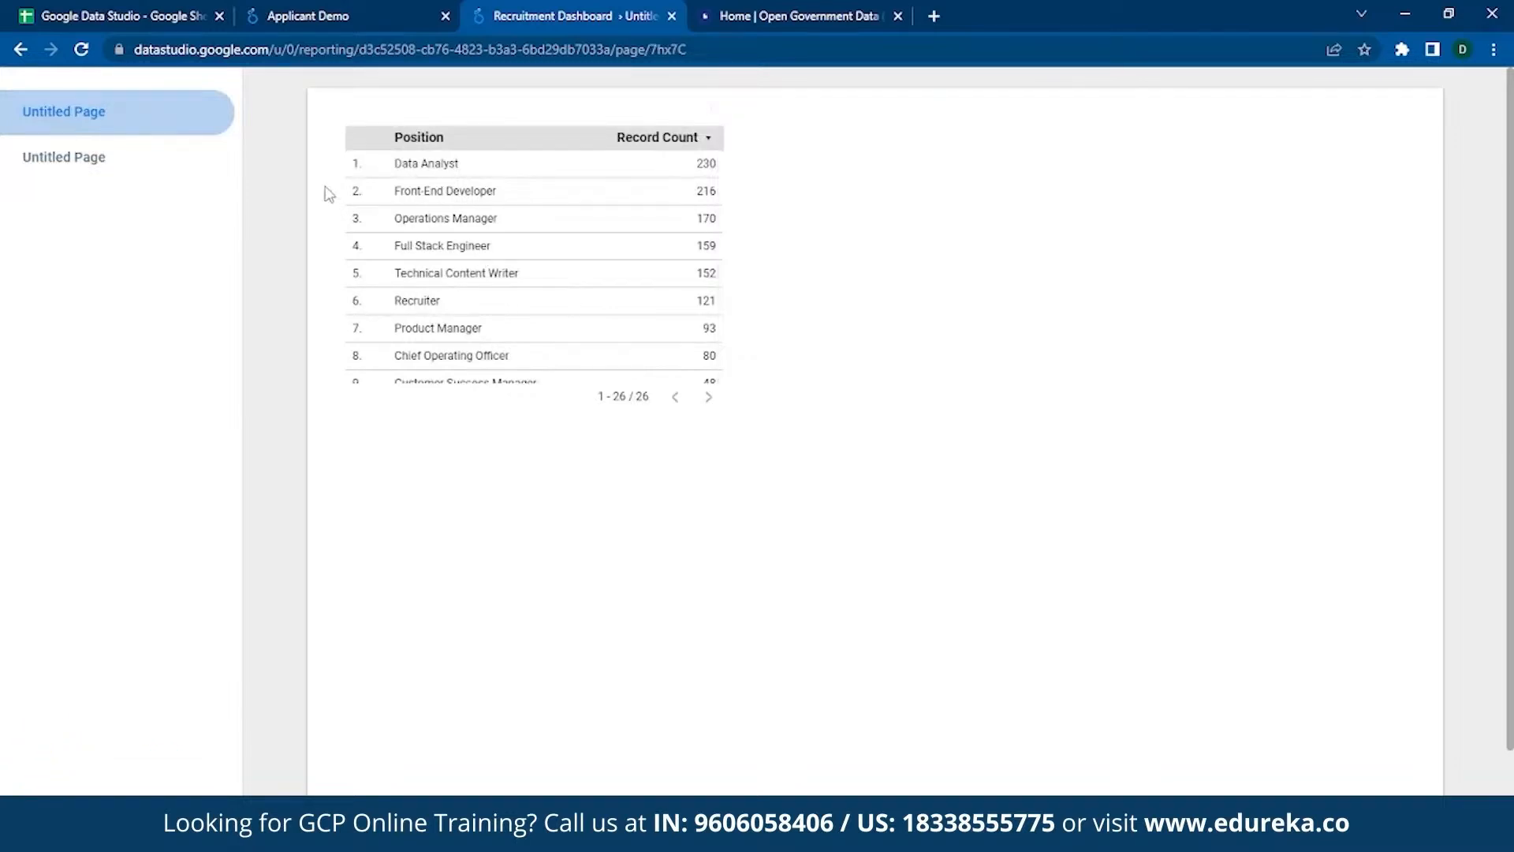
key(ctrl+a)
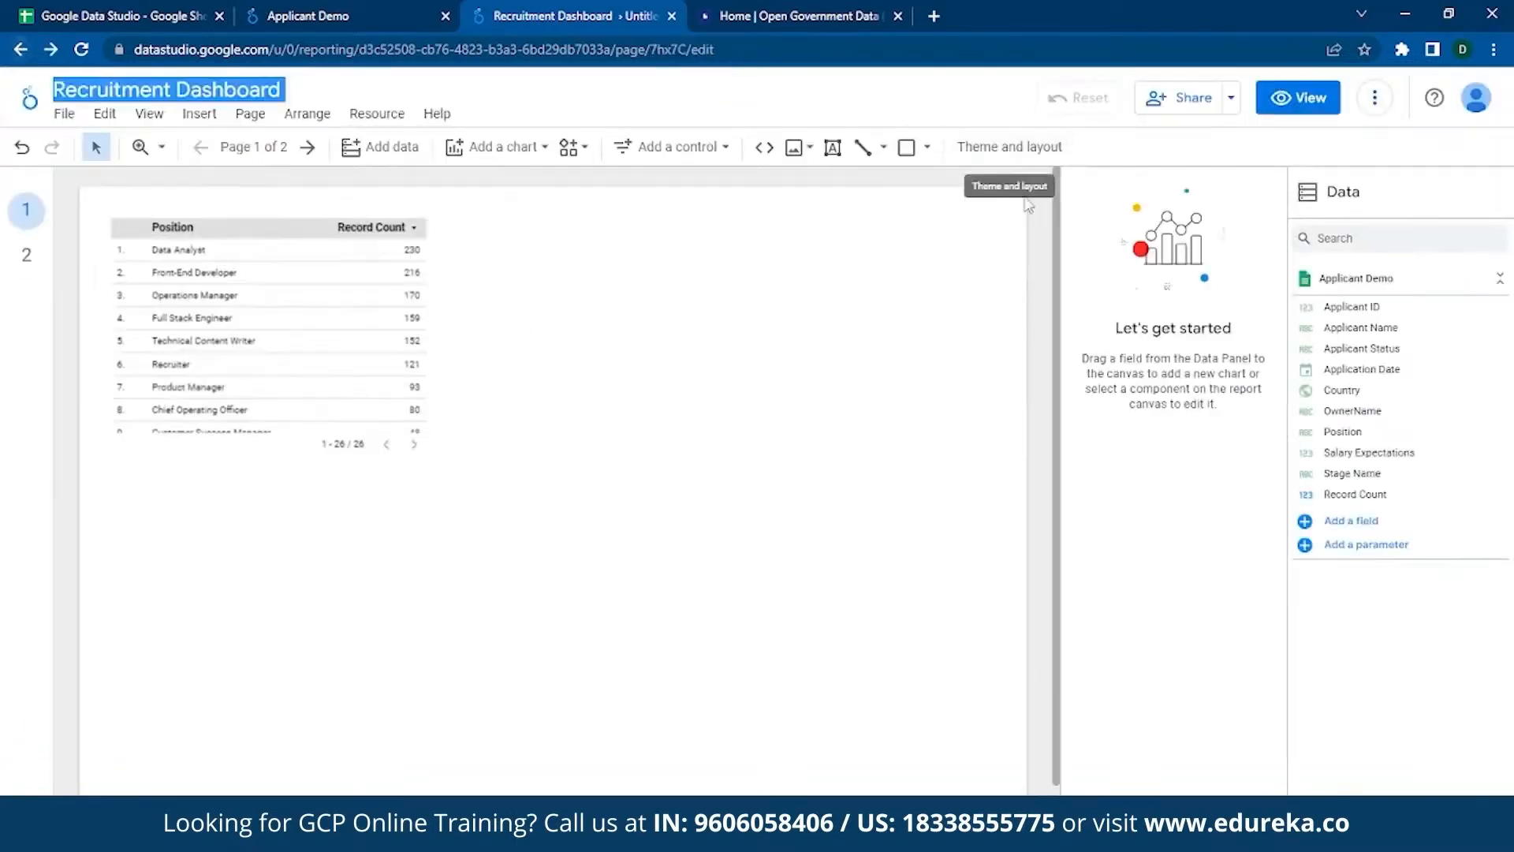
- Try the Screen (16:9) - Landscape canvas size and return the canvas to US letter (4:3) - Landscape
click(1009, 146)
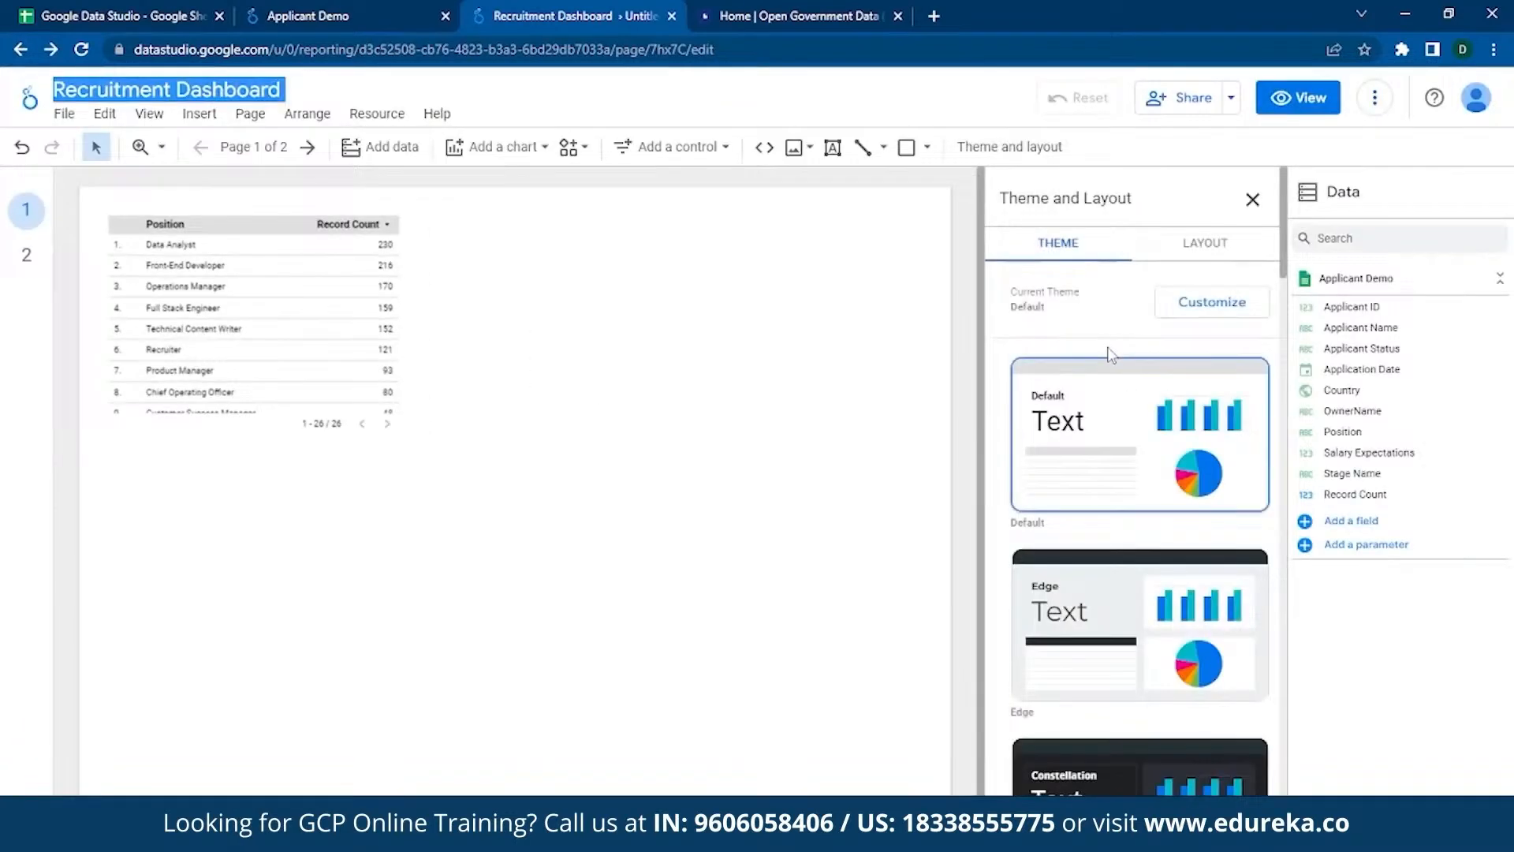
click(1200, 264)
scroll(1143, 402, down, 4)
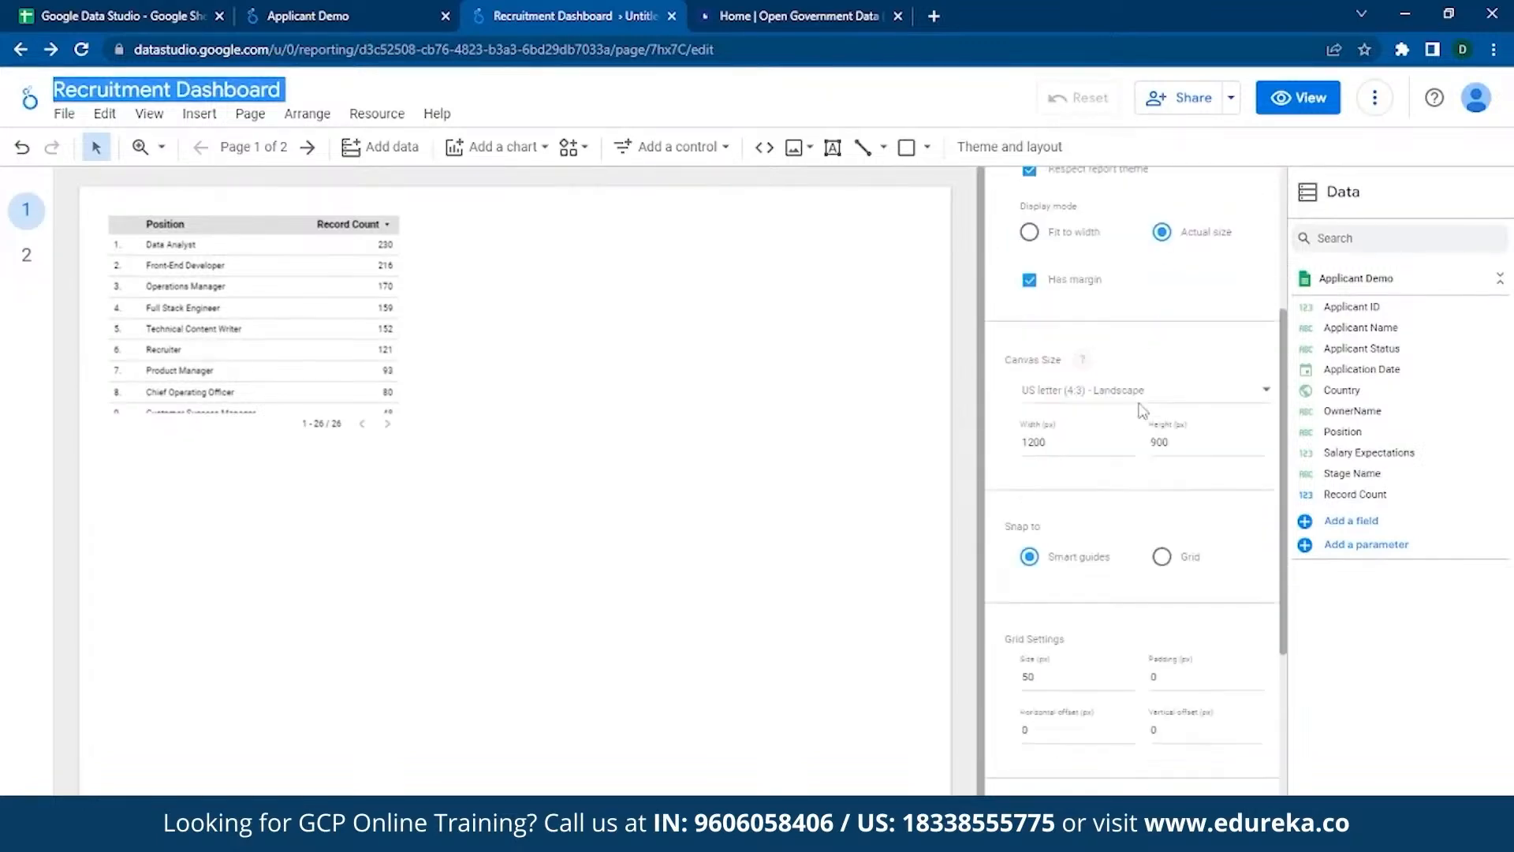
click(1152, 398)
click(1104, 480)
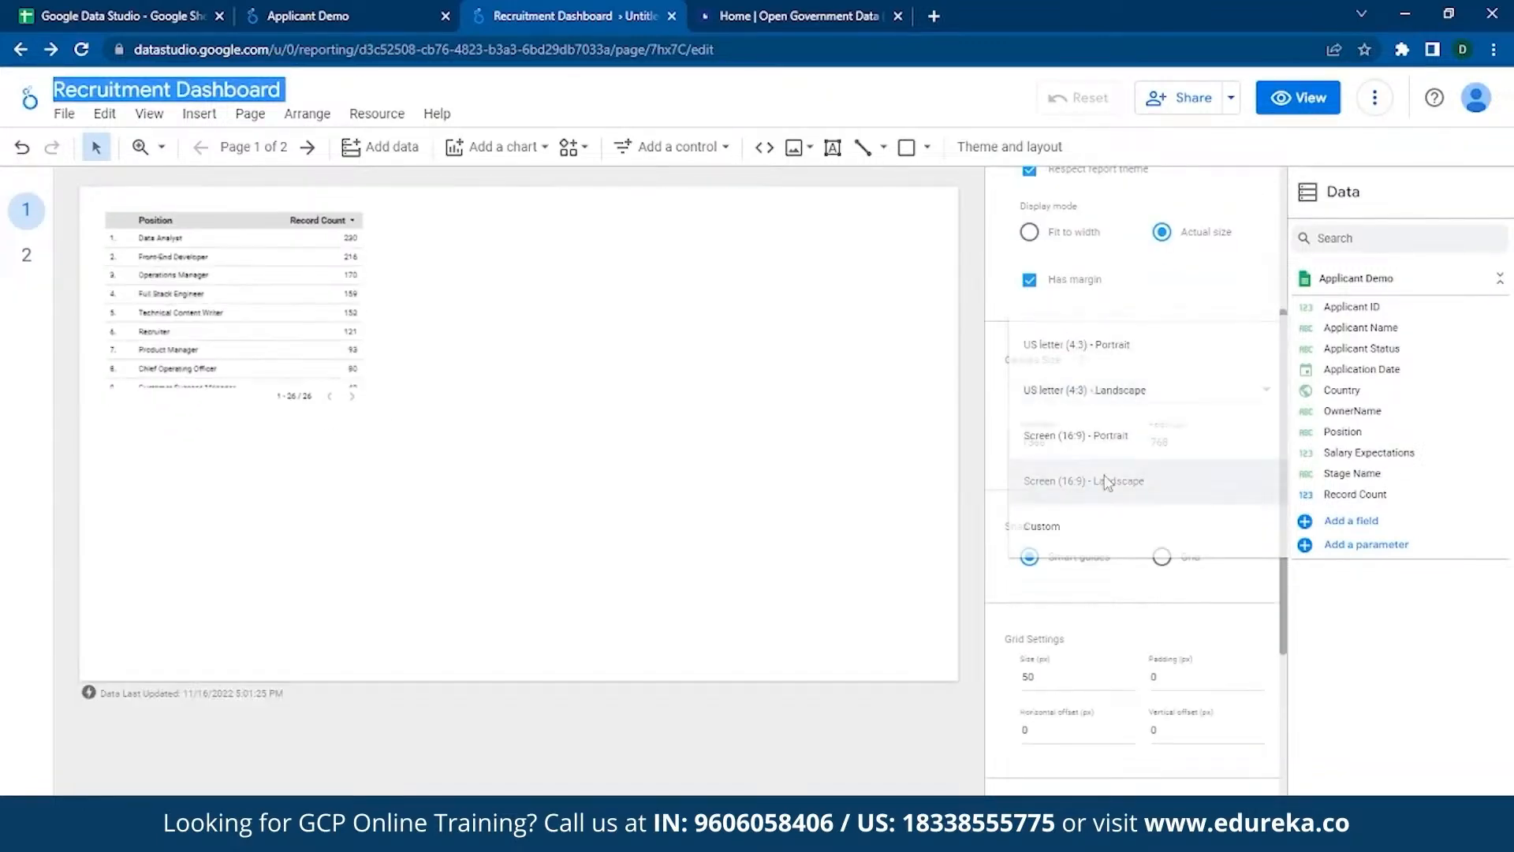
click(1136, 401)
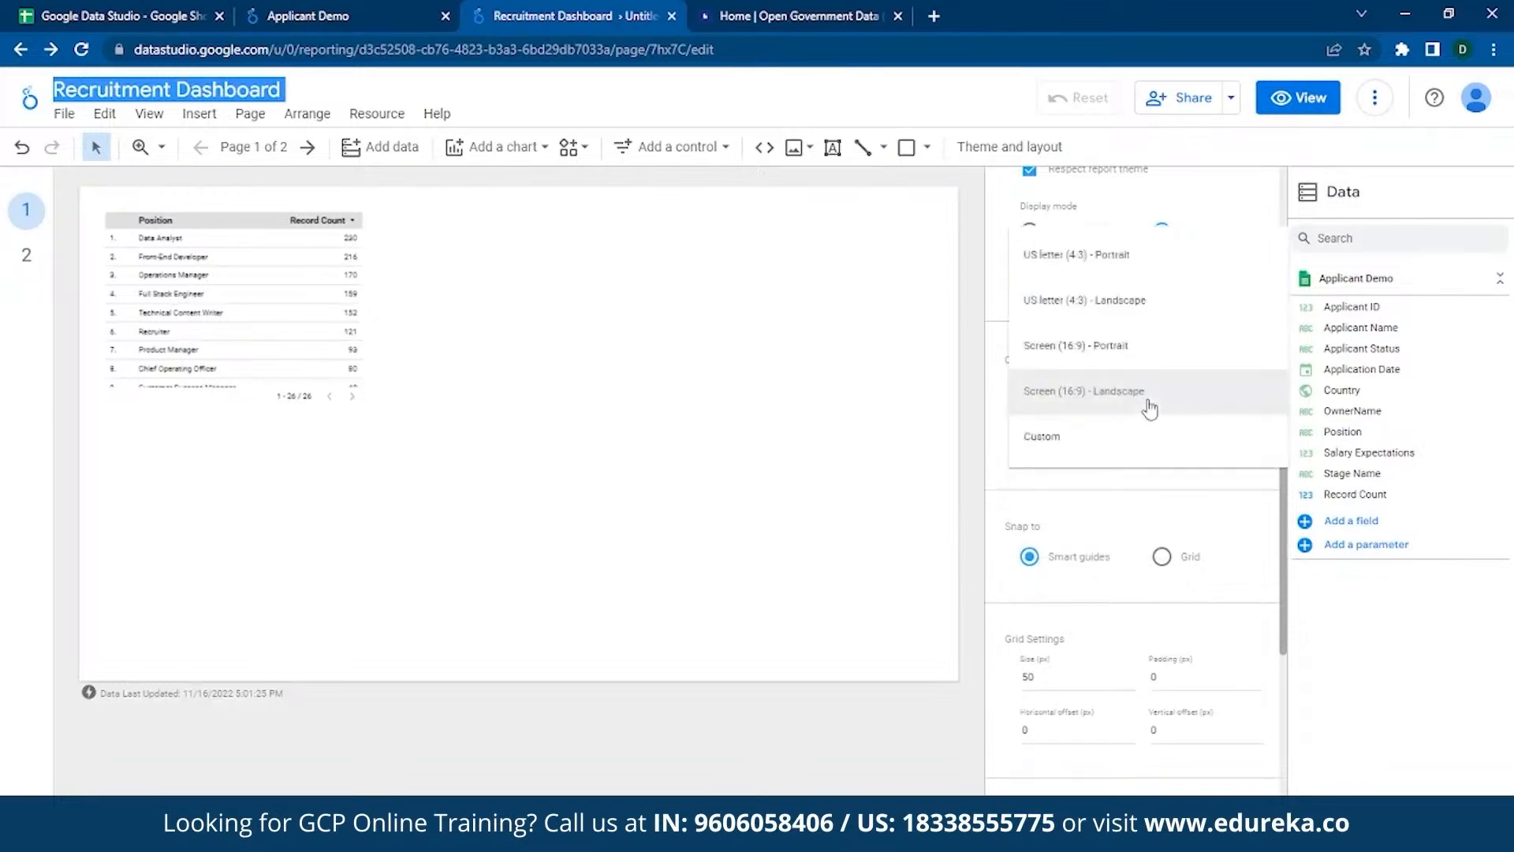
click(1169, 314)
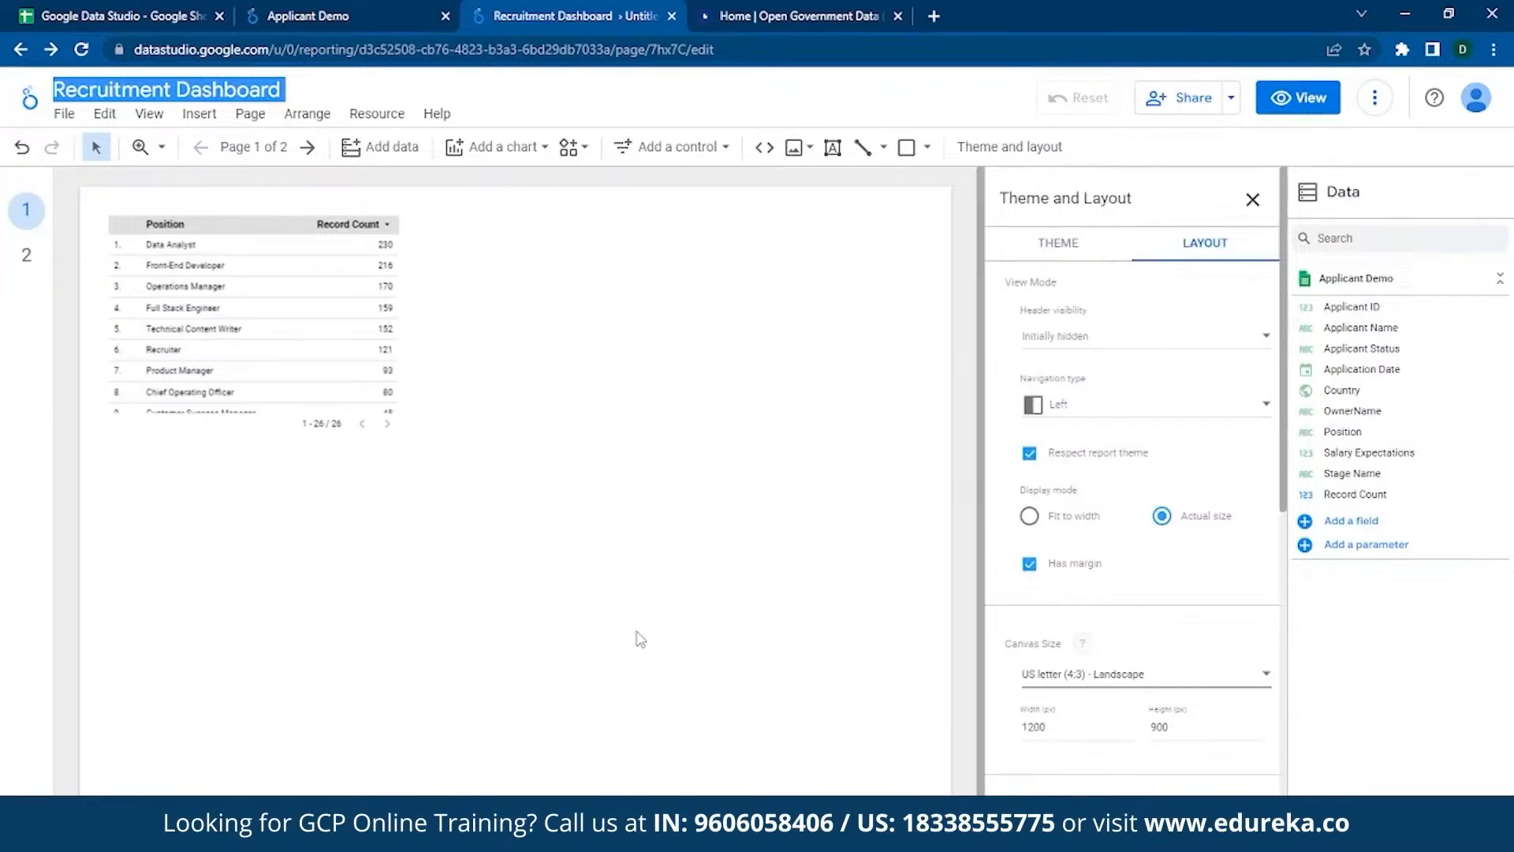
- Replace the Position table with a new table chart placed in the upper-left area of the first page
click(544, 156)
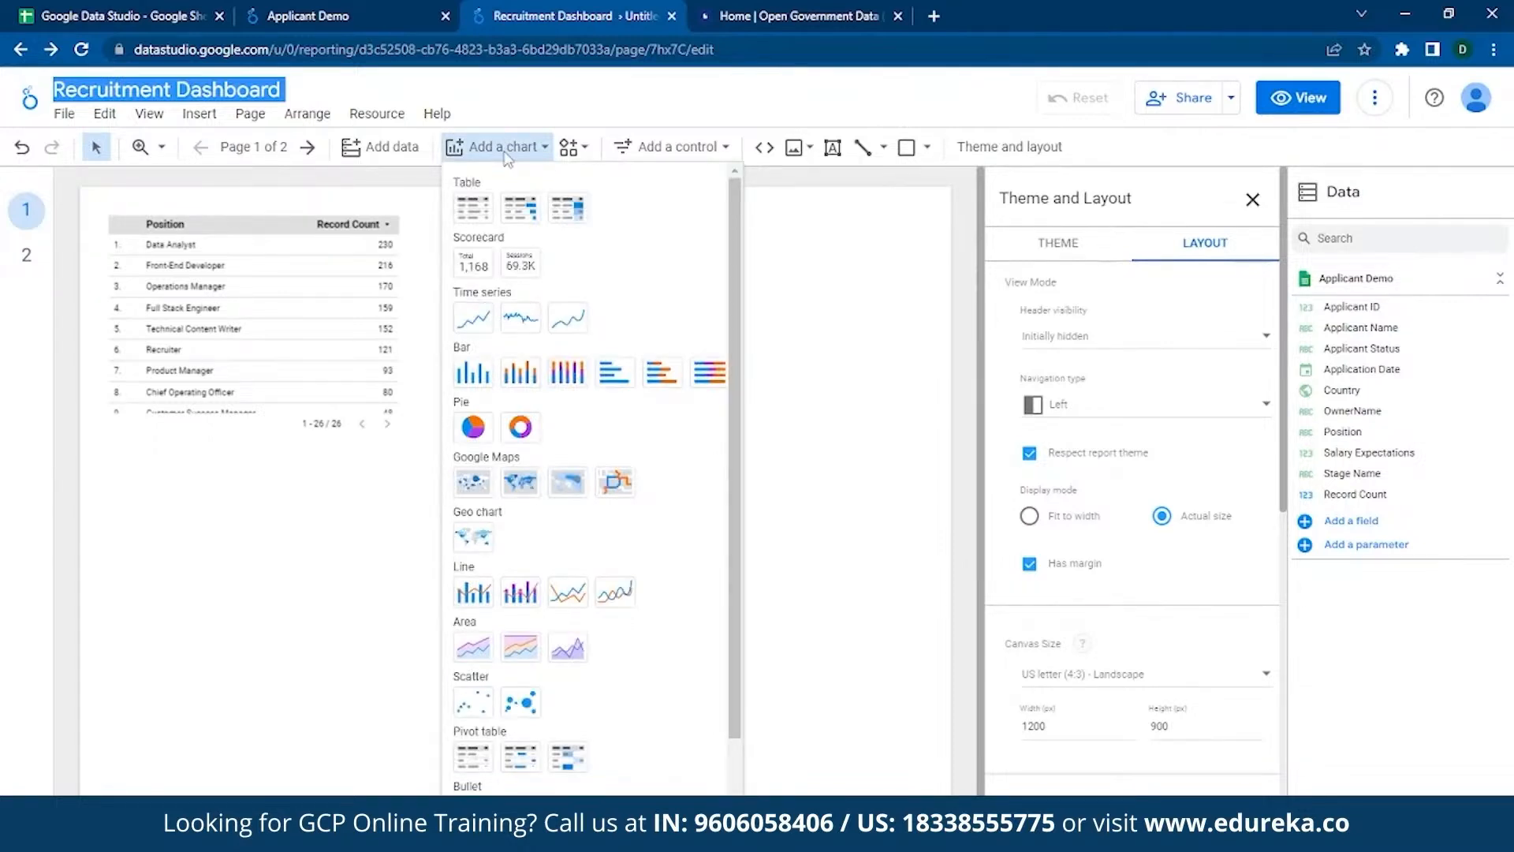
click(472, 208)
click(531, 247)
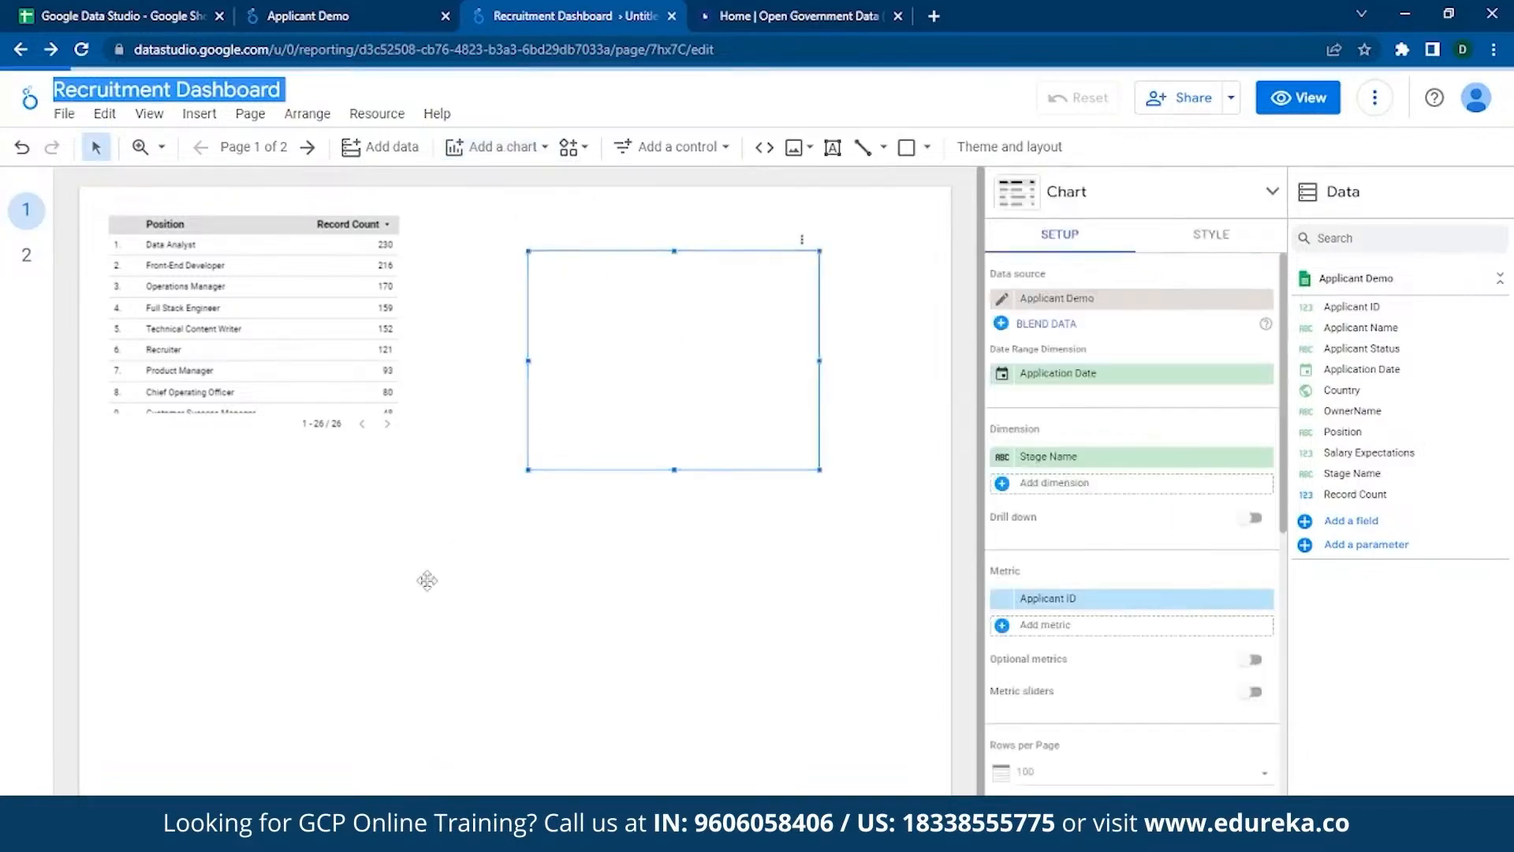
key(Delete)
click(641, 298)
drag(669, 497, 266, 464)
click(602, 503)
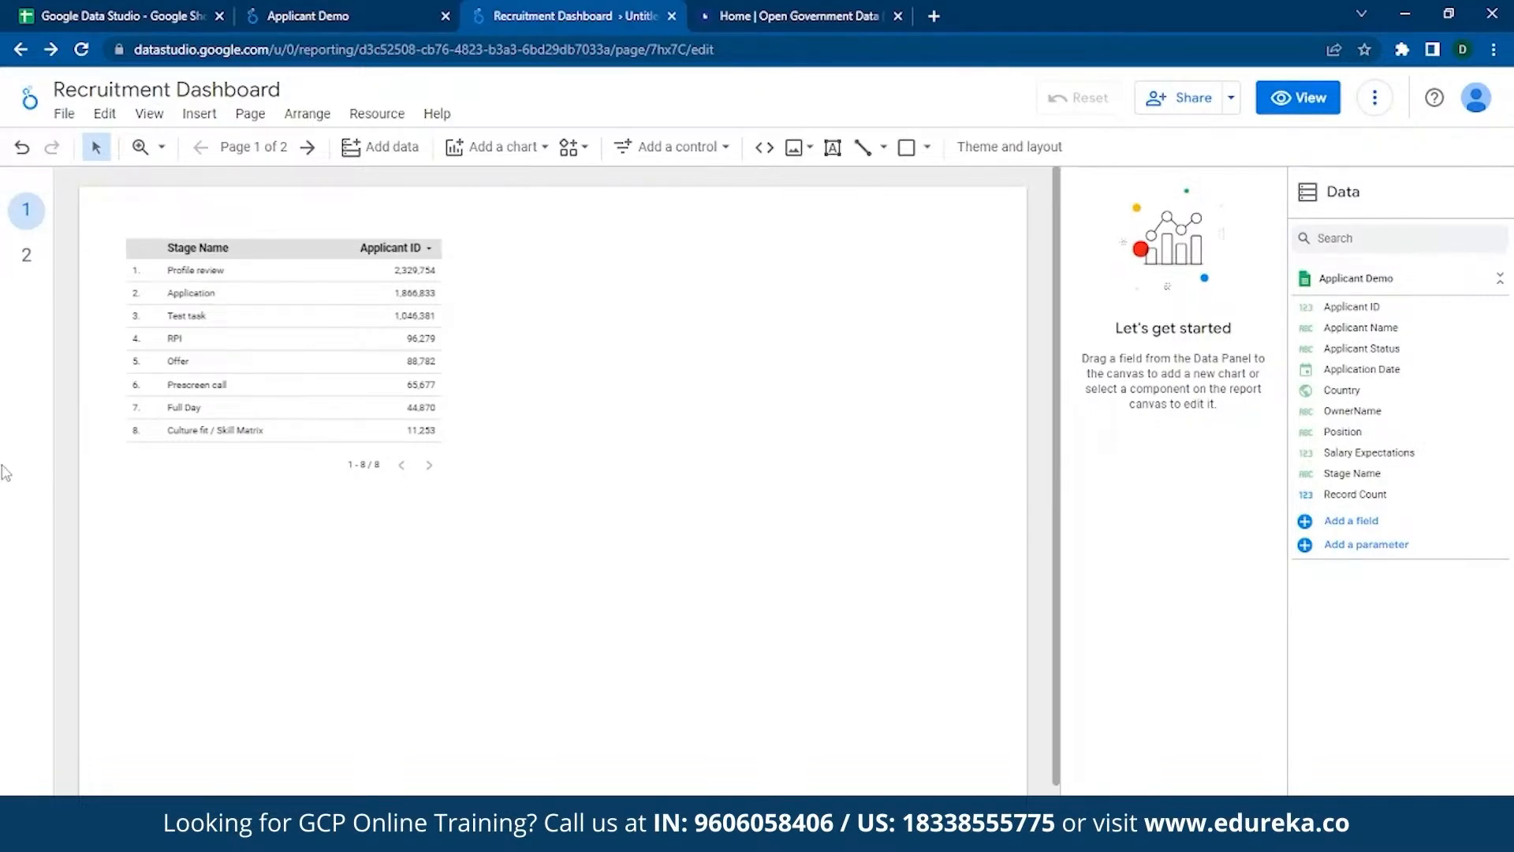
- Select the new table and review its setup settings from data source and dimension down to sorting and date range
click(1009, 150)
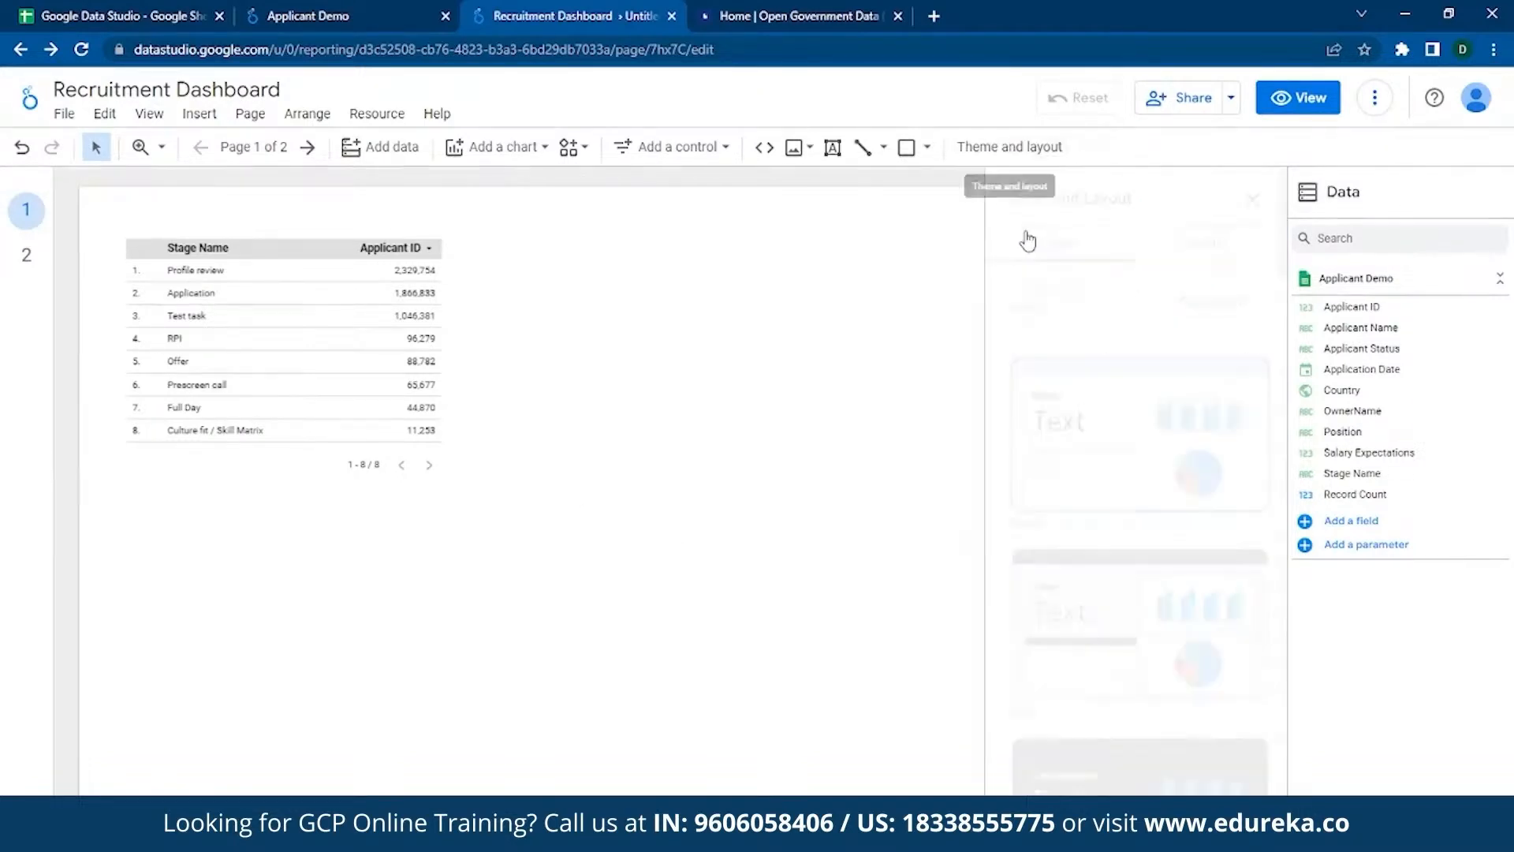
click(1220, 237)
click(335, 351)
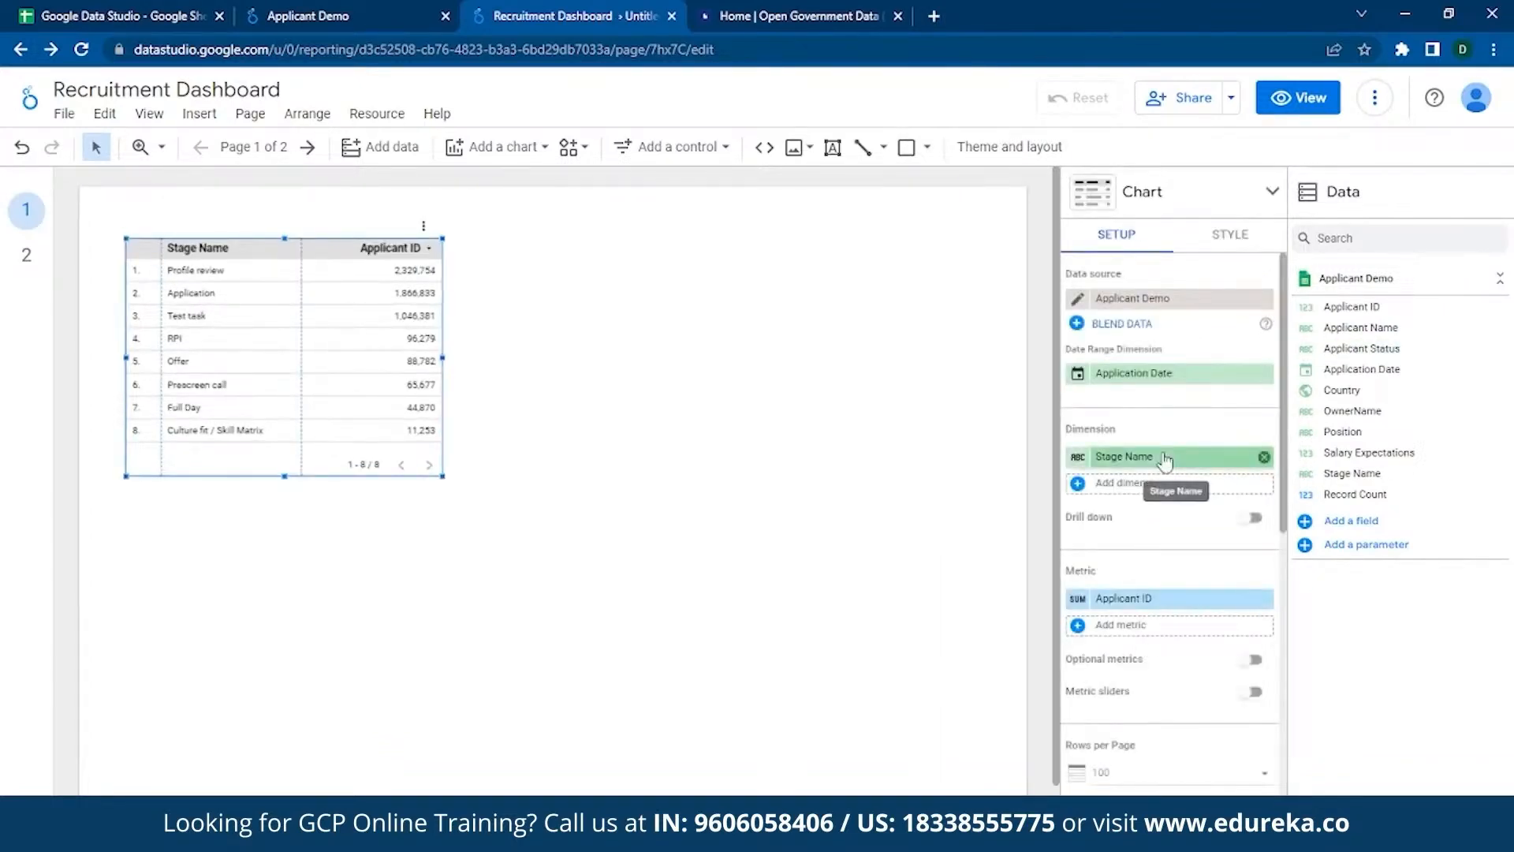
scroll(1166, 453, down, 6)
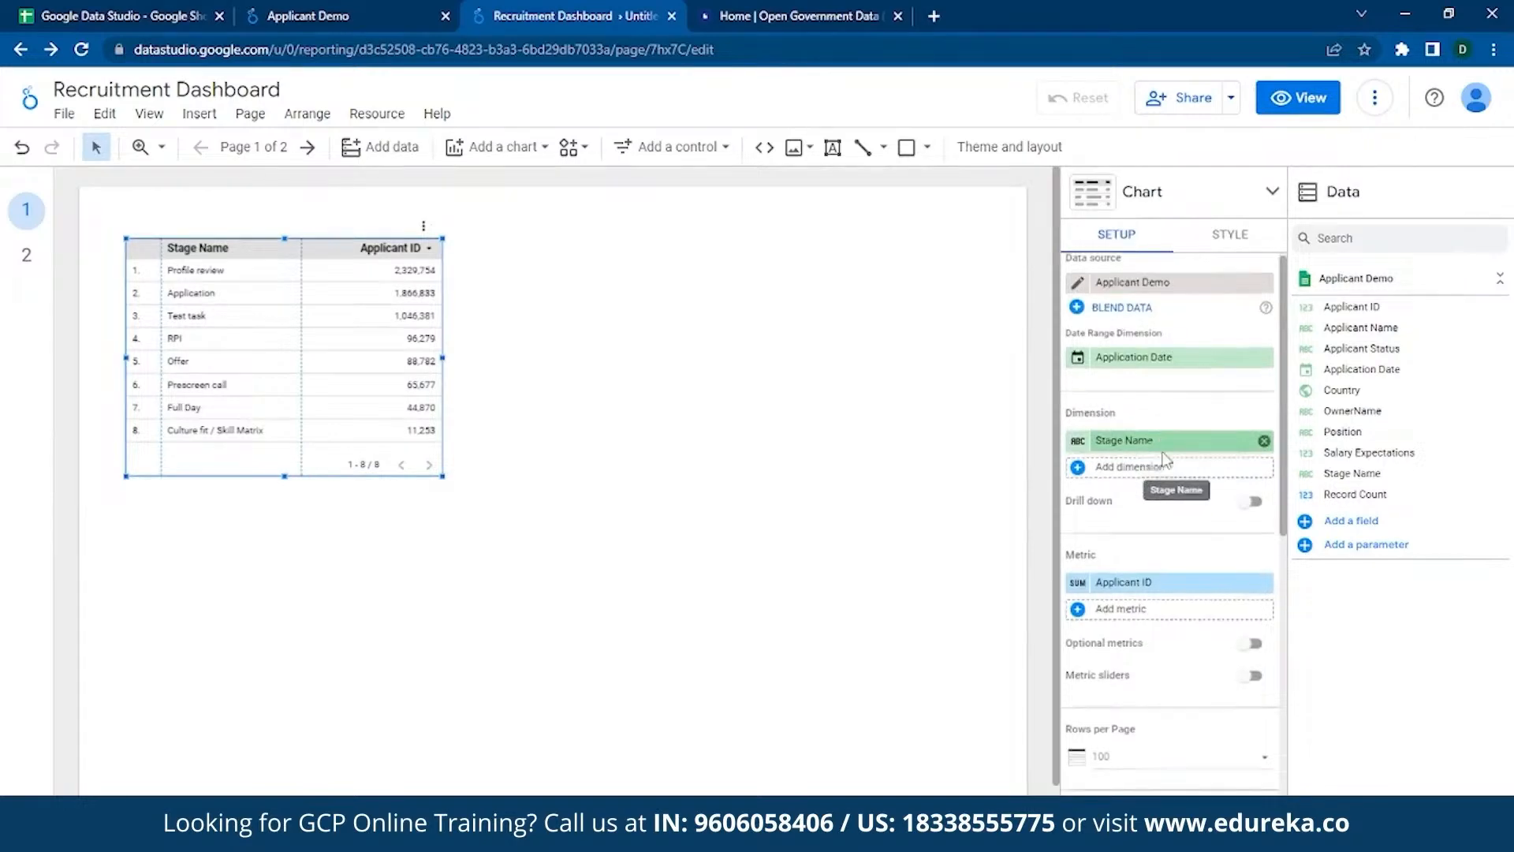
scroll(1166, 442, down, 5)
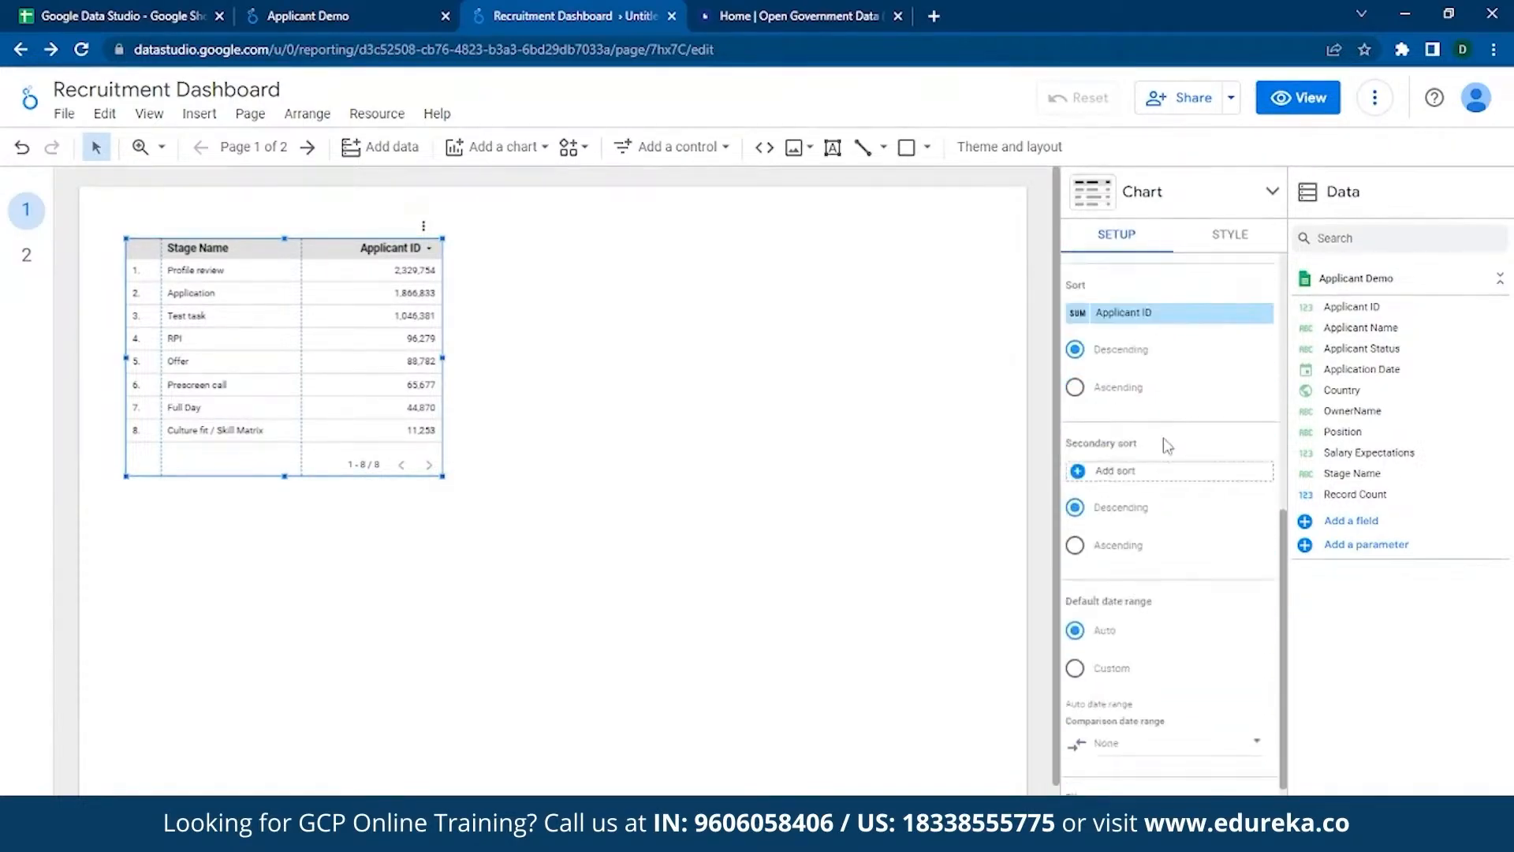
scroll(1135, 528, up, 10)
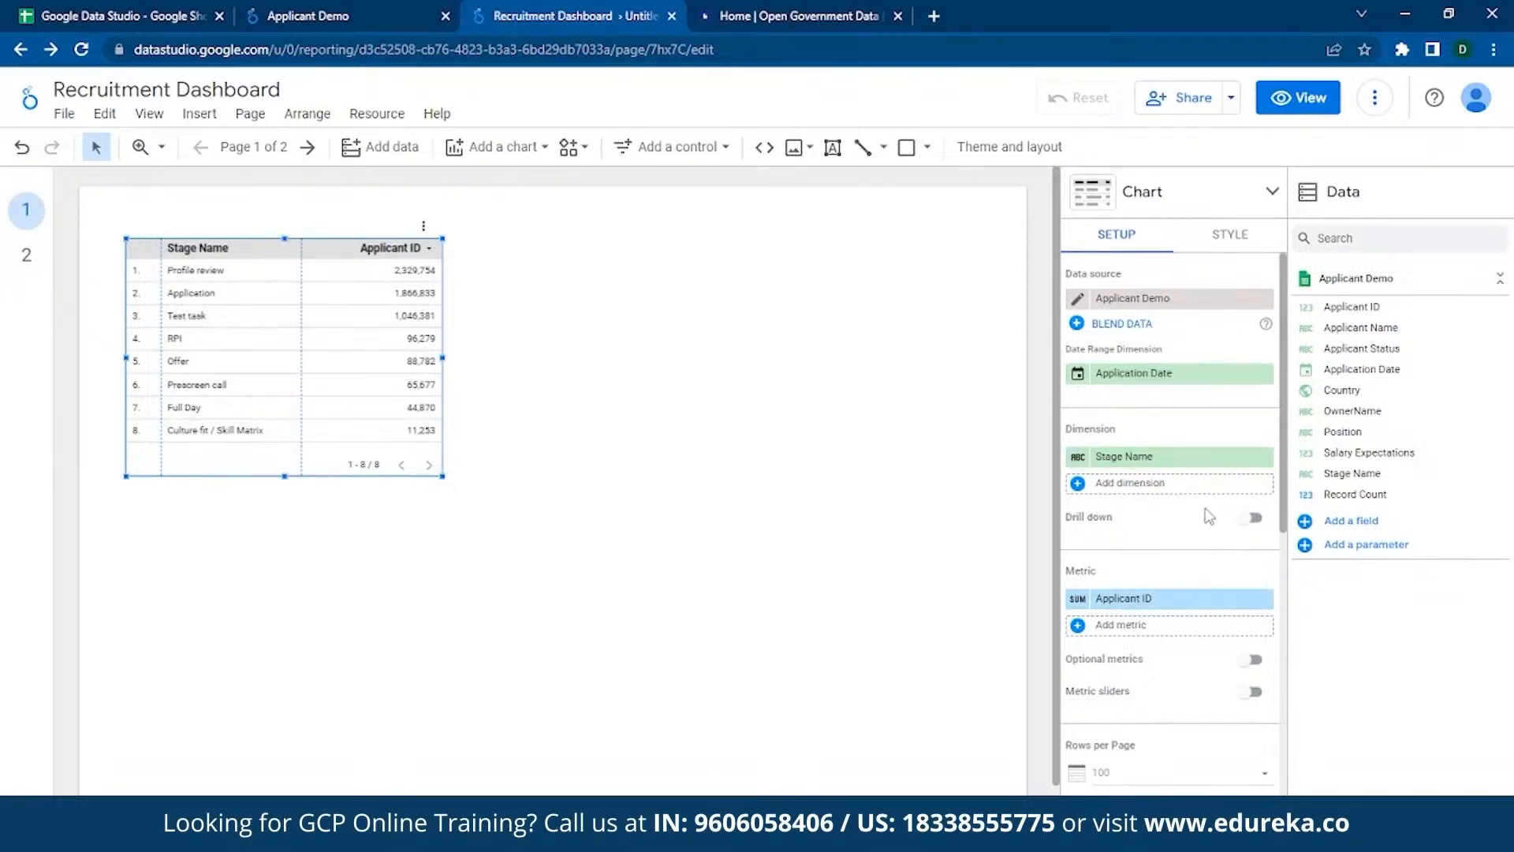
- Add Application Date, Applicant Name and Position as dimensions of the table
click(1081, 489)
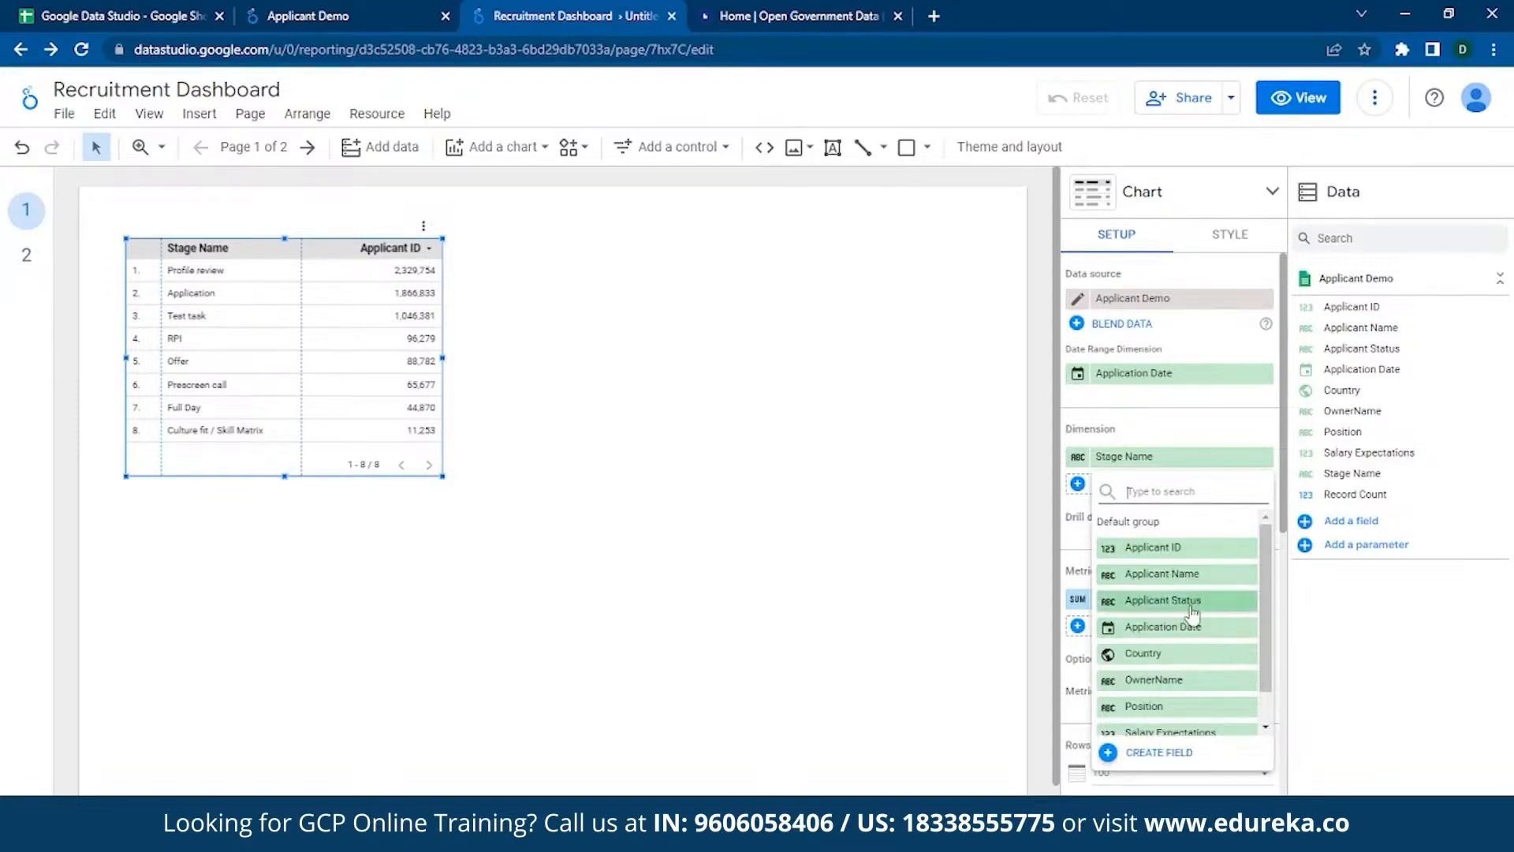
scroll(1172, 654, down, 1)
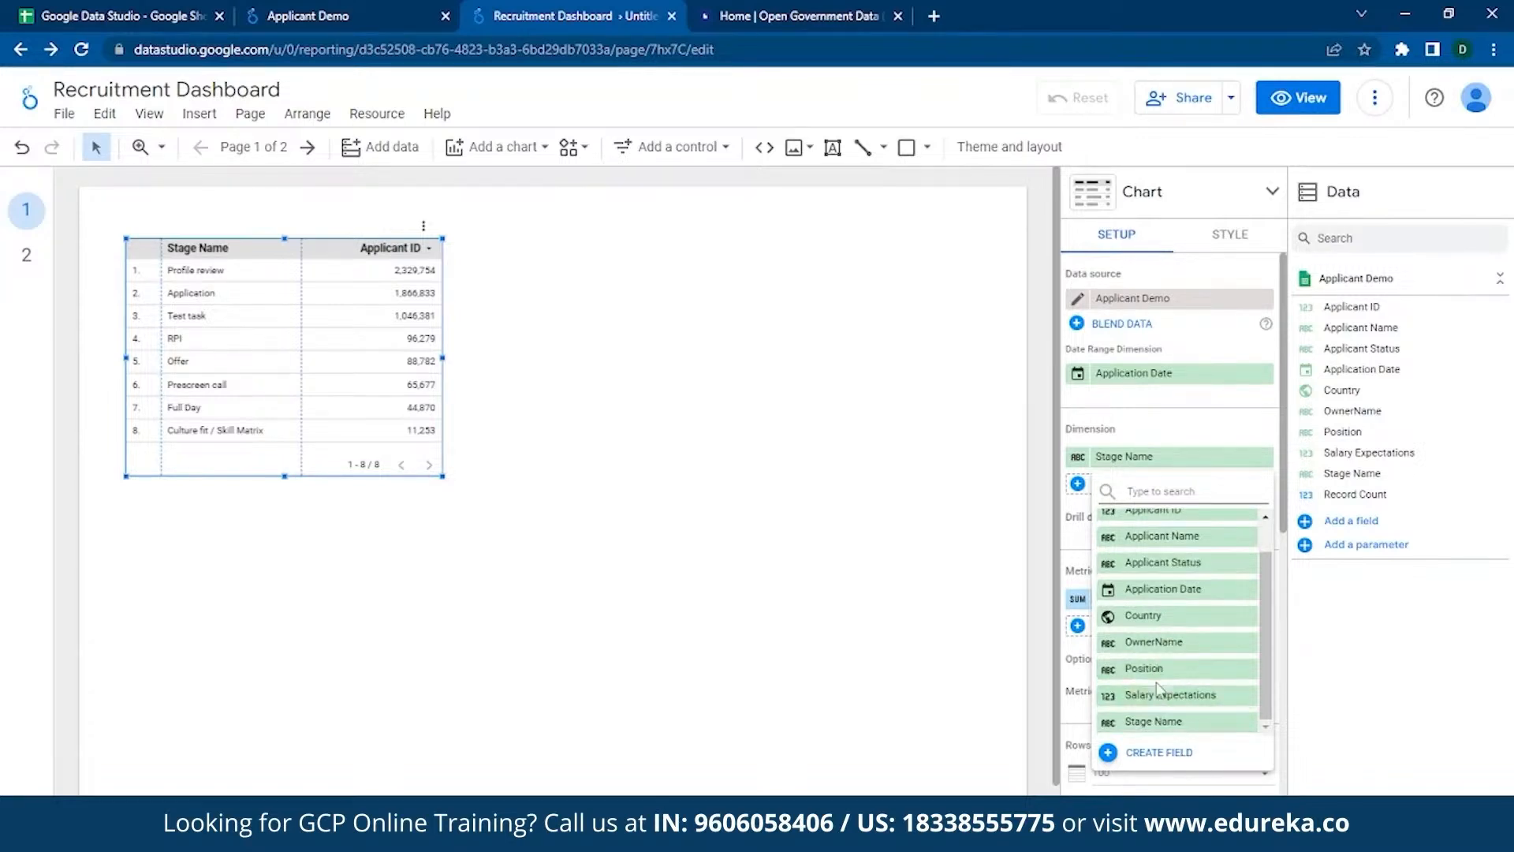
scroll(1165, 645, up, 2)
click(1159, 626)
click(1077, 509)
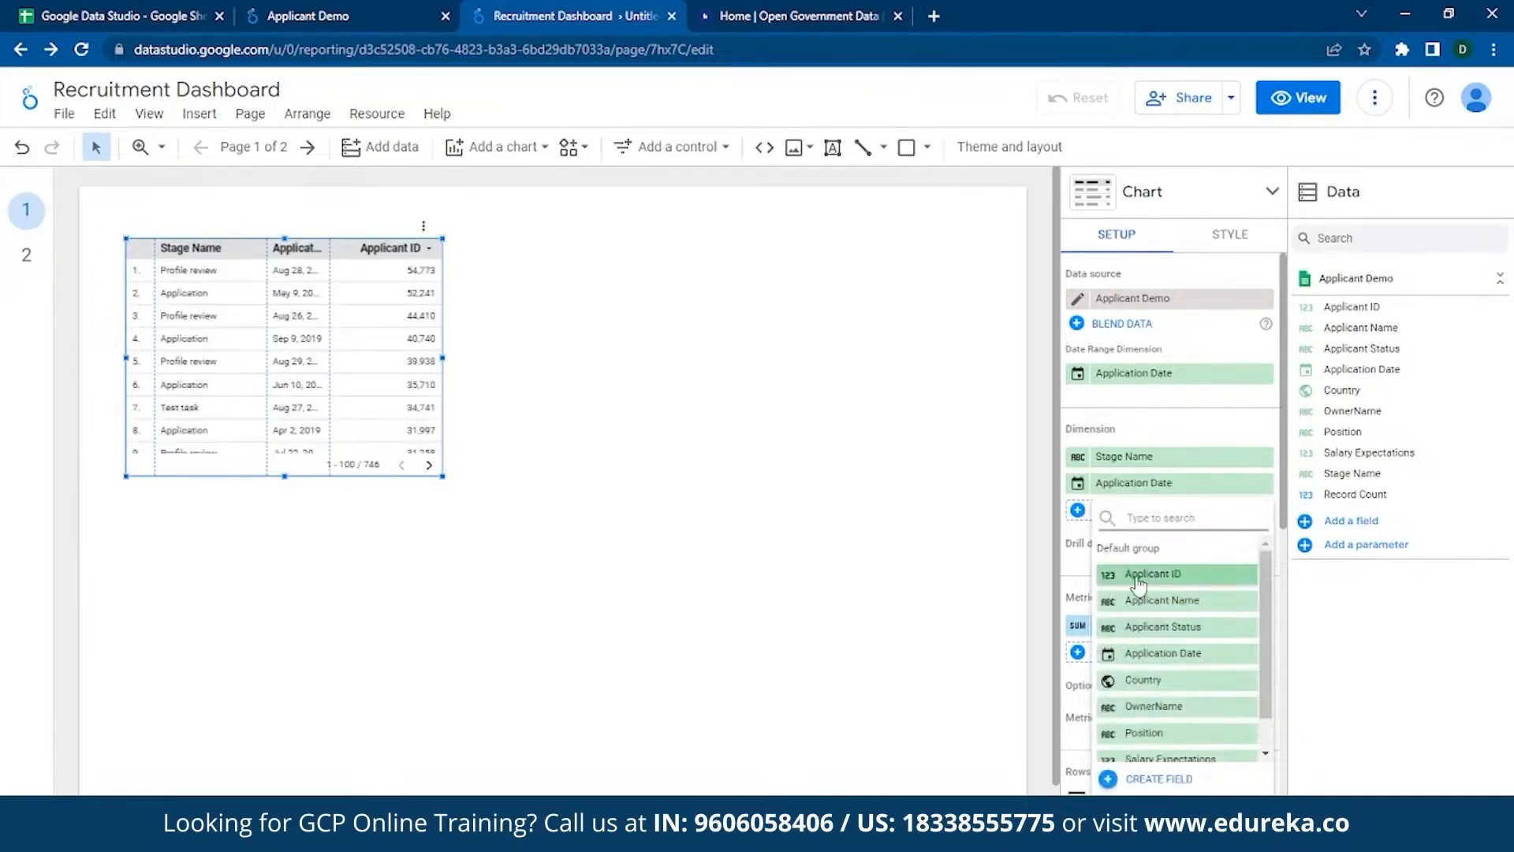
click(1160, 600)
click(1077, 536)
click(1151, 759)
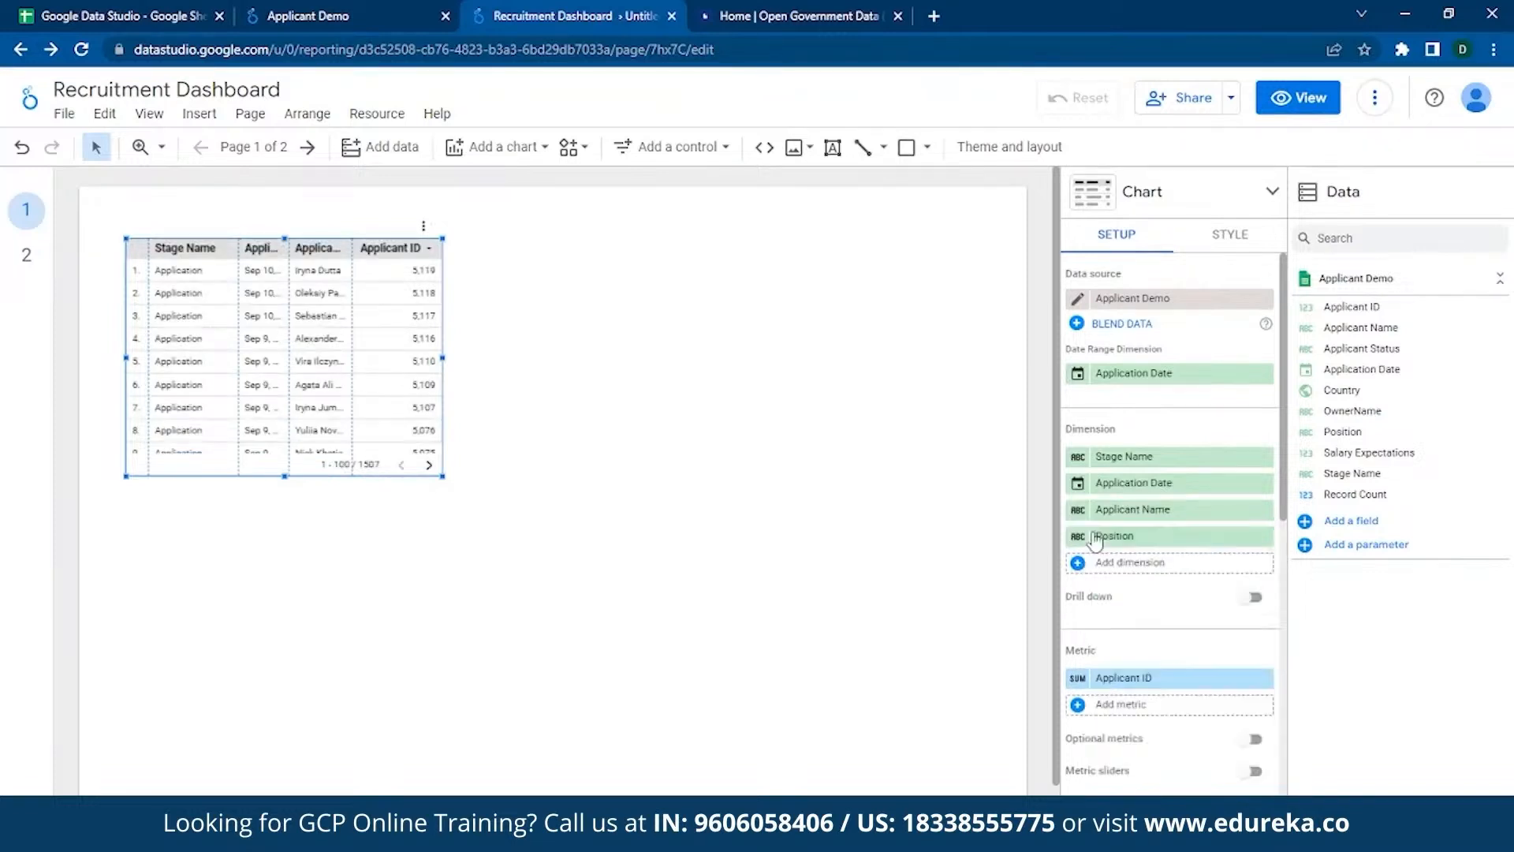
- Add Stage Name again and OwnerName as further dimensions of the table
click(1078, 563)
scroll(1144, 740, down, 1)
click(1139, 797)
click(1090, 591)
scroll(1148, 668, down, 1)
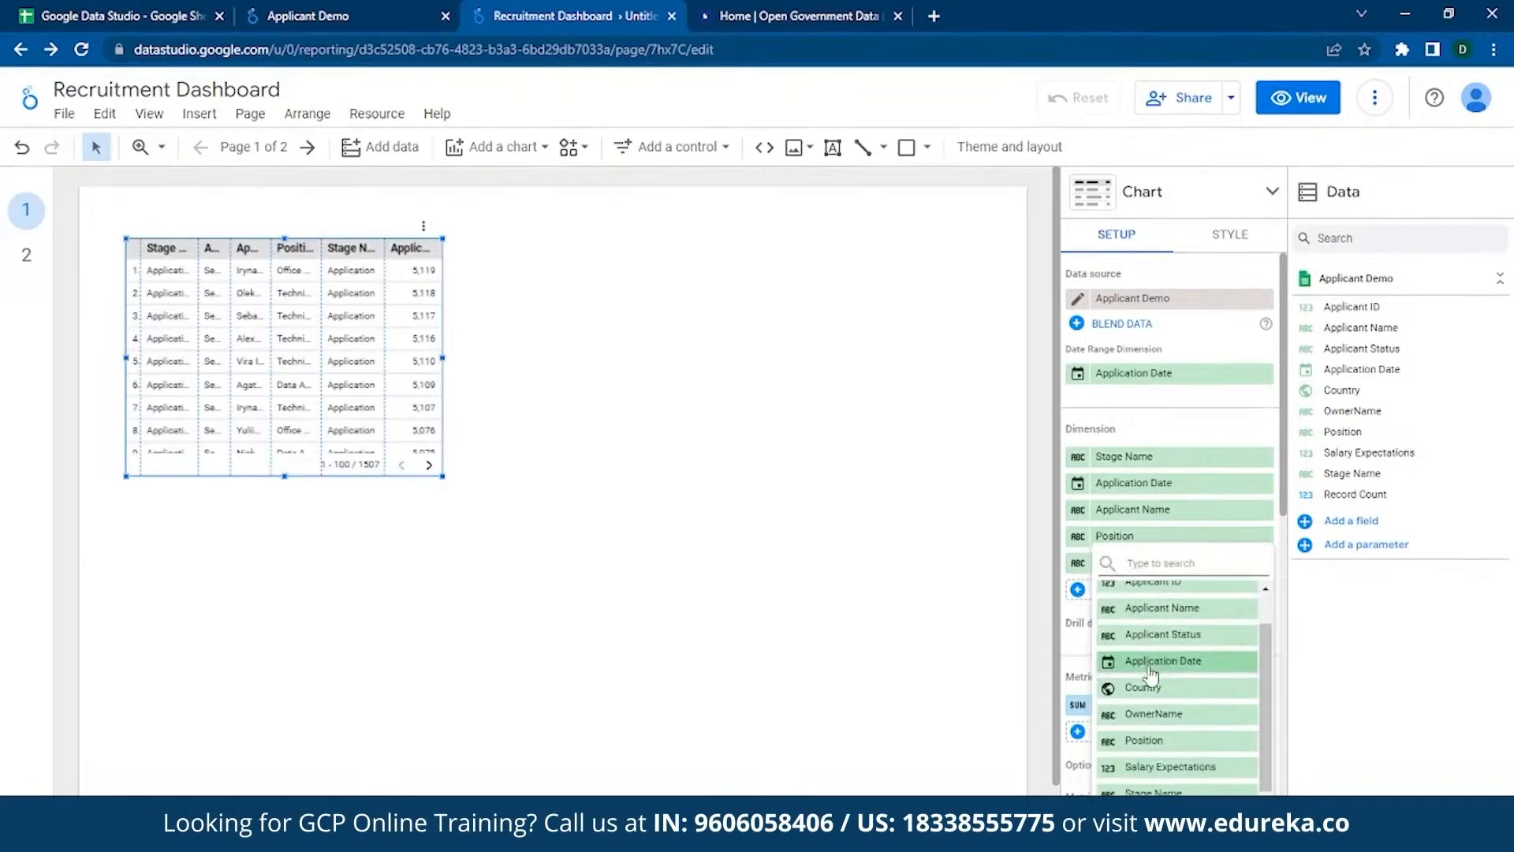
click(1152, 716)
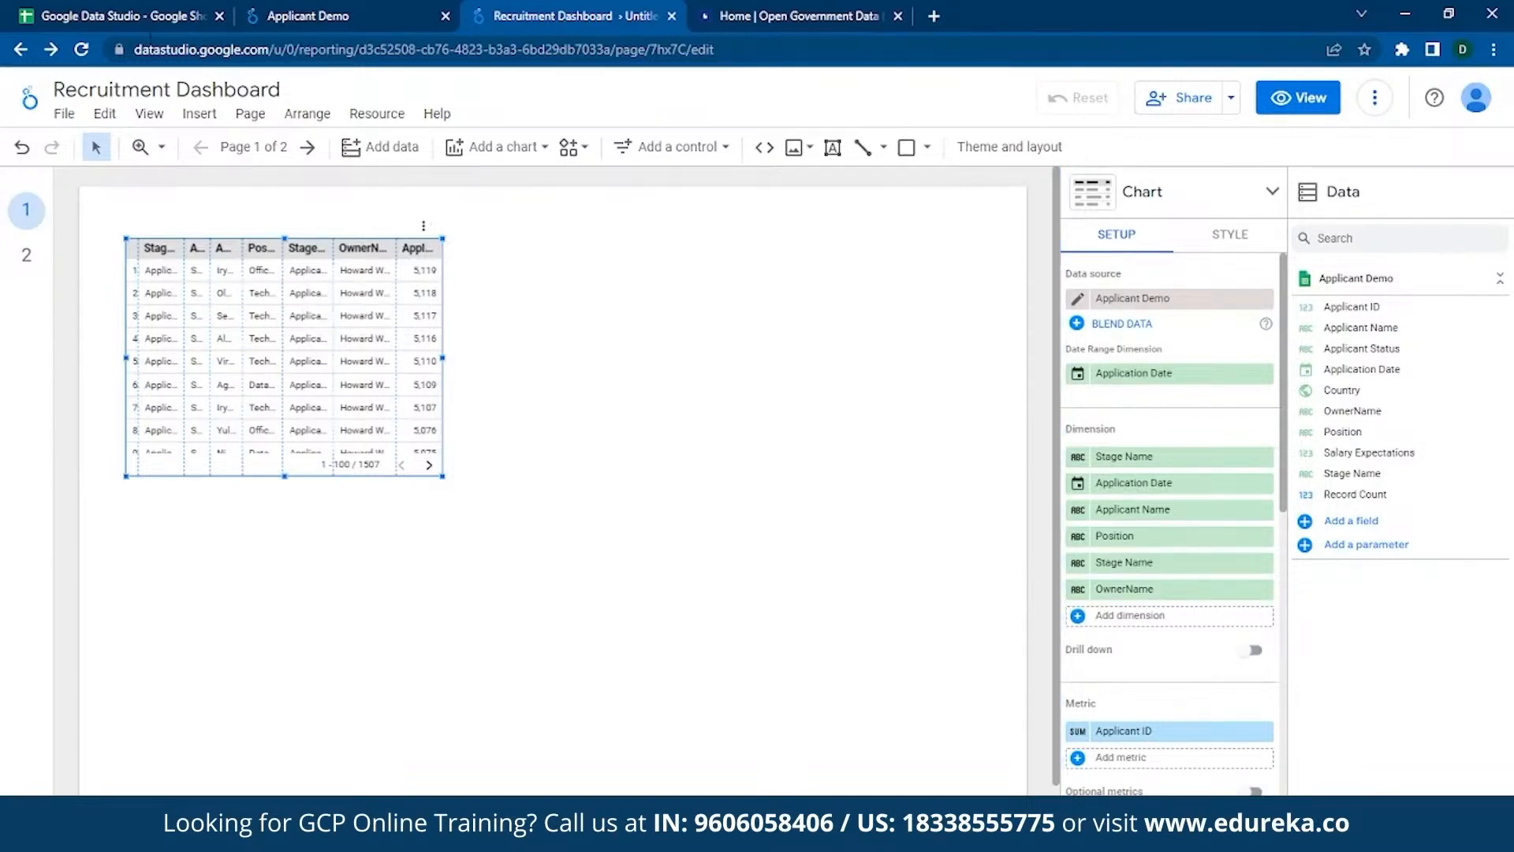
- Switch to the source spreadsheet in Google Sheets and rename the OwnerName header in cell F1 to Recruiter Name
click(154, 9)
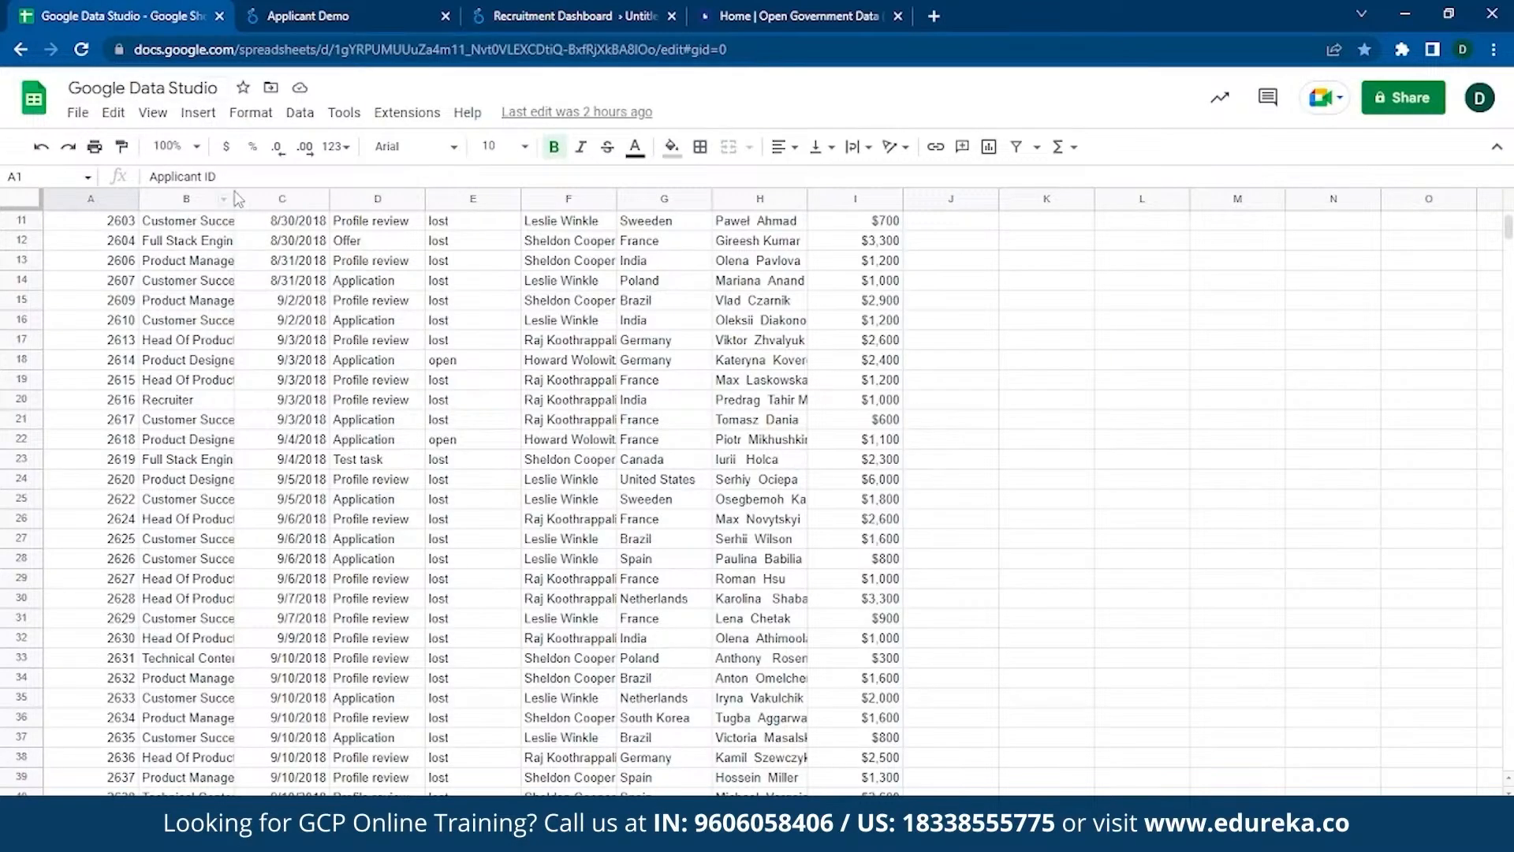
scroll(552, 228, up, 3)
click(567, 224)
double_click(567, 223)
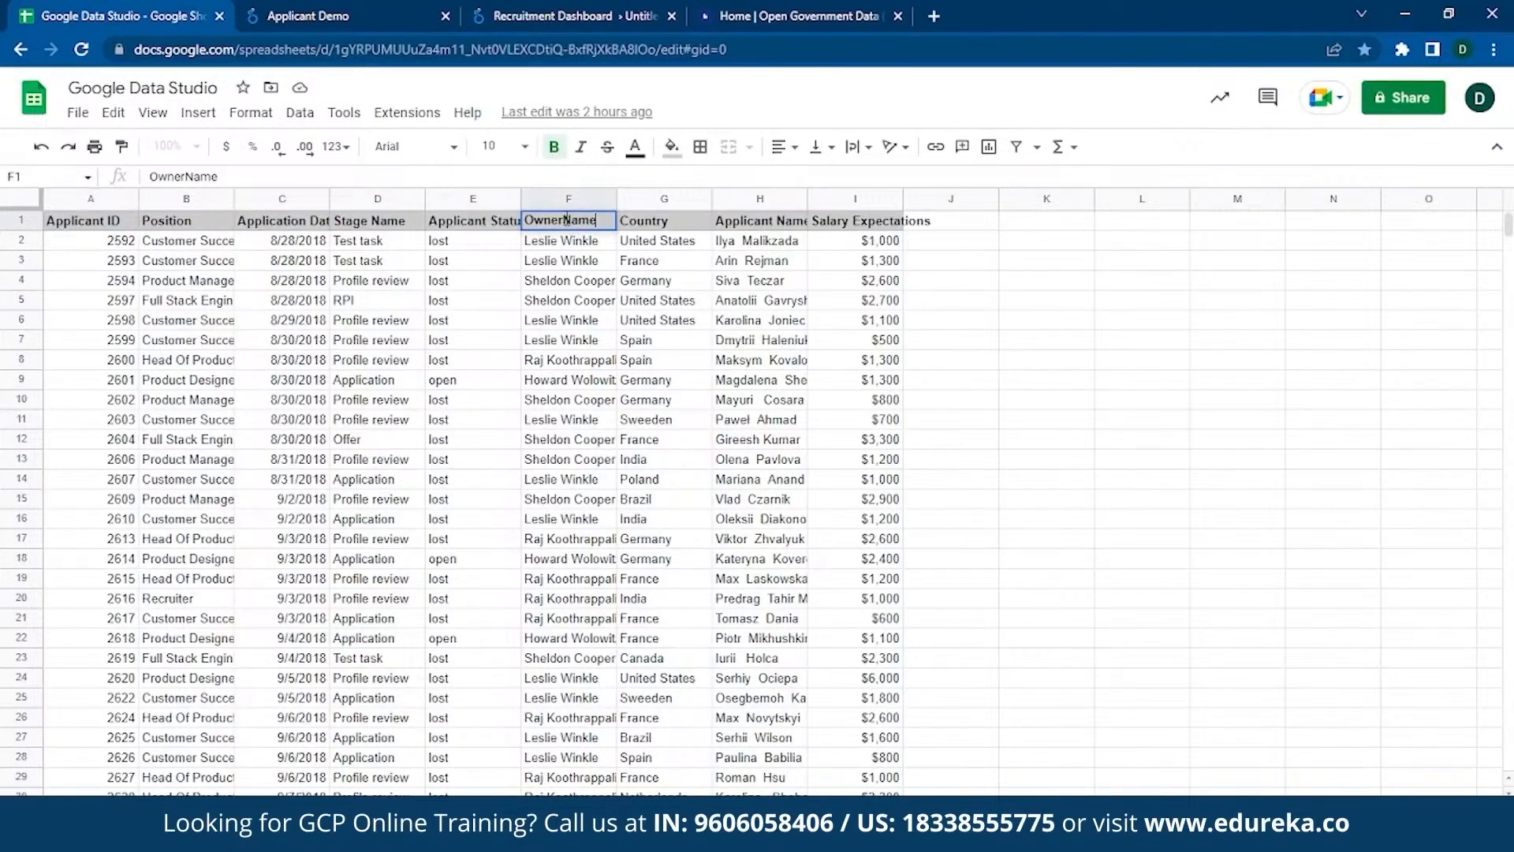
double_click(566, 221)
text(Recuirter Name)
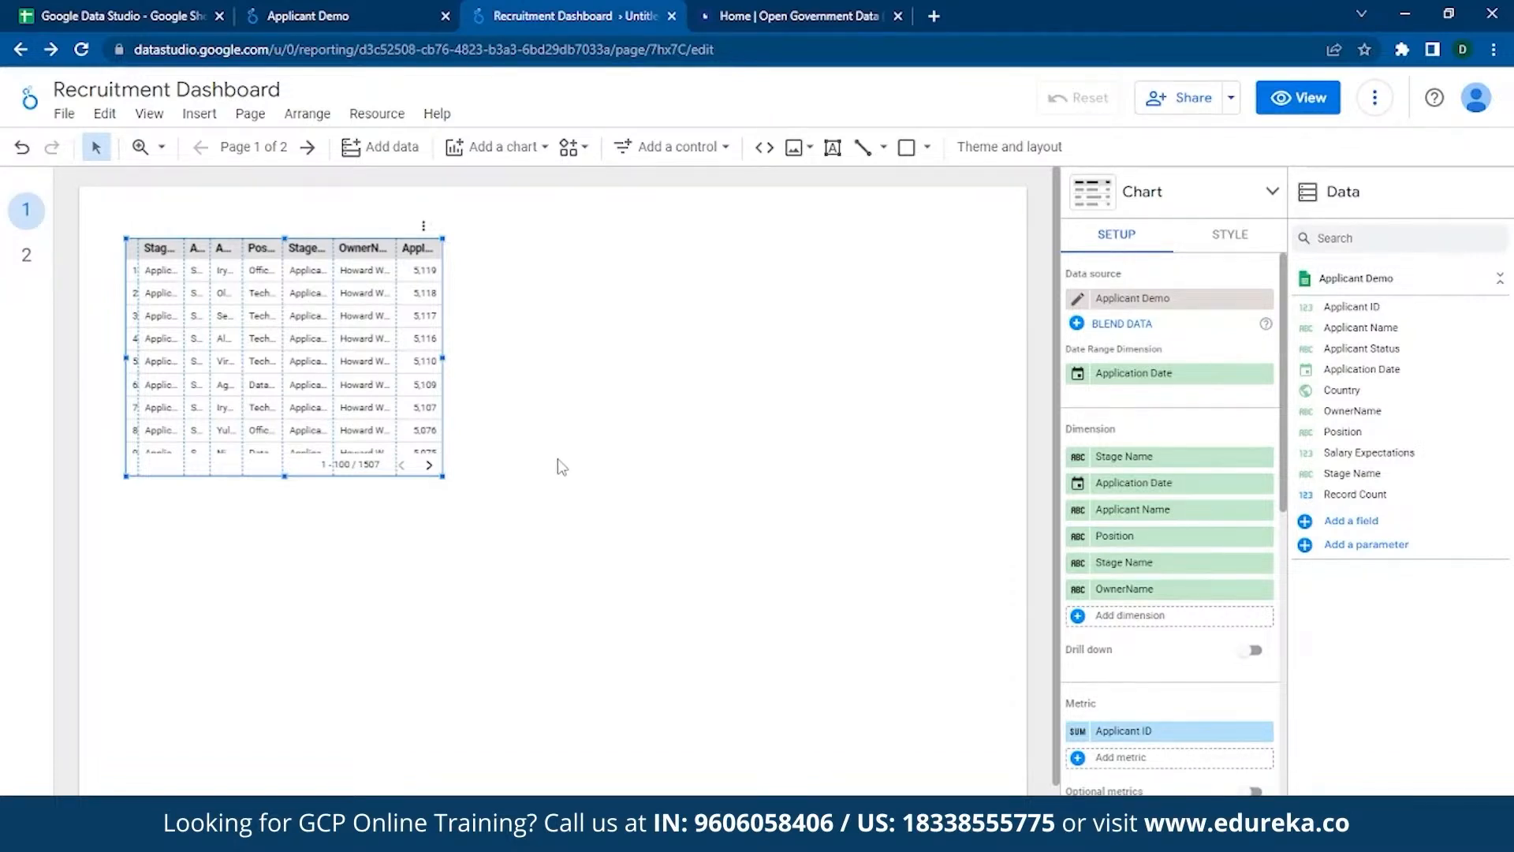
- Back in the report, refresh the fields of the Applicant Demo data source, apply the connection changes and close the data source manager
click(1078, 300)
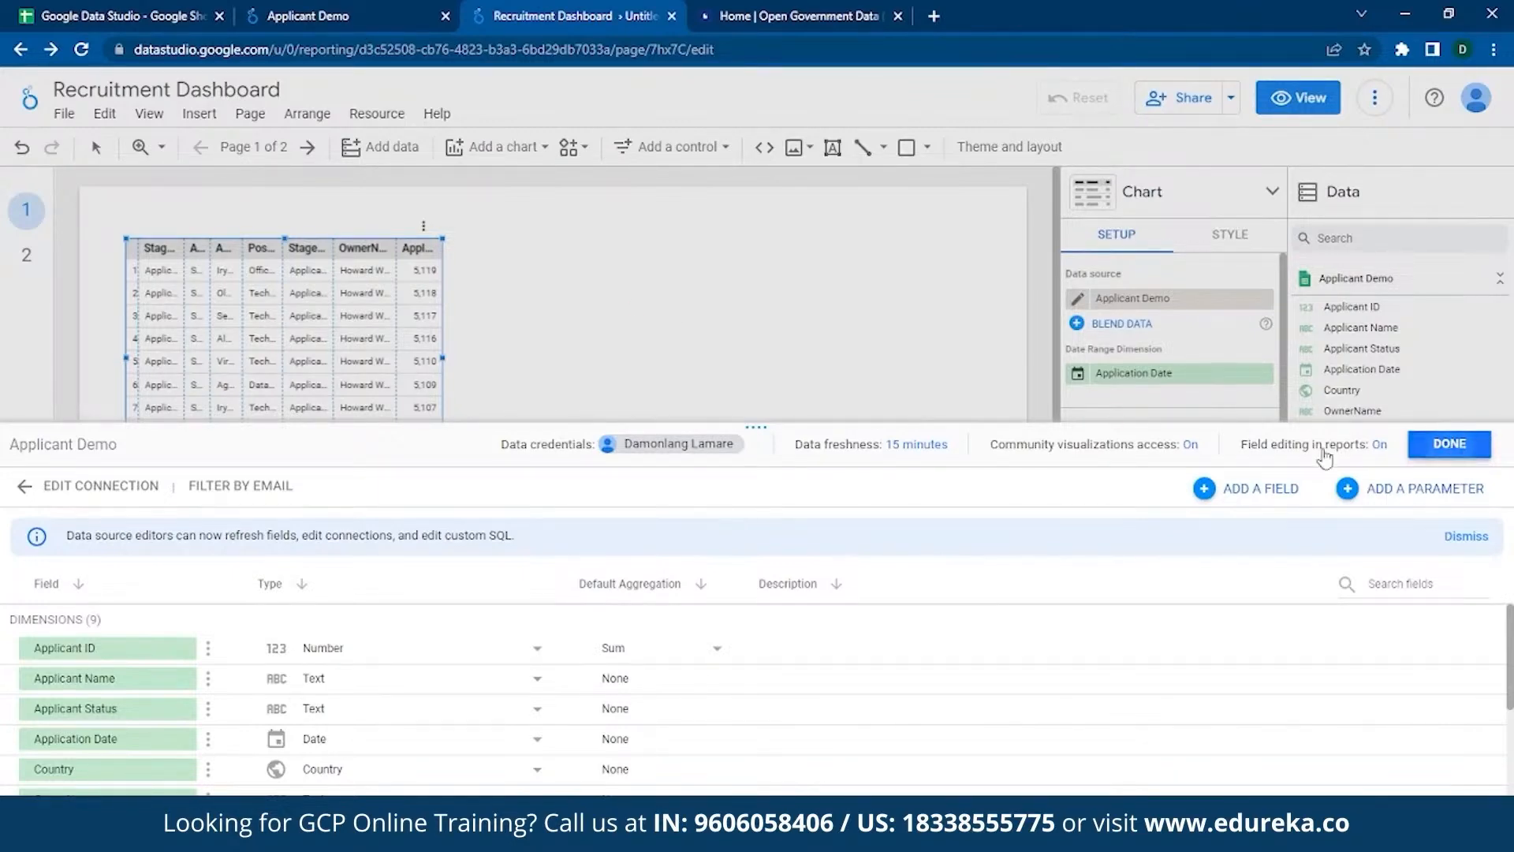
click(1449, 444)
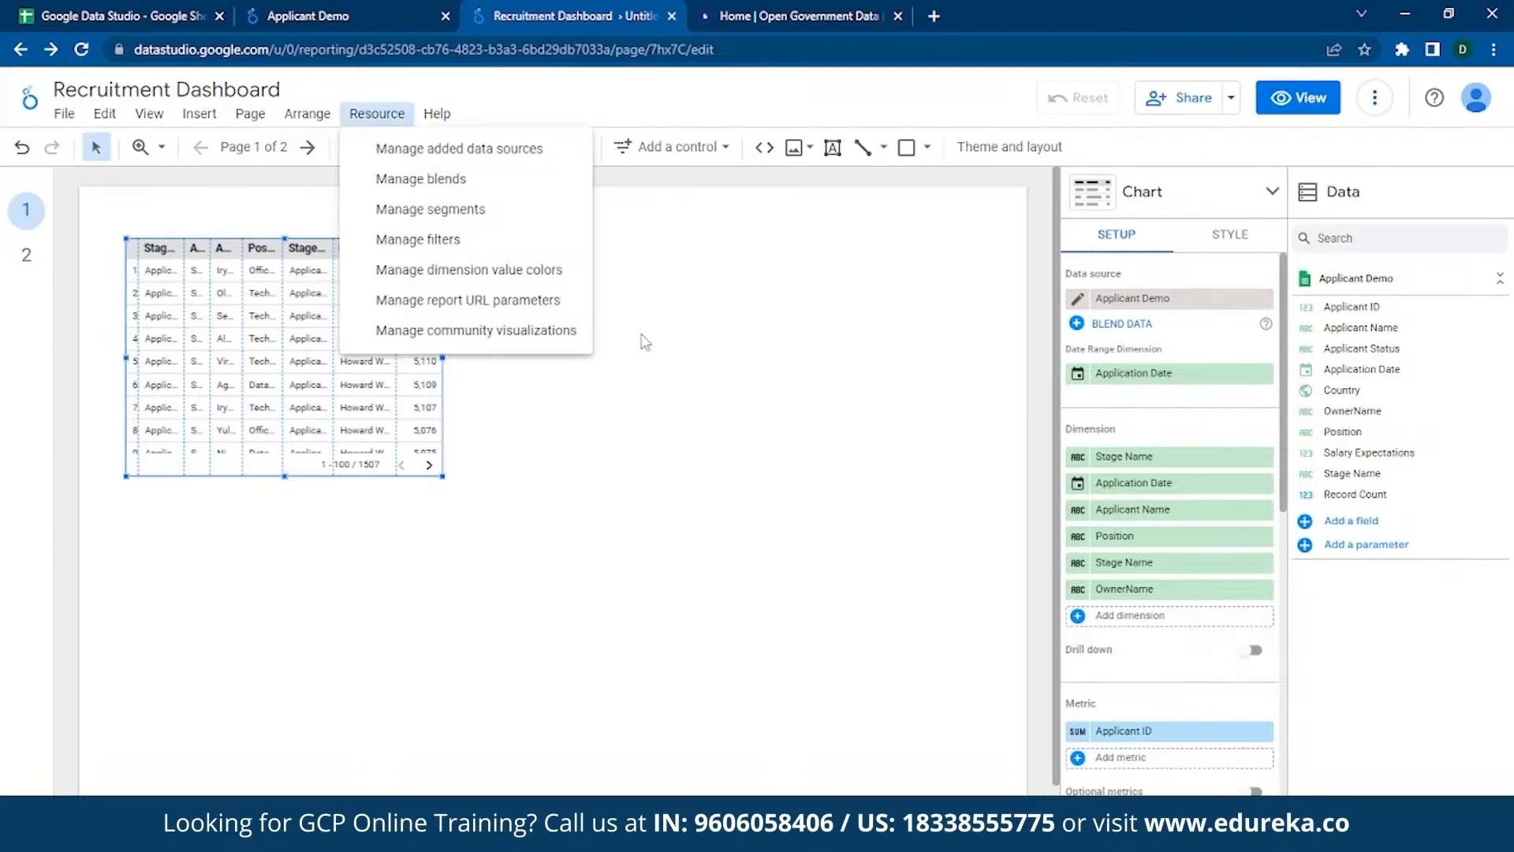
click(436, 150)
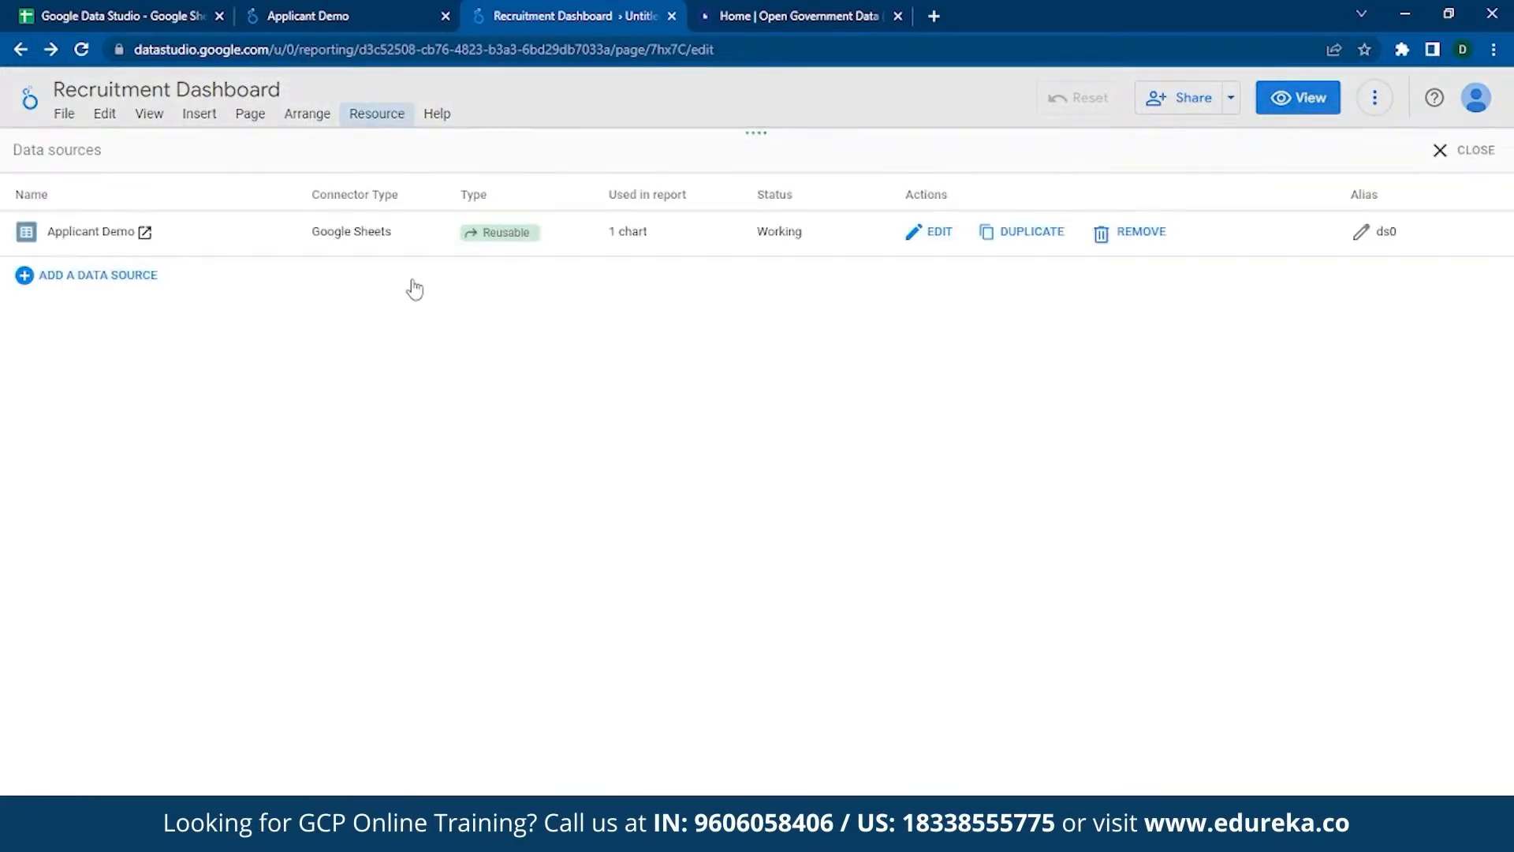
click(940, 233)
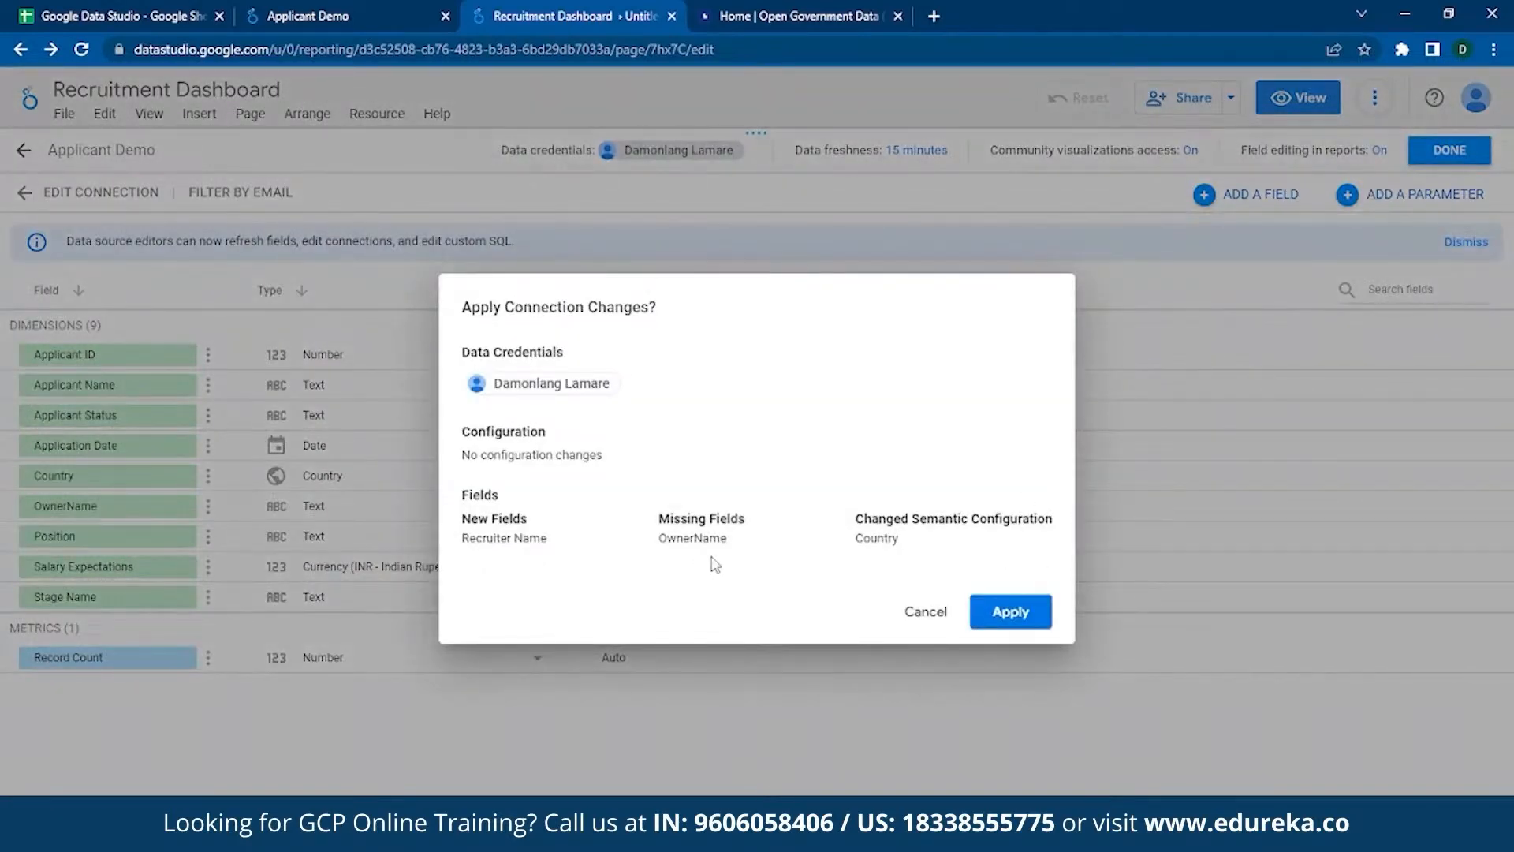
click(995, 615)
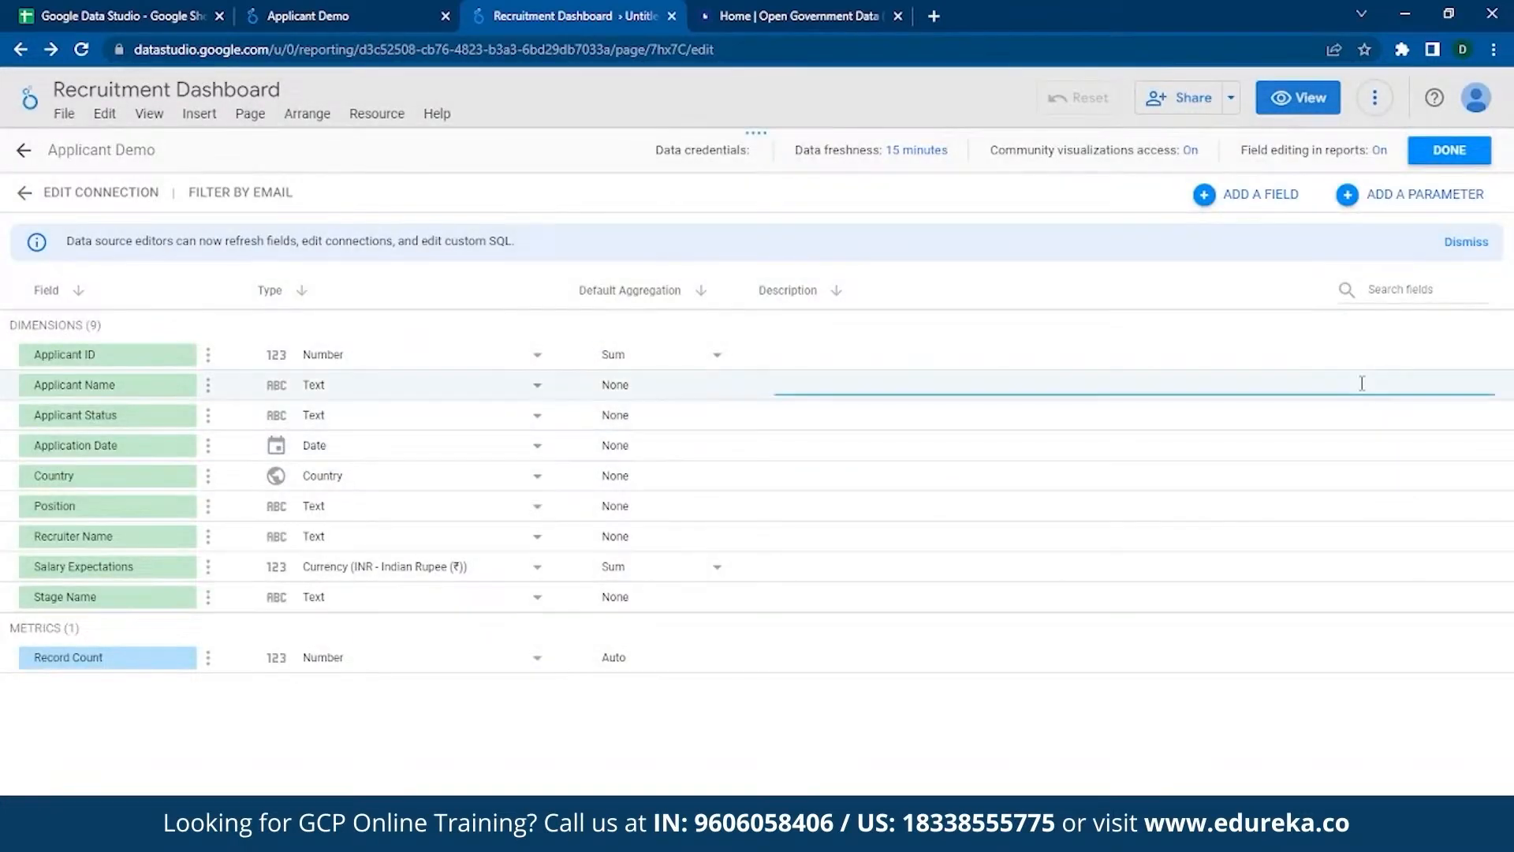
click(1449, 150)
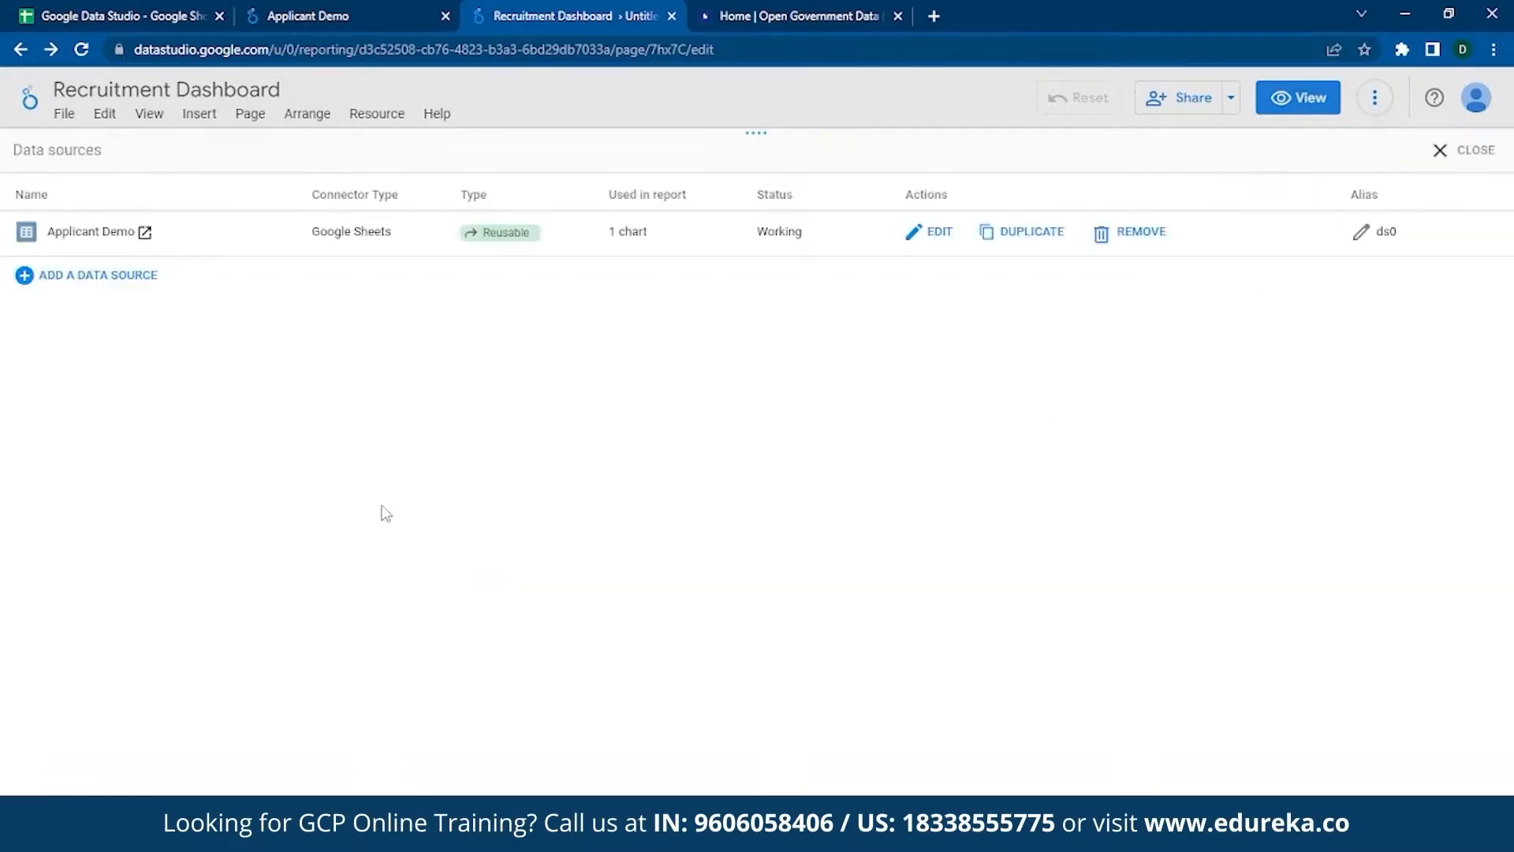
click(1460, 152)
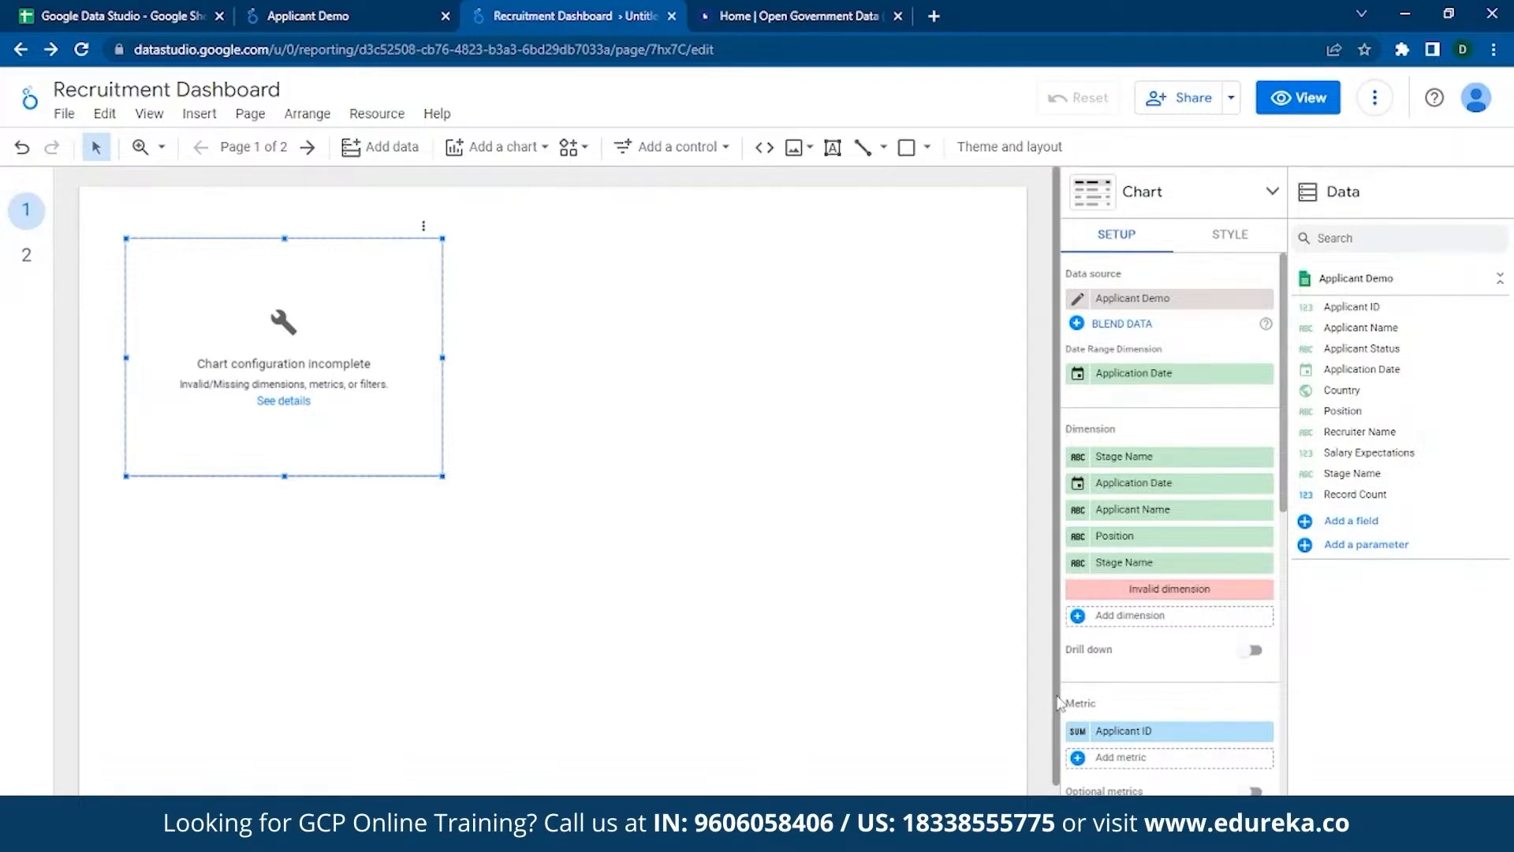
- Remove the invalid dimension from the table and add Recruiter Name as its last dimension
mouse_move(1264, 591)
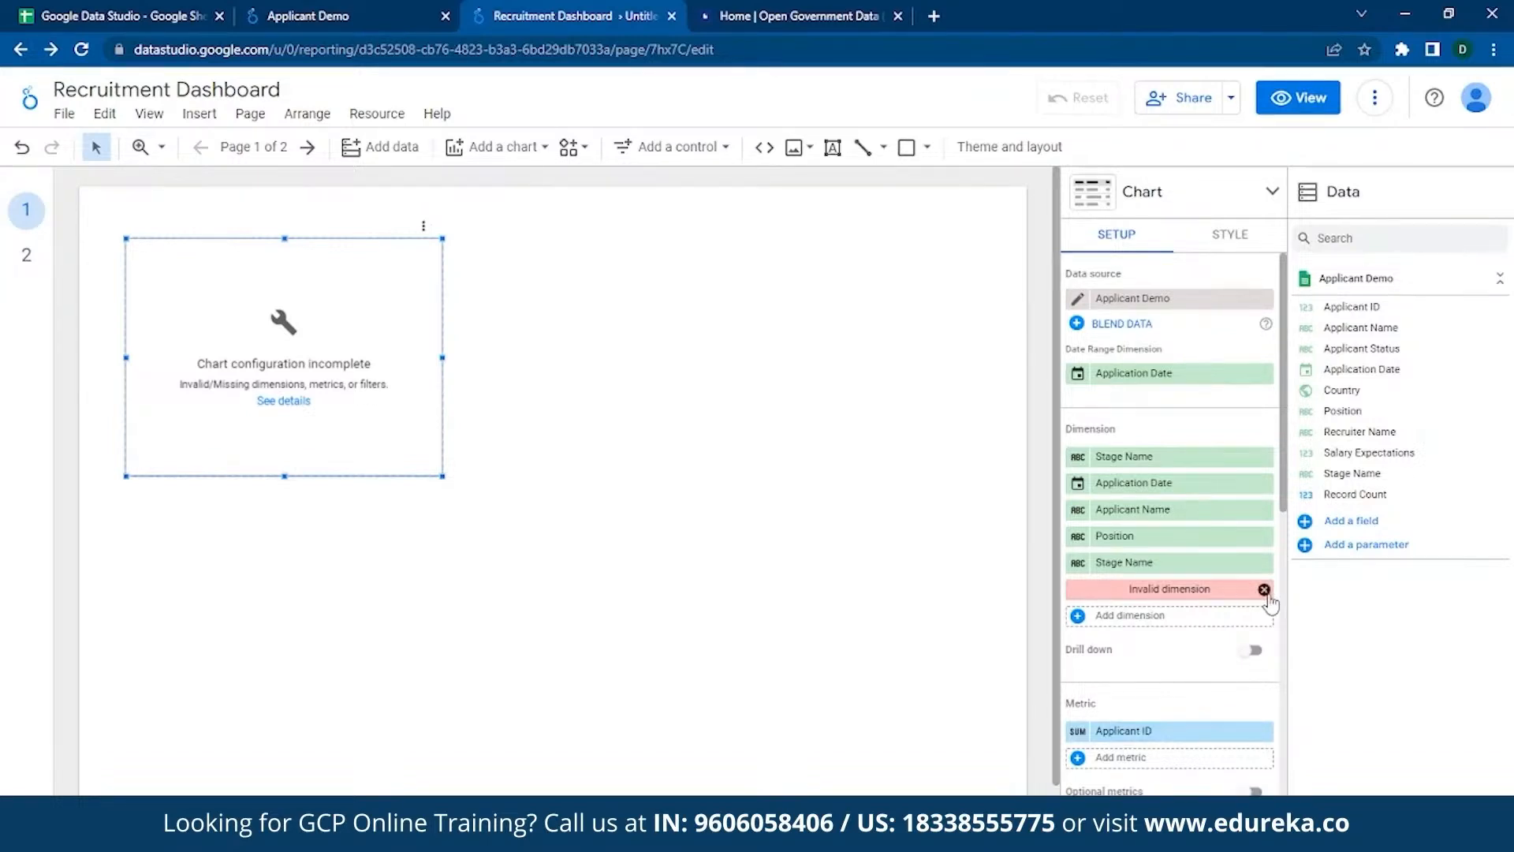
click(1264, 590)
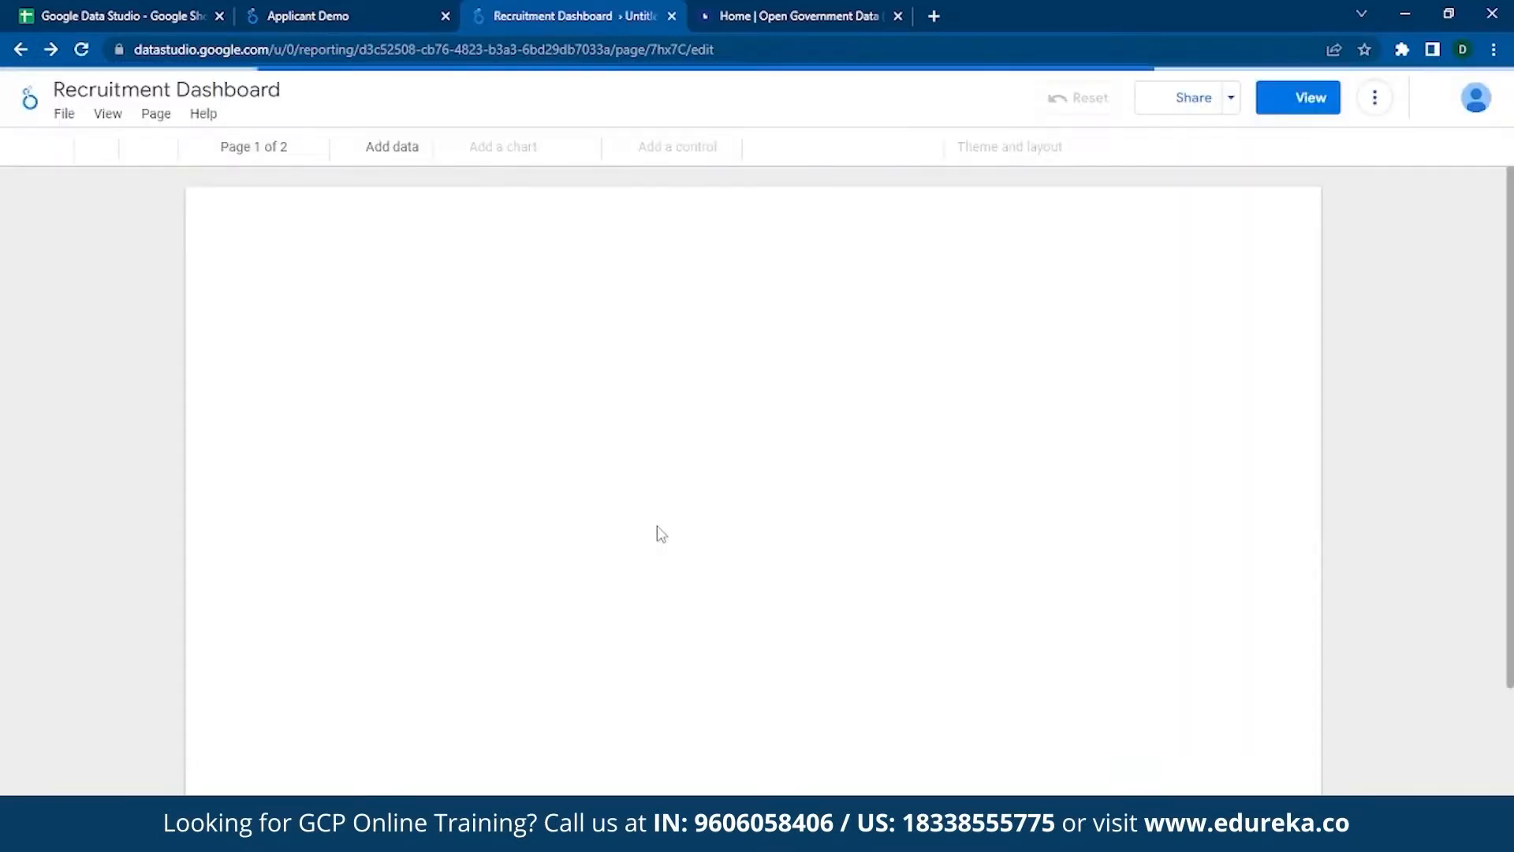
click(337, 379)
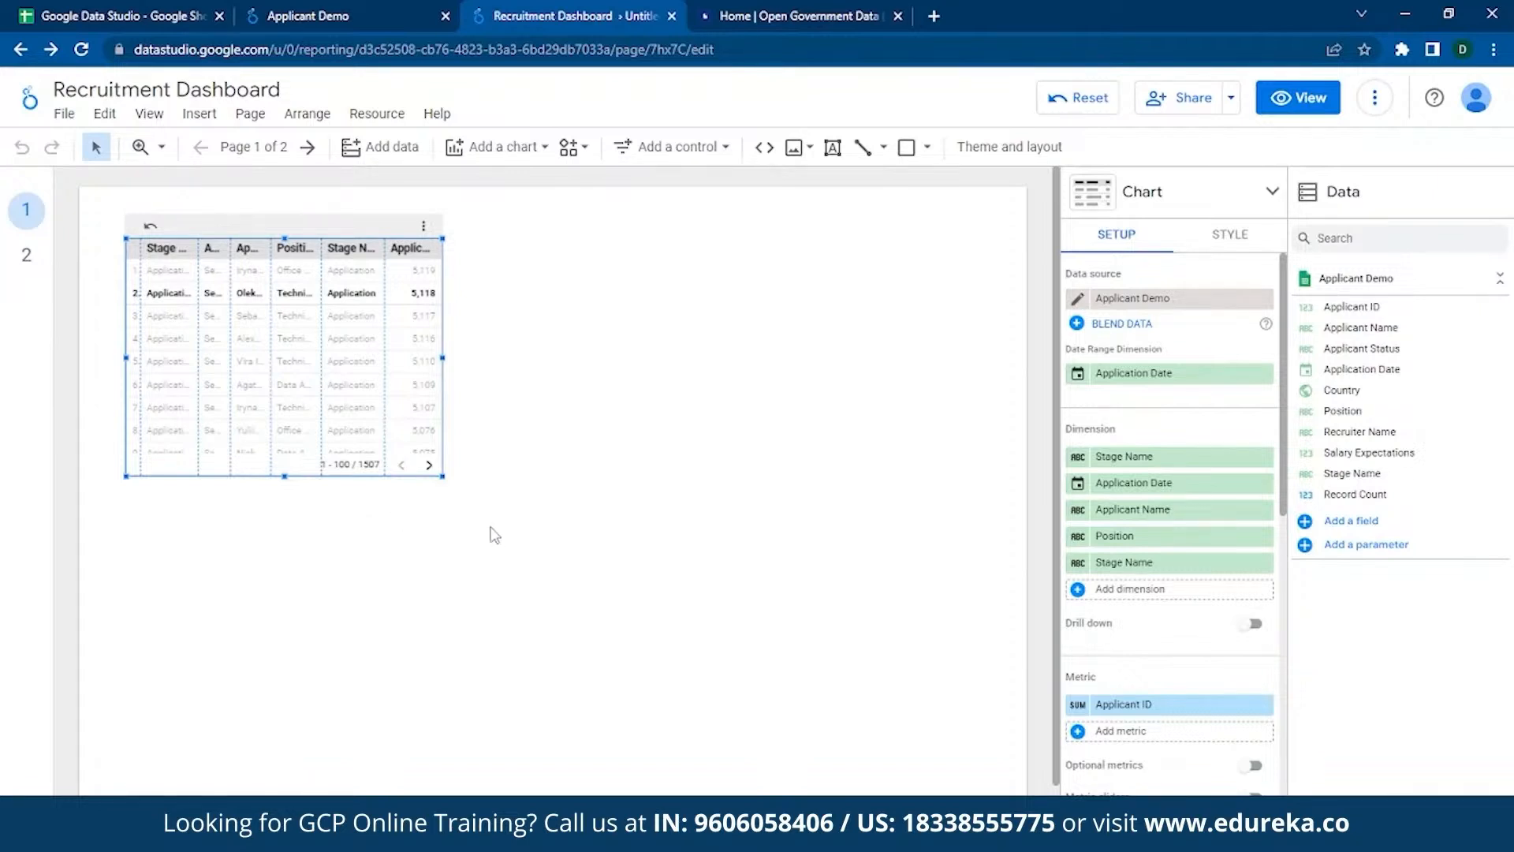
click(1124, 589)
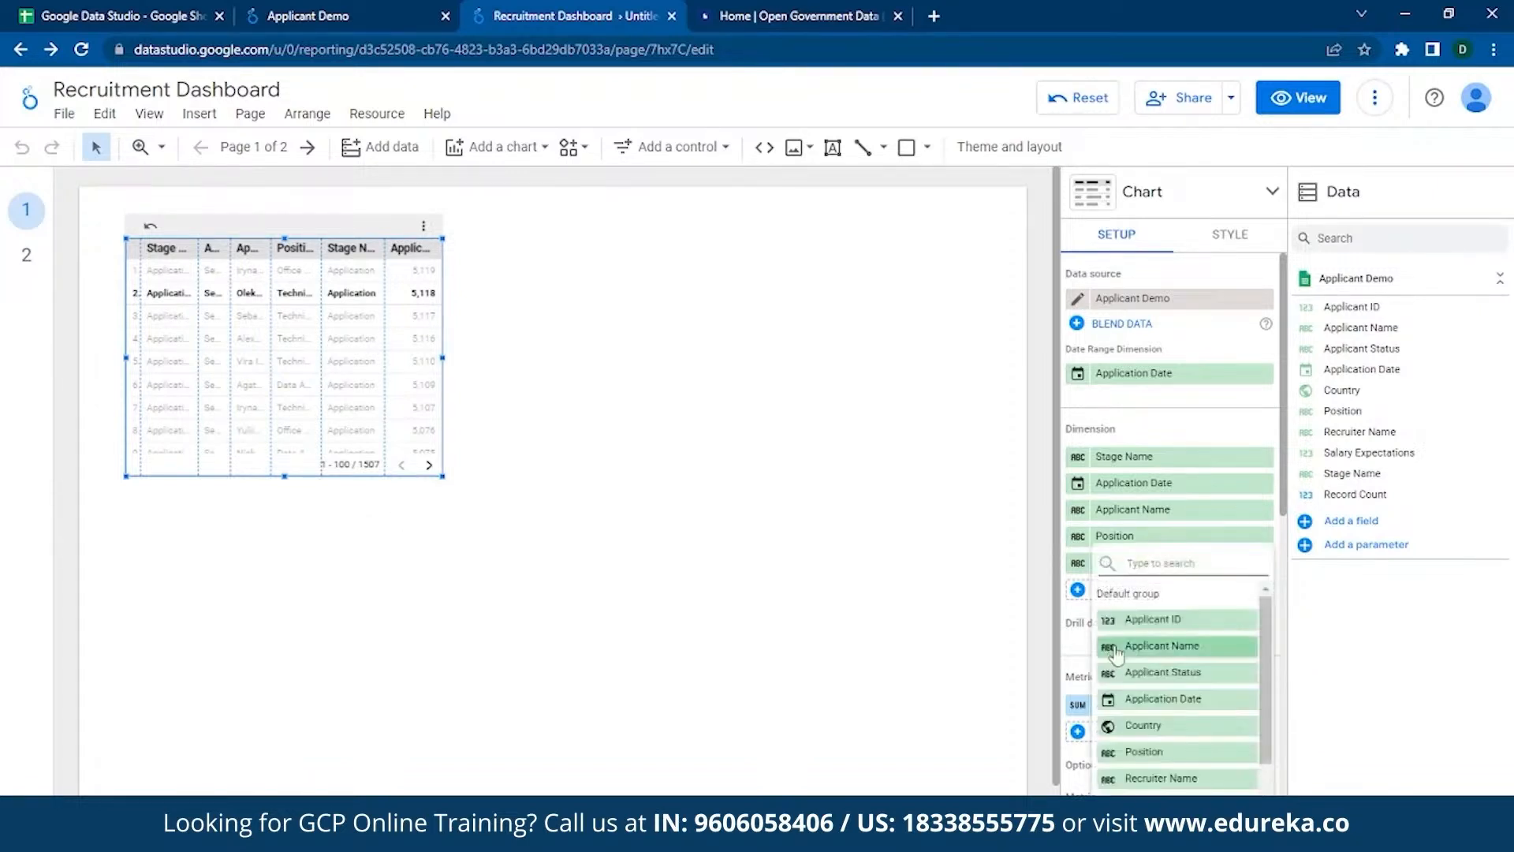
scroll(1161, 759, down, 1)
click(1161, 749)
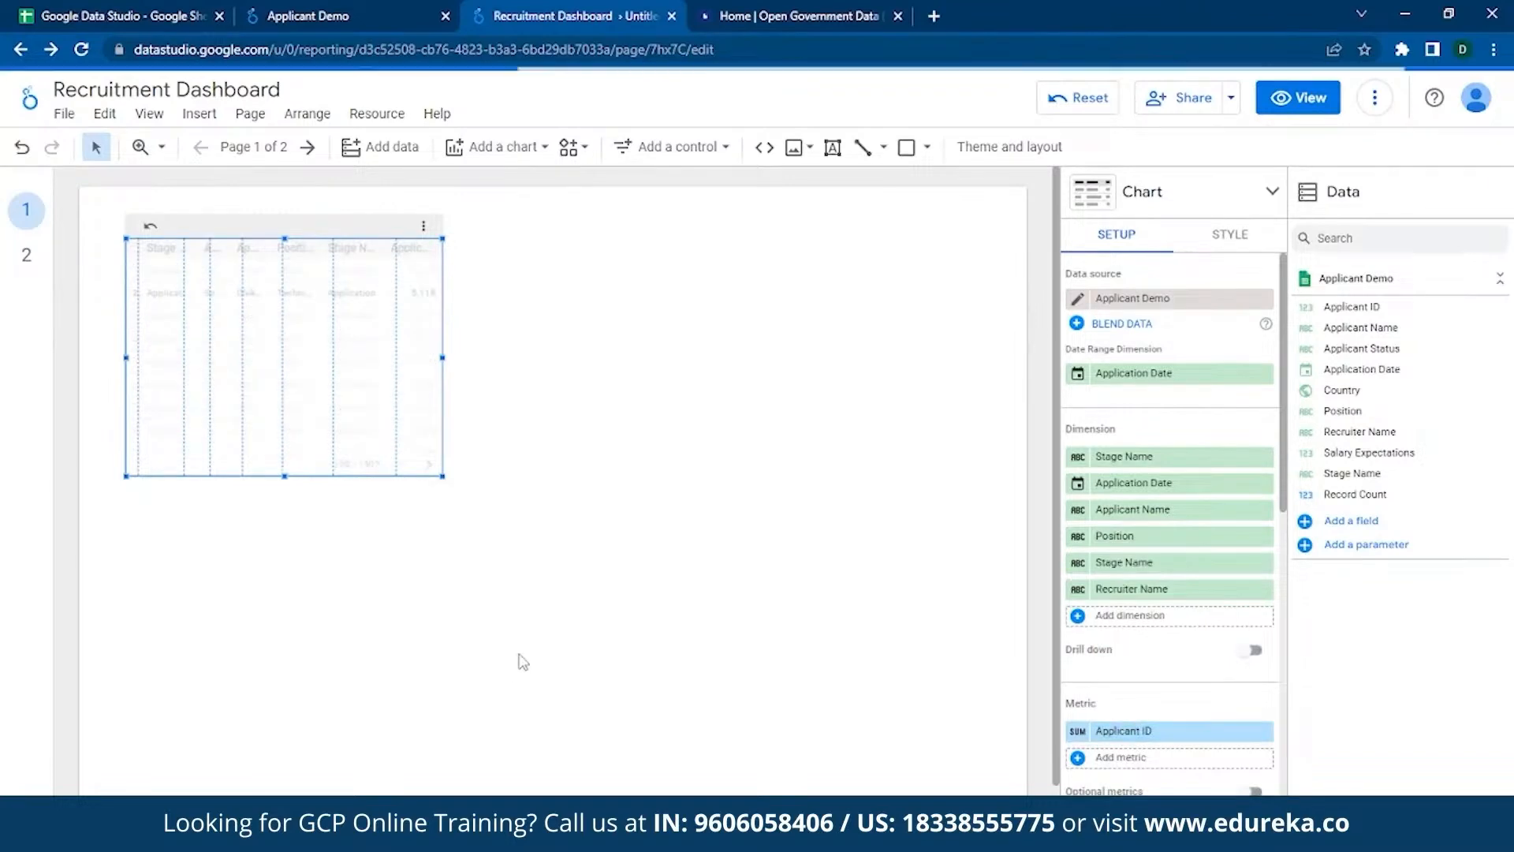
- Read the details of the table's data set configuration error and move the table further down the page
click(508, 480)
click(284, 401)
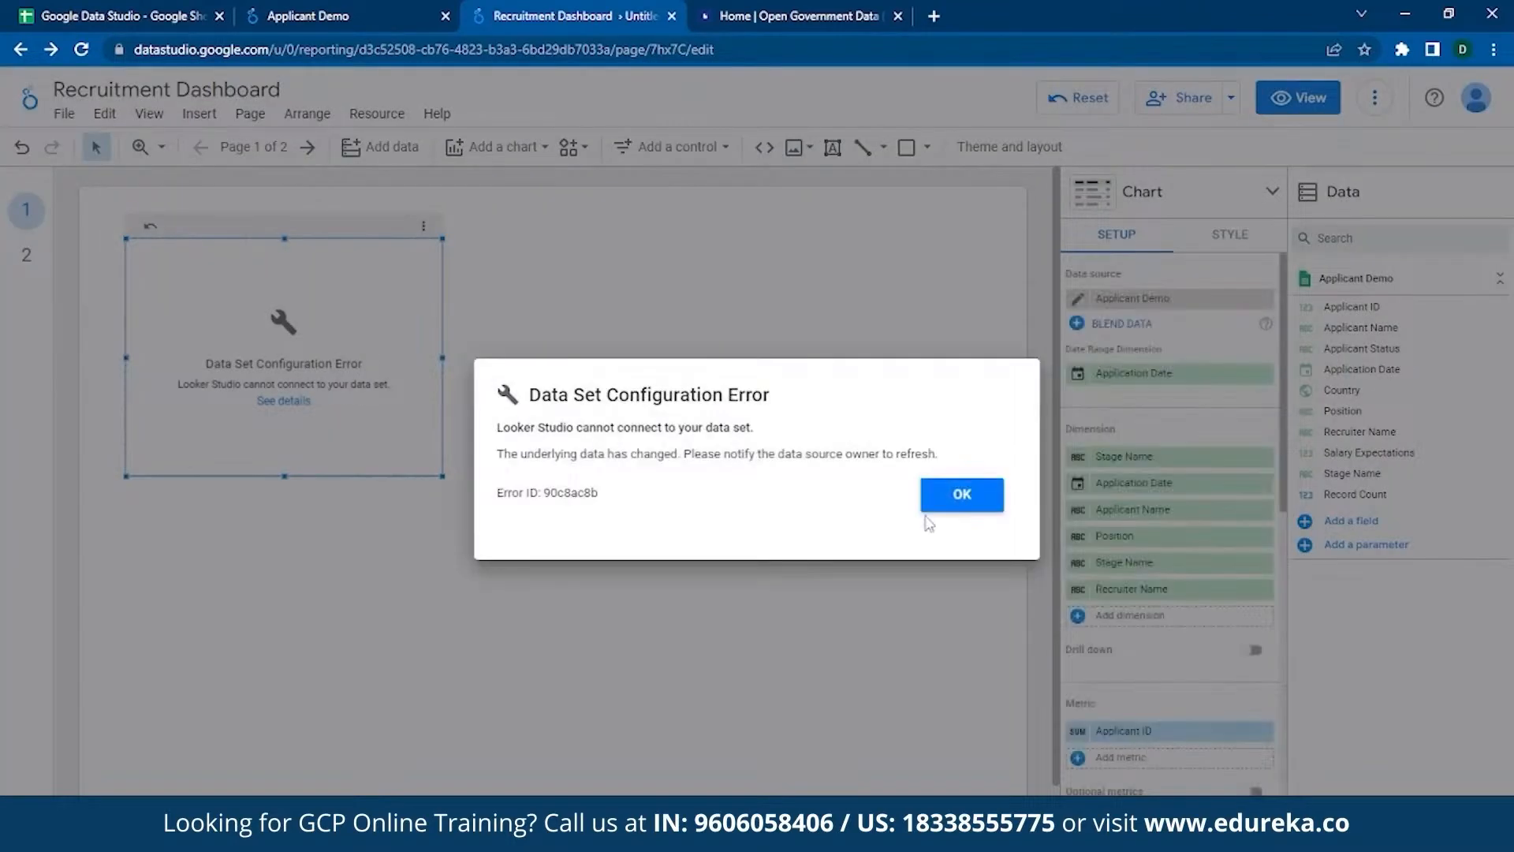
click(946, 503)
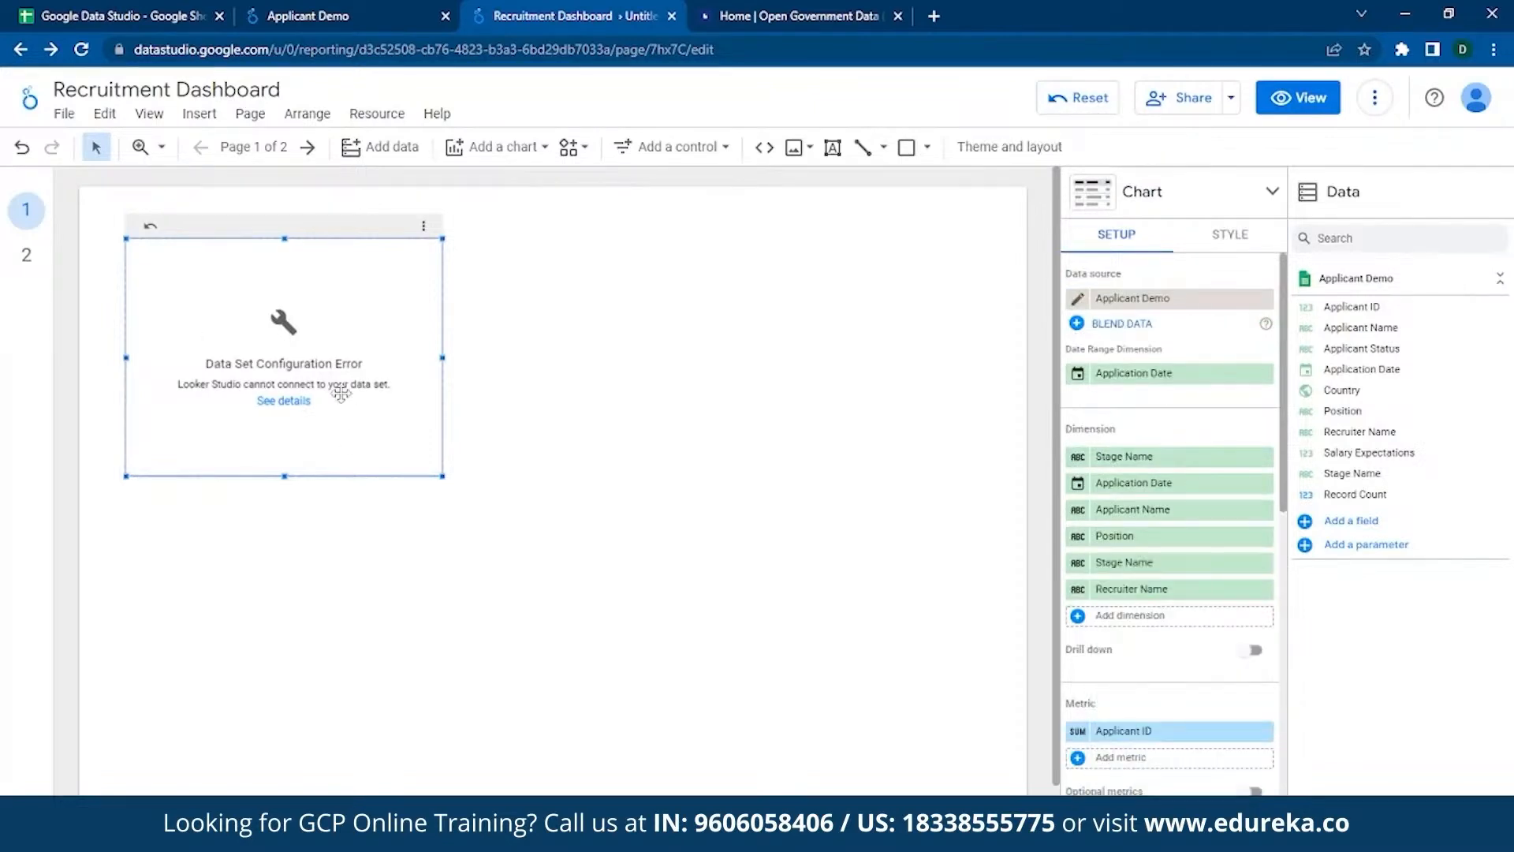
drag(340, 393, 341, 490)
click(284, 497)
click(961, 495)
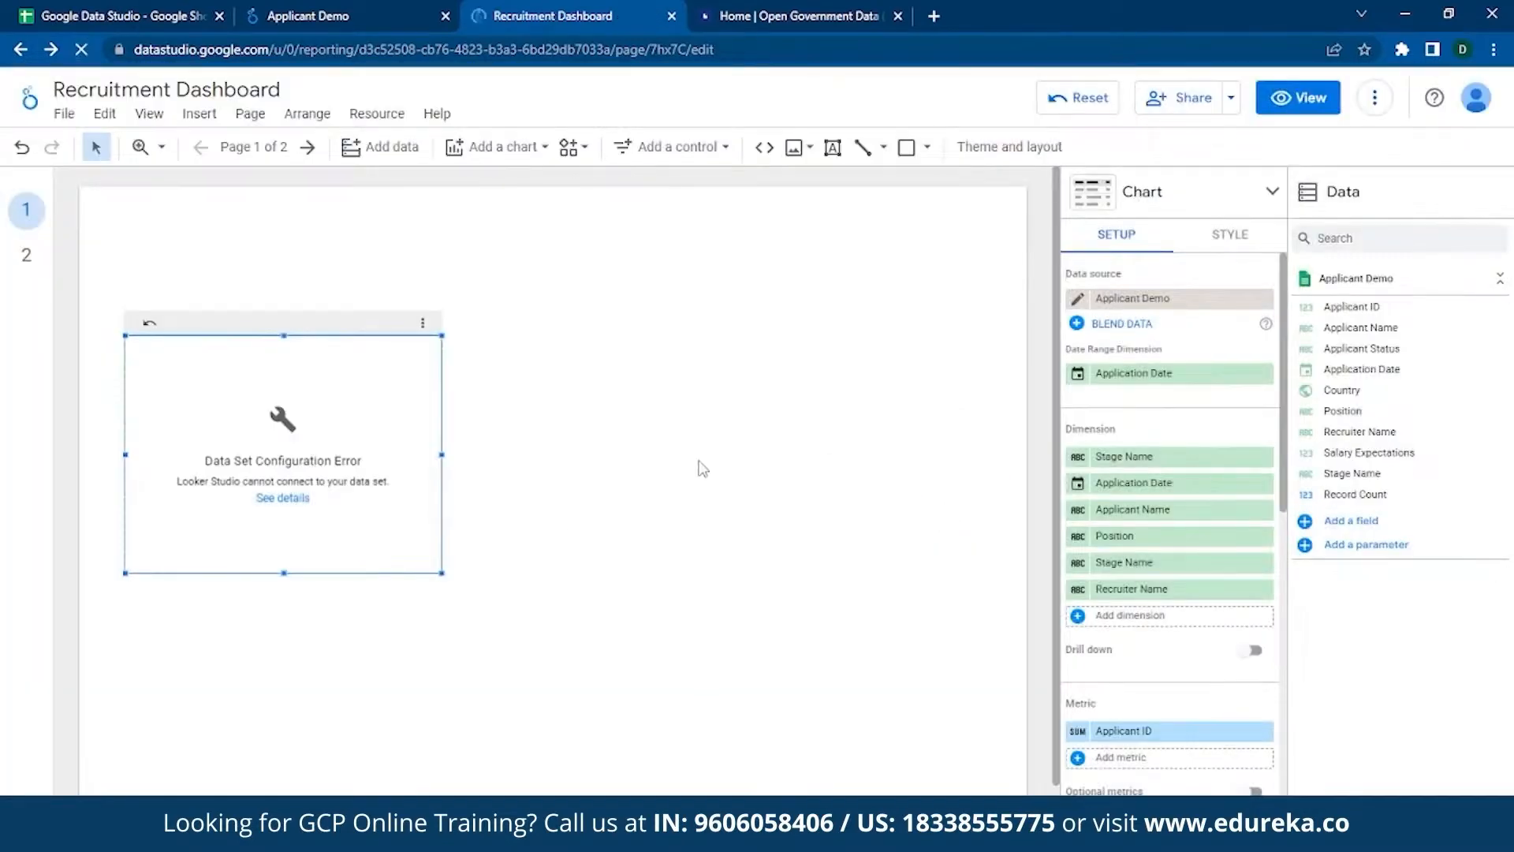
- Reload the report, then remove the table's Recruiter Name dimension and add it again
key(F5)
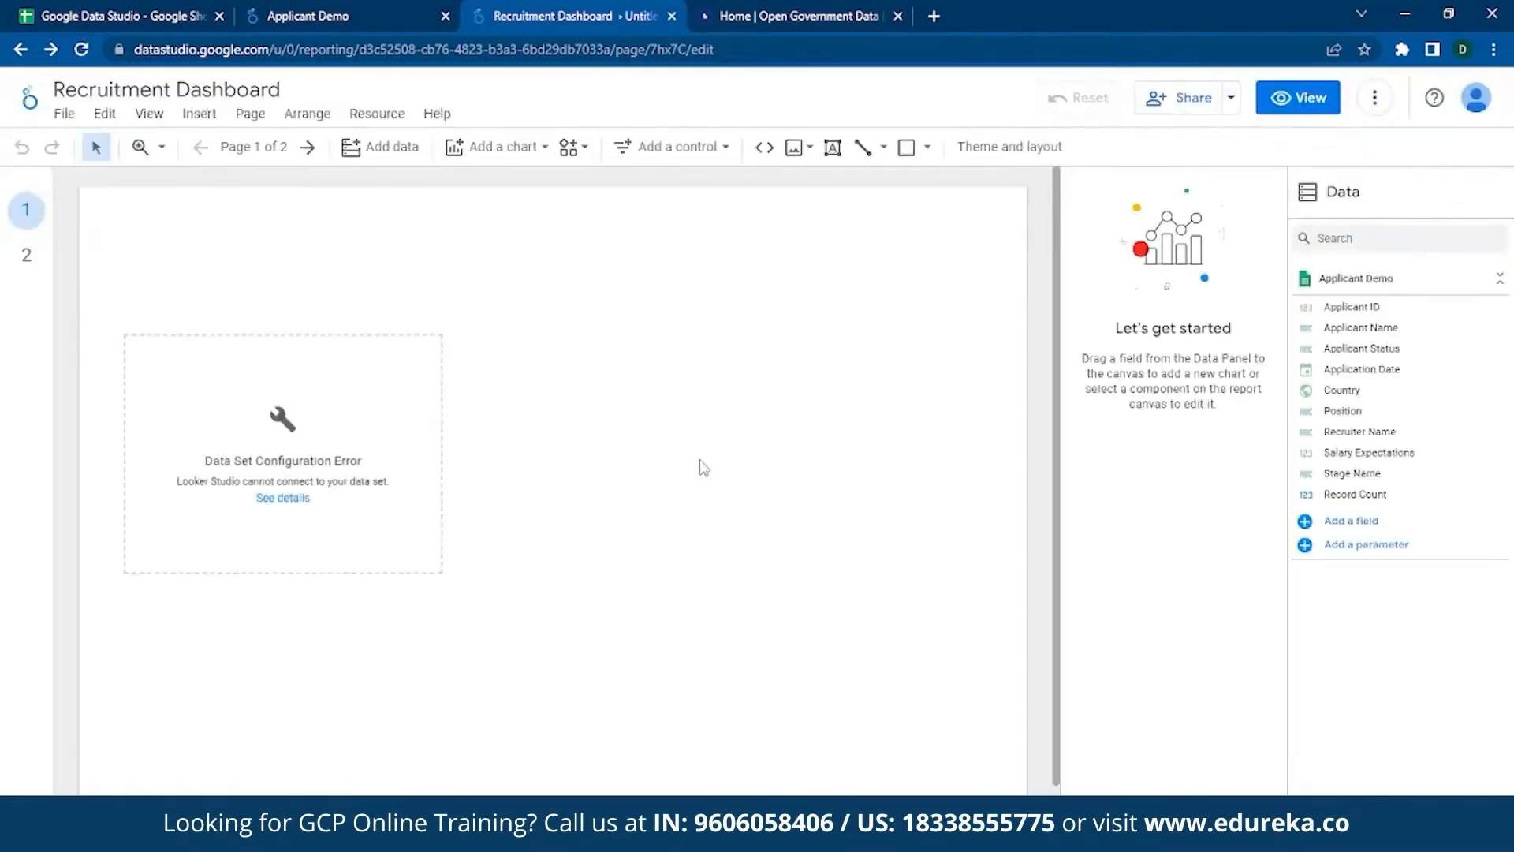
click(375, 434)
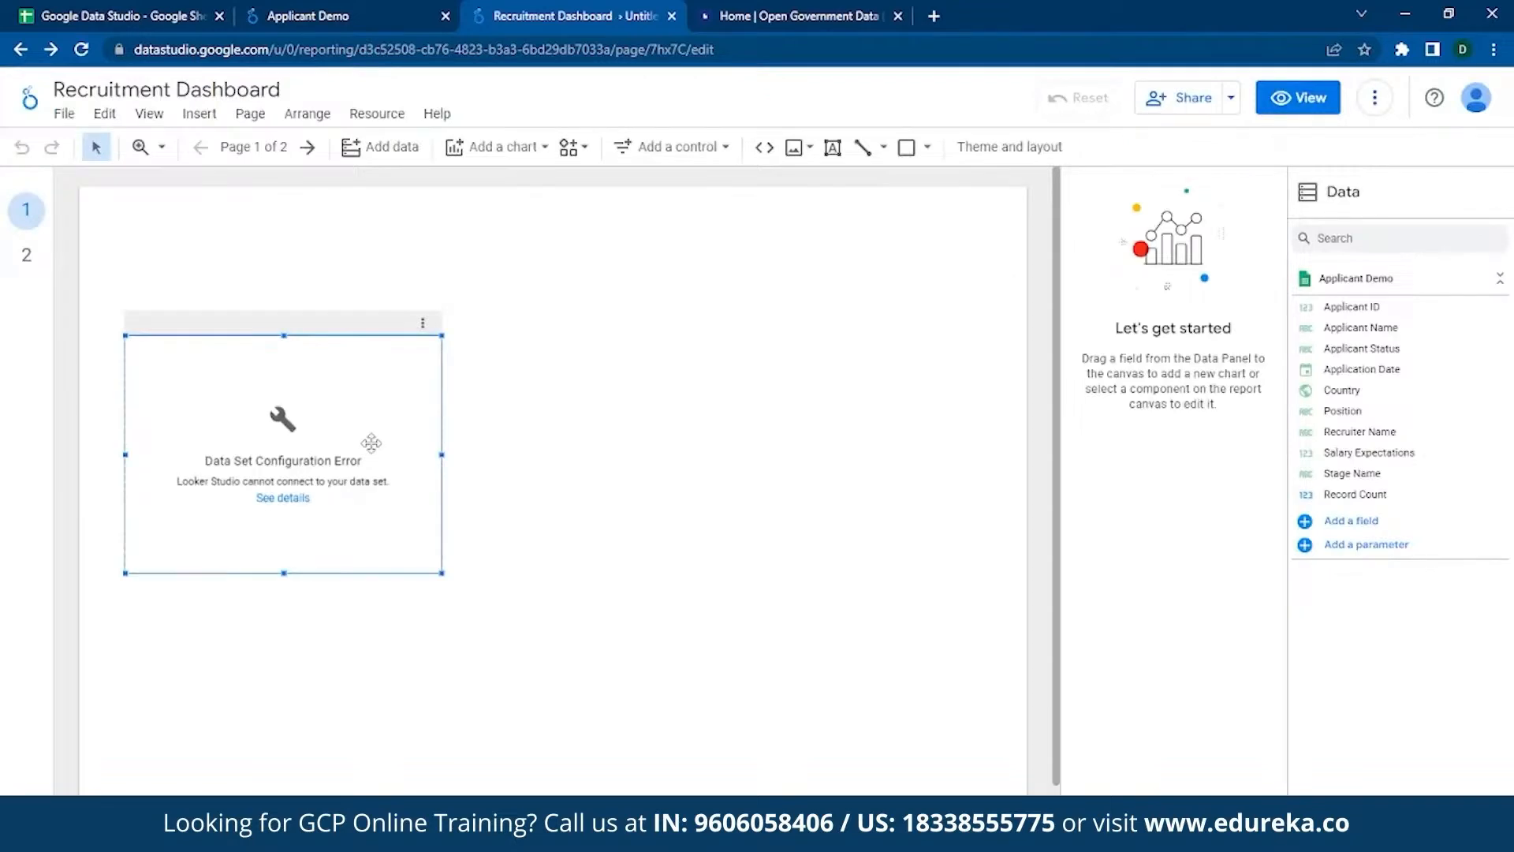
click(375, 435)
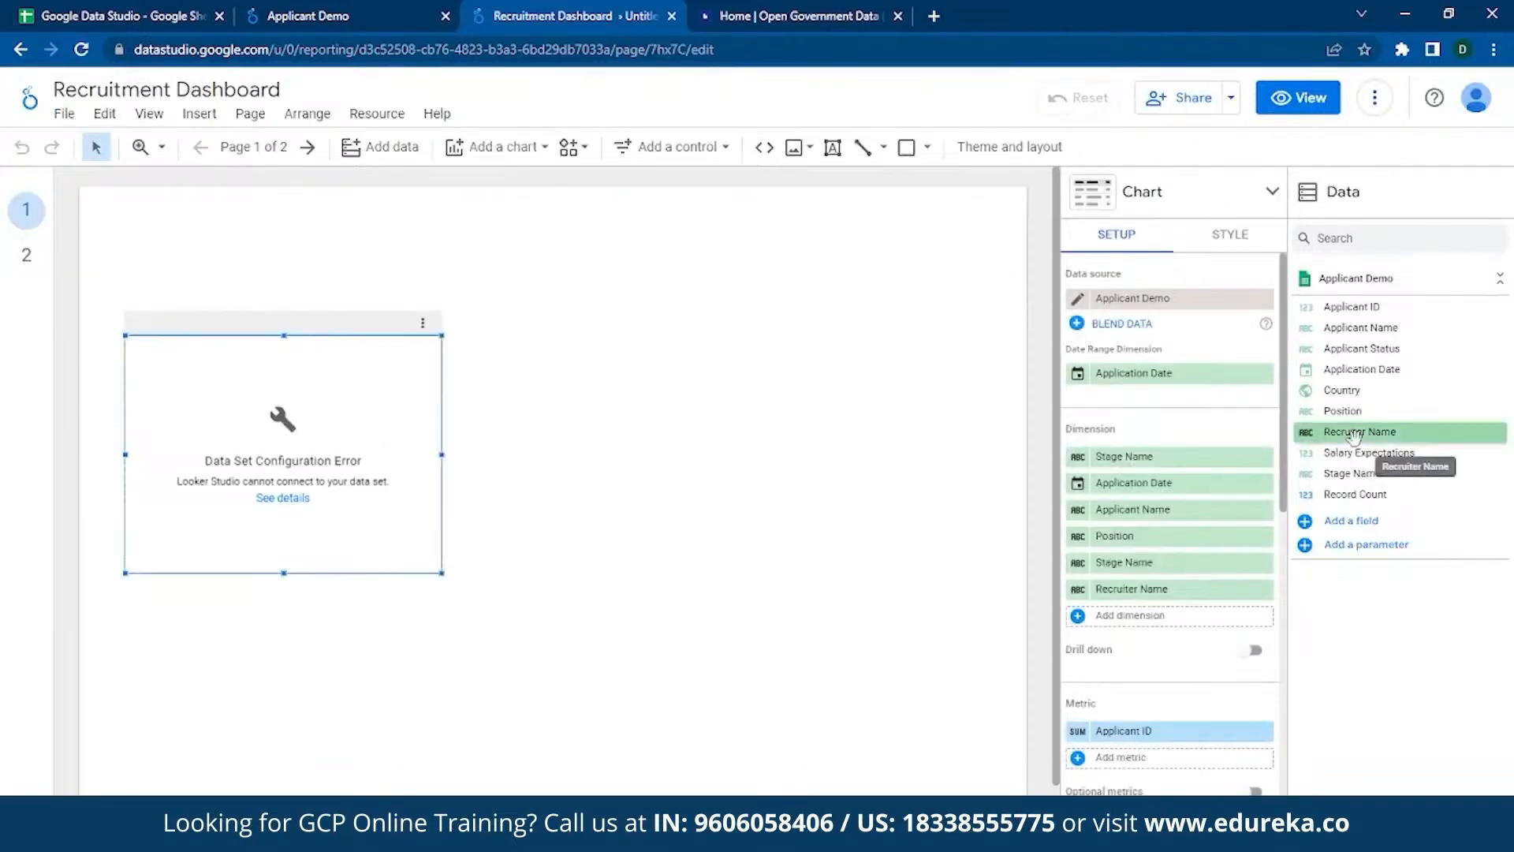
click(1265, 590)
click(1138, 593)
click(1138, 776)
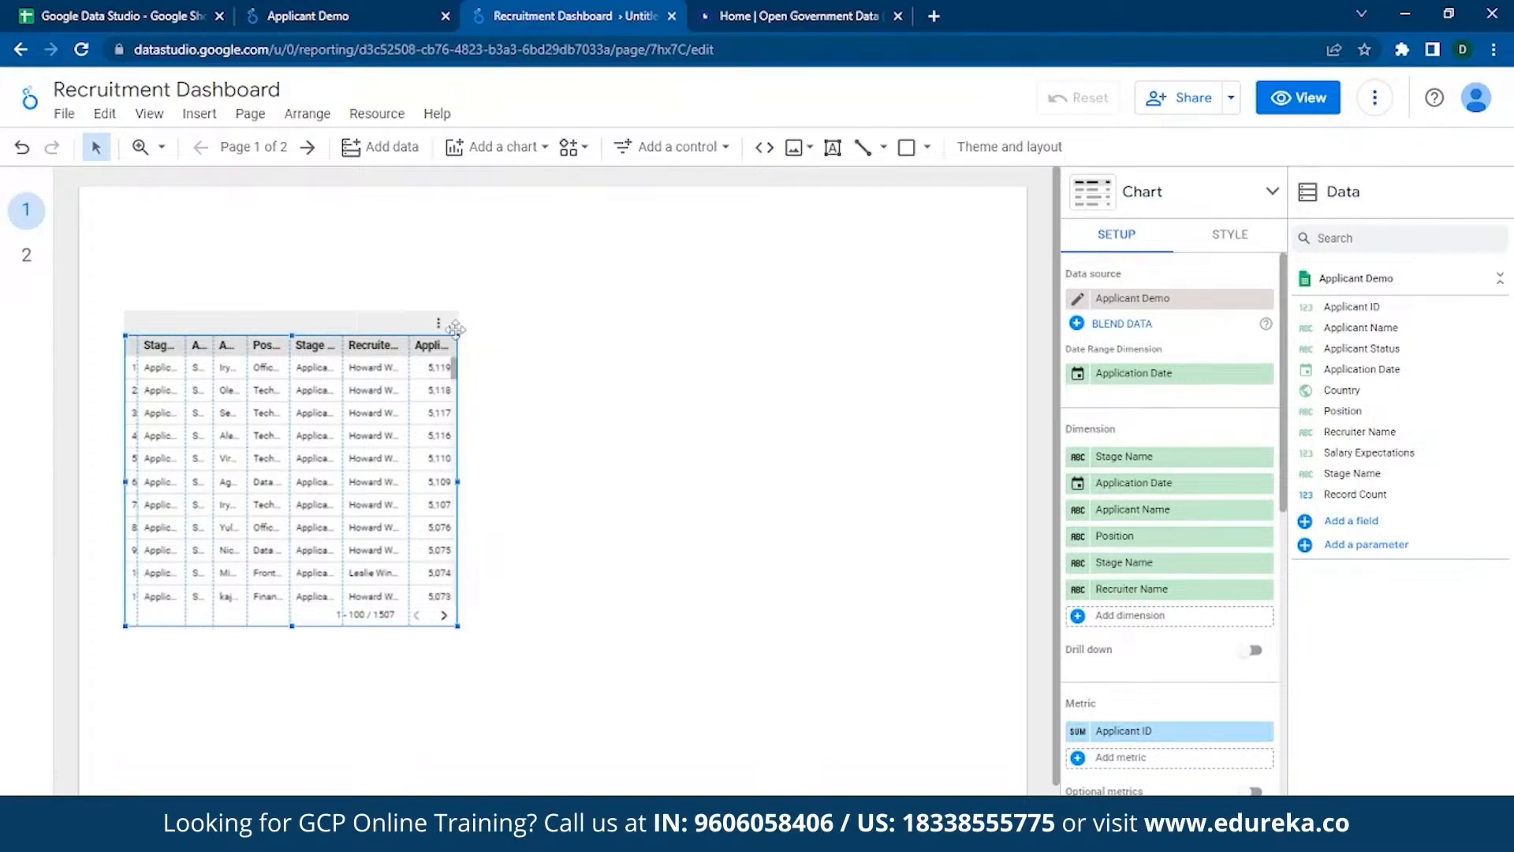
- Widen the table slightly and move the Position dimension directly below the first Stage Name
drag(460, 480, 476, 480)
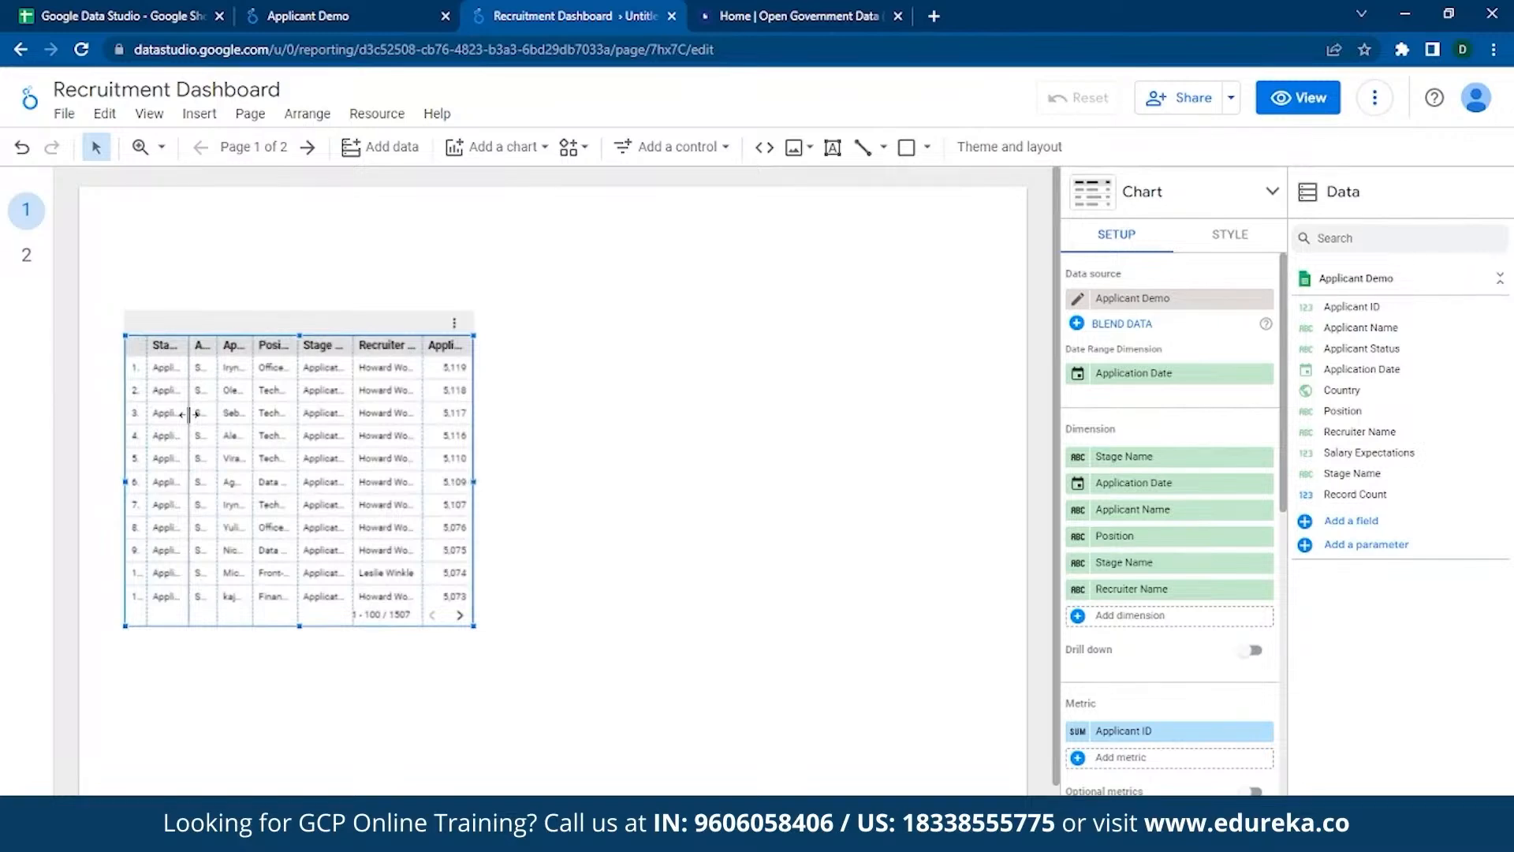
drag(189, 414, 195, 417)
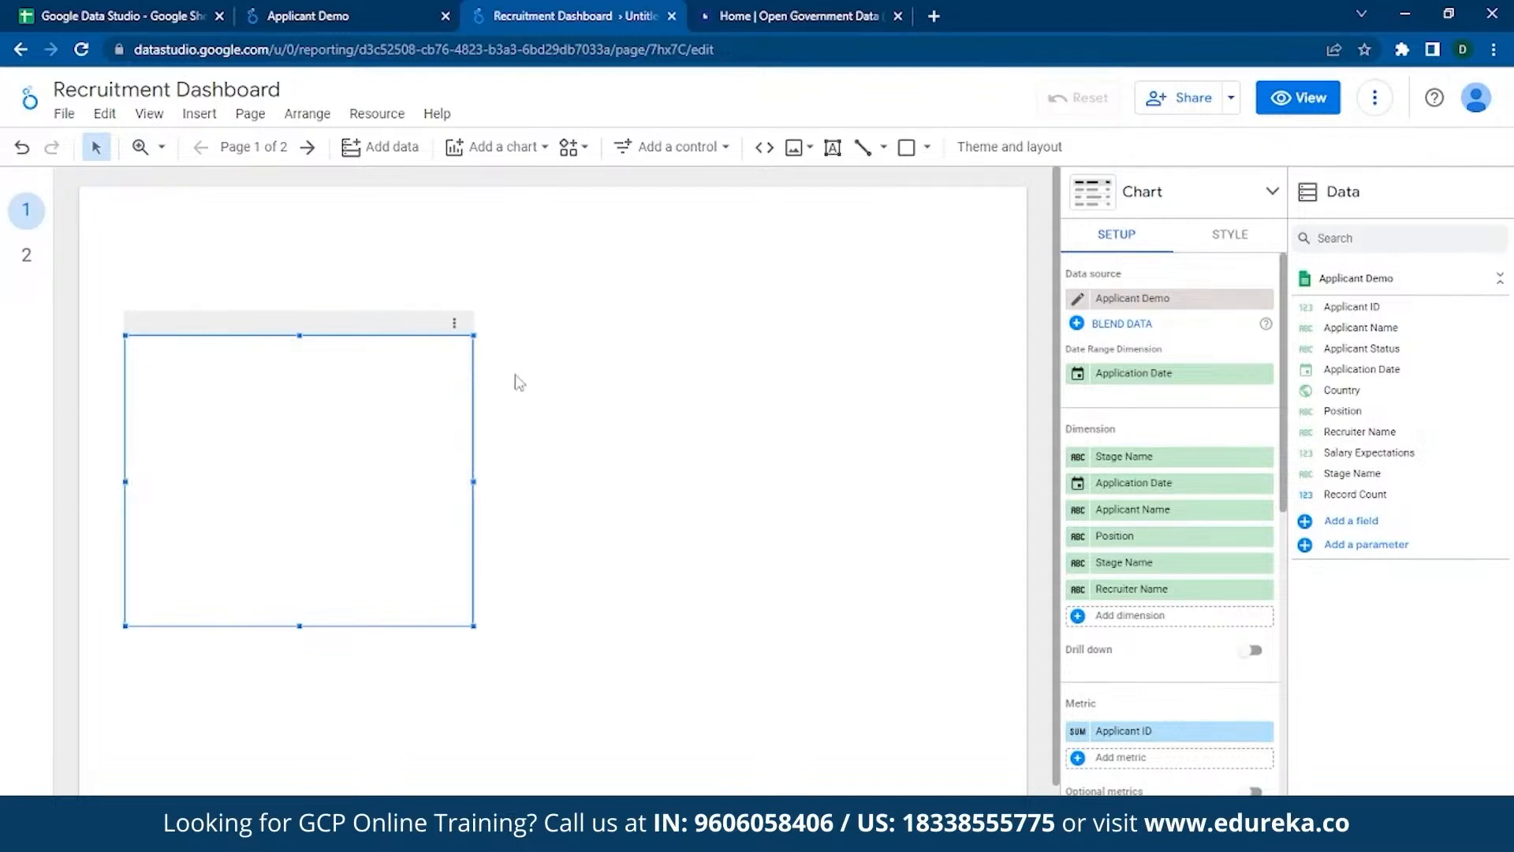
drag(1136, 535, 1136, 482)
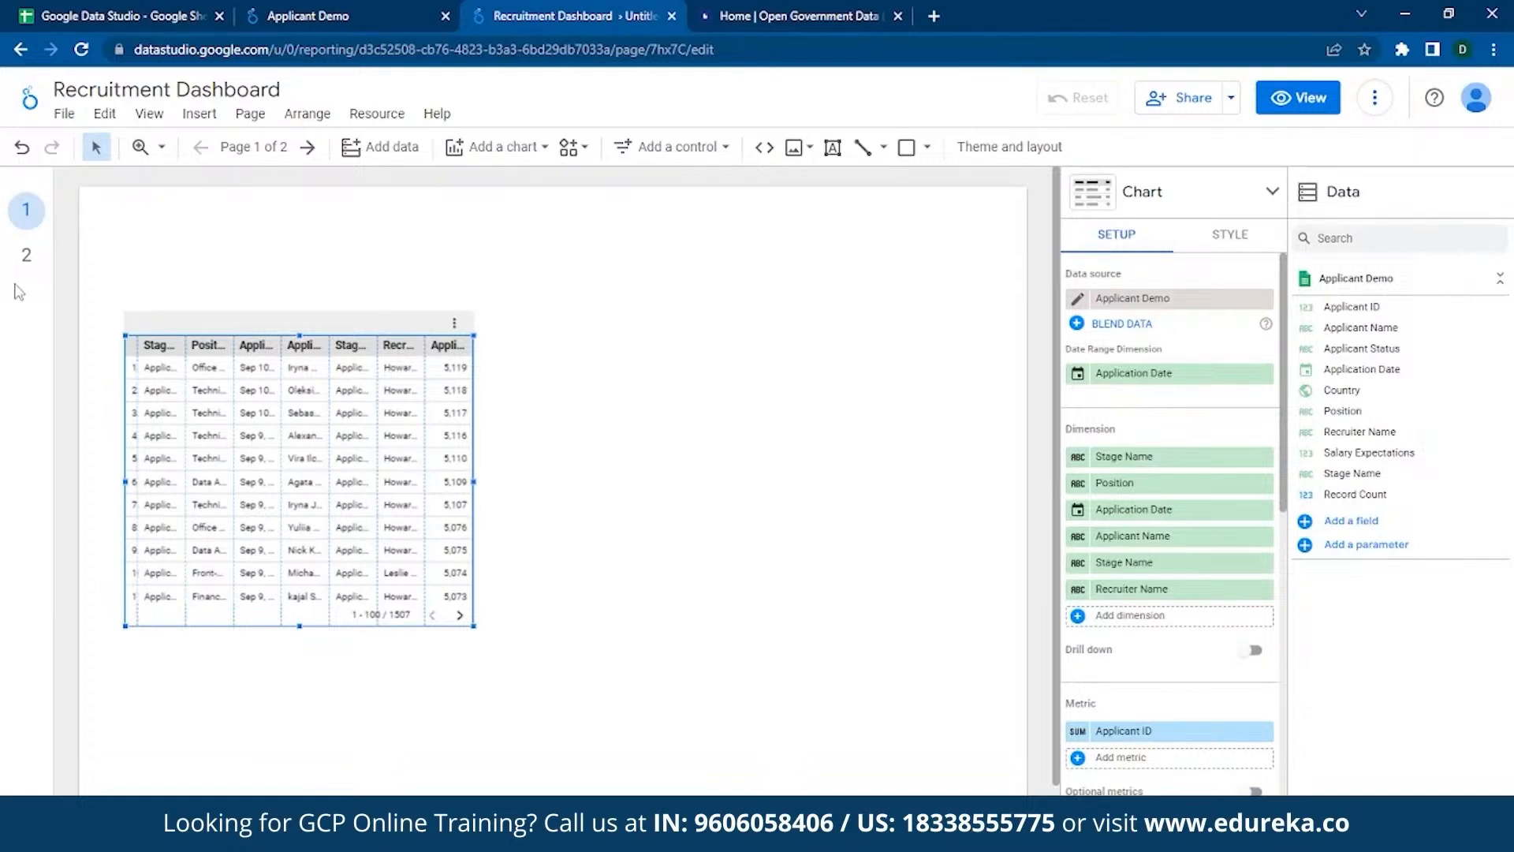
- Replace the table's Applicant ID metric with Salary Expectations and reload the report
scroll(1190, 528, down, 1)
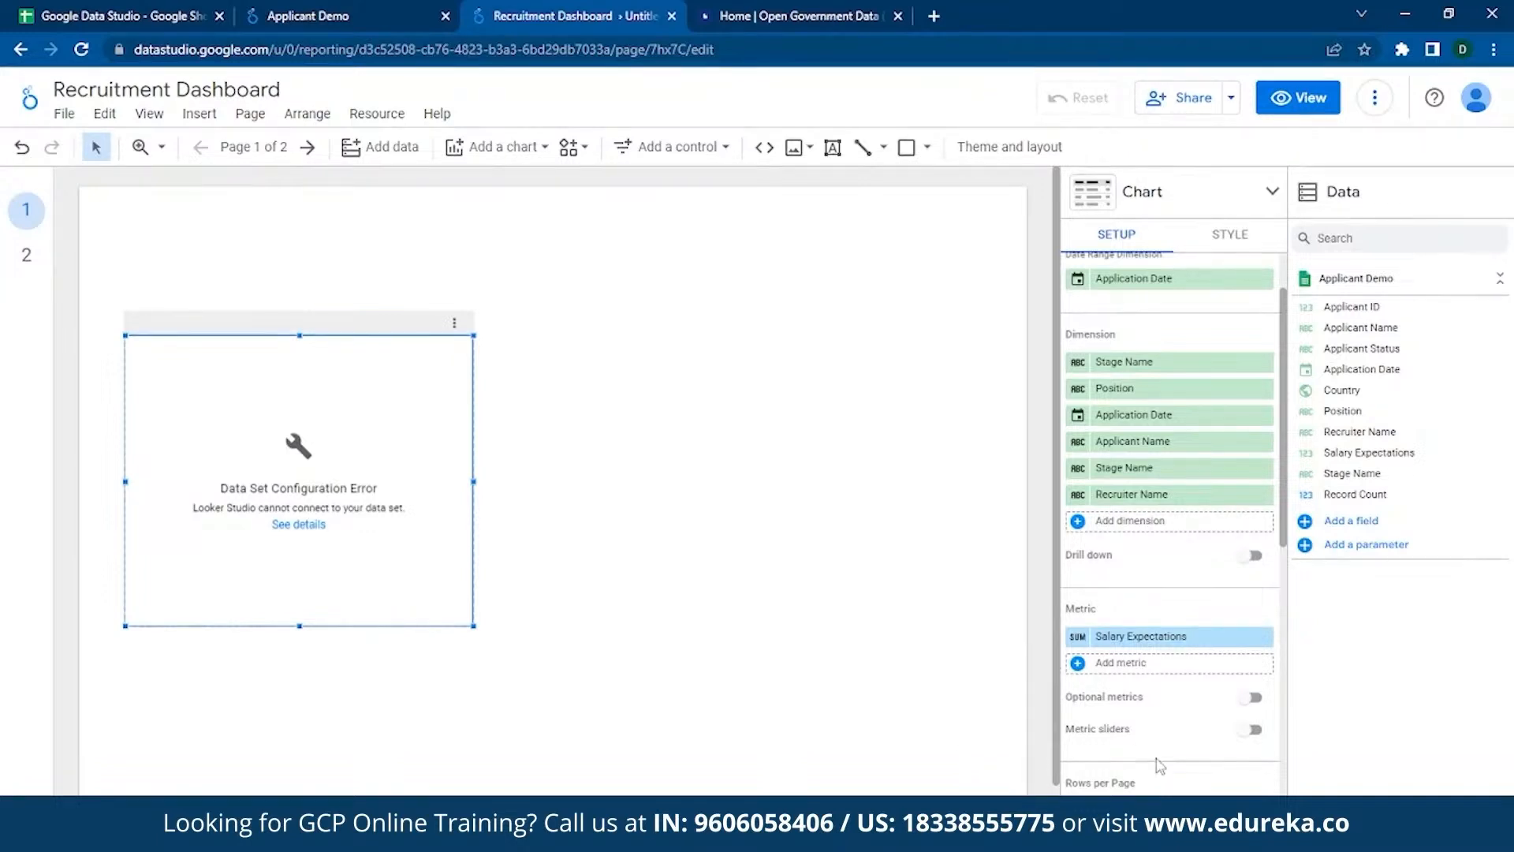
click(1157, 636)
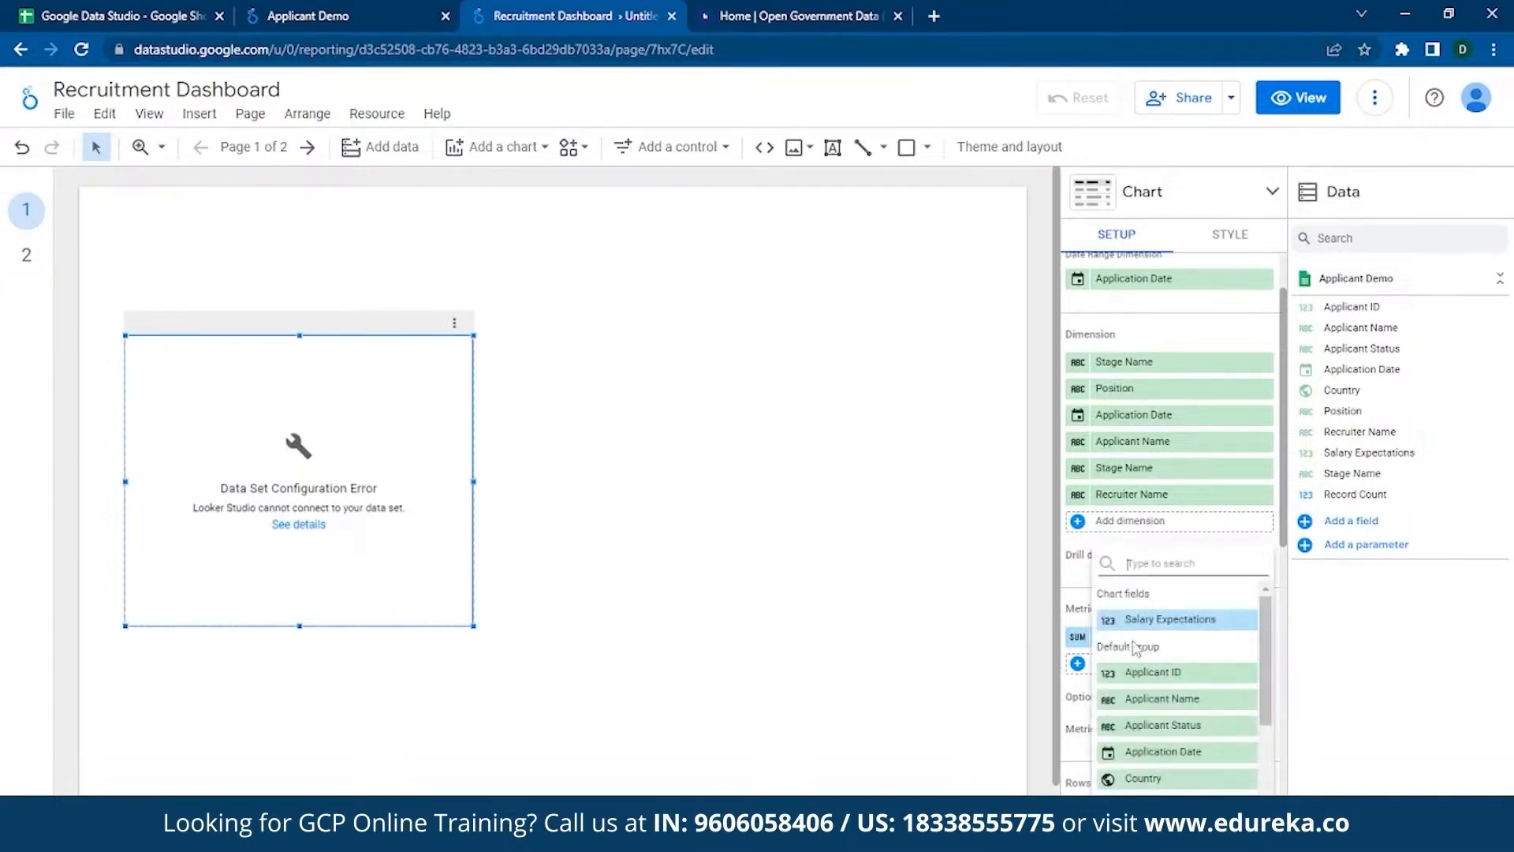
click(1067, 581)
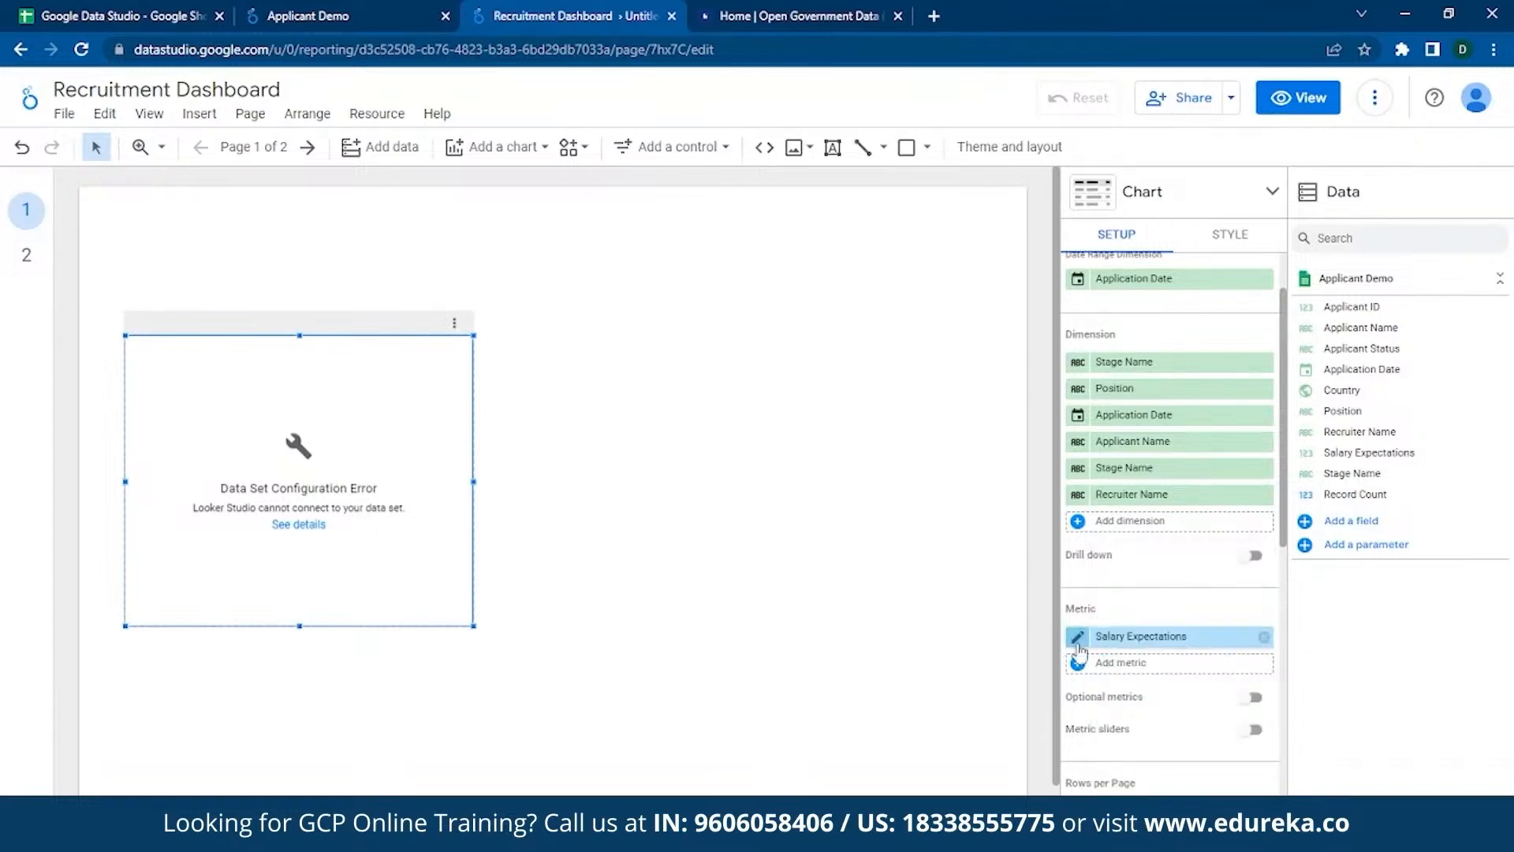
click(1078, 637)
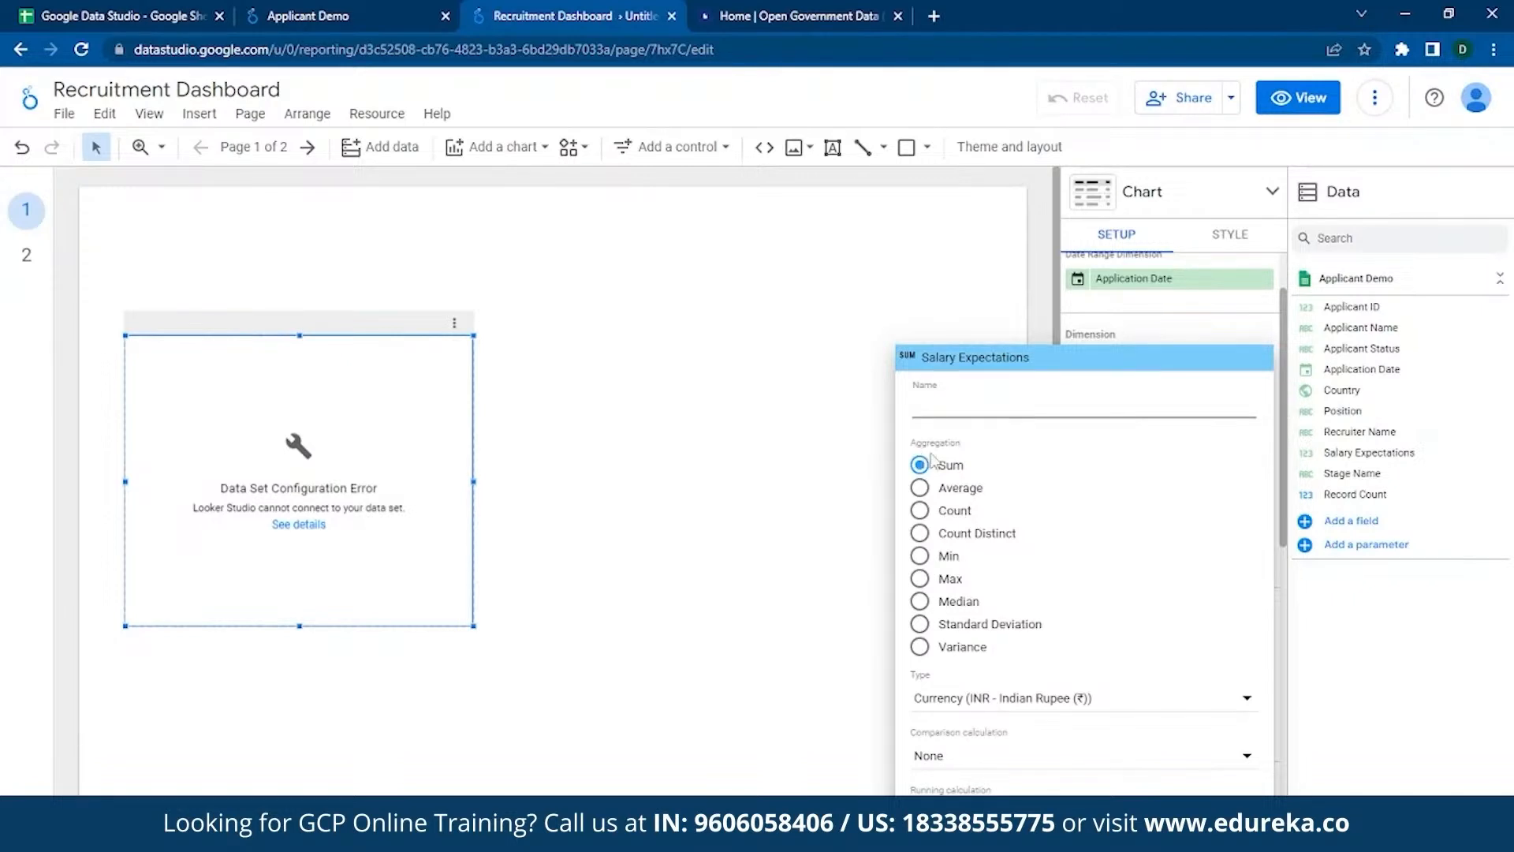
click(847, 489)
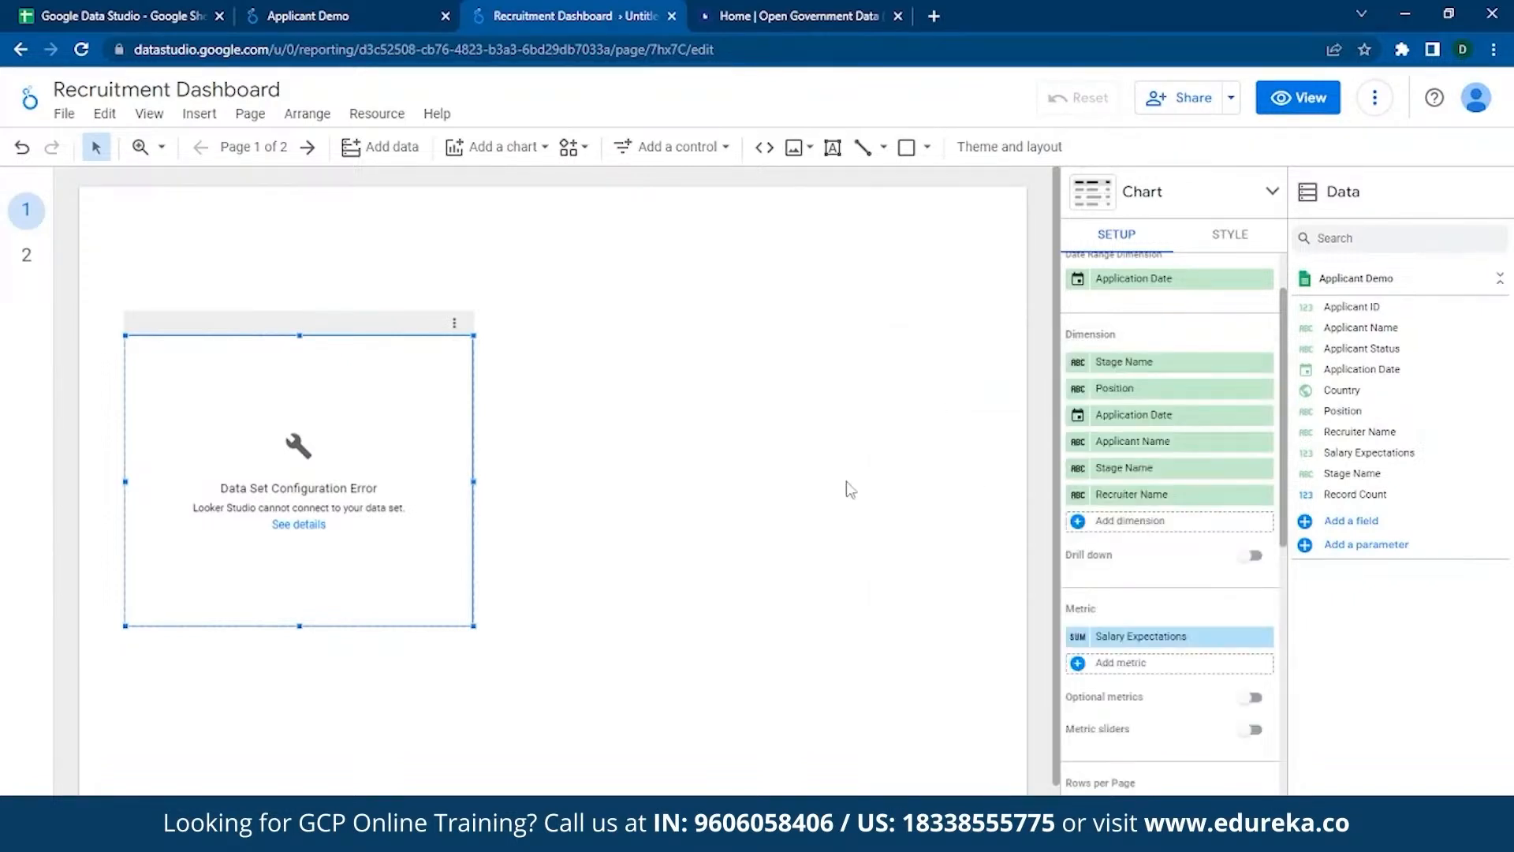
key(F5)
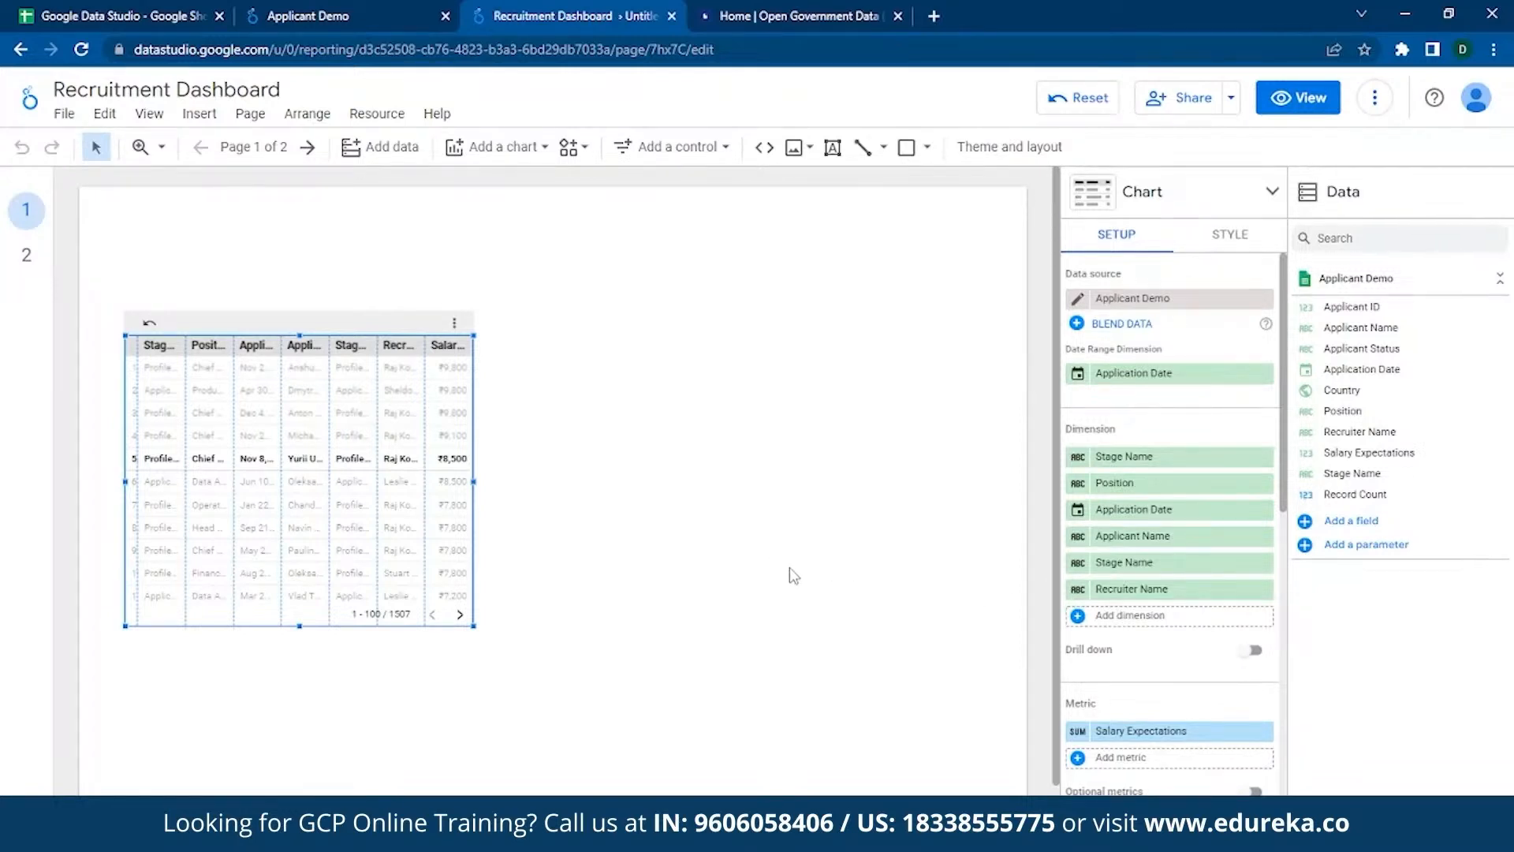
- Examine the field types and default aggregations of the Applicant Demo data source, then return to the report
click(378, 117)
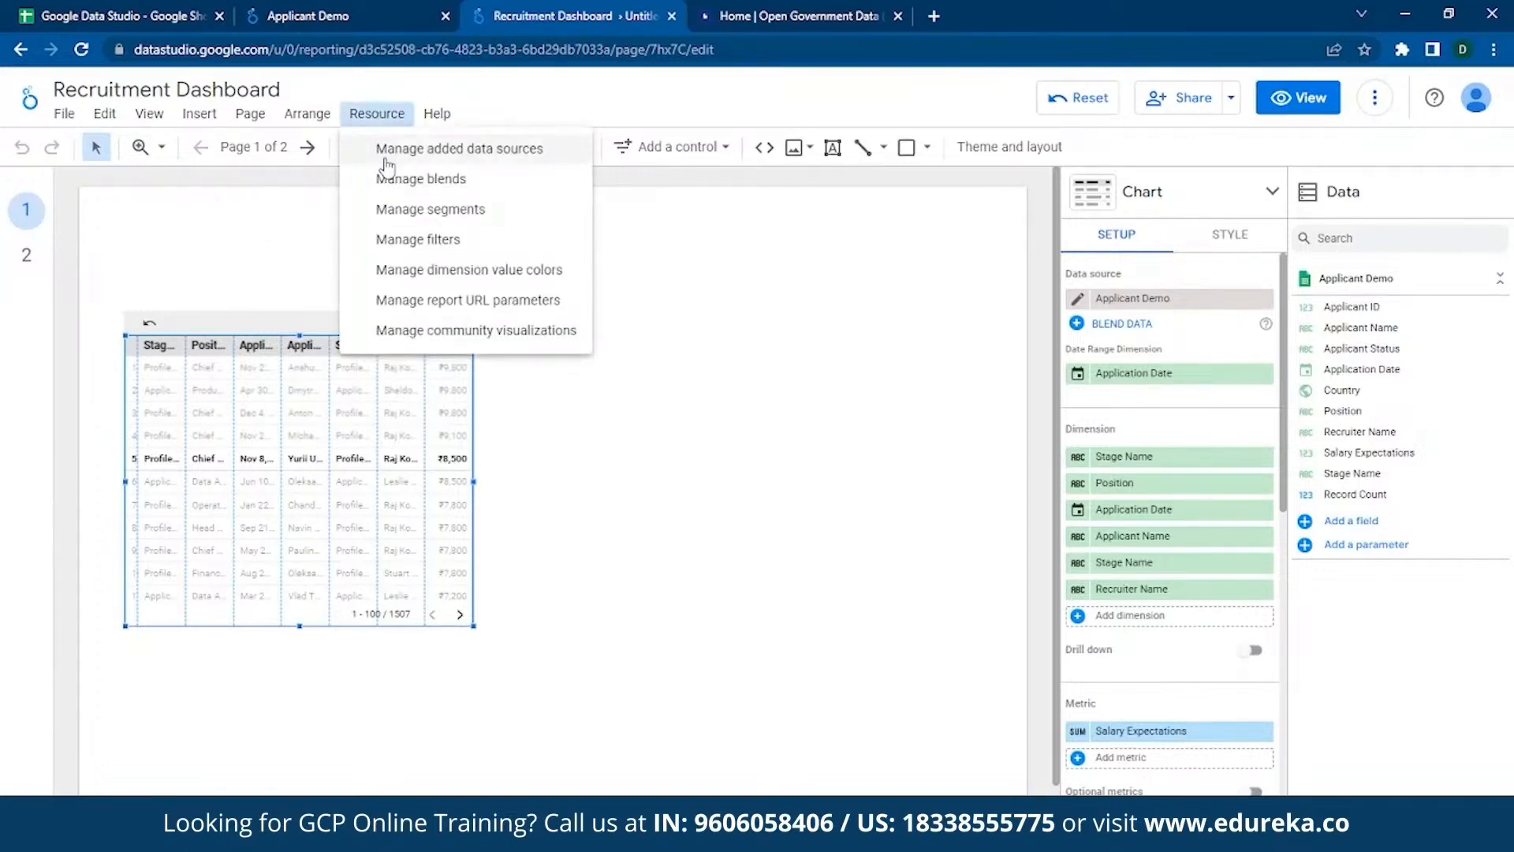
click(386, 153)
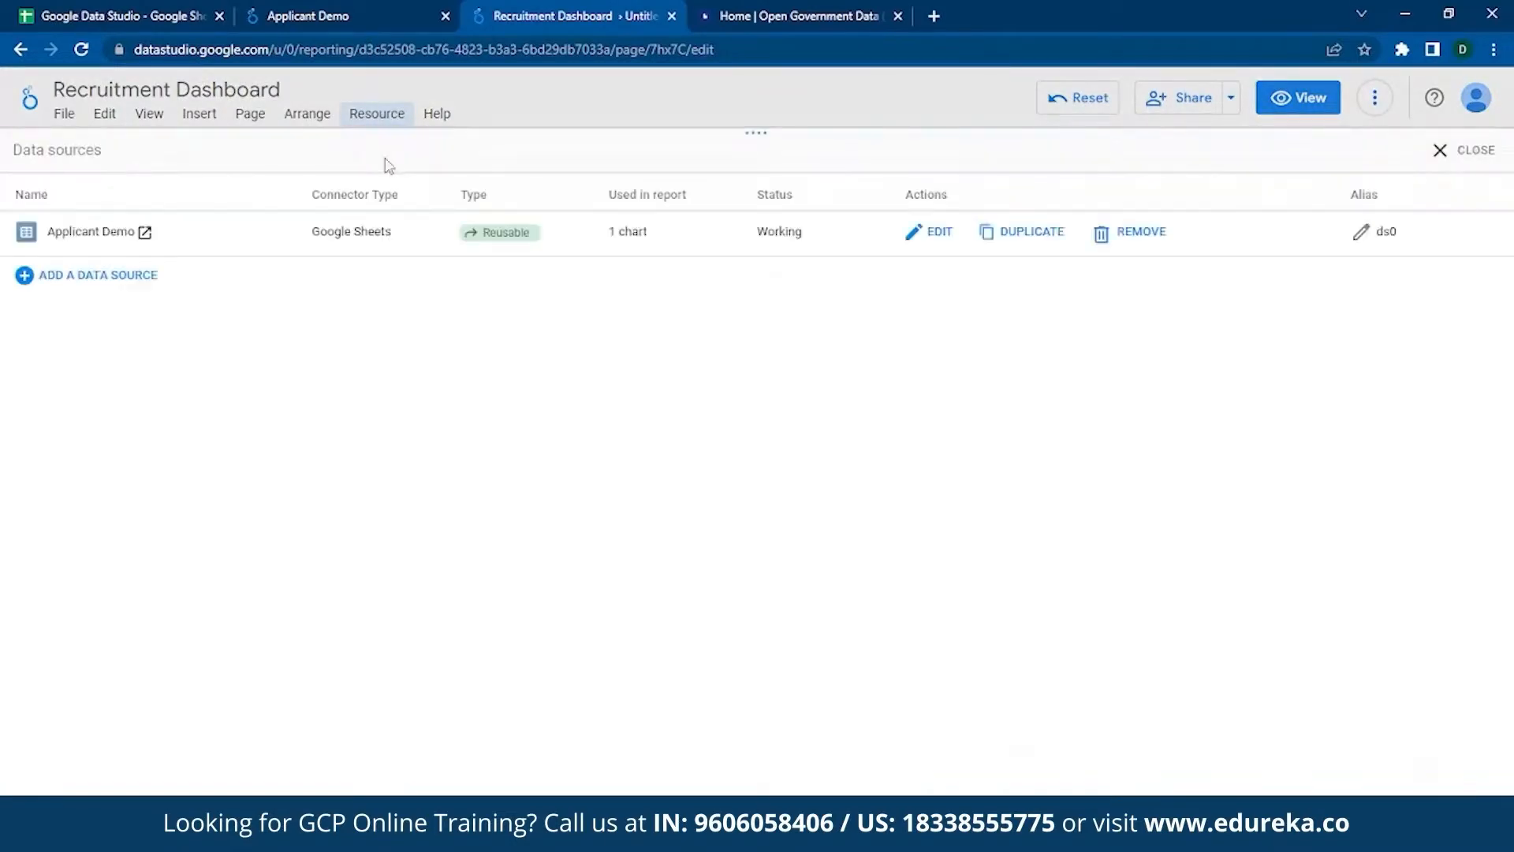
click(938, 232)
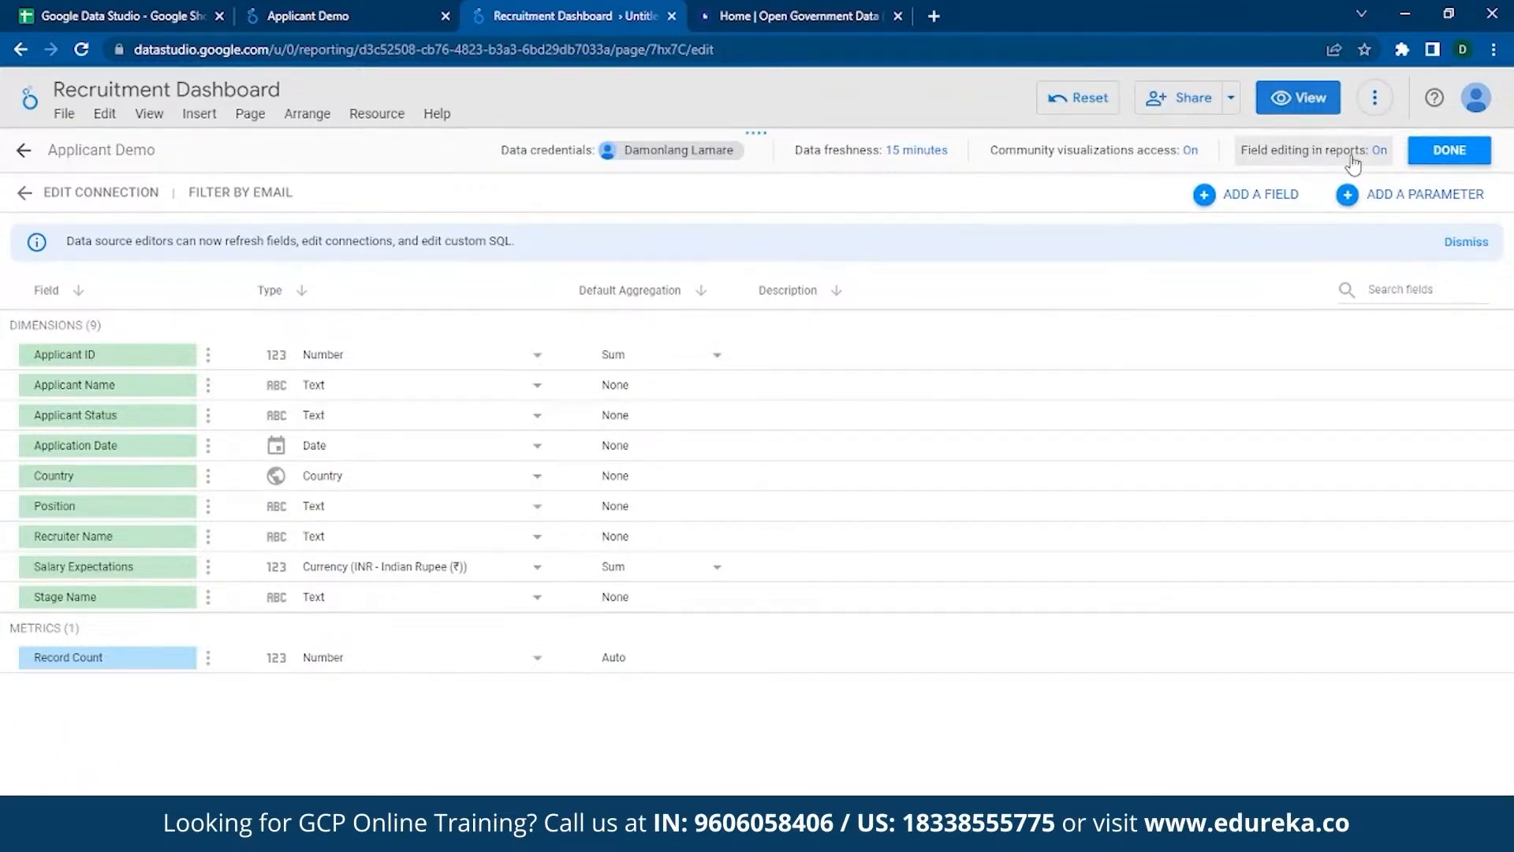
click(1449, 149)
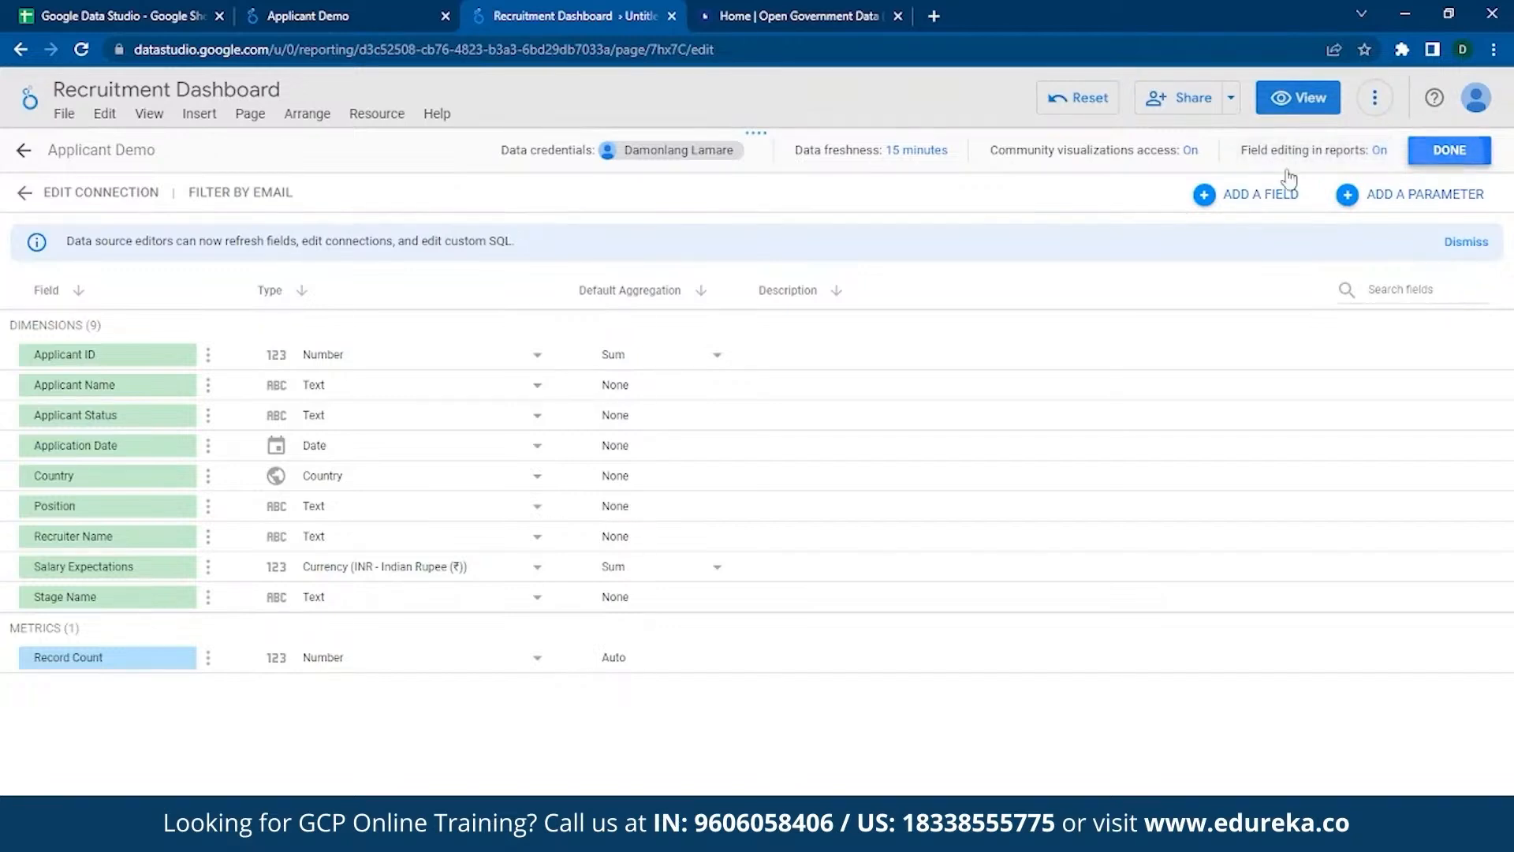
click(1447, 156)
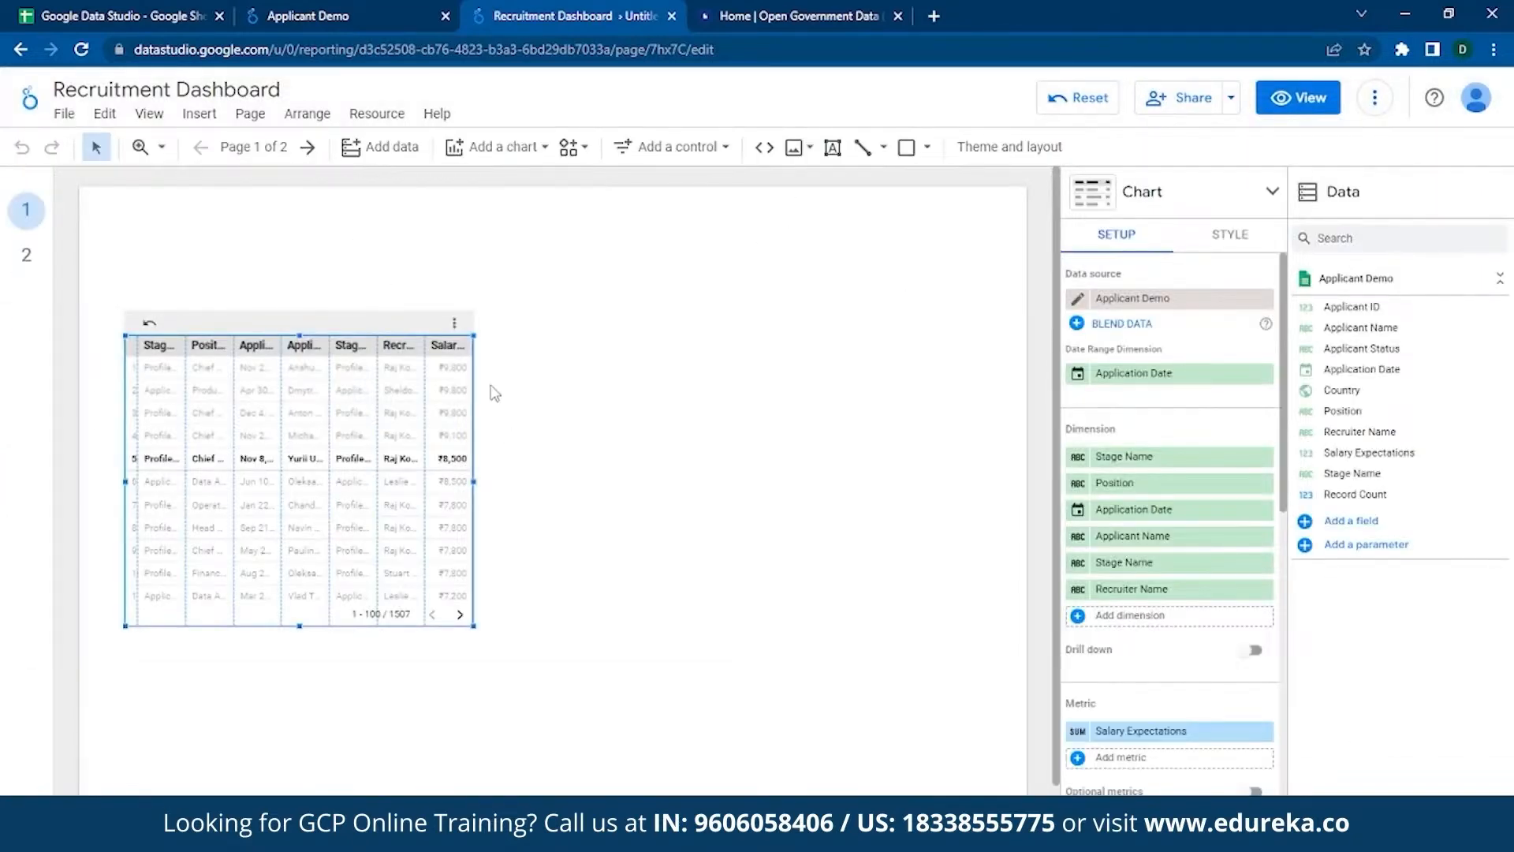
- Look through the available rows-per-page values for the table without choosing another one
scroll(1167, 552, down, 3)
click(1153, 616)
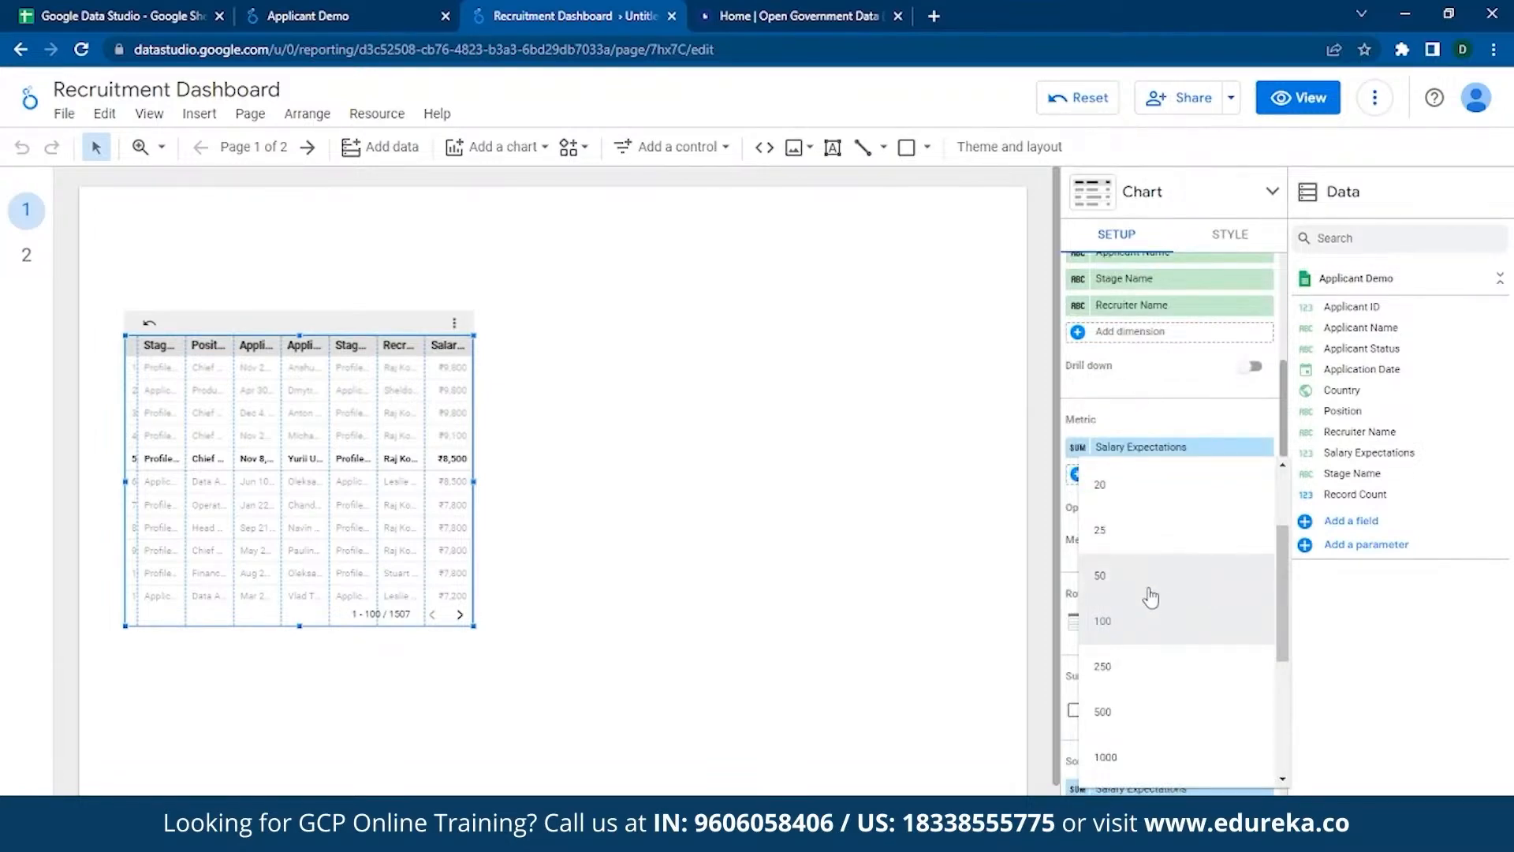
scroll(1137, 662, down, 3)
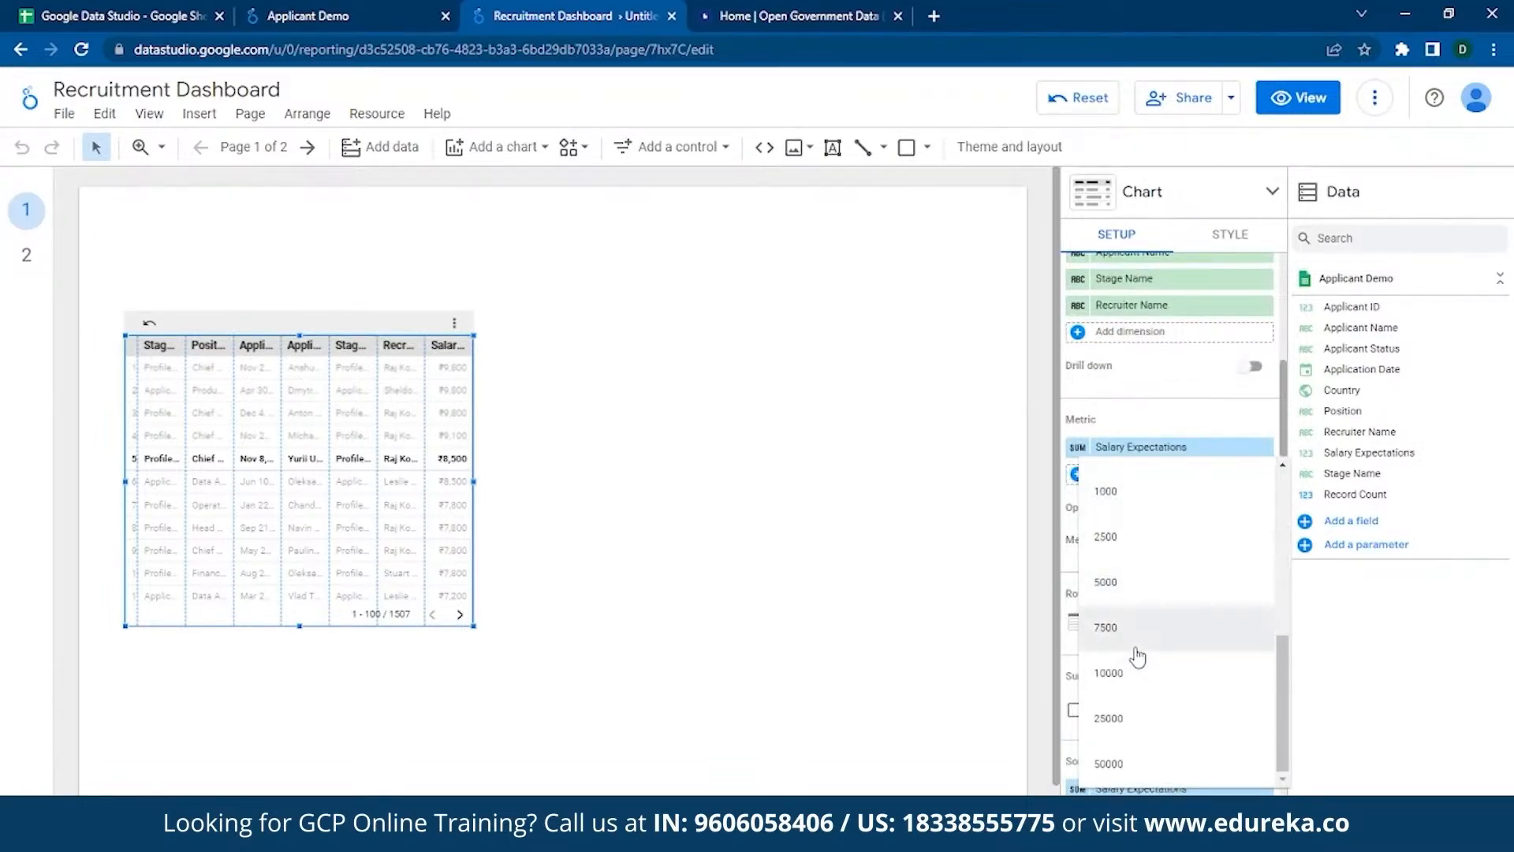
scroll(1134, 669, up, 4)
click(789, 649)
- Try sorting the table by Salary Expectations in ascending order
scroll(1175, 521, down, 4)
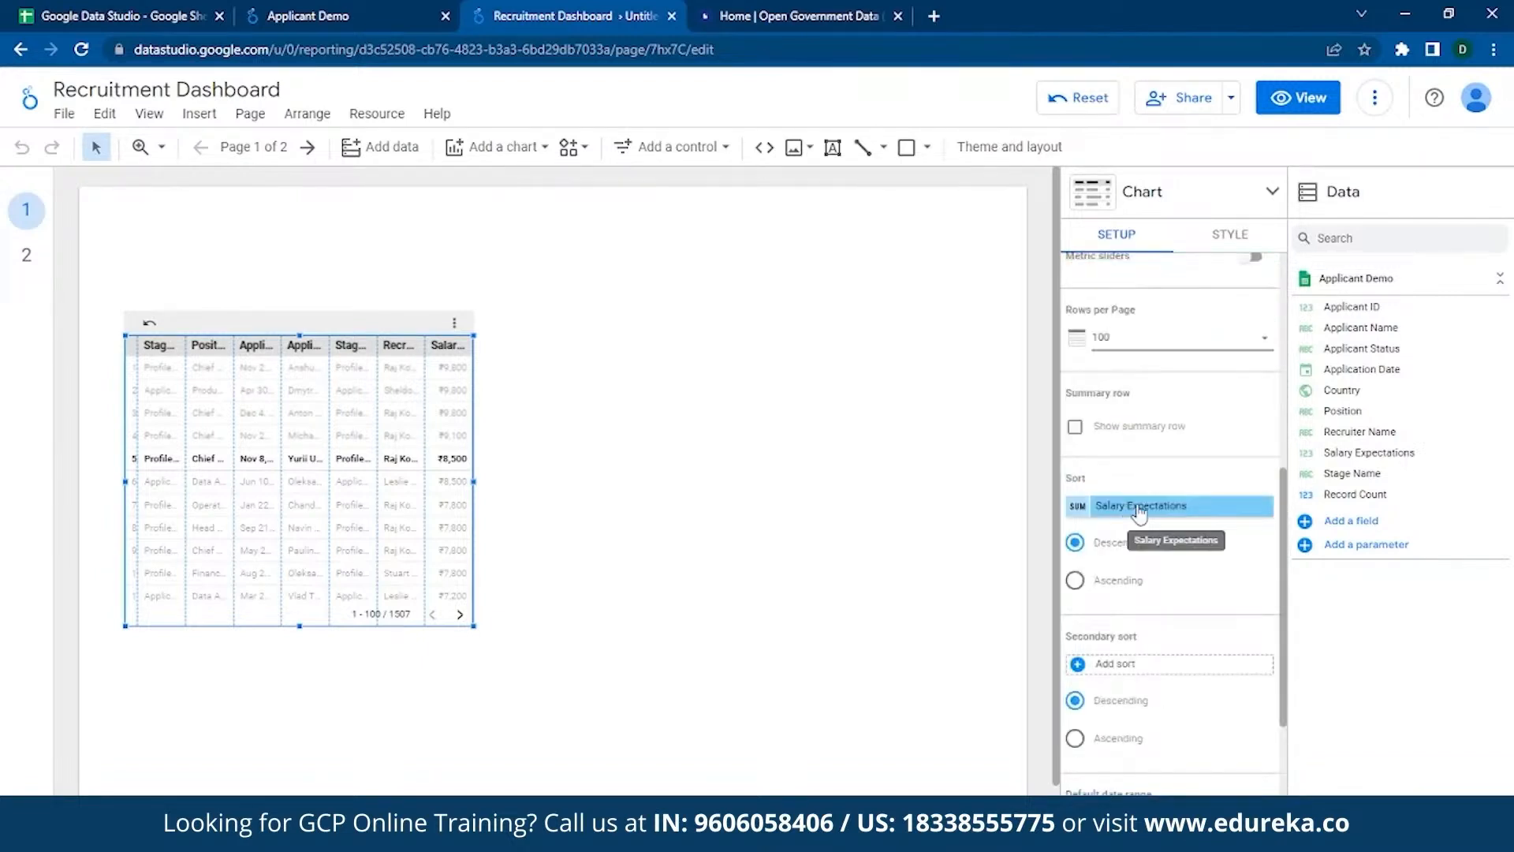
click(1176, 509)
click(1113, 574)
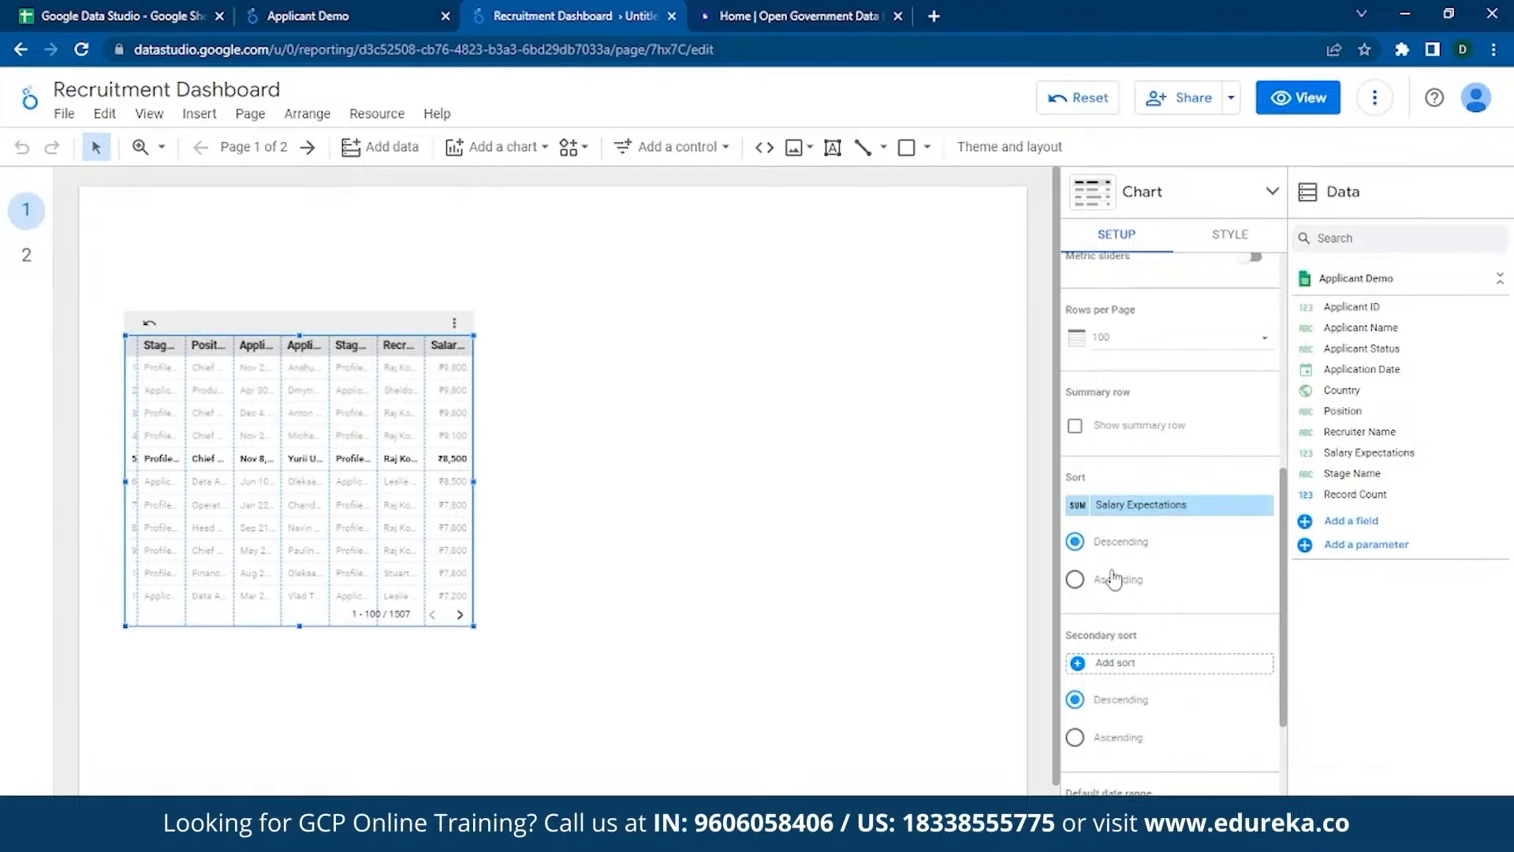
scroll(1144, 630, down, 3)
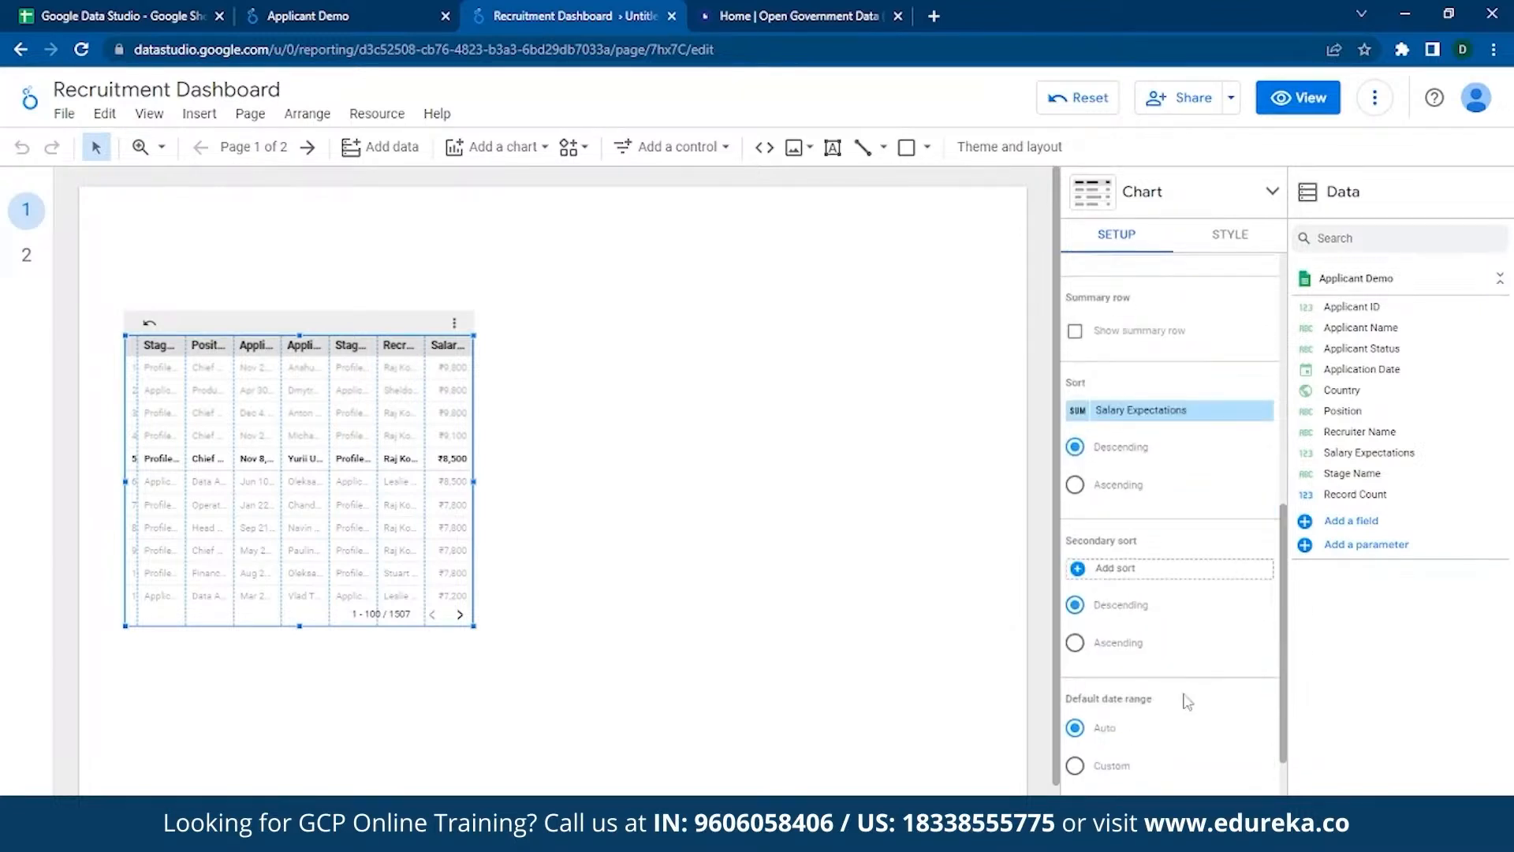
scroll(1183, 699, up, 3)
right_click(1153, 555)
click(1153, 556)
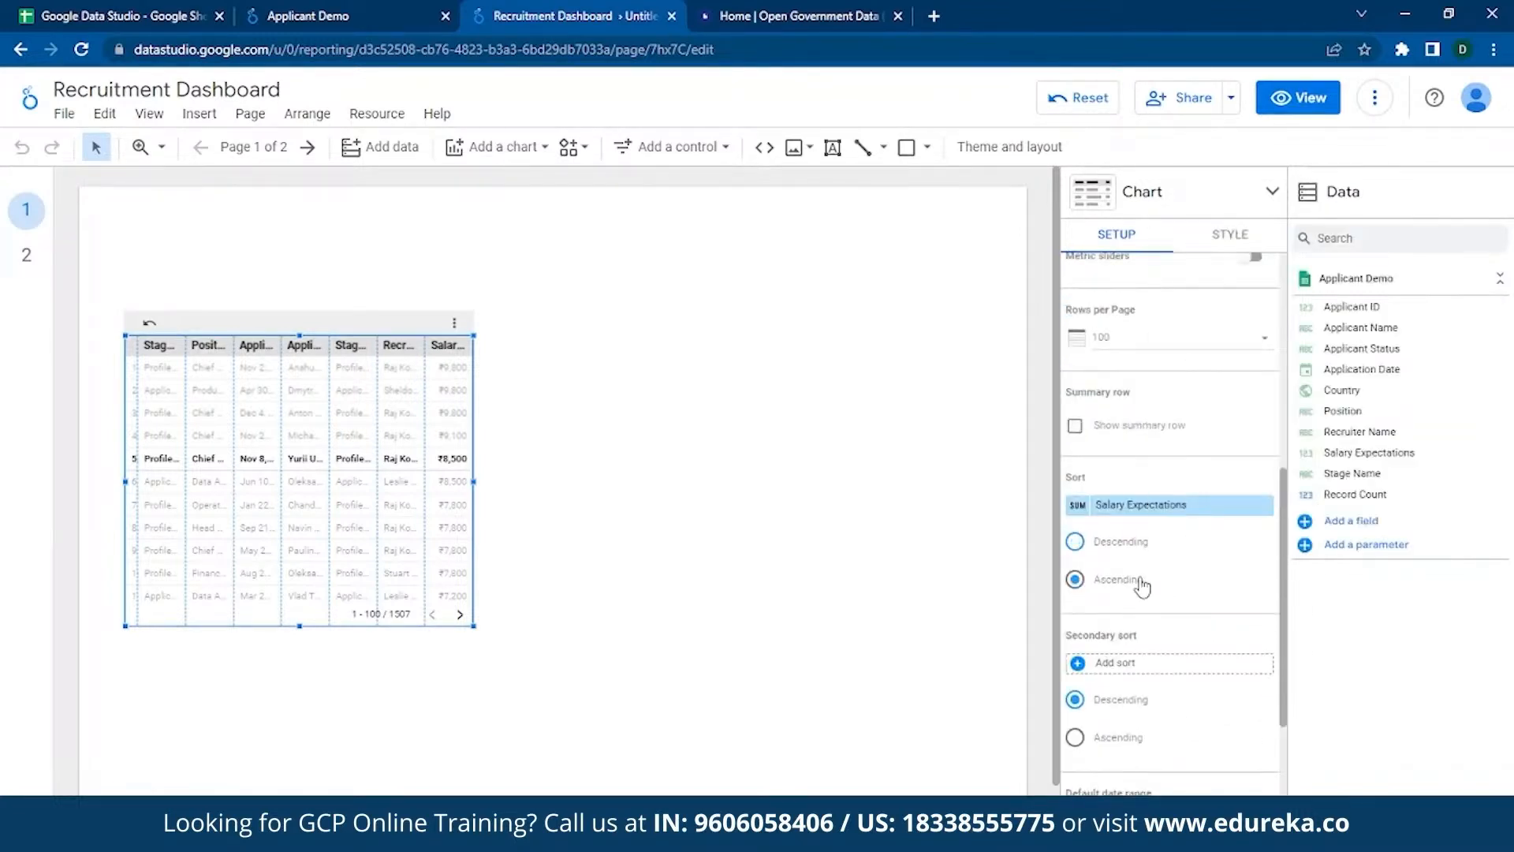
- Review the fields available for the table's primary sort and keep Salary Expectations
click(1124, 506)
scroll(1175, 643, down, 5)
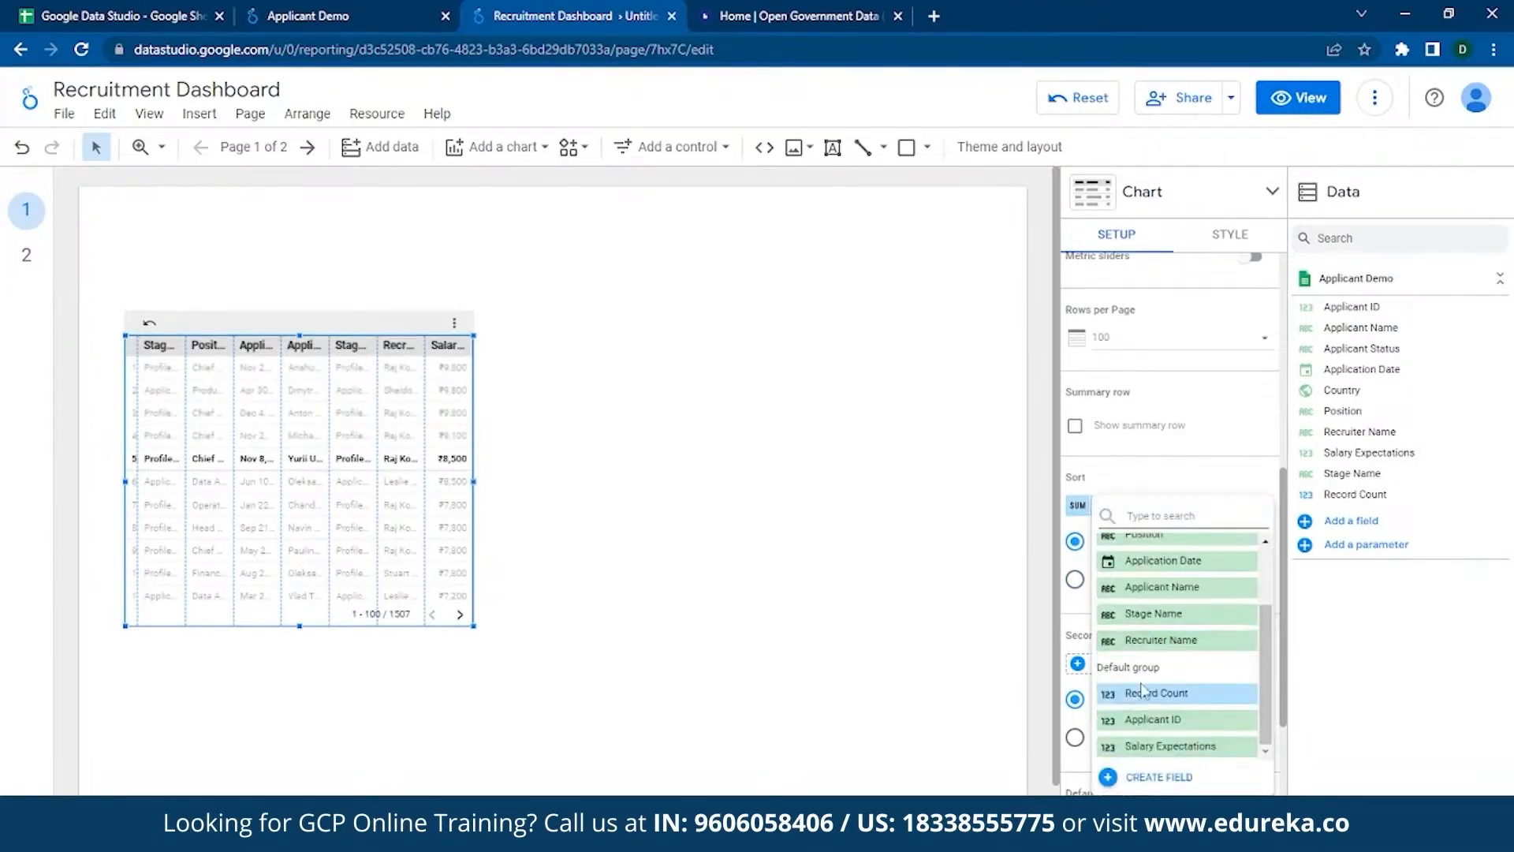
click(1156, 777)
key(Escape)
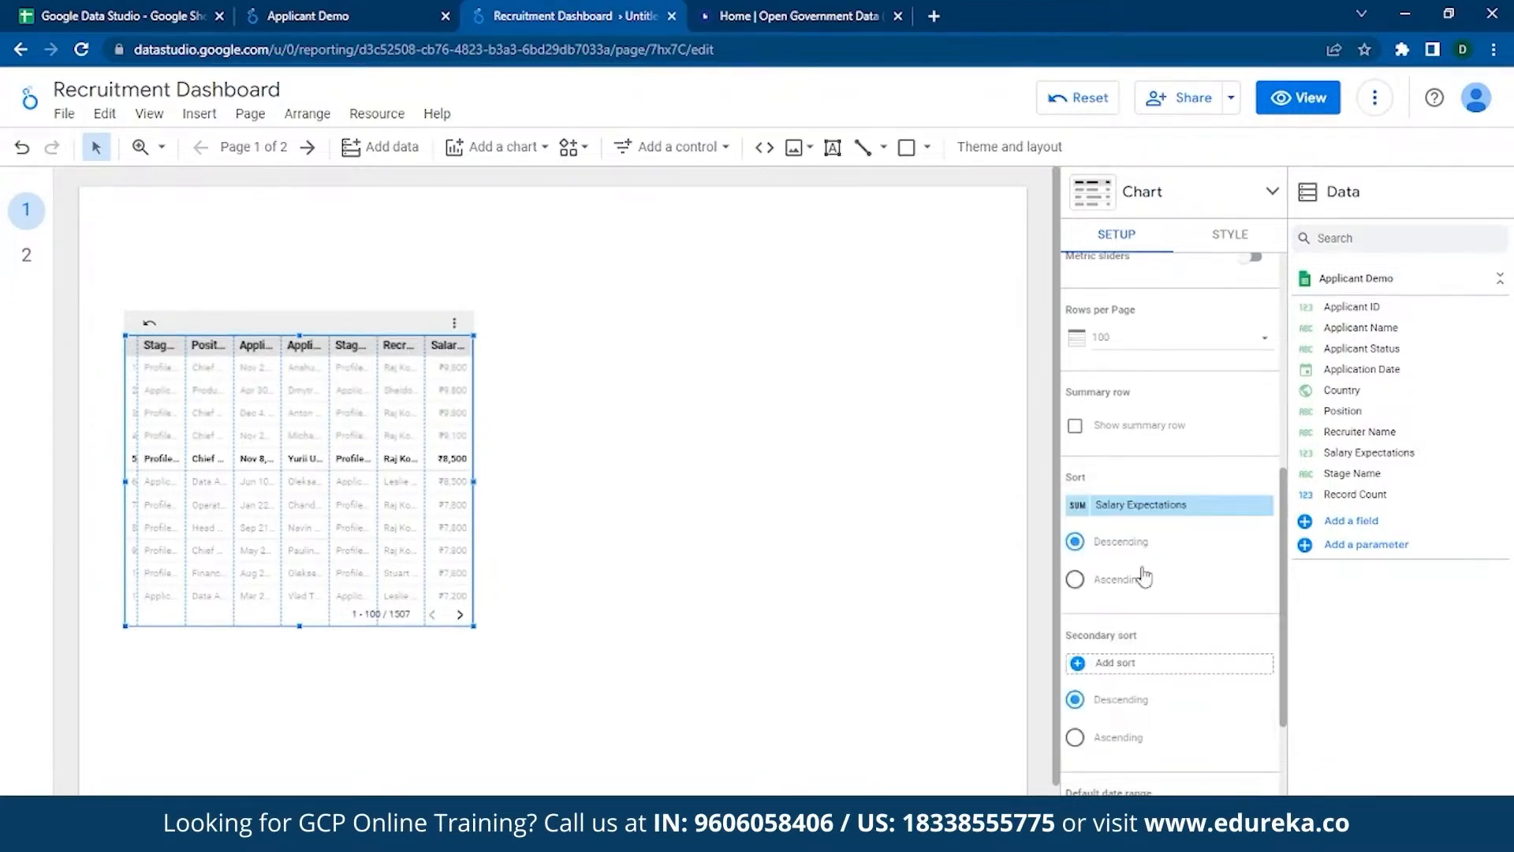
click(1080, 520)
key(Escape)
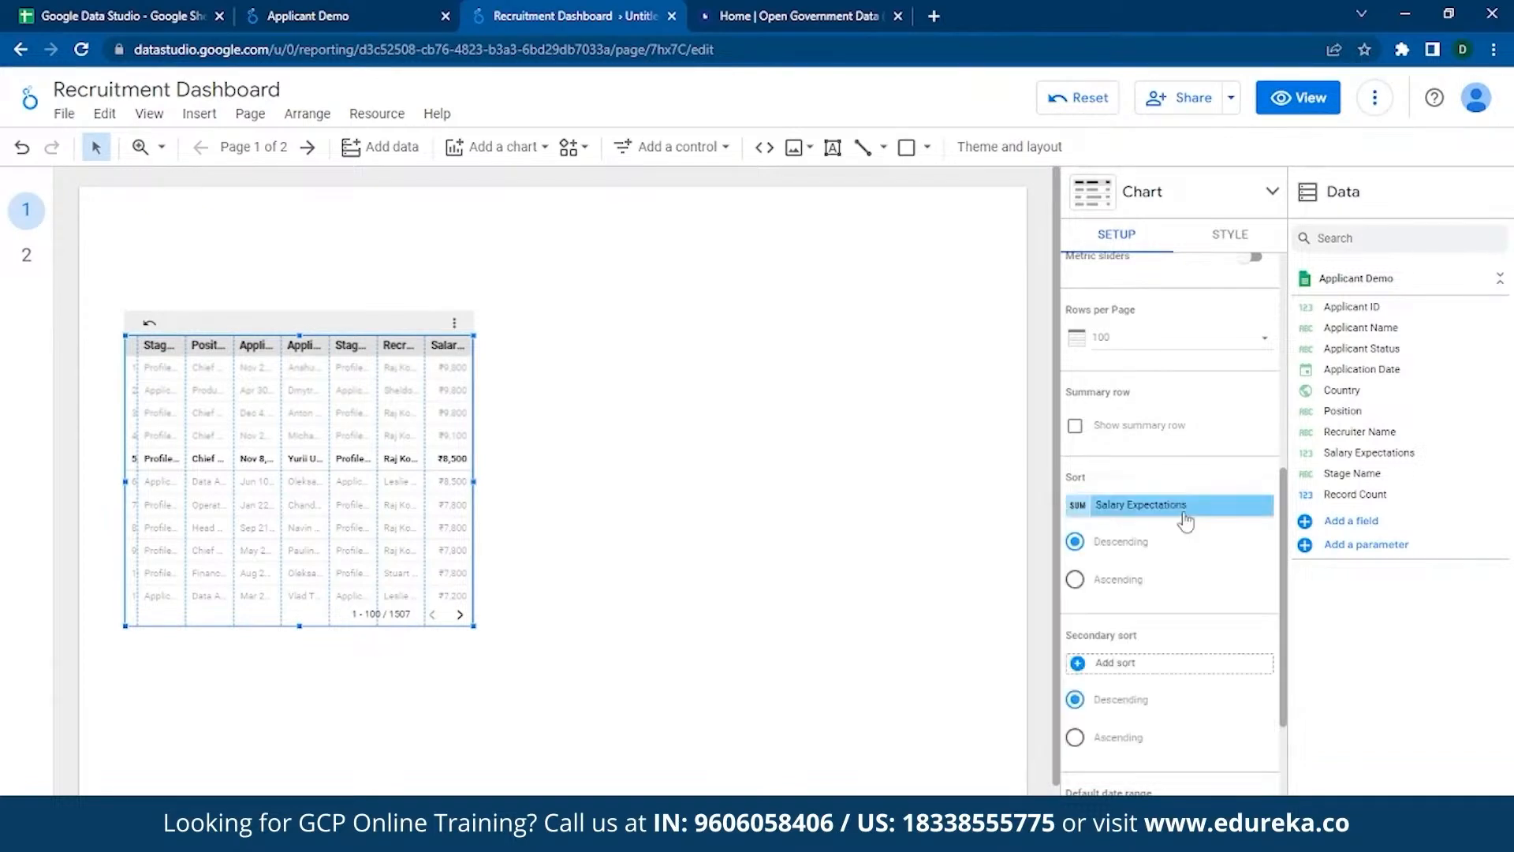
- Sort the applicant table by Application Date descending, with Position descending as the secondary sort
click(1179, 511)
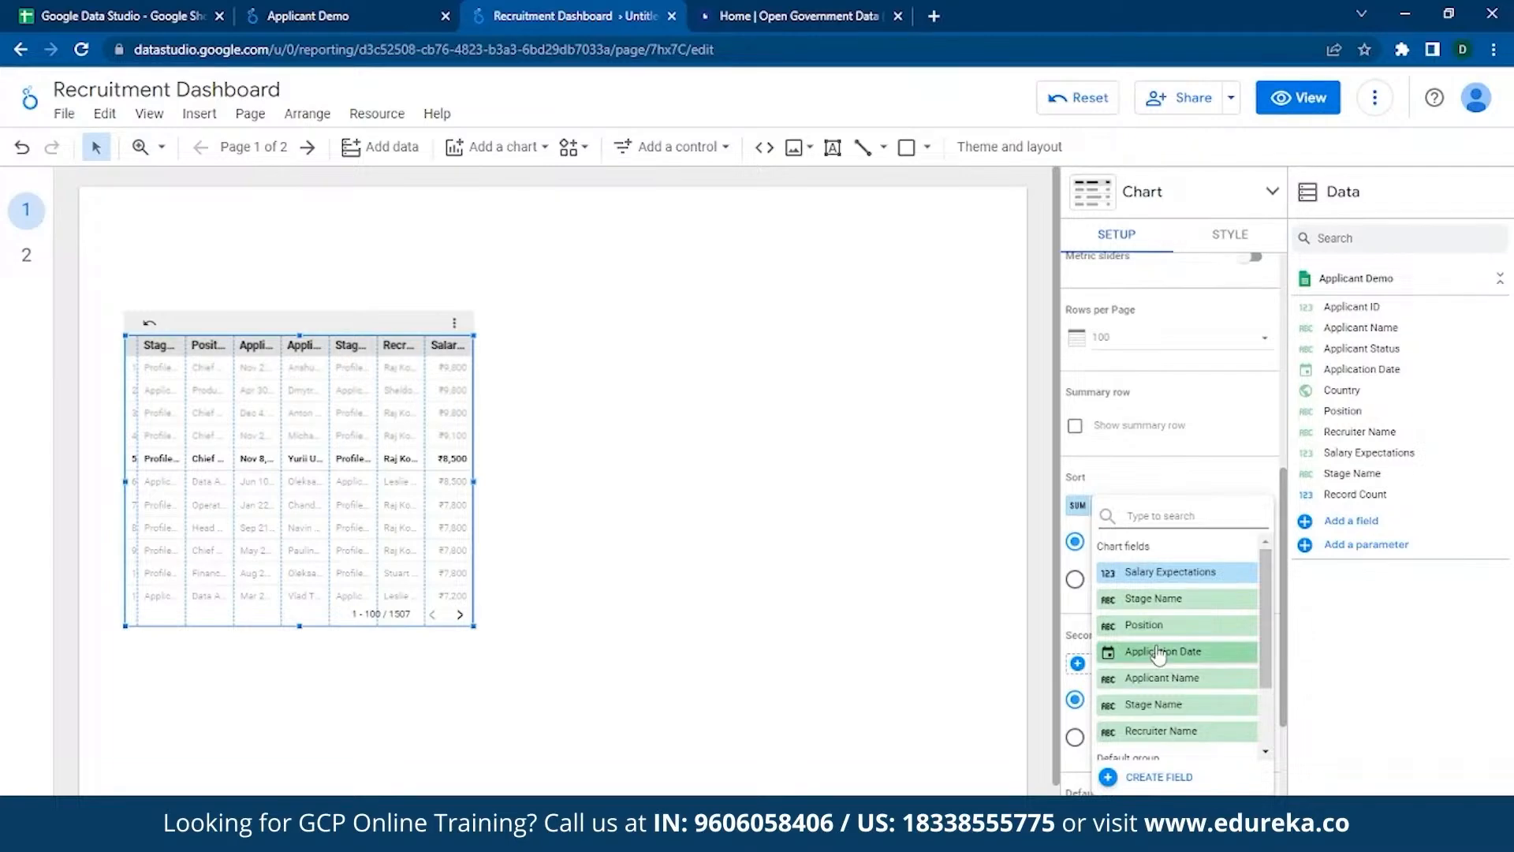
click(1183, 654)
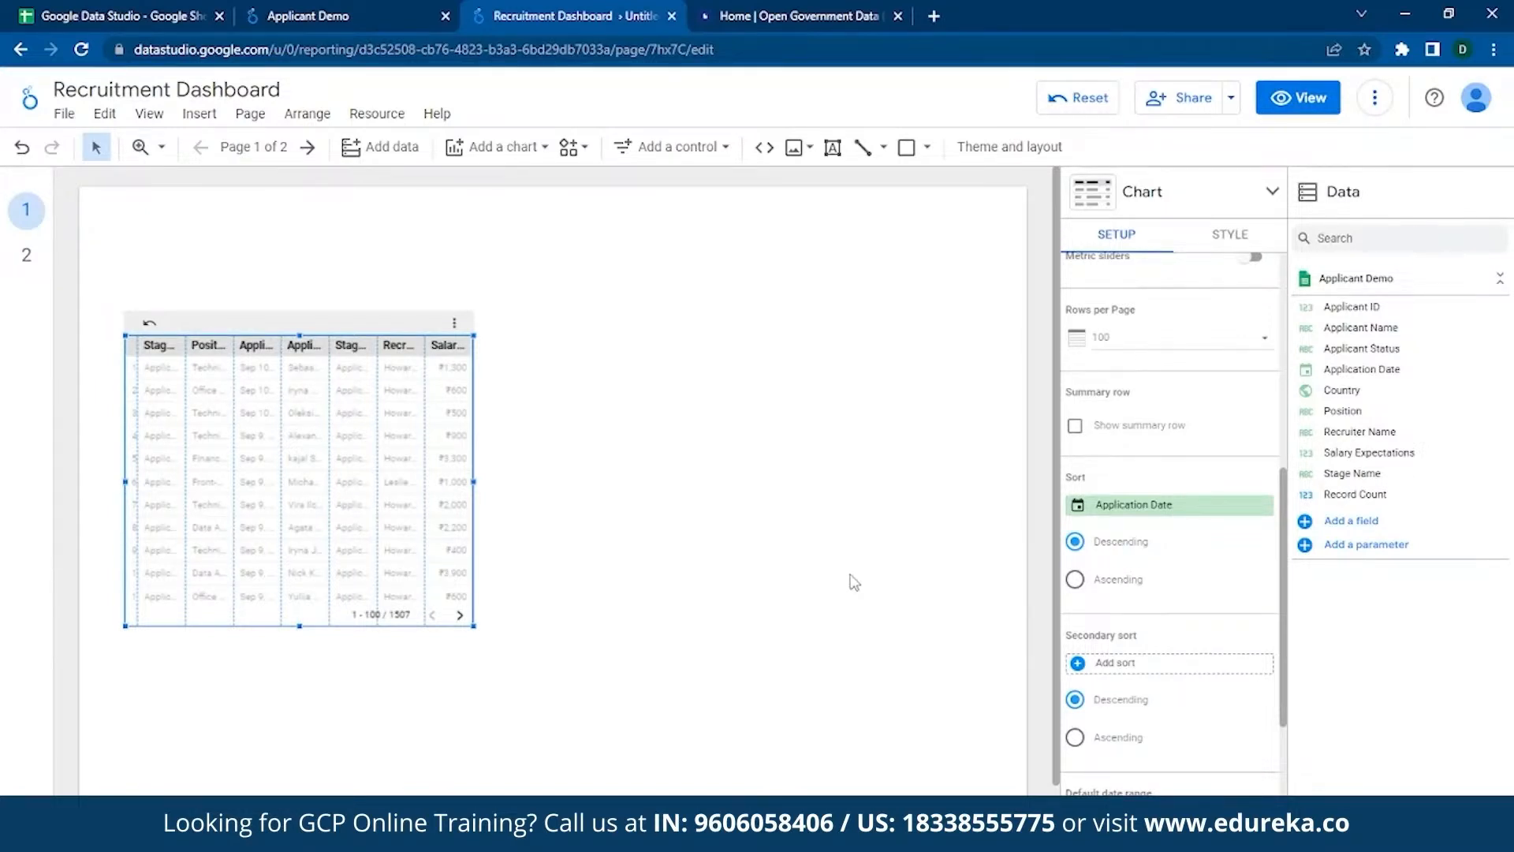
click(1128, 663)
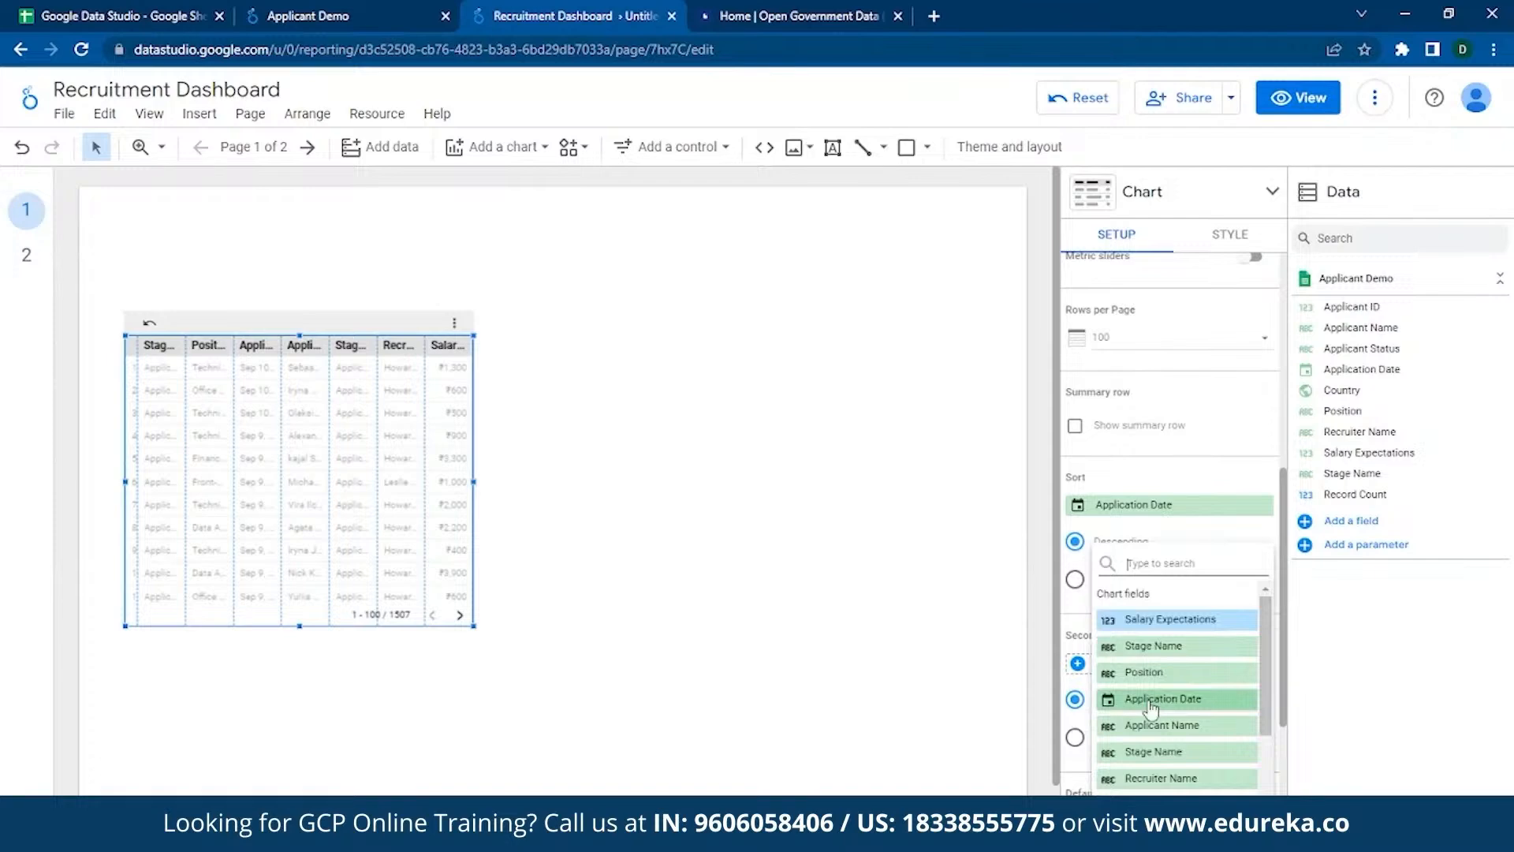
click(1164, 673)
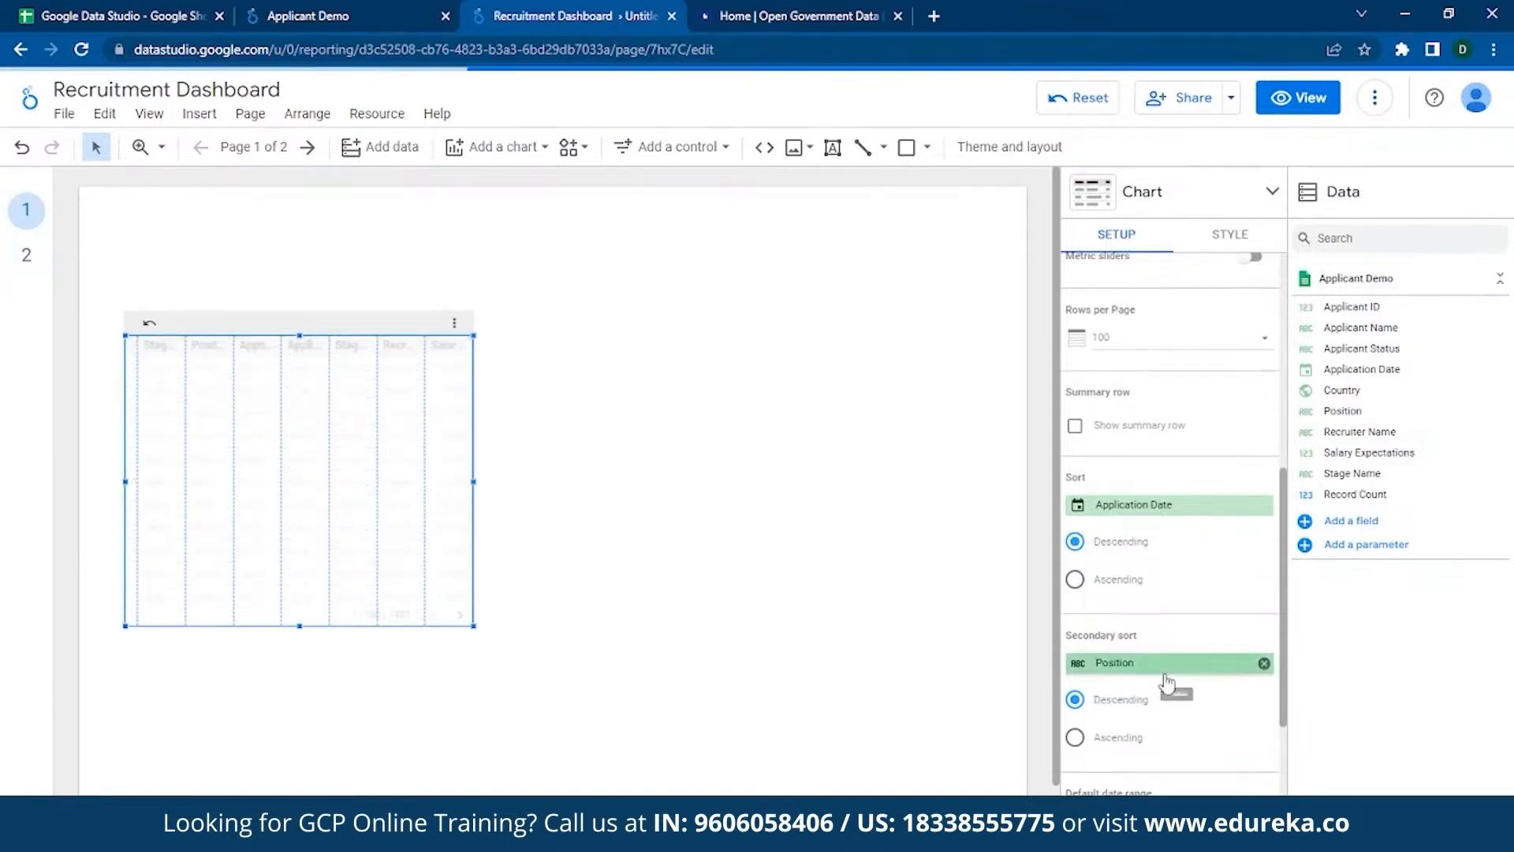
- Enlarge the applicant table in width and height so its columns have more room, keeping it selected
drag(474, 481, 594, 481)
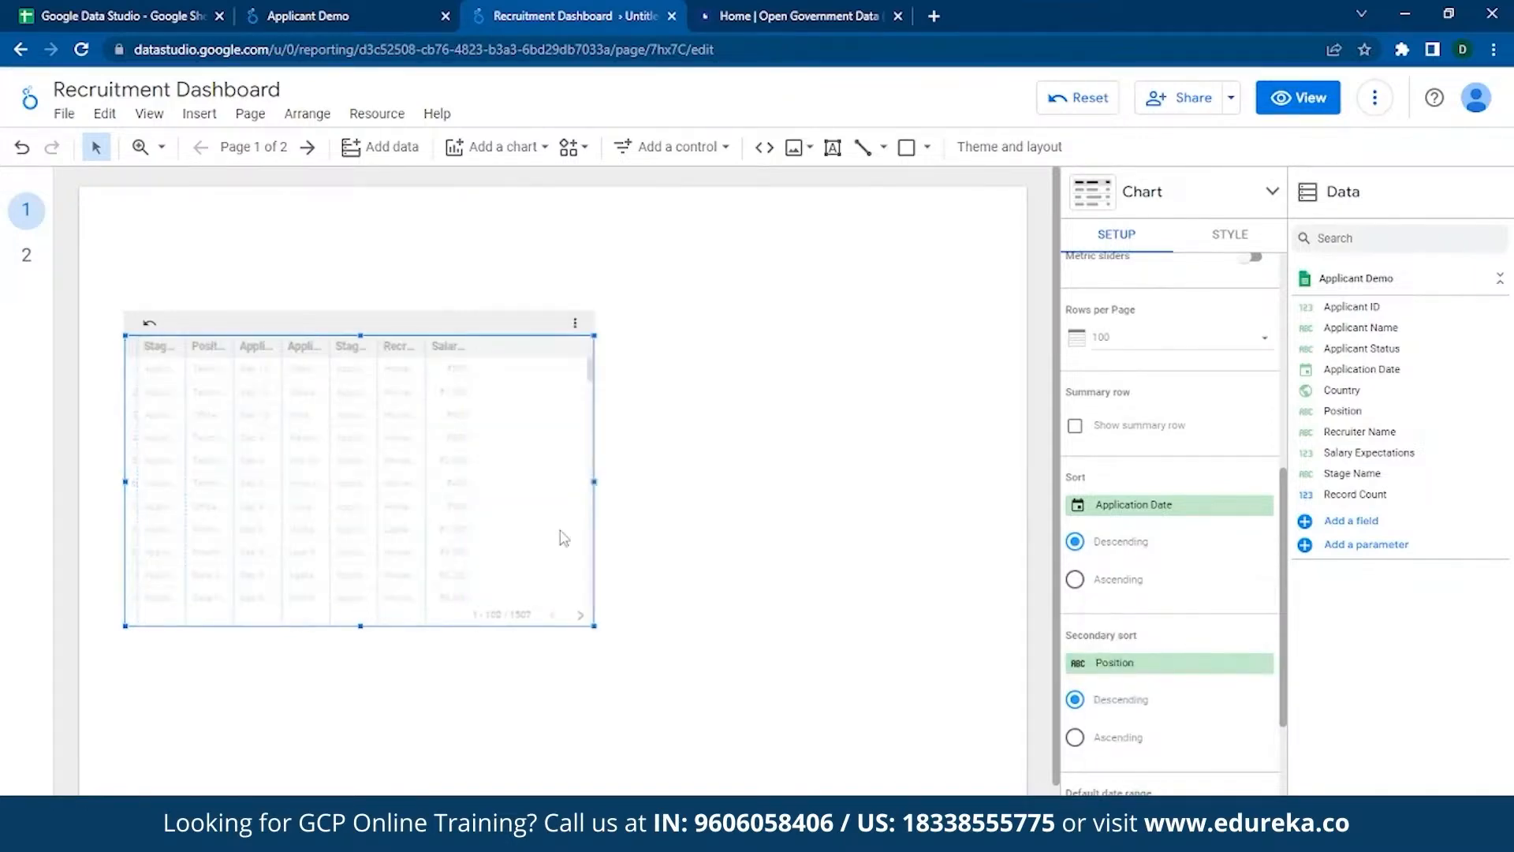
drag(594, 628, 722, 691)
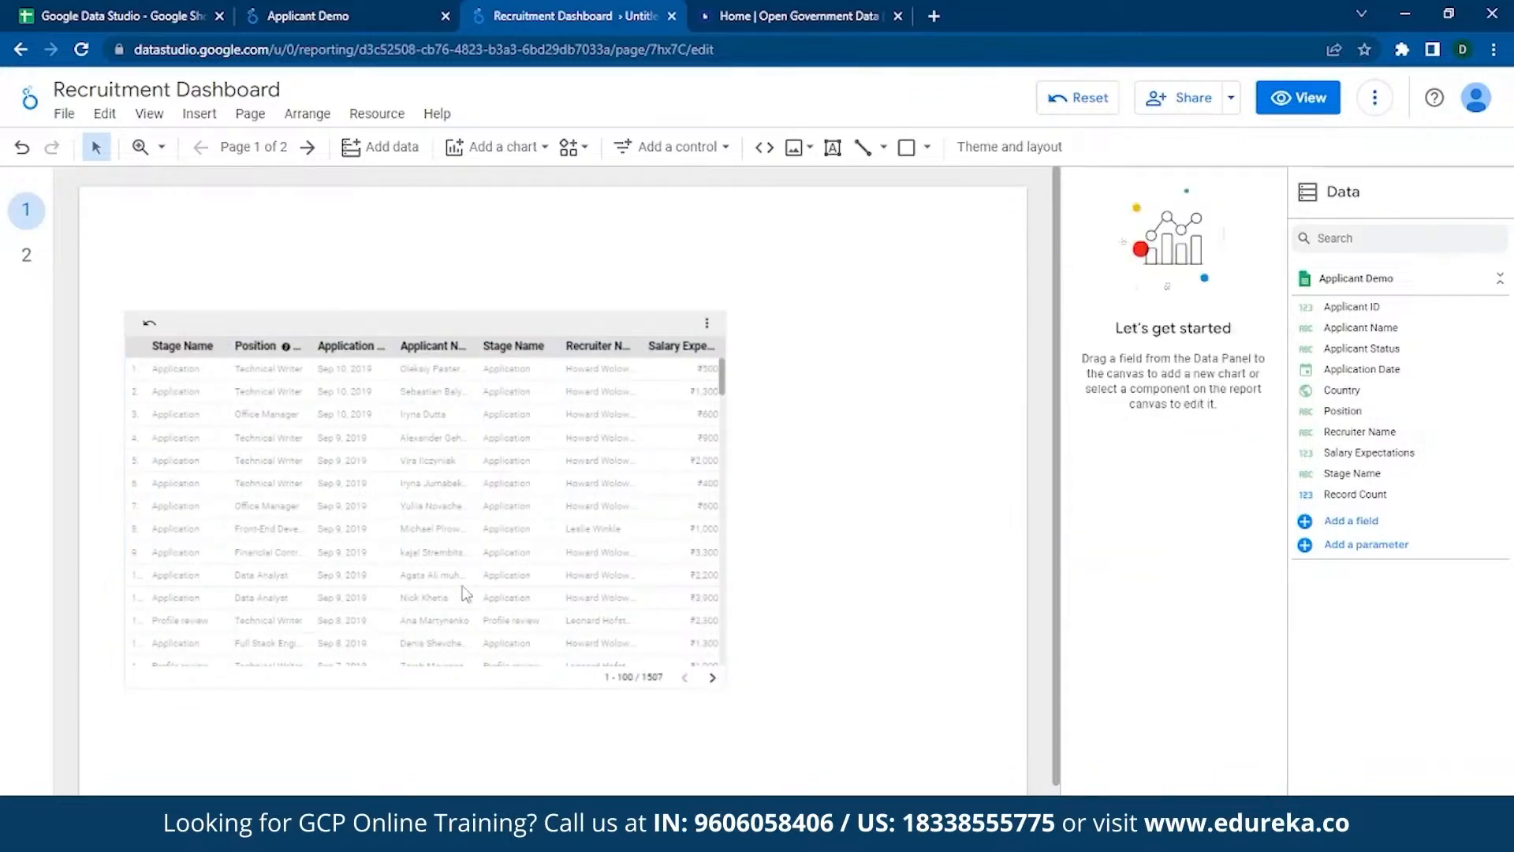
click(645, 554)
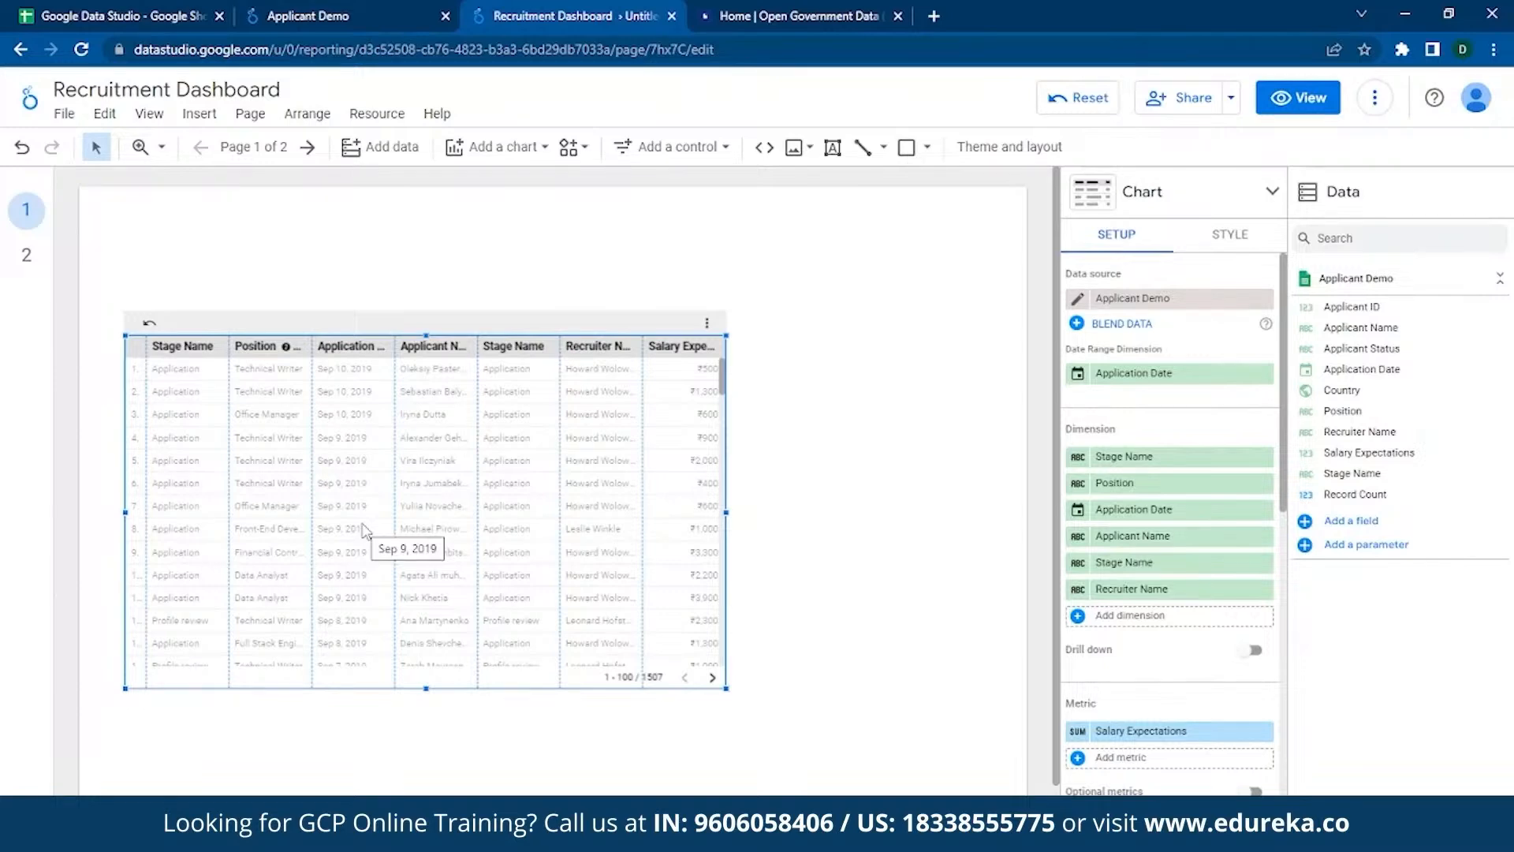
- Rename the table's Salary Expectations metric as Salary and add Recruiter Name as a second metric
scroll(1209, 513, down, 3)
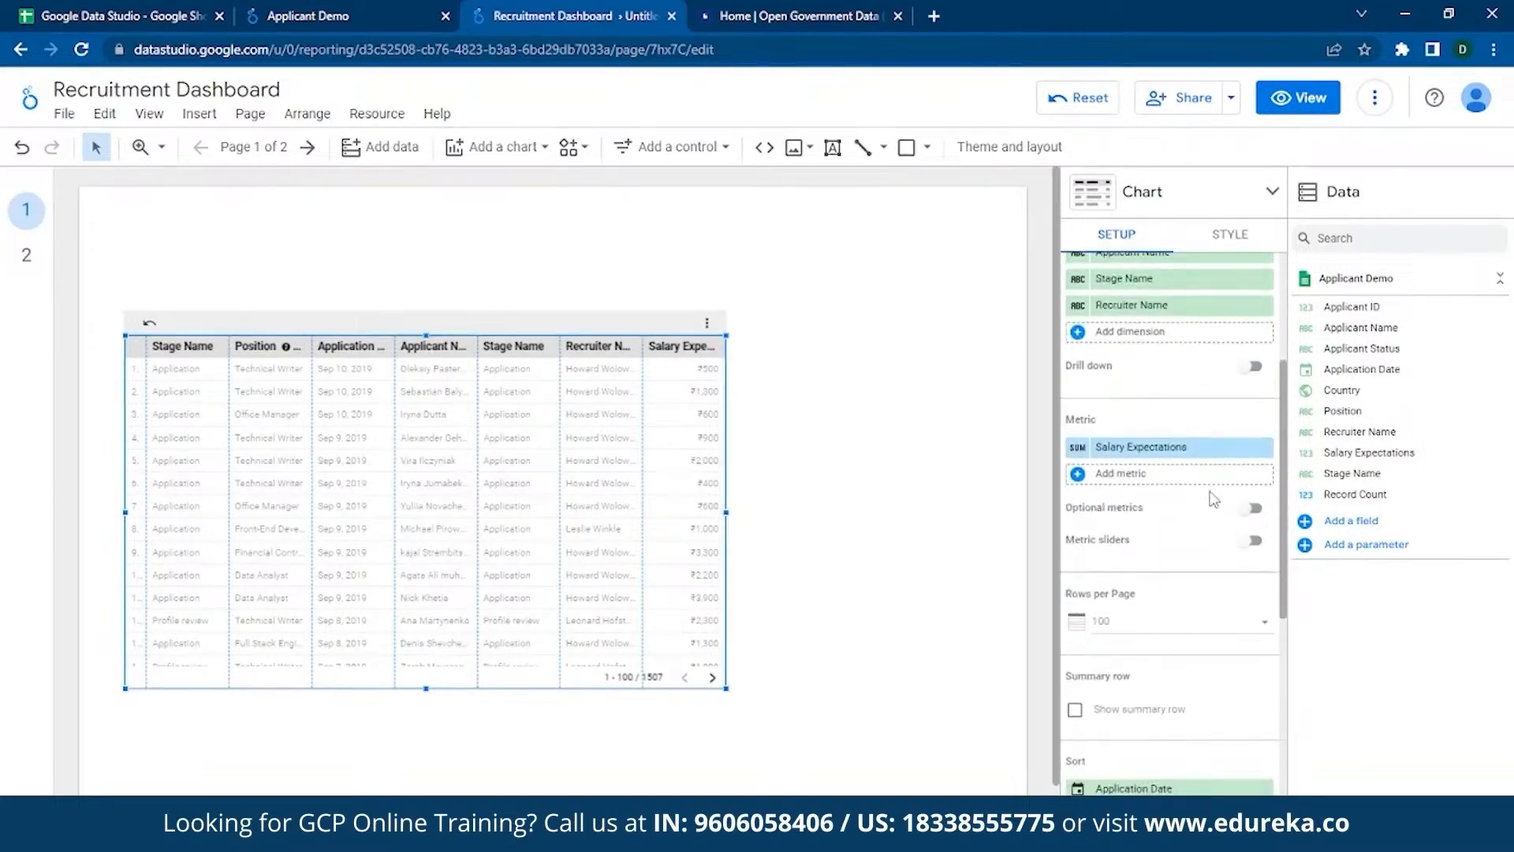
scroll(1210, 501, up, 3)
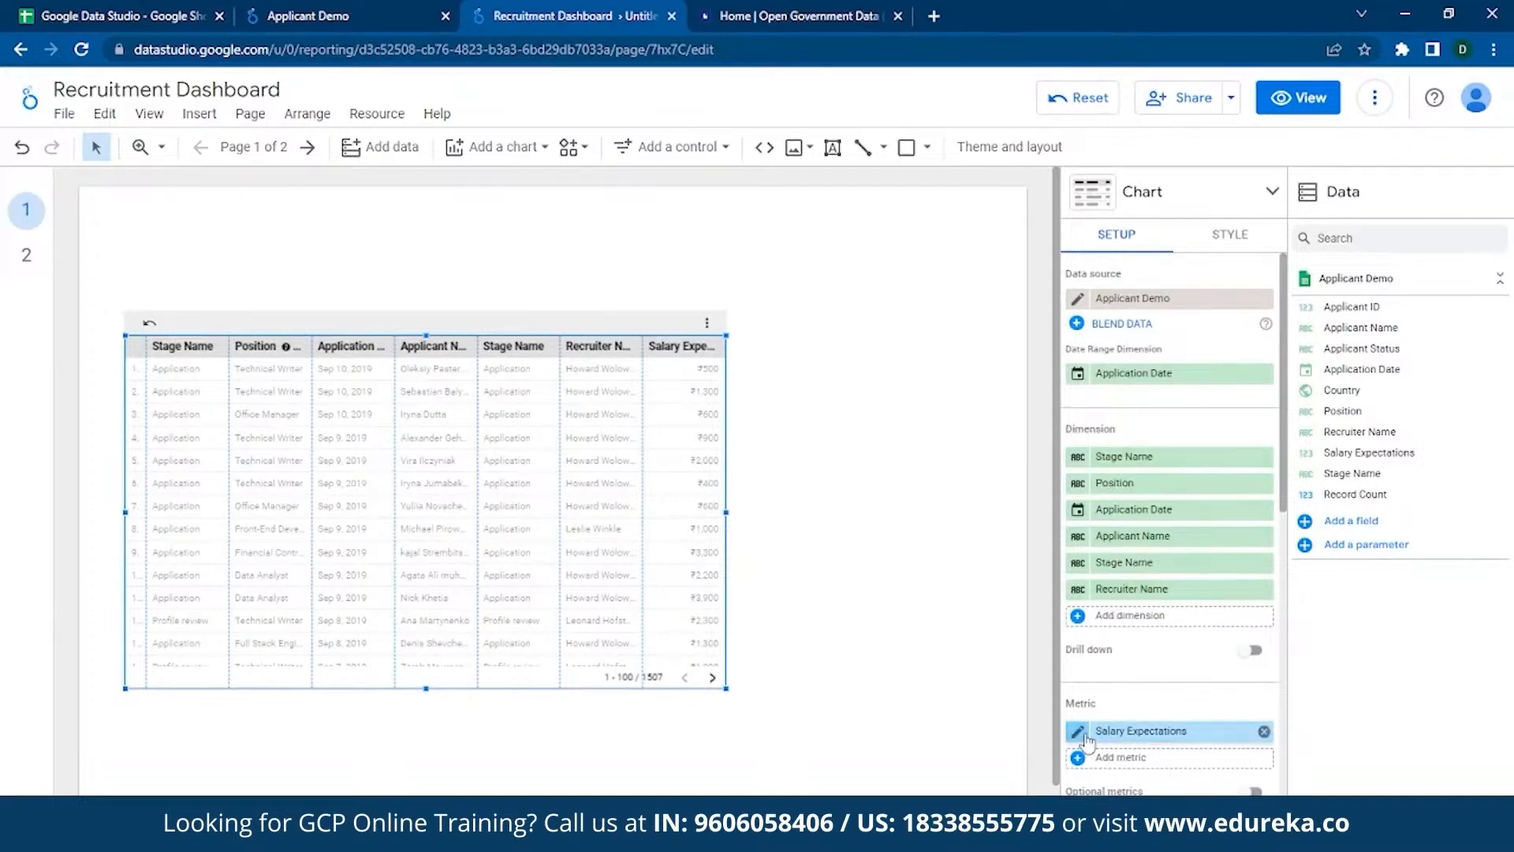
click(1077, 731)
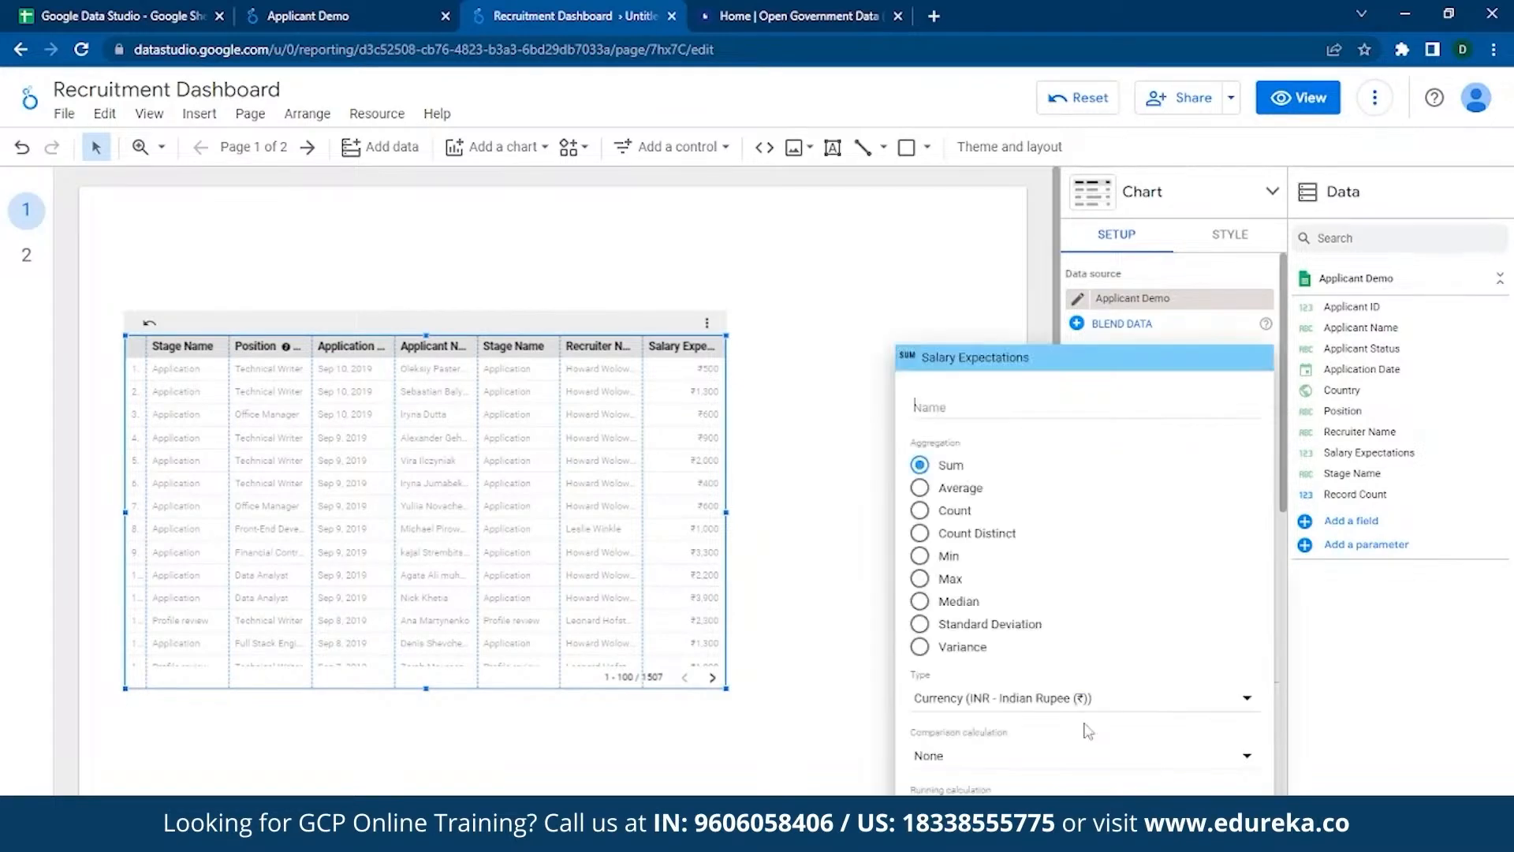
click(968, 422)
text(Salary)
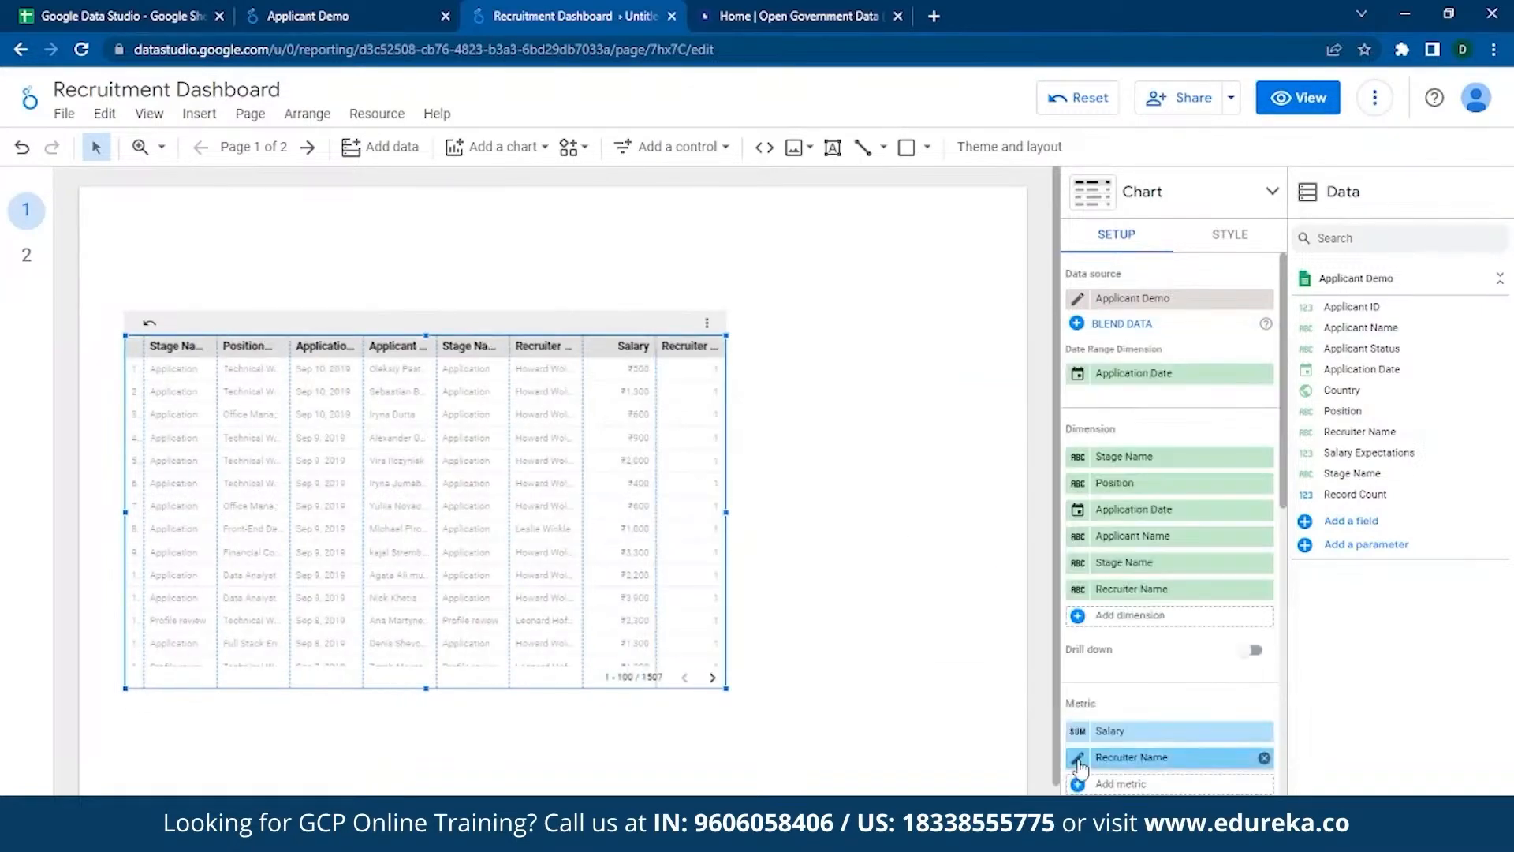
- Rename the table's Recruiter Name metric as Recruiter
click(1078, 759)
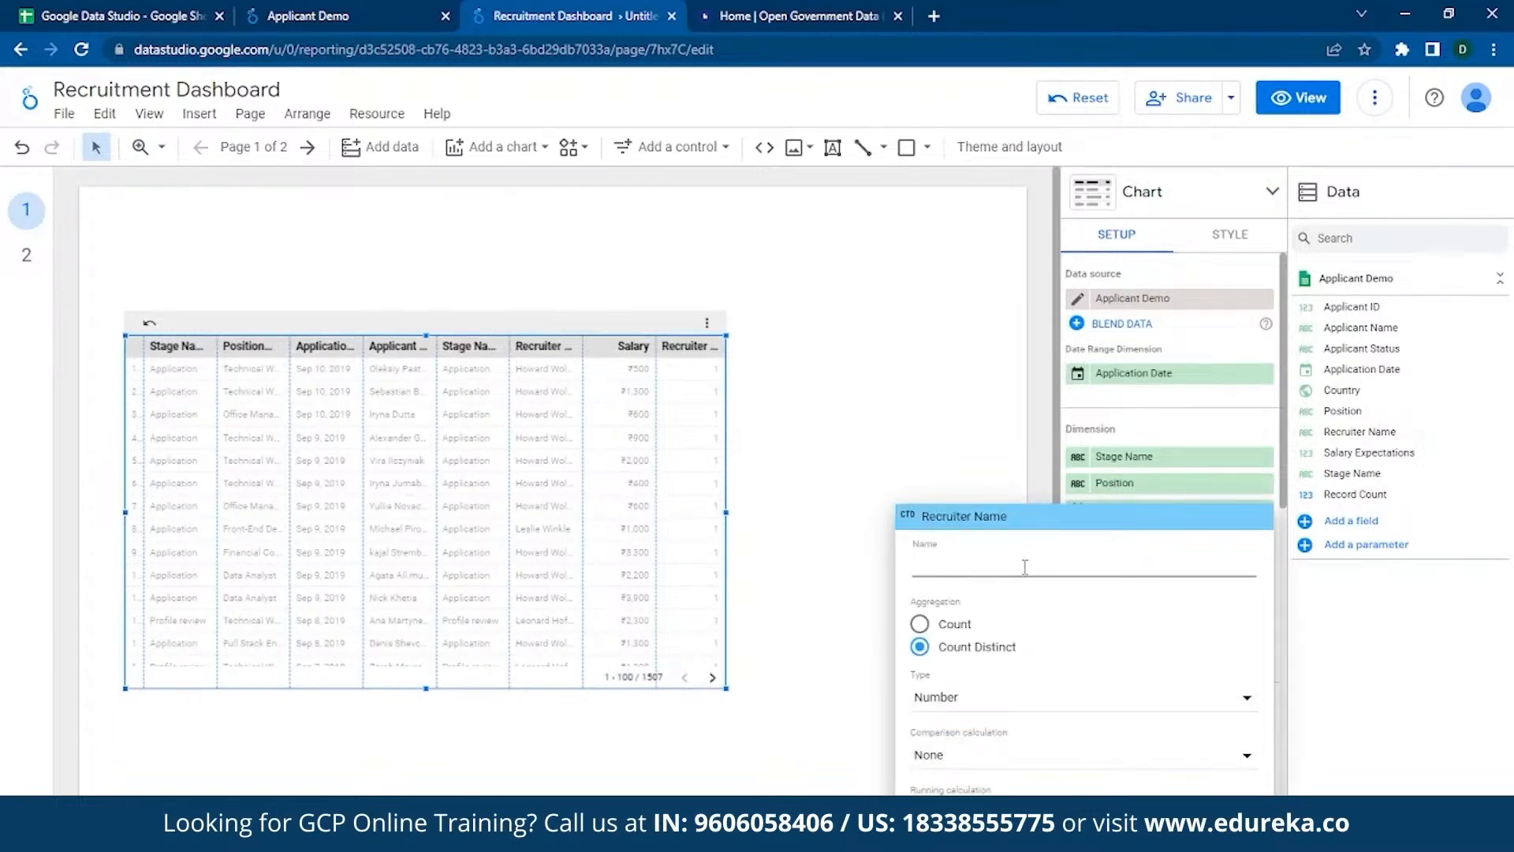
text(Recr)
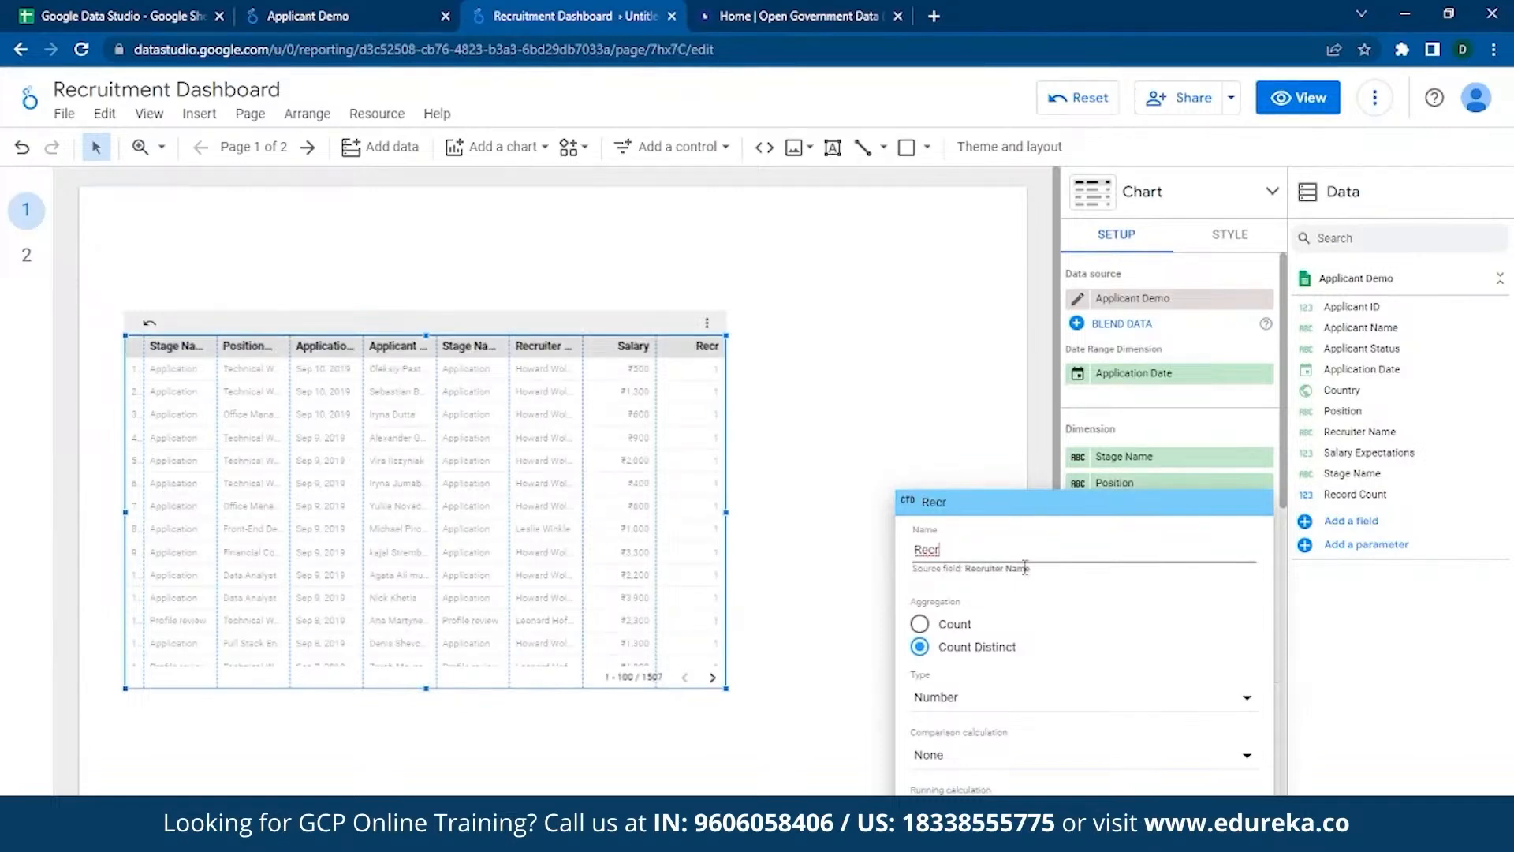
text(ui)
text(ter)
key(Return)
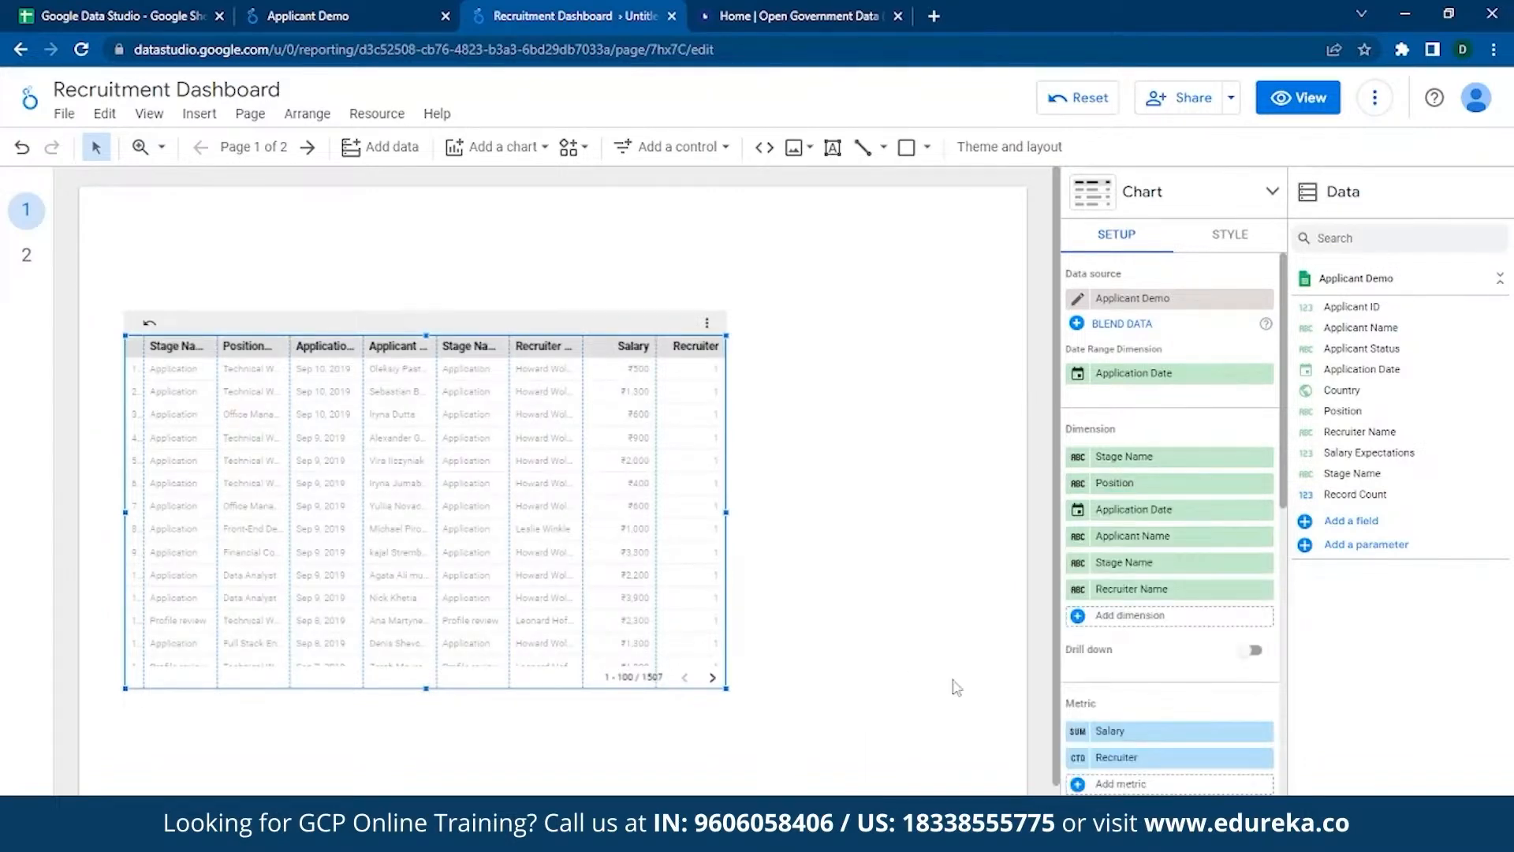
- Preview the report in view mode, check the table's extra options and return to editing
click(1306, 102)
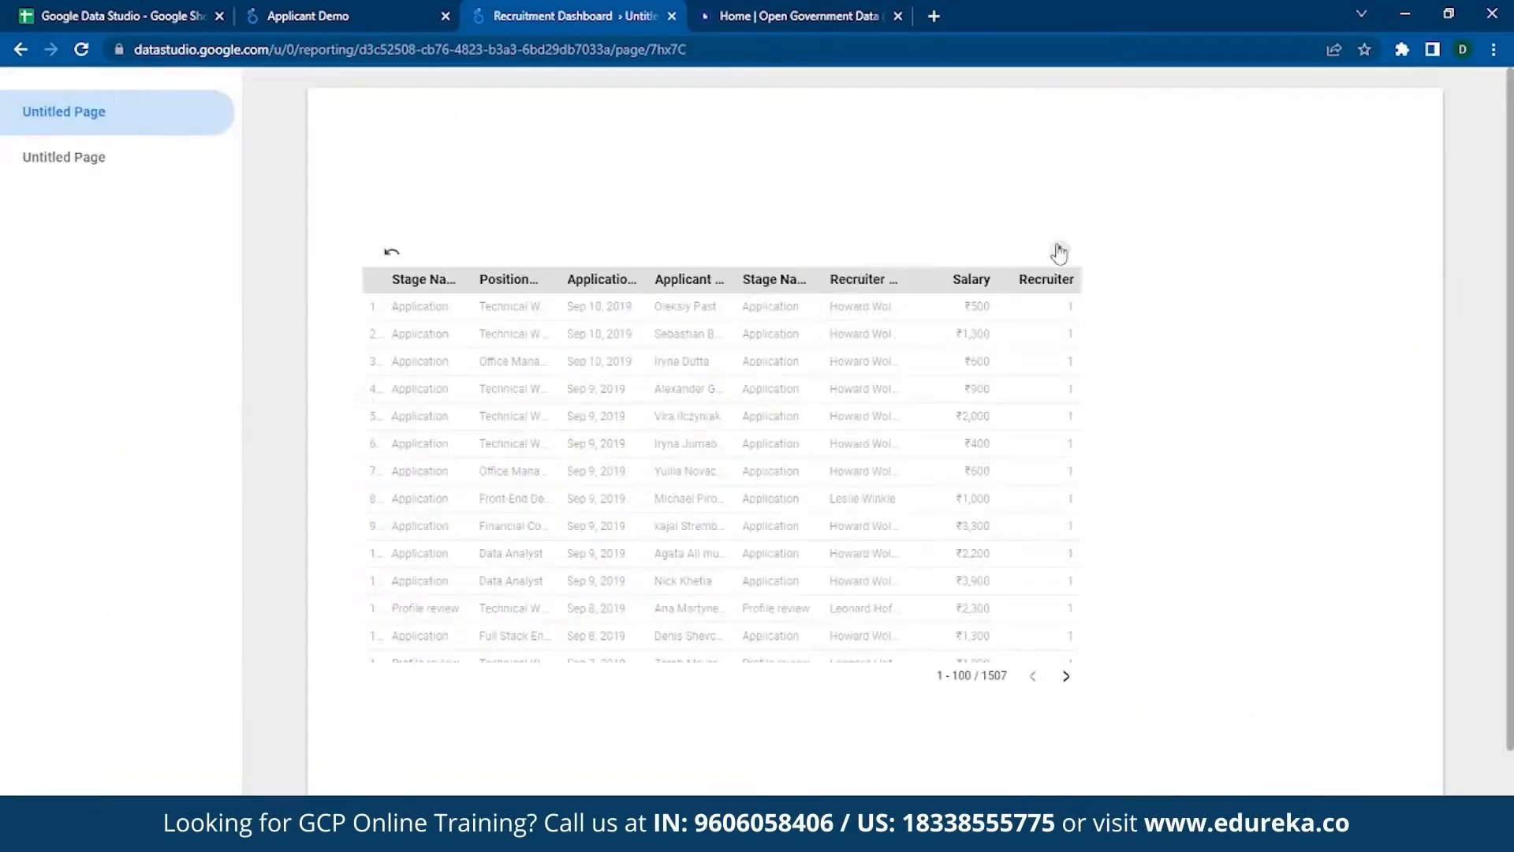
click(1058, 247)
mouse_move(1110, 254)
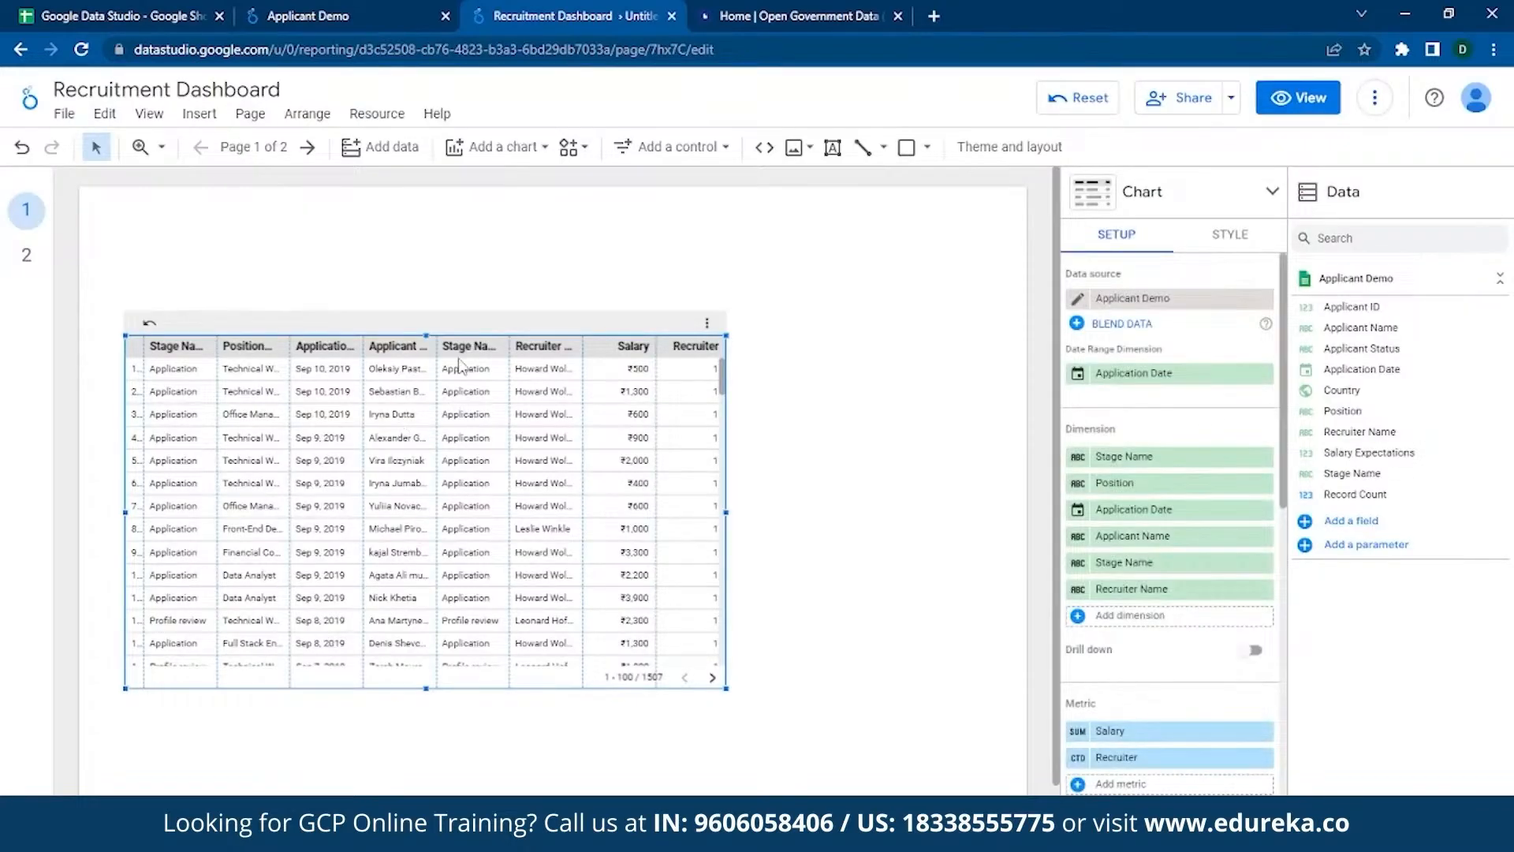
- Hide the row numbers and the header row of the applicant table
click(1218, 241)
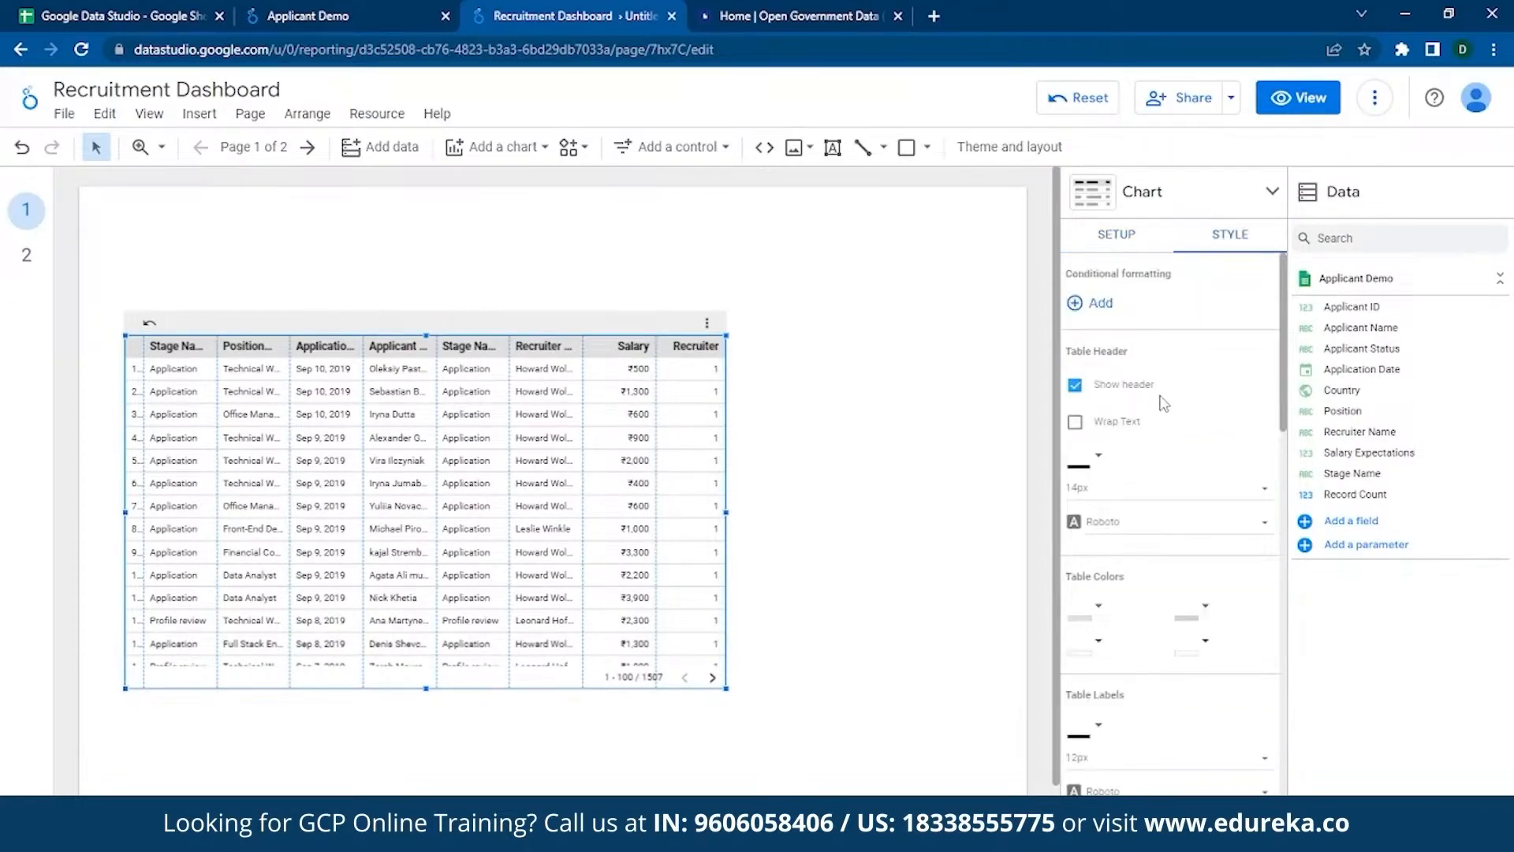
scroll(1162, 405, down, 3)
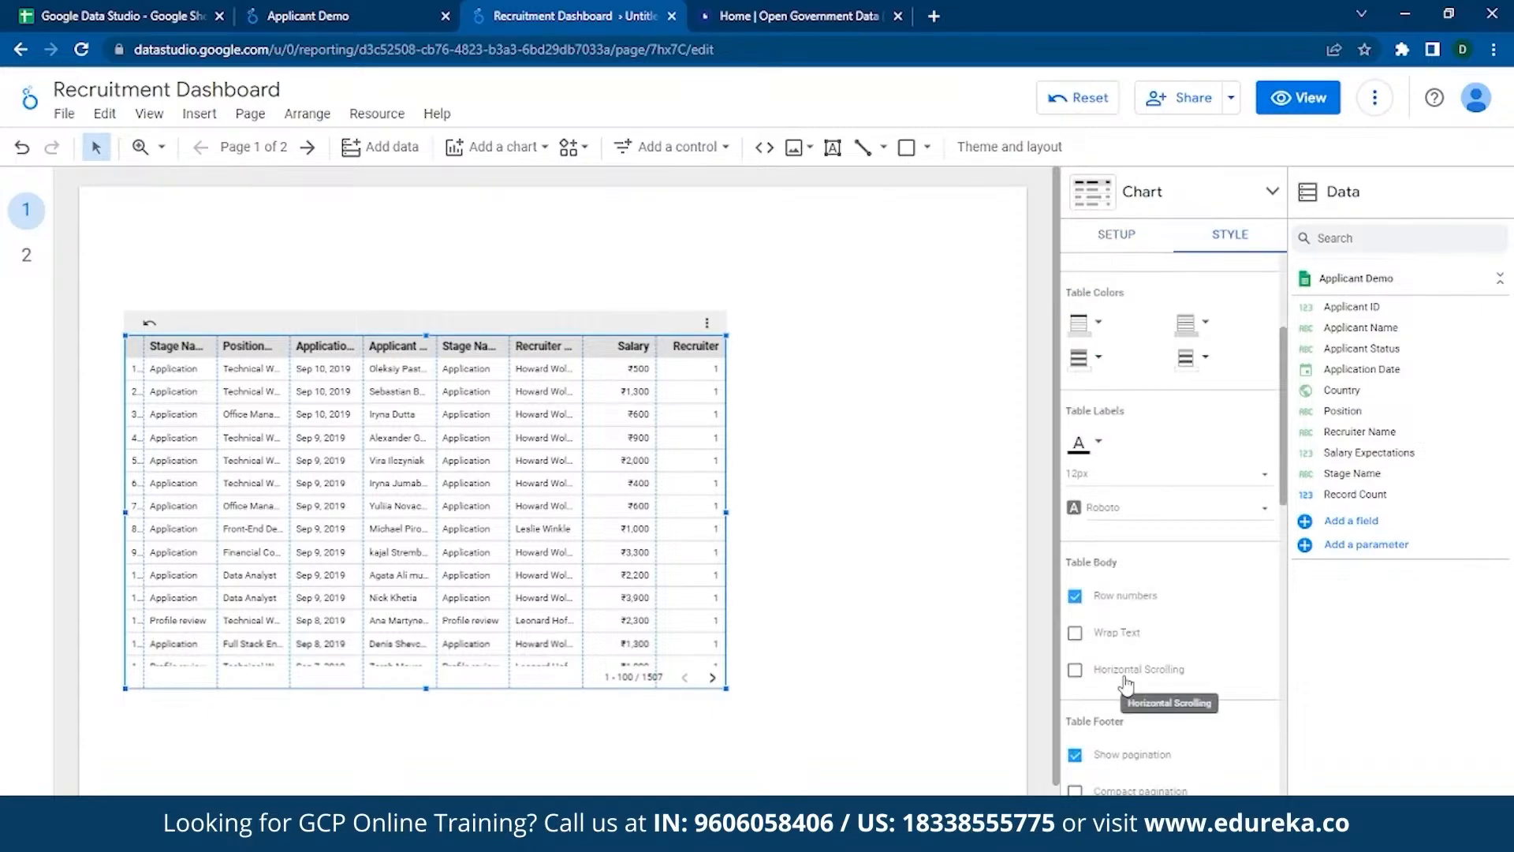
click(1075, 597)
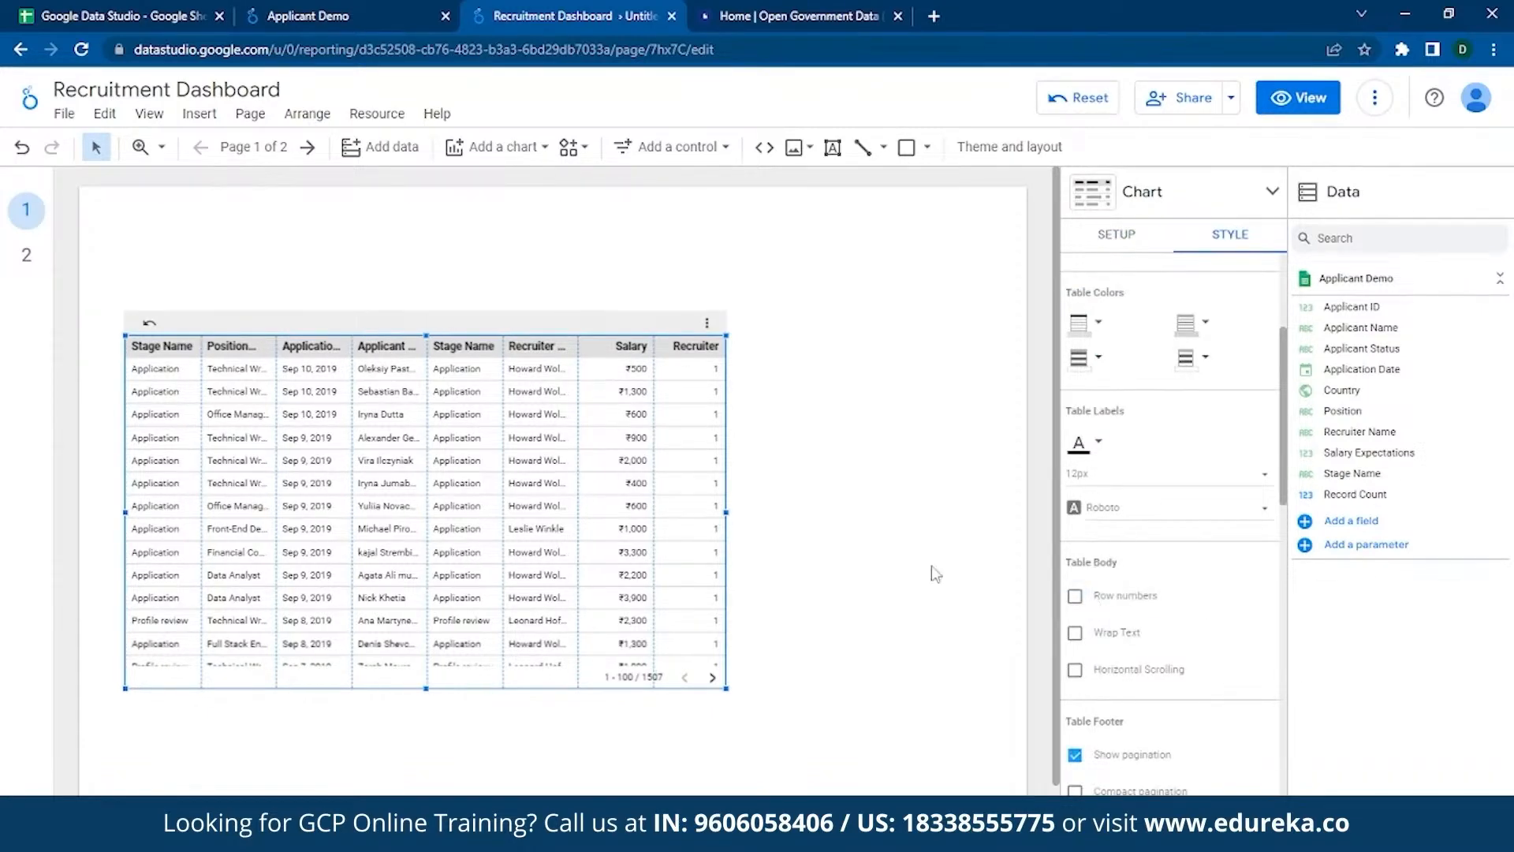
scroll(1160, 479, up, 1)
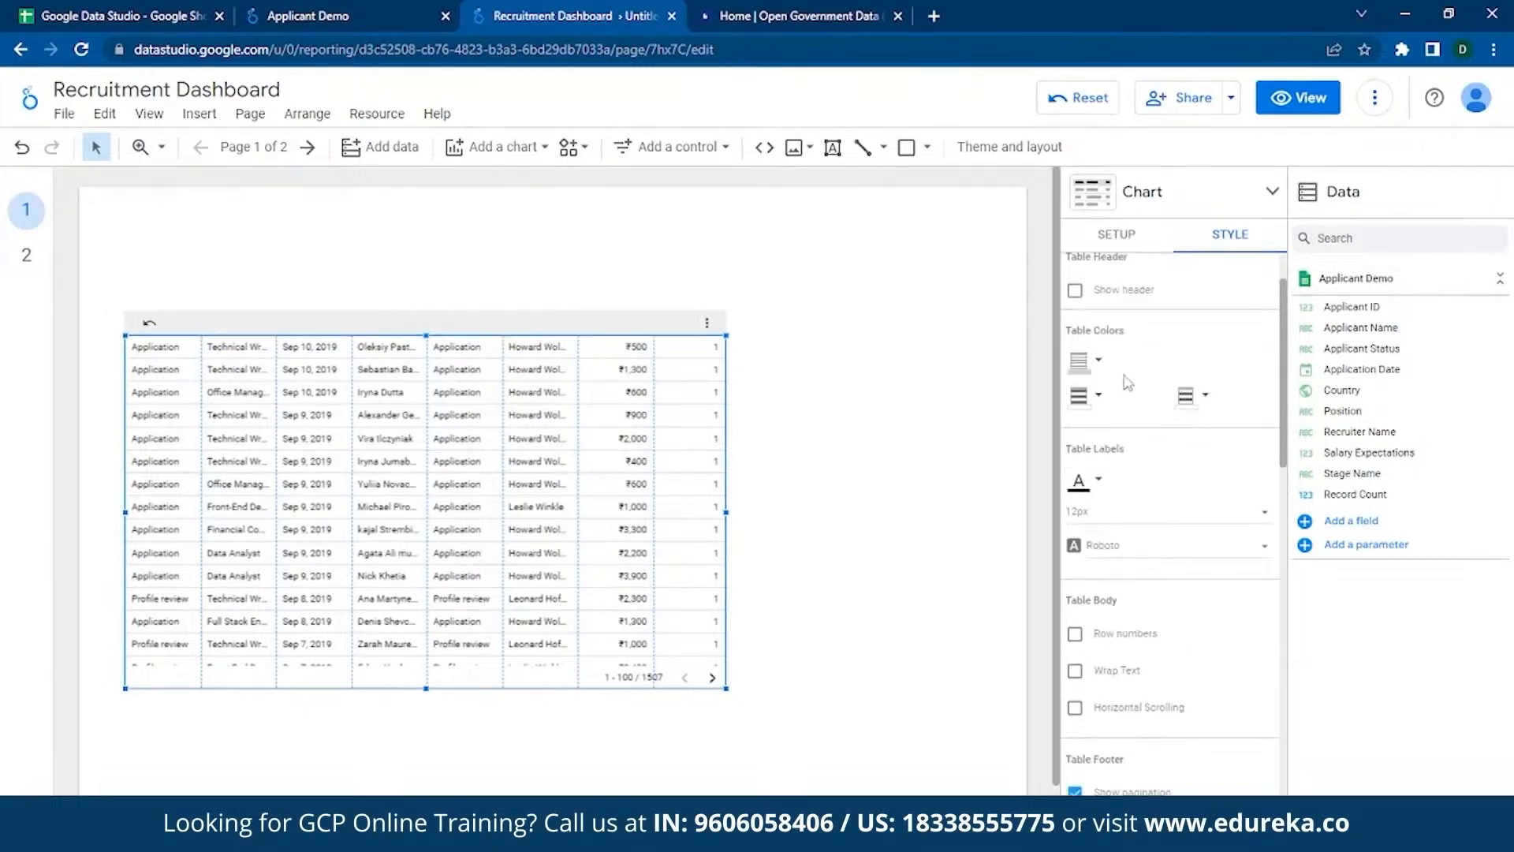
click(1101, 366)
click(1104, 374)
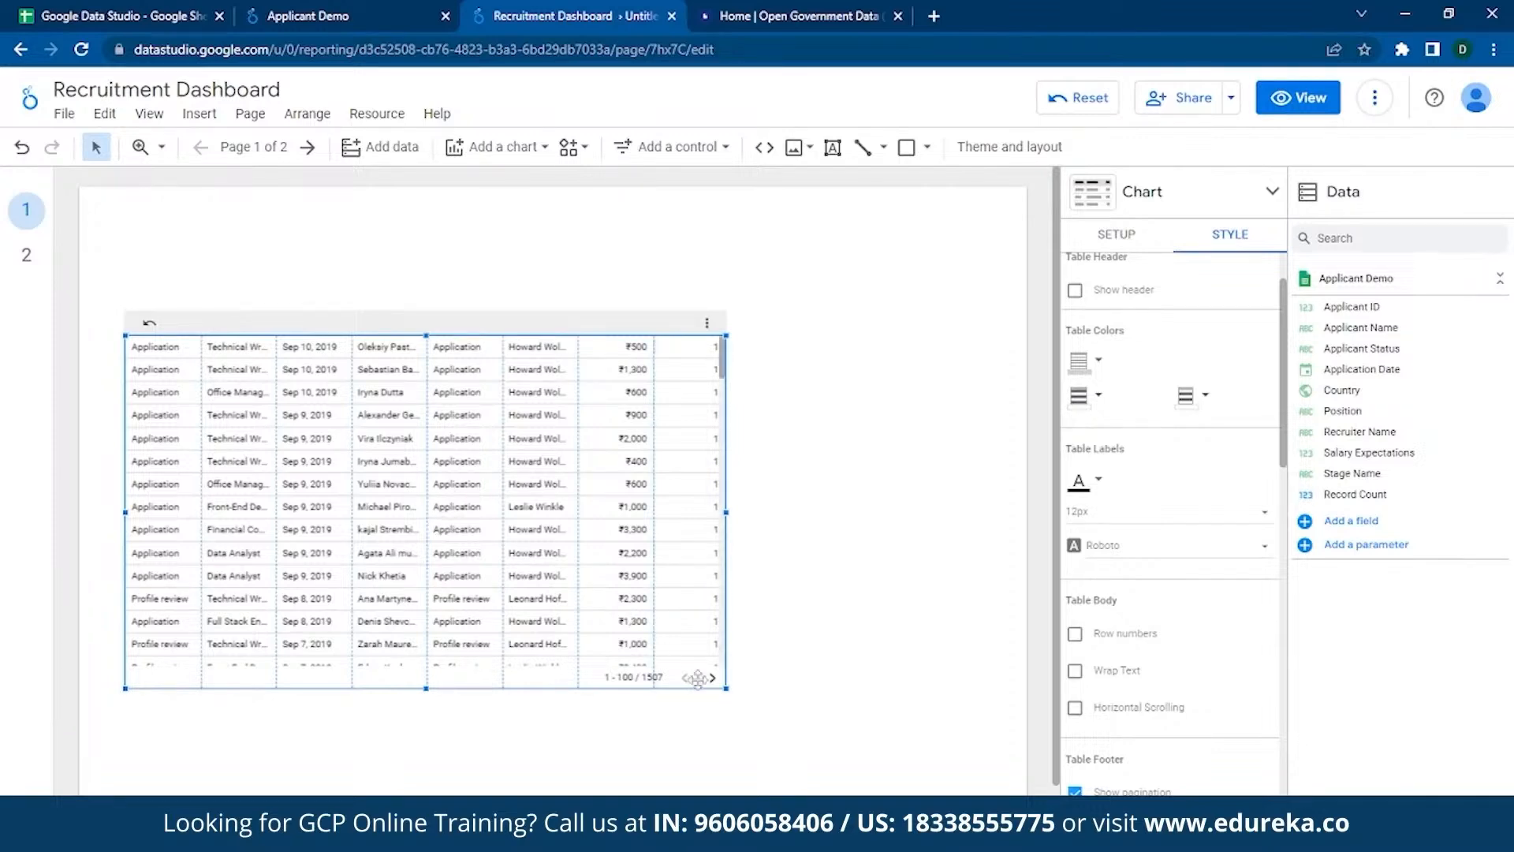
- Shrink the applicant table to make room and add a table with heatmap to the page
drag(726, 688, 350, 522)
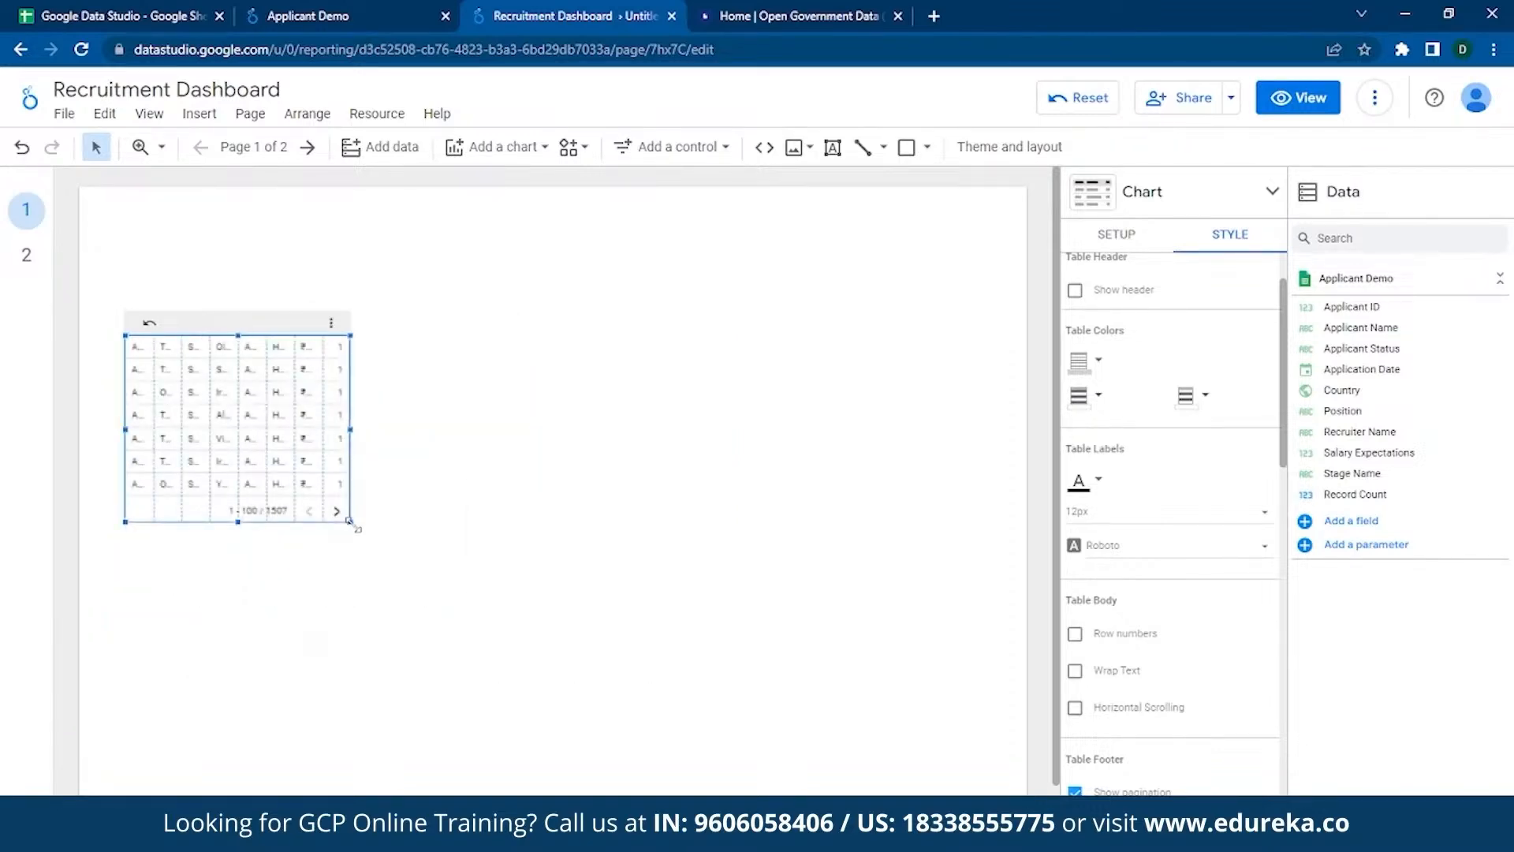
click(502, 148)
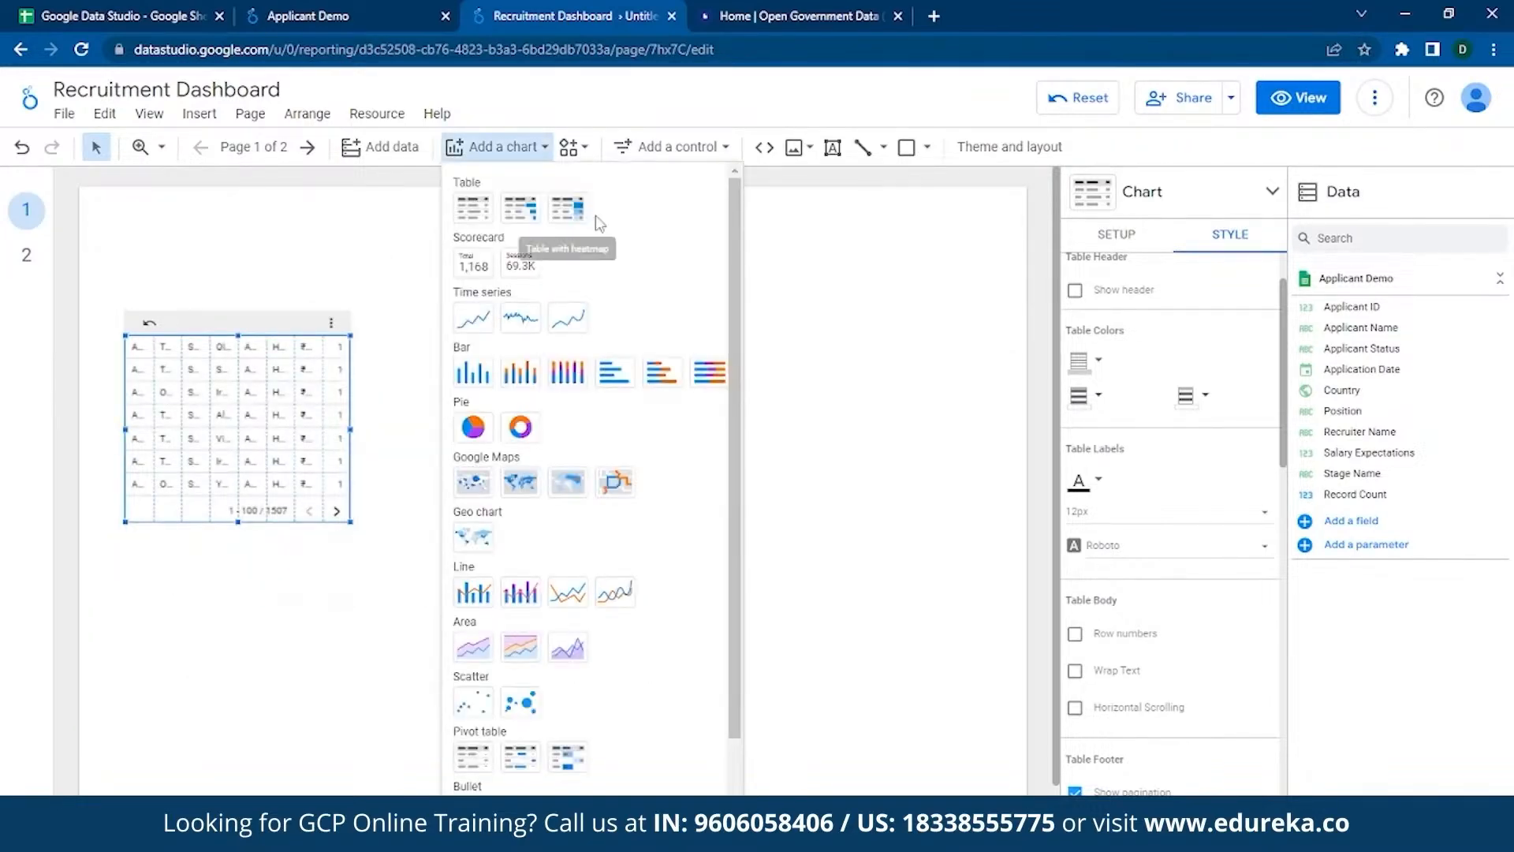
click(597, 218)
click(524, 313)
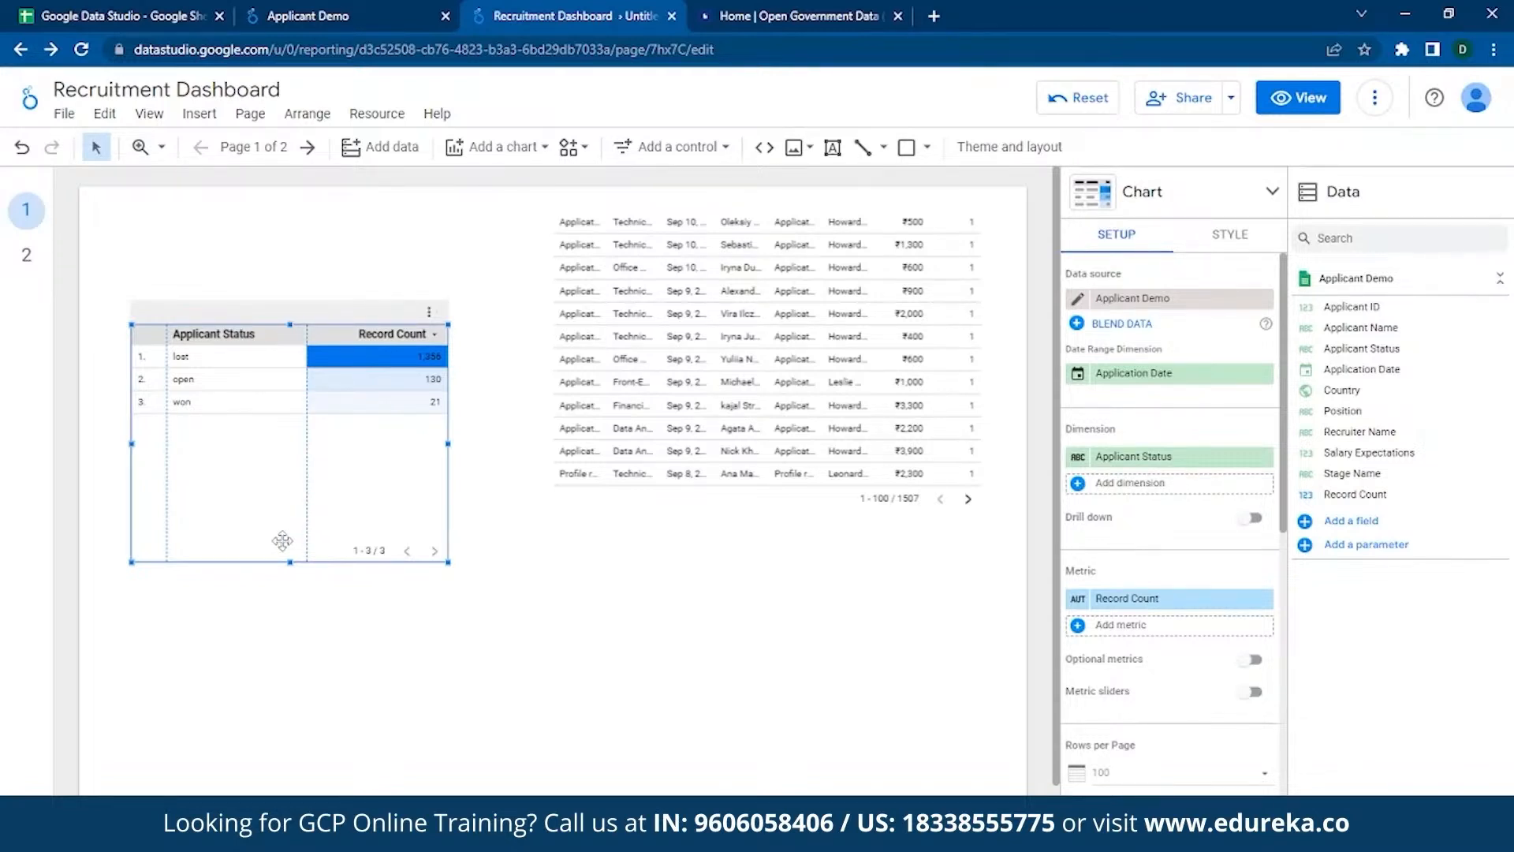
- Change the heatmap table's dimension to Position
click(1151, 461)
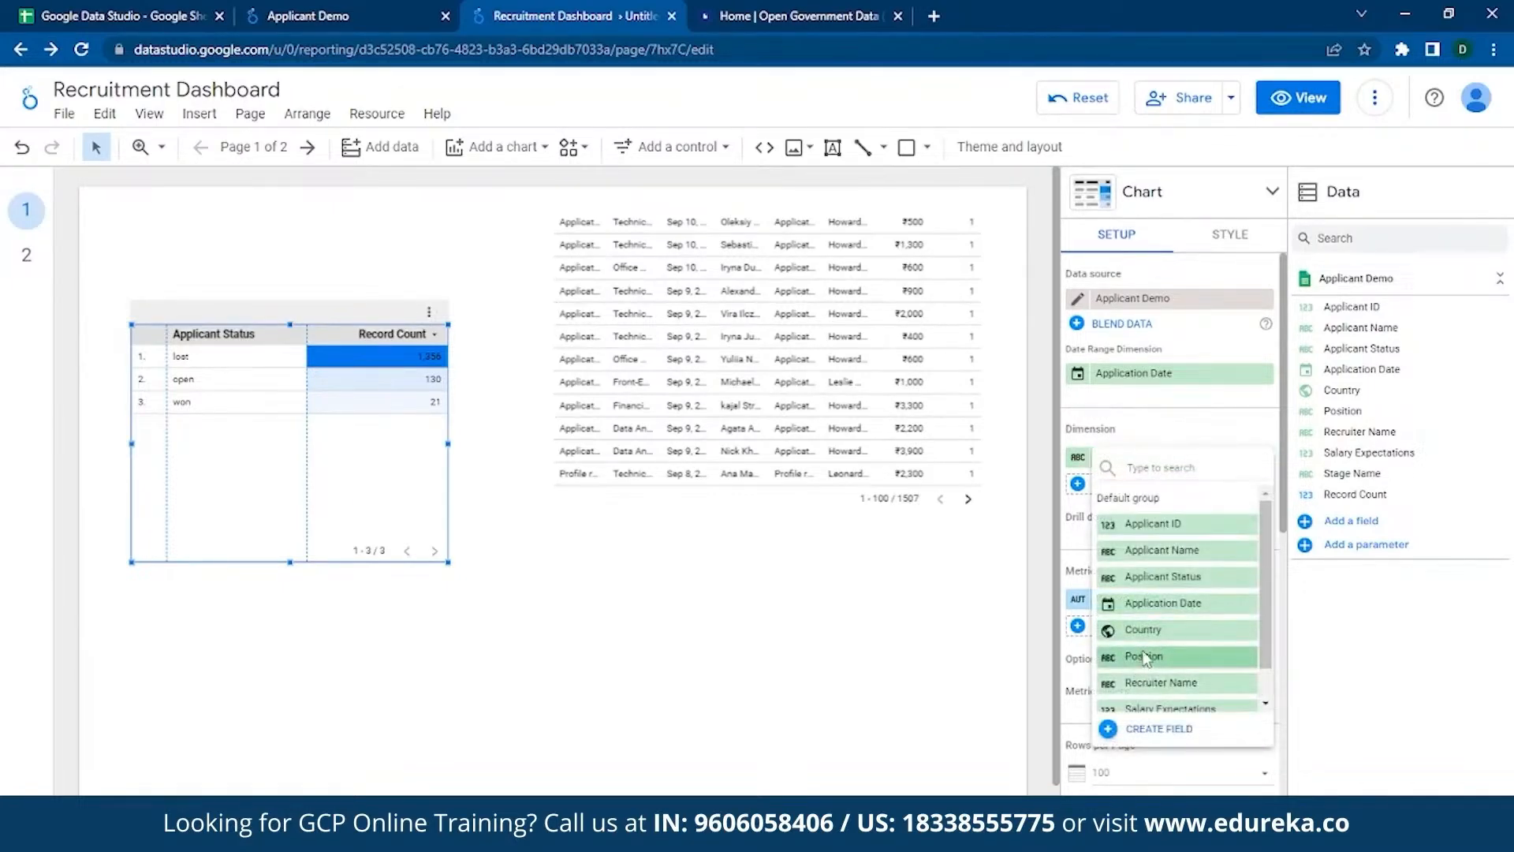
click(1143, 660)
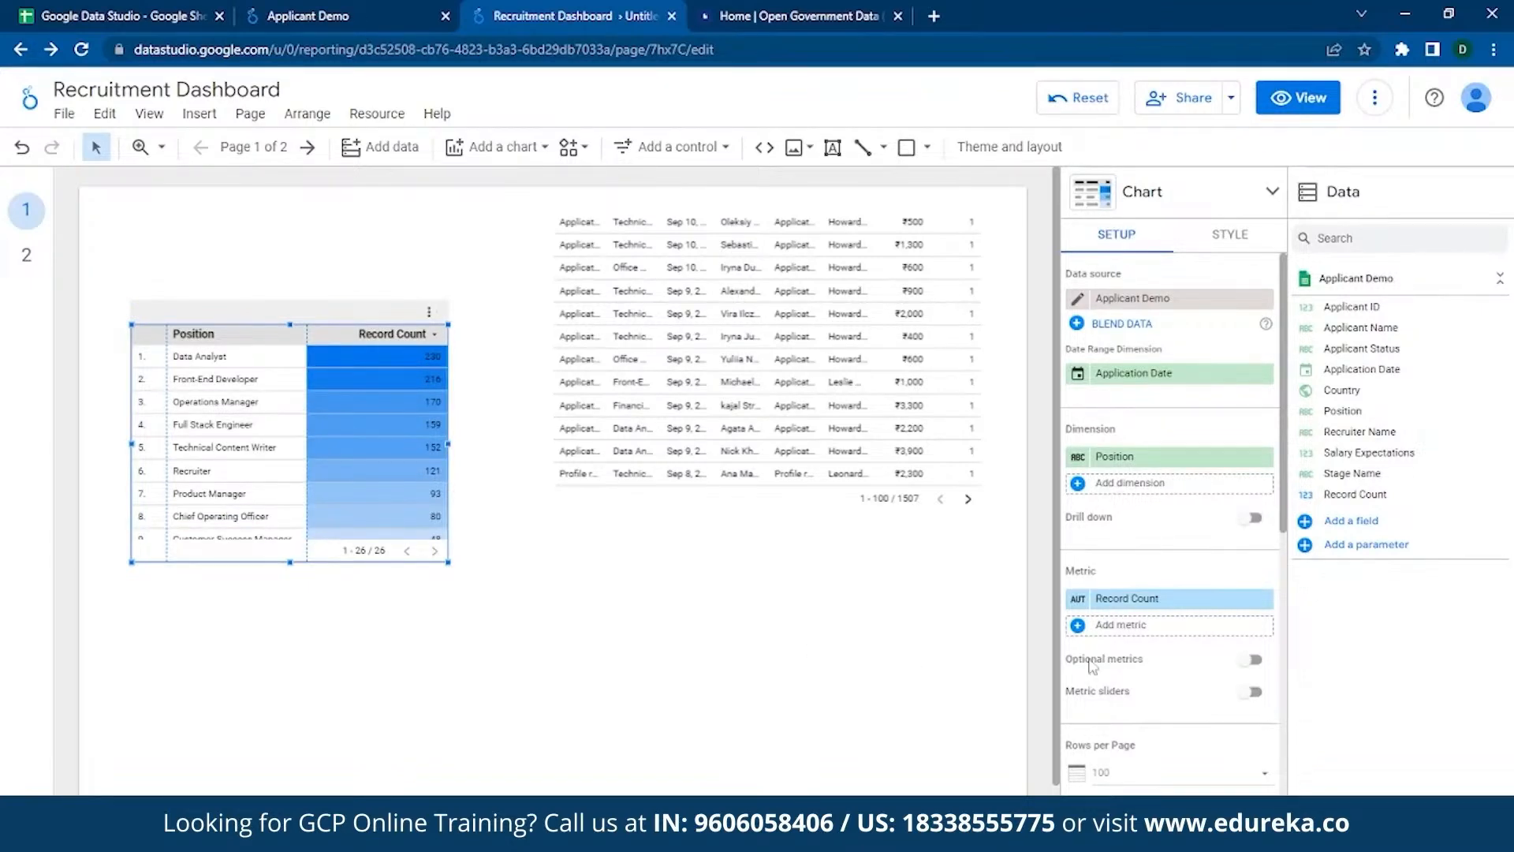
scroll(1093, 667, down, 5)
scroll(1151, 661, up, 5)
- Rename the heatmap table's Record Count metric as Average
click(1101, 599)
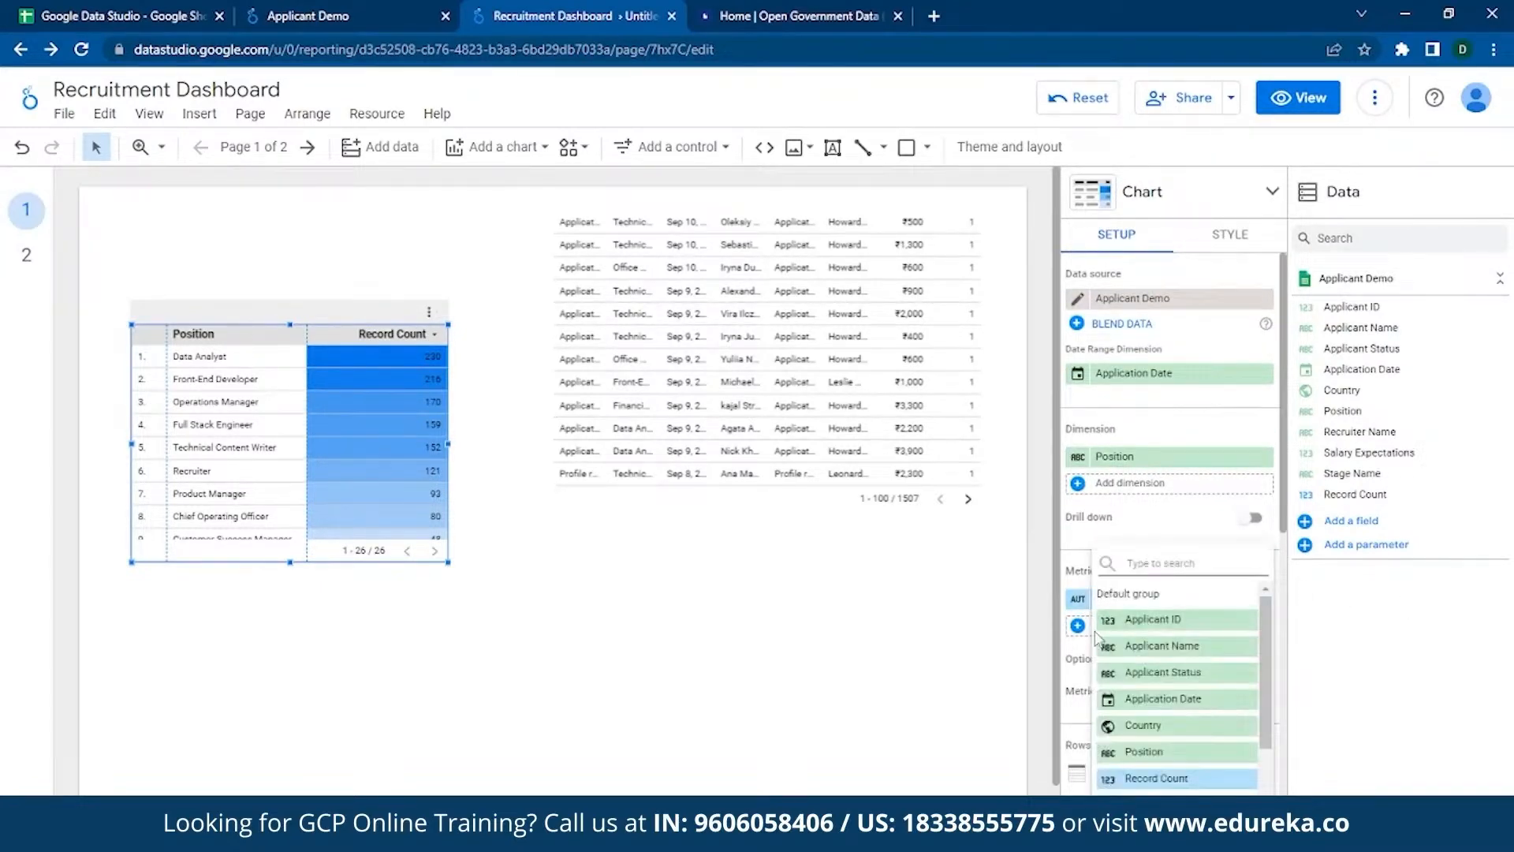
click(1078, 598)
click(1078, 598)
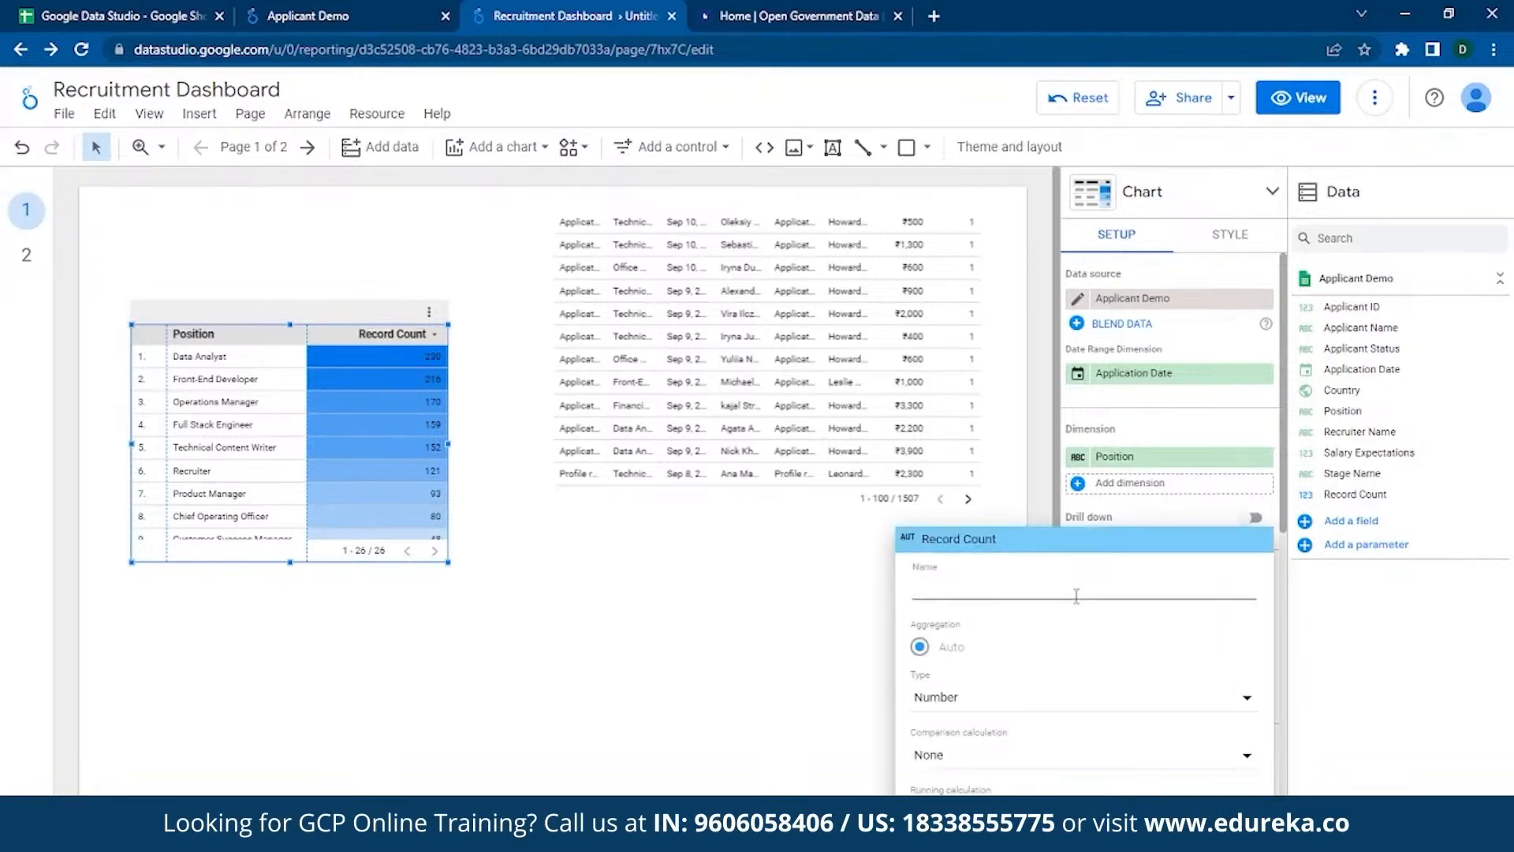
text(Average)
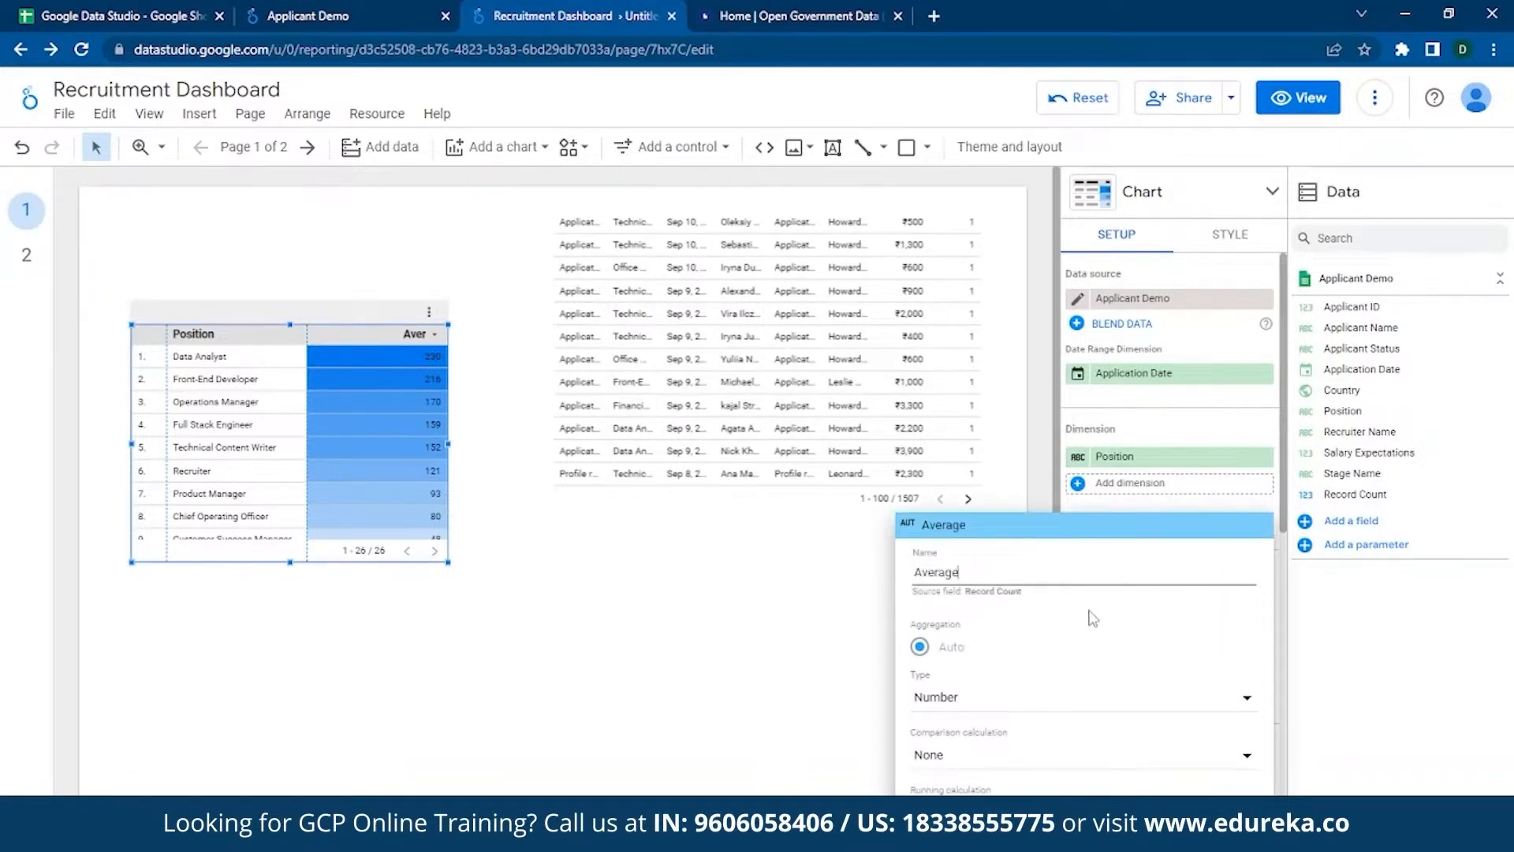
click(798, 643)
- Add Salary Expectations as a second metric of the heatmap table, aggregated by median and named Median
click(1108, 627)
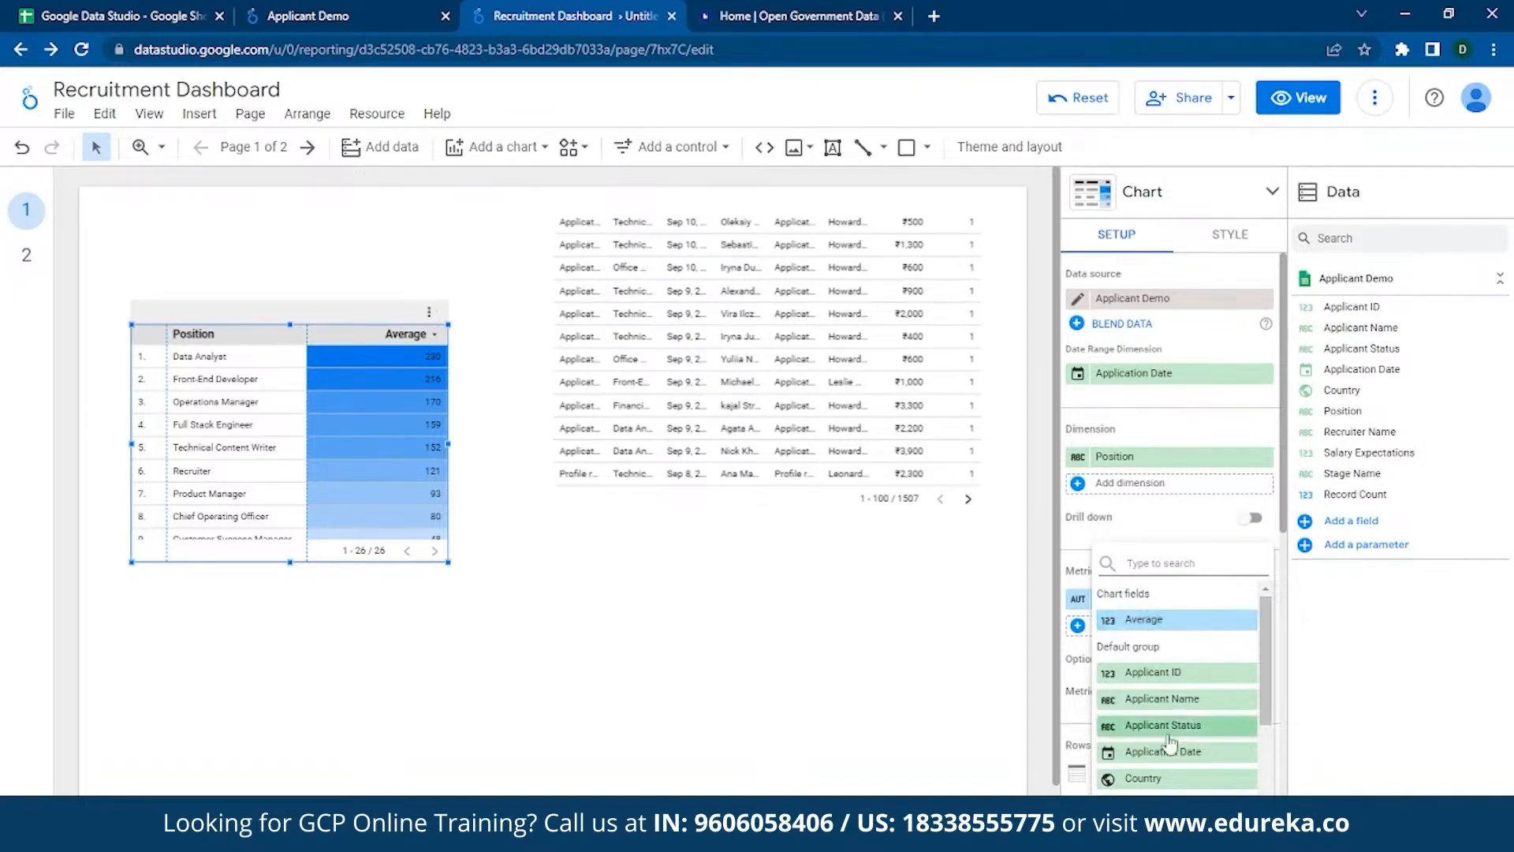
scroll(1175, 734, down, 3)
click(1167, 783)
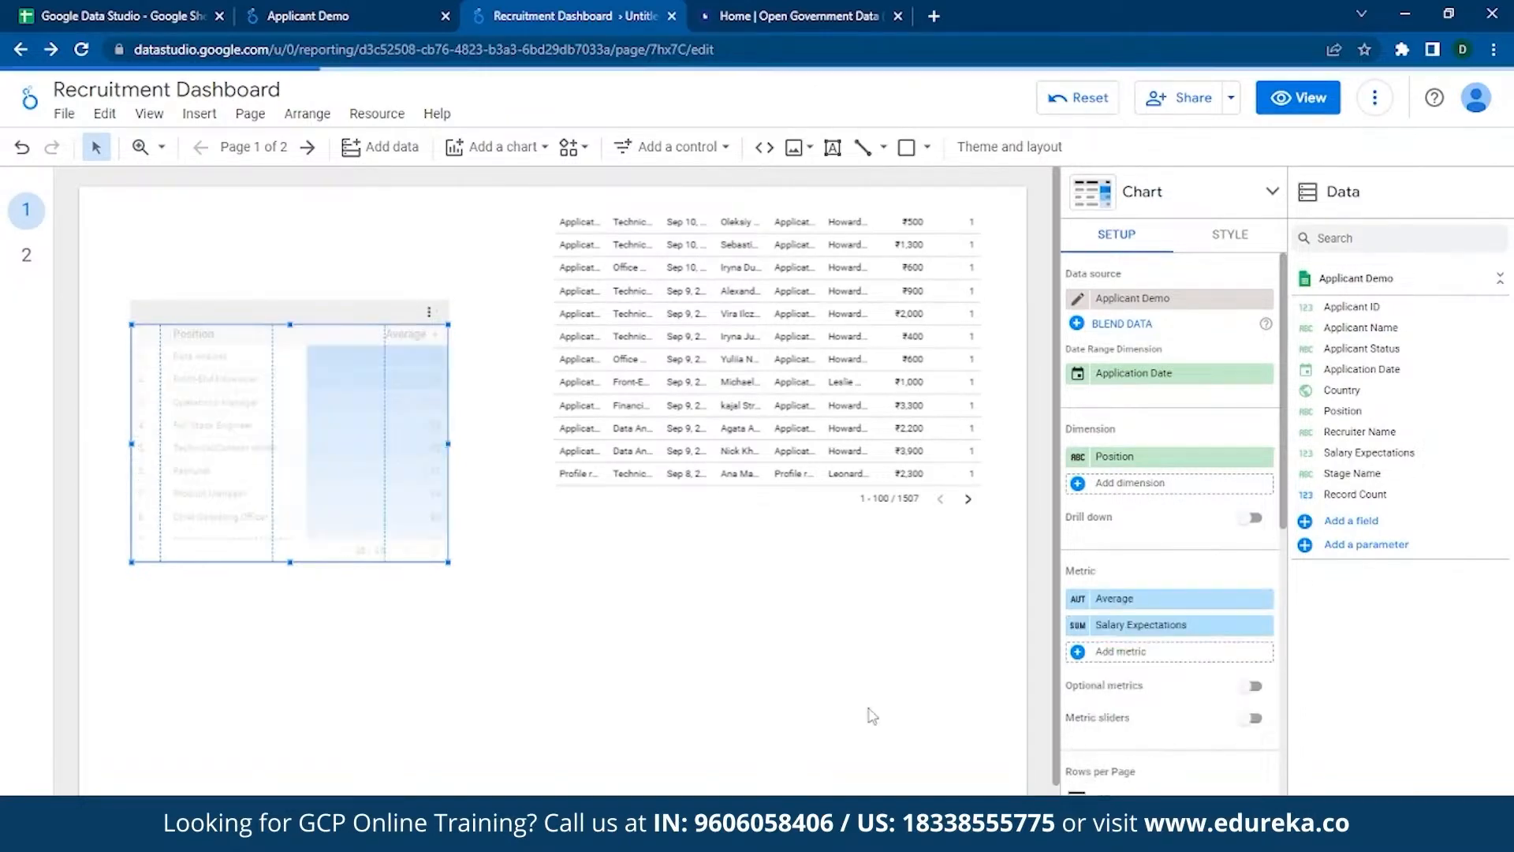
click(1086, 625)
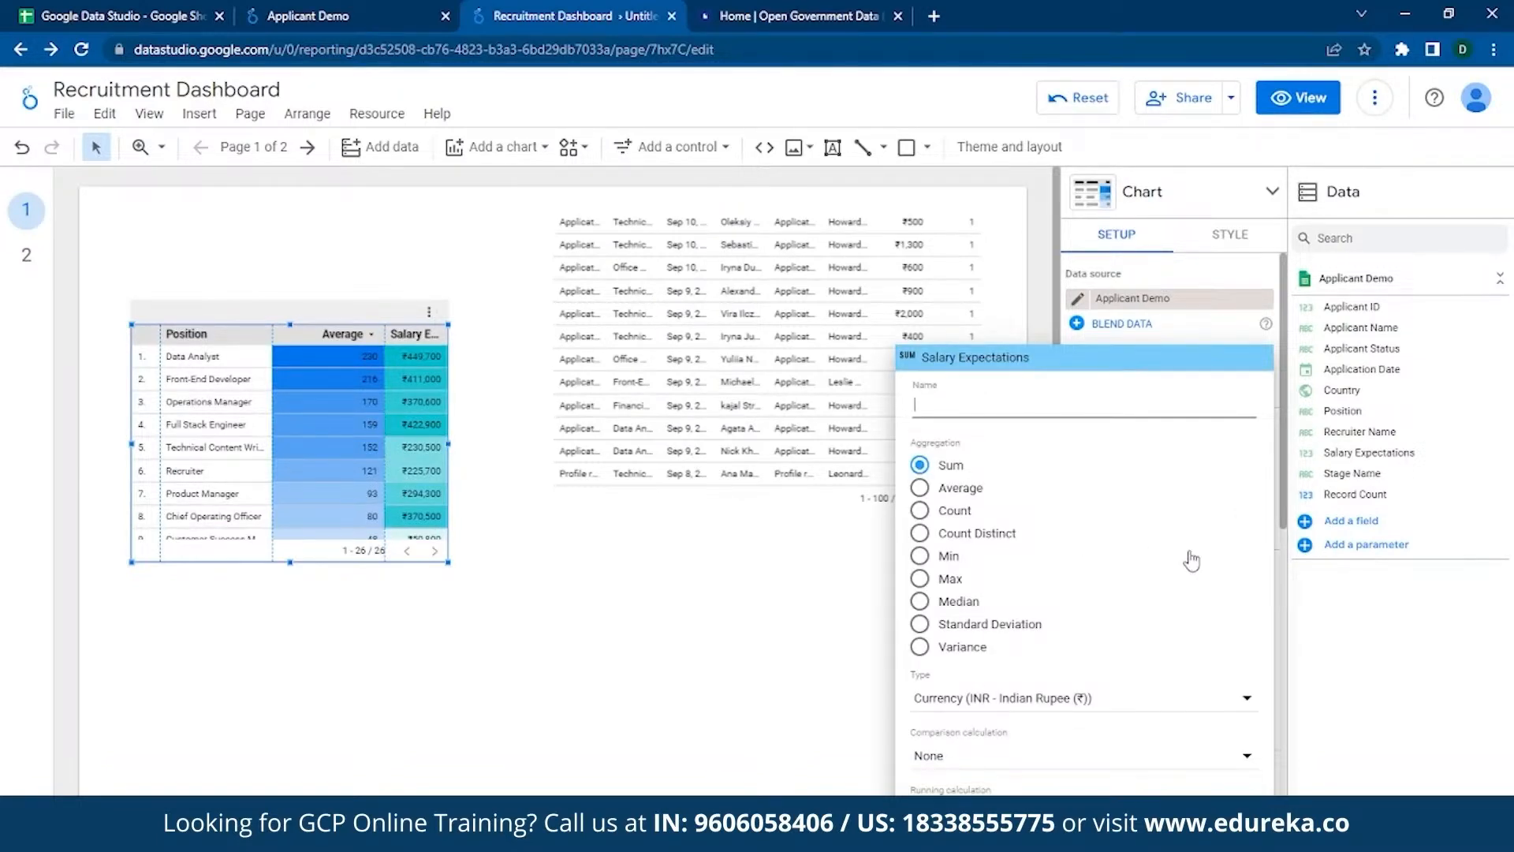
click(921, 601)
click(979, 404)
text(Median)
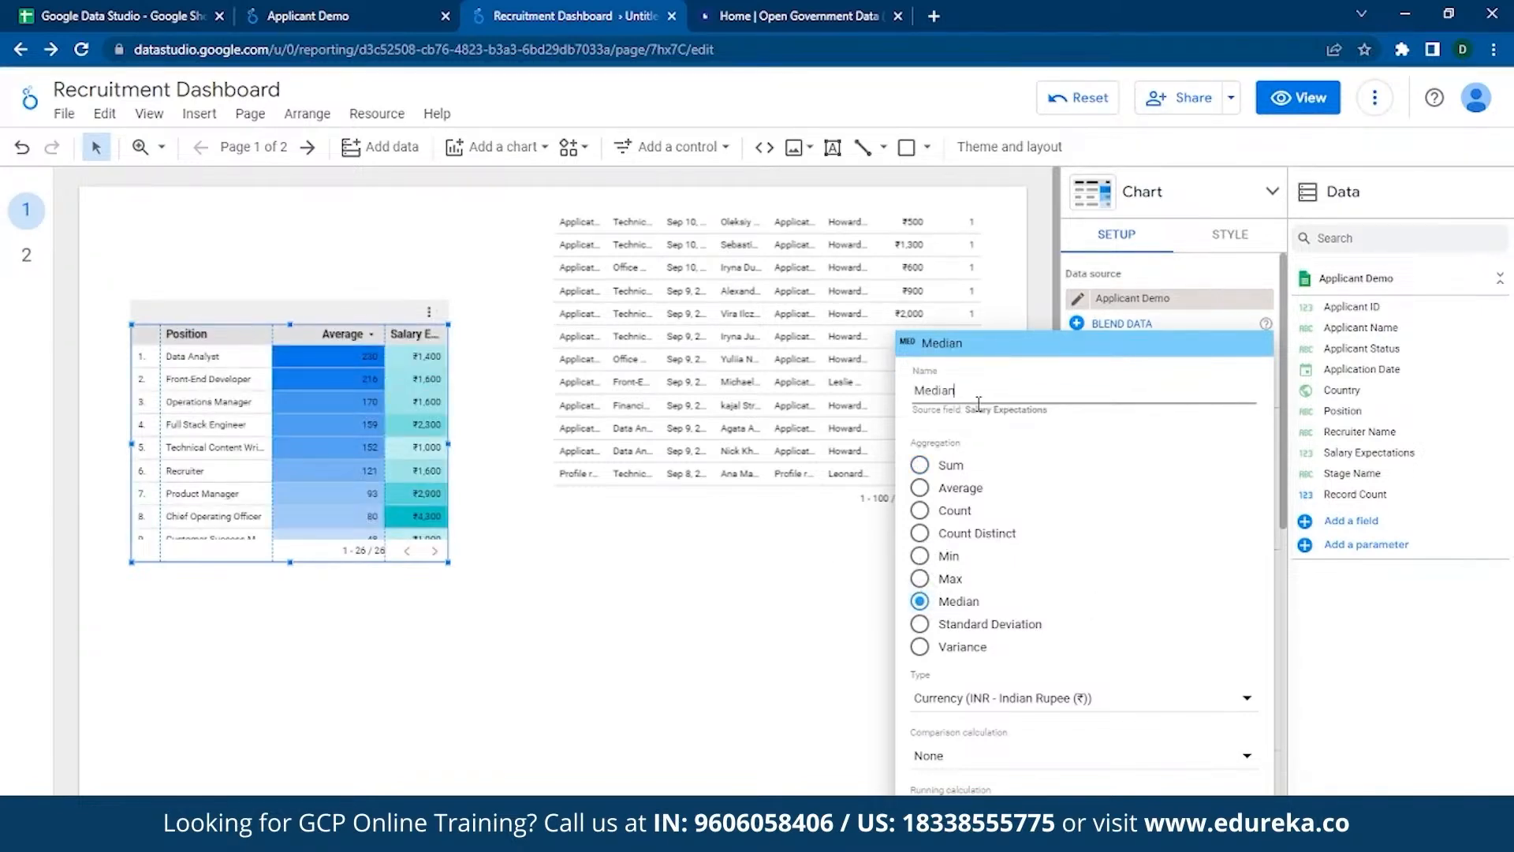
key(Return)
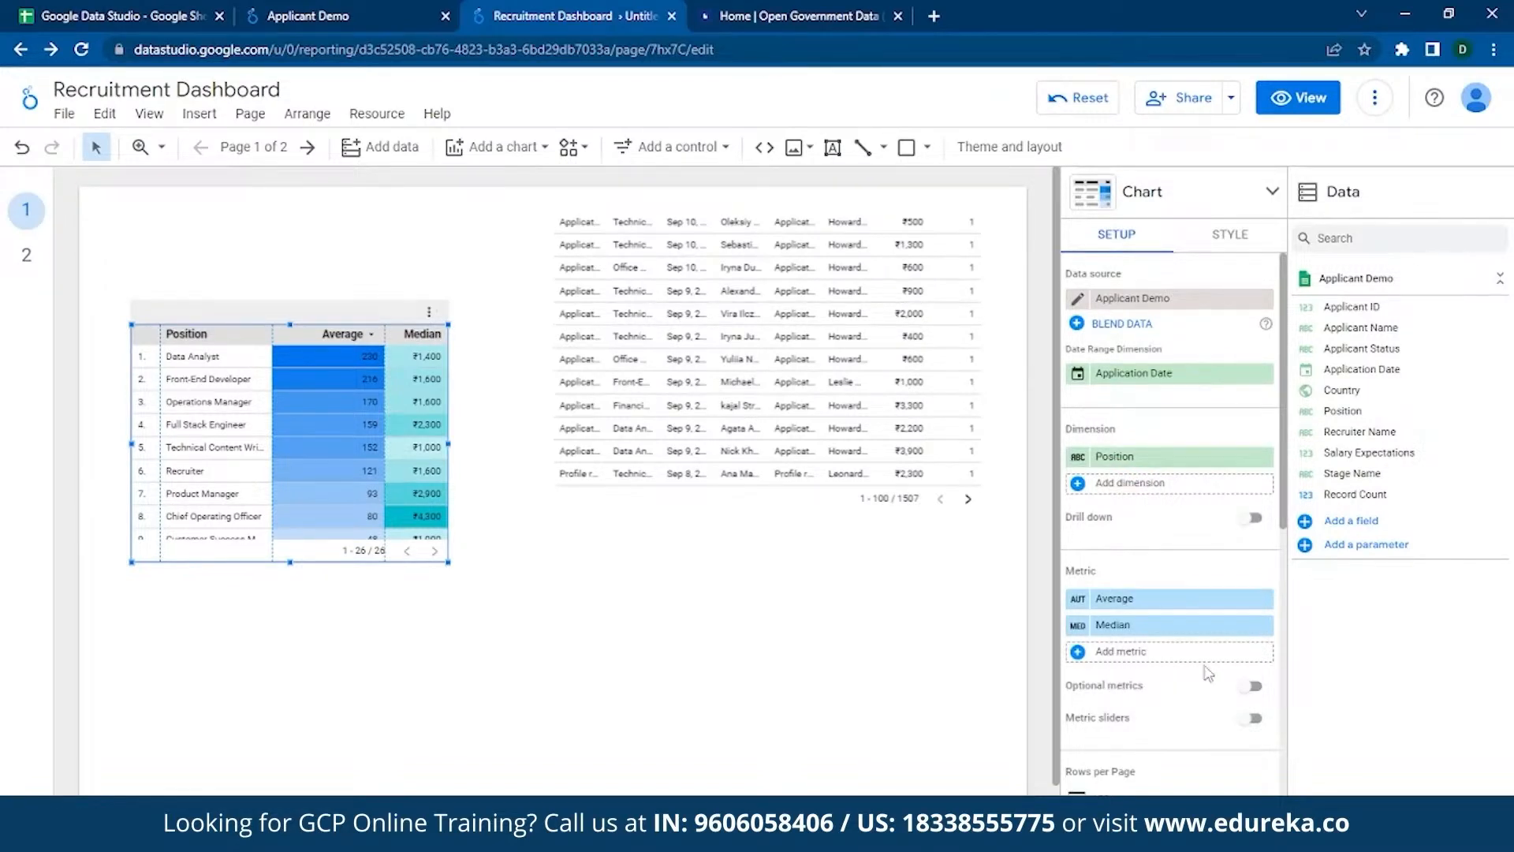
- Add Salary Expectations as a third metric of the heatmap table, with Max aggregation and the name Min
click(1173, 656)
click(1084, 653)
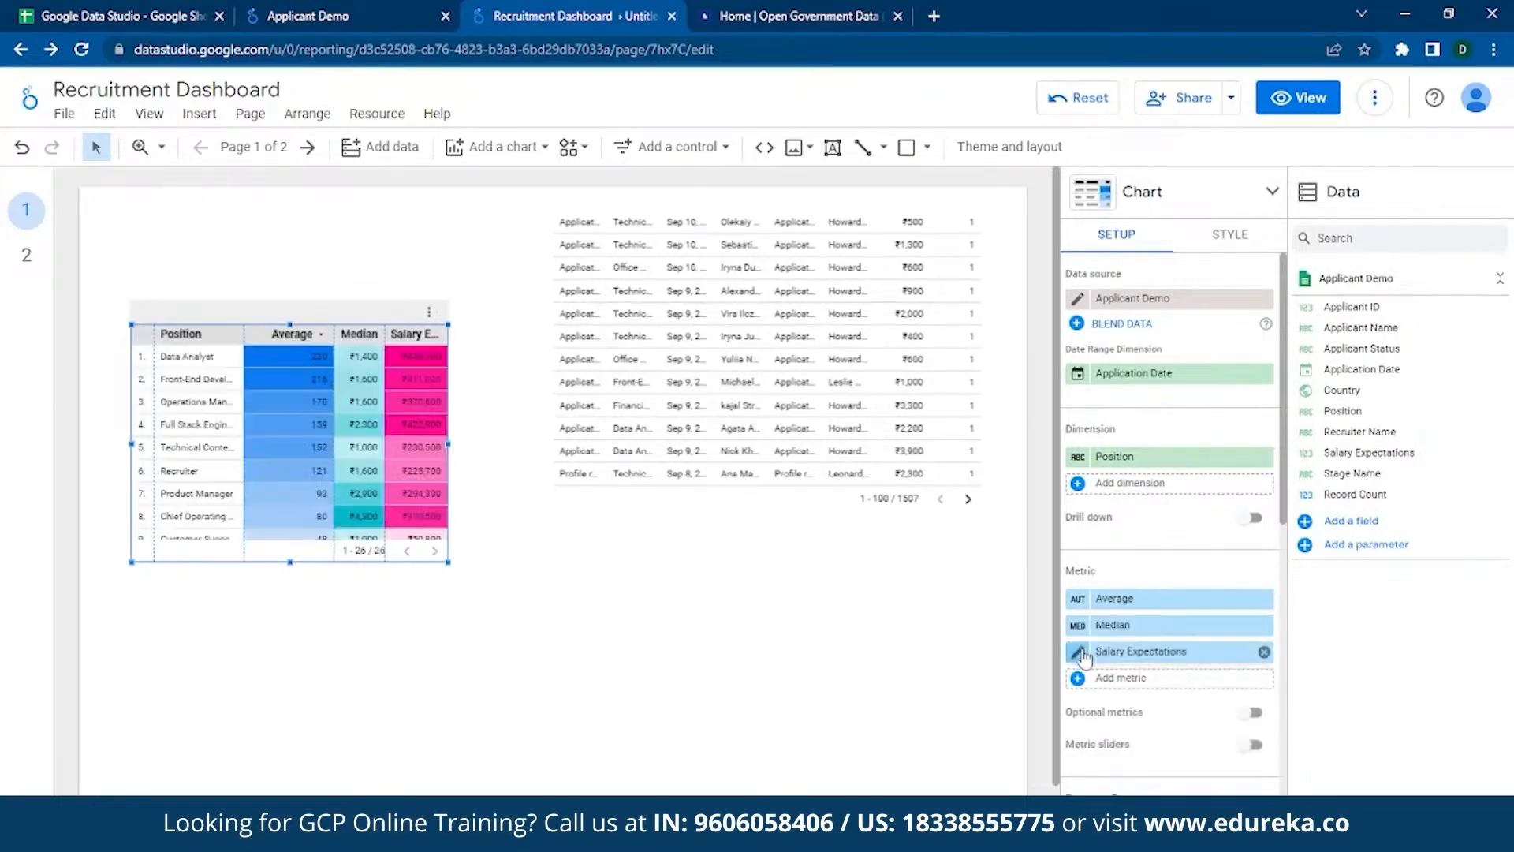
click(1078, 651)
click(920, 578)
click(945, 404)
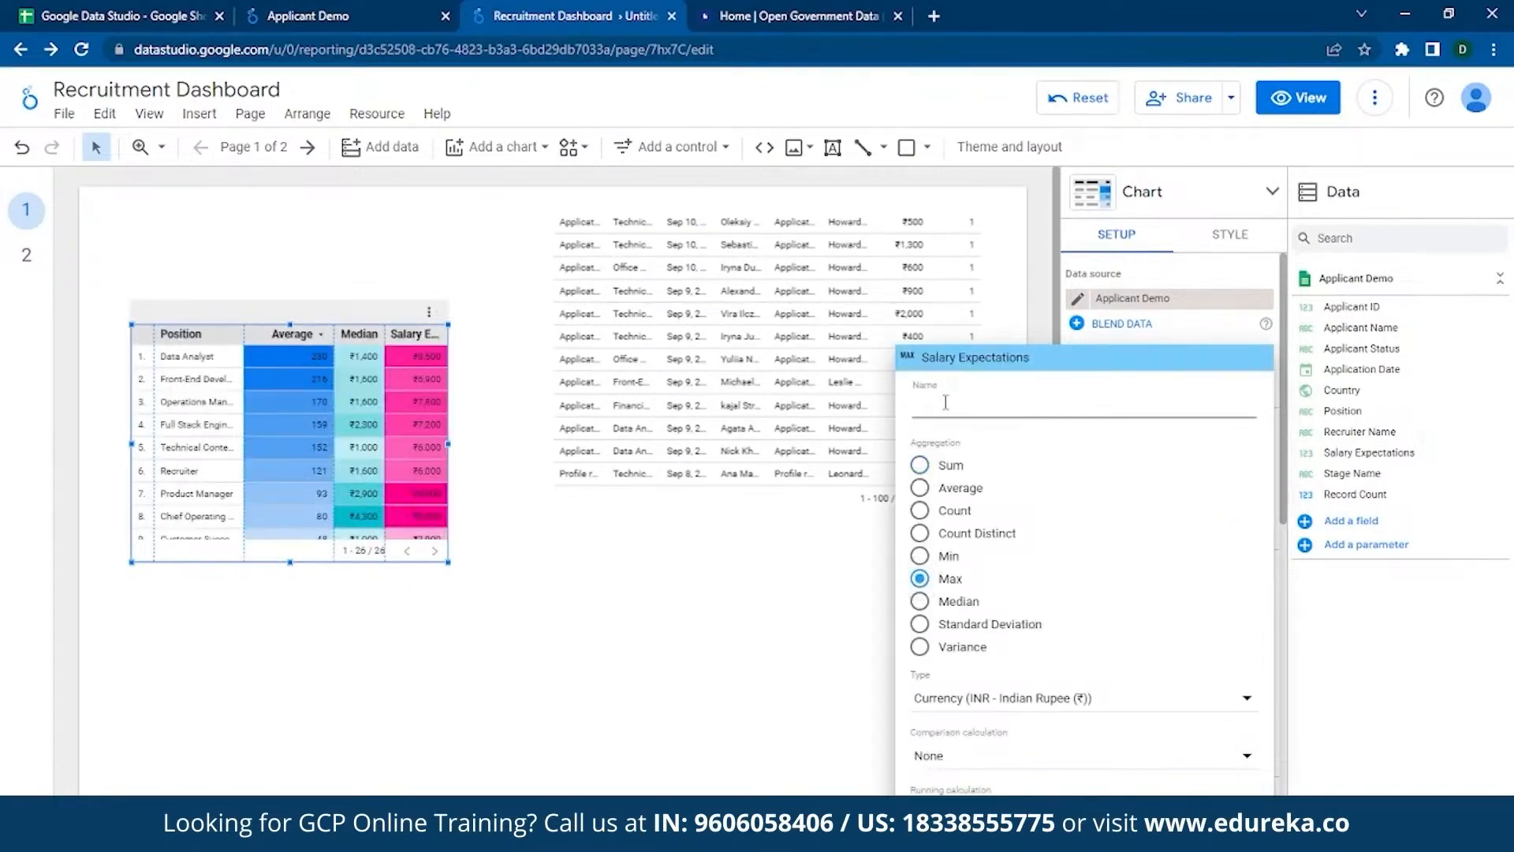
text(Min)
key(Return)
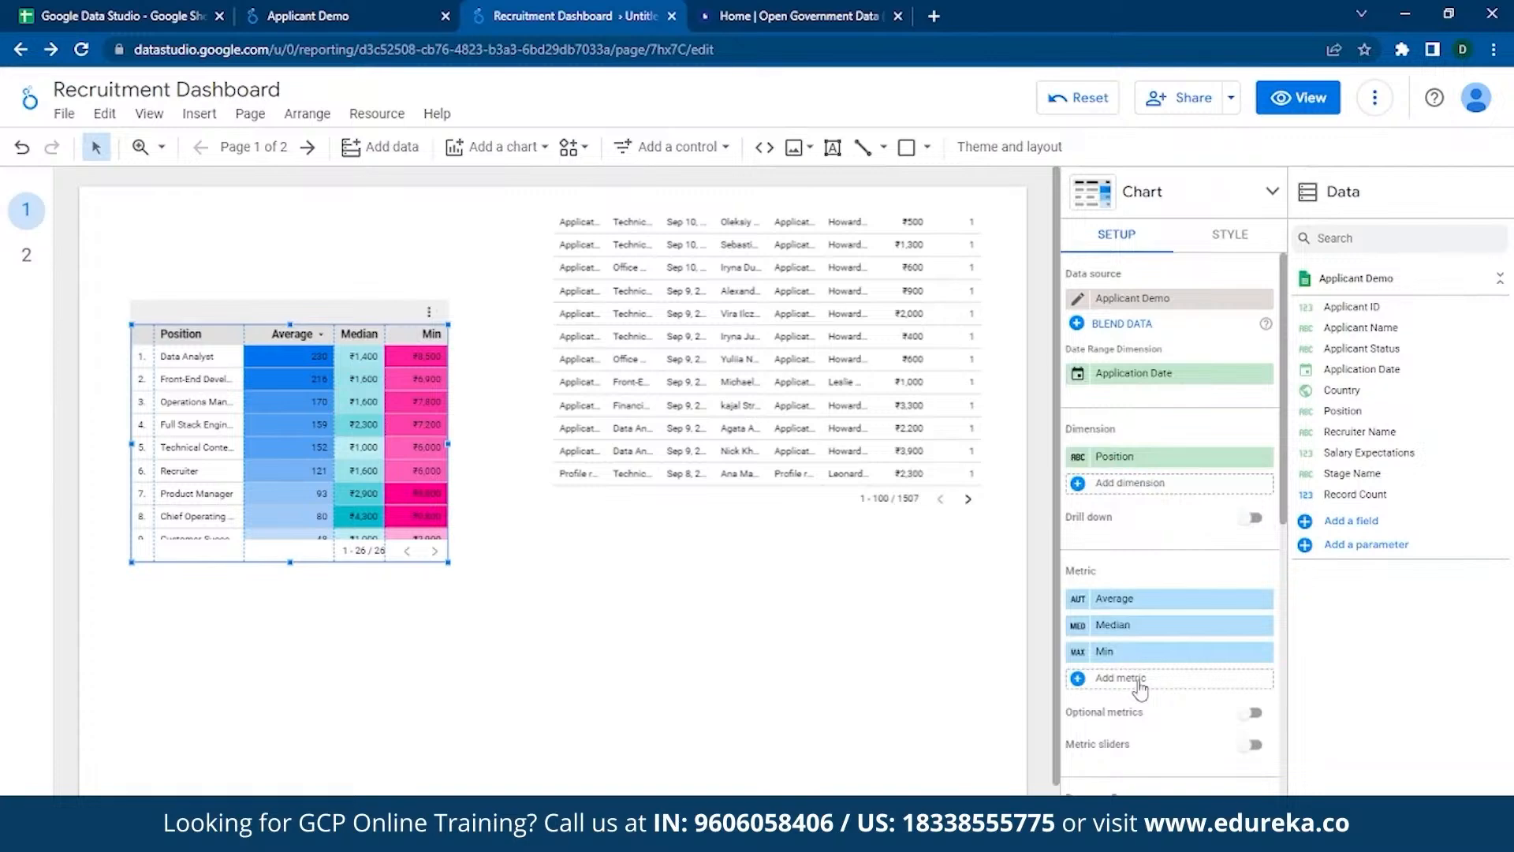
- Add Salary Expectations as a fourth metric aggregated by Max, and switch the Min metric's aggregation to Min
click(1140, 683)
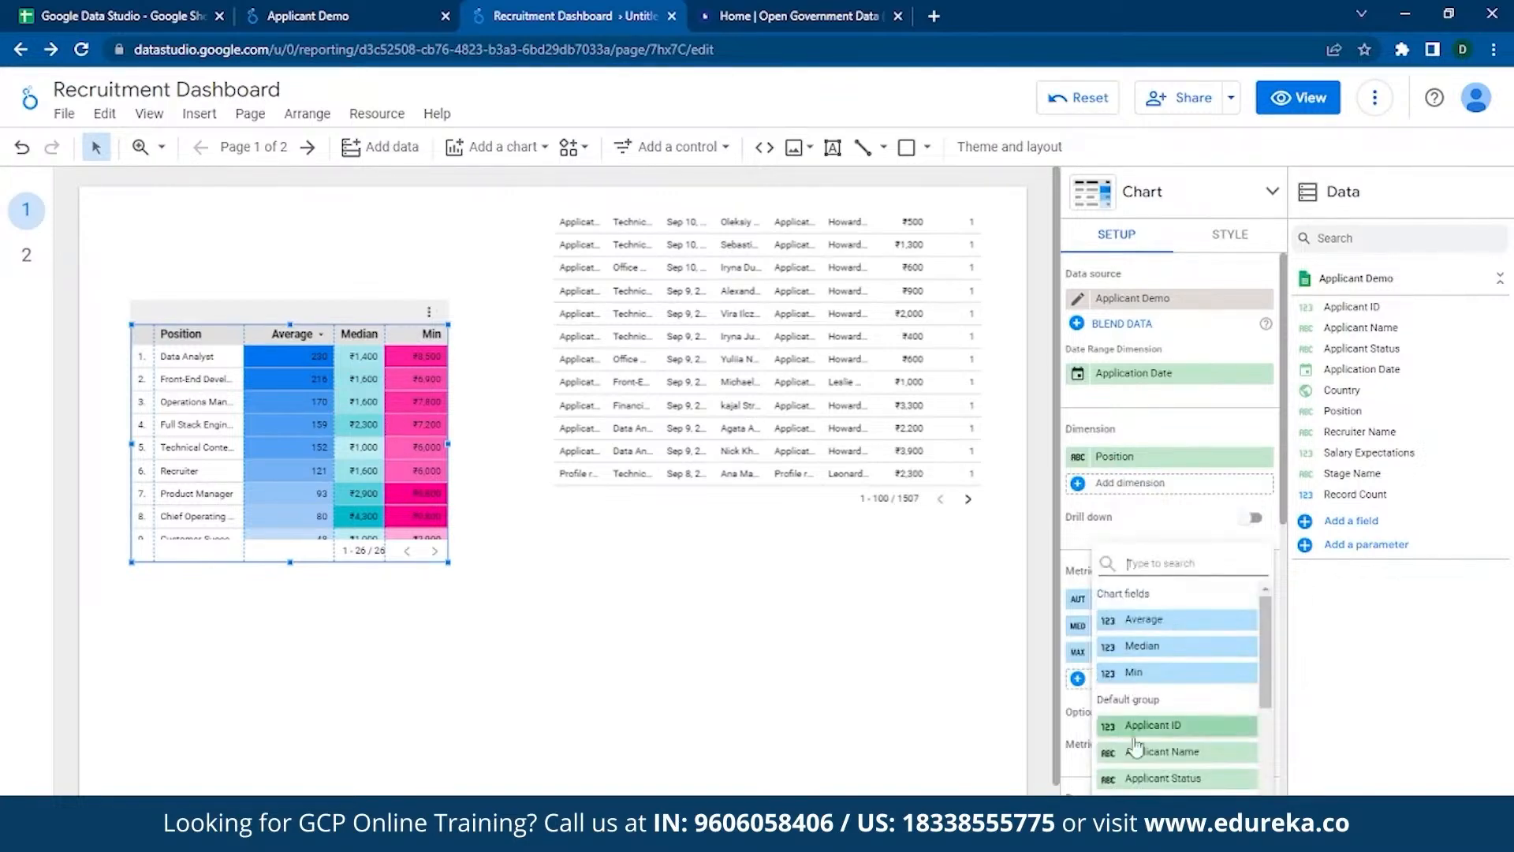
scroll(1144, 710, down, 3)
click(1160, 741)
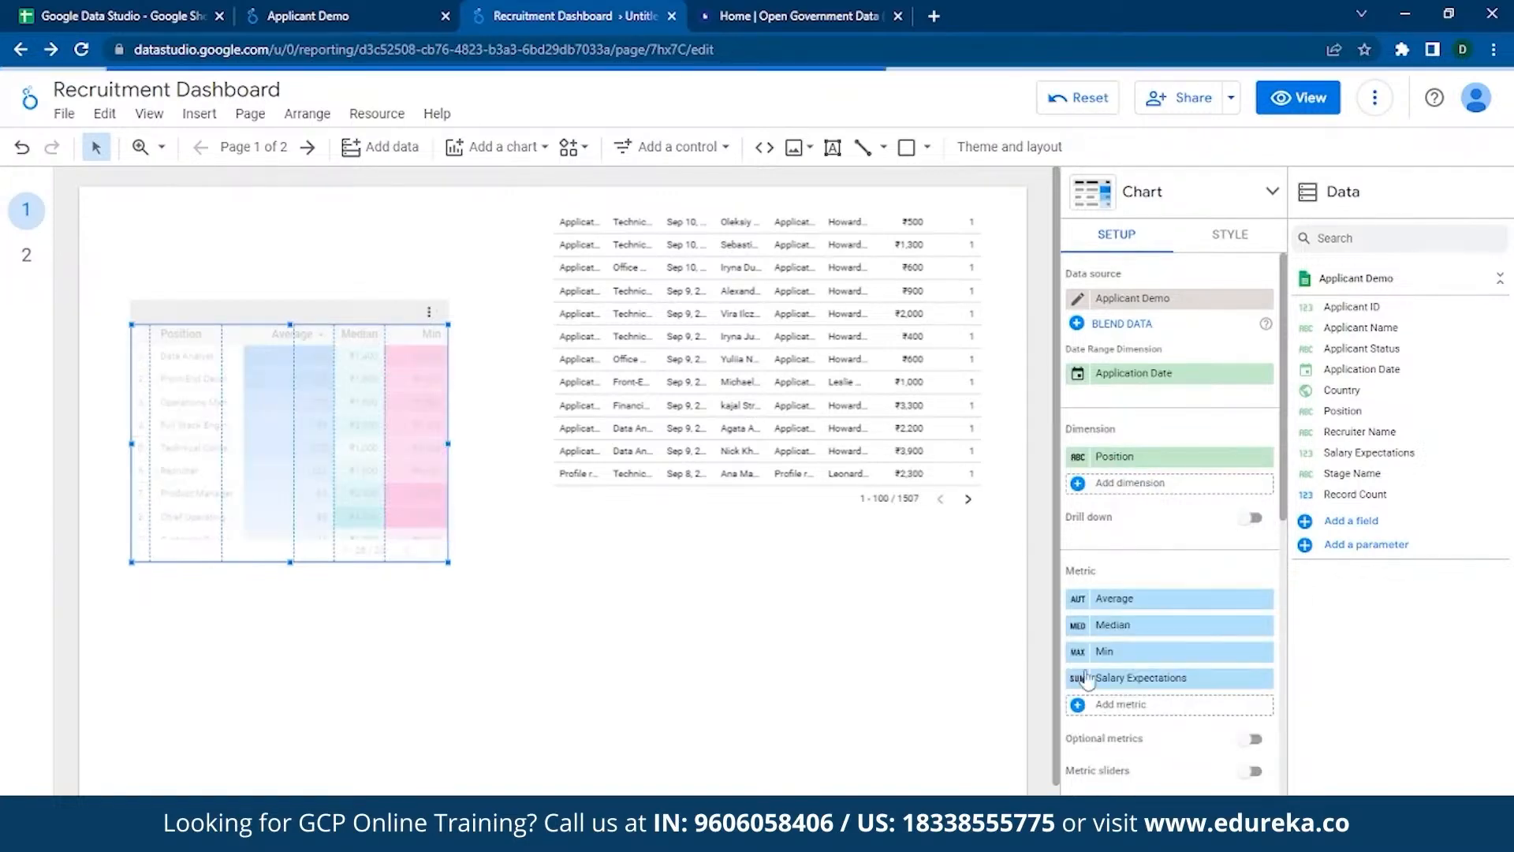
click(1079, 677)
click(919, 578)
key(Return)
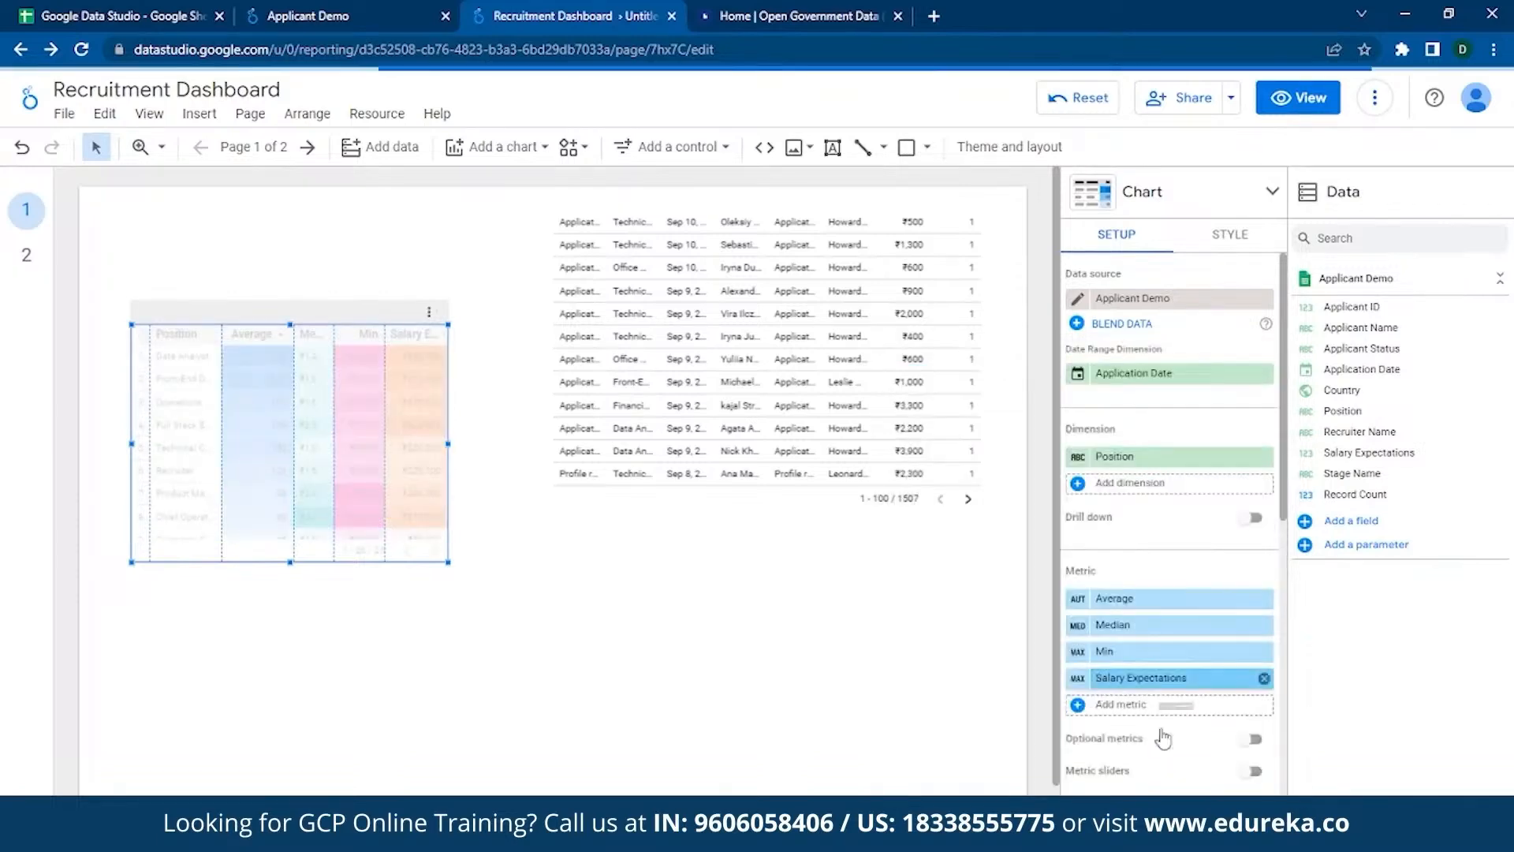
click(1080, 650)
click(921, 557)
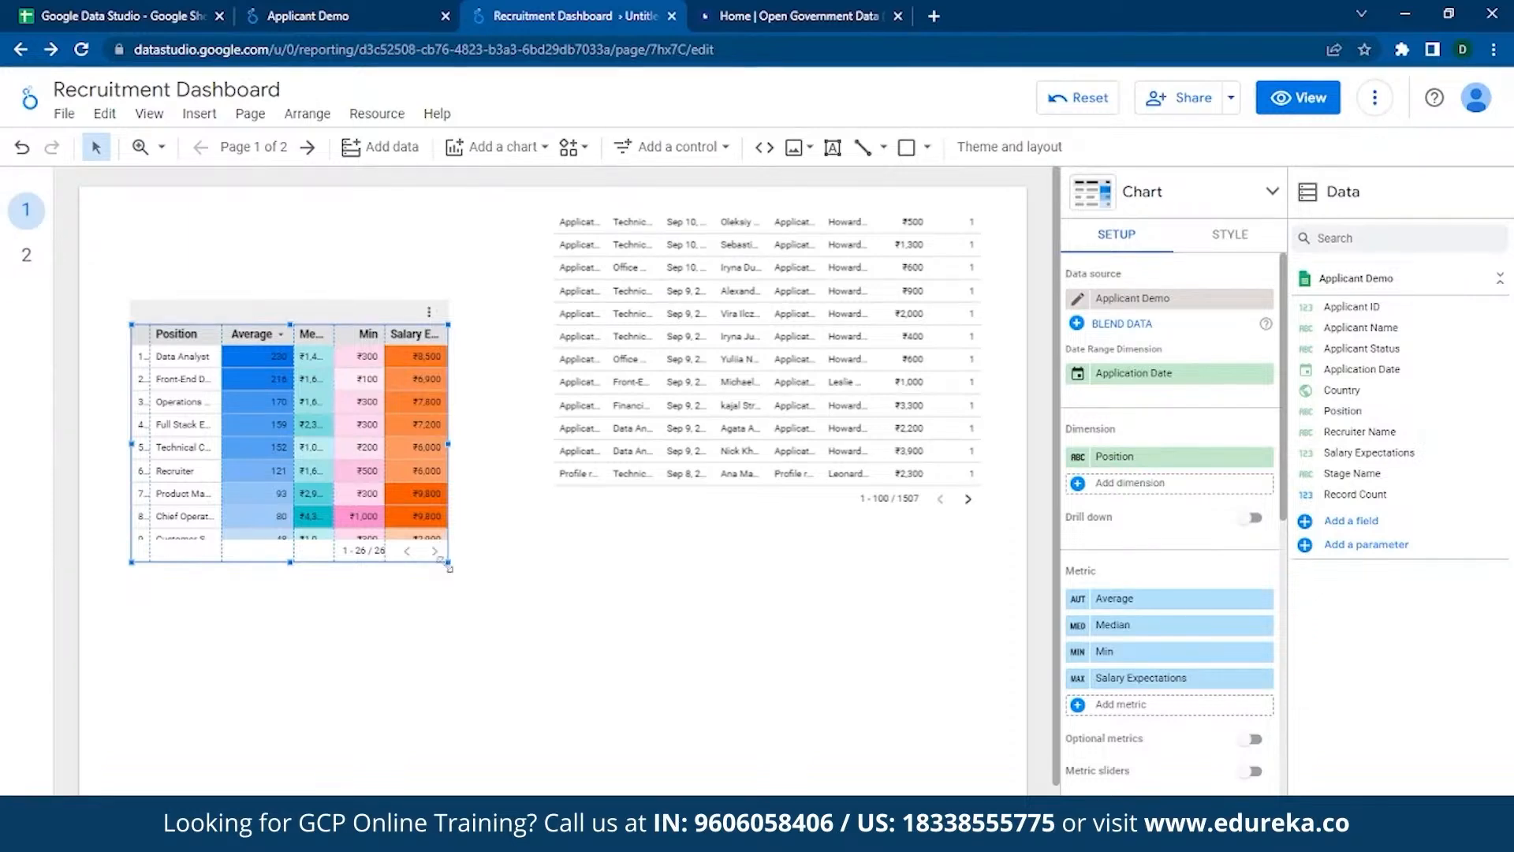
- Enlarge the heatmap table slightly and reposition the applicant table lower on the page beside it
drag(448, 562, 473, 583)
drag(346, 339, 341, 298)
click(433, 632)
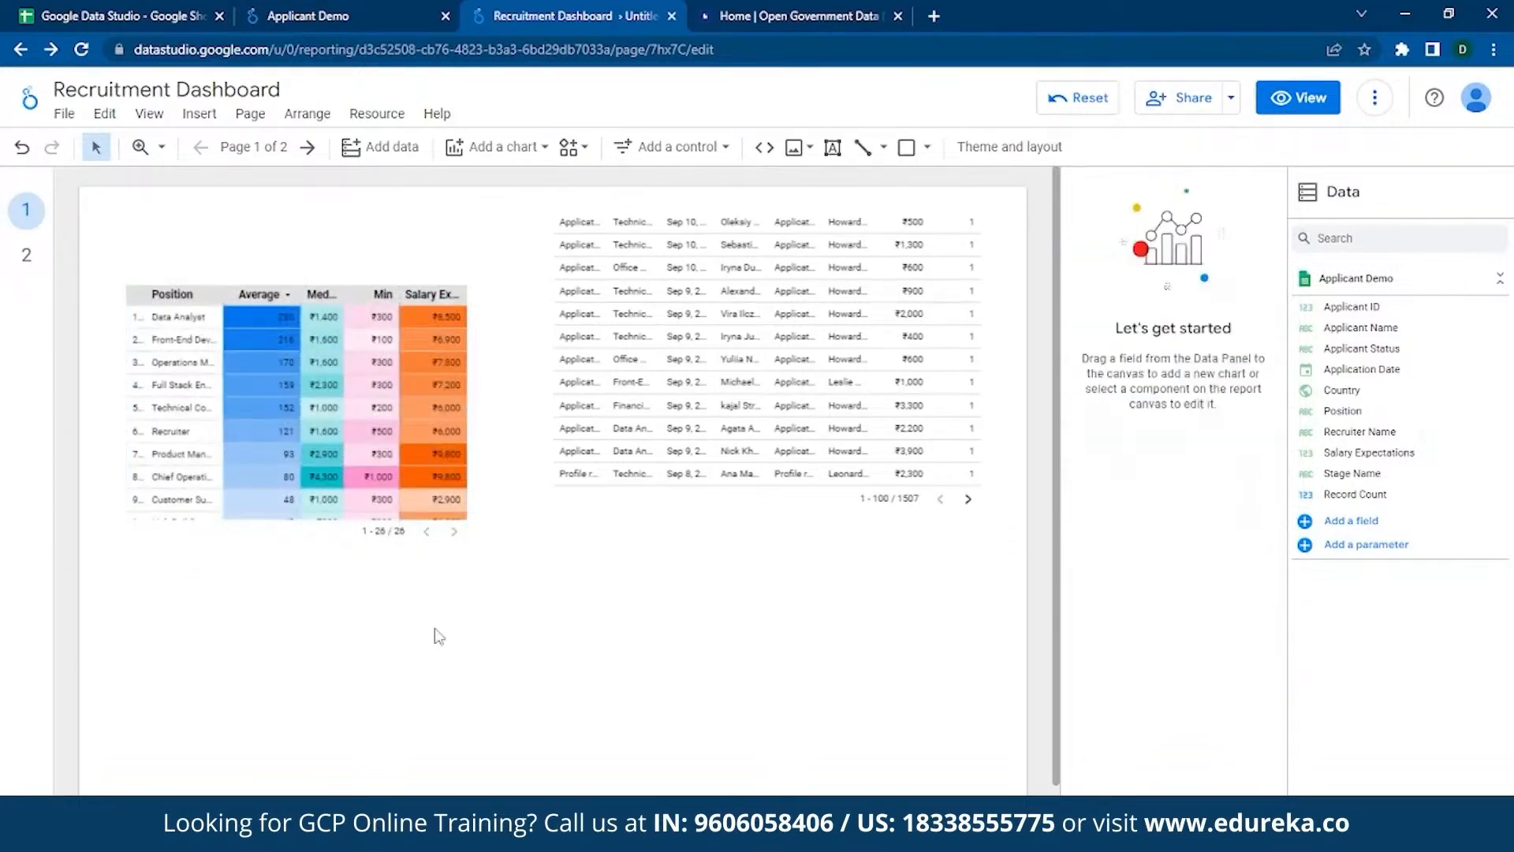
drag(311, 438, 280, 465)
click(772, 418)
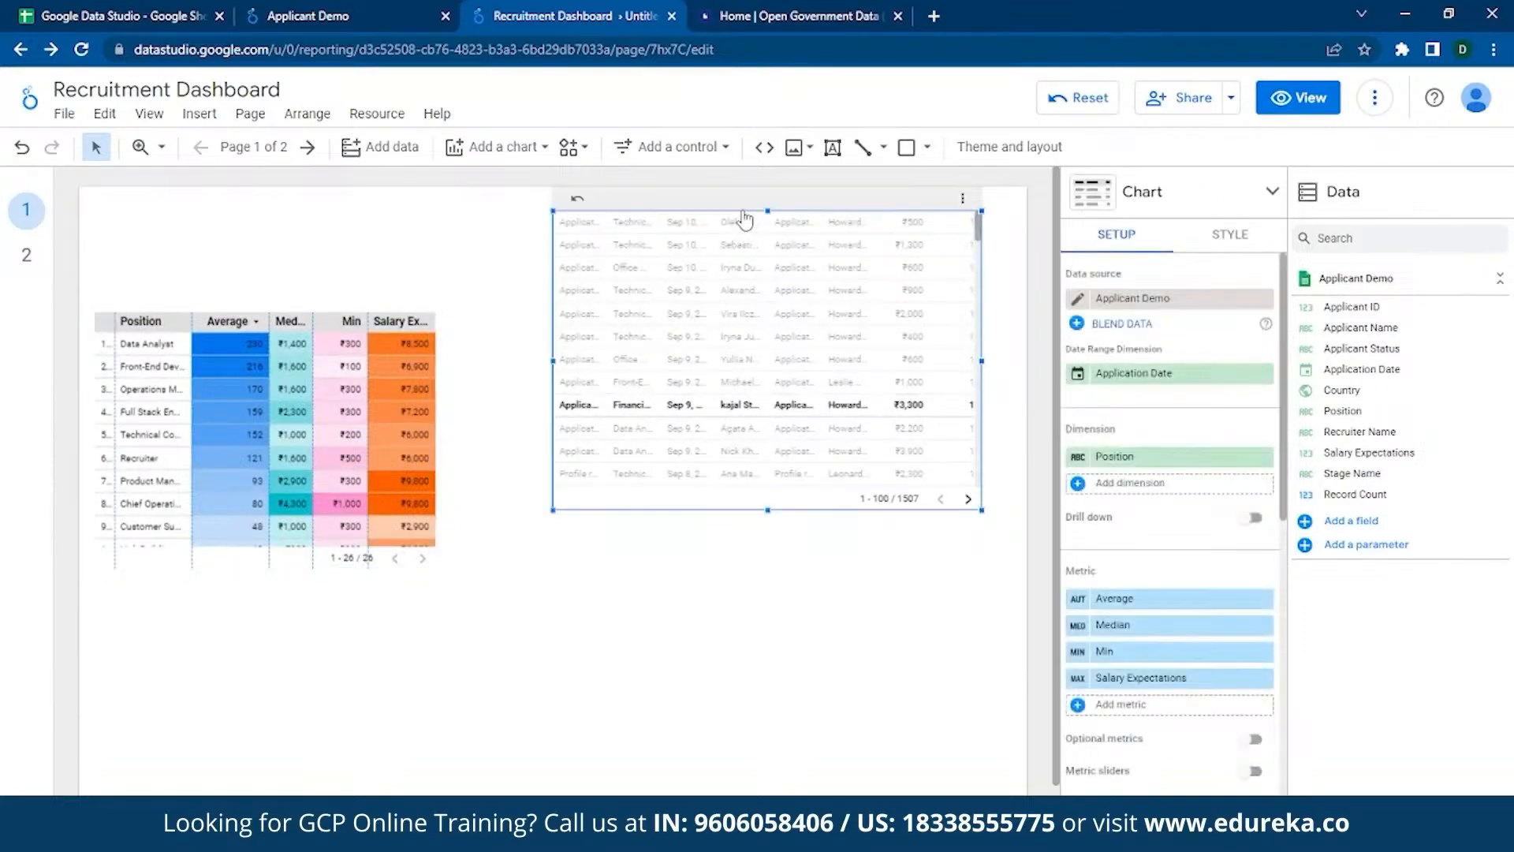
click(552, 321)
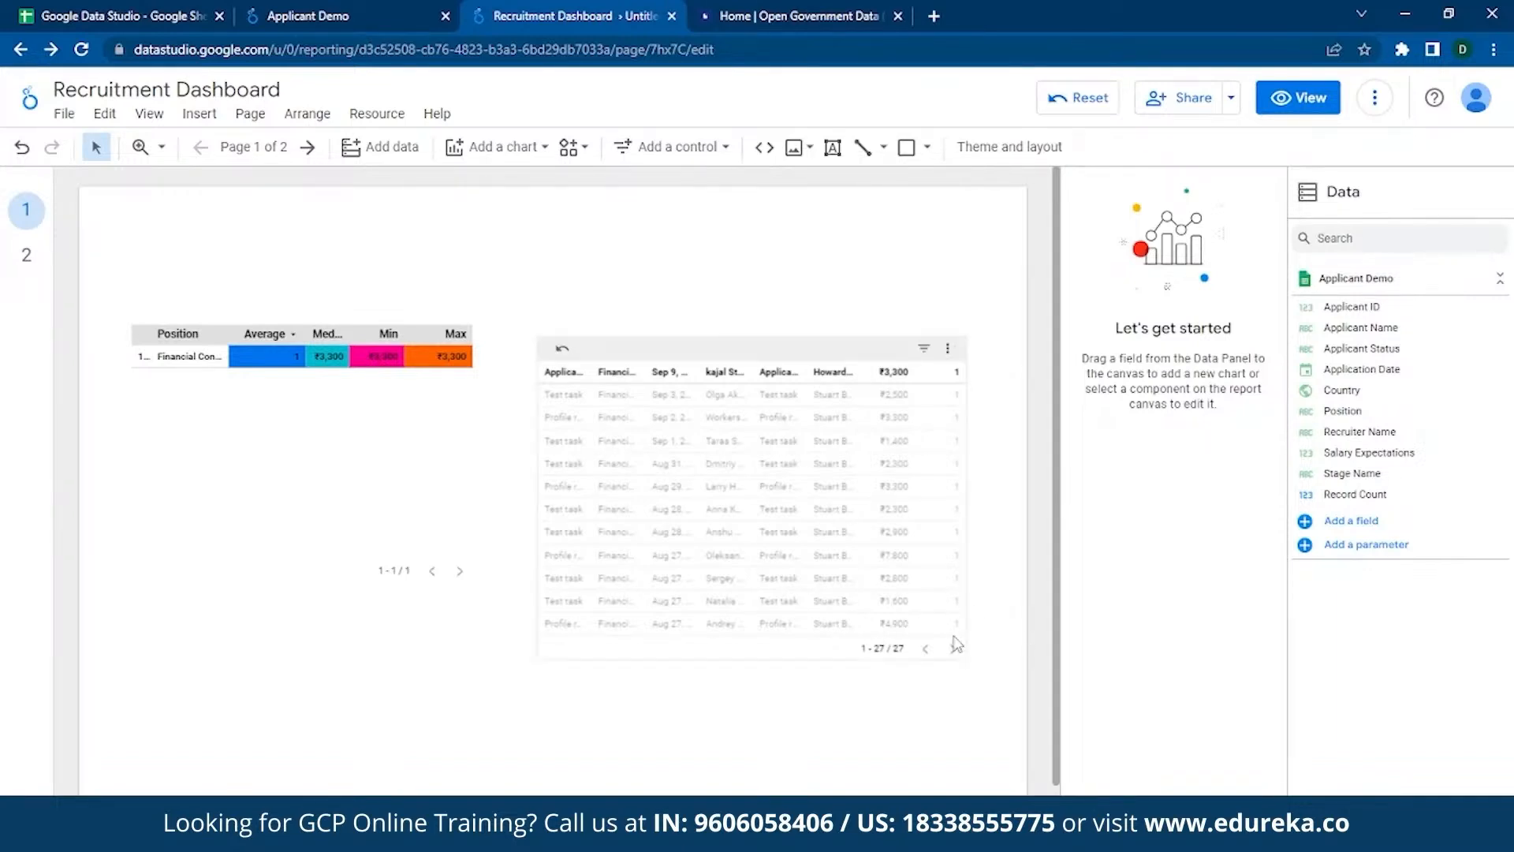
click(679, 533)
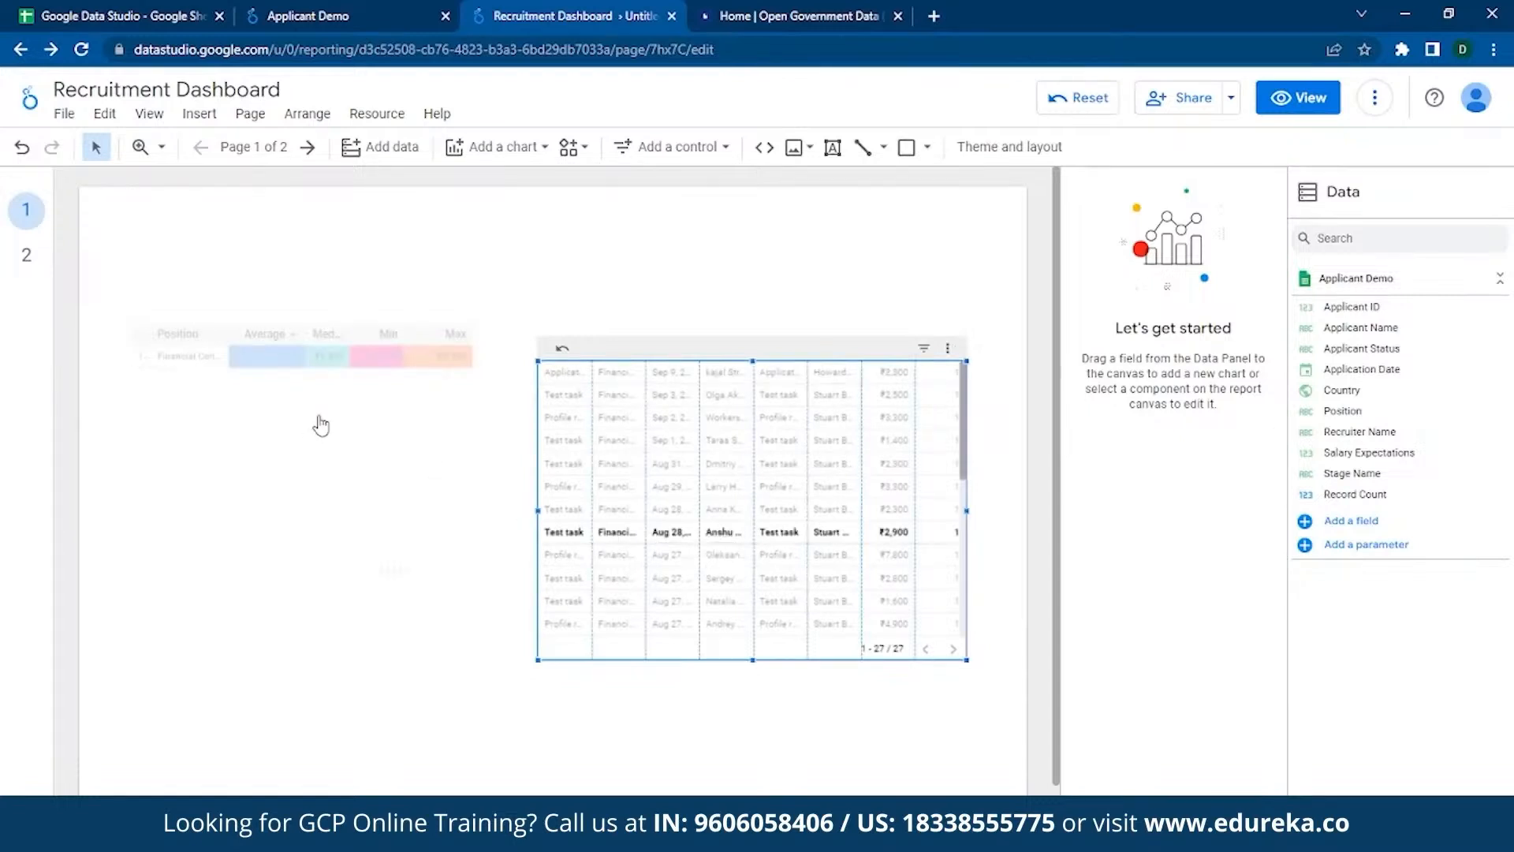
- Aggregate the heatmap table's Applicant ID metric by Count and name it Application Count
click(350, 363)
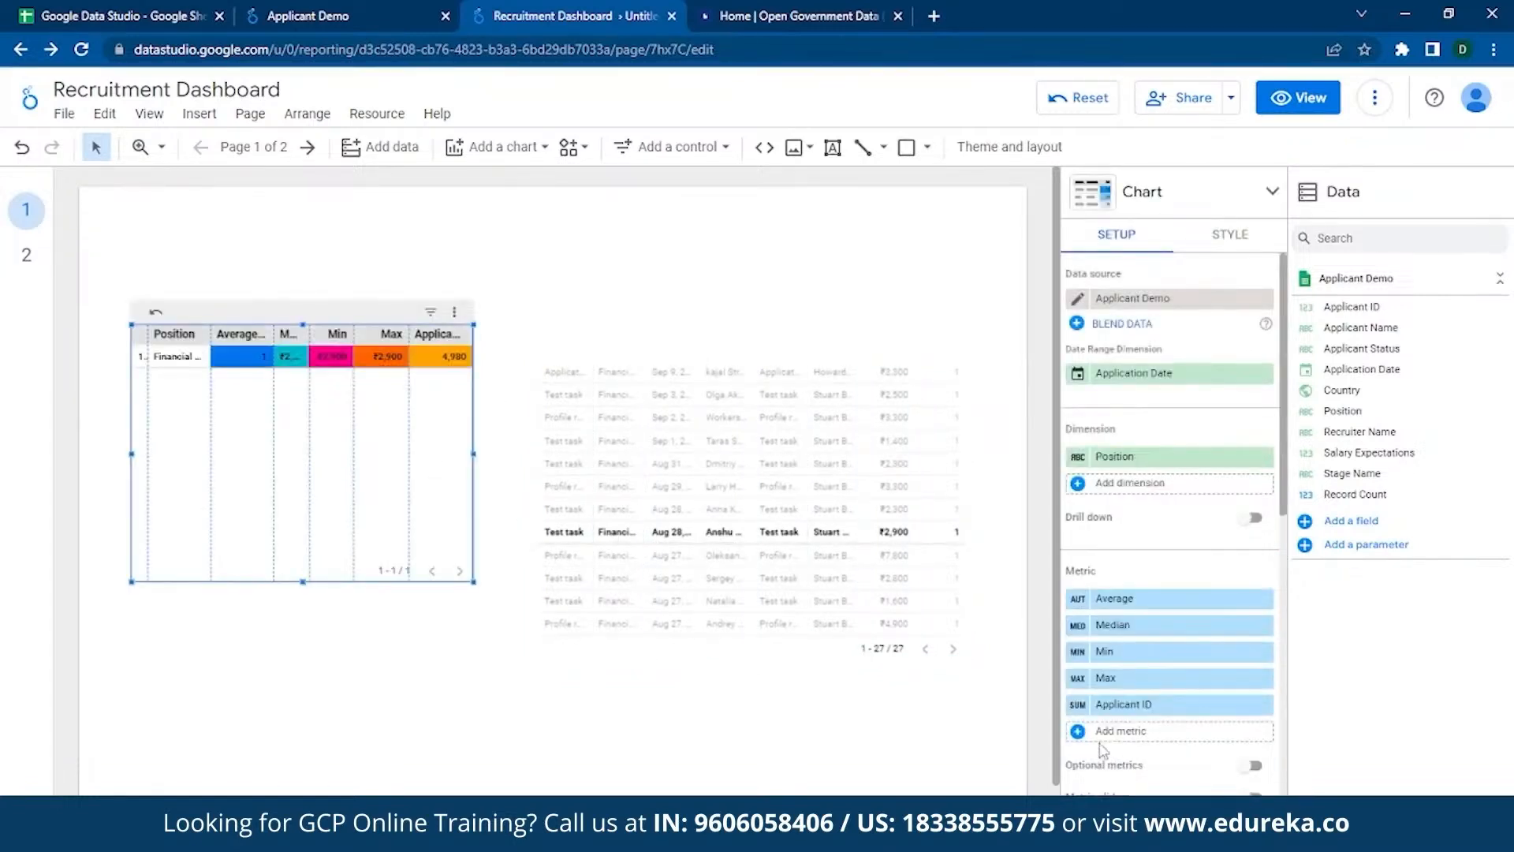
click(1078, 705)
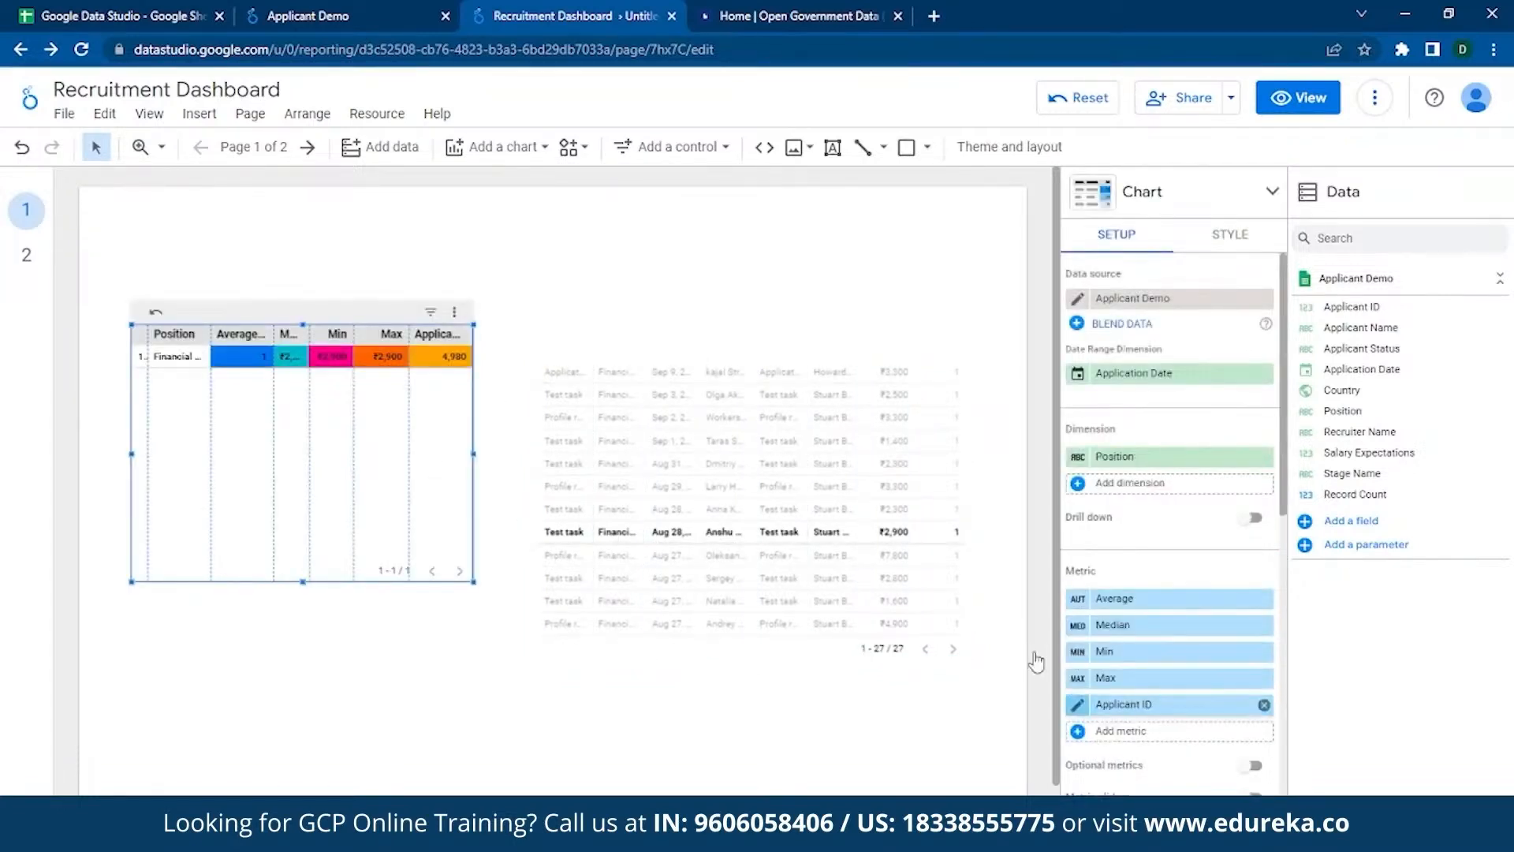
click(919, 510)
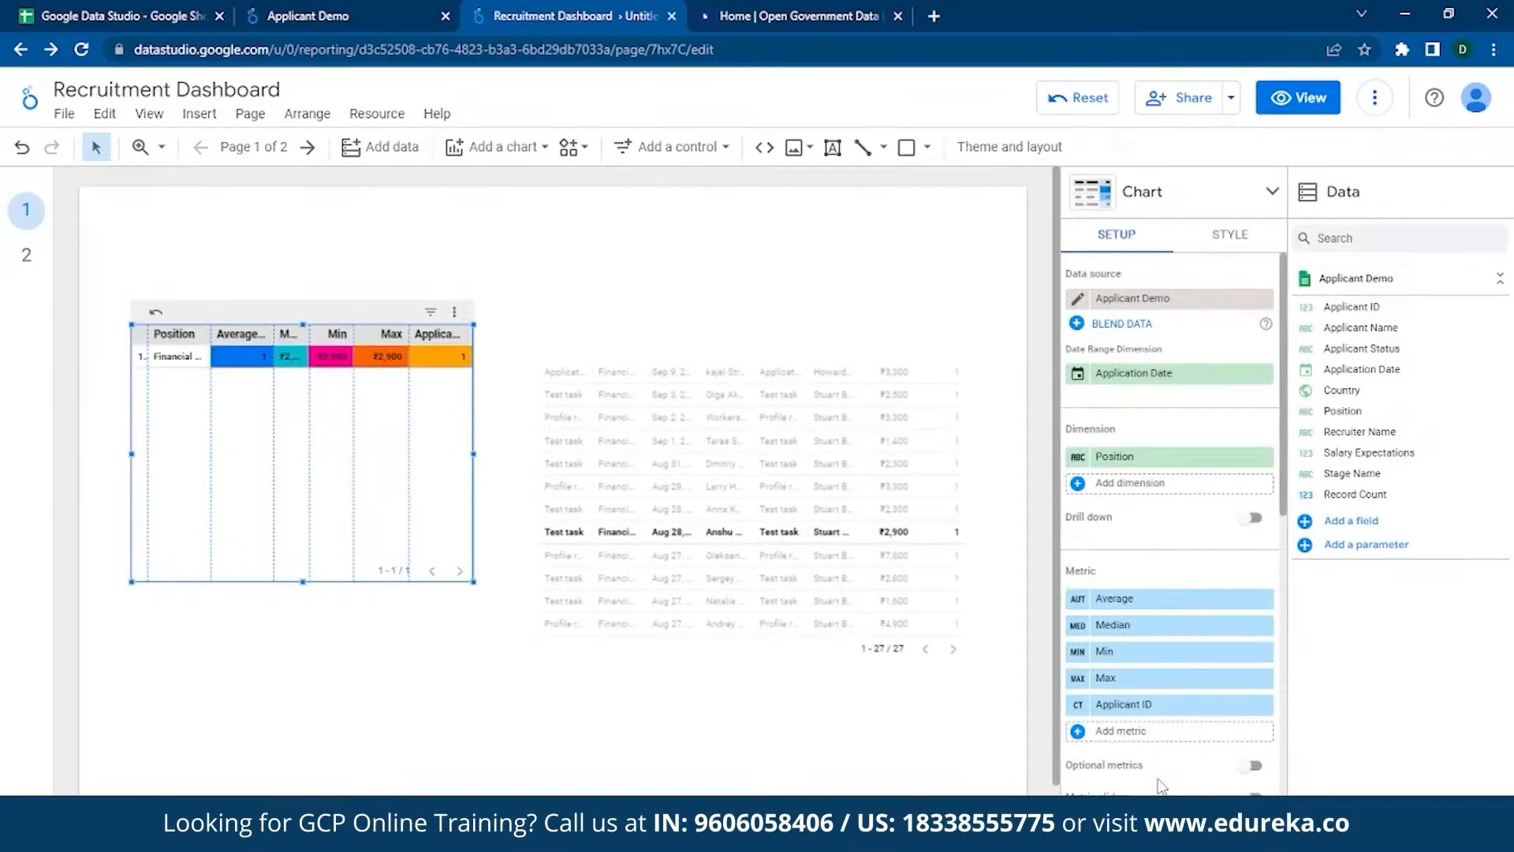
click(1078, 705)
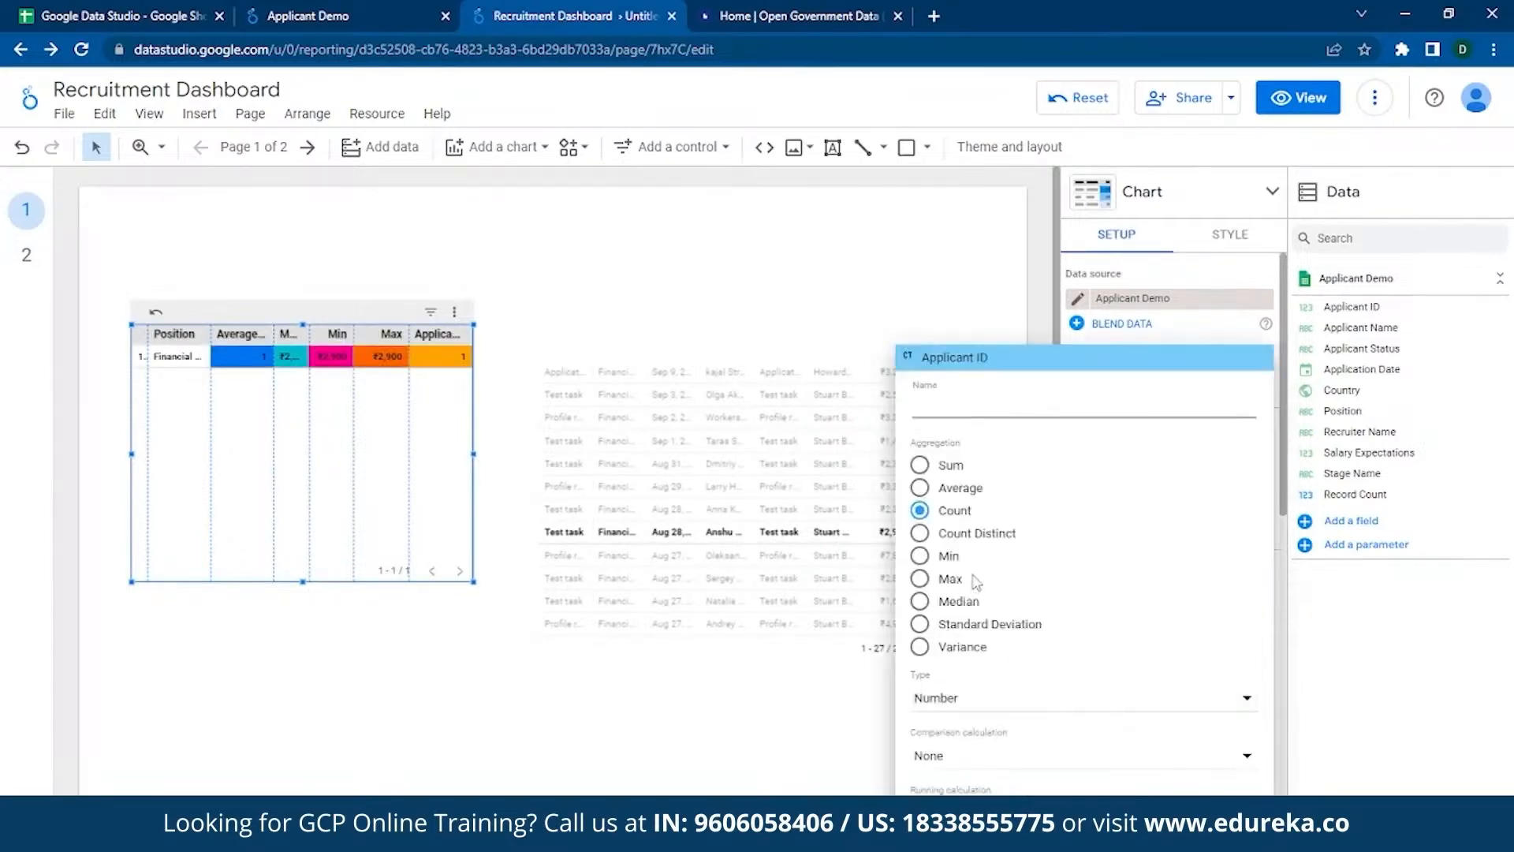
click(937, 411)
text(A)
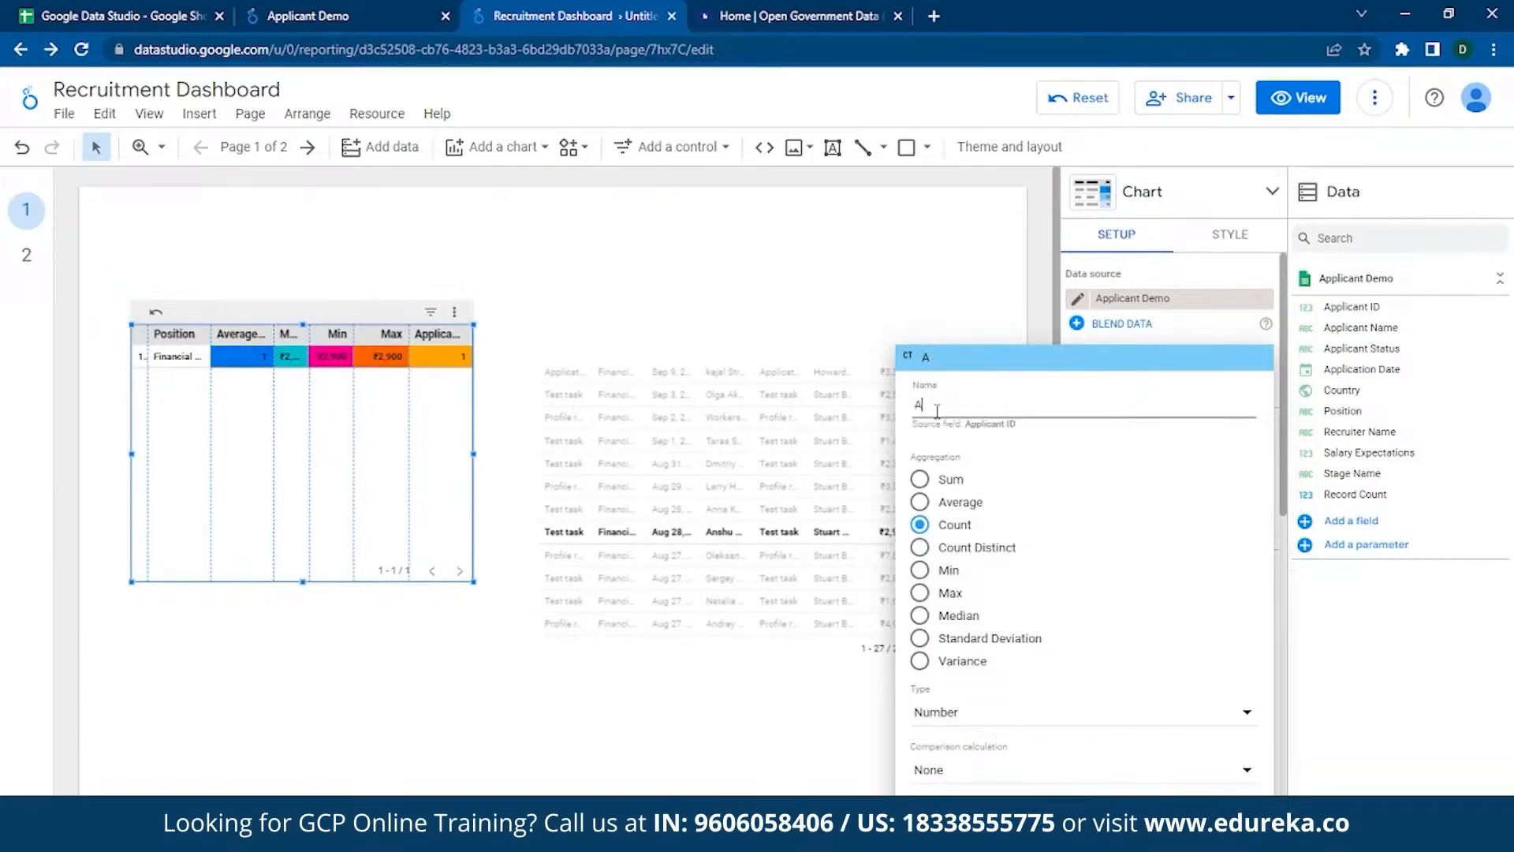
text(pplication Count)
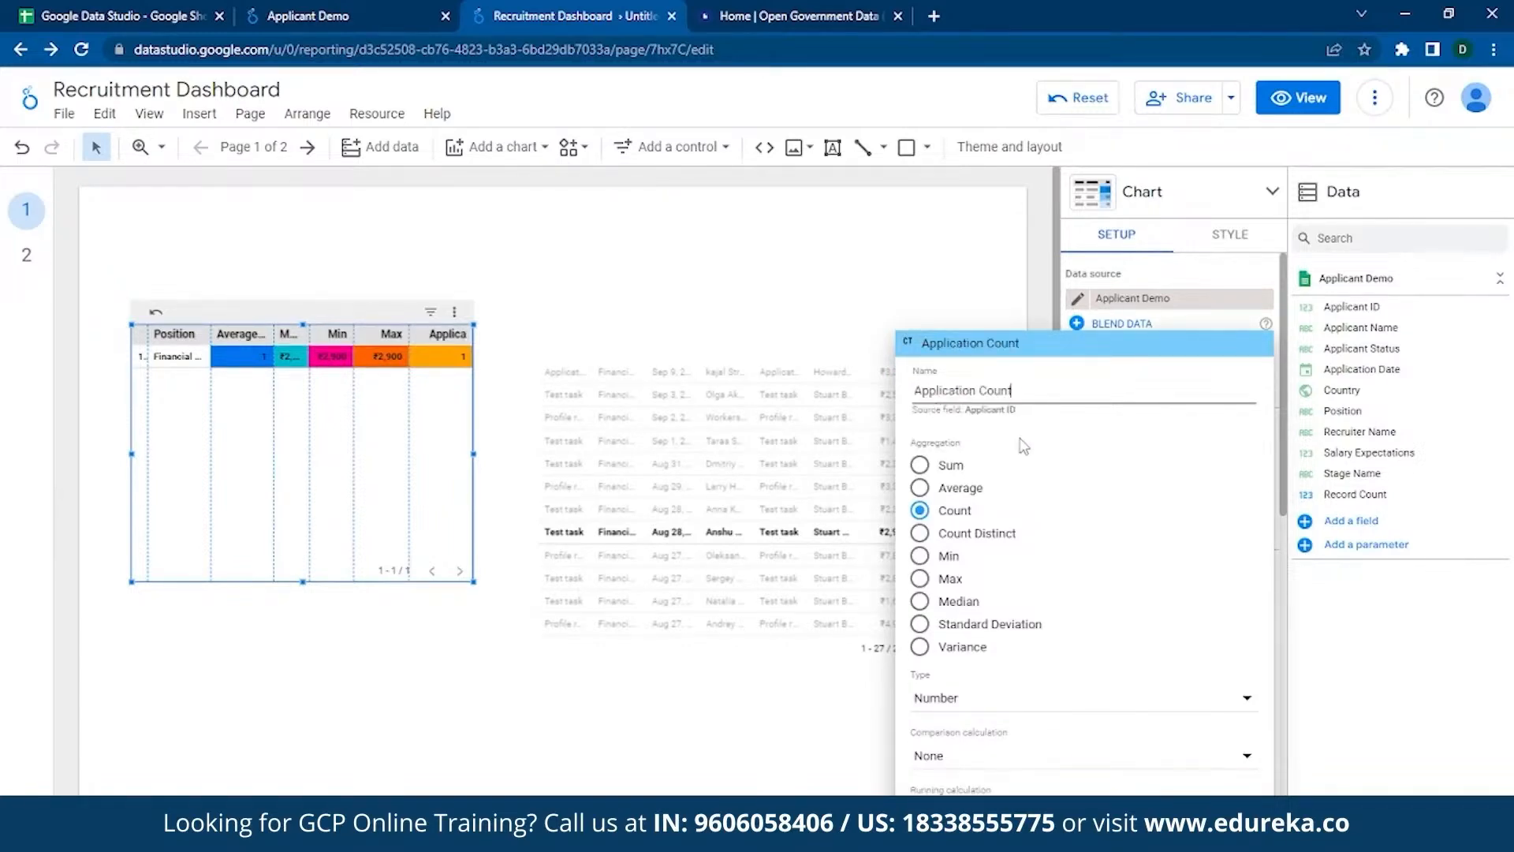
click(685, 709)
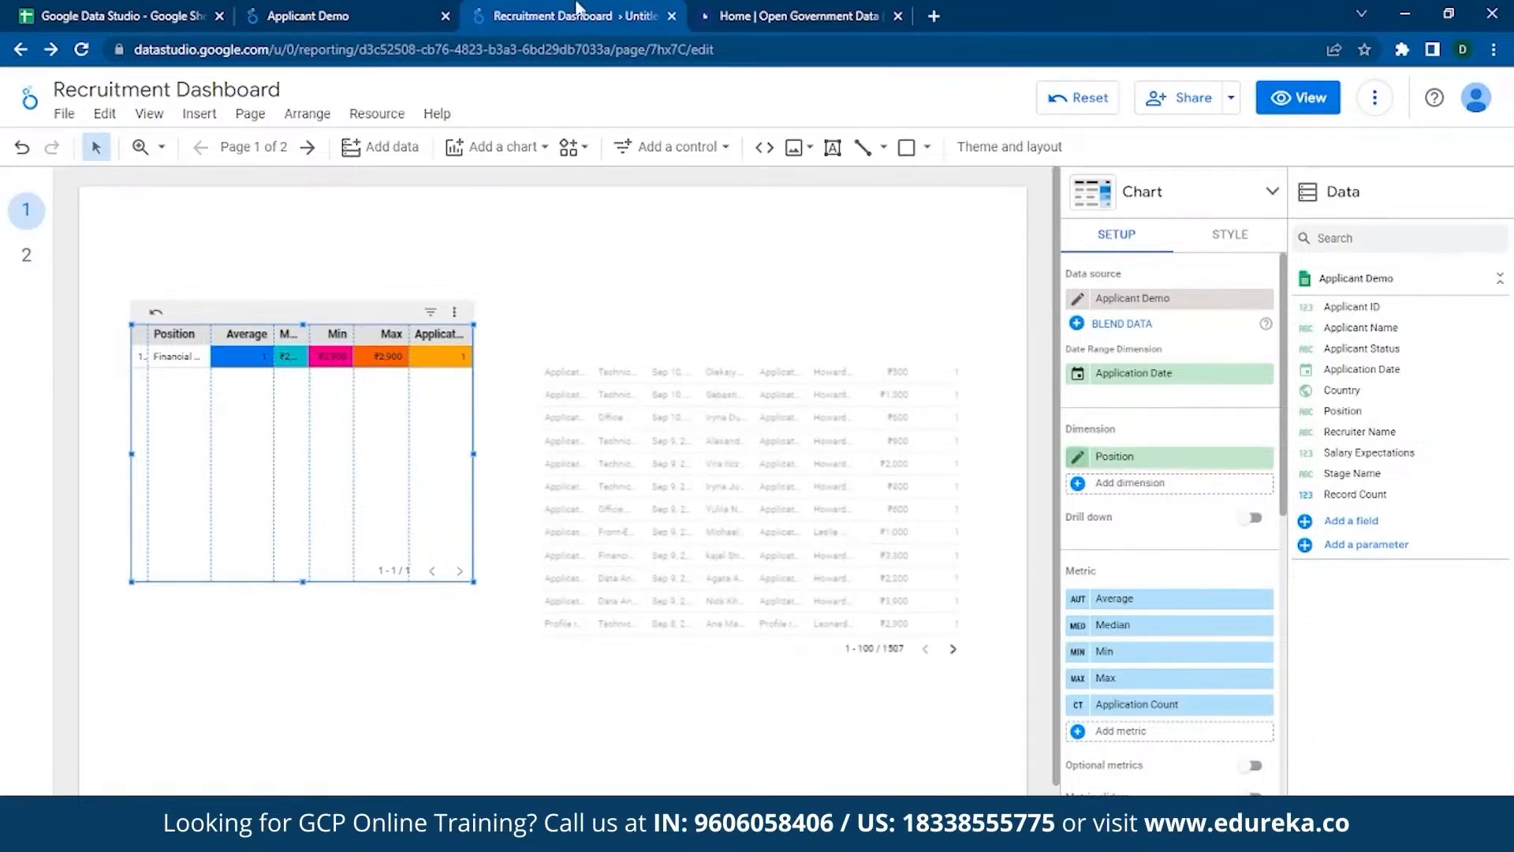
- Set the heatmap color of the table's first metric column to olive and widen the table slightly
click(1202, 240)
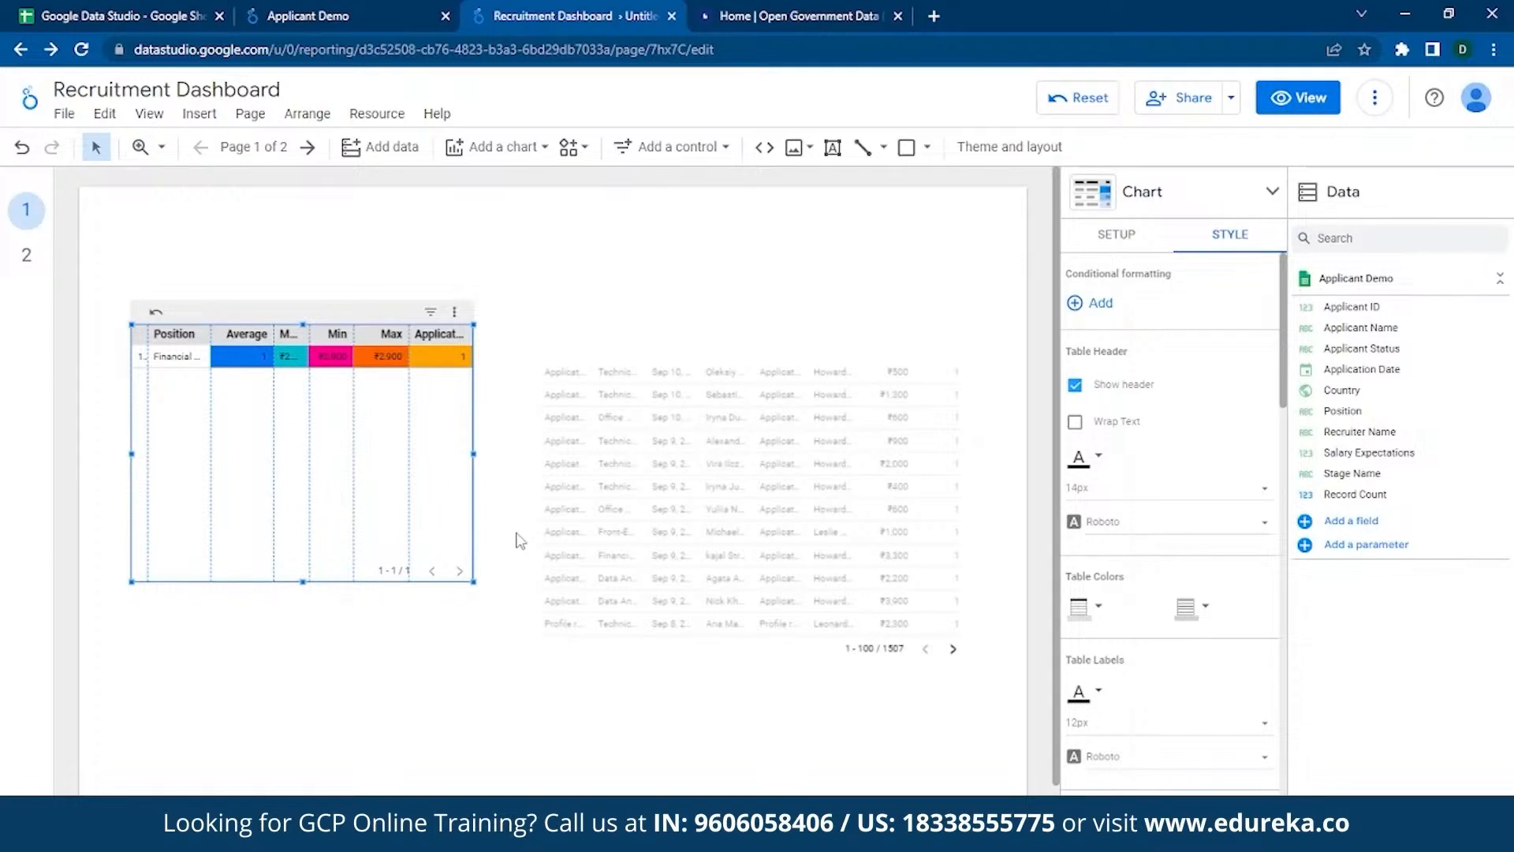
scroll(1167, 473, down, 10)
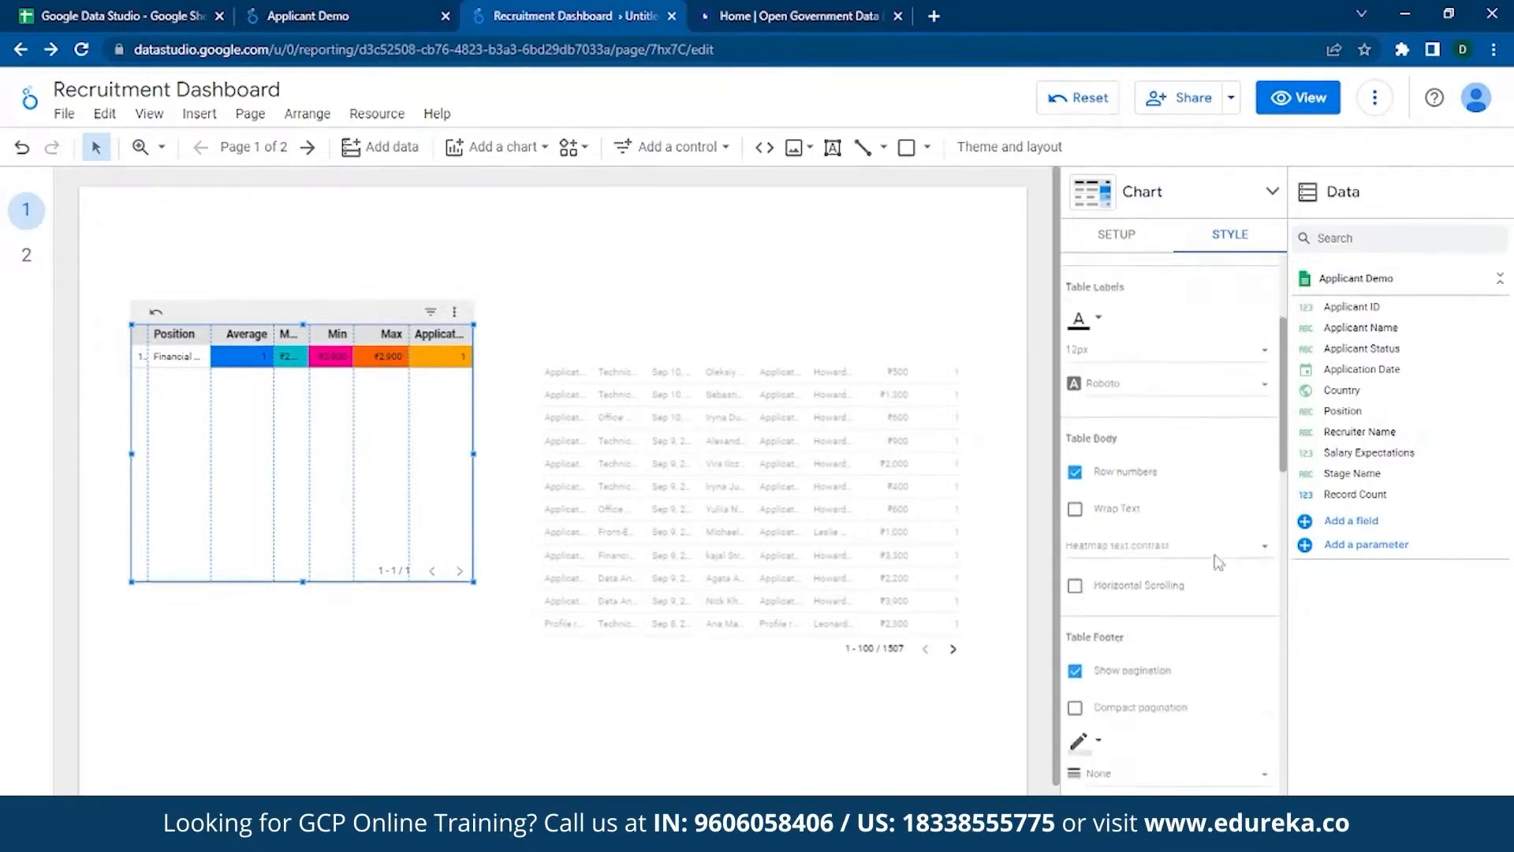
click(1102, 476)
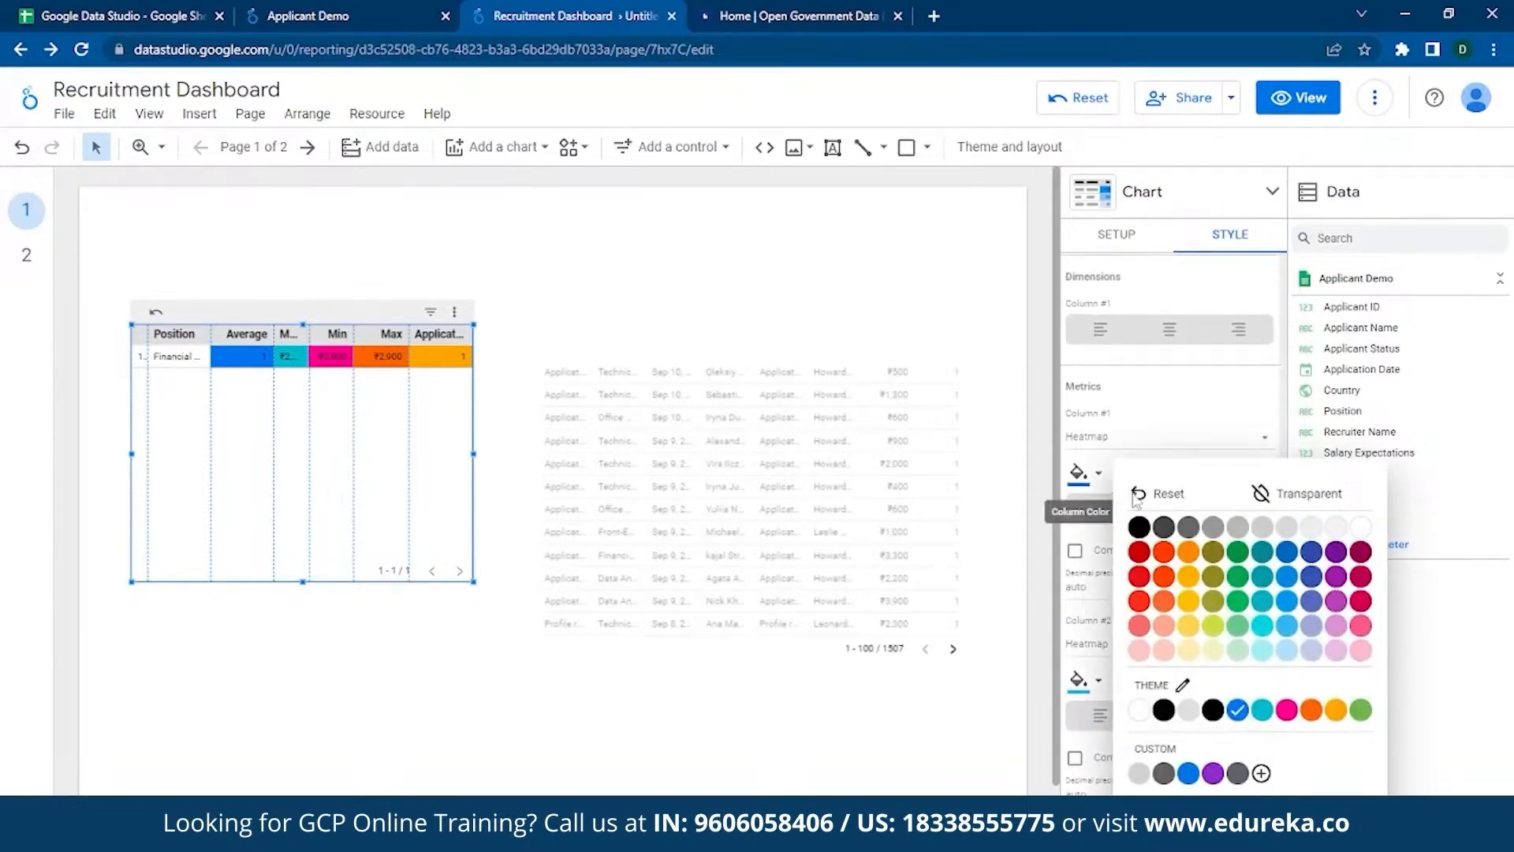
click(1165, 554)
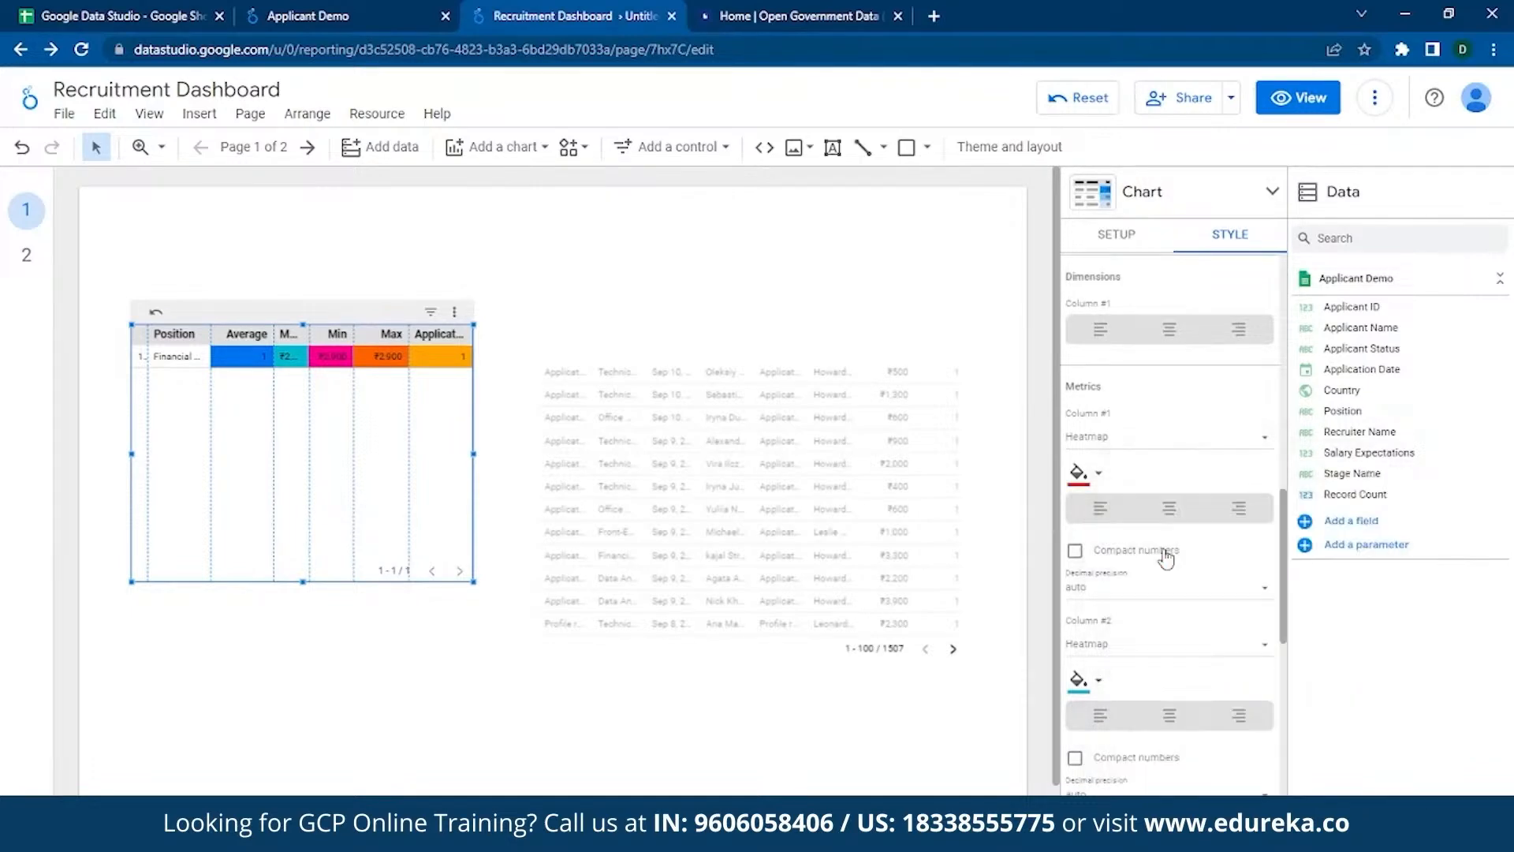
click(1102, 477)
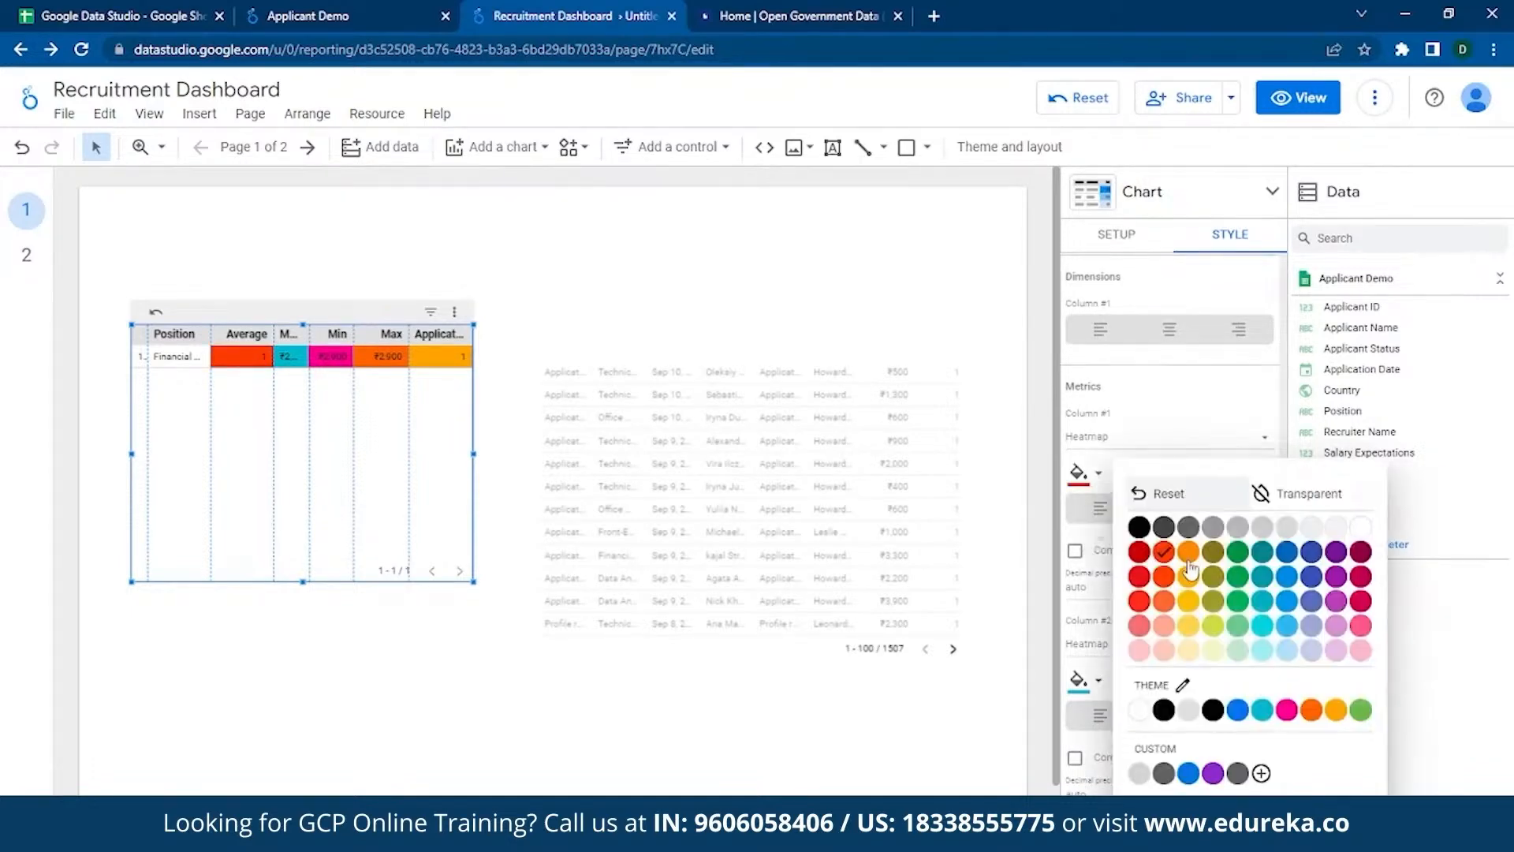
click(1217, 605)
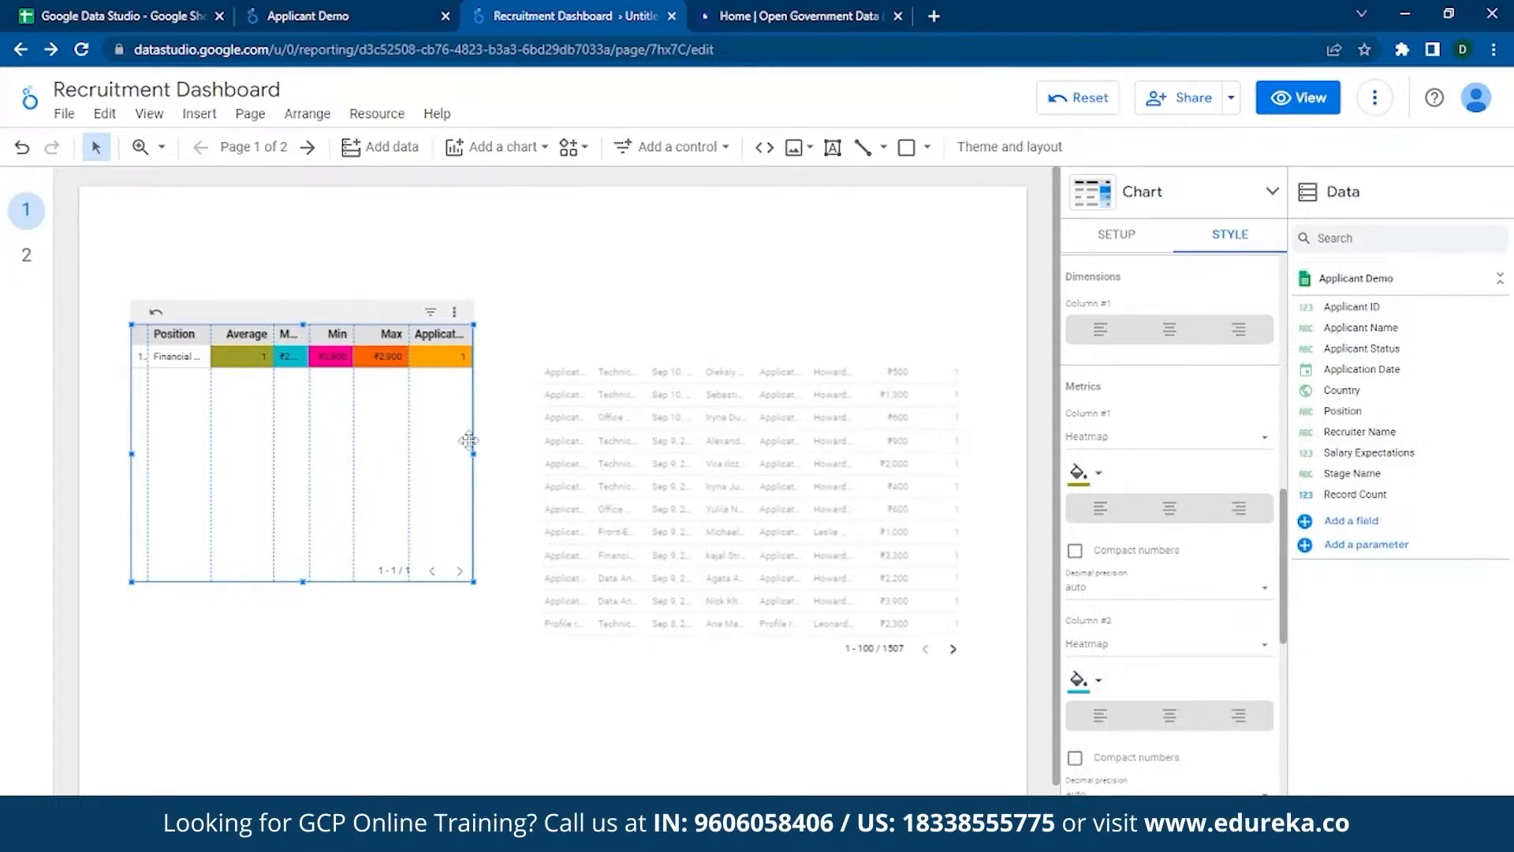
drag(473, 453, 495, 453)
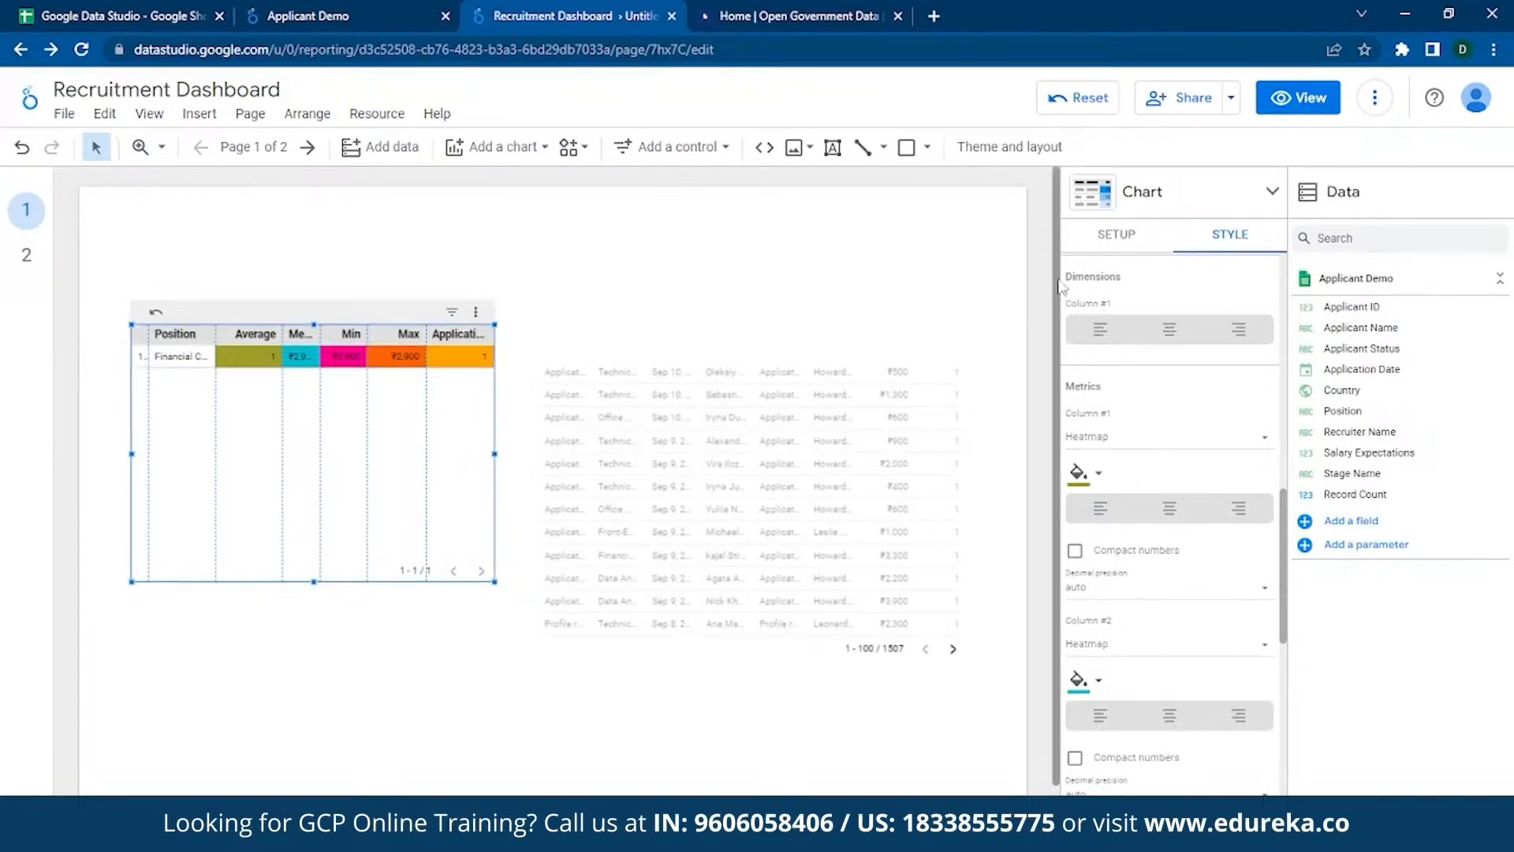
- Move the Application Count metric to first place in the heatmap table's metrics, ahead of Average
click(1119, 234)
scroll(1135, 584, up, 5)
scroll(1135, 588, up, 7)
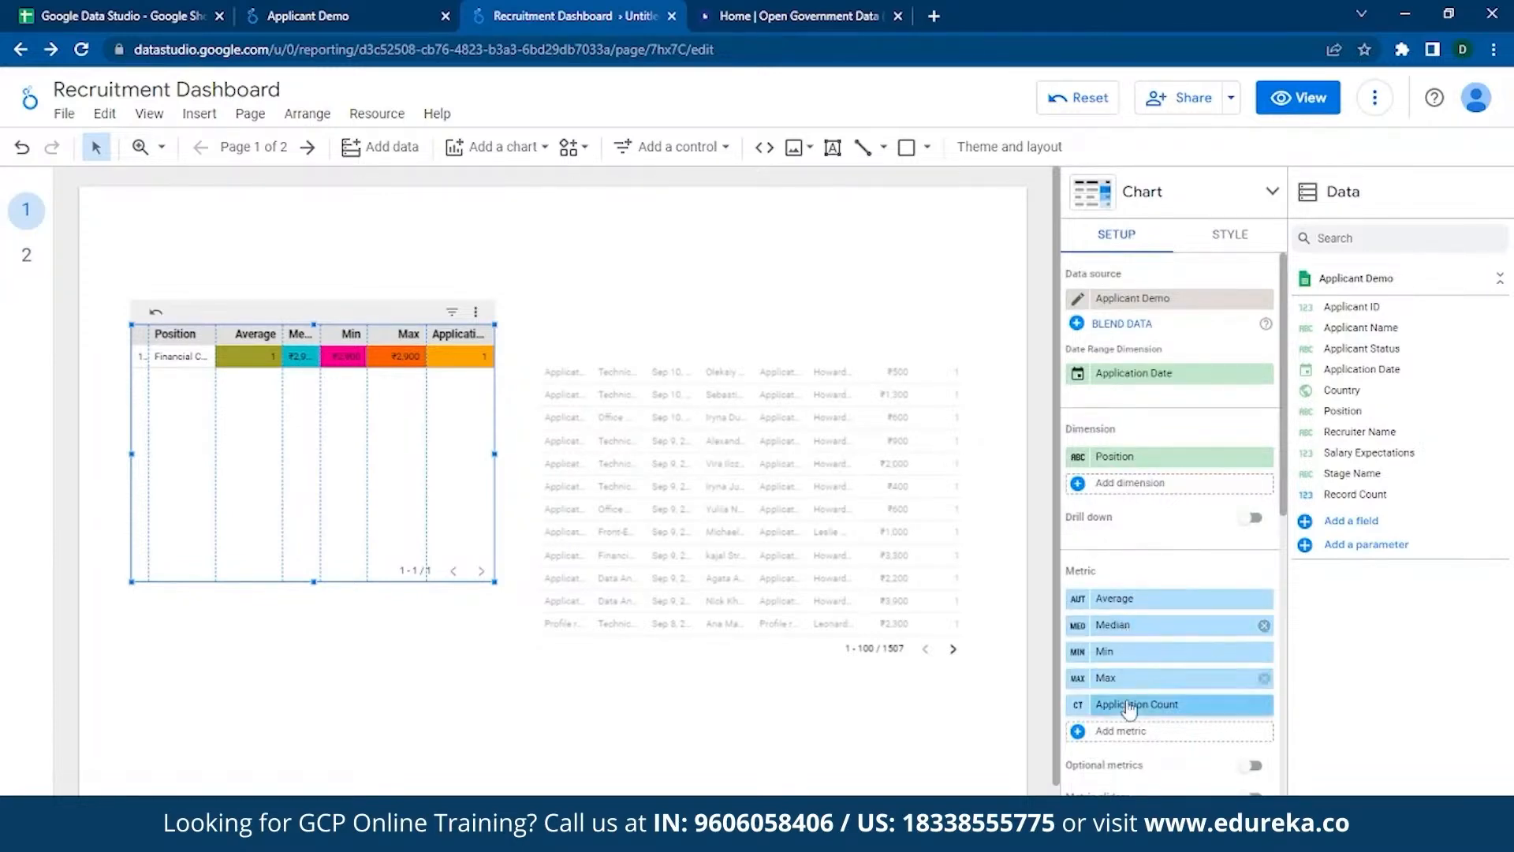
drag(1129, 703, 1136, 601)
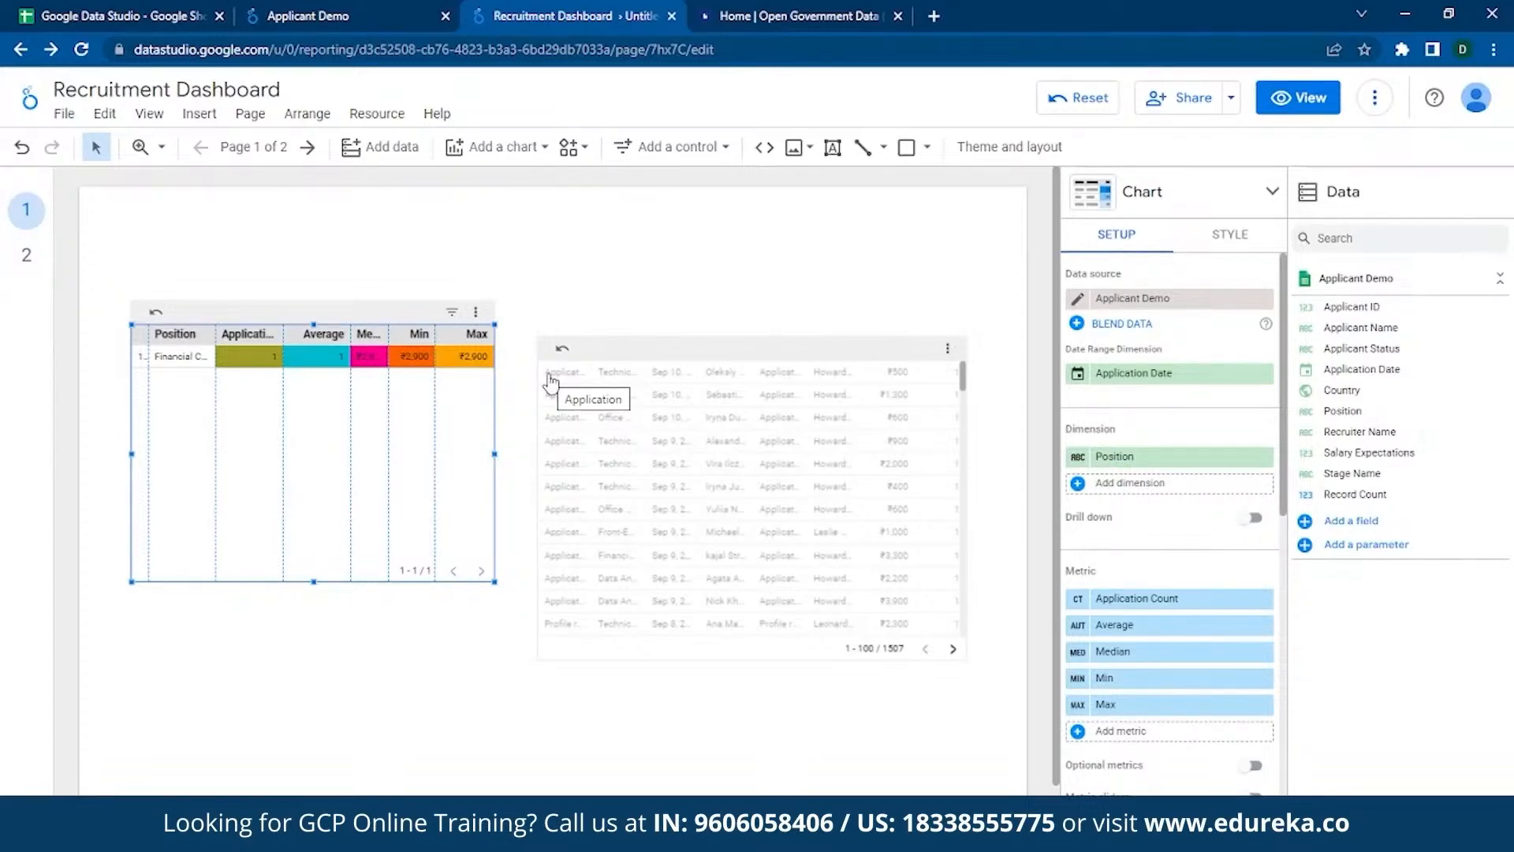
- Add a date range control above the applicant table, keeping the auto date range
click(669, 146)
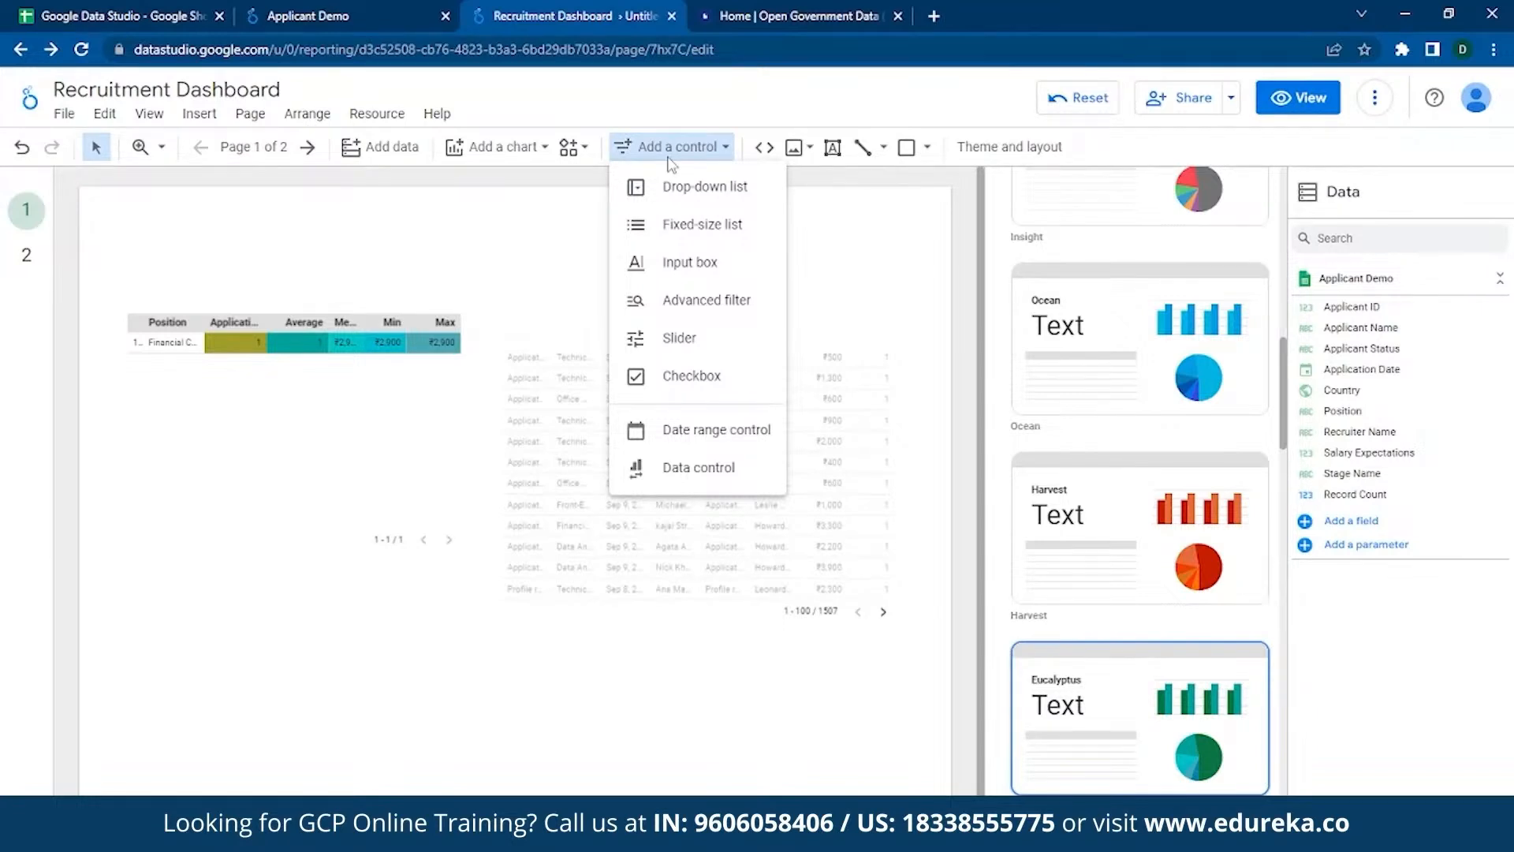
click(694, 431)
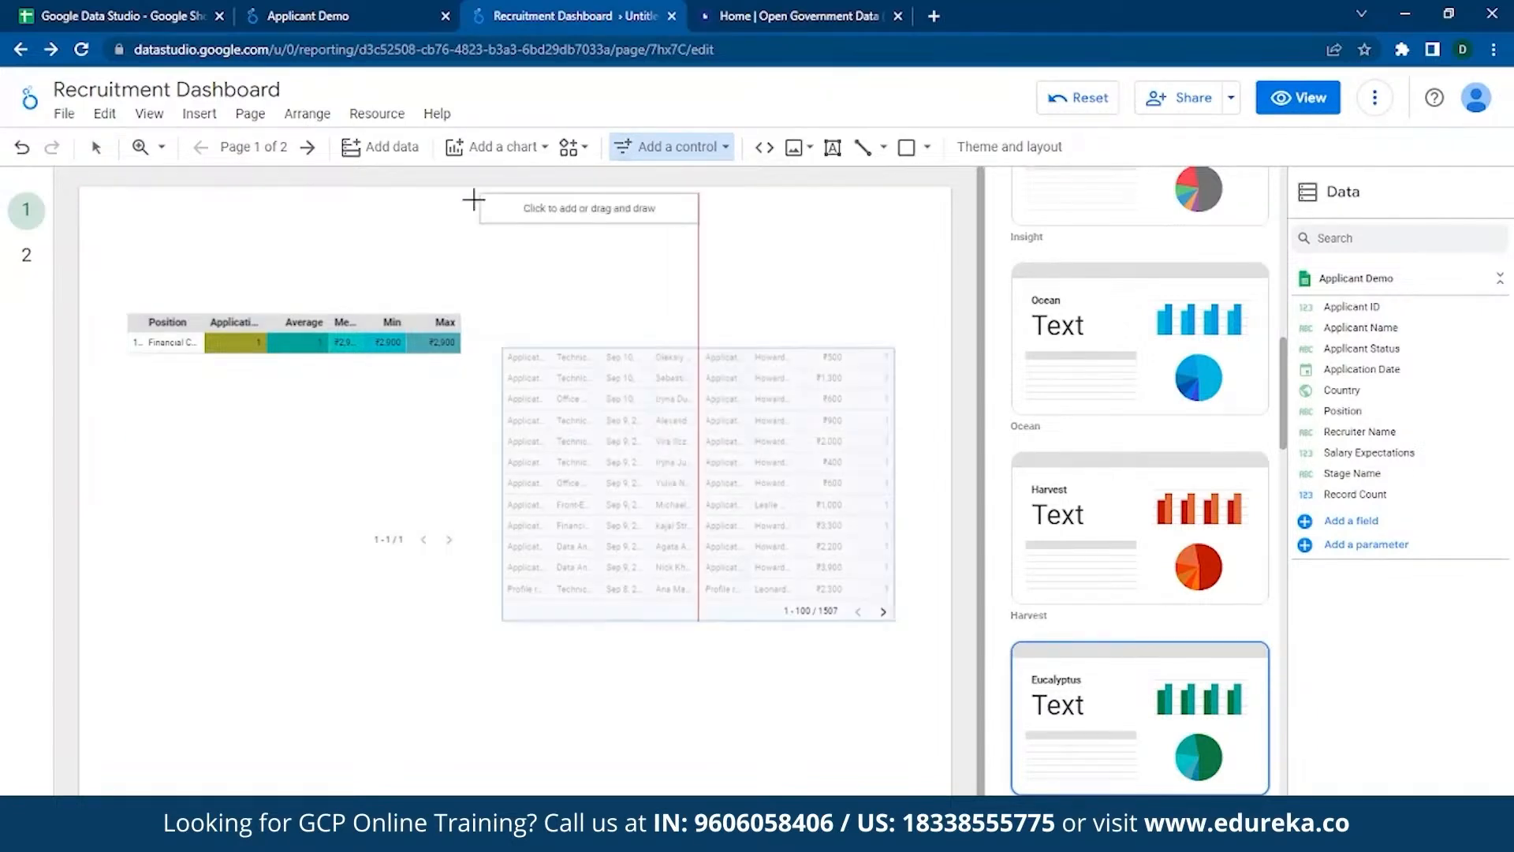
click(680, 211)
click(790, 234)
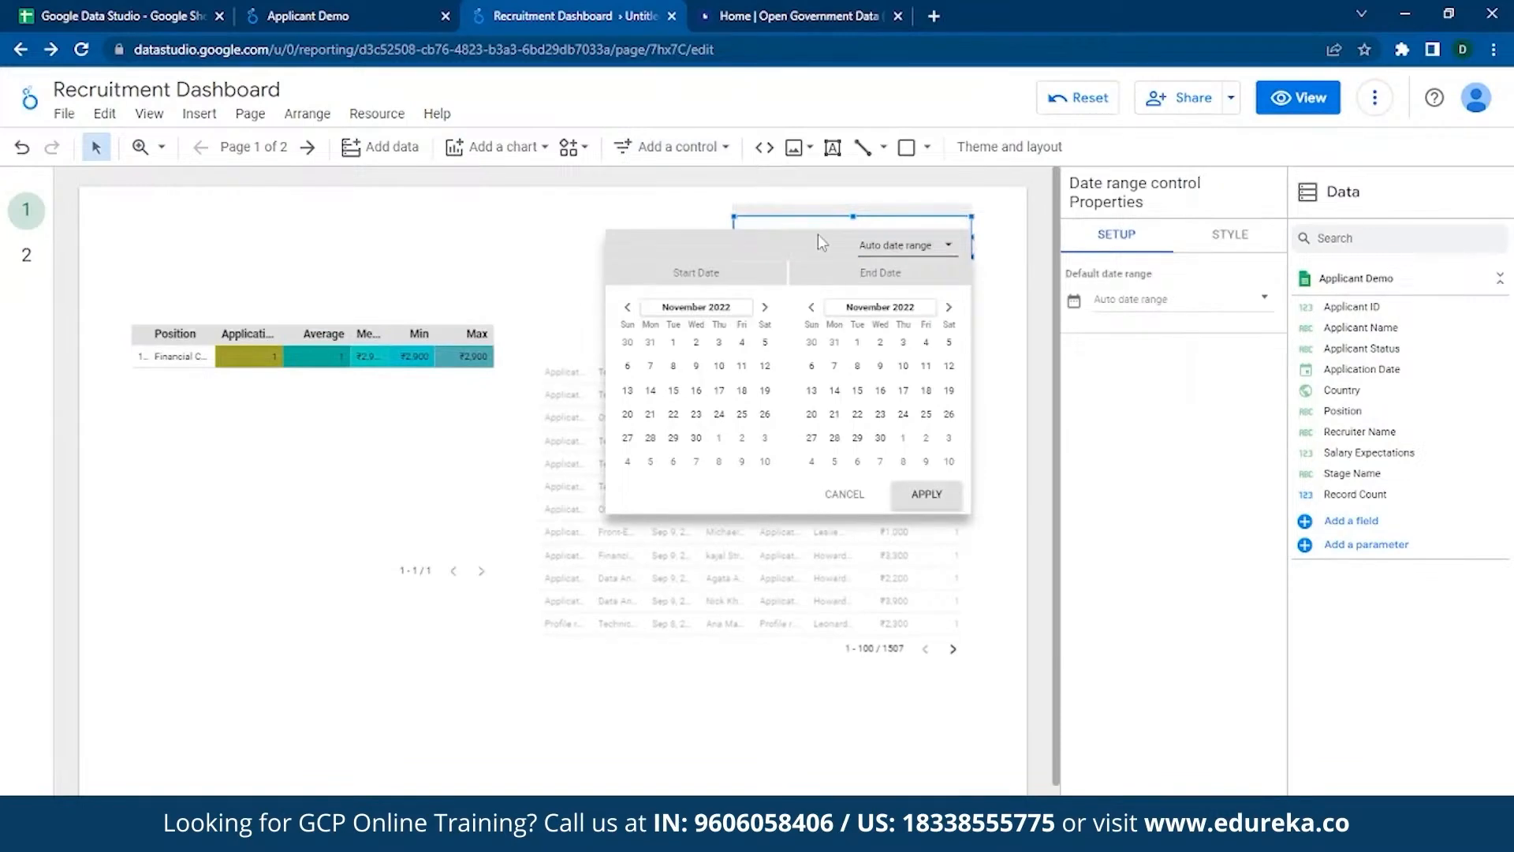
click(927, 493)
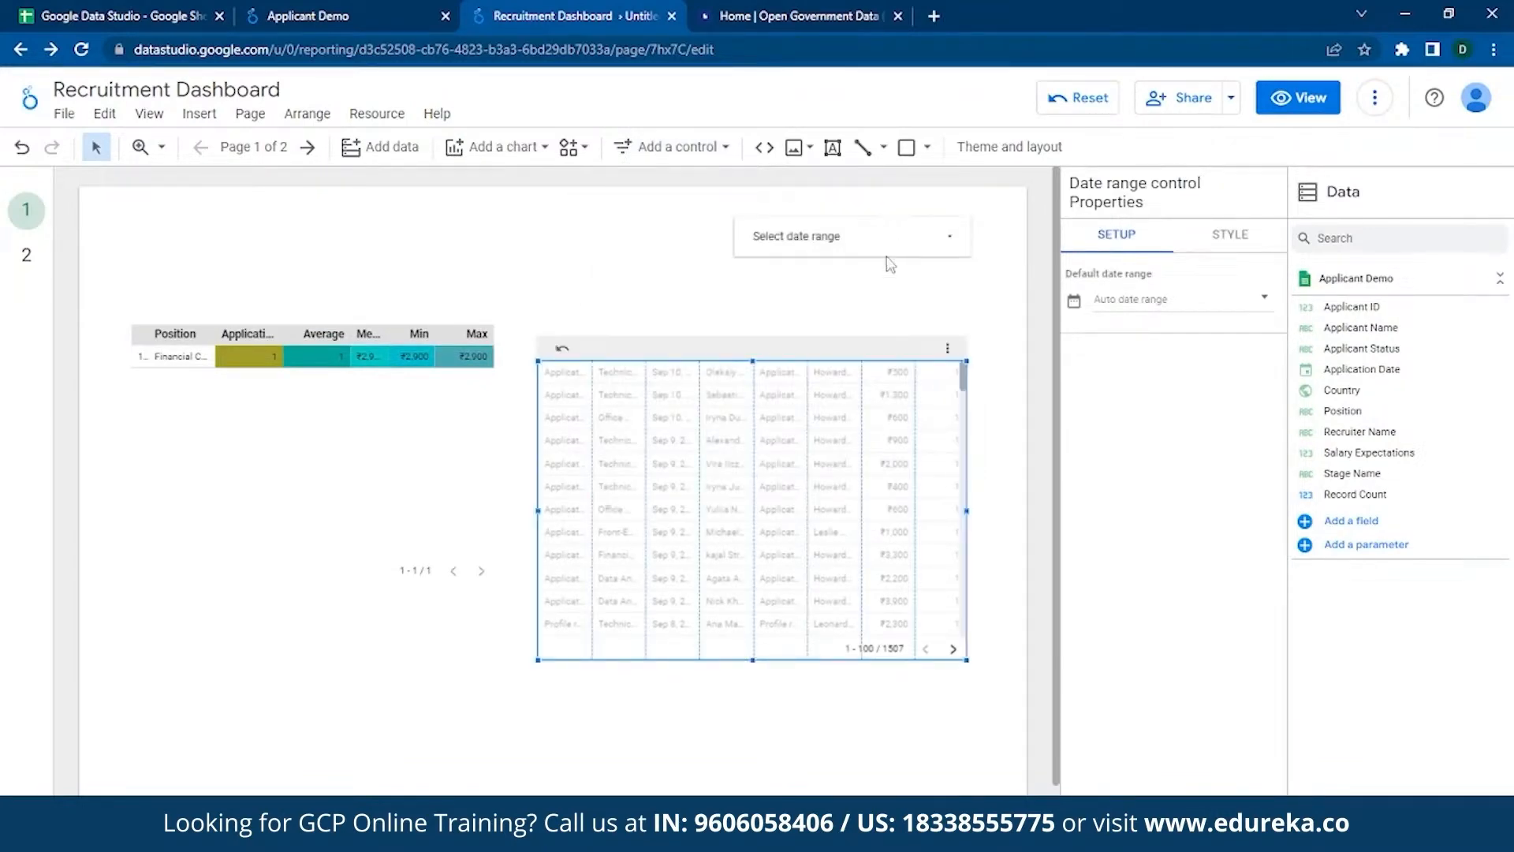
- Set the date range control to Oct 1, 2022 - Oct 31, 2022
click(842, 241)
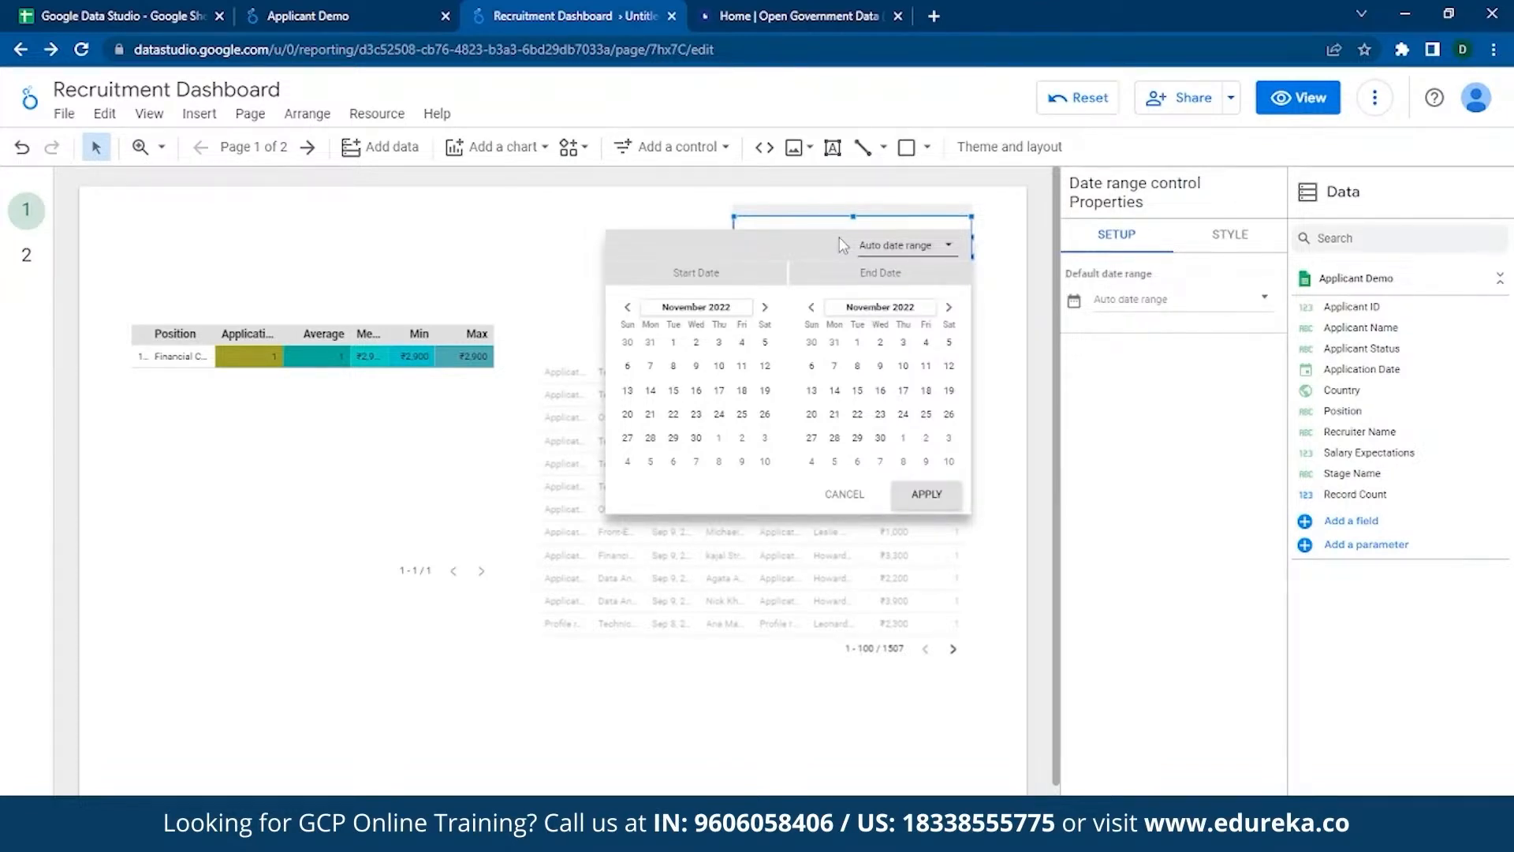
click(889, 249)
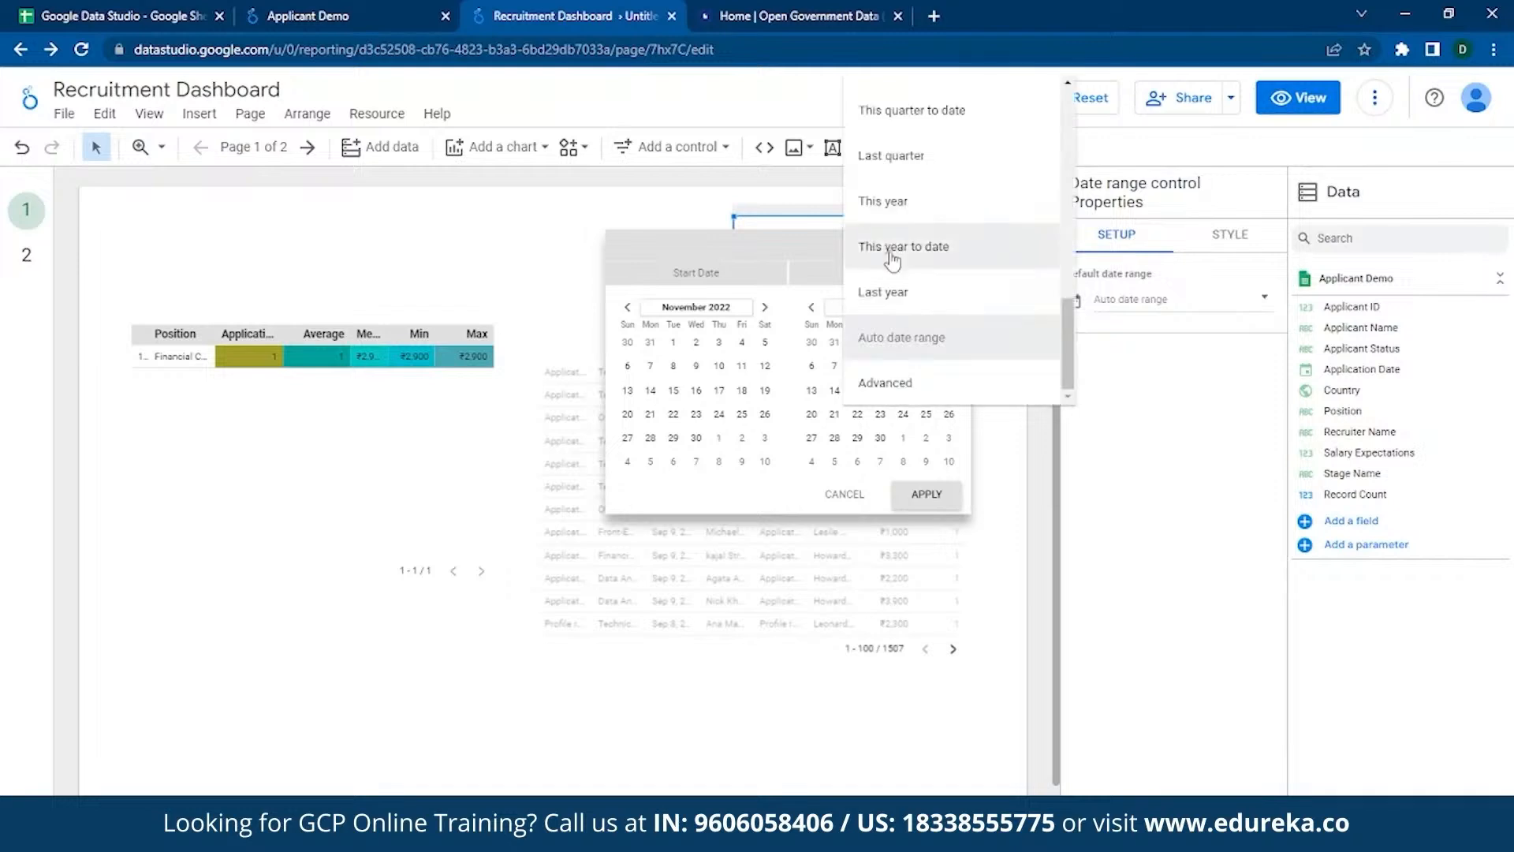
click(912, 130)
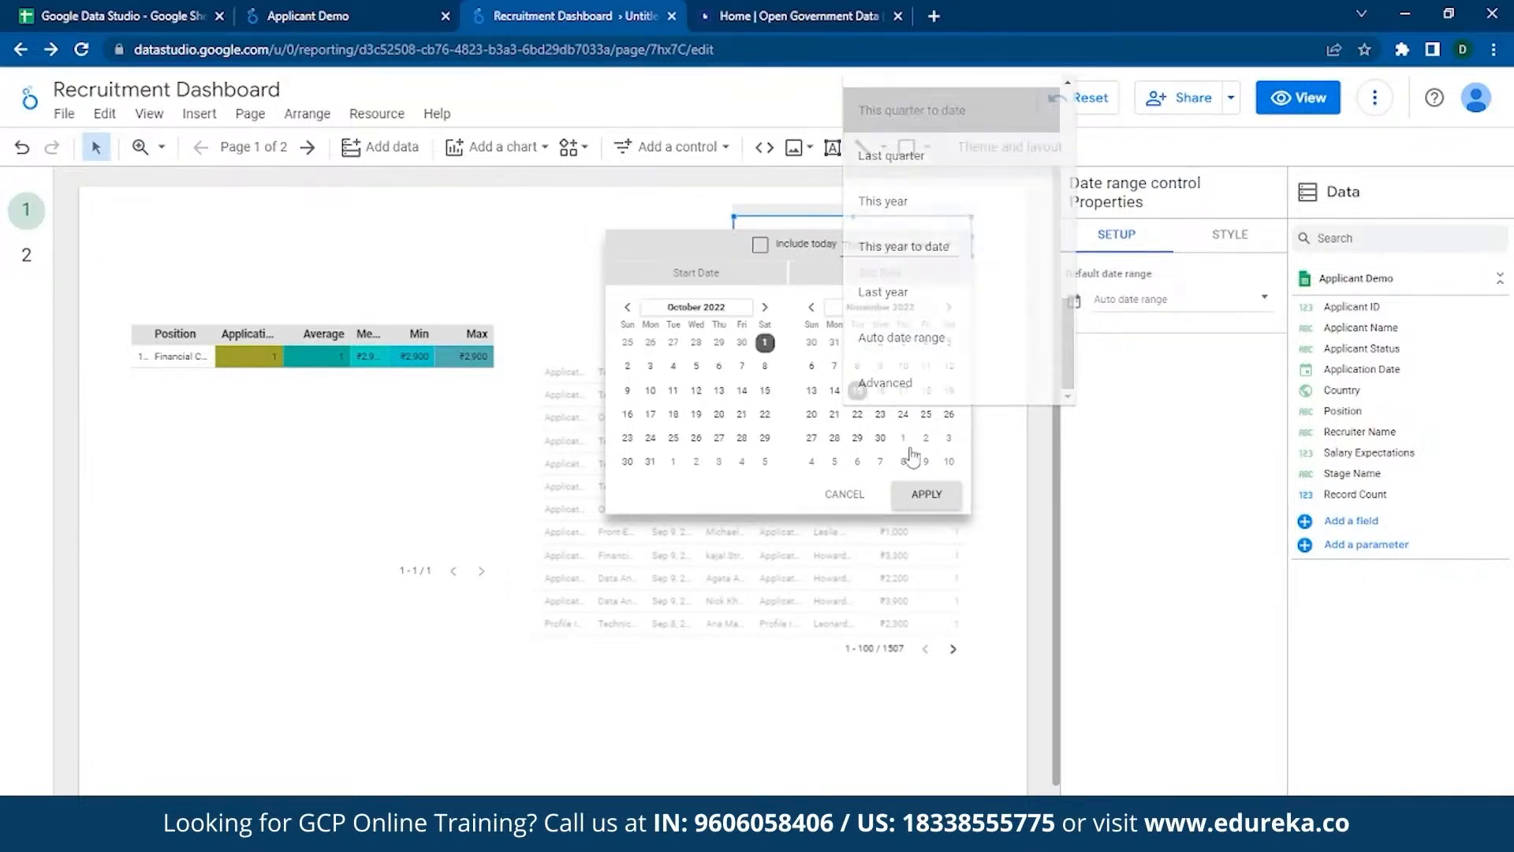
click(916, 494)
click(487, 601)
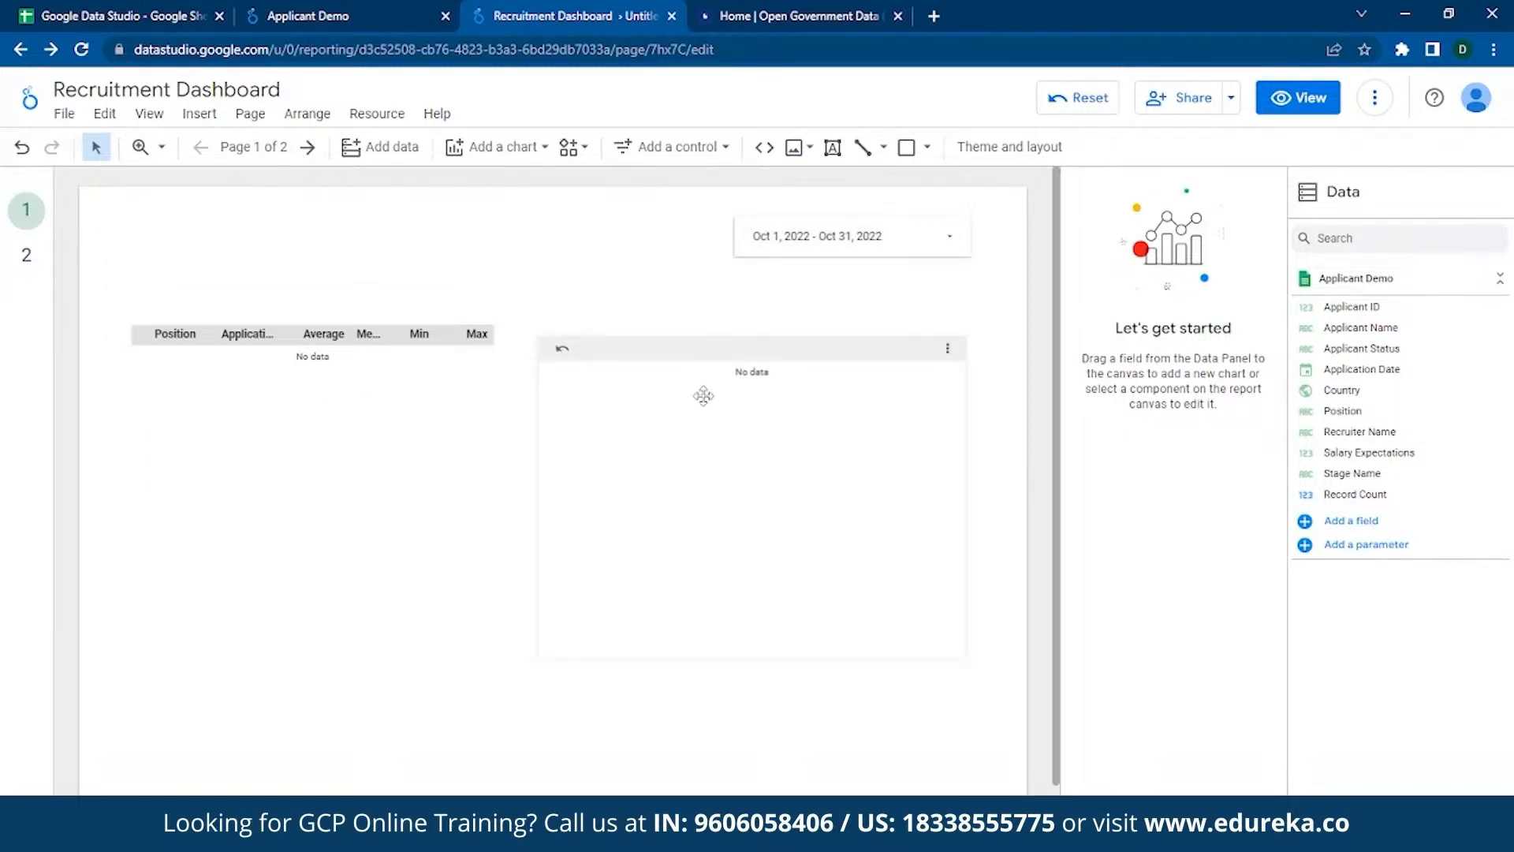
- Try to move the date range control's start date back to 2020 and its end date earlier
click(947, 233)
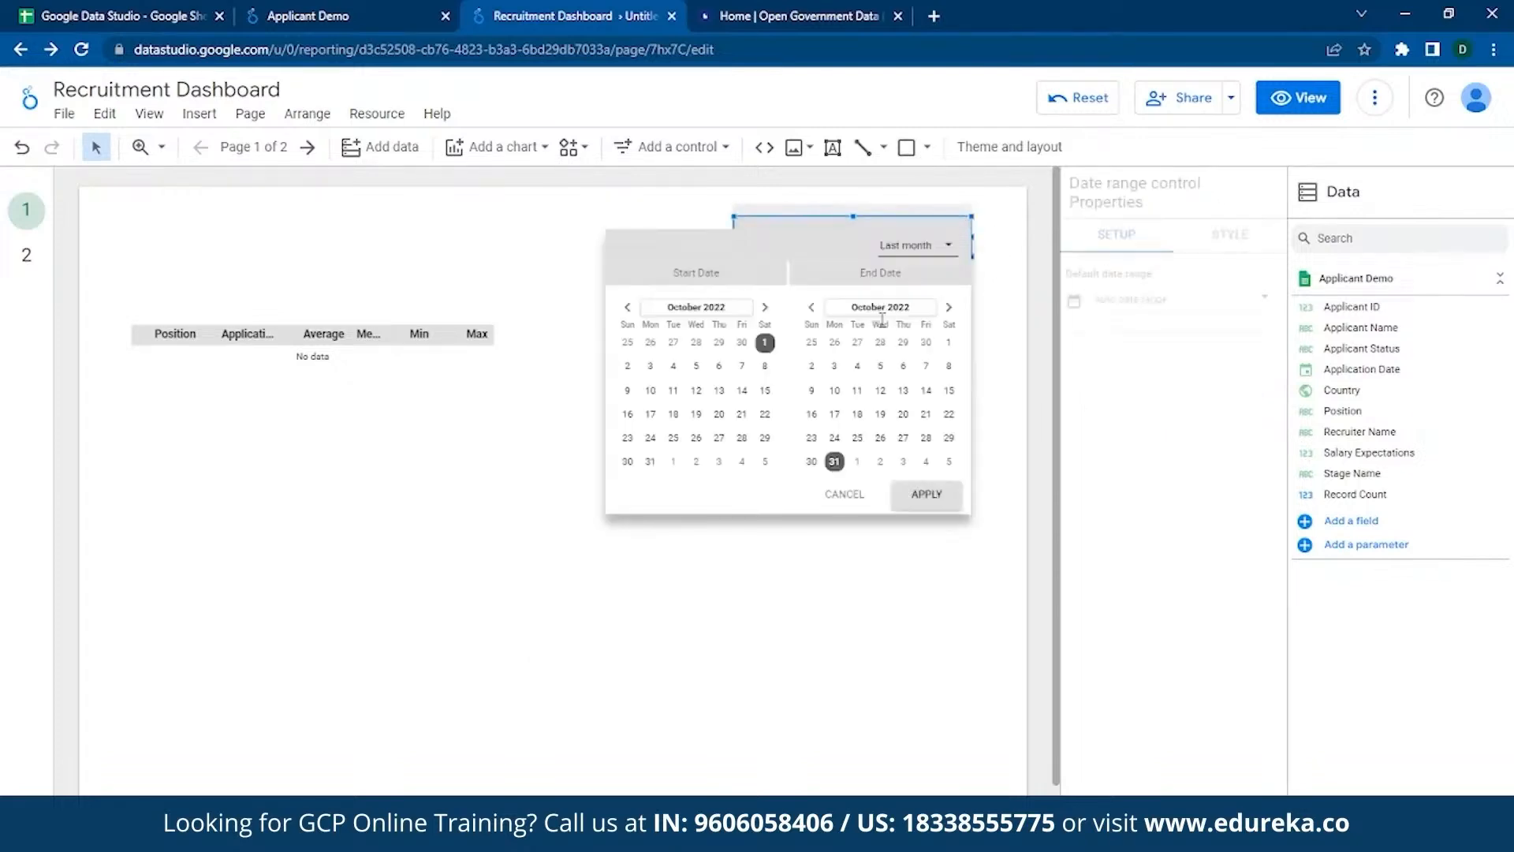
click(680, 307)
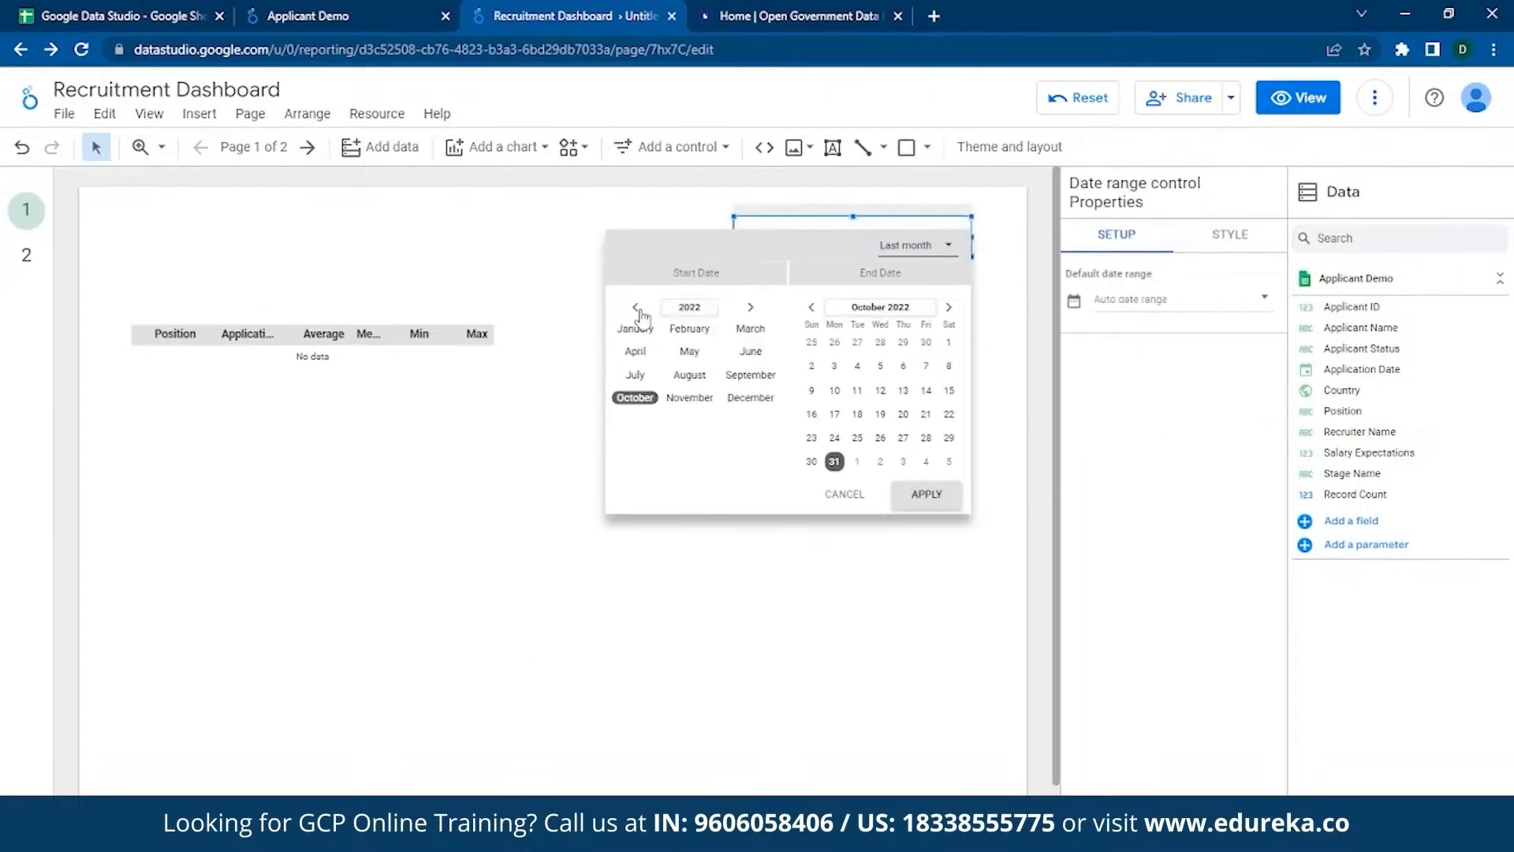
click(635, 308)
click(635, 307)
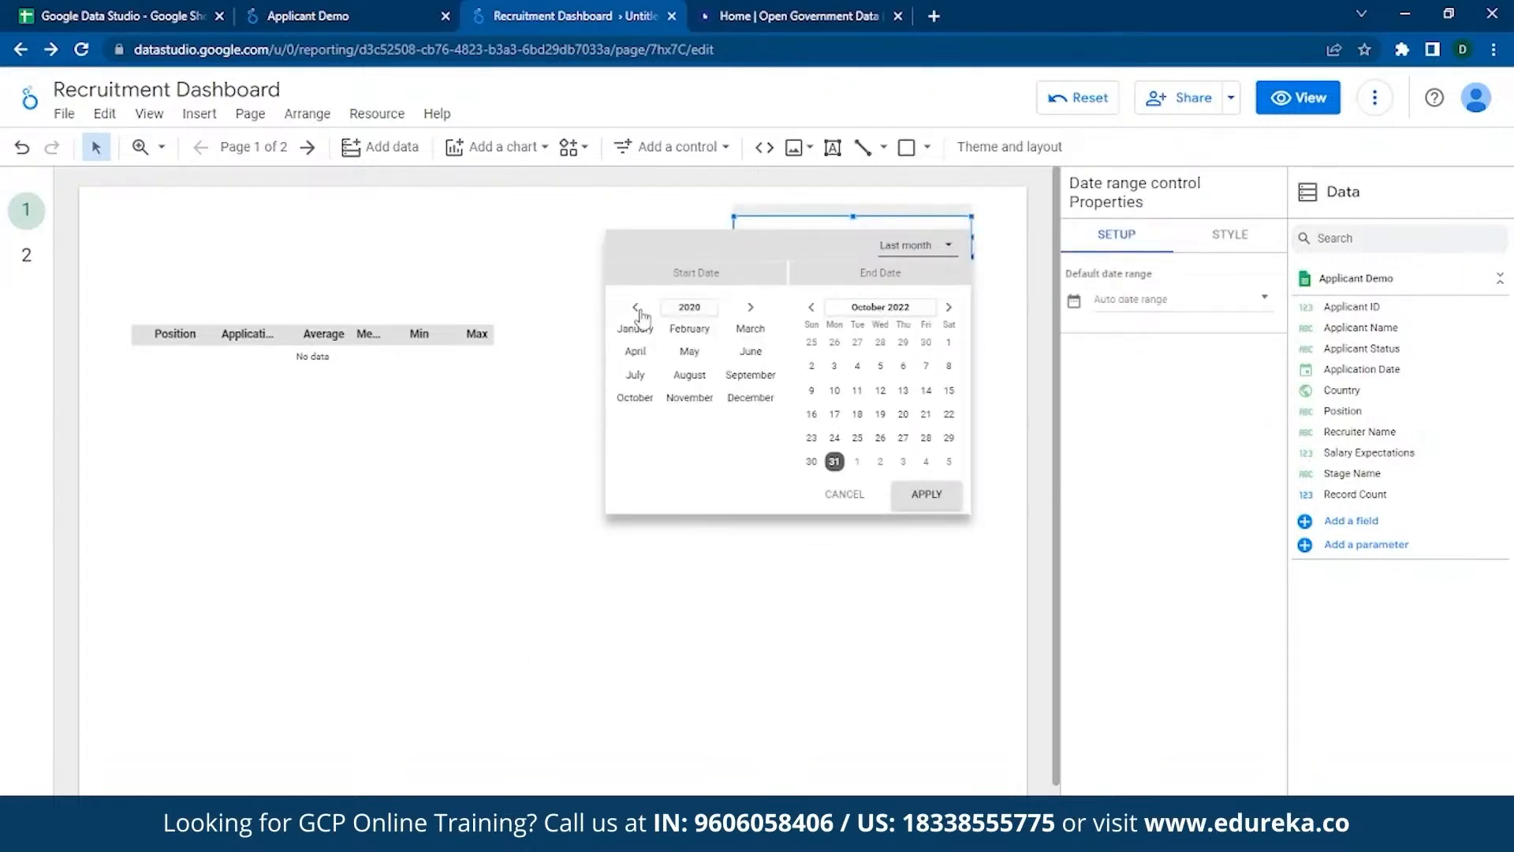
click(812, 307)
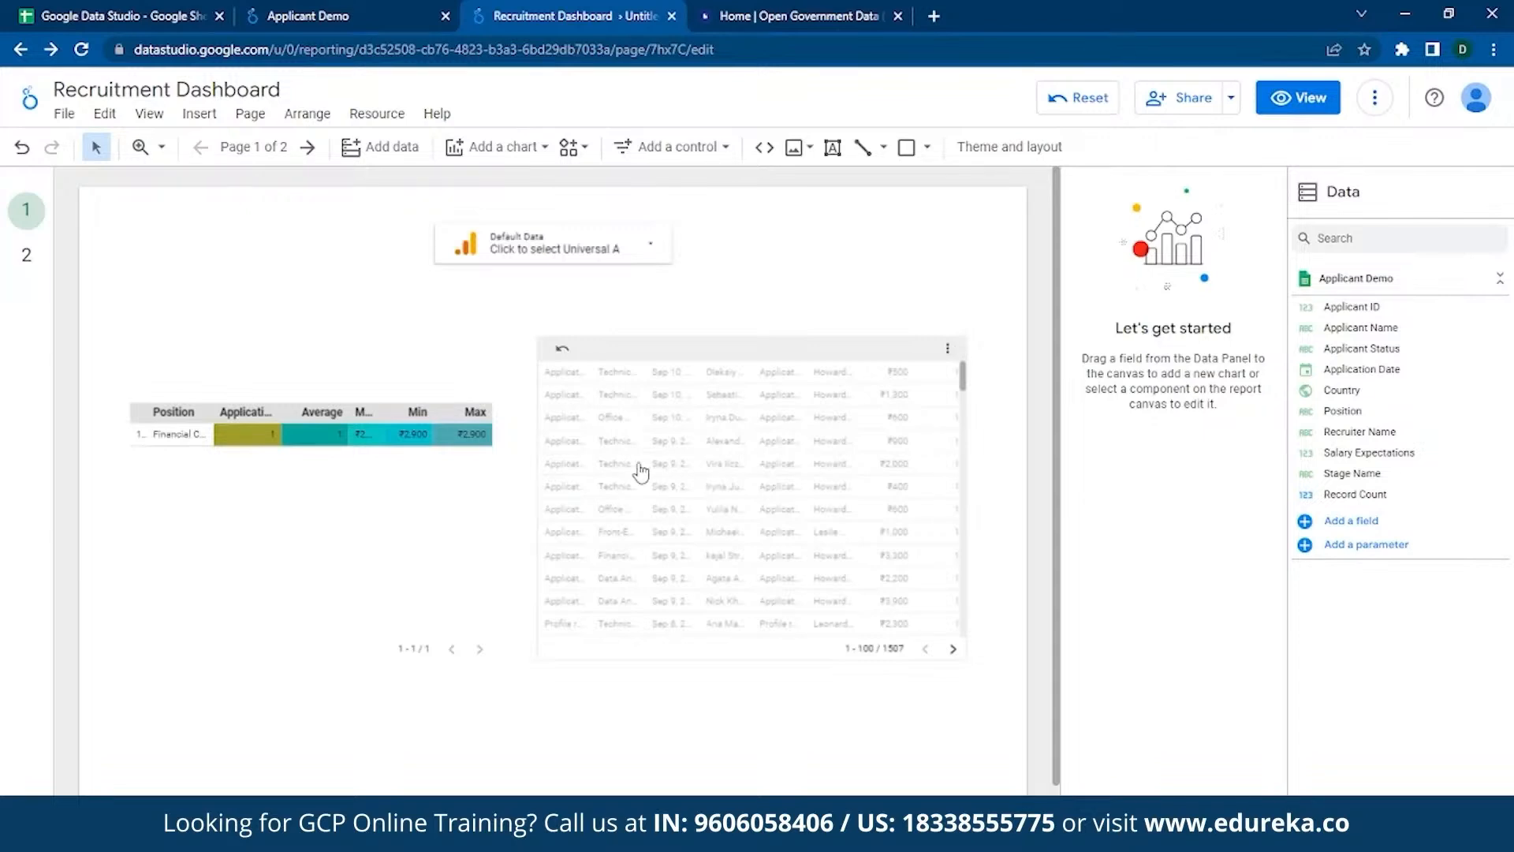
- Check the Google Analytics data control's options and delete the control from the page
click(576, 257)
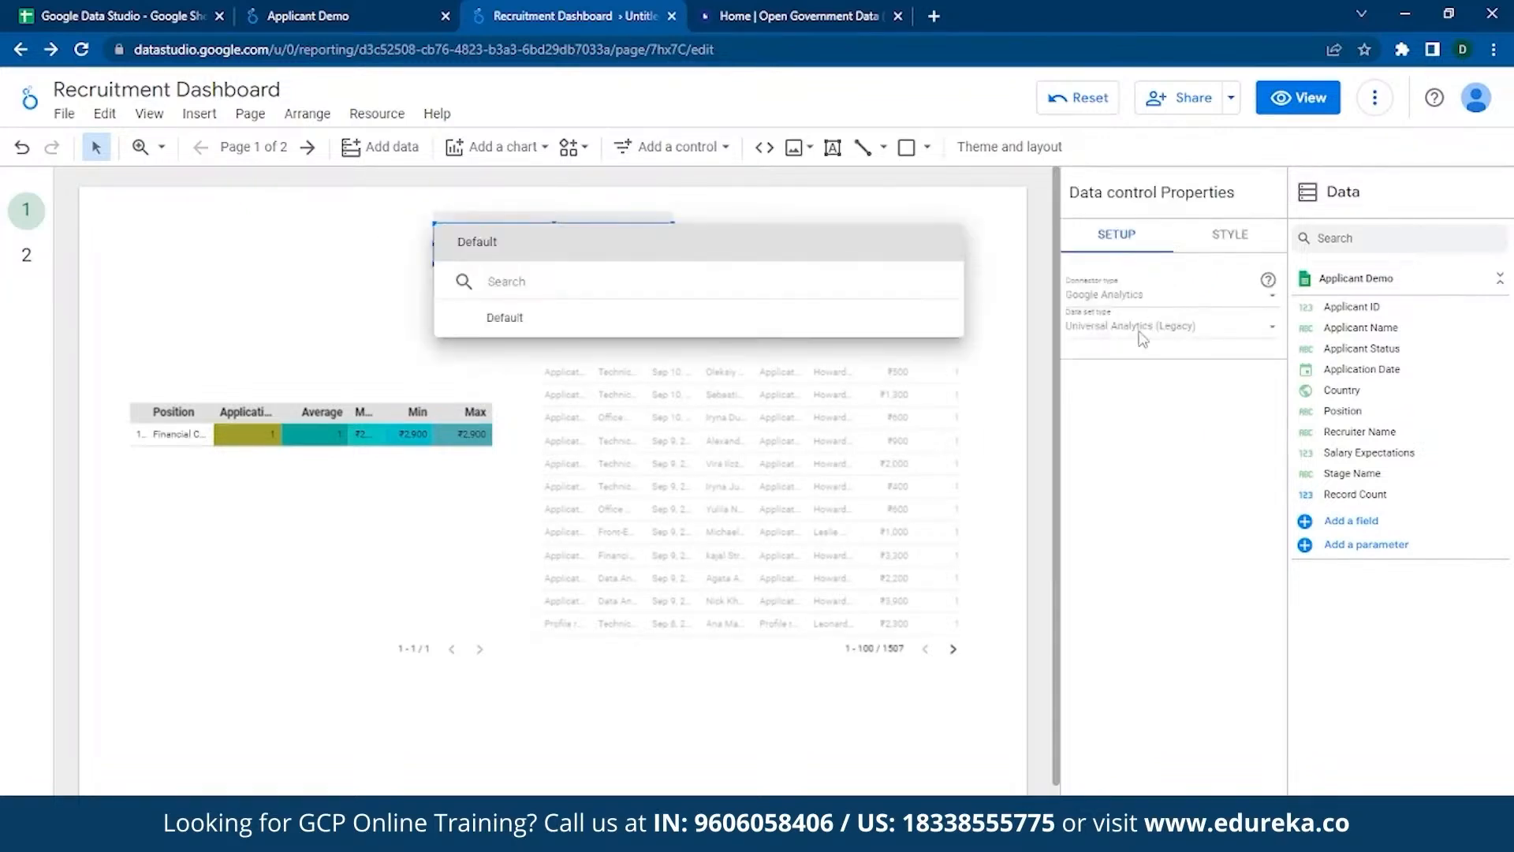
click(1271, 330)
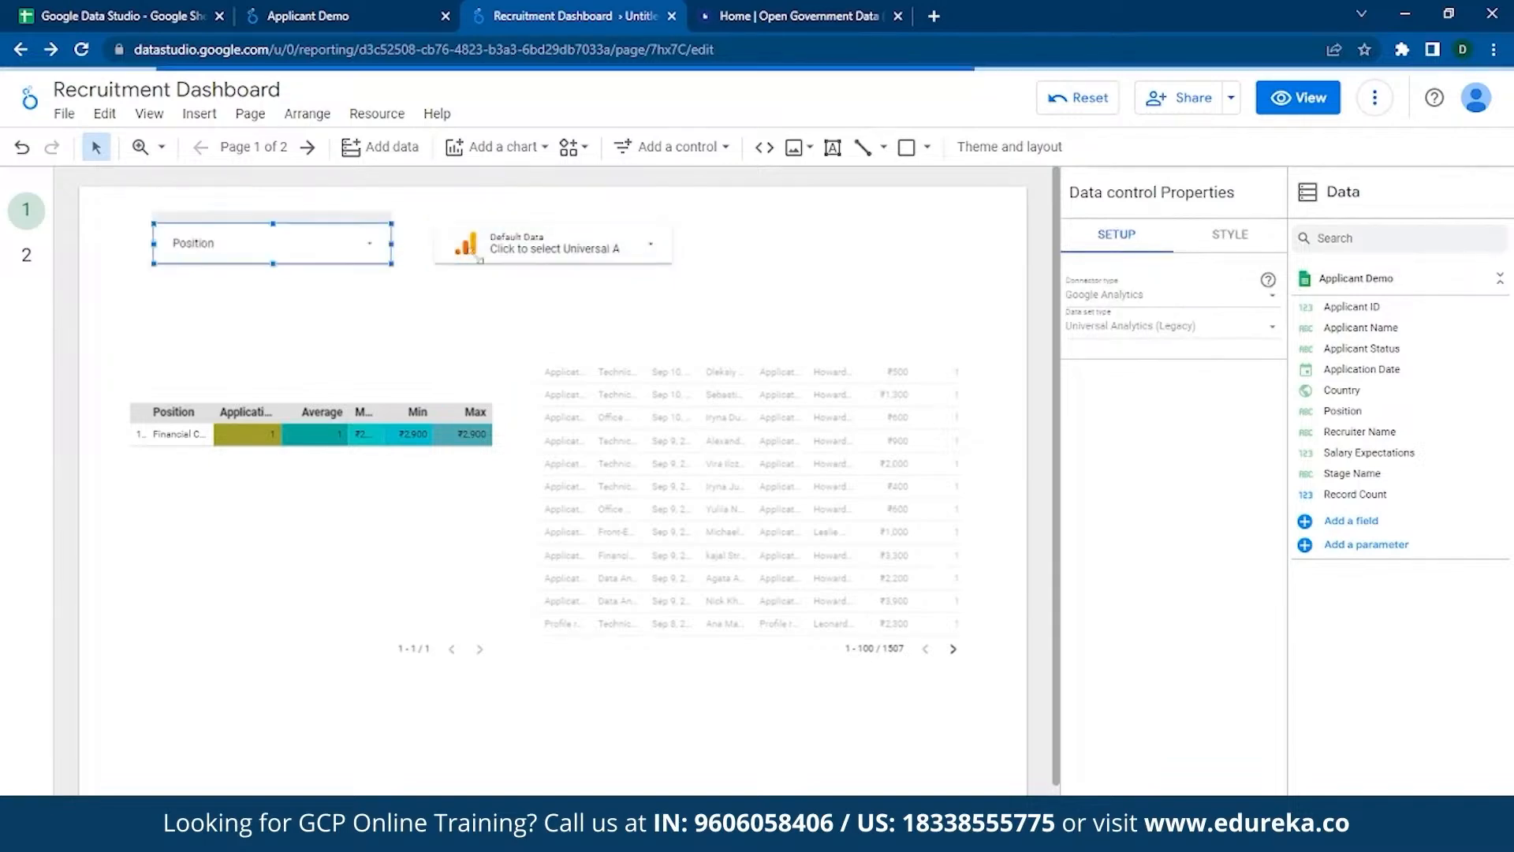
click(561, 237)
key(Delete)
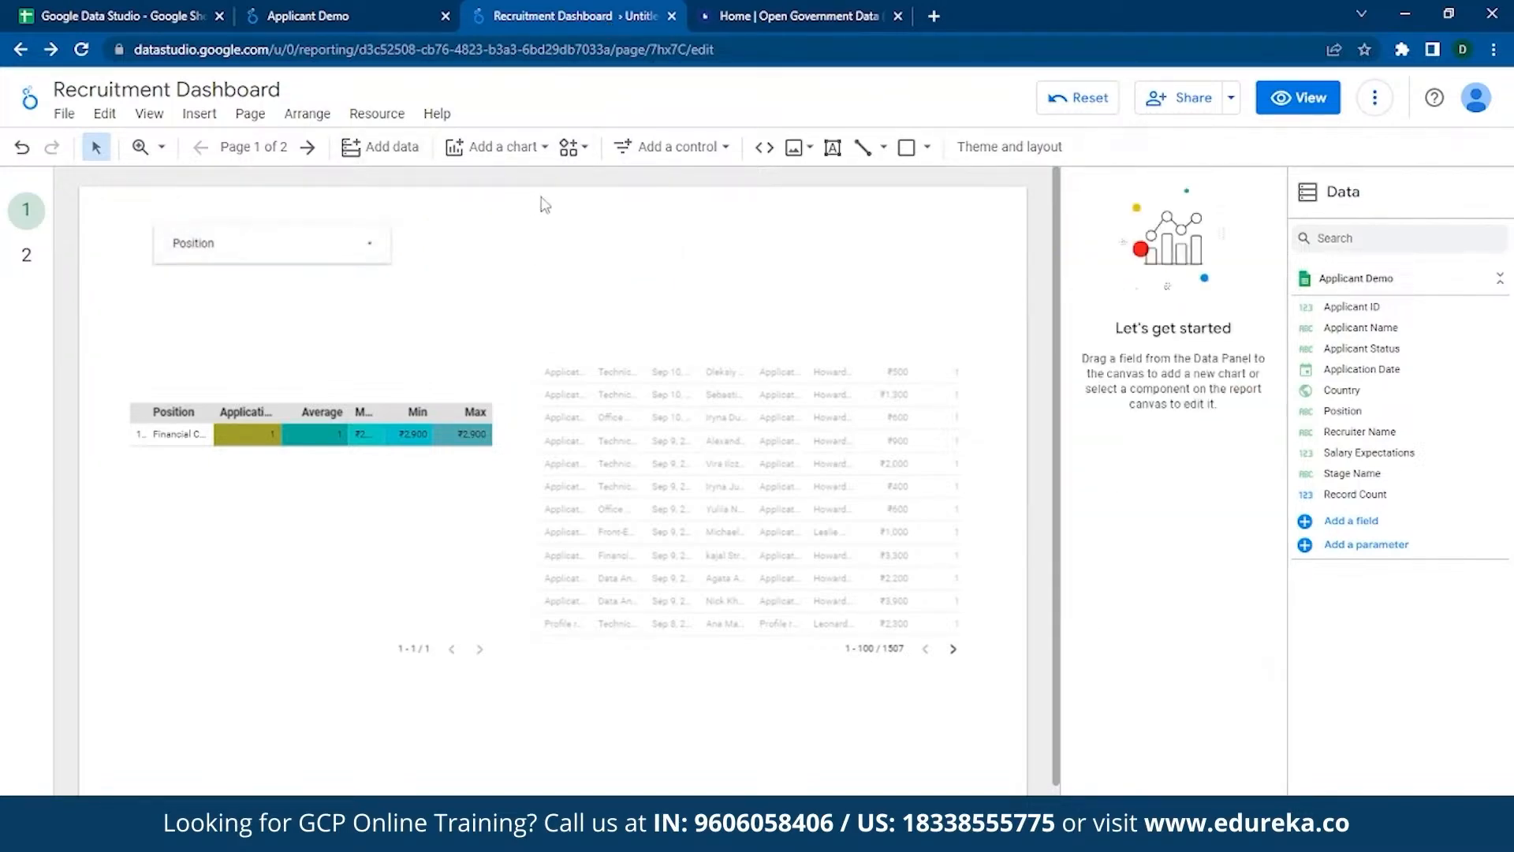
- Remove the Application Date range dimension from the Position control and change its control field to Country
click(300, 254)
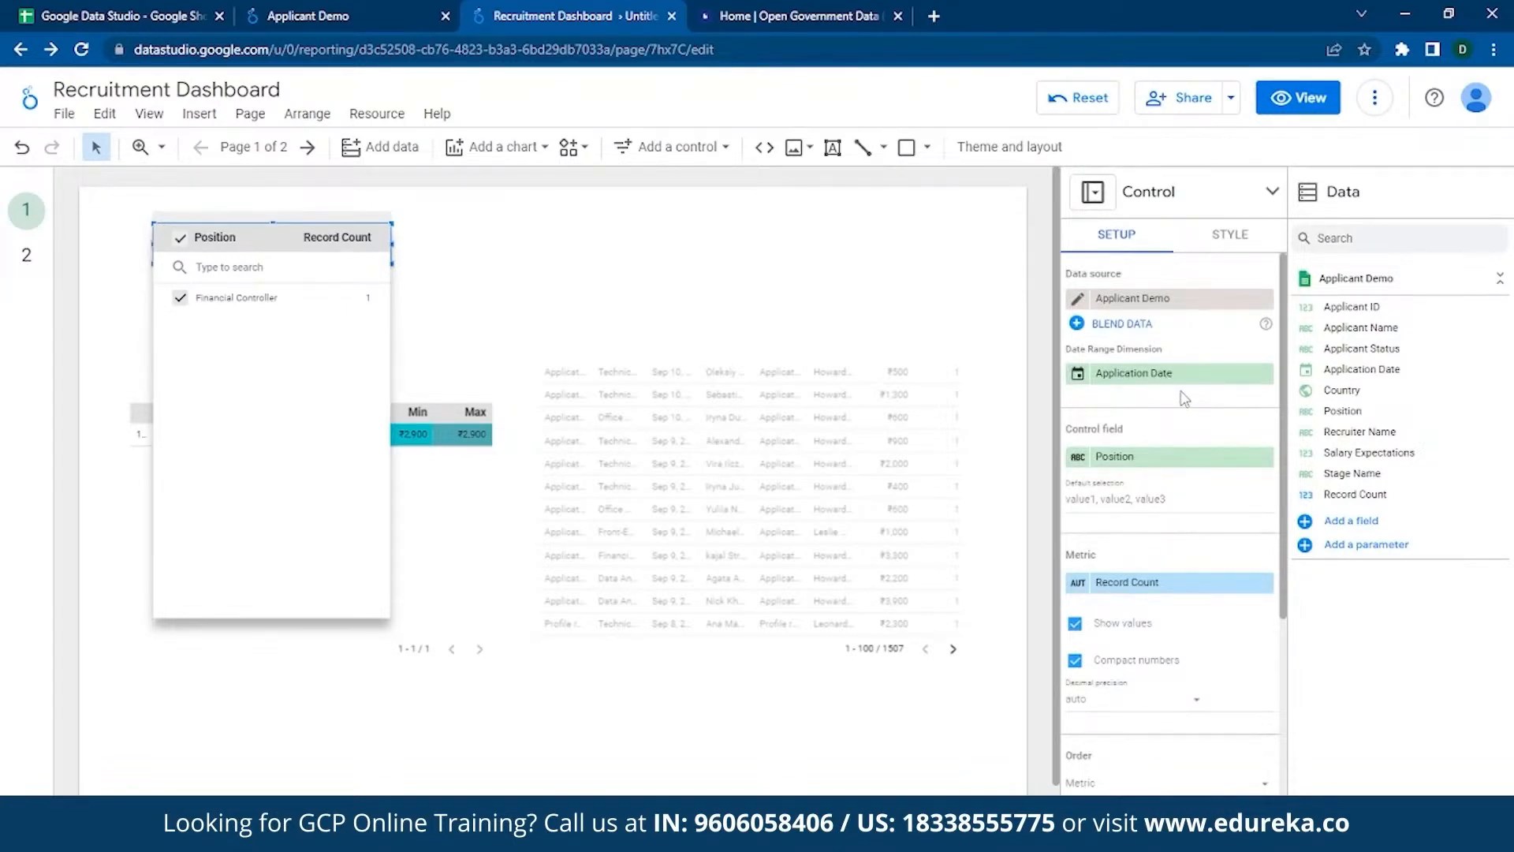
click(1261, 373)
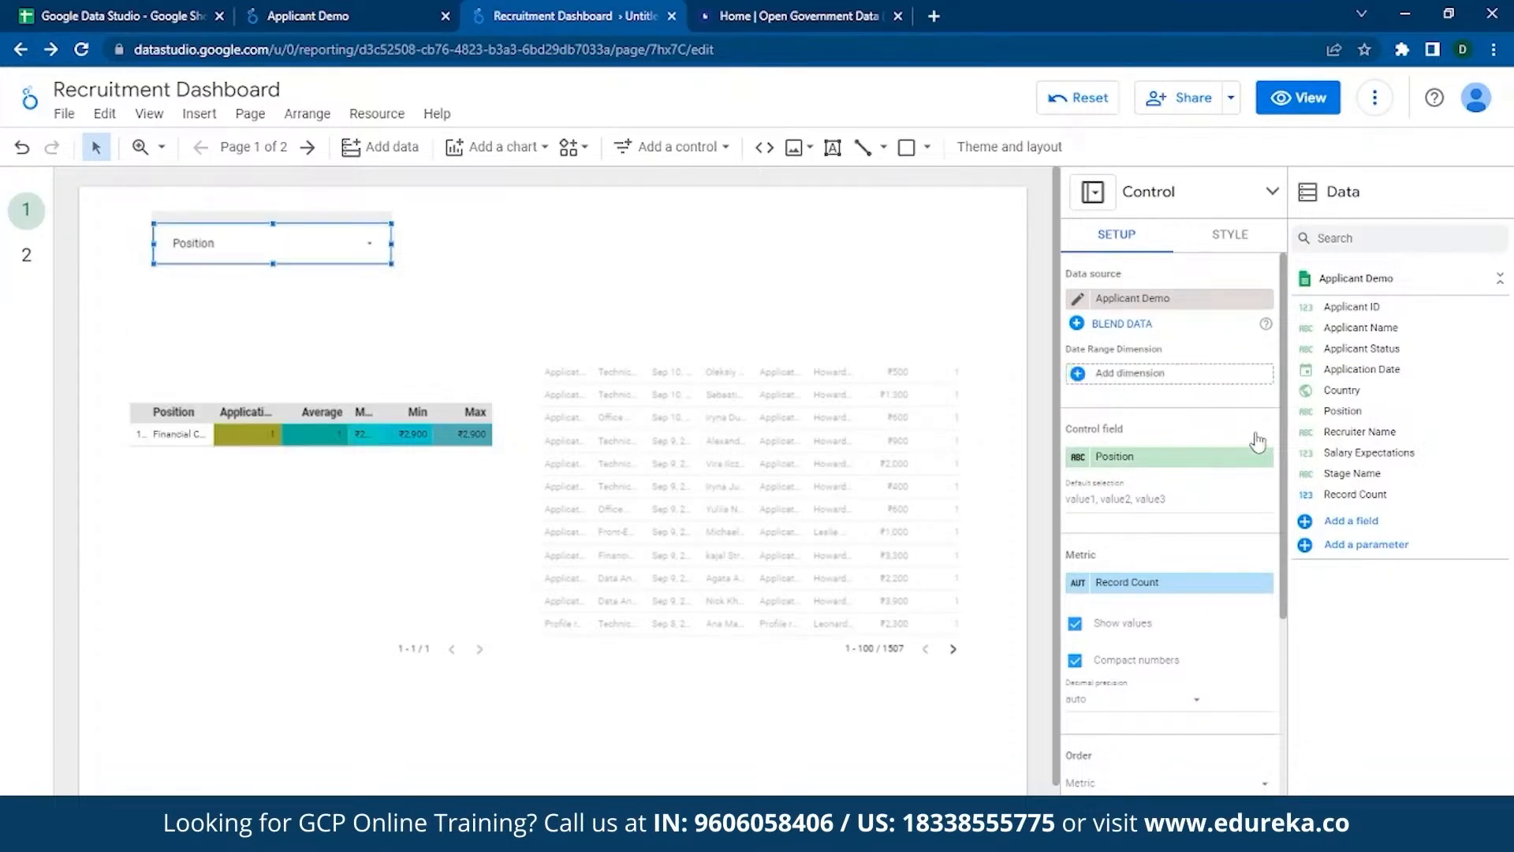
click(1196, 464)
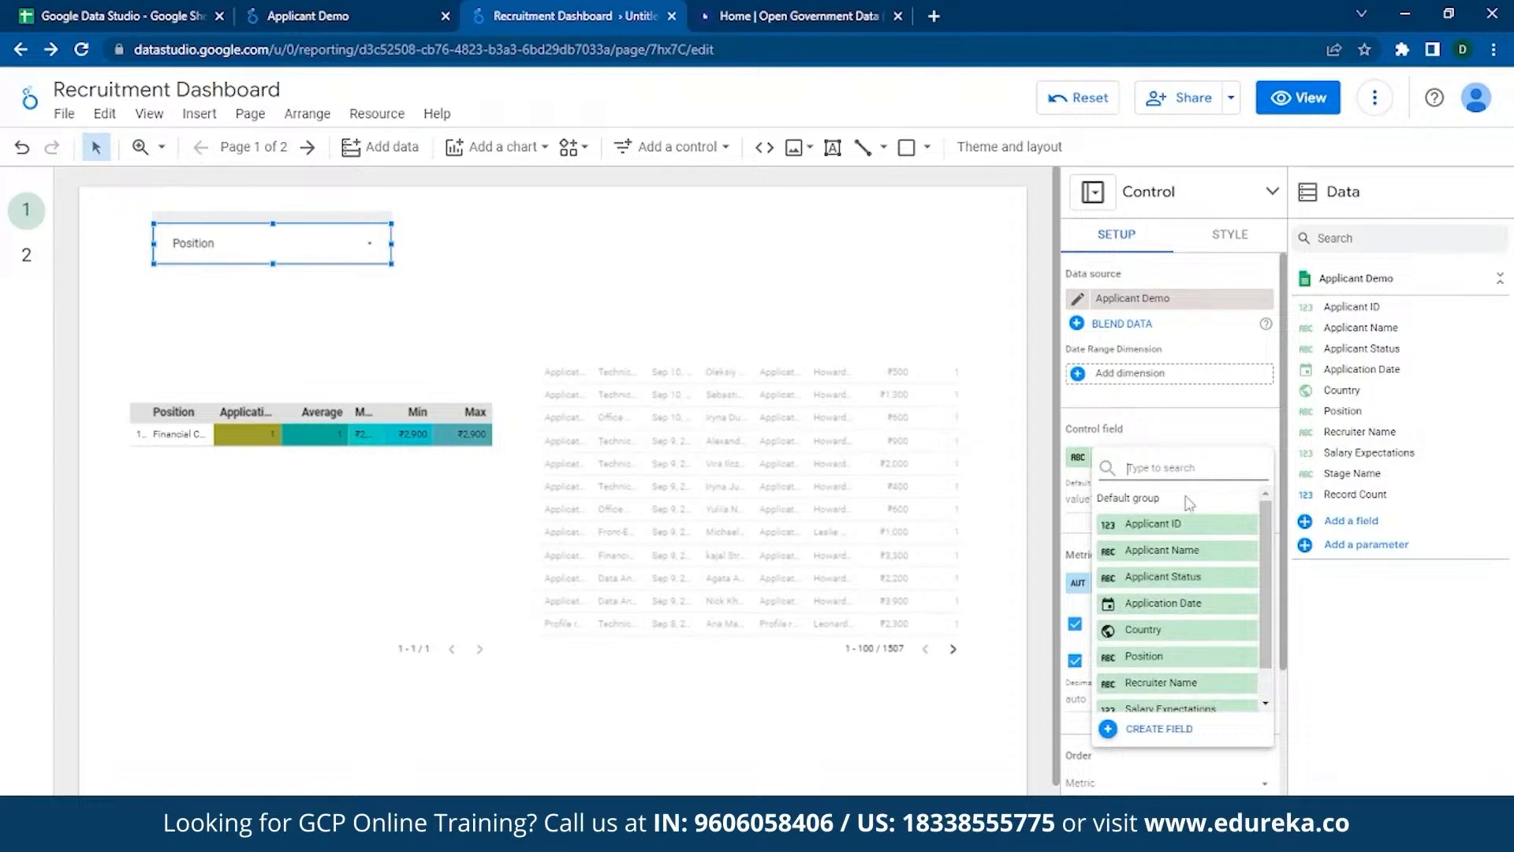
click(1164, 631)
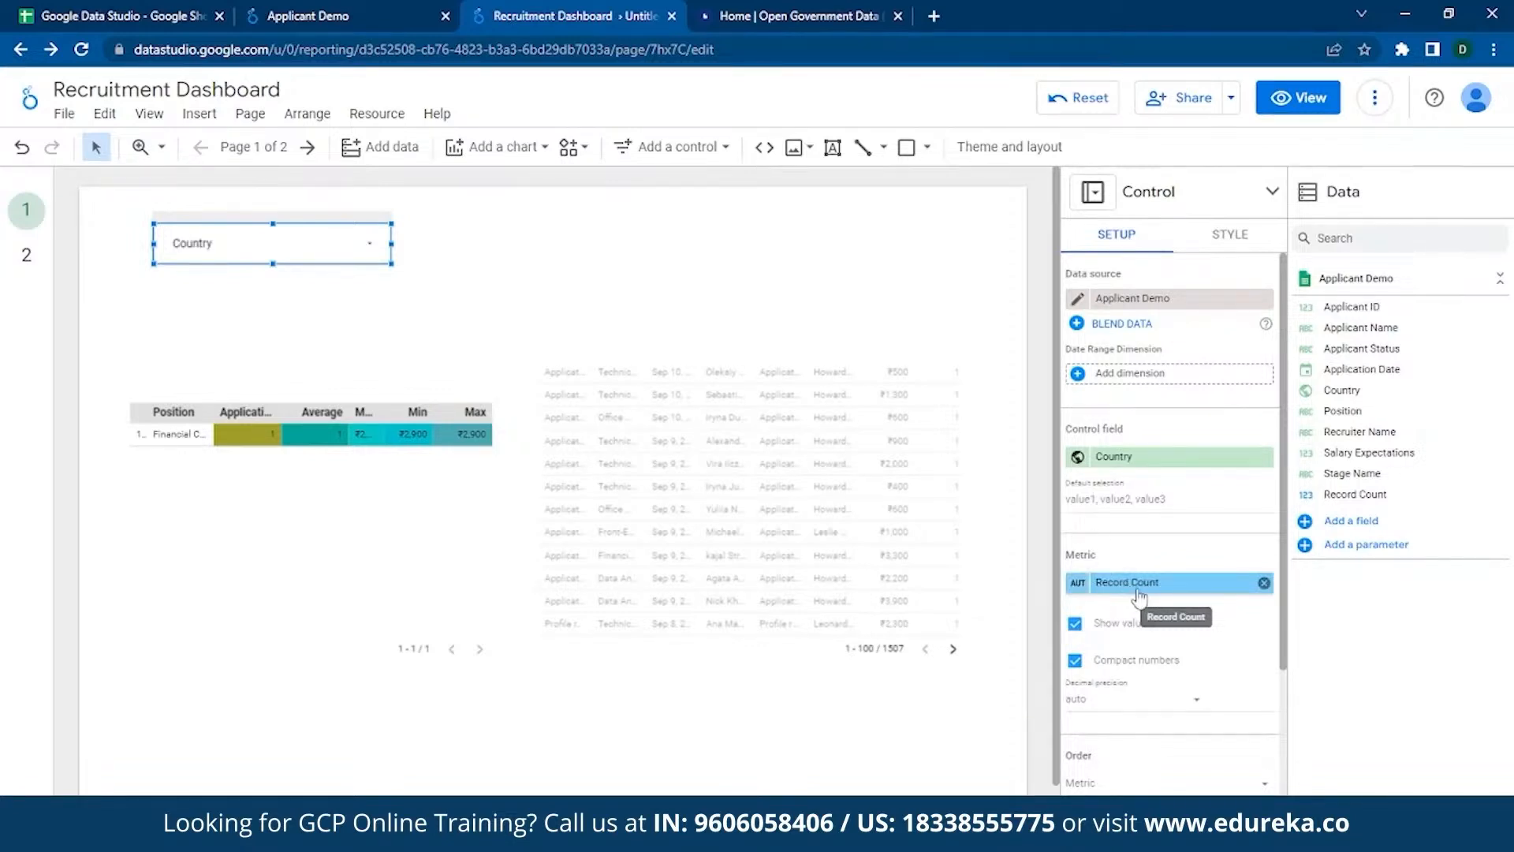
- Set the Country control's metric to Applicant ID with Count aggregation and check its drop-down list
click(1129, 588)
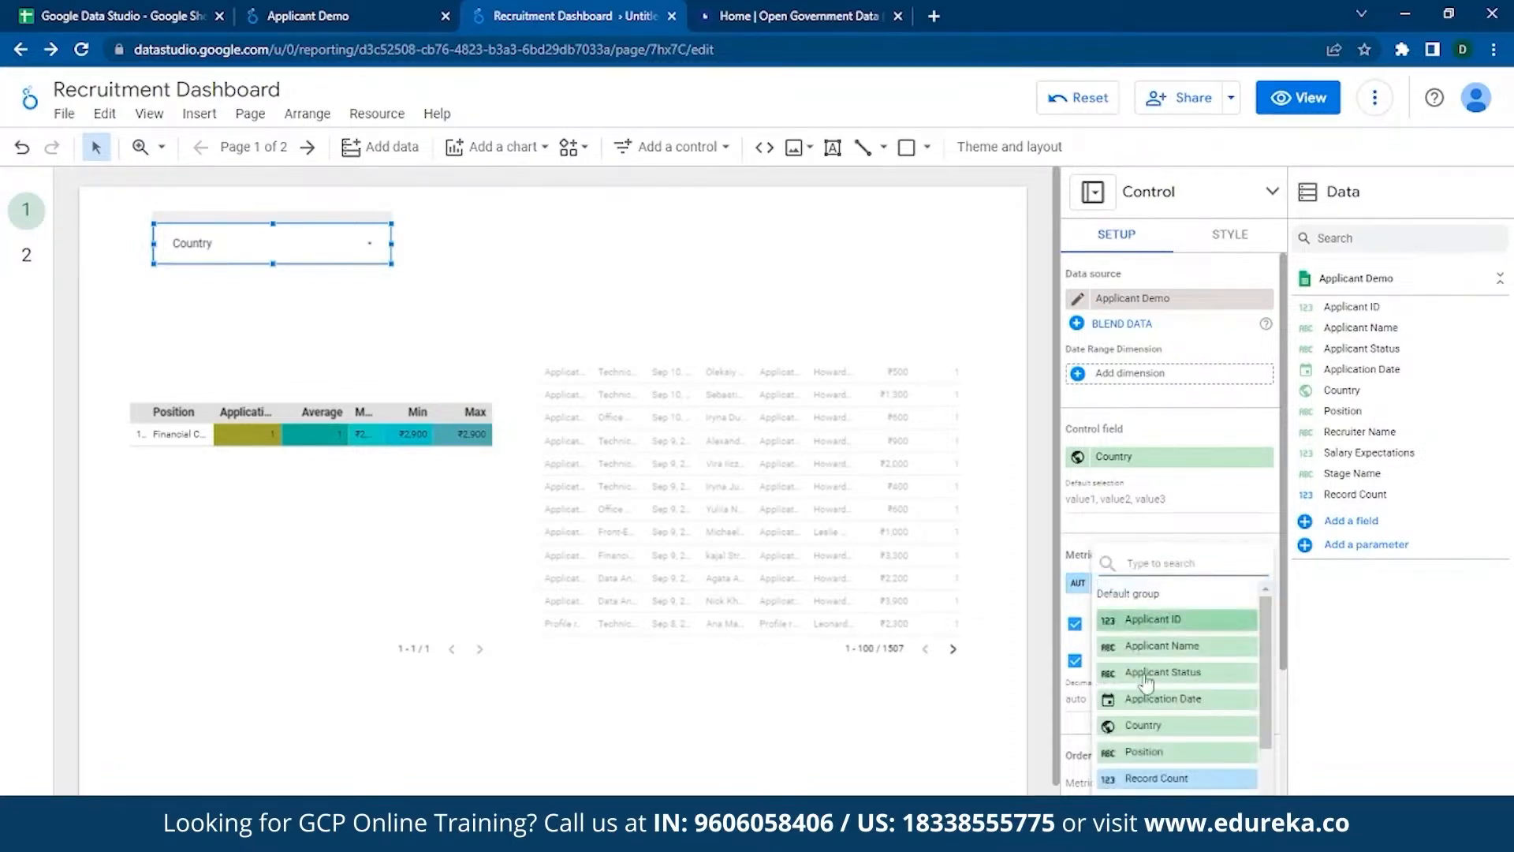
click(1148, 622)
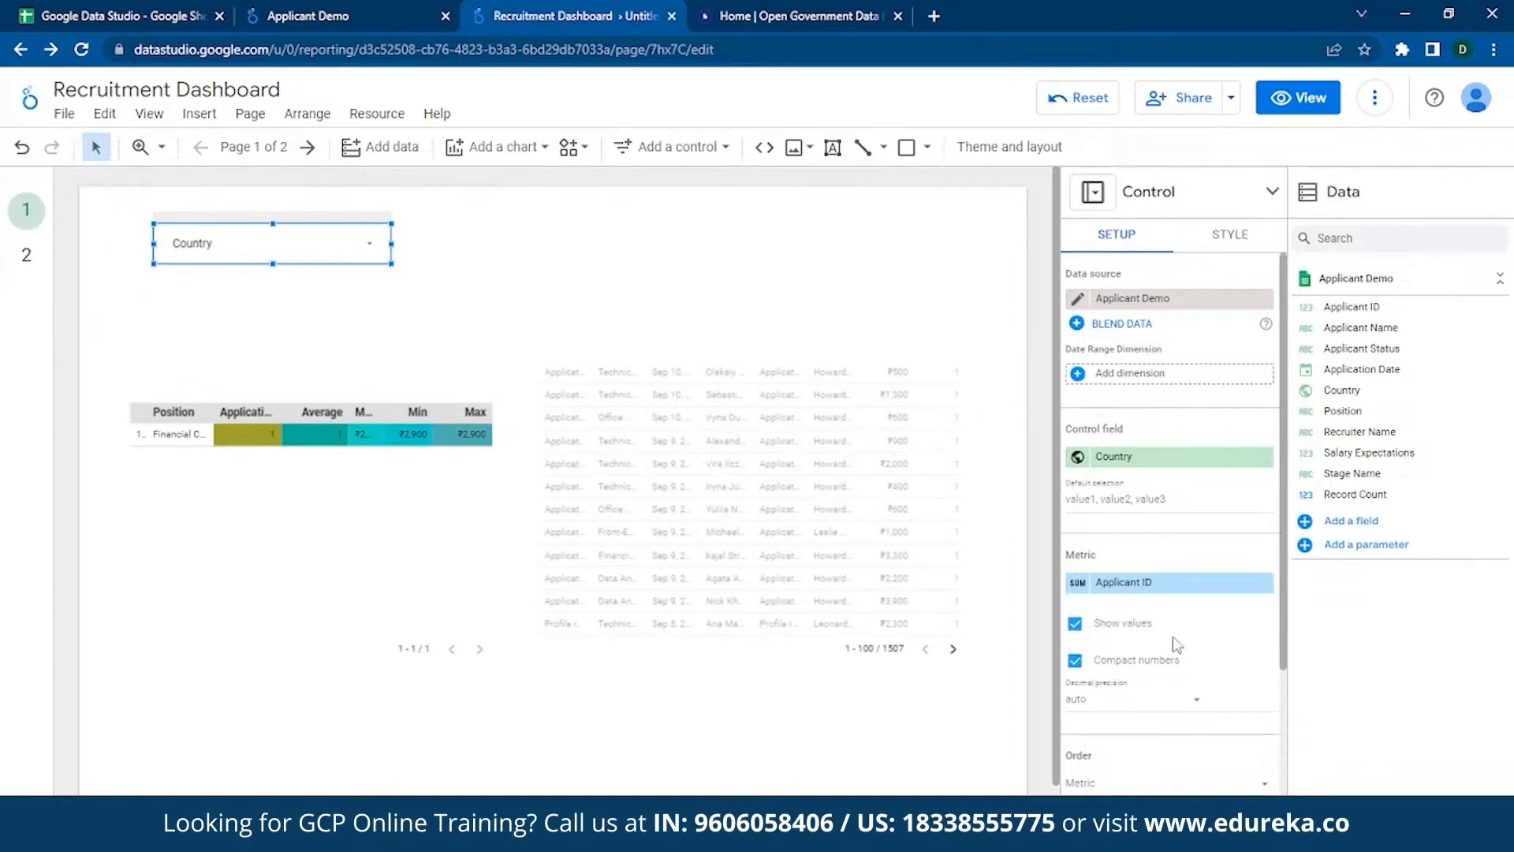
click(1077, 583)
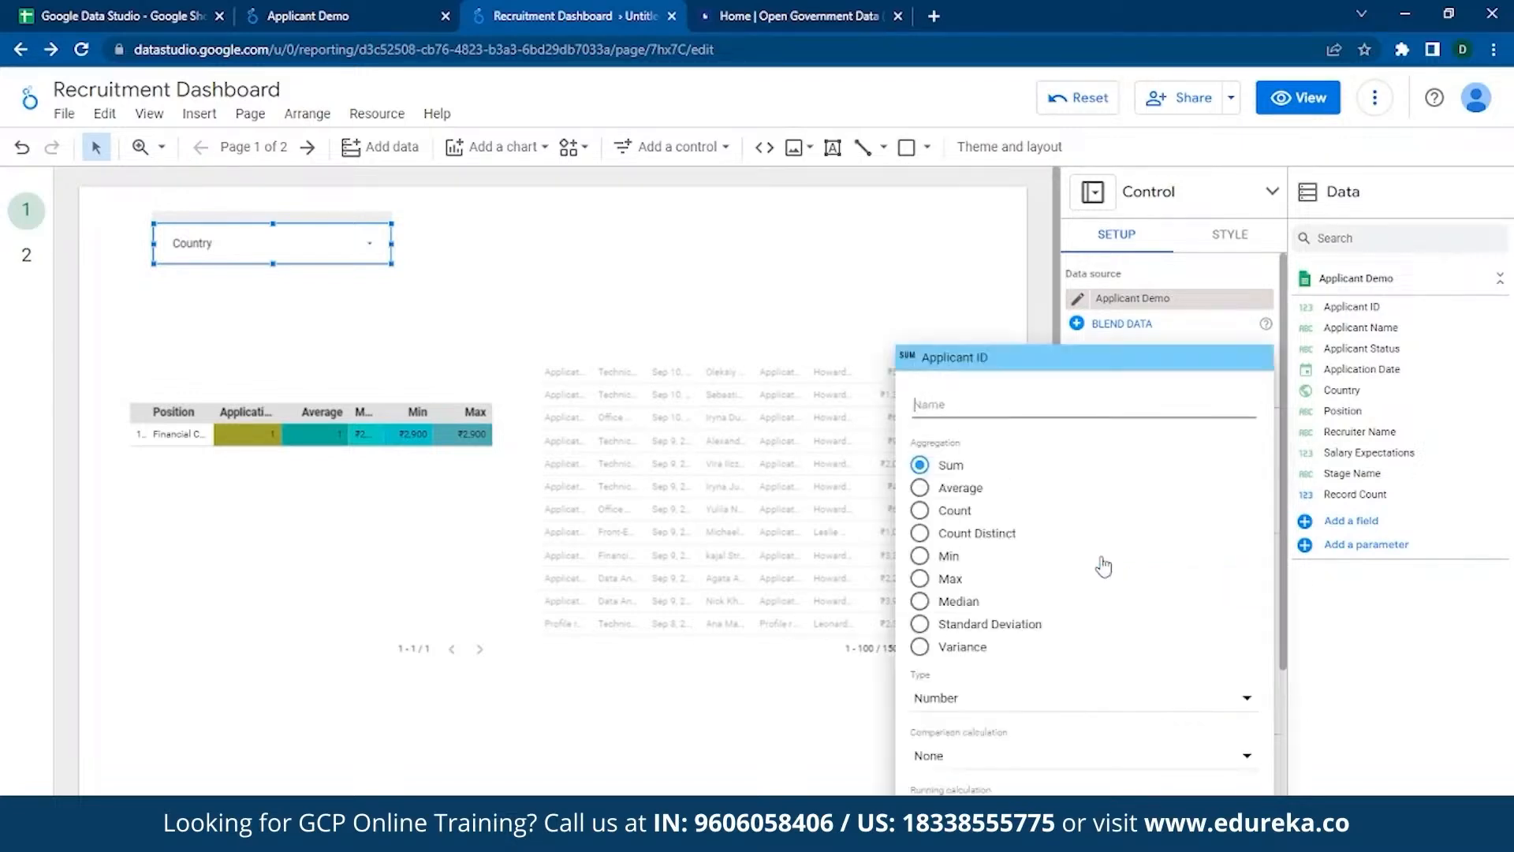
click(929, 513)
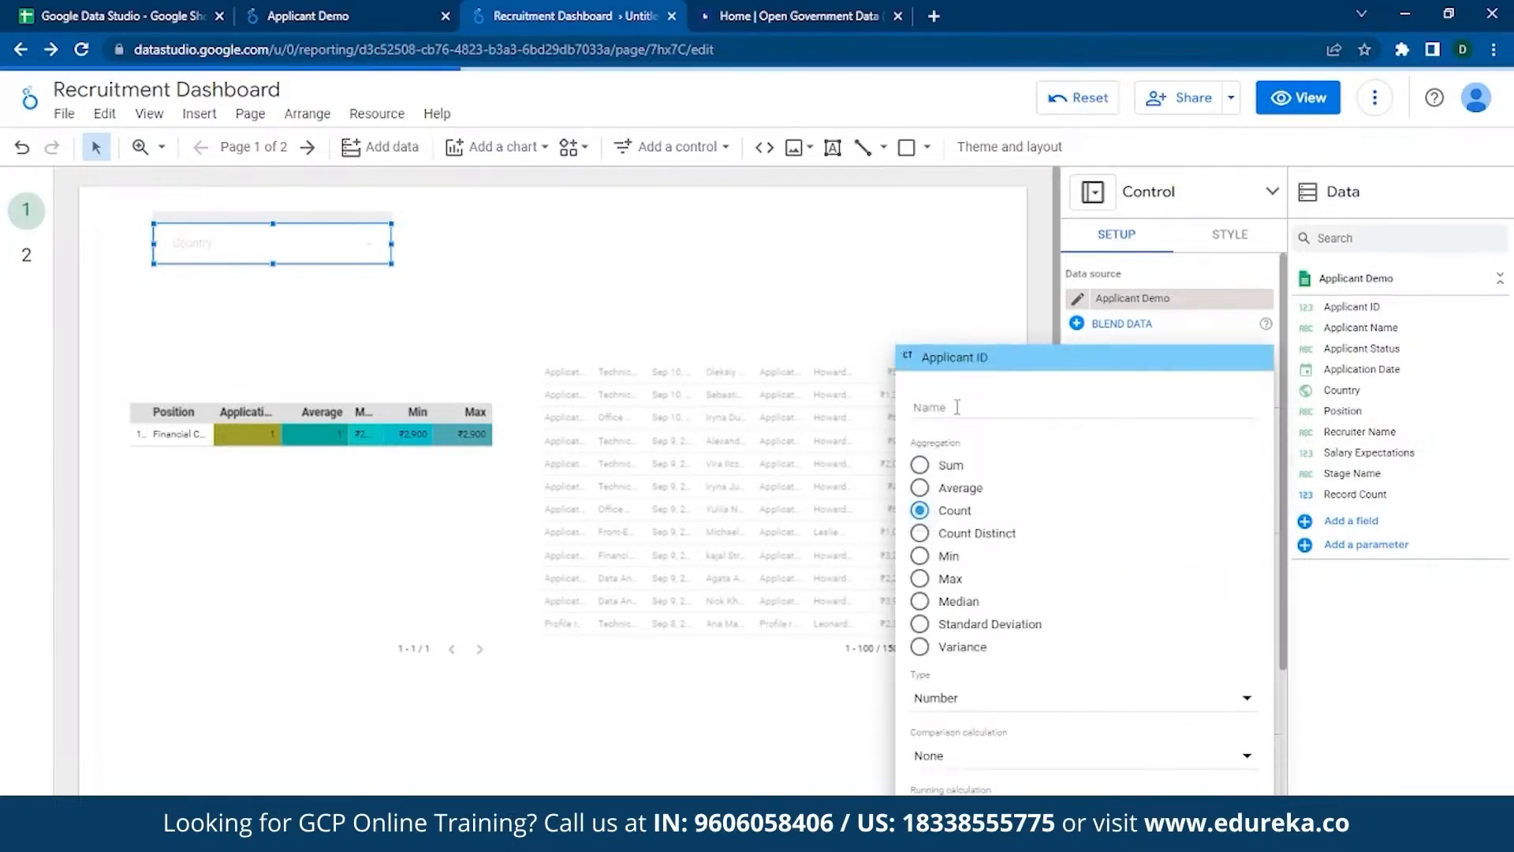
click(456, 299)
click(371, 244)
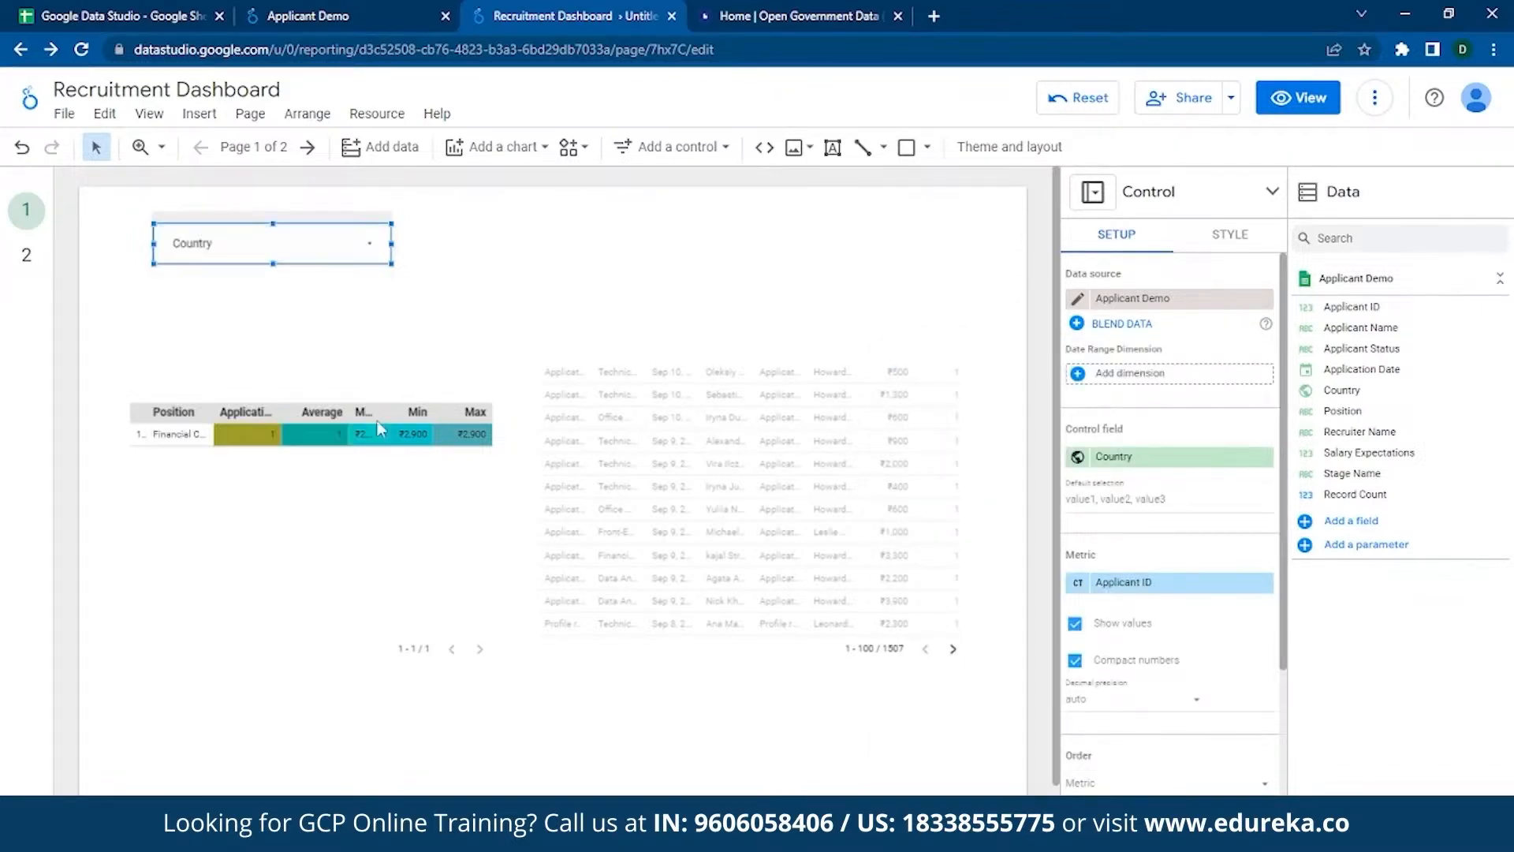
click(452, 331)
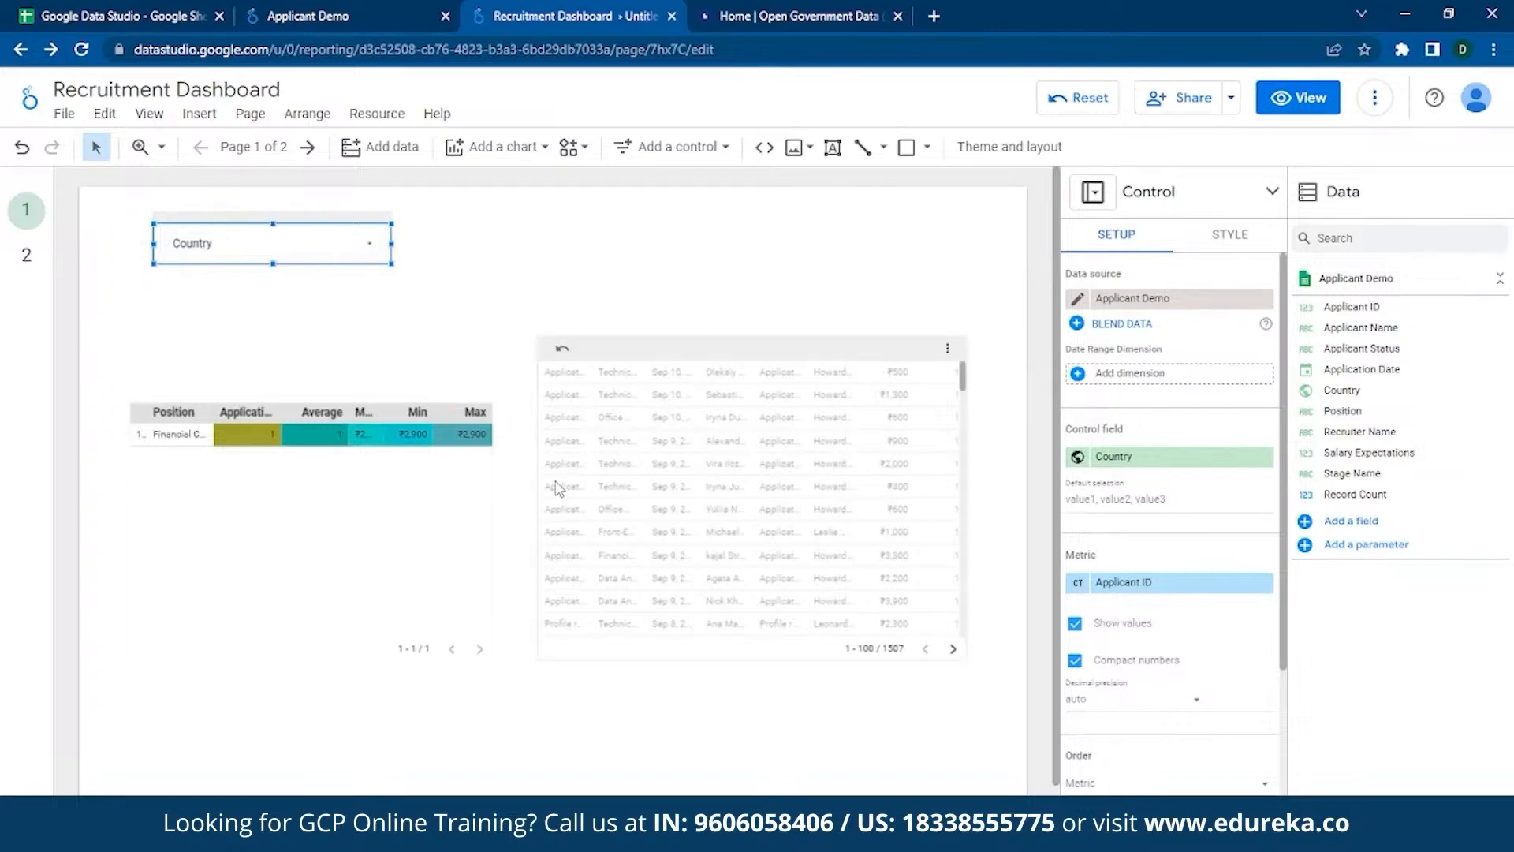
- Add Applicant ID, Country and Salary Expectations as dimensions of the heatmap table
scroll(663, 554, down, 3)
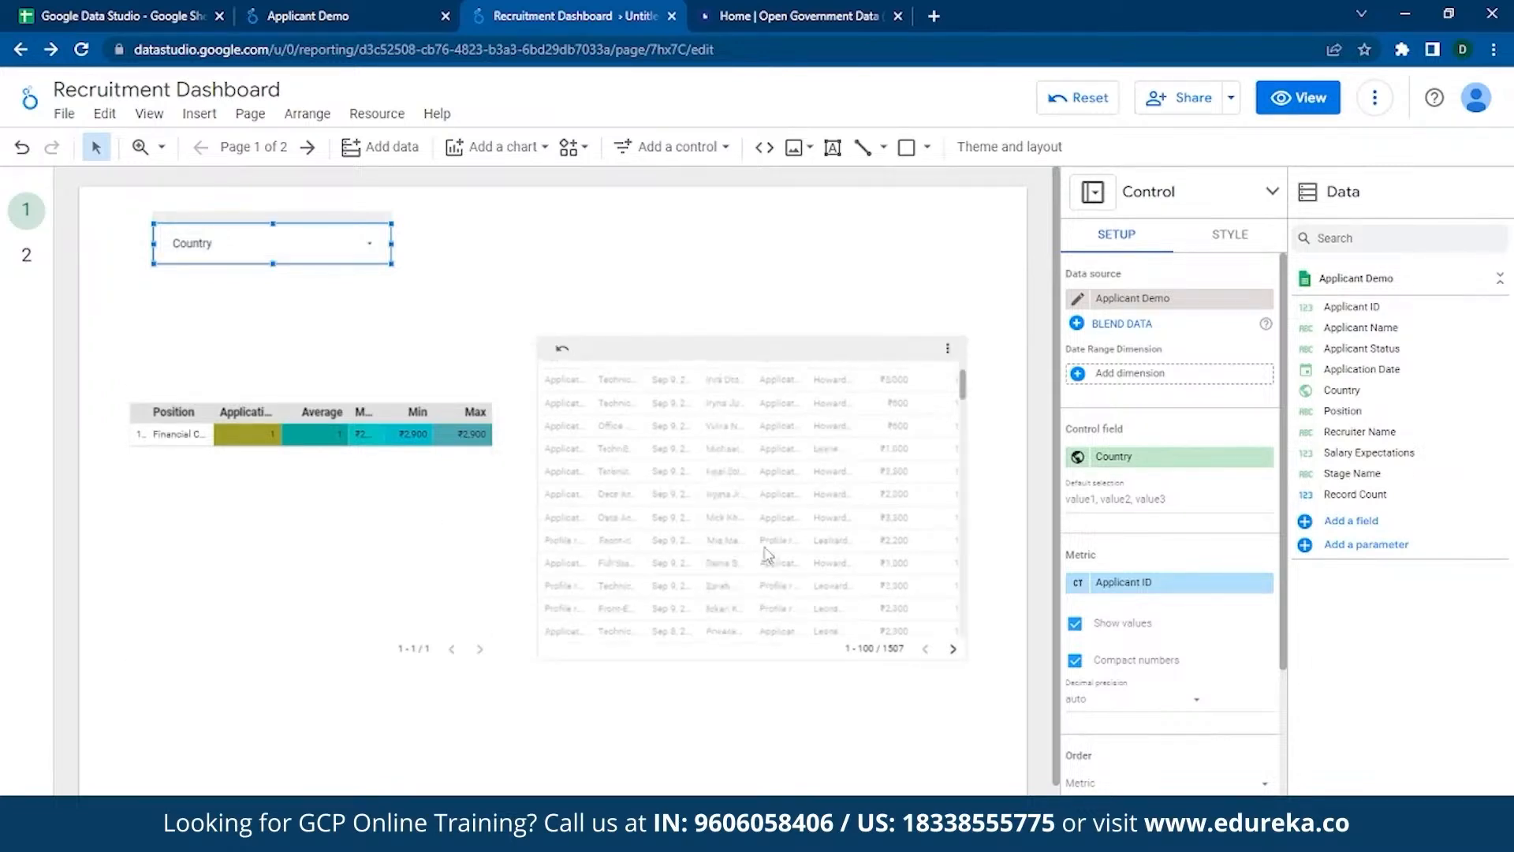
scroll(1143, 575, down, 3)
scroll(1142, 575, up, 3)
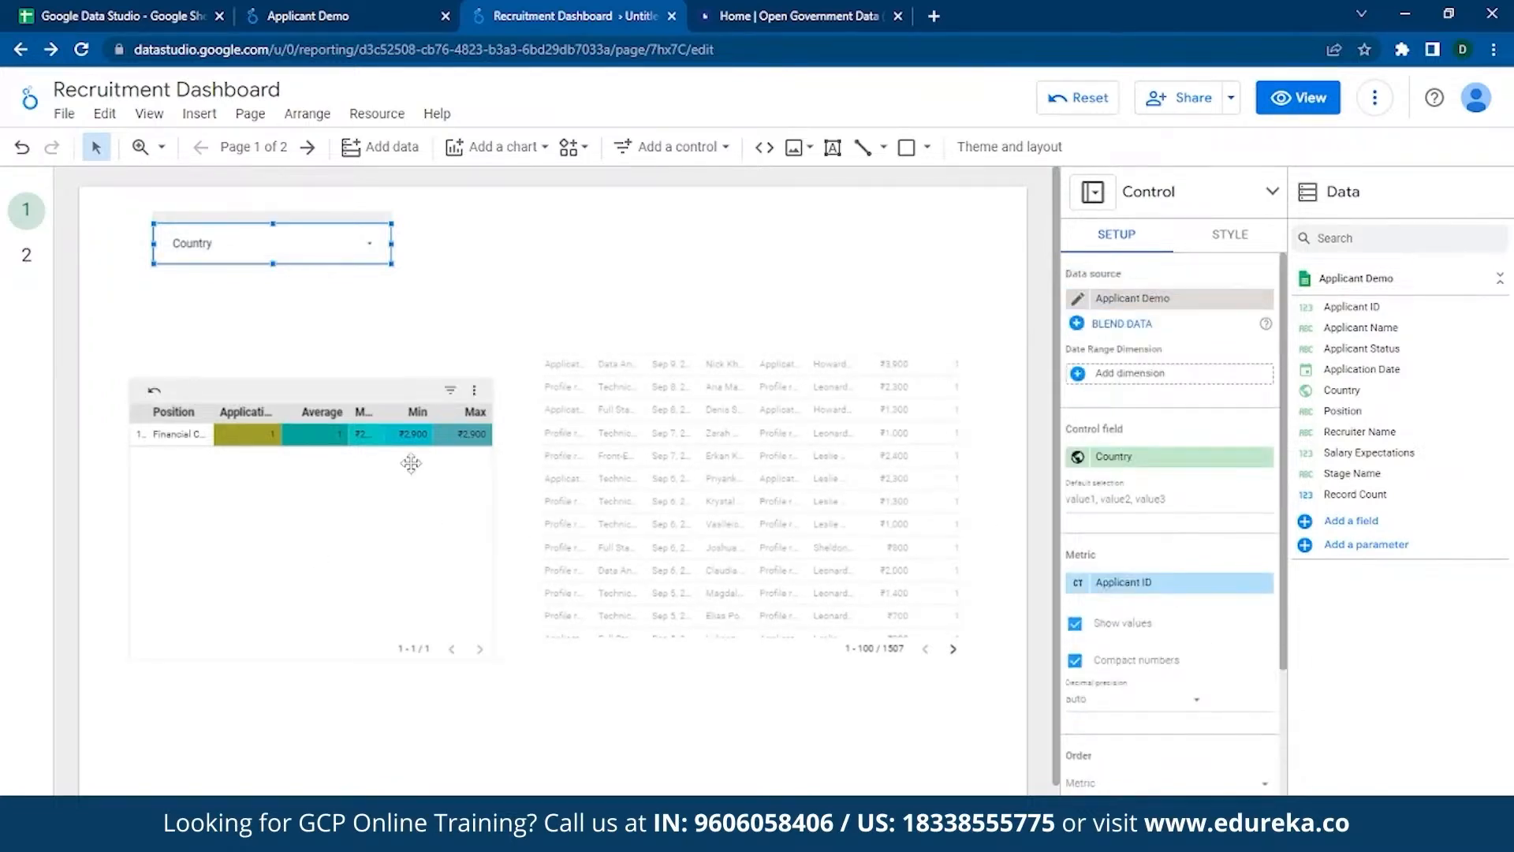
click(410, 464)
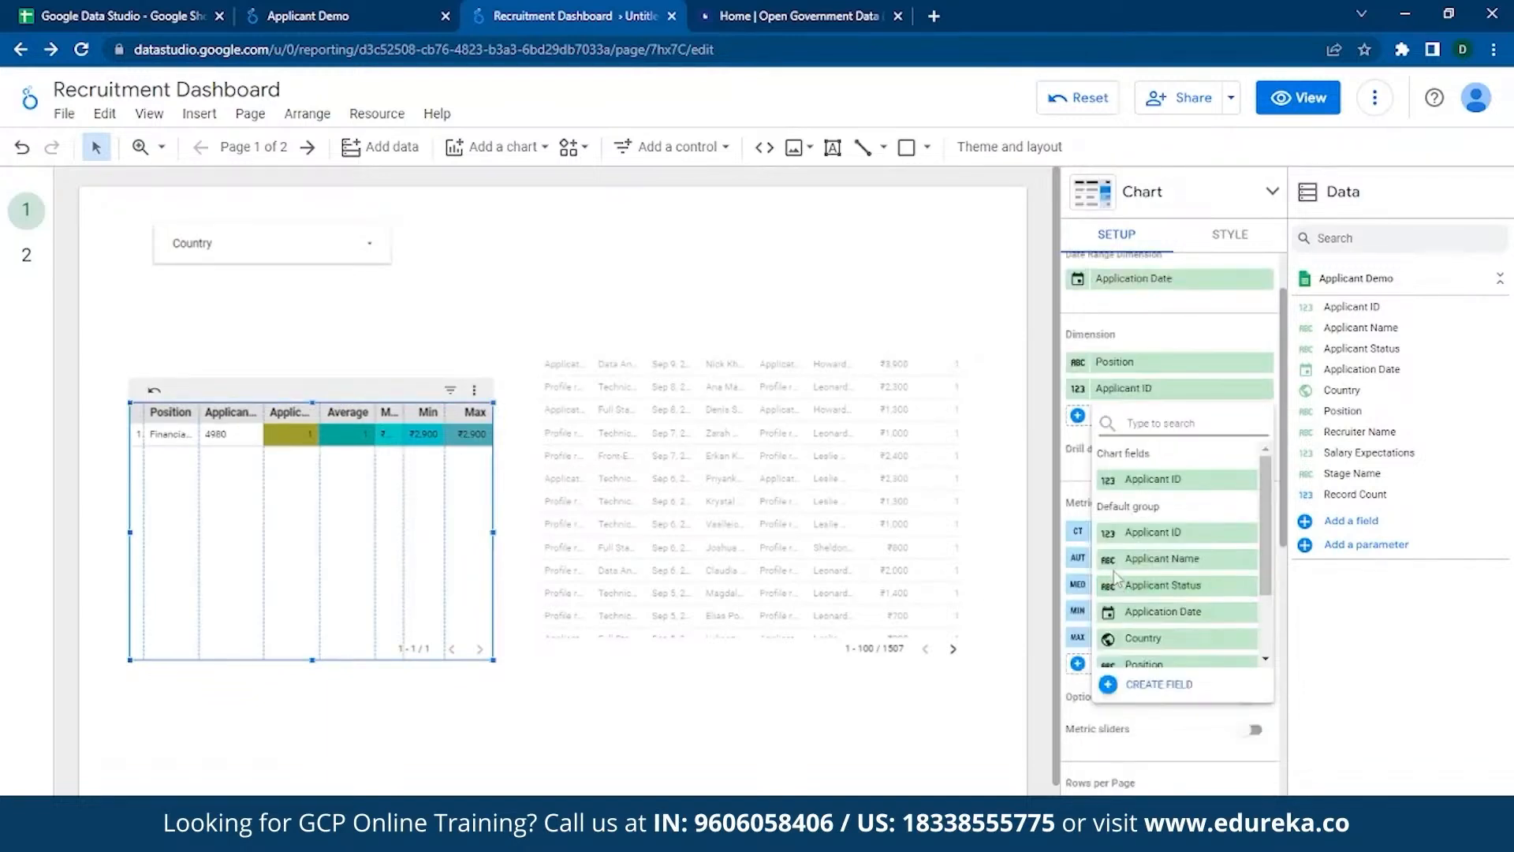
scroll(1134, 583, down, 1)
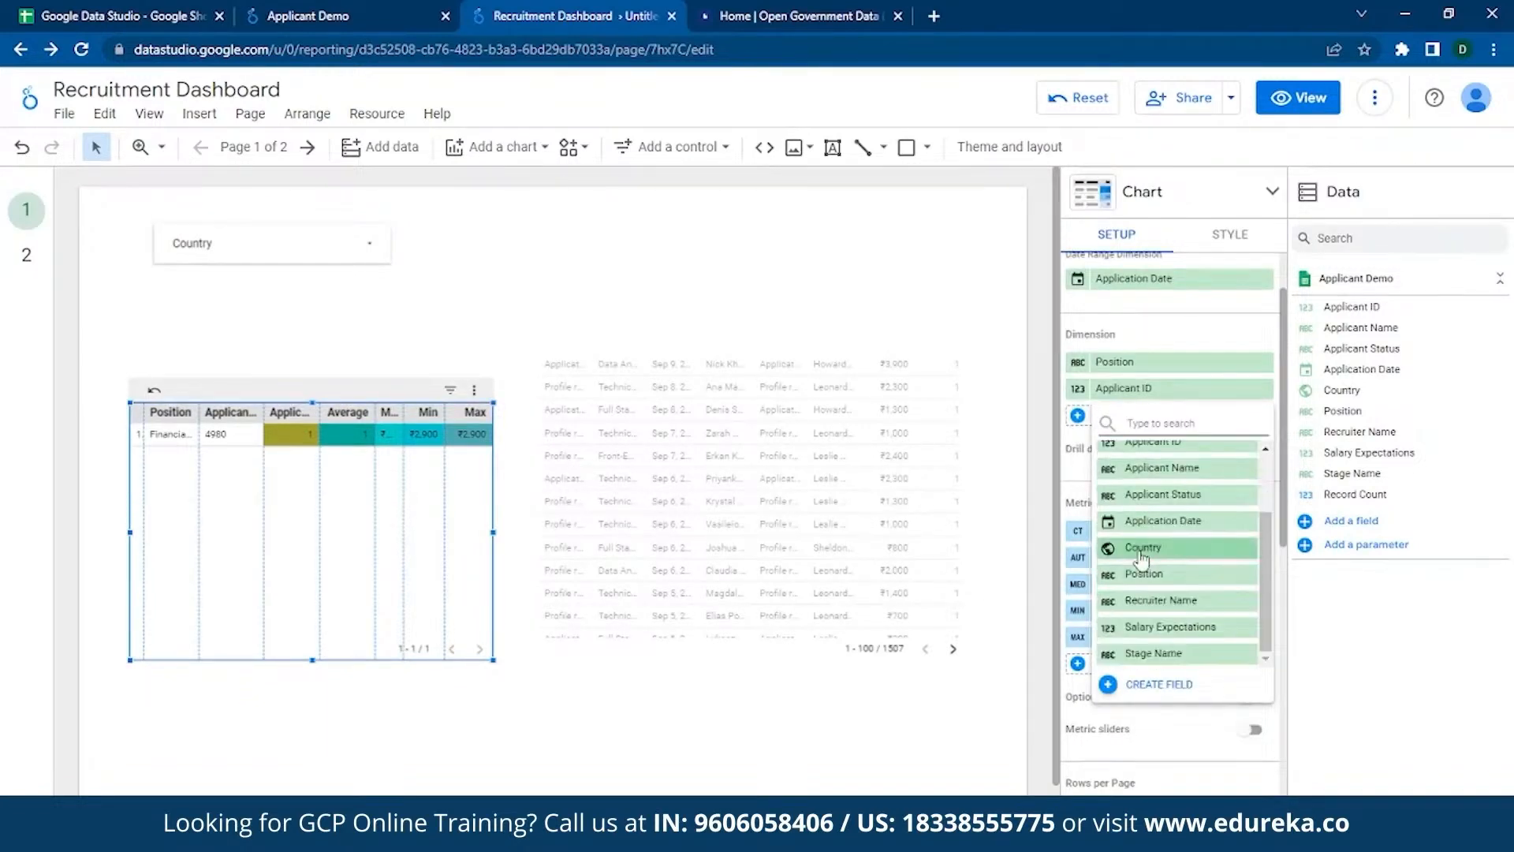
click(1143, 558)
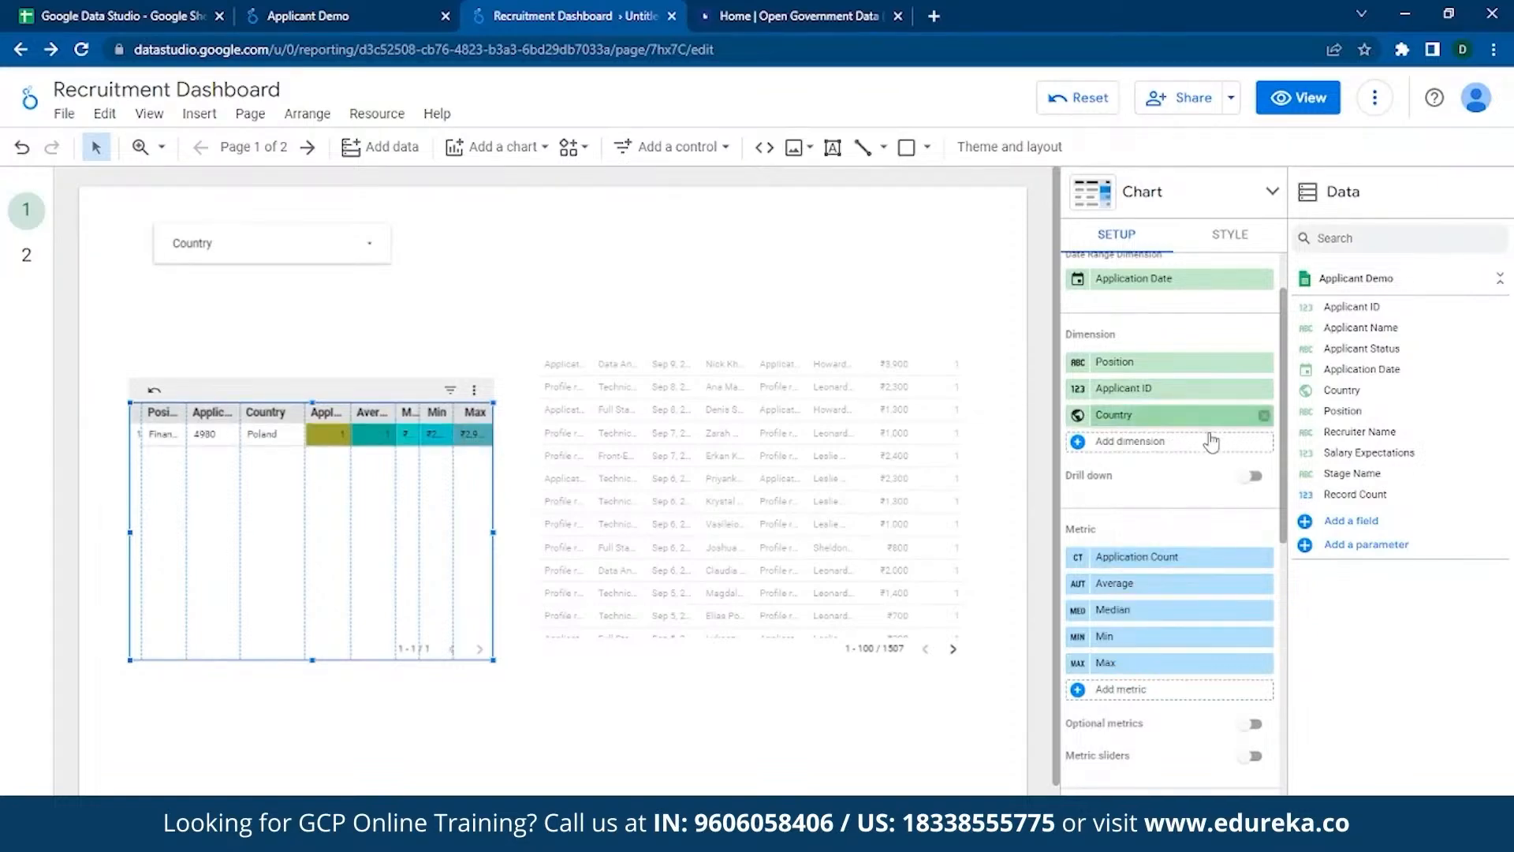
click(1141, 442)
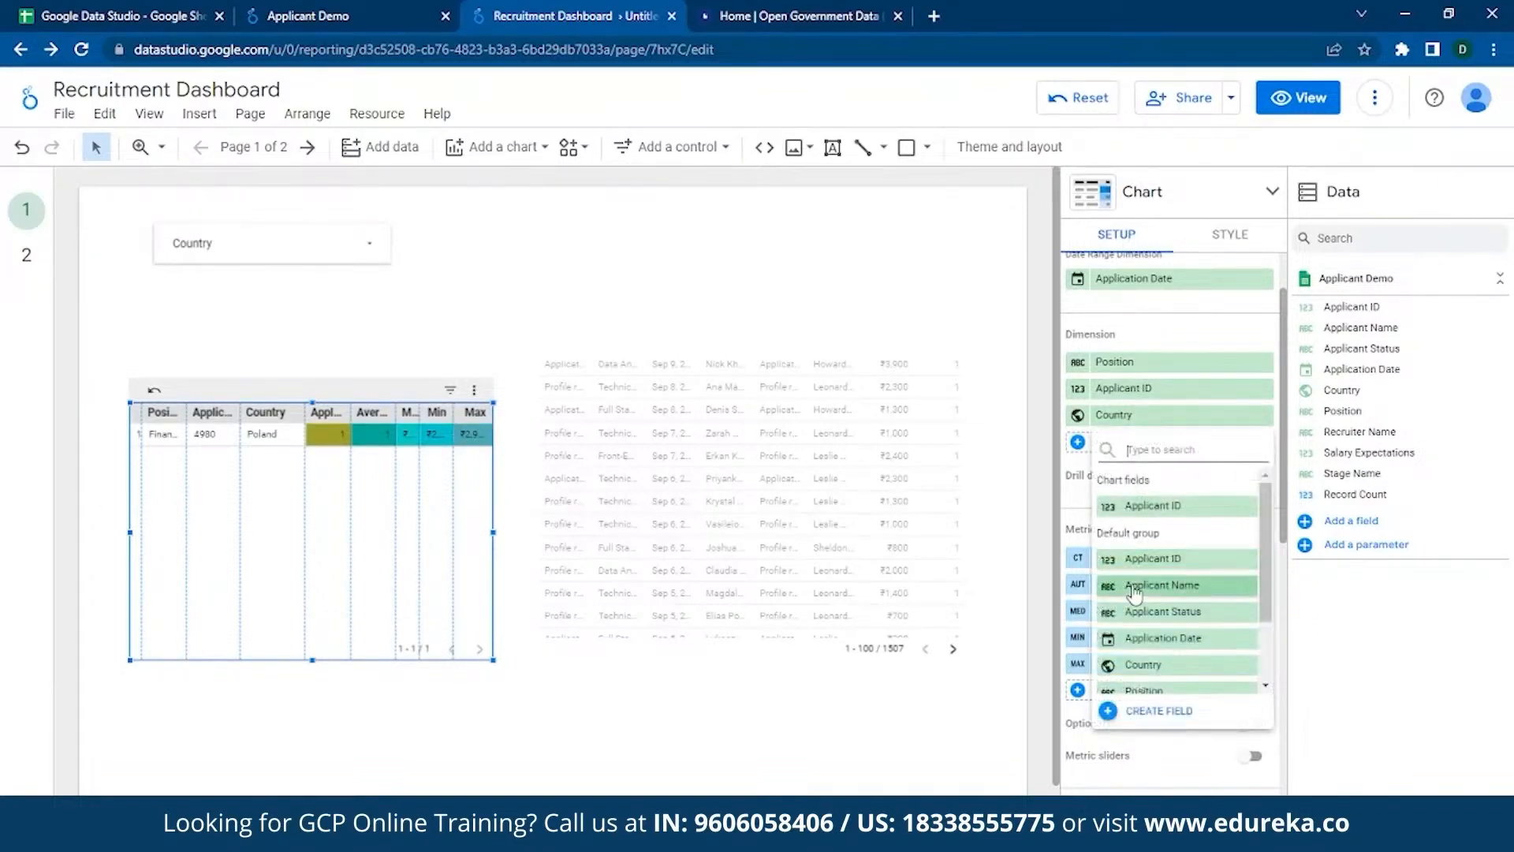
scroll(1151, 615, down, 2)
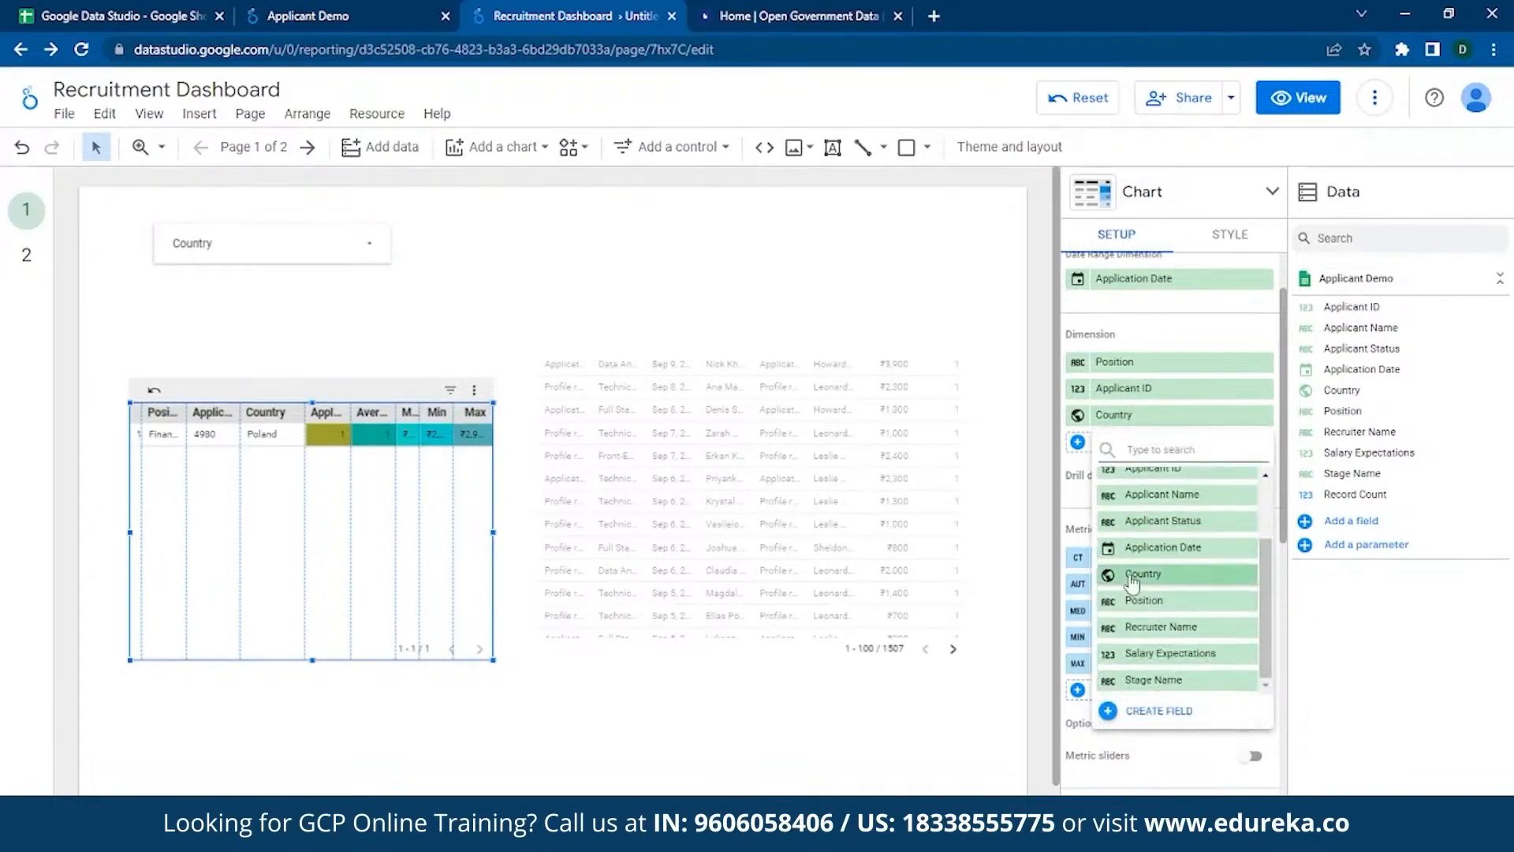
click(1165, 654)
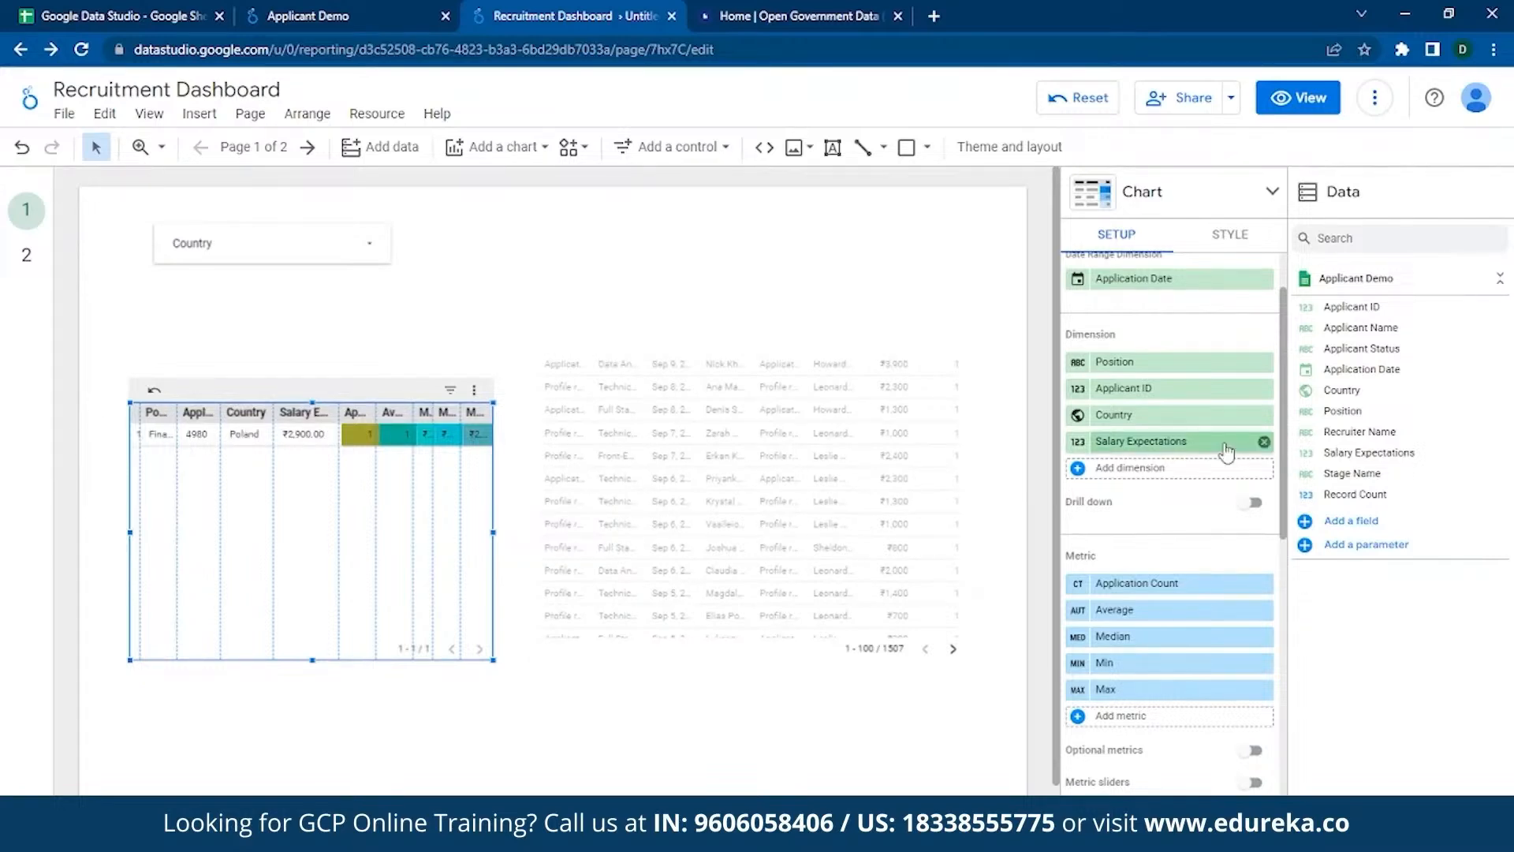
- Review the Application Count metric's settings and remove the Country dimension from the heatmap table
scroll(1226, 452, down, 1)
click(1078, 491)
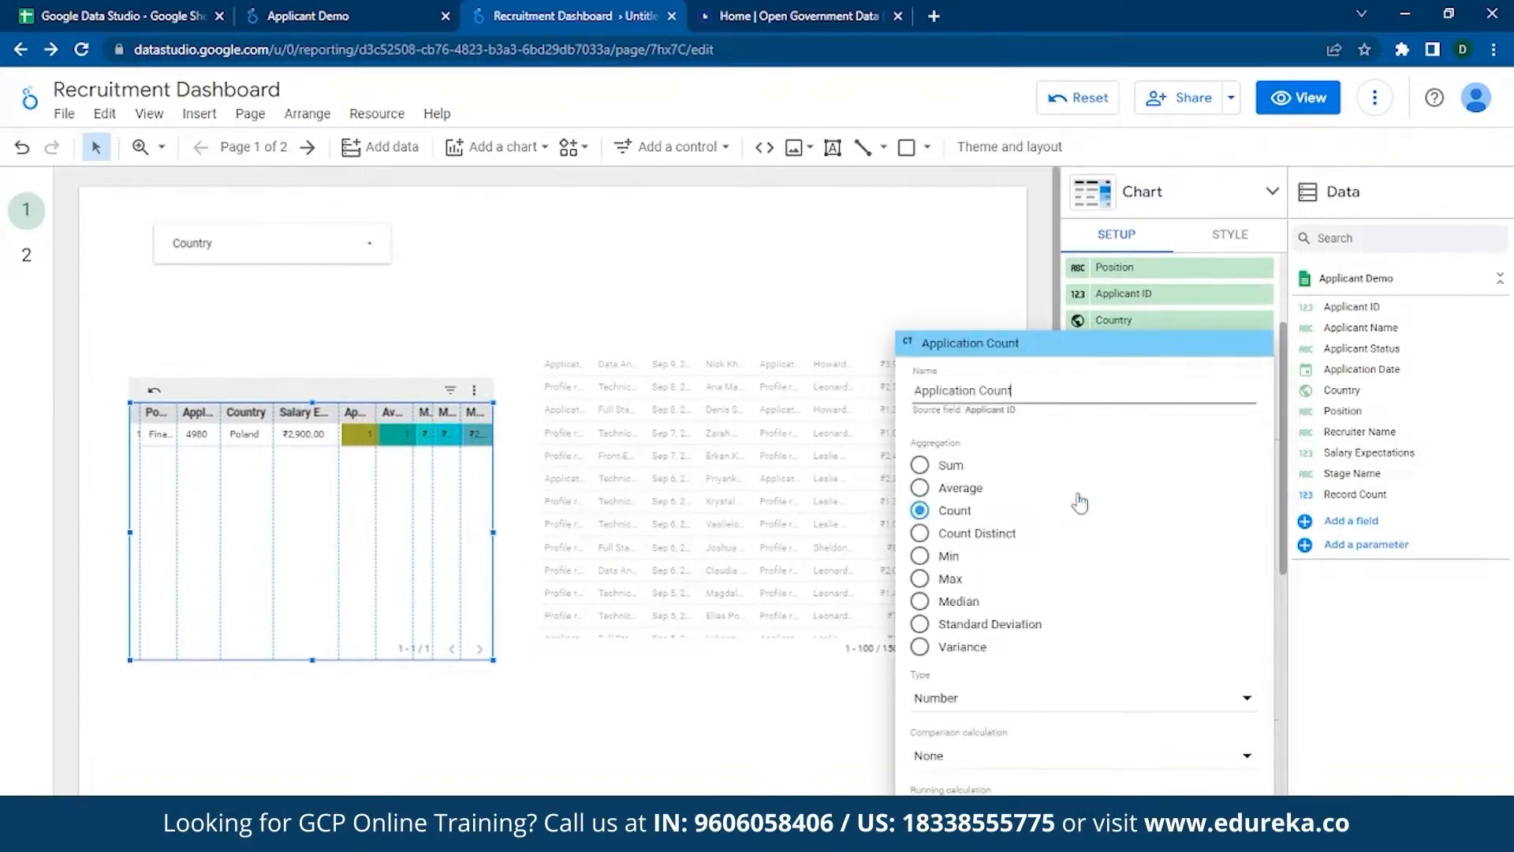
click(1363, 699)
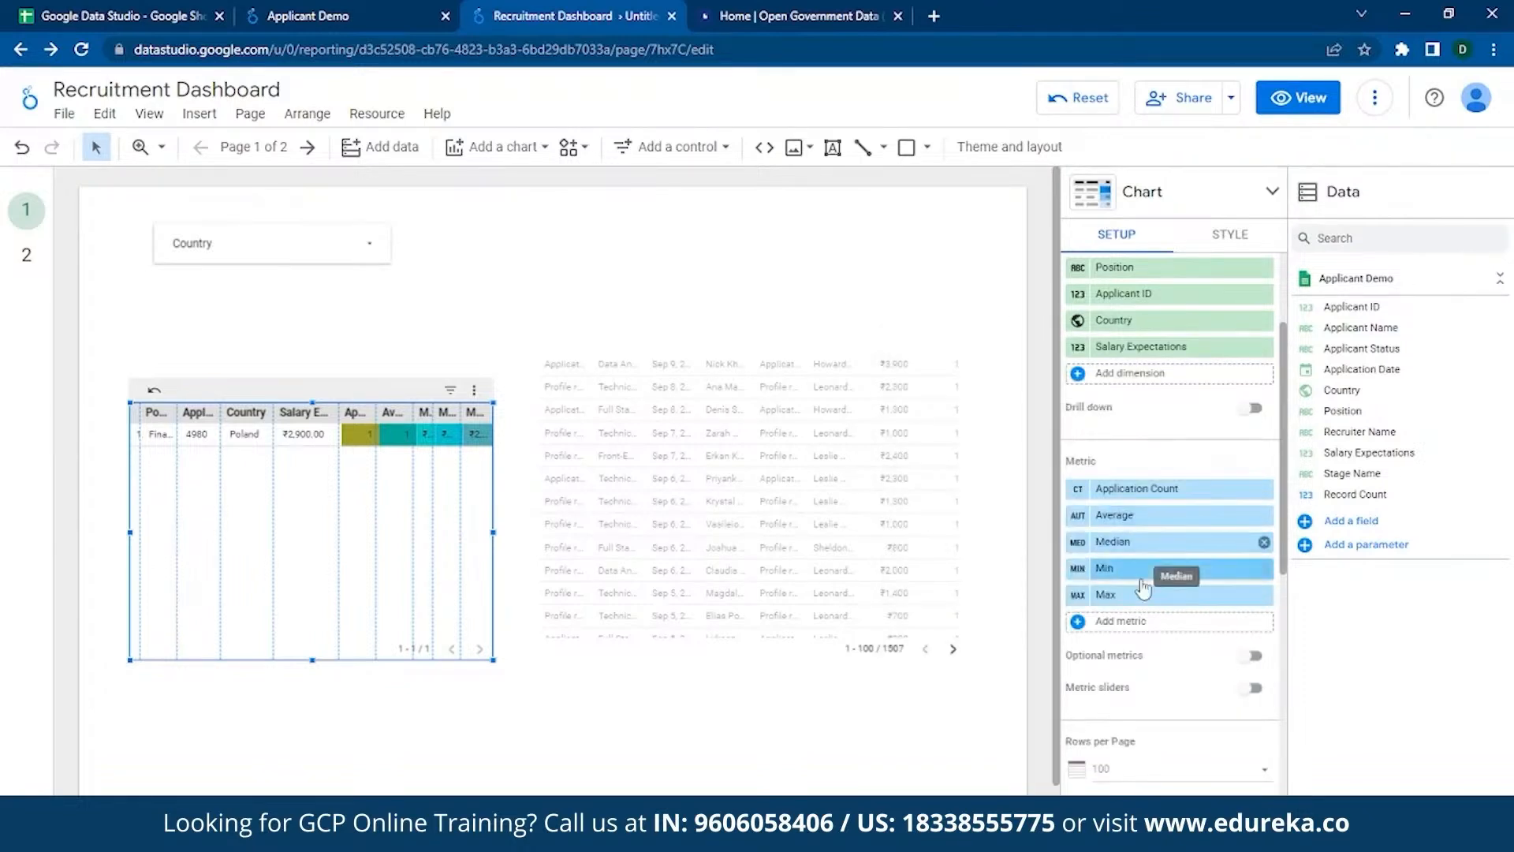
click(163, 419)
click(1264, 321)
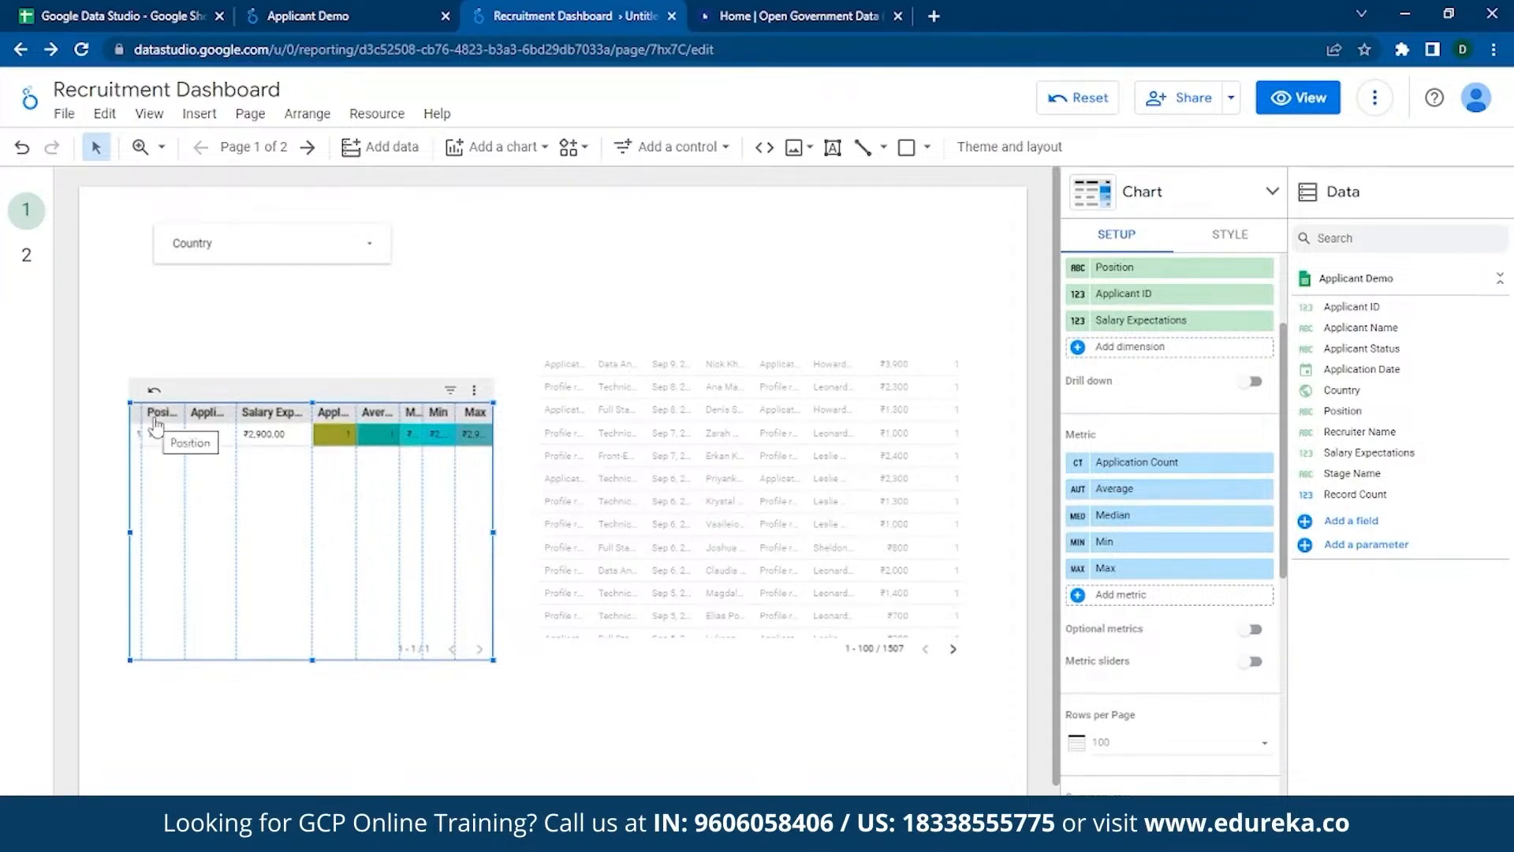
- Enable metric sliders on the heatmap table and review the fields available as metrics
click(1251, 661)
scroll(1251, 639, down, 1)
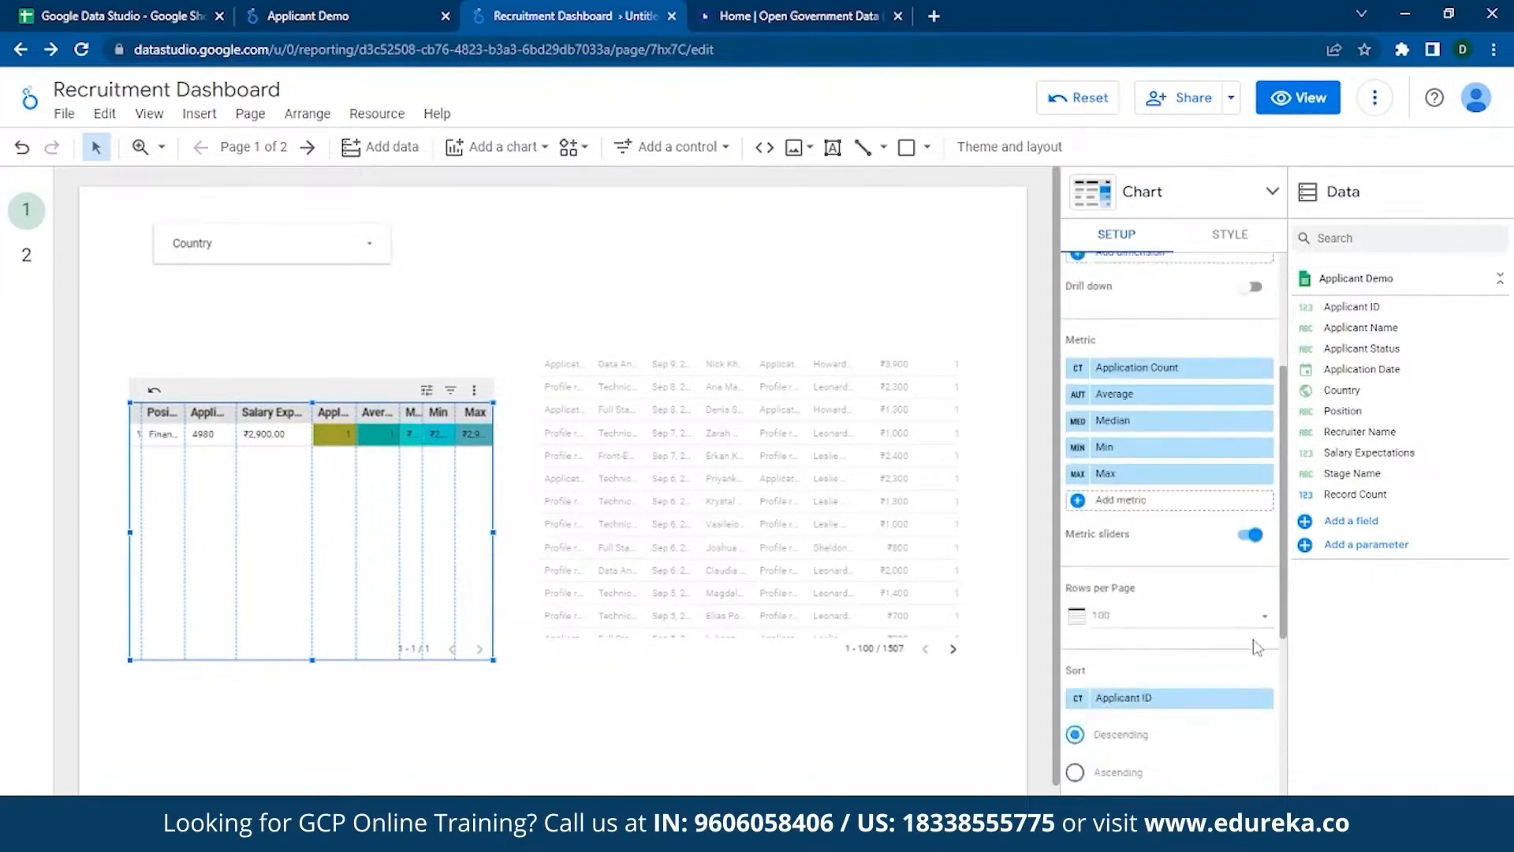
scroll(1150, 606, up, 3)
click(1153, 689)
scroll(1207, 629, down, 1)
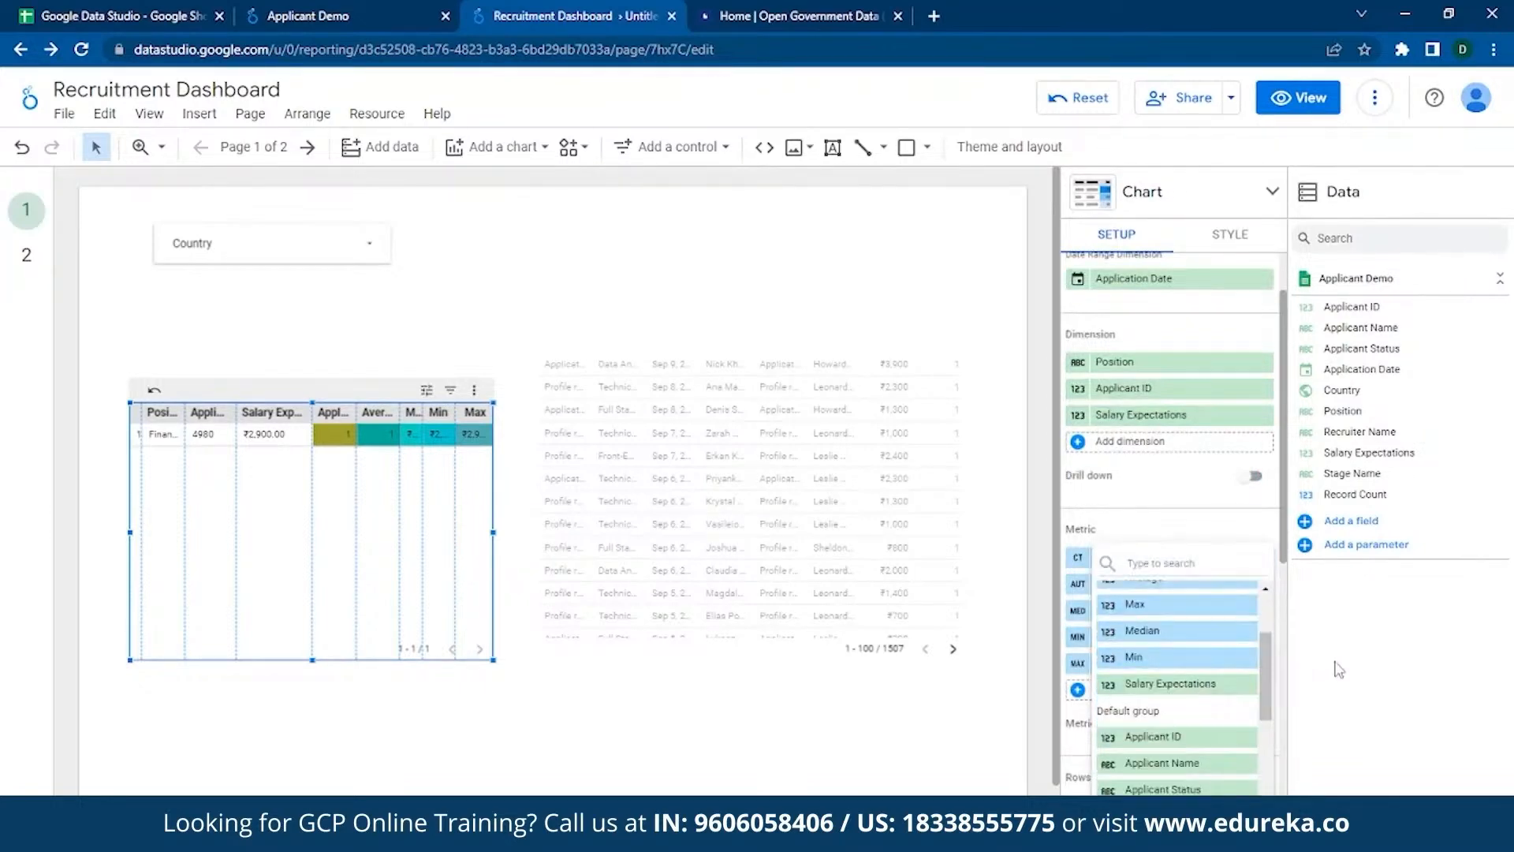
click(1335, 669)
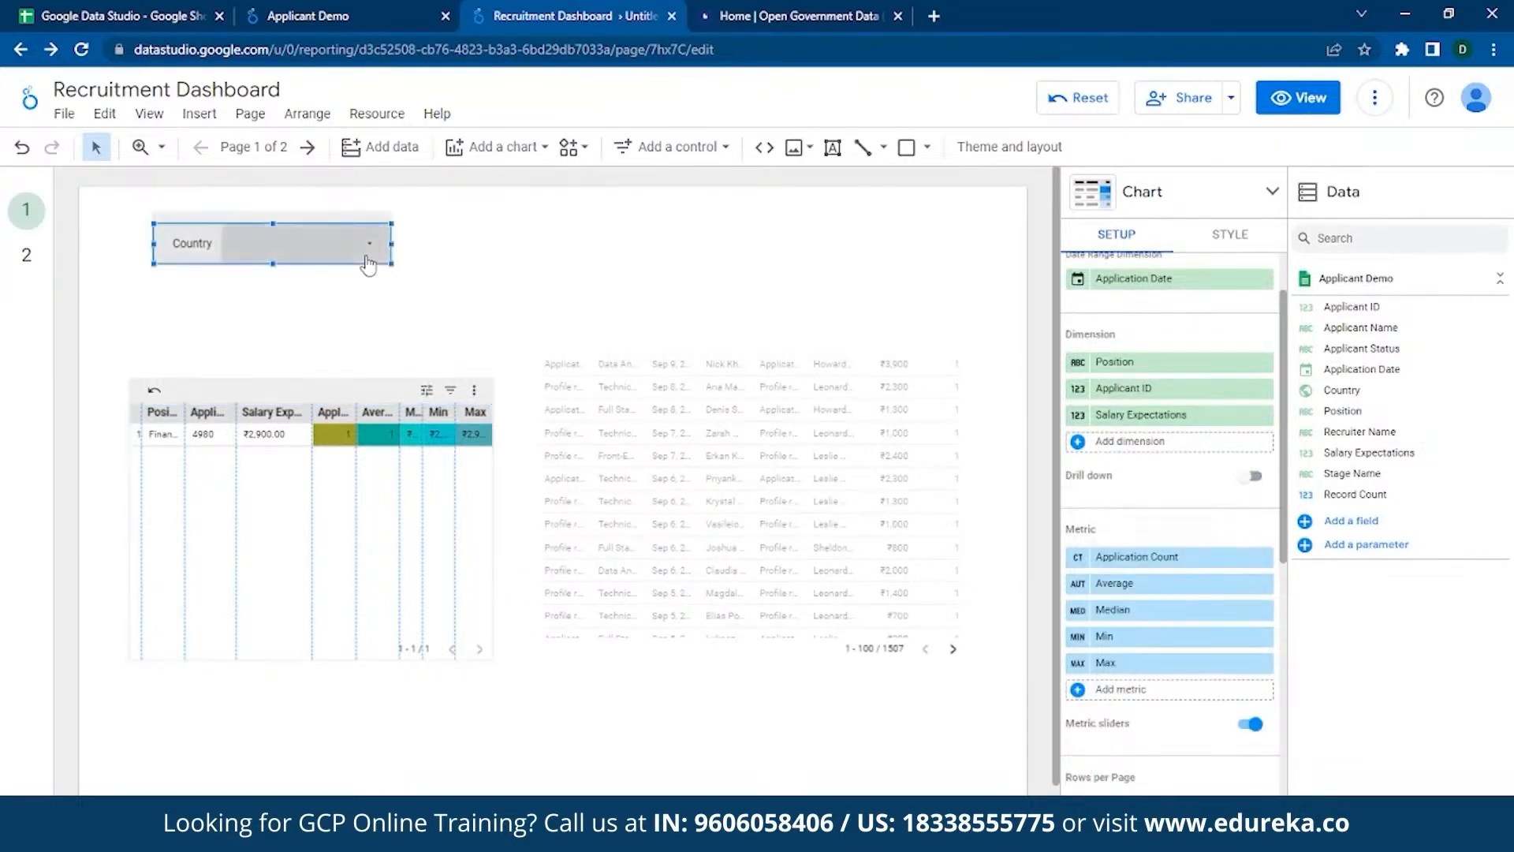
- Examine which countries and applicant counts the Country control lists
click(385, 239)
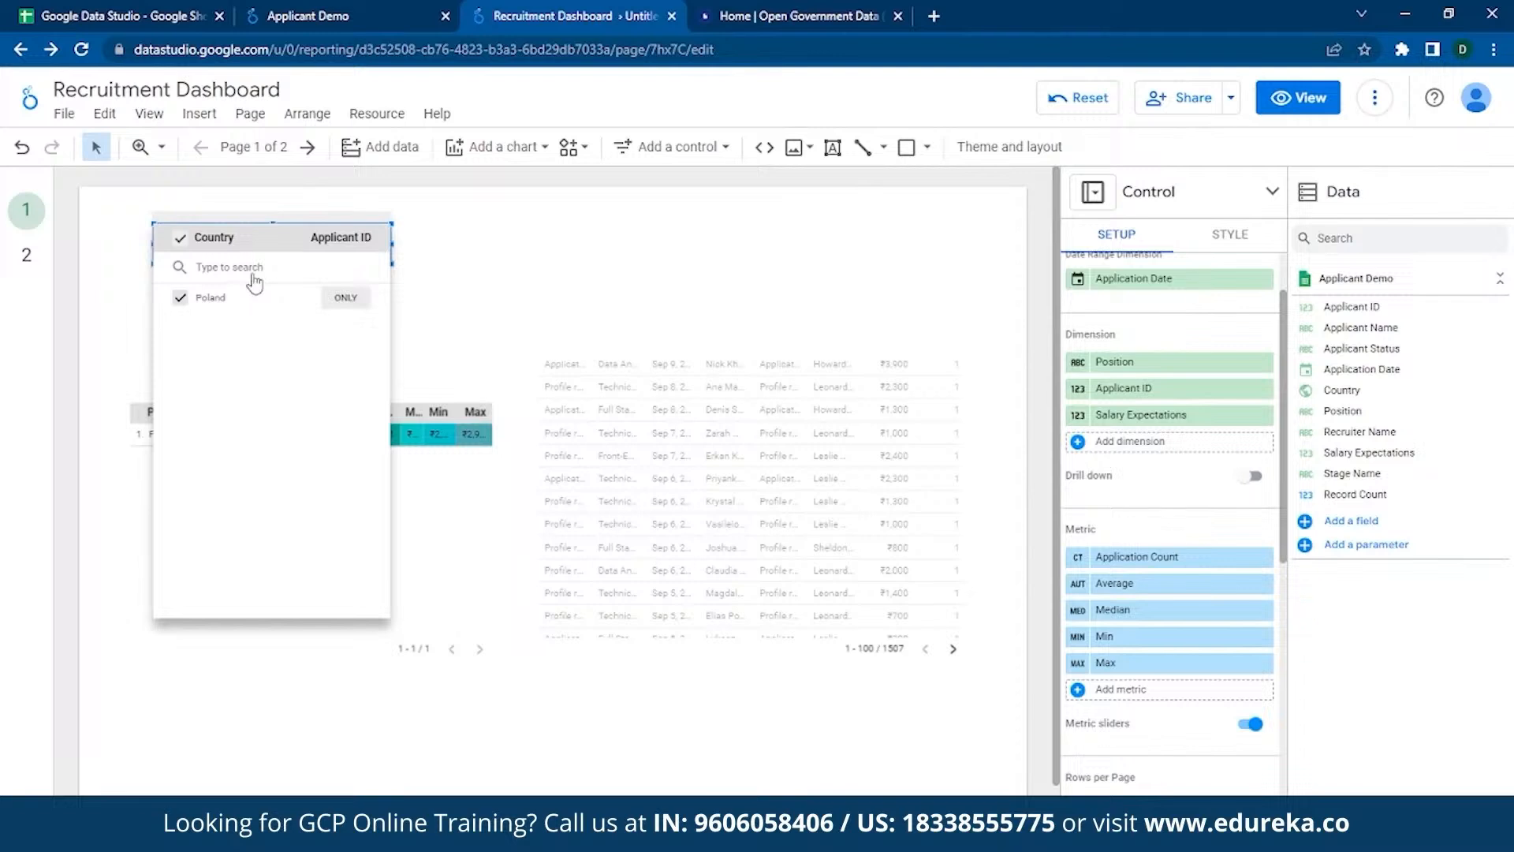
click(492, 321)
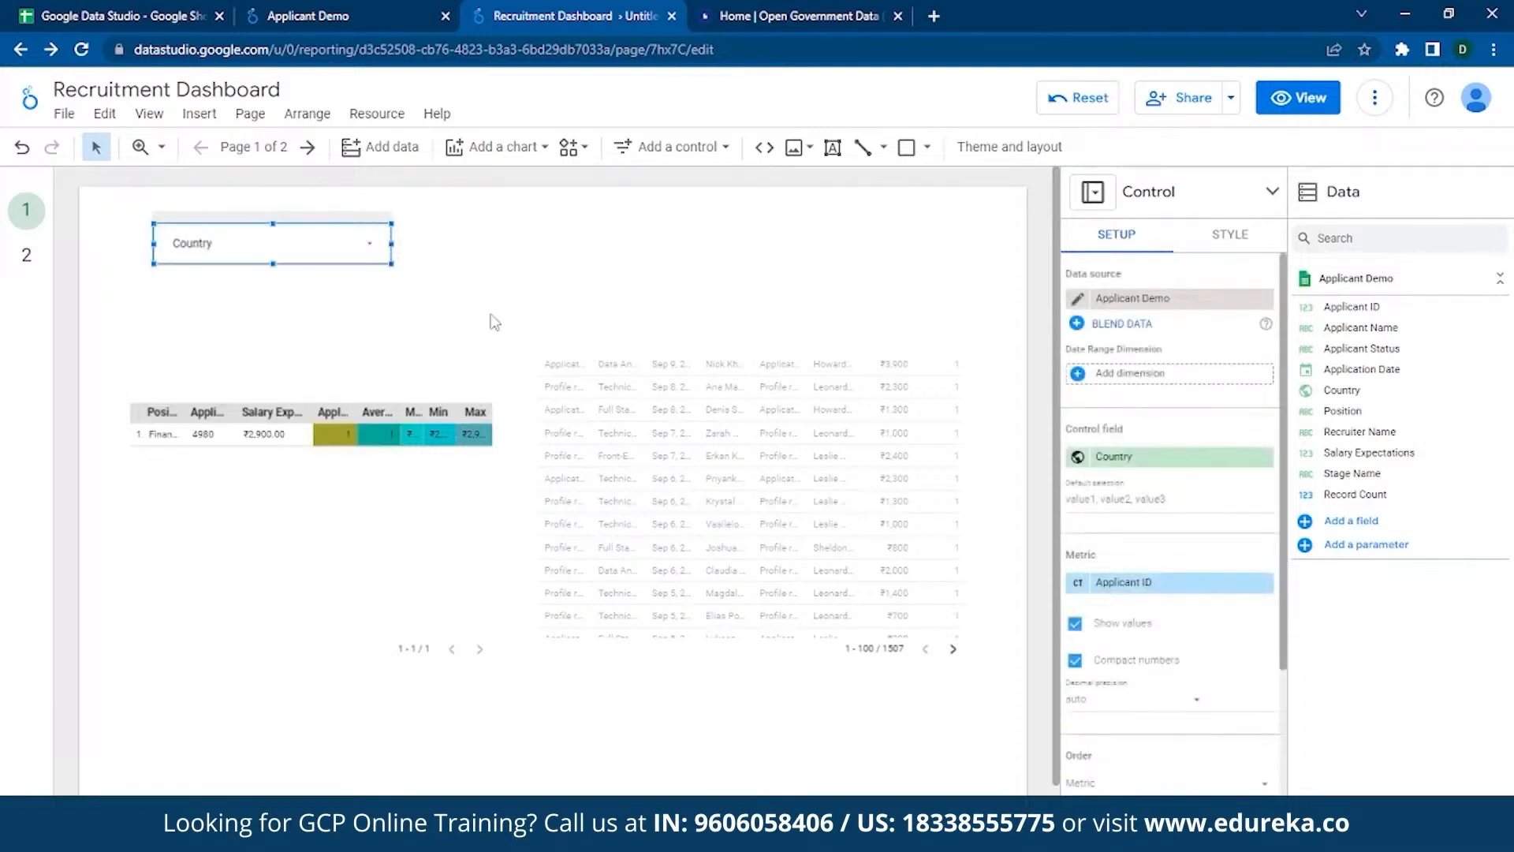
click(378, 241)
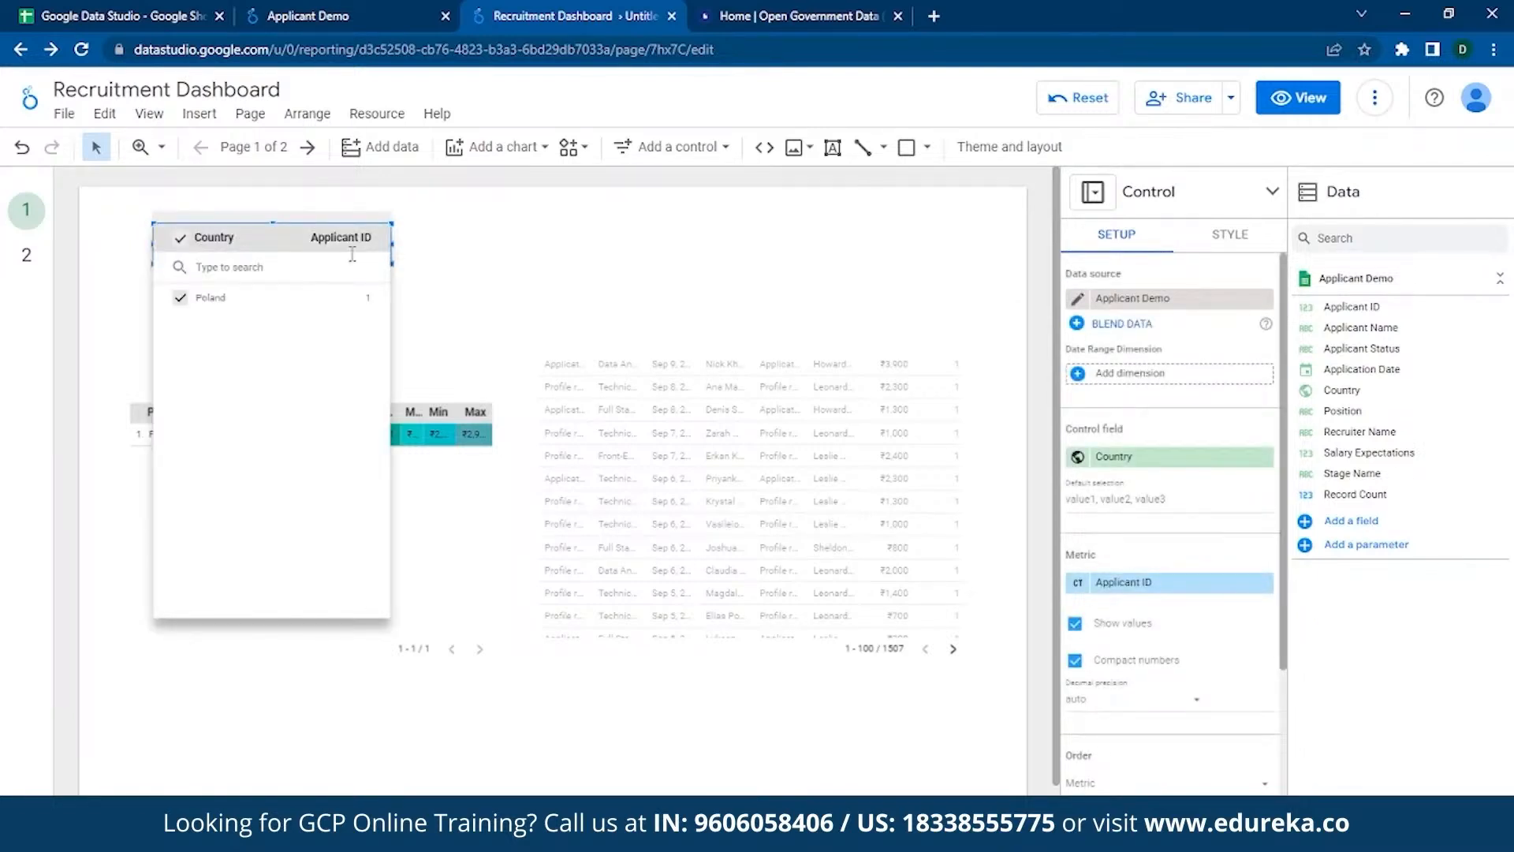
click(495, 254)
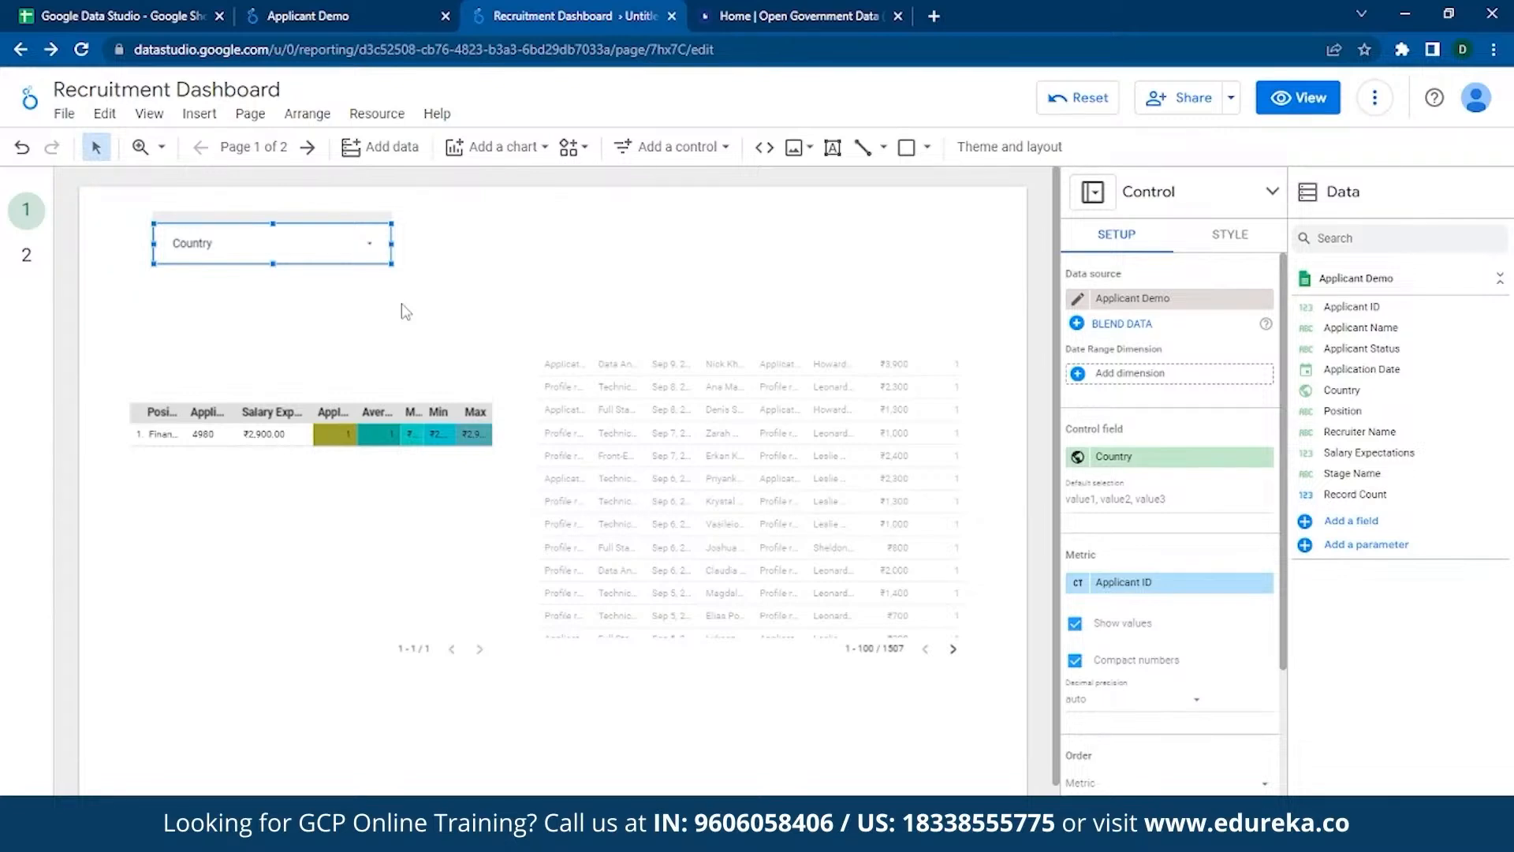
- Add a second drop-down list control beside the Country control and open its list of values
click(672, 147)
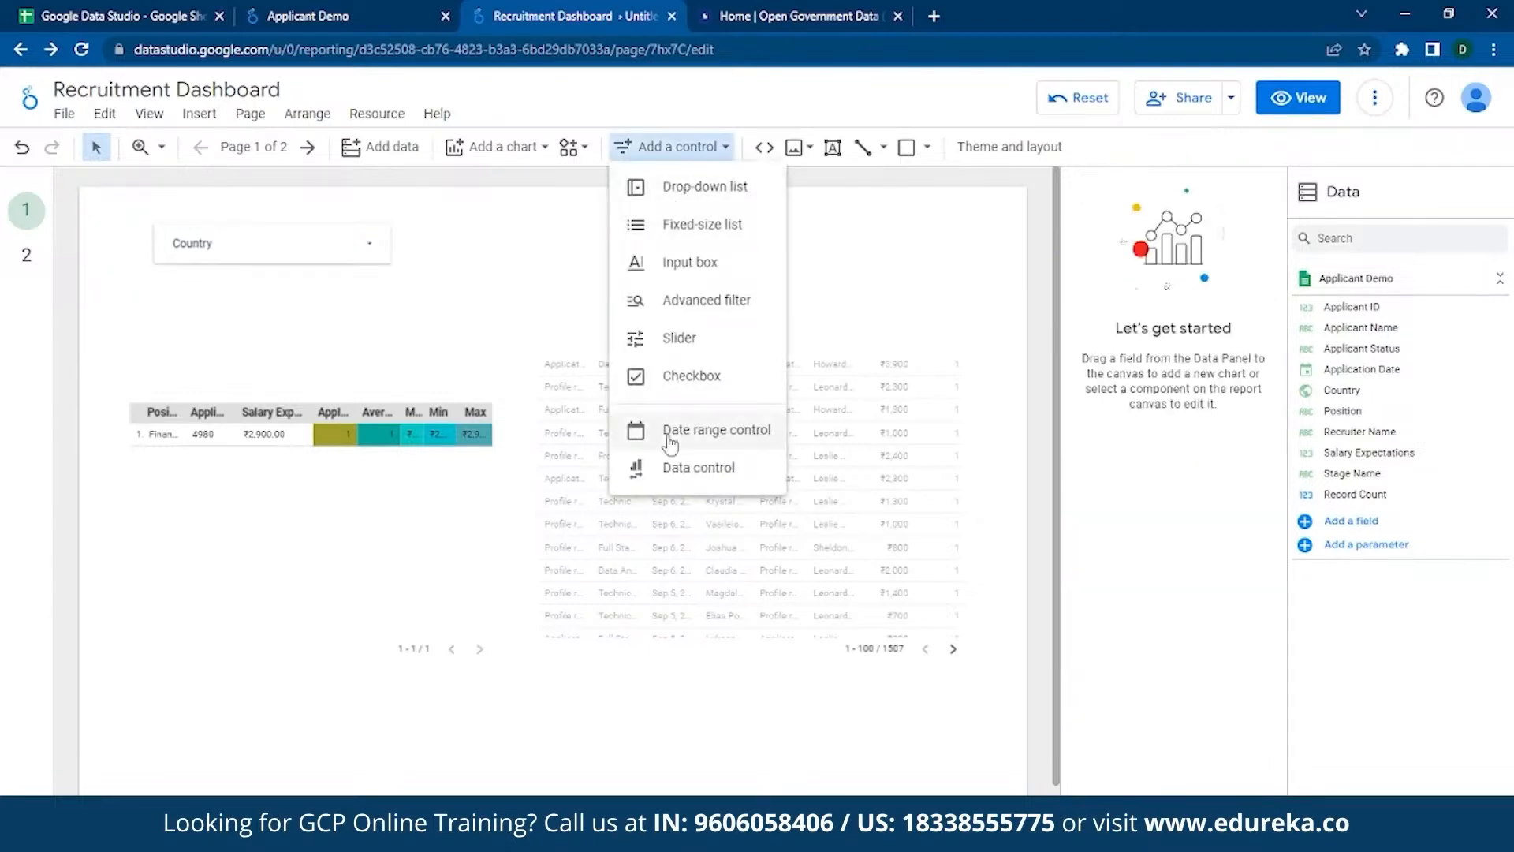
click(686, 189)
click(499, 227)
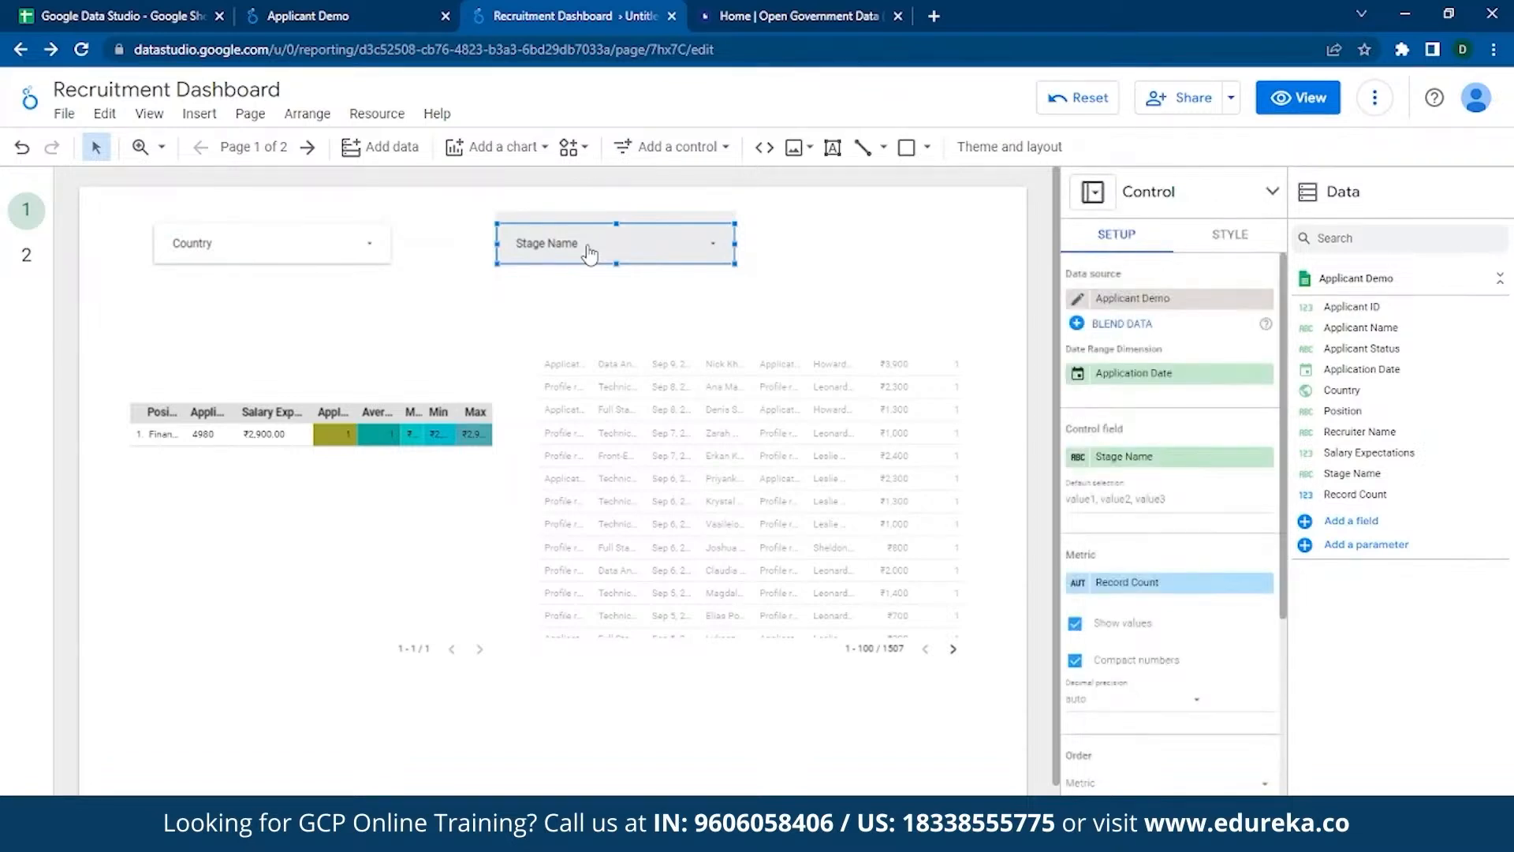
click(709, 253)
click(810, 311)
click(670, 256)
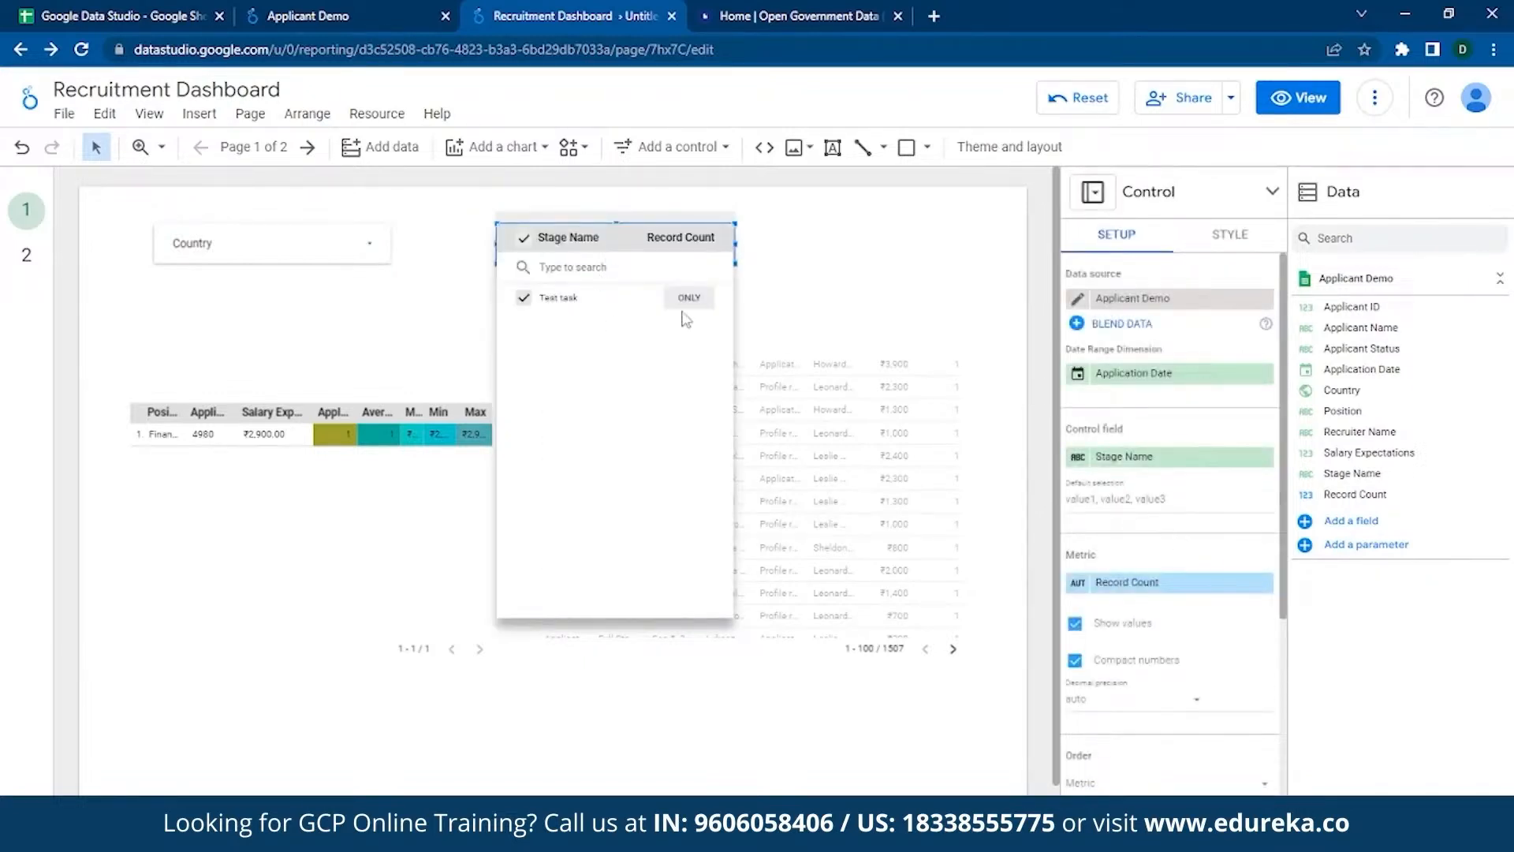
- Set the new drop-down's control field to Recruiter Name and check the values it lists
click(1145, 457)
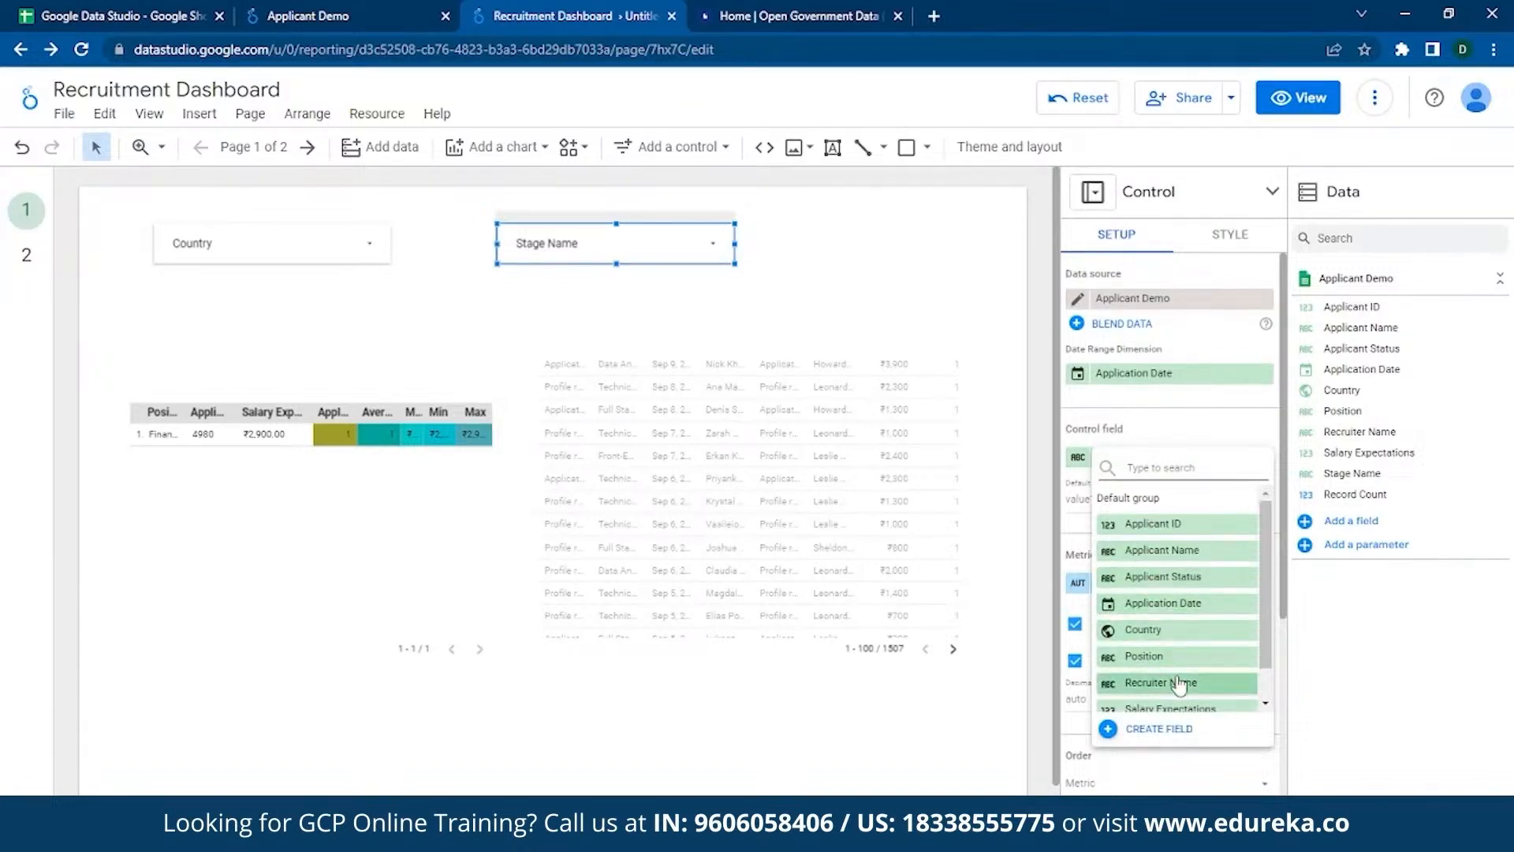
click(1155, 682)
click(705, 265)
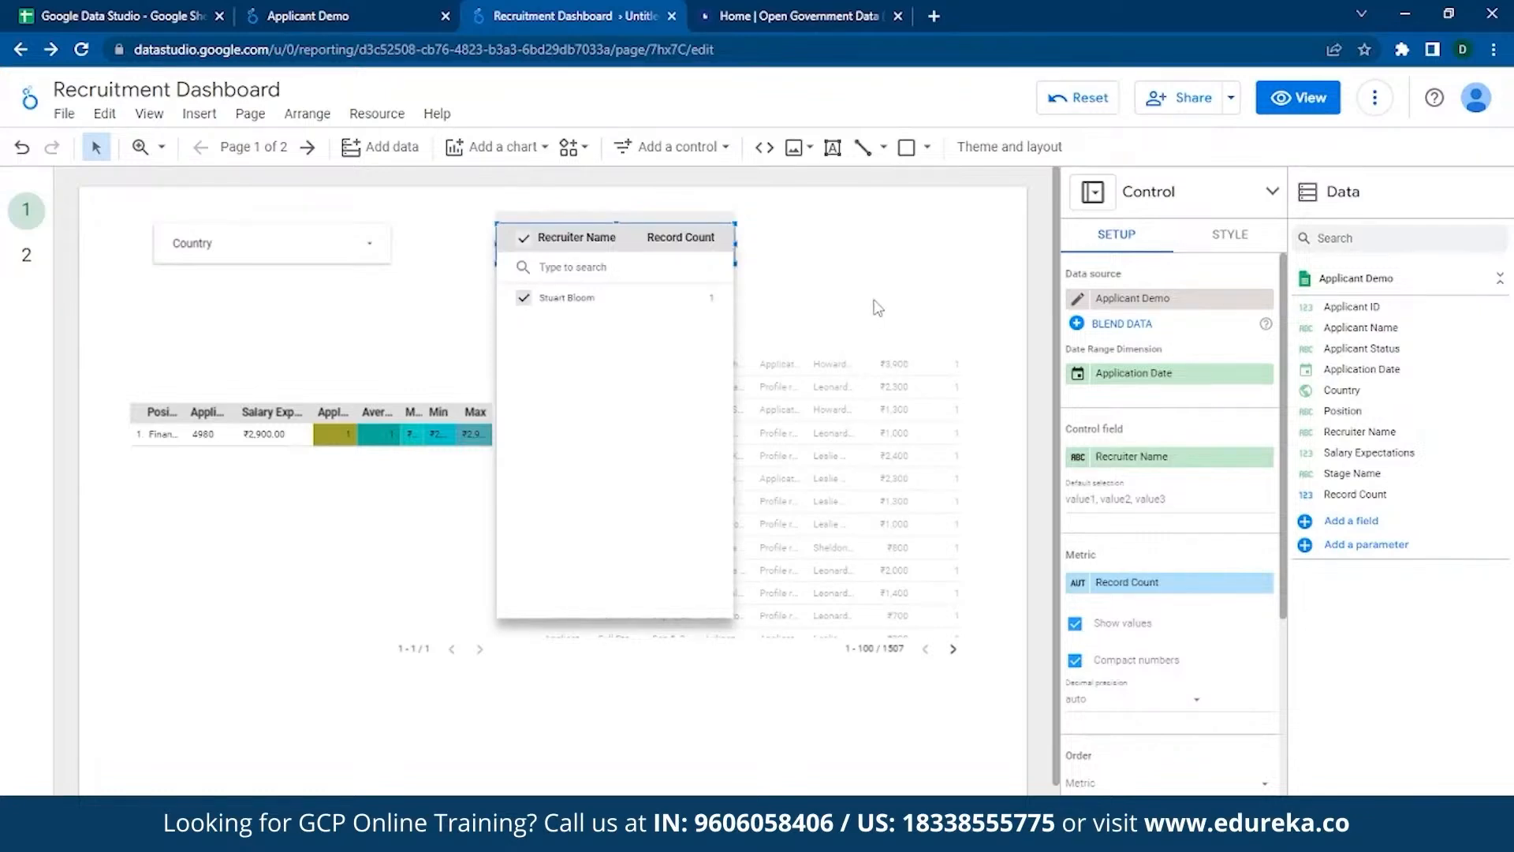
click(908, 302)
click(714, 258)
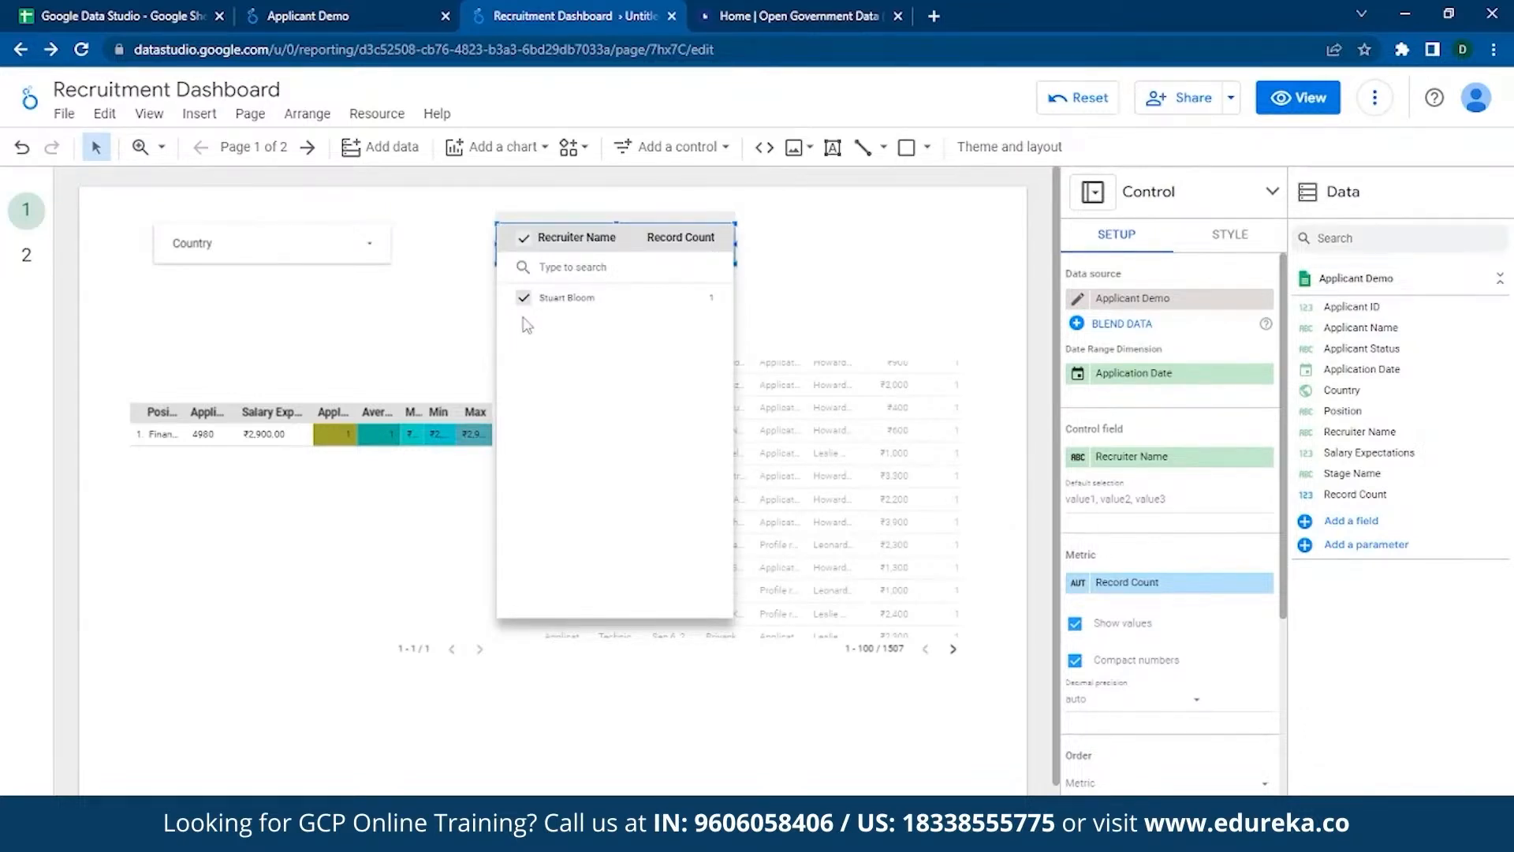
click(528, 363)
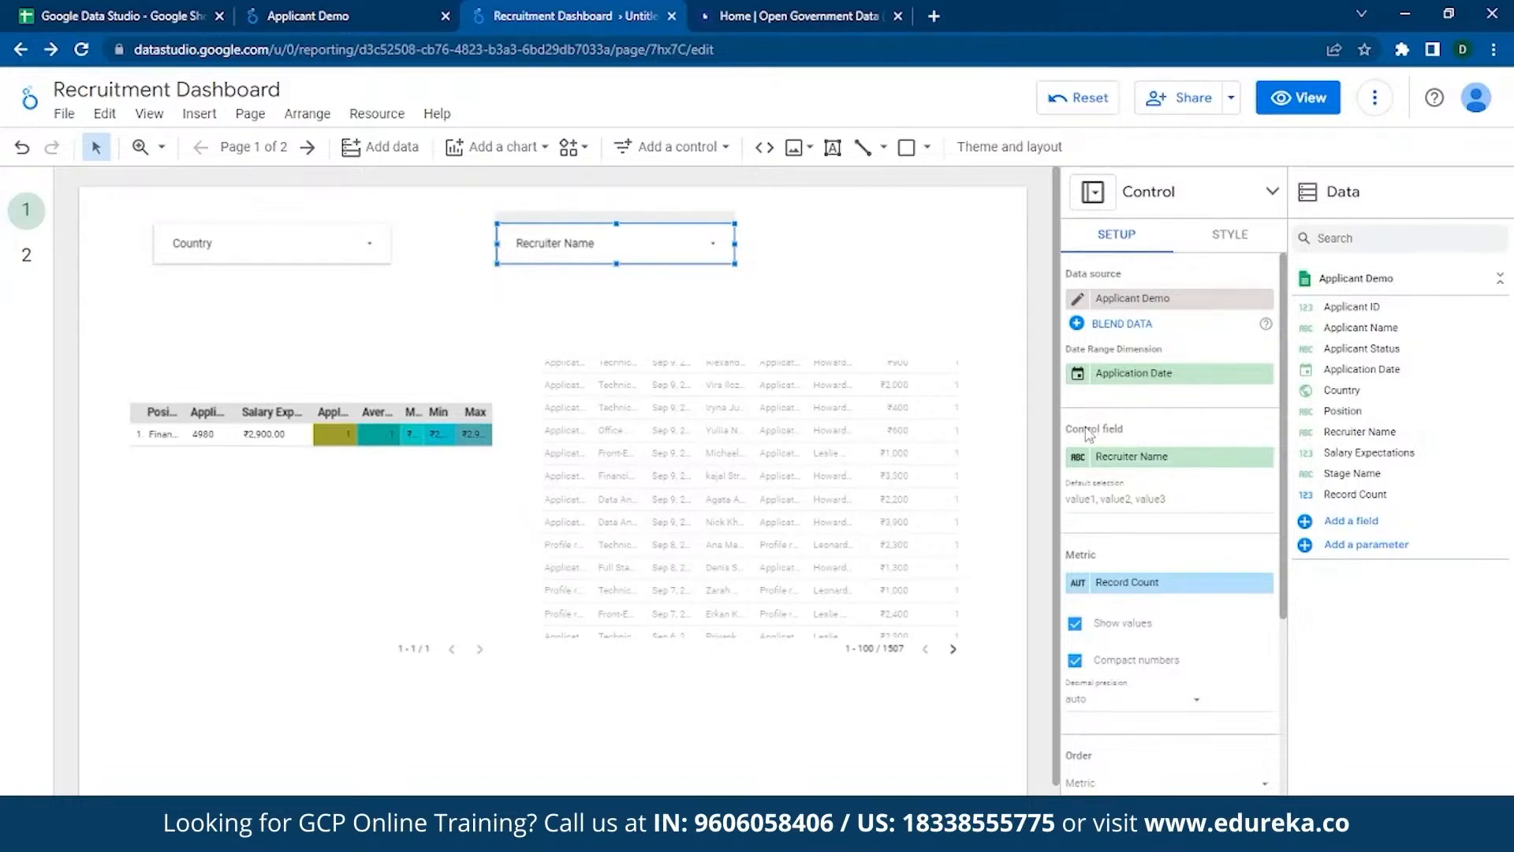
- Start a new filter named Profile Review stage for the Recruiter Name control
scroll(1136, 441, down, 5)
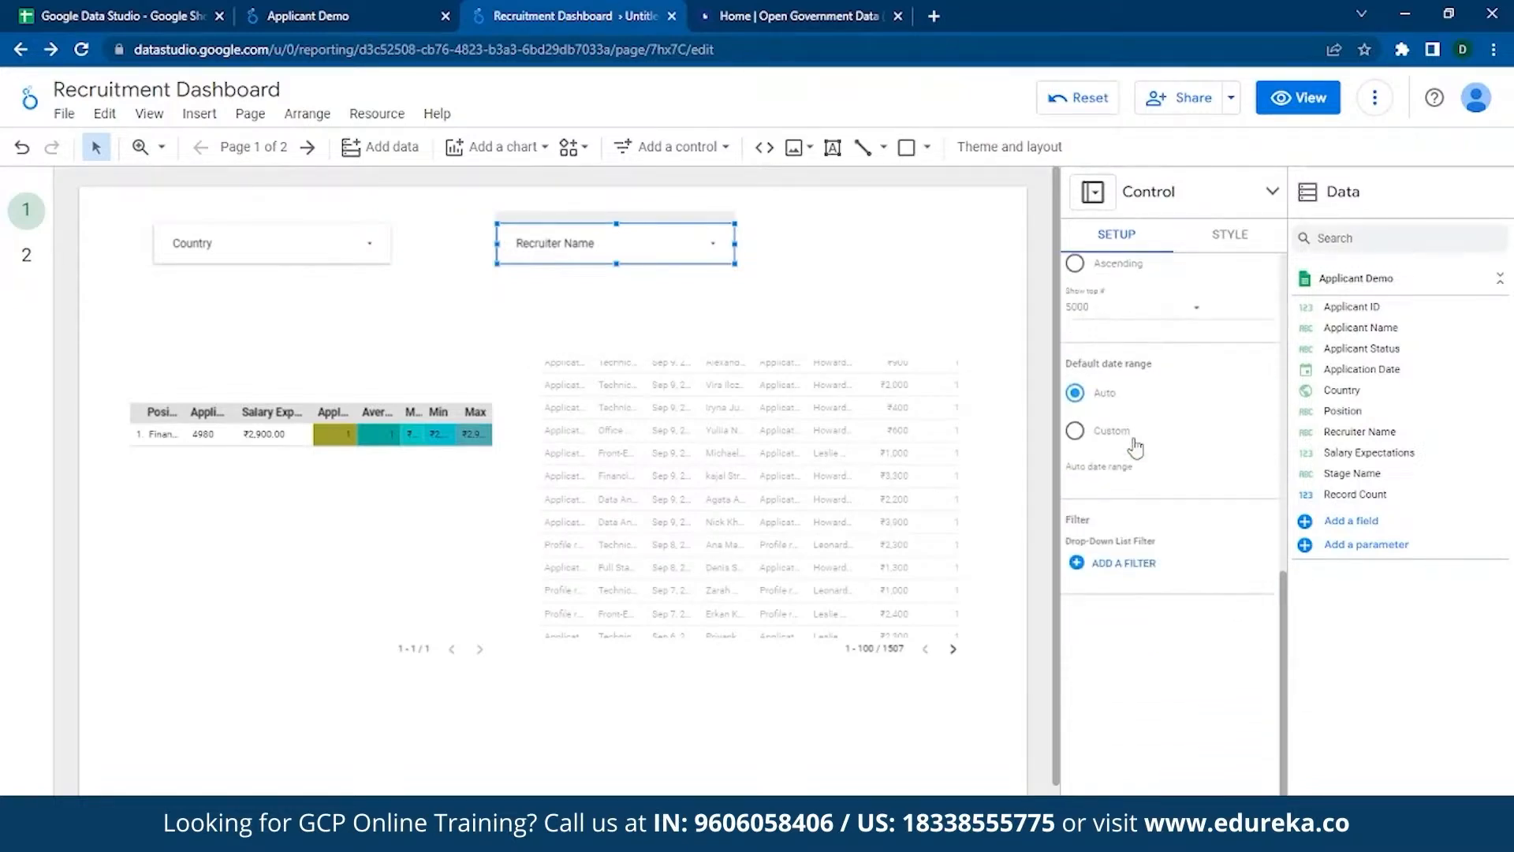
scroll(1124, 414, up, 5)
scroll(1136, 536, down, 5)
click(1130, 574)
click(106, 502)
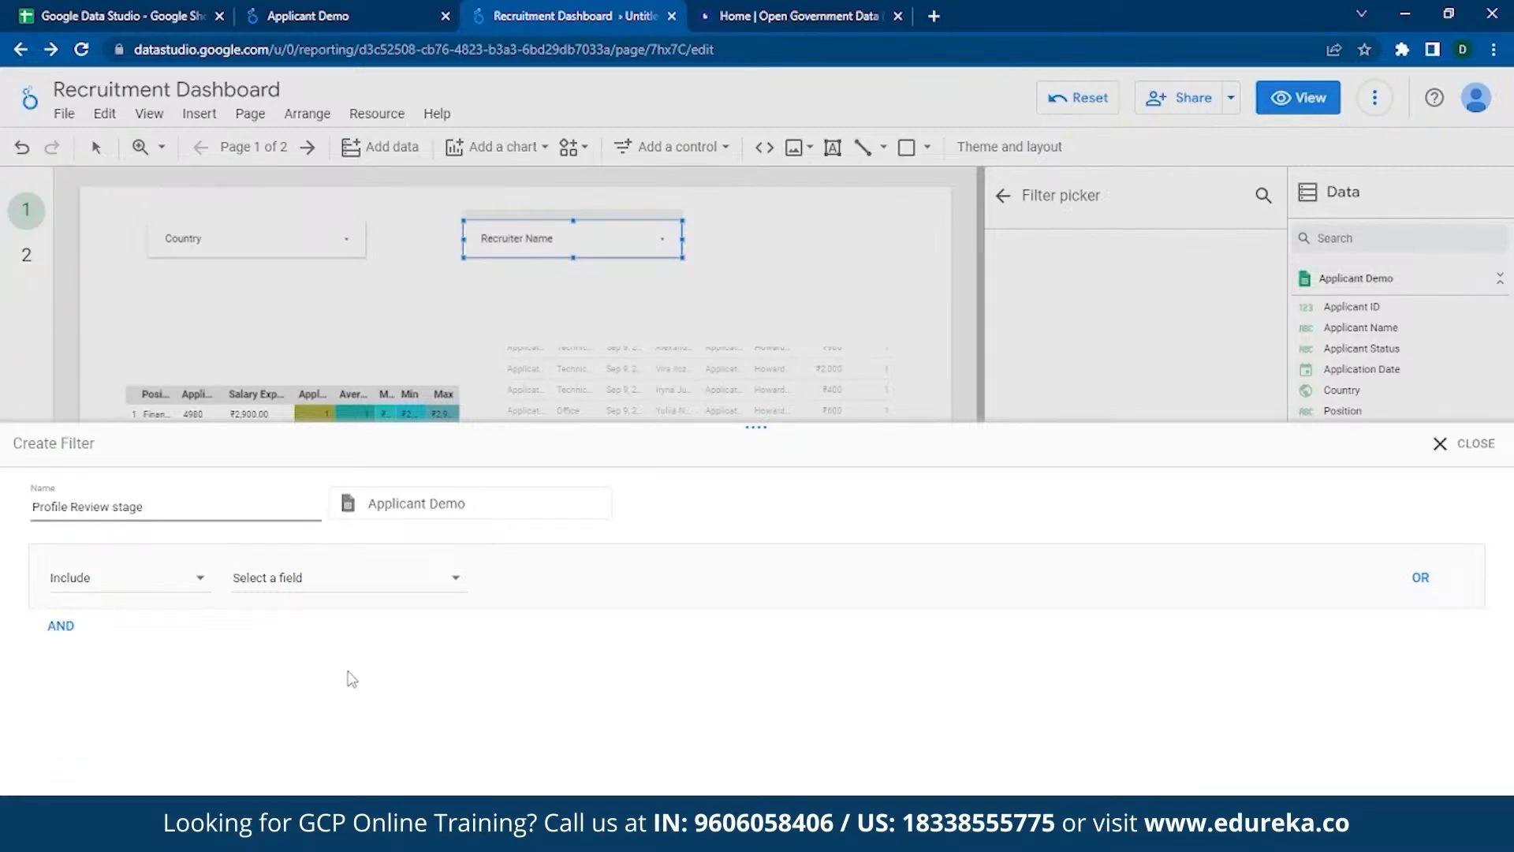
- Make the filter include records whose Stage Name is Equal to (=) the profile review stage, and save it
click(414, 598)
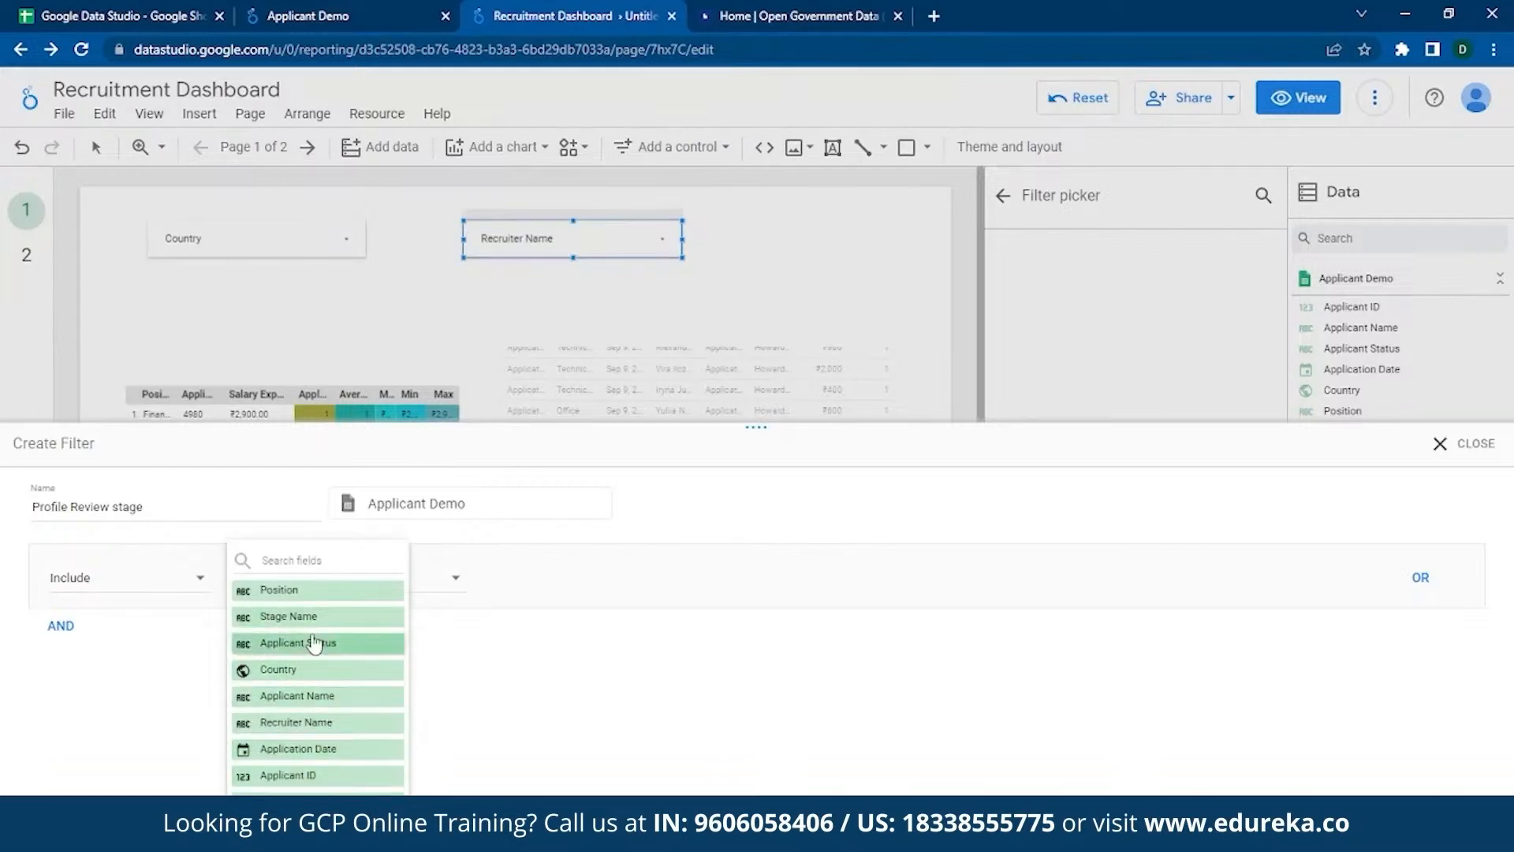
click(323, 618)
click(631, 579)
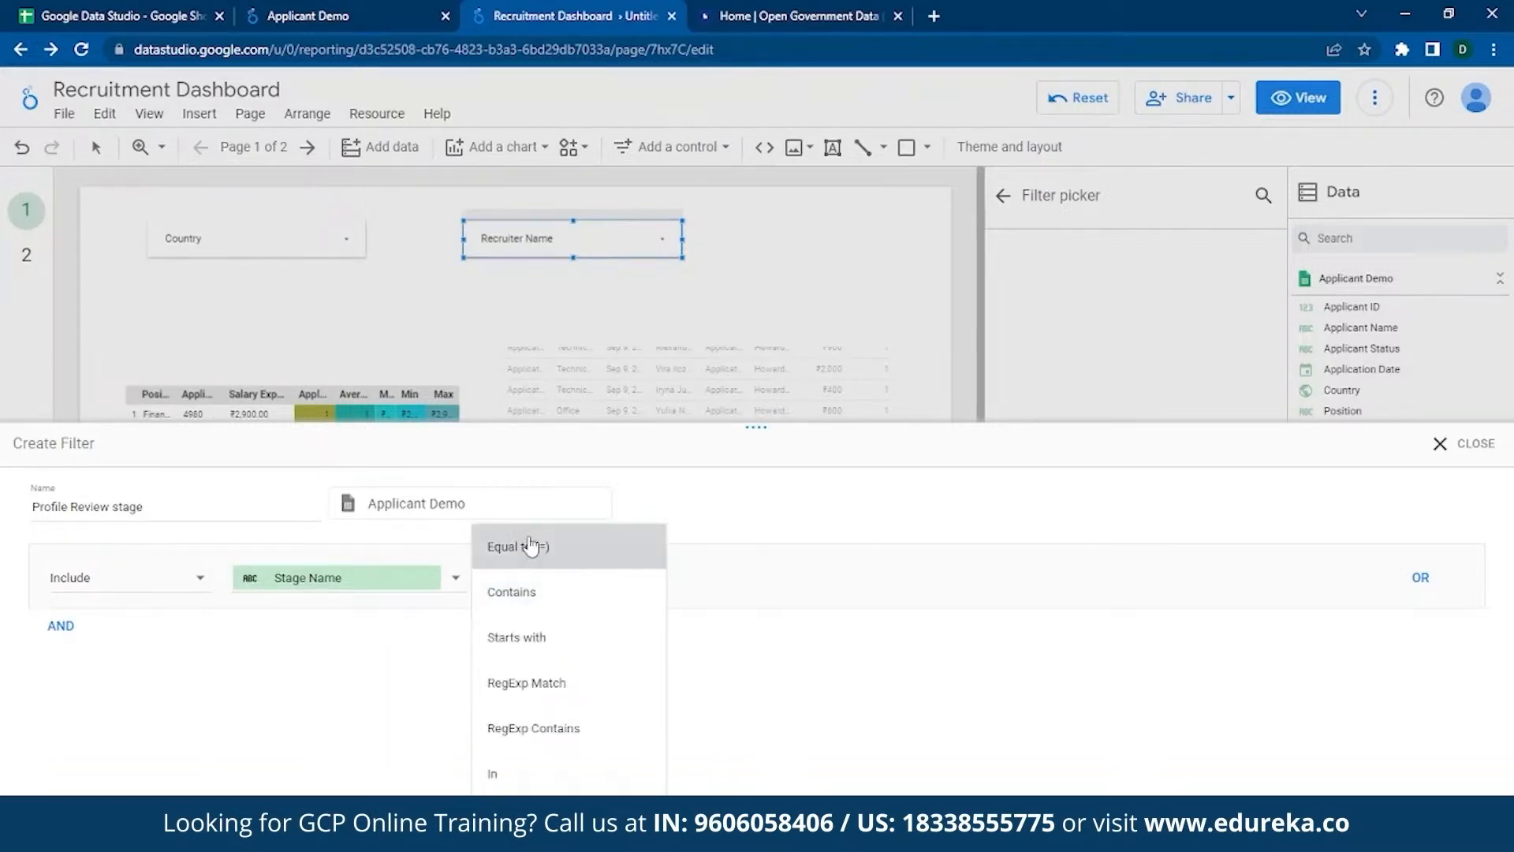
click(530, 542)
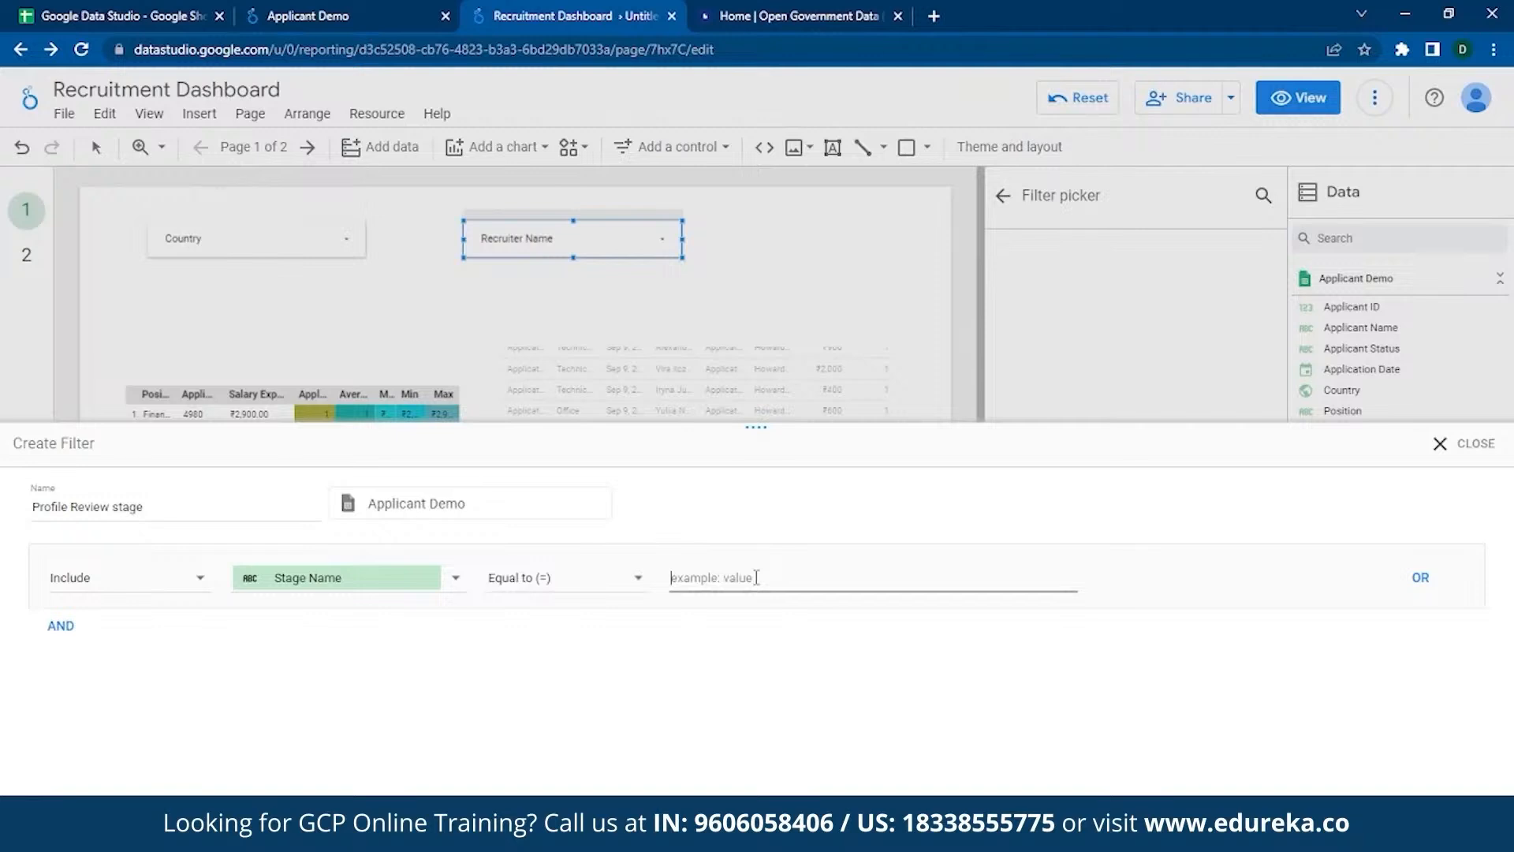
text(pr)
key(BackSpace)
key(BackSpace)
text(Profil)
click(1468, 814)
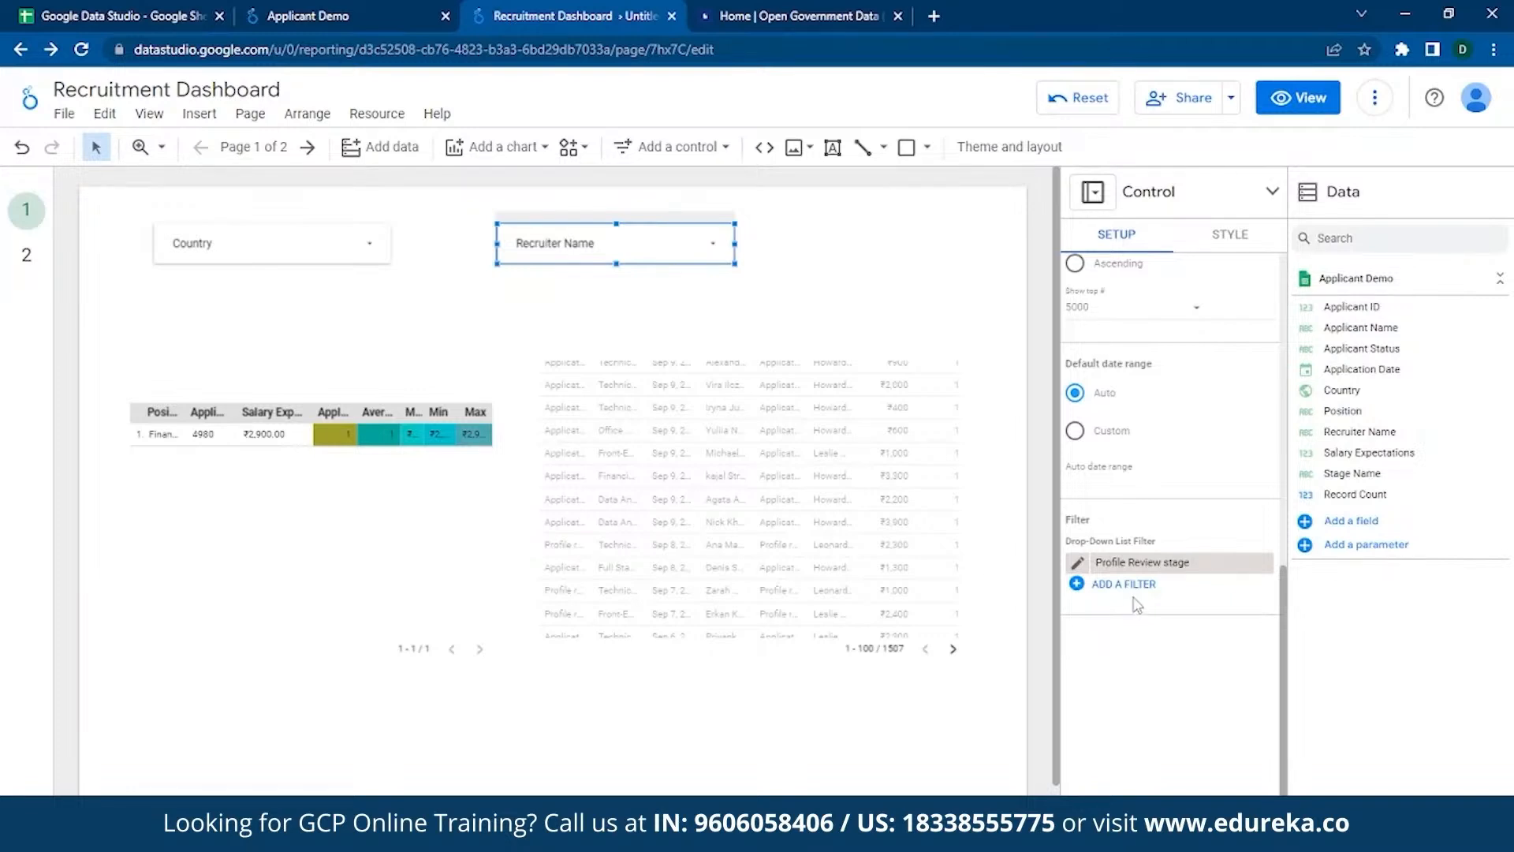
- Try a second filter with an OR clause that includes Stage Name In "Profile review,Applications", and close it unsaved
click(1122, 583)
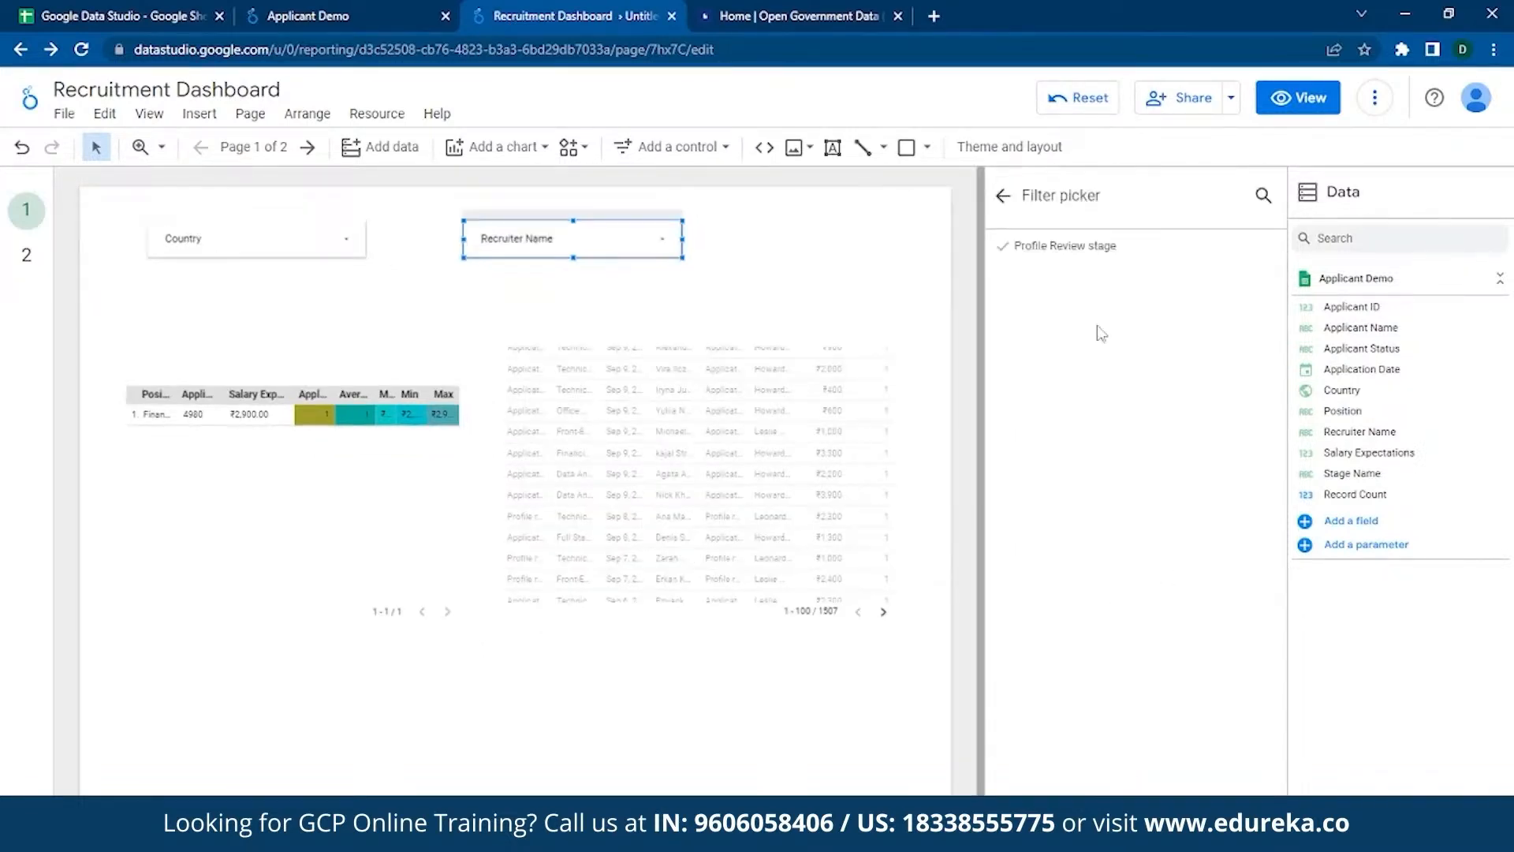
click(1061, 812)
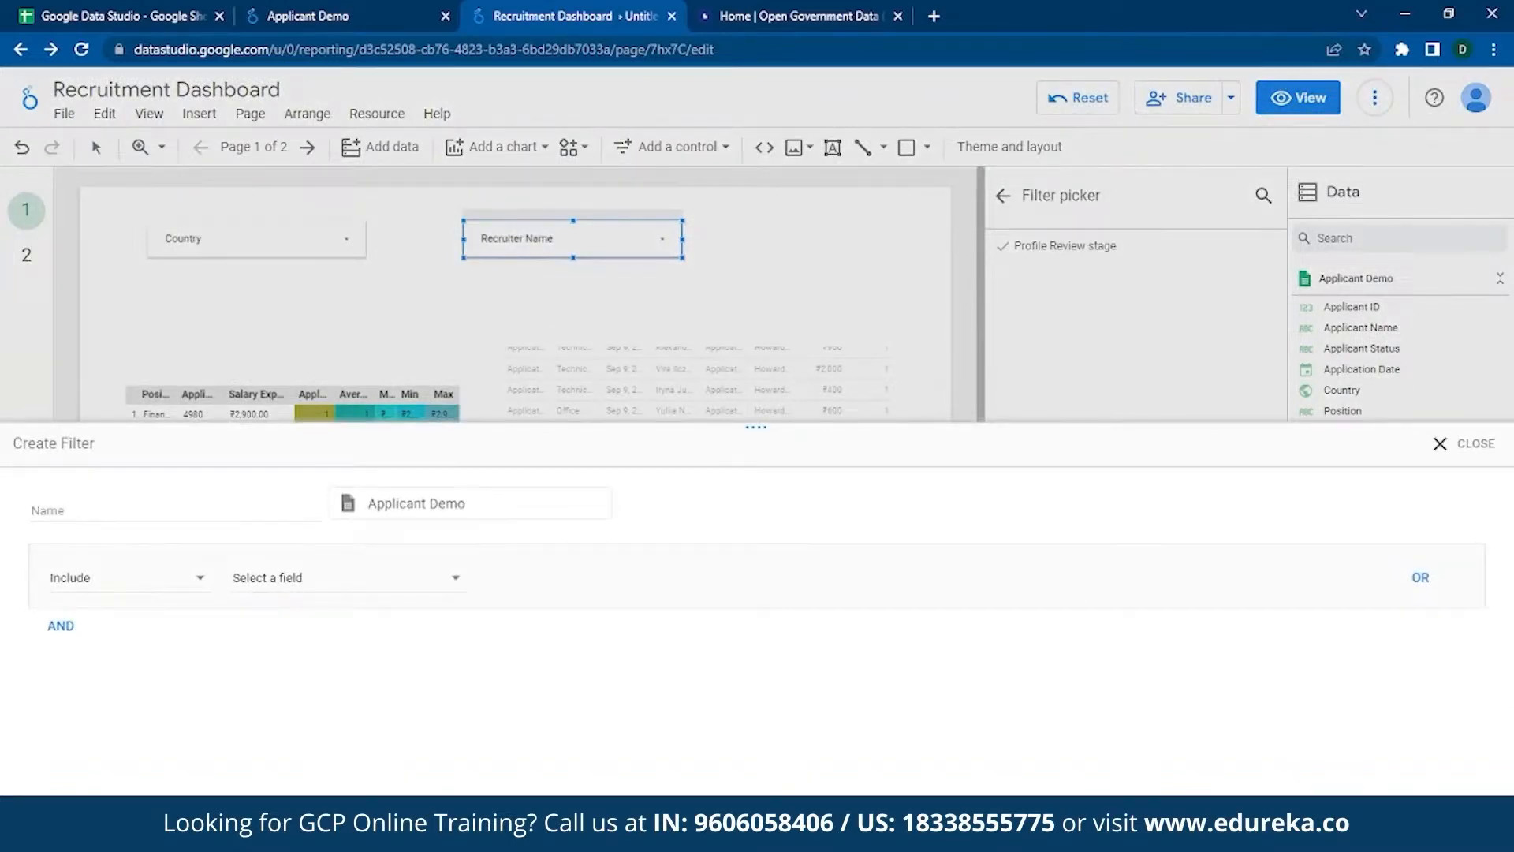
click(1420, 578)
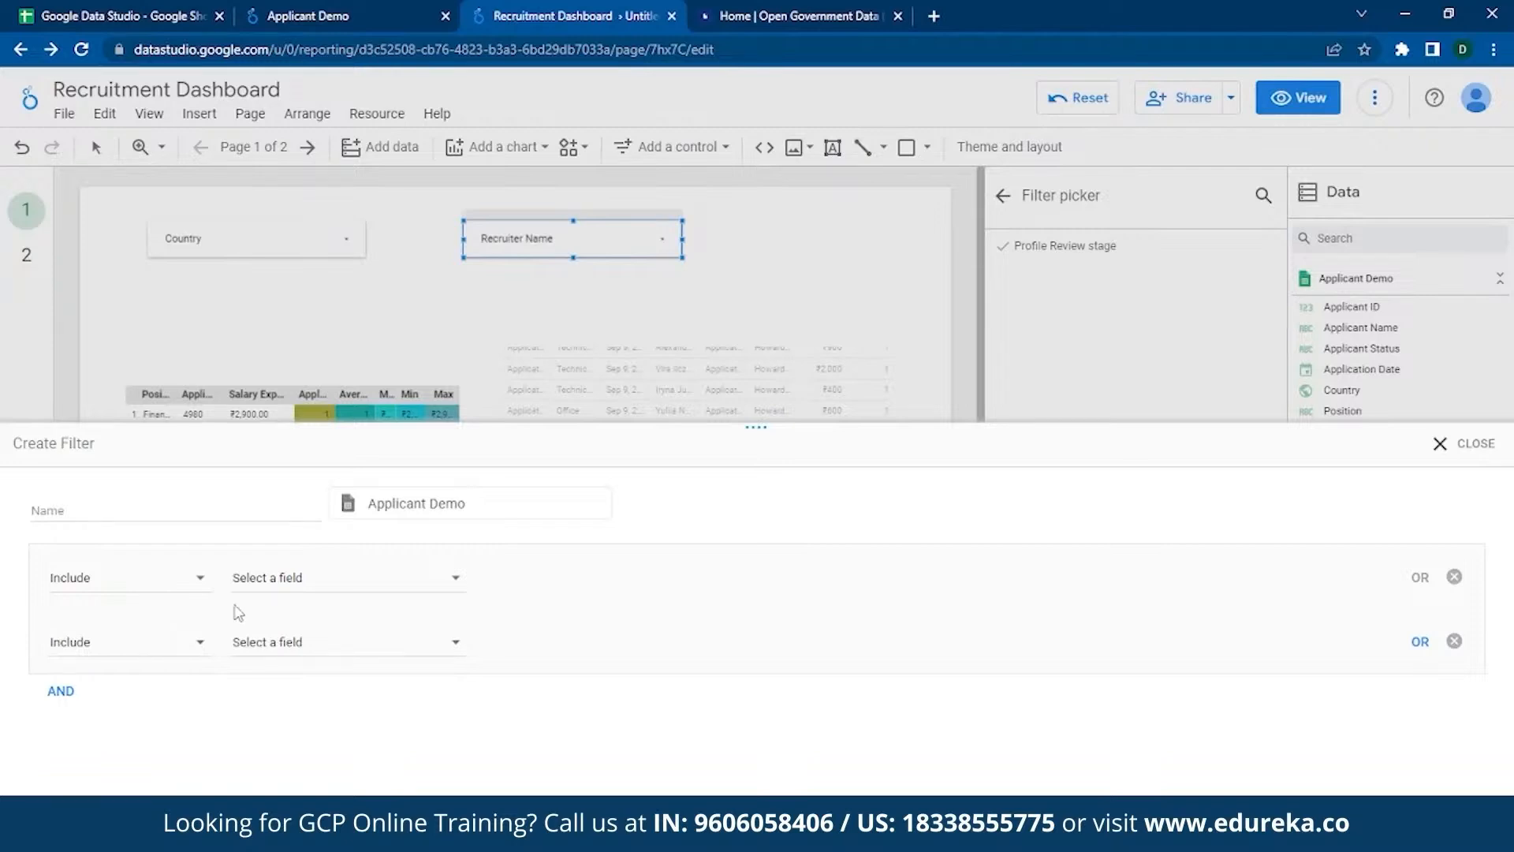
click(385, 580)
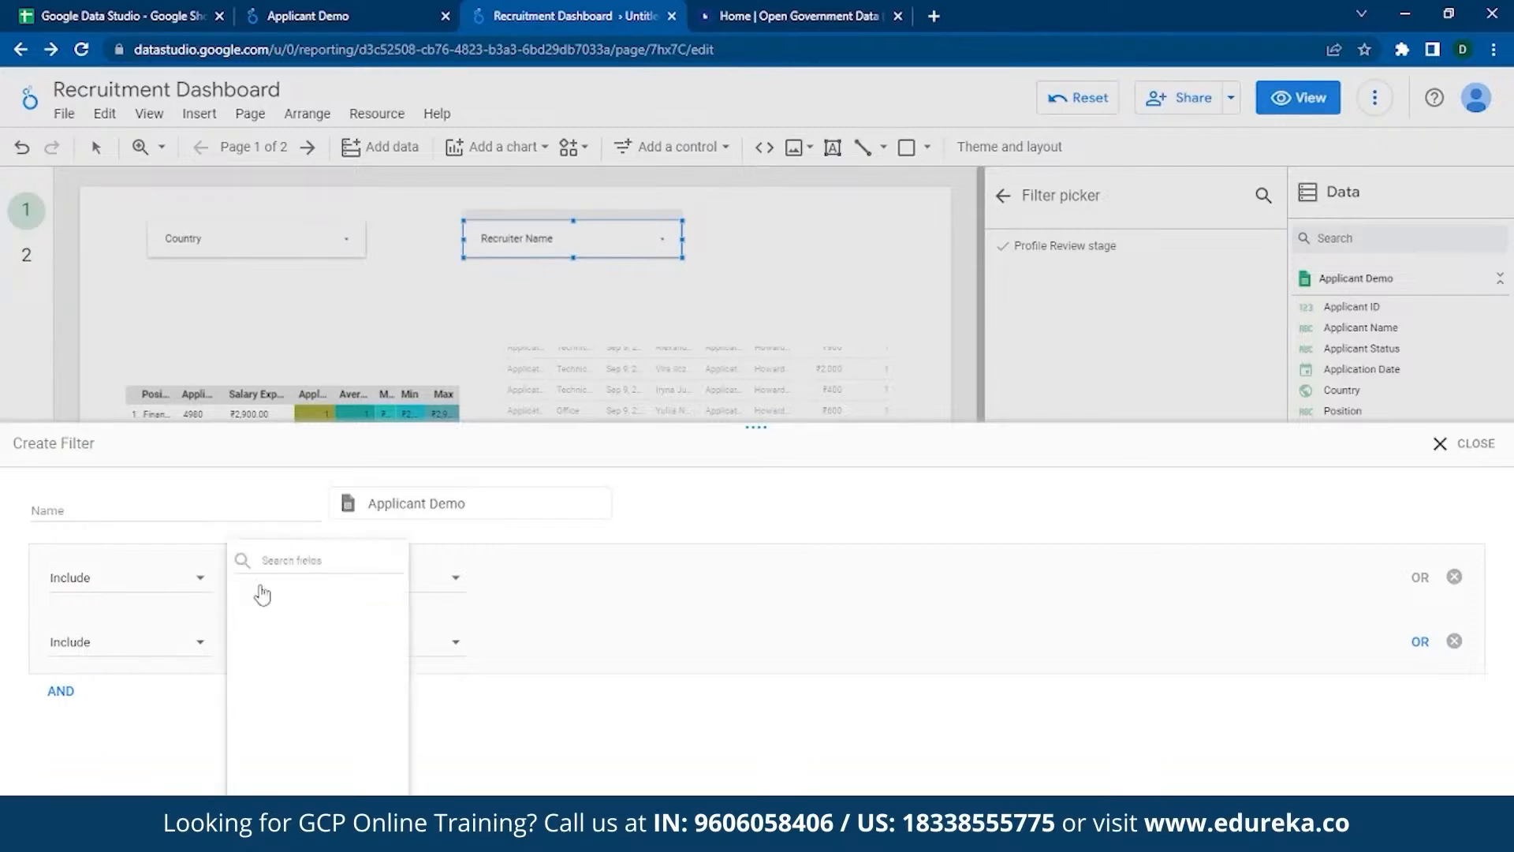
click(562, 582)
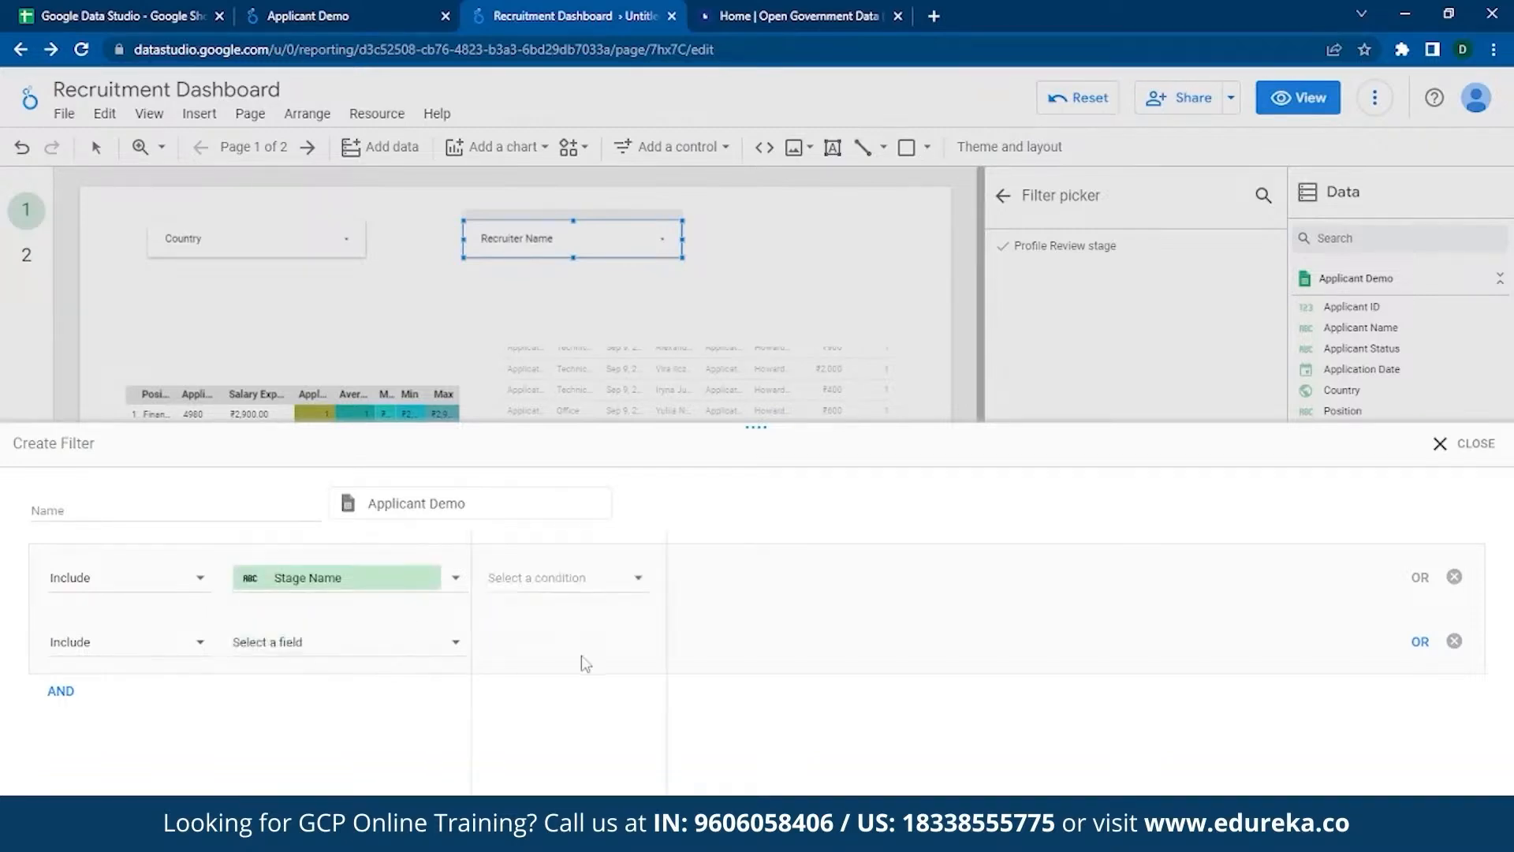
click(513, 782)
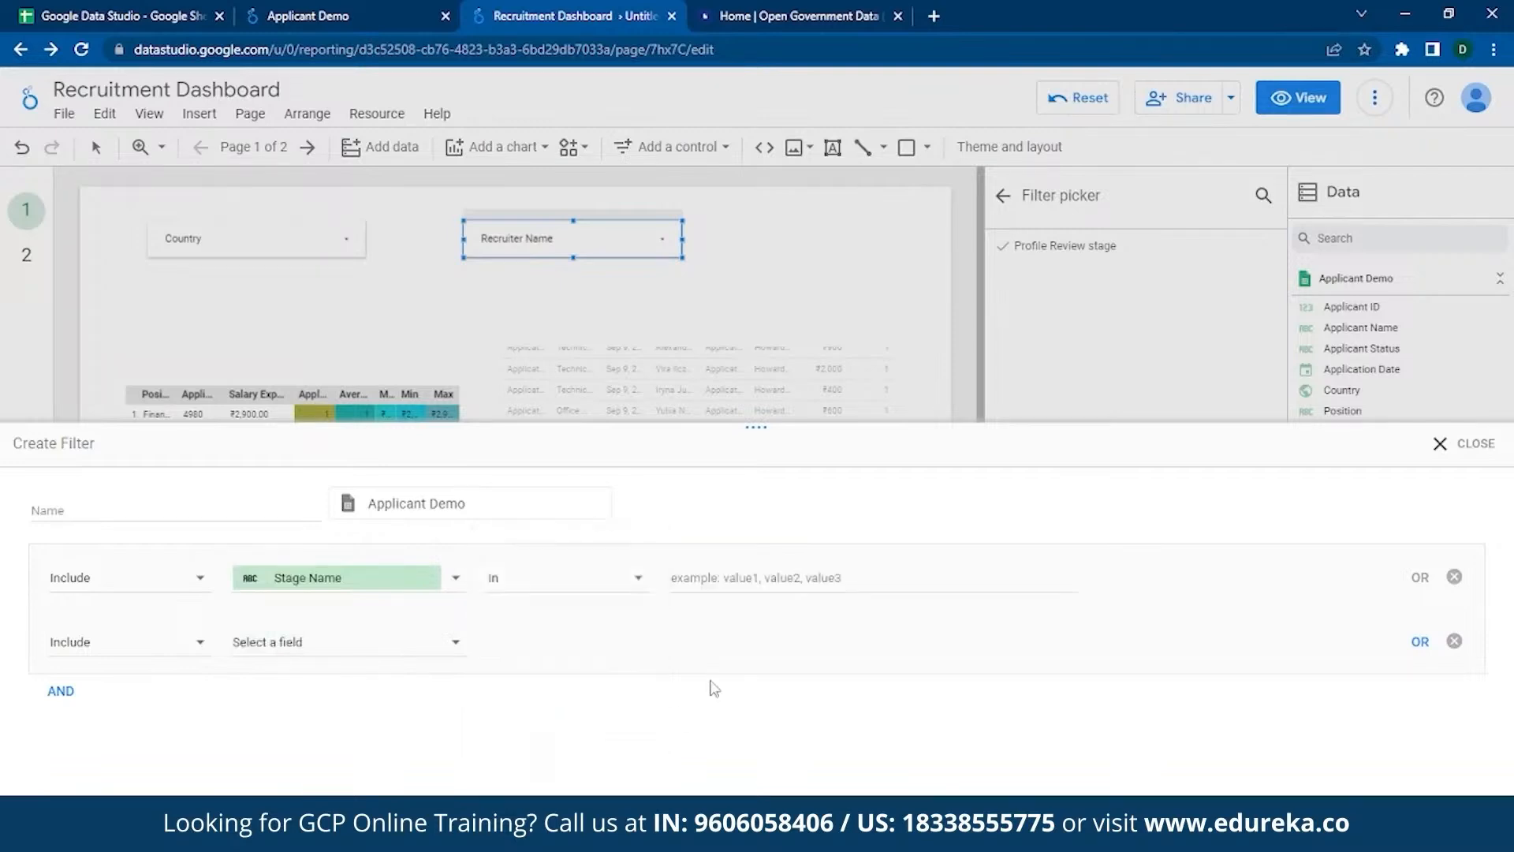
click(756, 585)
text(P)
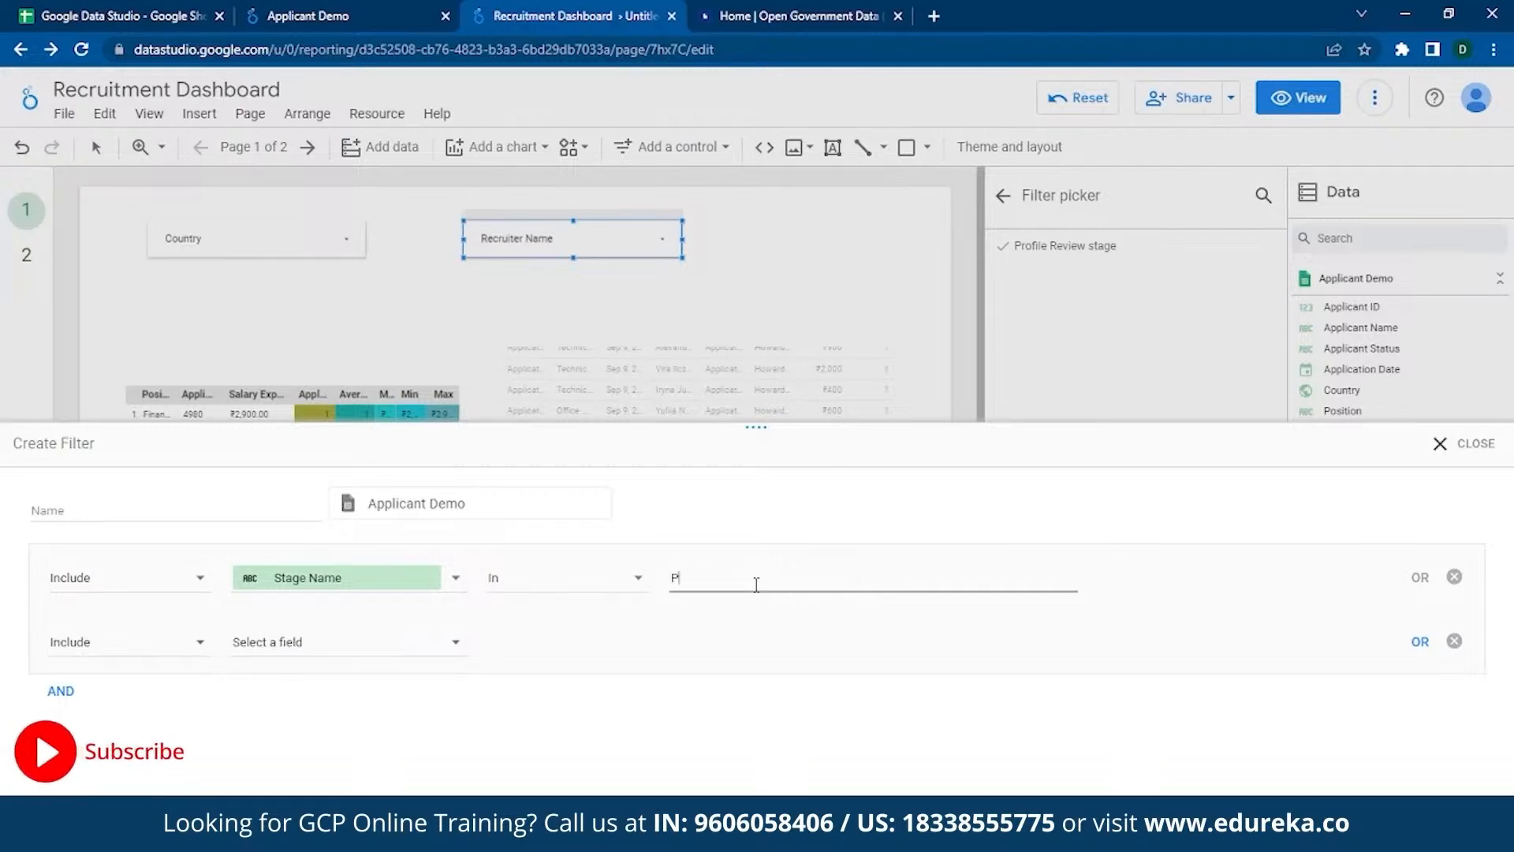
text(rofile review,Applications)
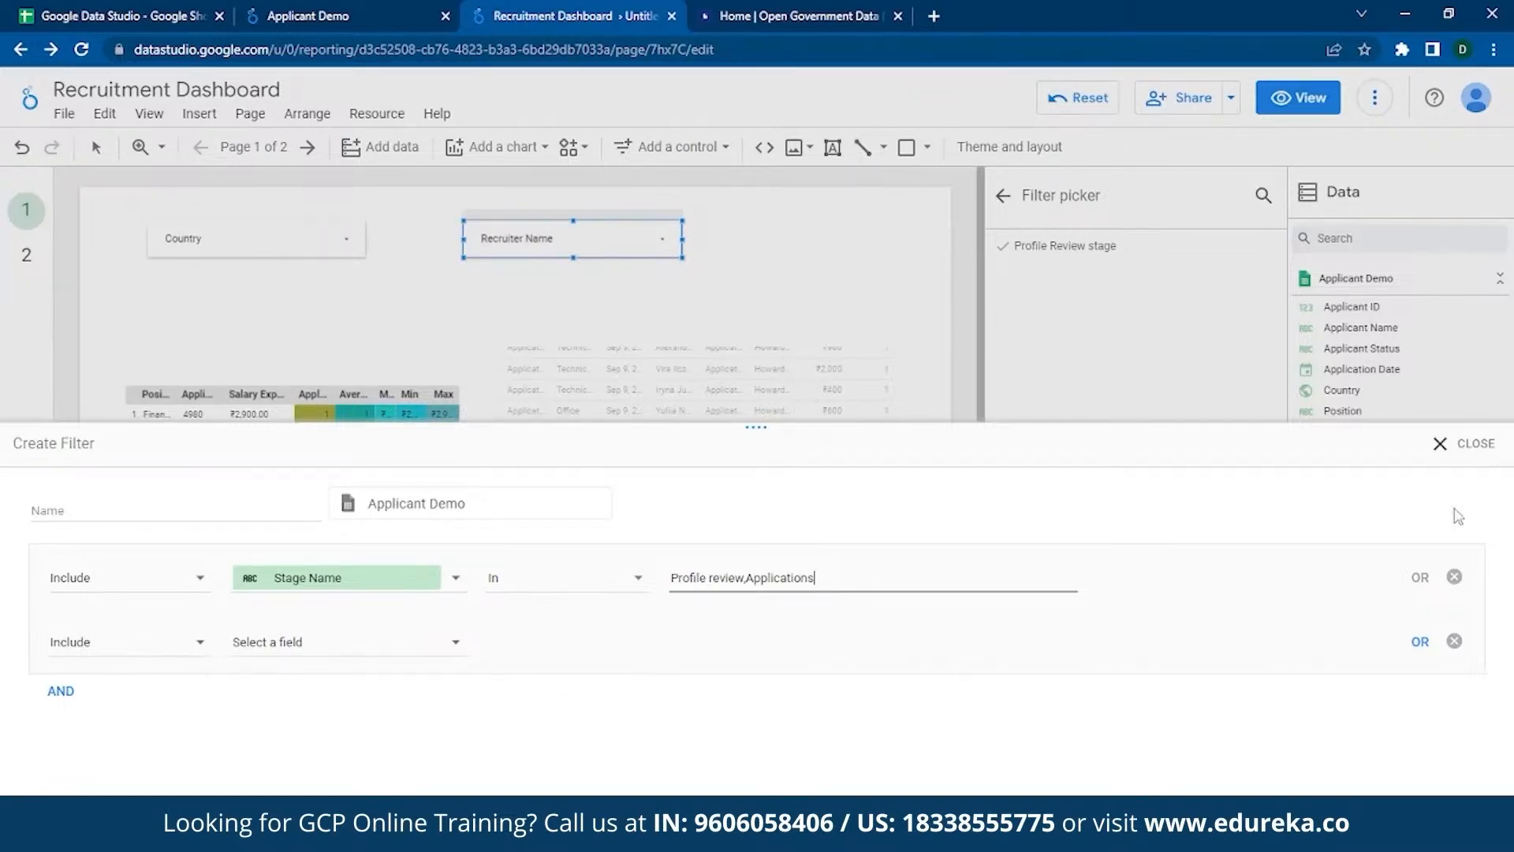
click(1465, 444)
click(1029, 496)
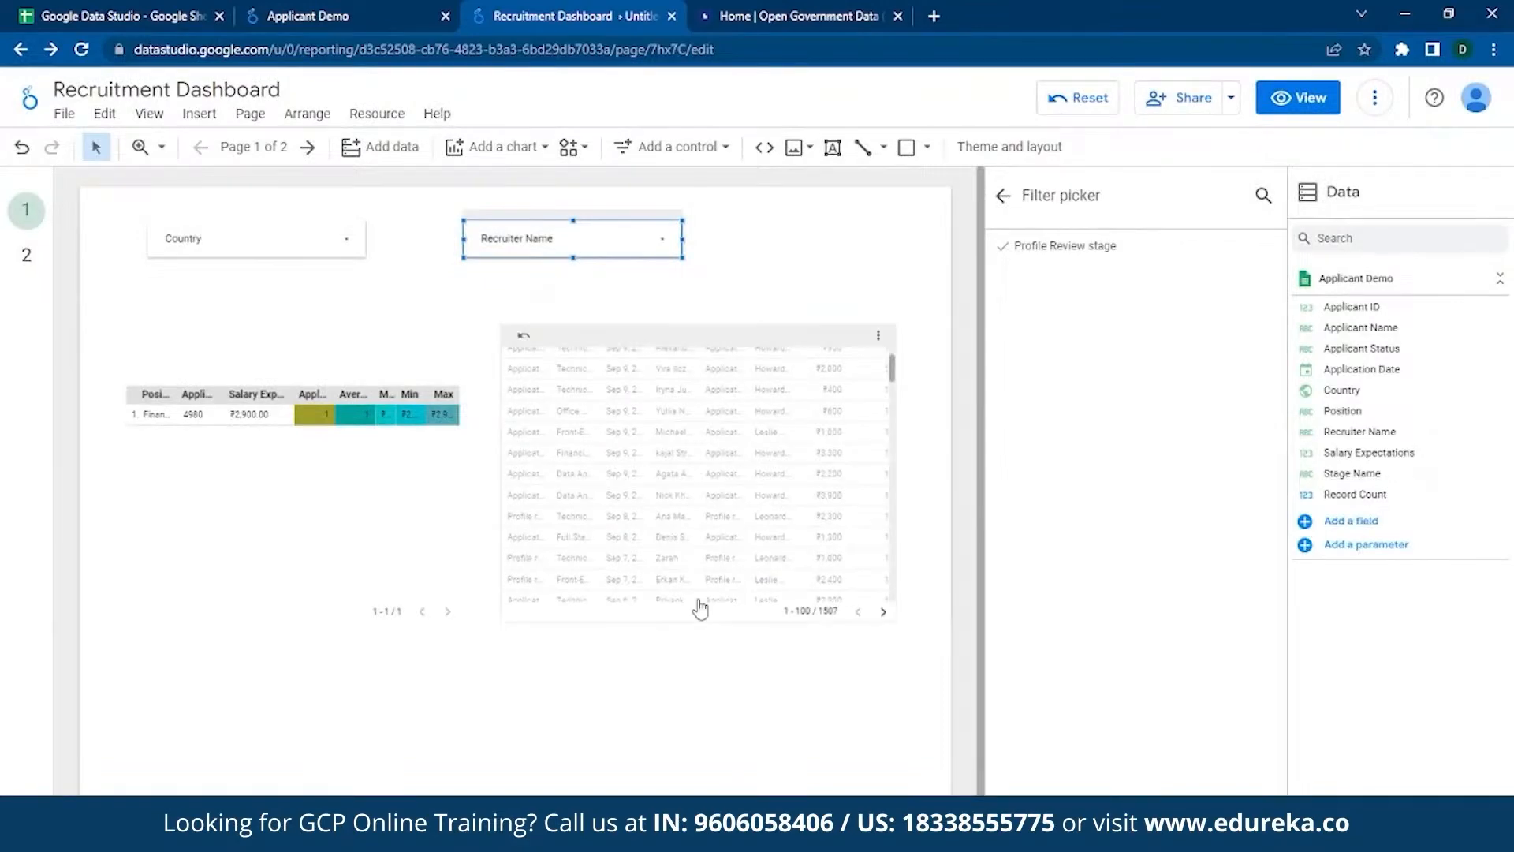
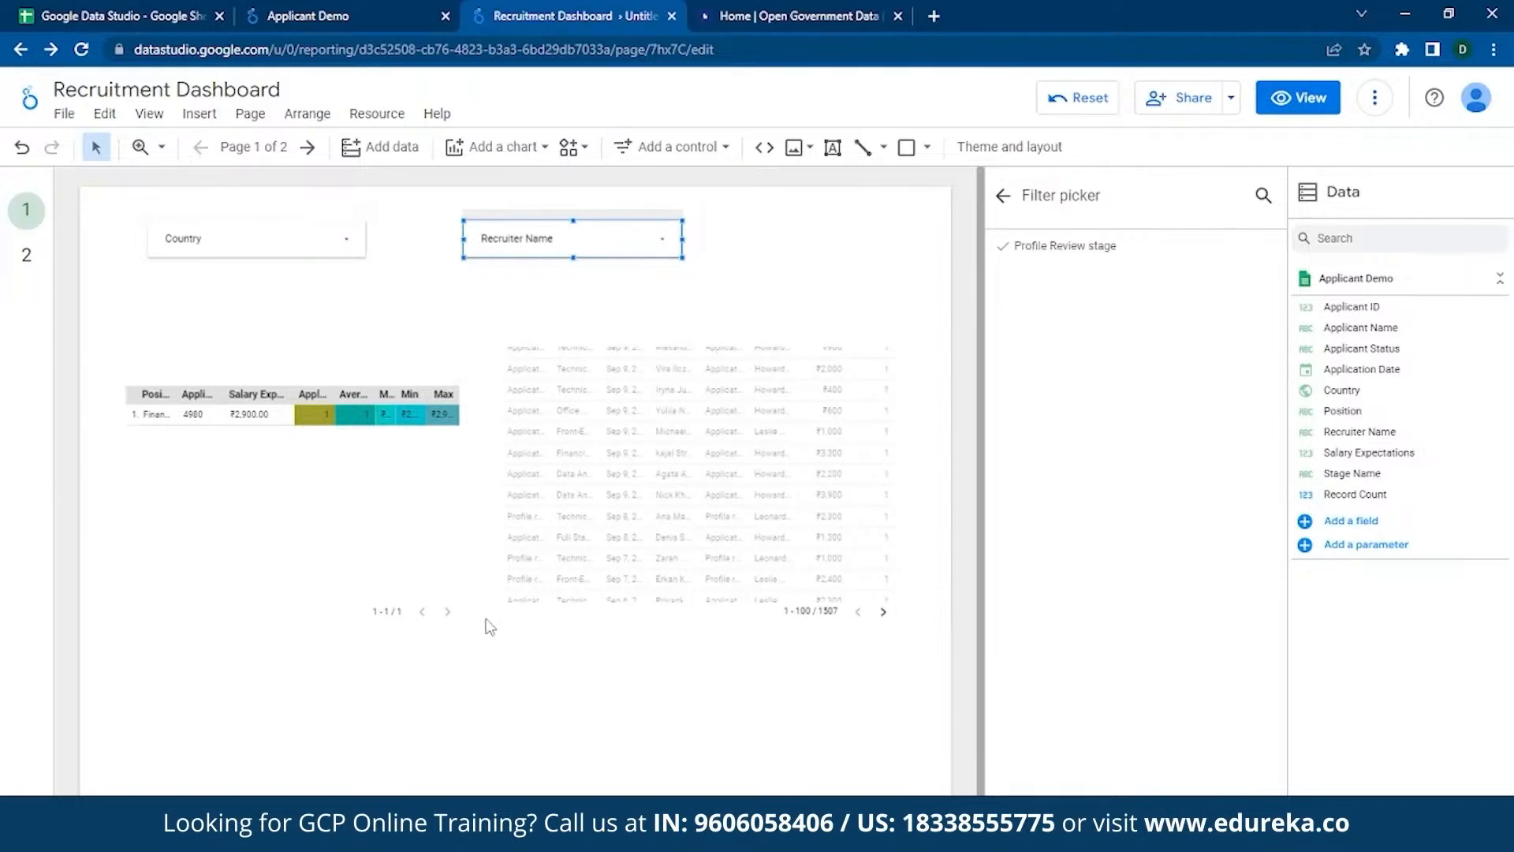
- Examine the Recruiter Name control's setup options and its applied filter
scroll(828, 565, up, 1)
click(395, 538)
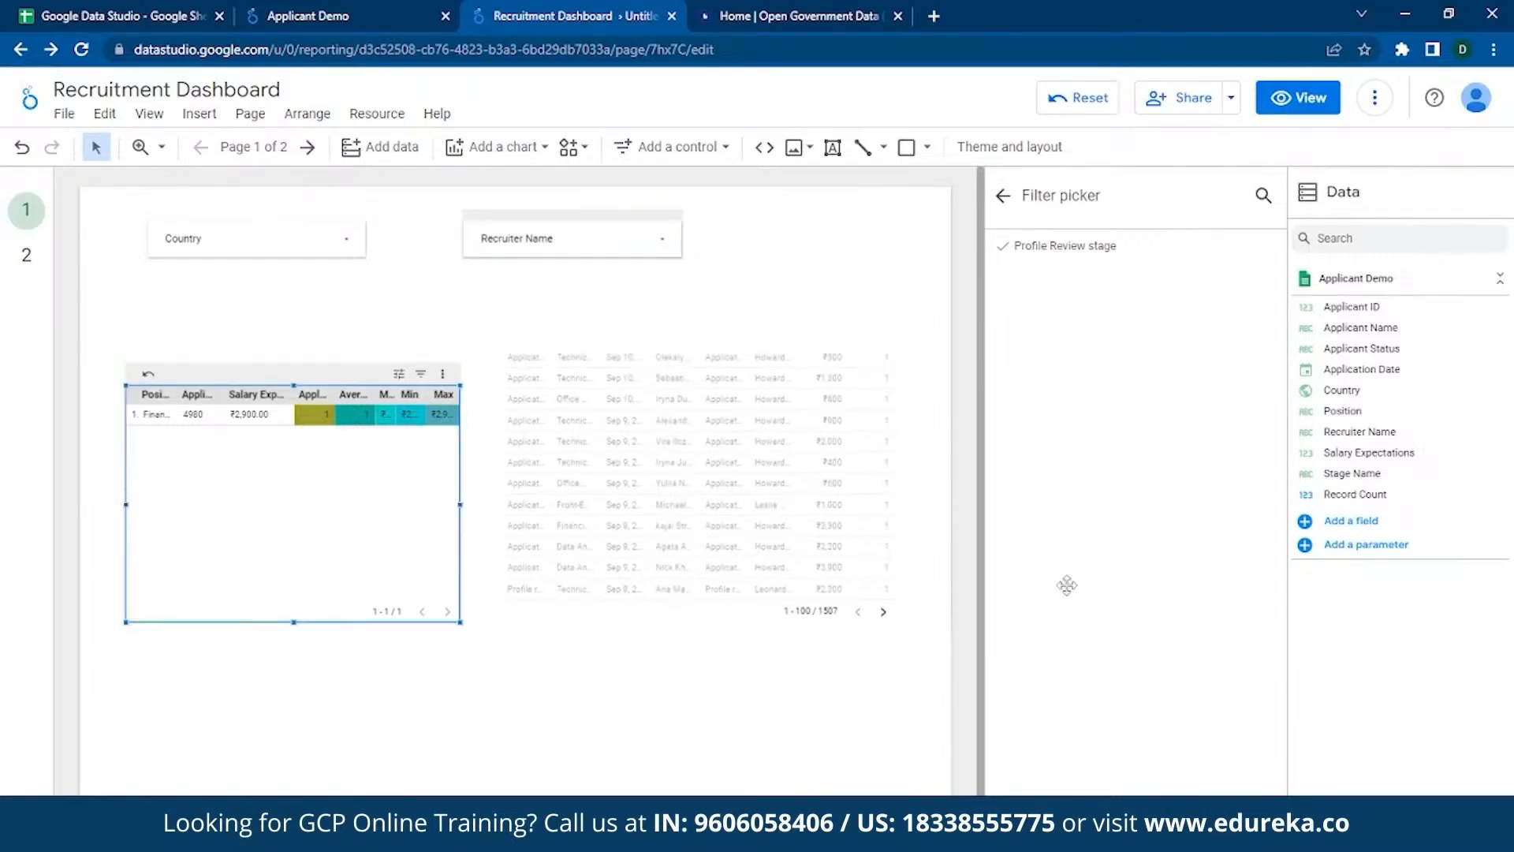
click(603, 241)
scroll(1166, 588, down, 10)
scroll(1112, 645, up, 4)
scroll(1102, 643, down, 4)
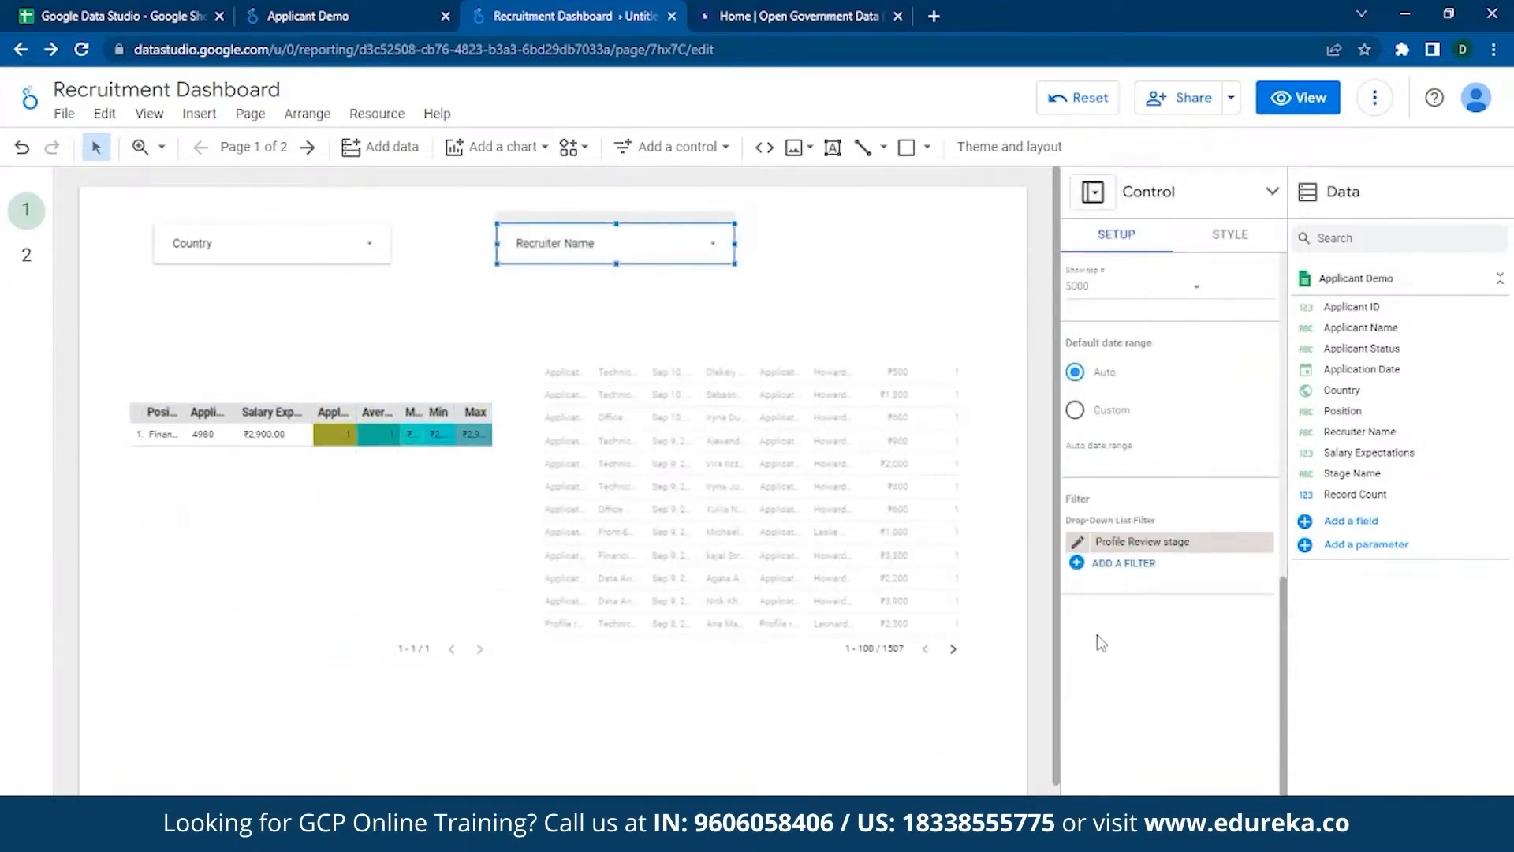
scroll(1186, 661, up, 7)
- Change the heatmap table's secondary sort field, trying Applicant ID
click(446, 568)
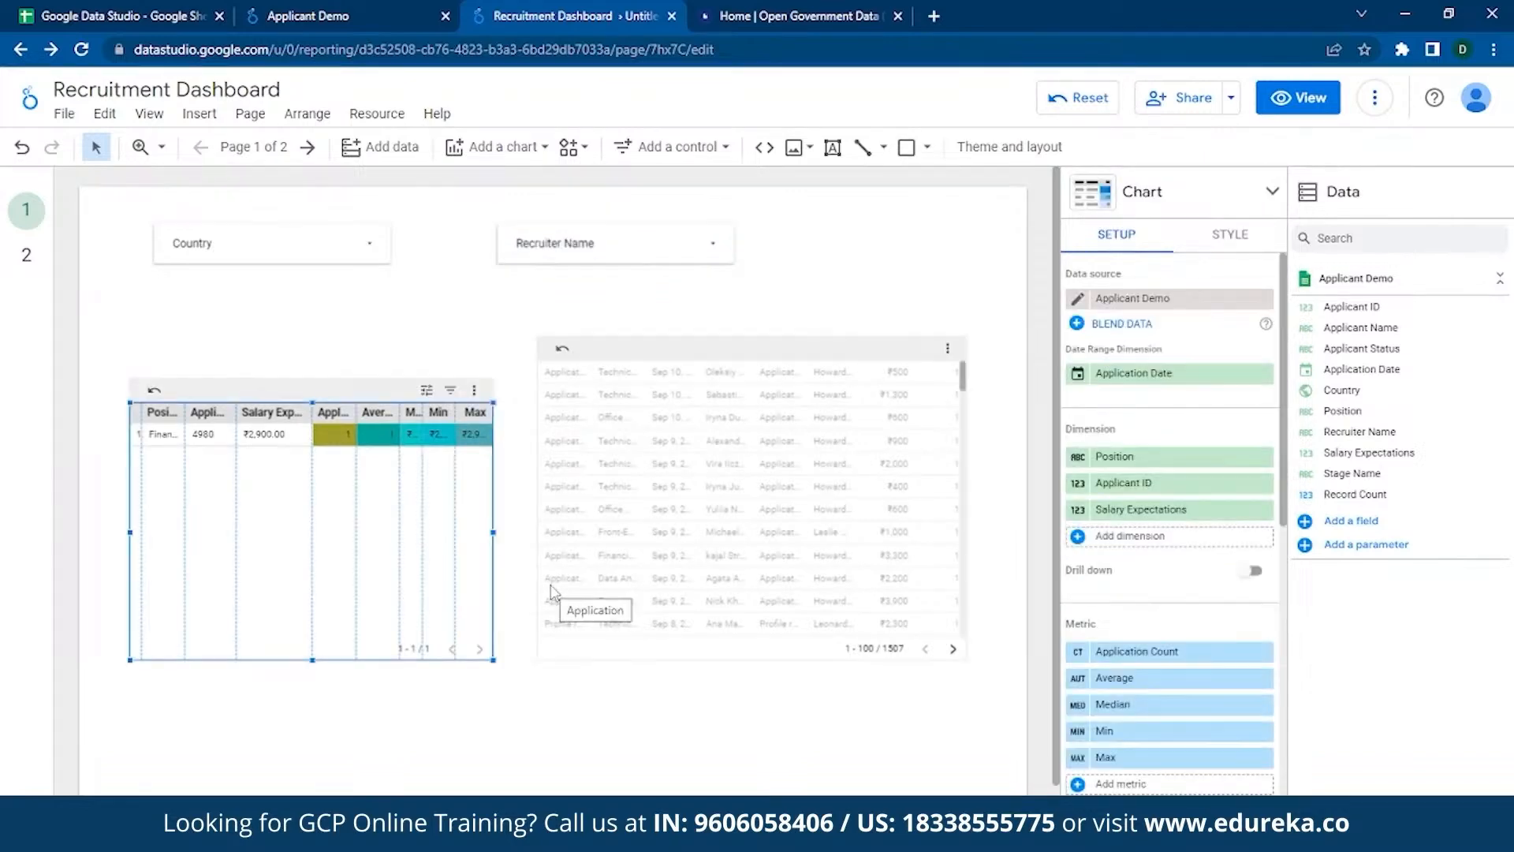
scroll(1206, 551, down, 7)
click(1155, 478)
click(1155, 674)
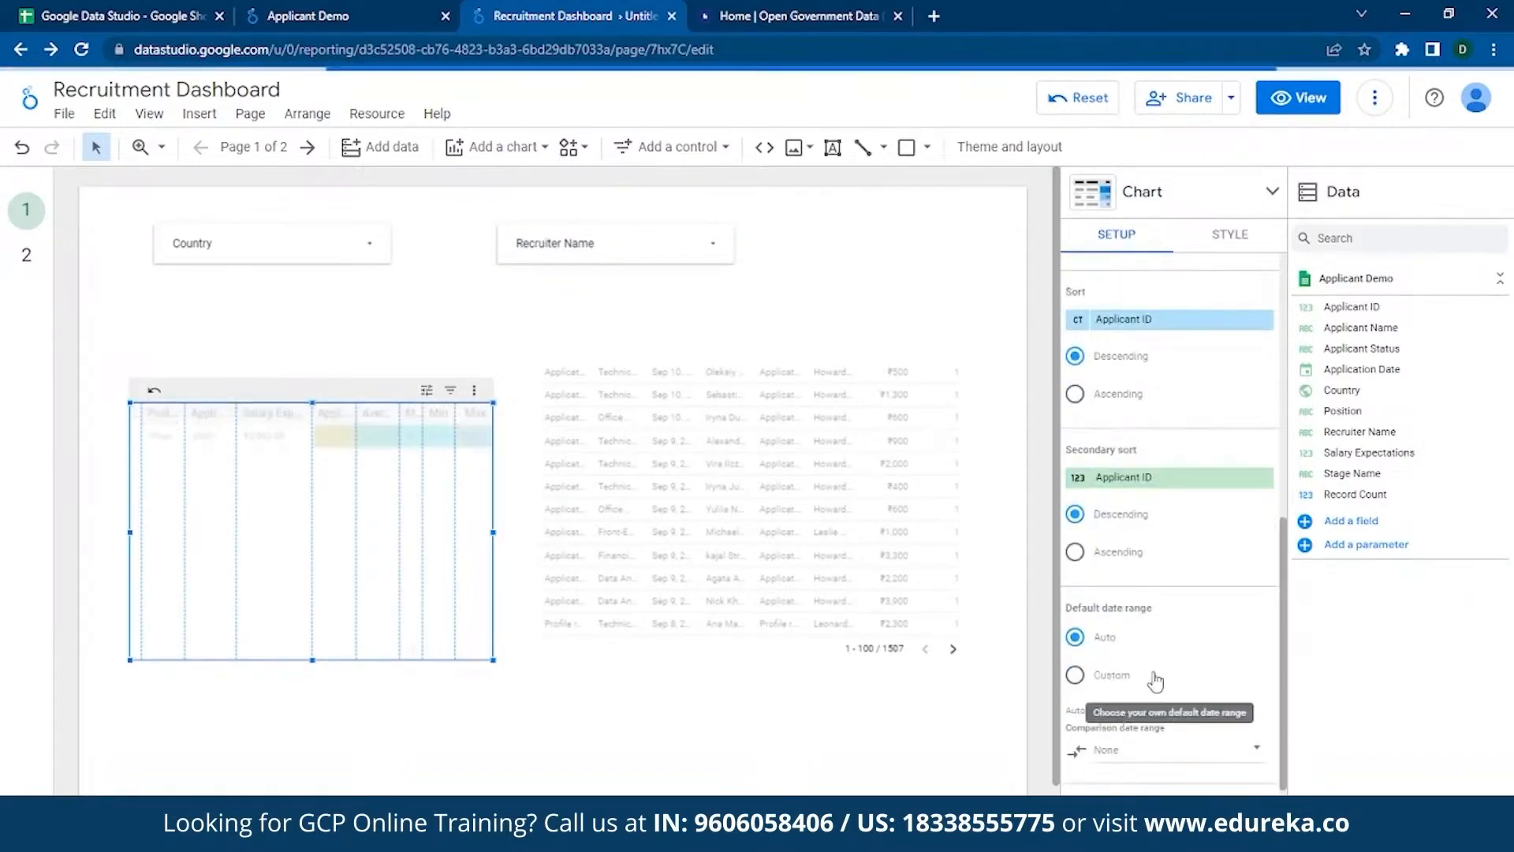
click(1152, 478)
scroll(1148, 647, down, 2)
click(1170, 586)
- Turn the heatmap table's cross-filtering off and on again to clear its selection, and look through the rows
scroll(1166, 602, down, 4)
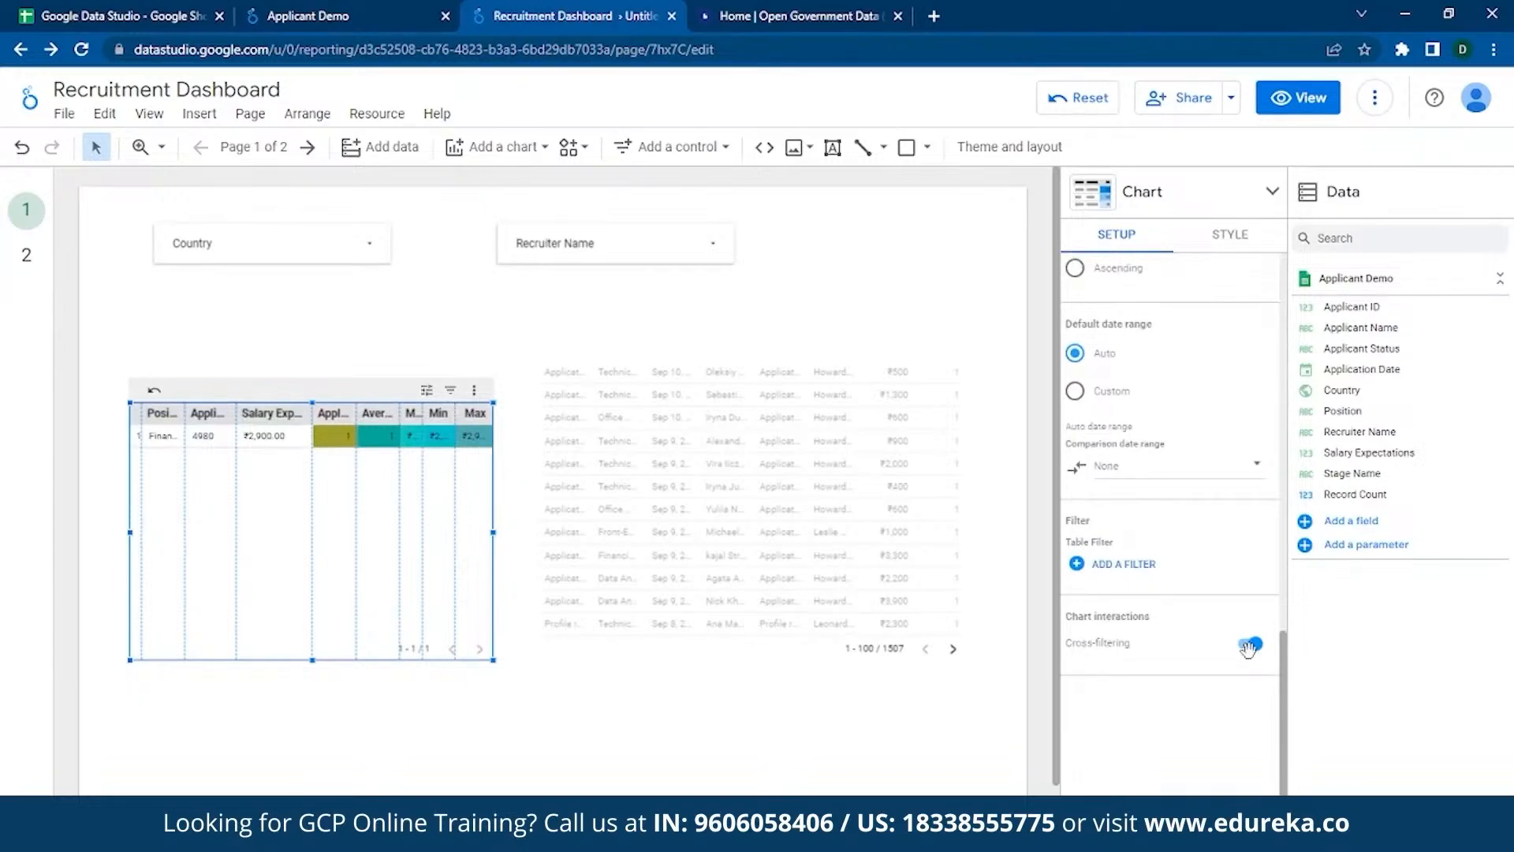
click(1250, 645)
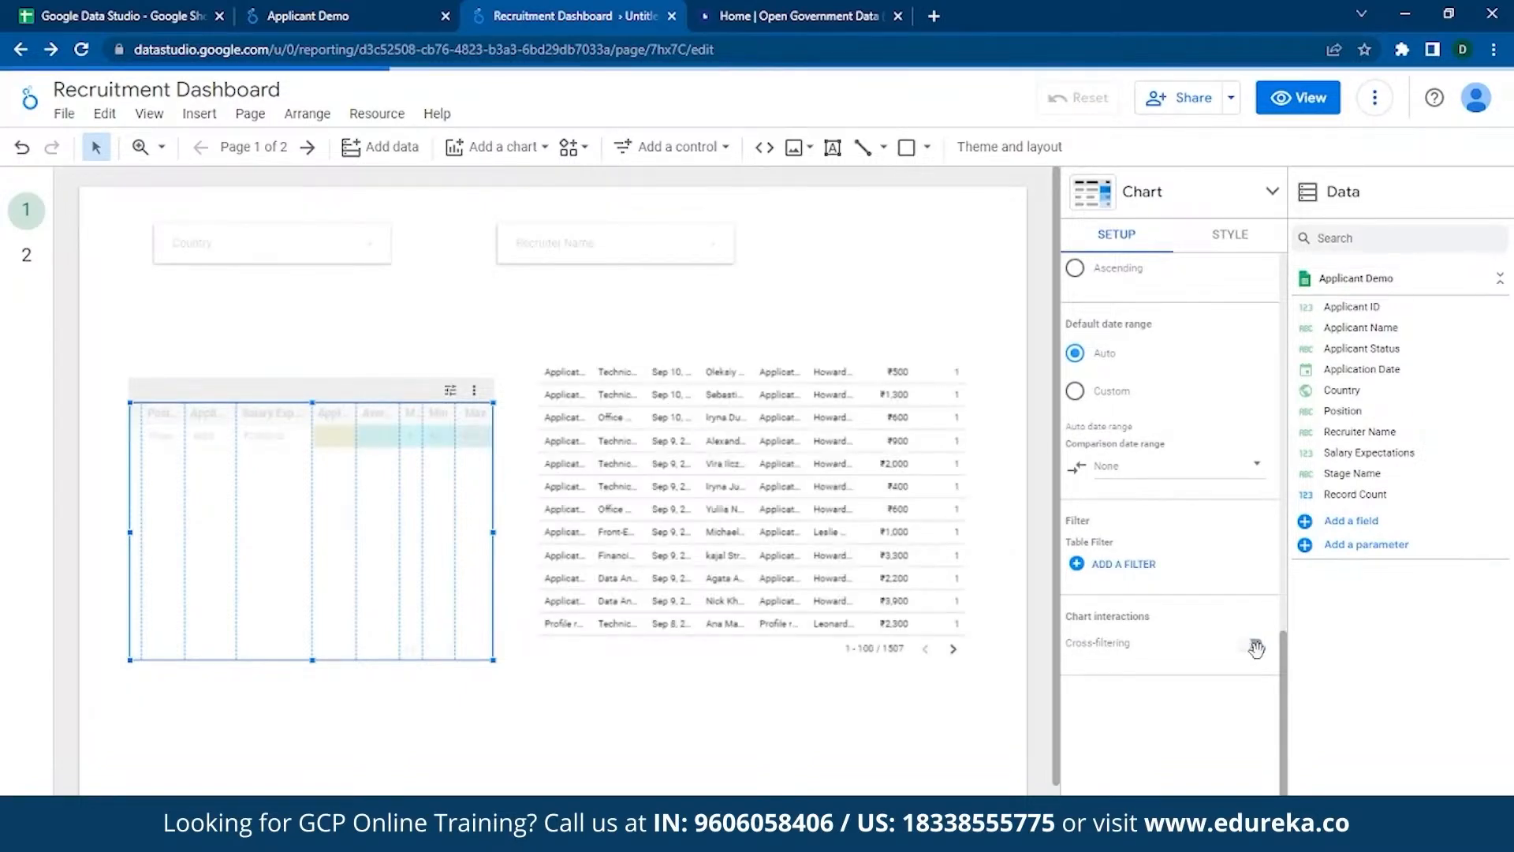
click(1253, 645)
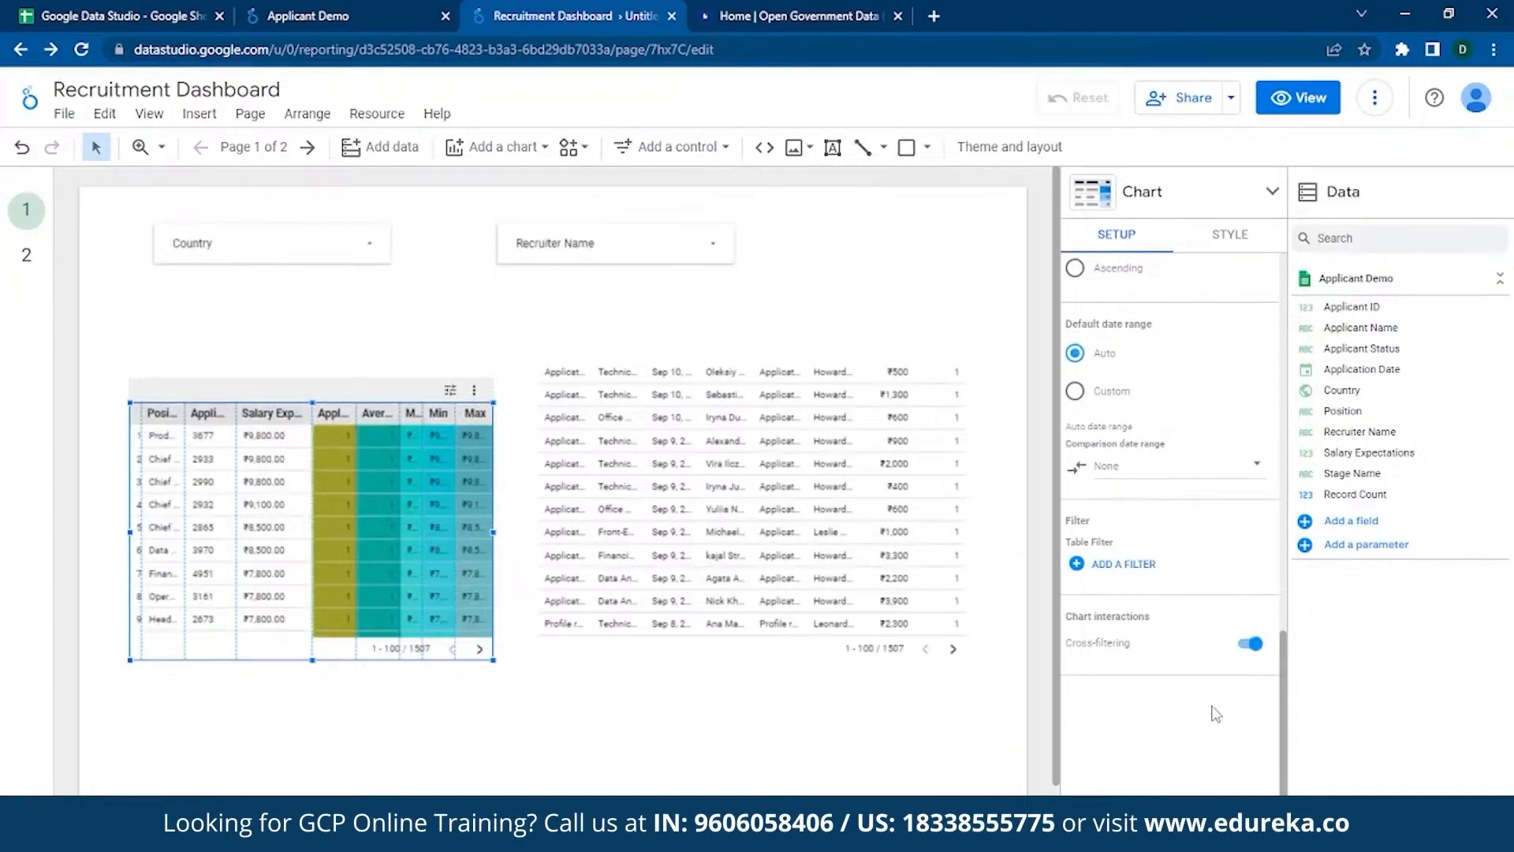
scroll(260, 534, down, 10)
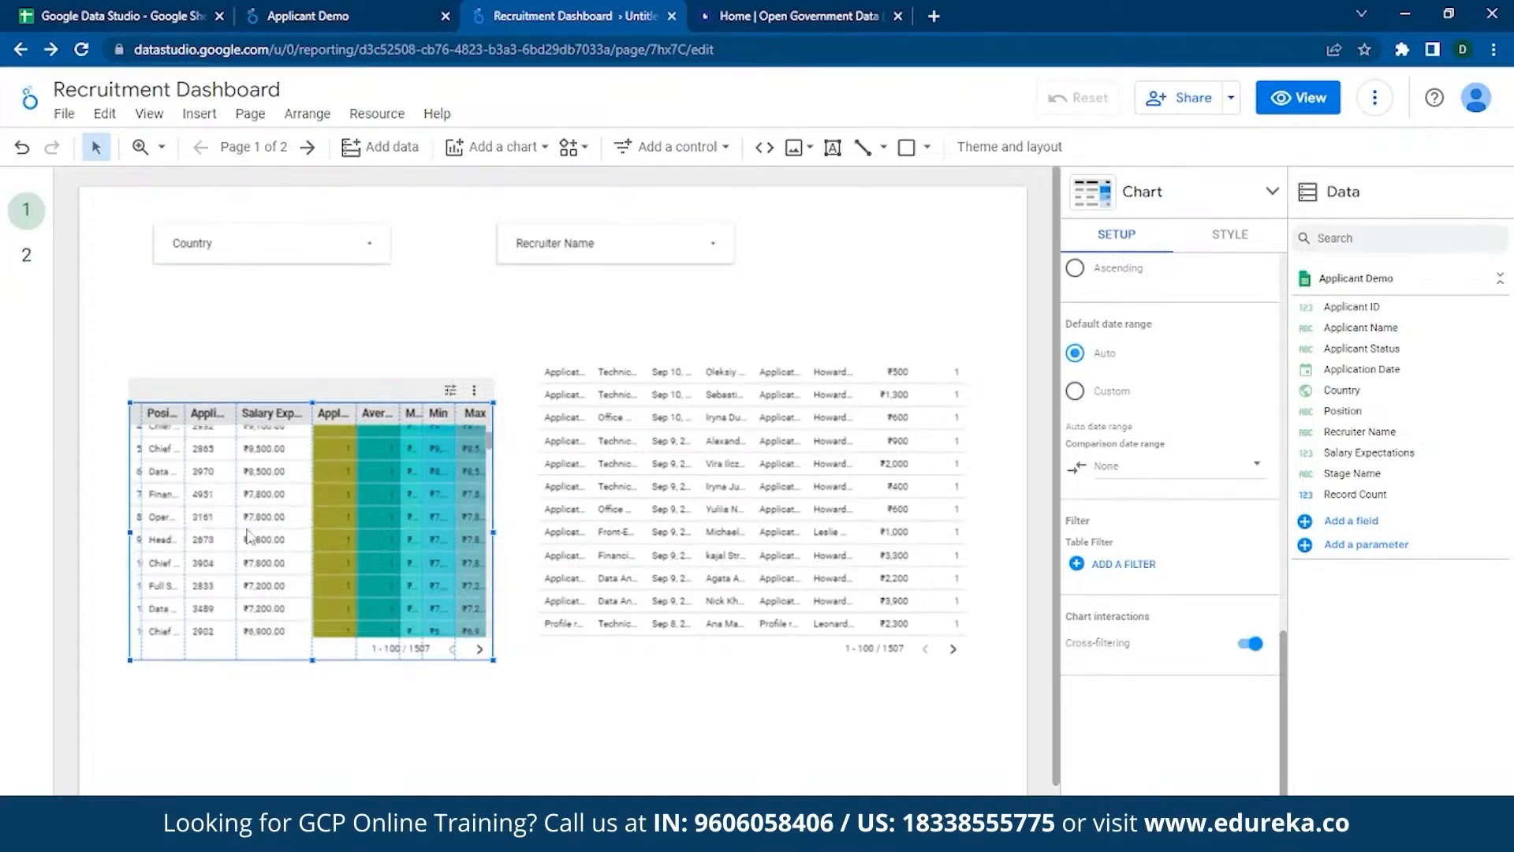
scroll(287, 536, up, 10)
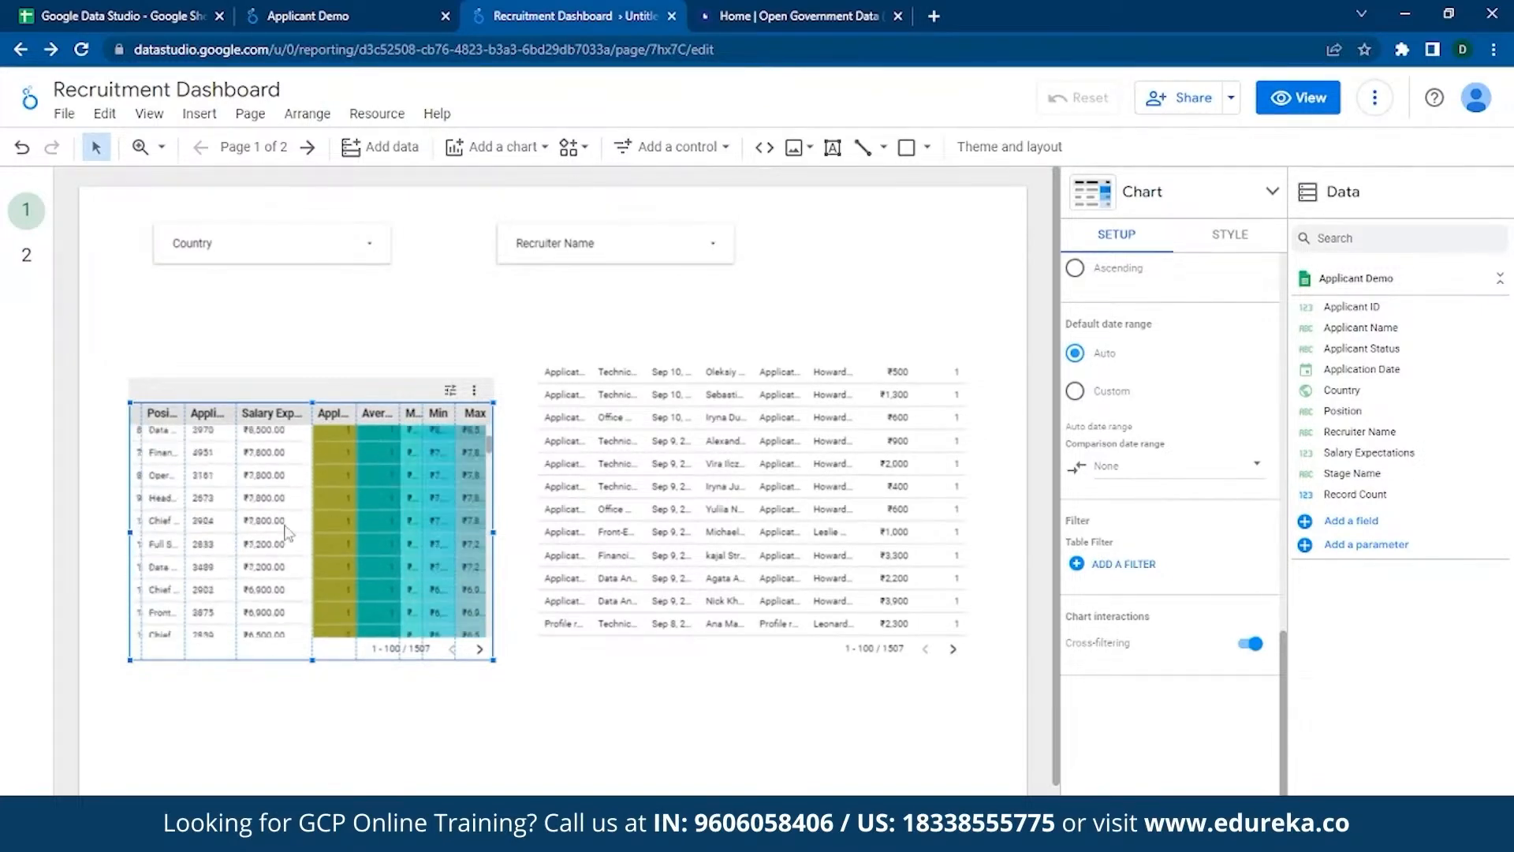
- Filter the report to the United States only with the Country control
click(366, 247)
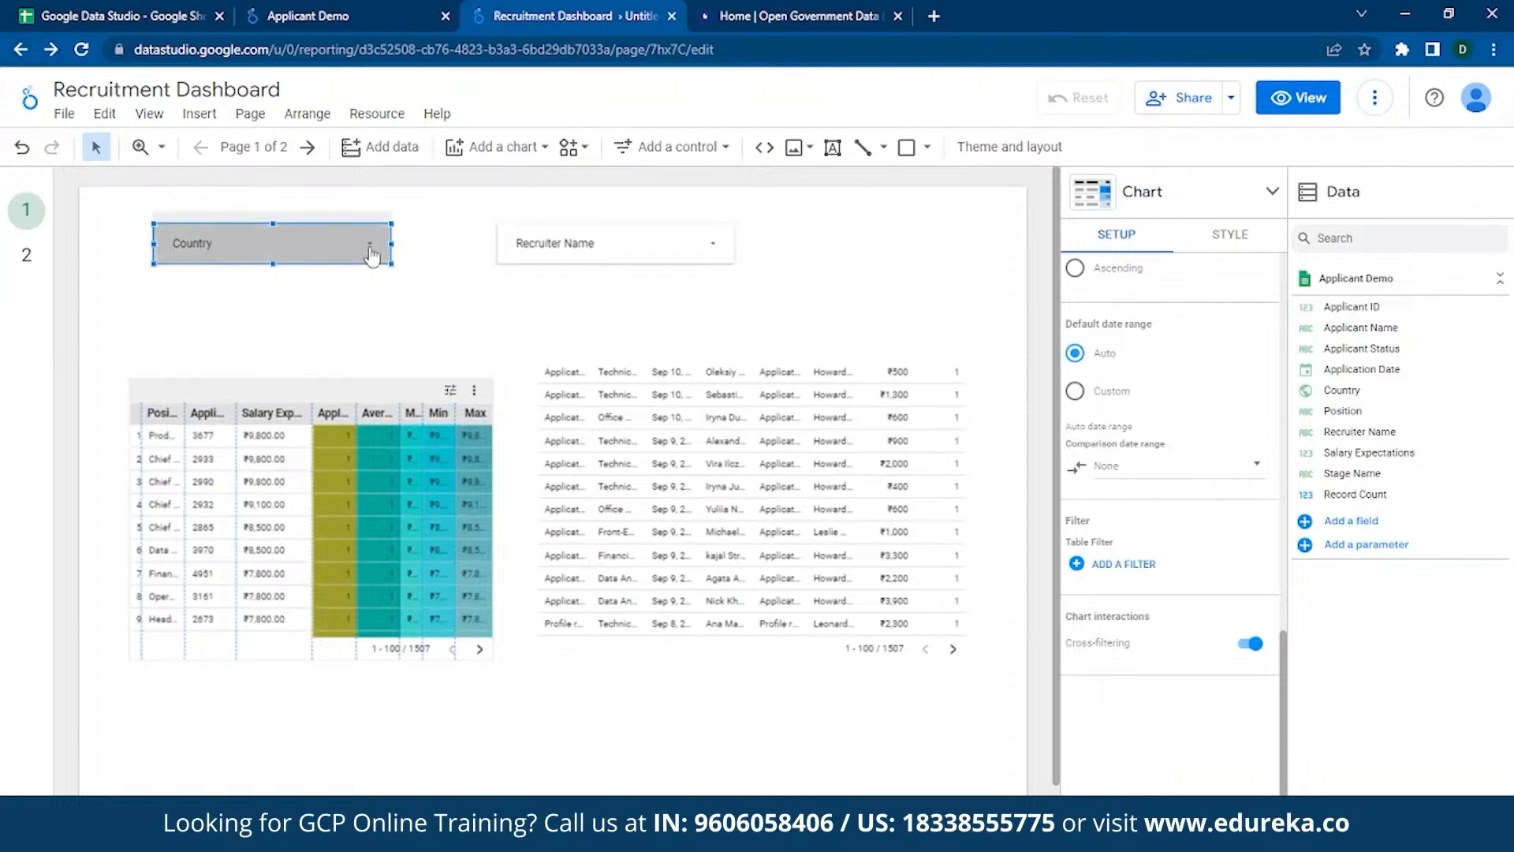
click(376, 248)
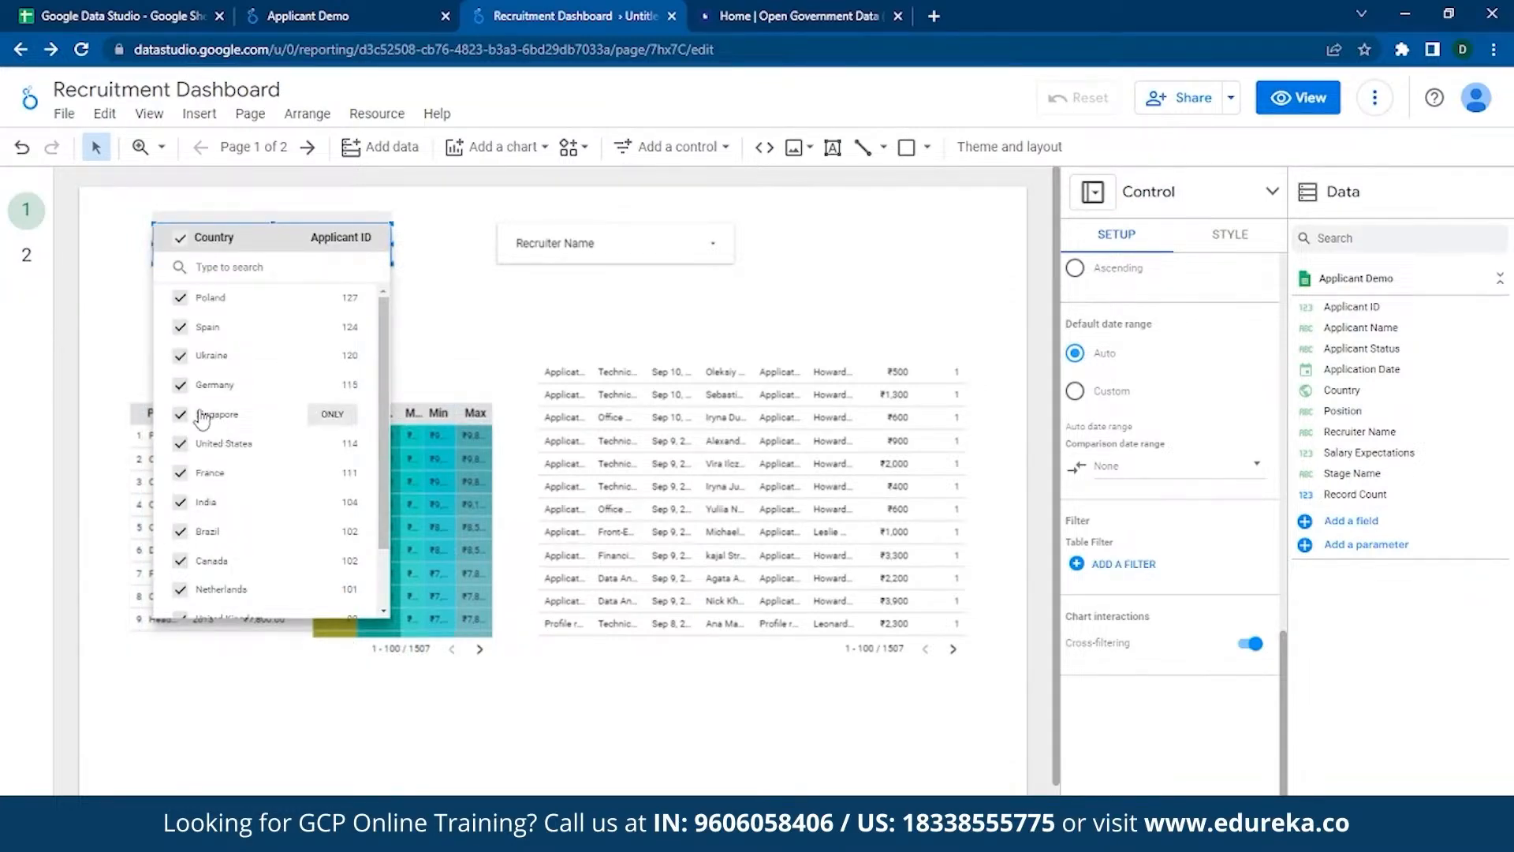
scroll(202, 418, down, 1)
click(181, 369)
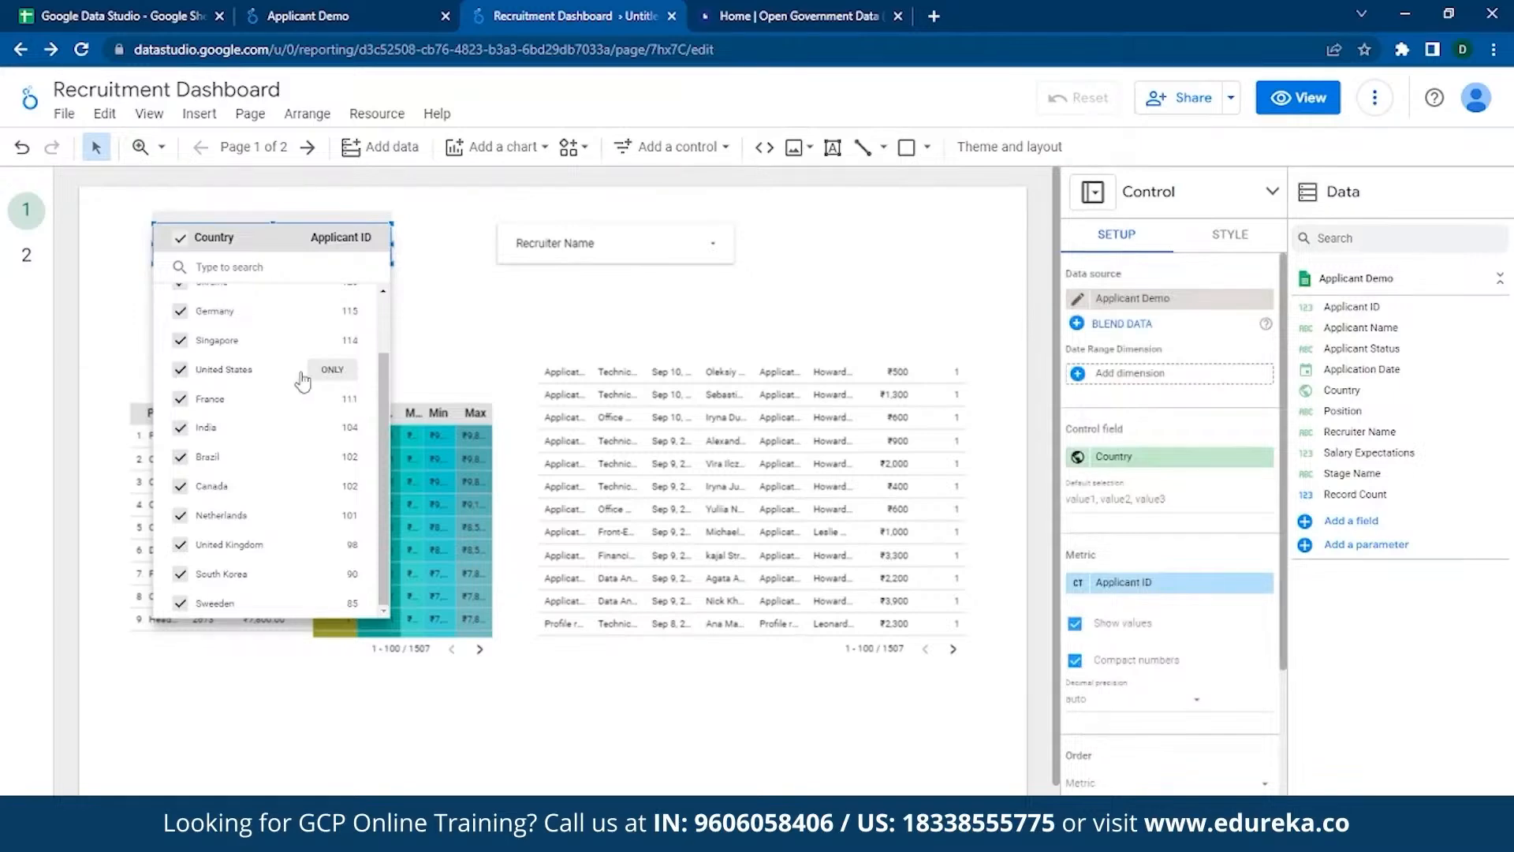
click(332, 370)
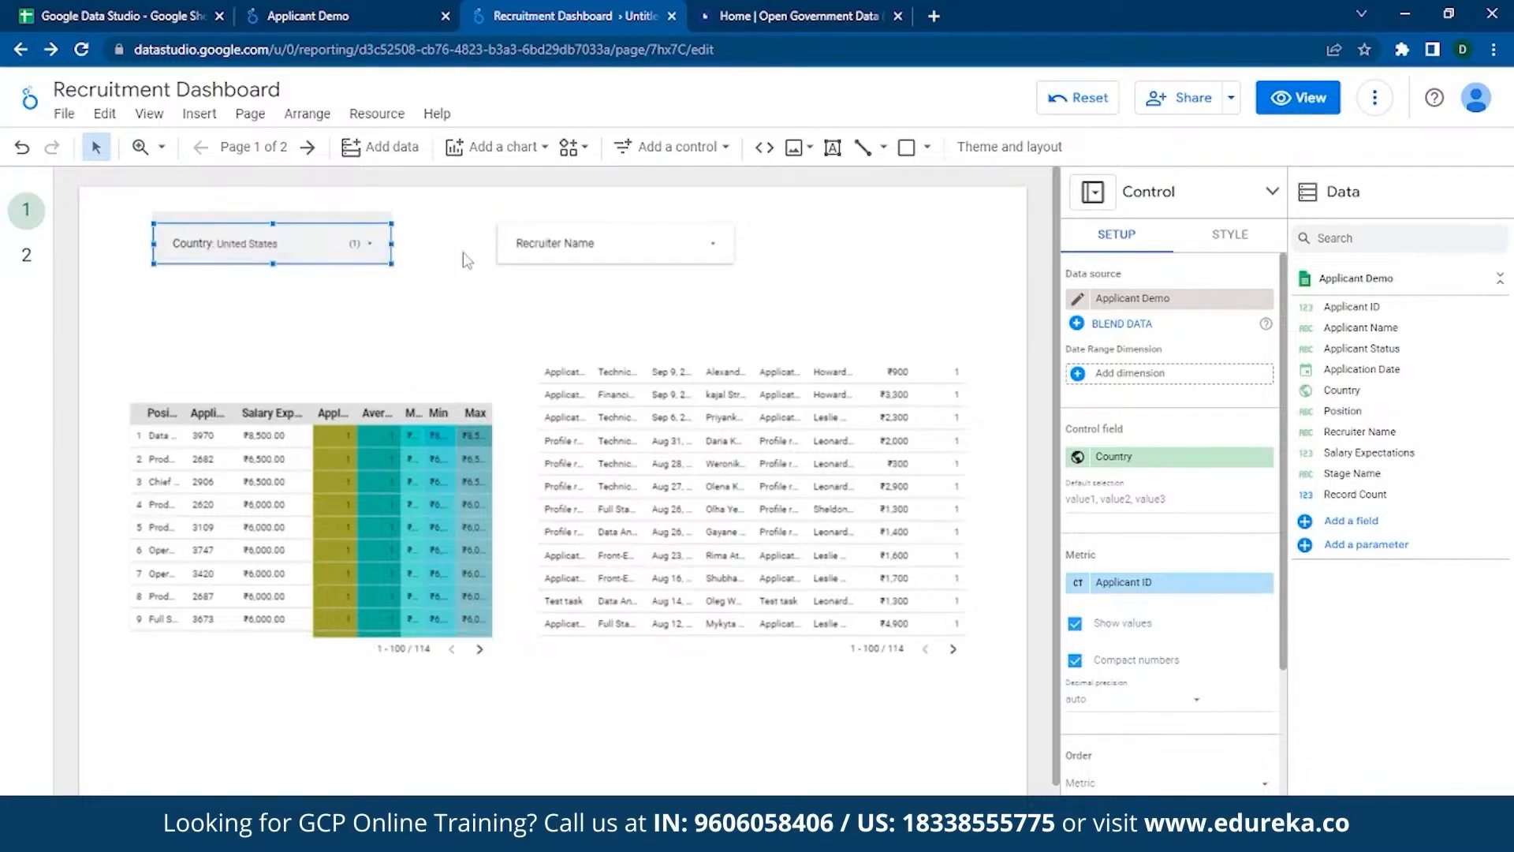
- Switch the Country control to India only and look through the filtered rows of the heatmap table
click(370, 250)
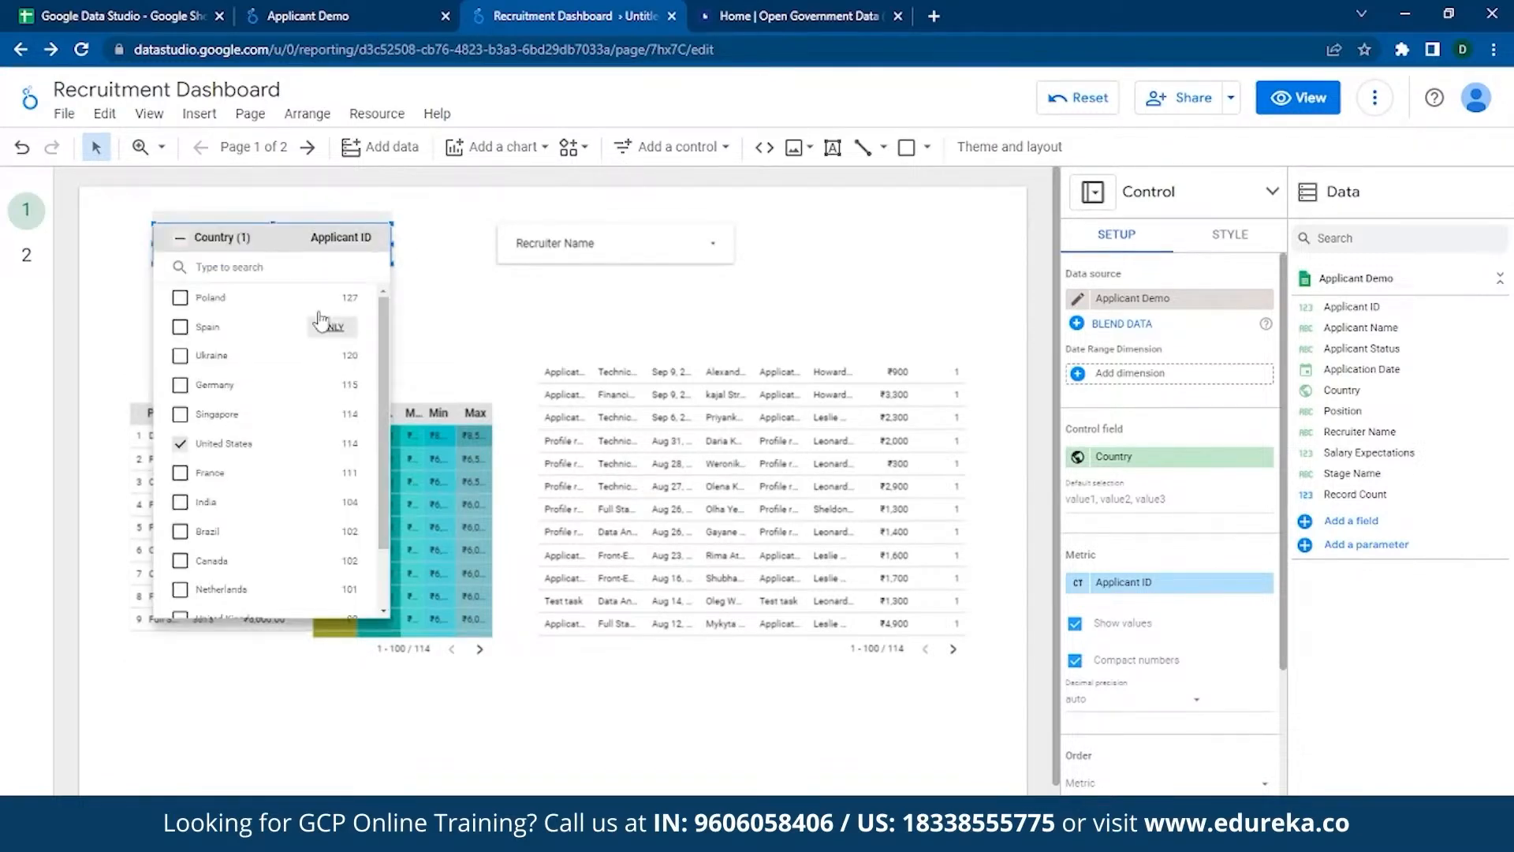
scroll(325, 410, down, 1)
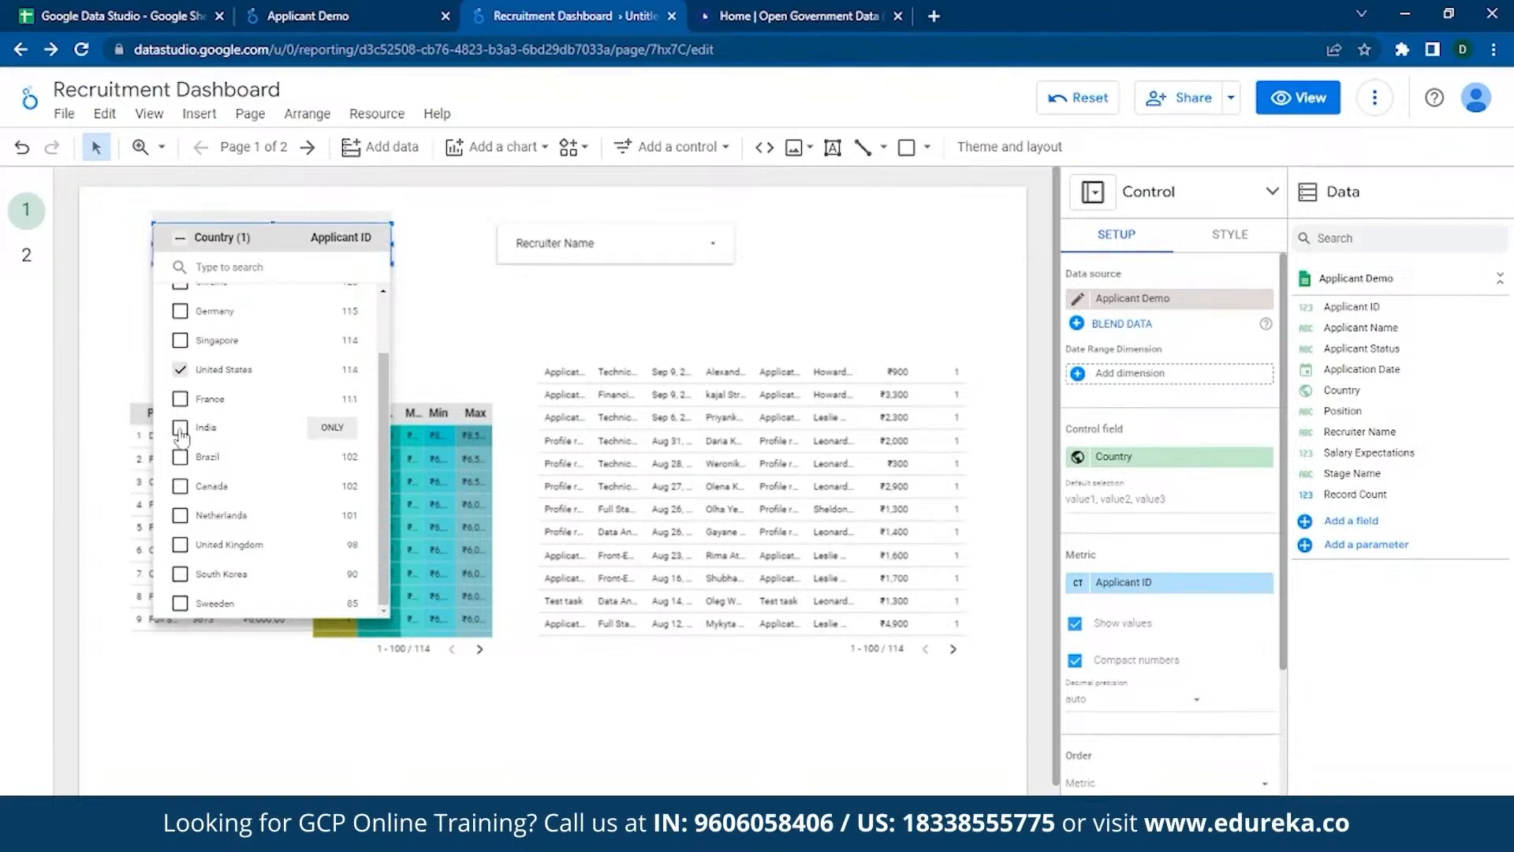
click(332, 427)
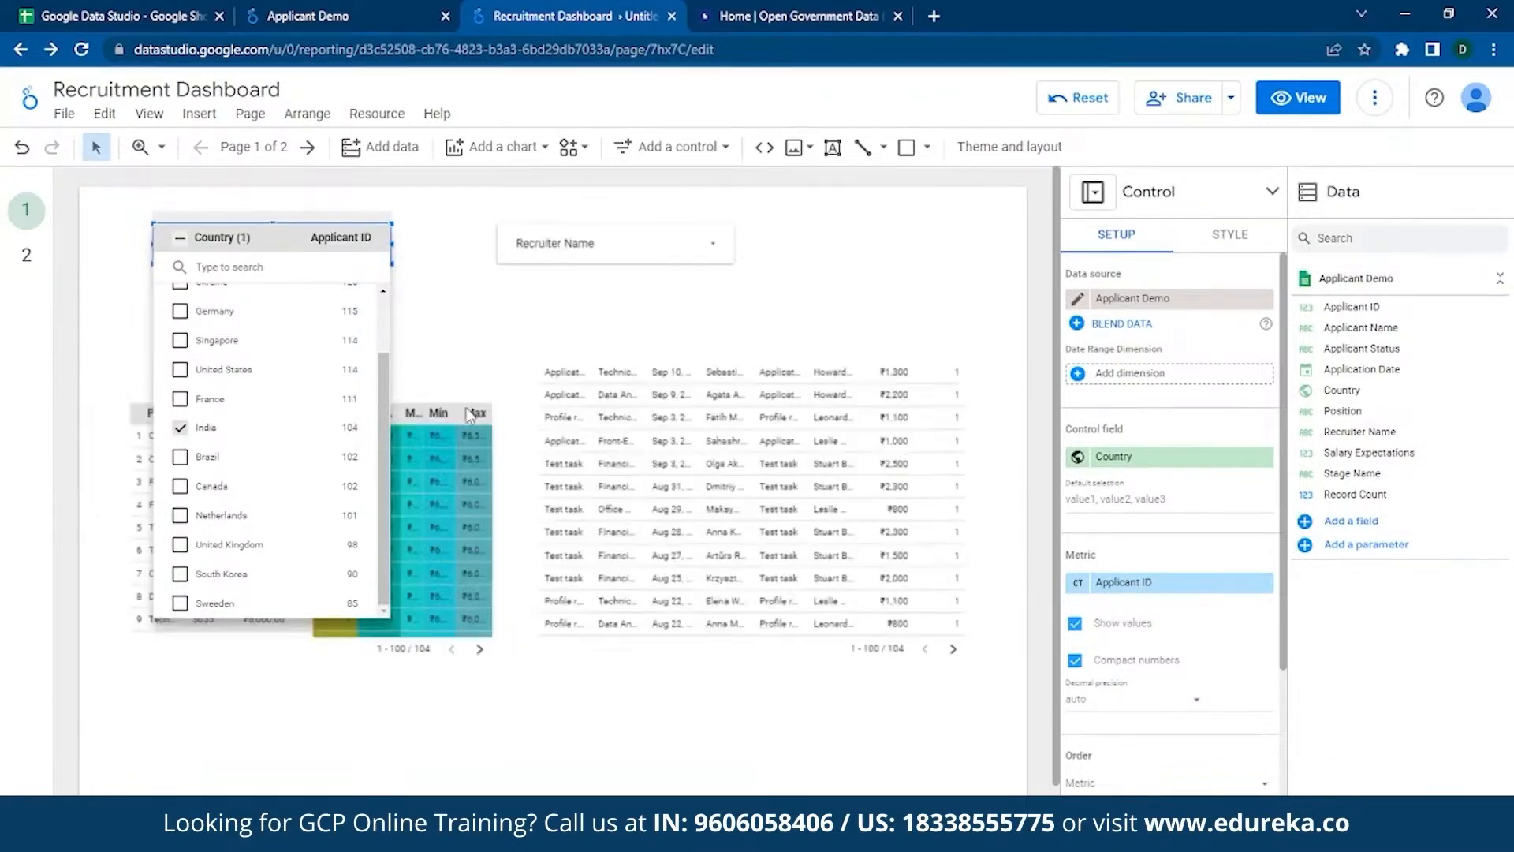
click(442, 347)
scroll(285, 505, down, 10)
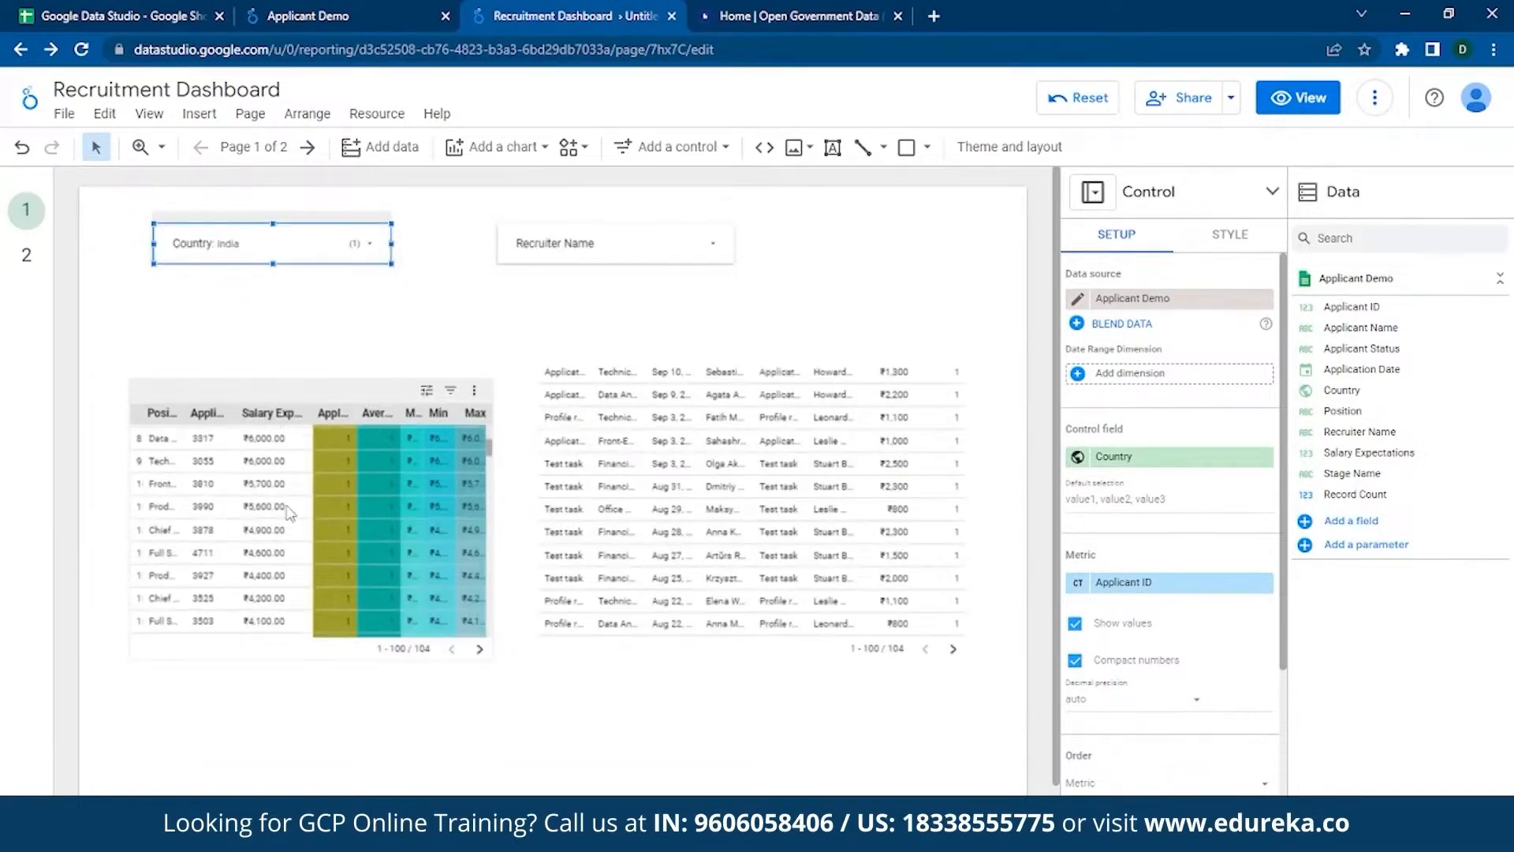
scroll(286, 509, up, 10)
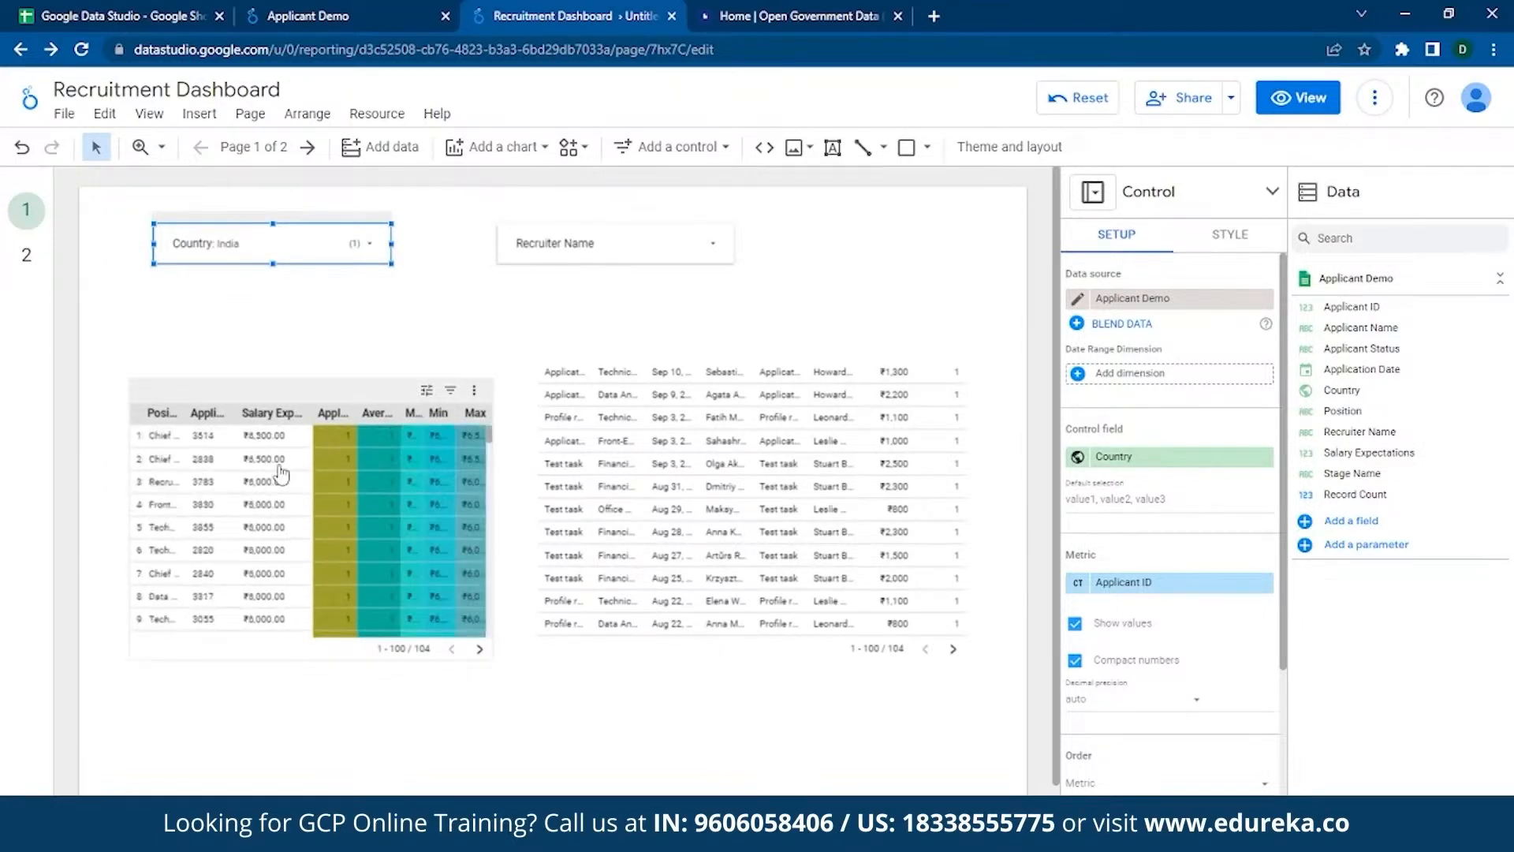
- Cross-filter the applicant detail table by the fifth row of the heatmap table, and select the heatmap table
click(278, 524)
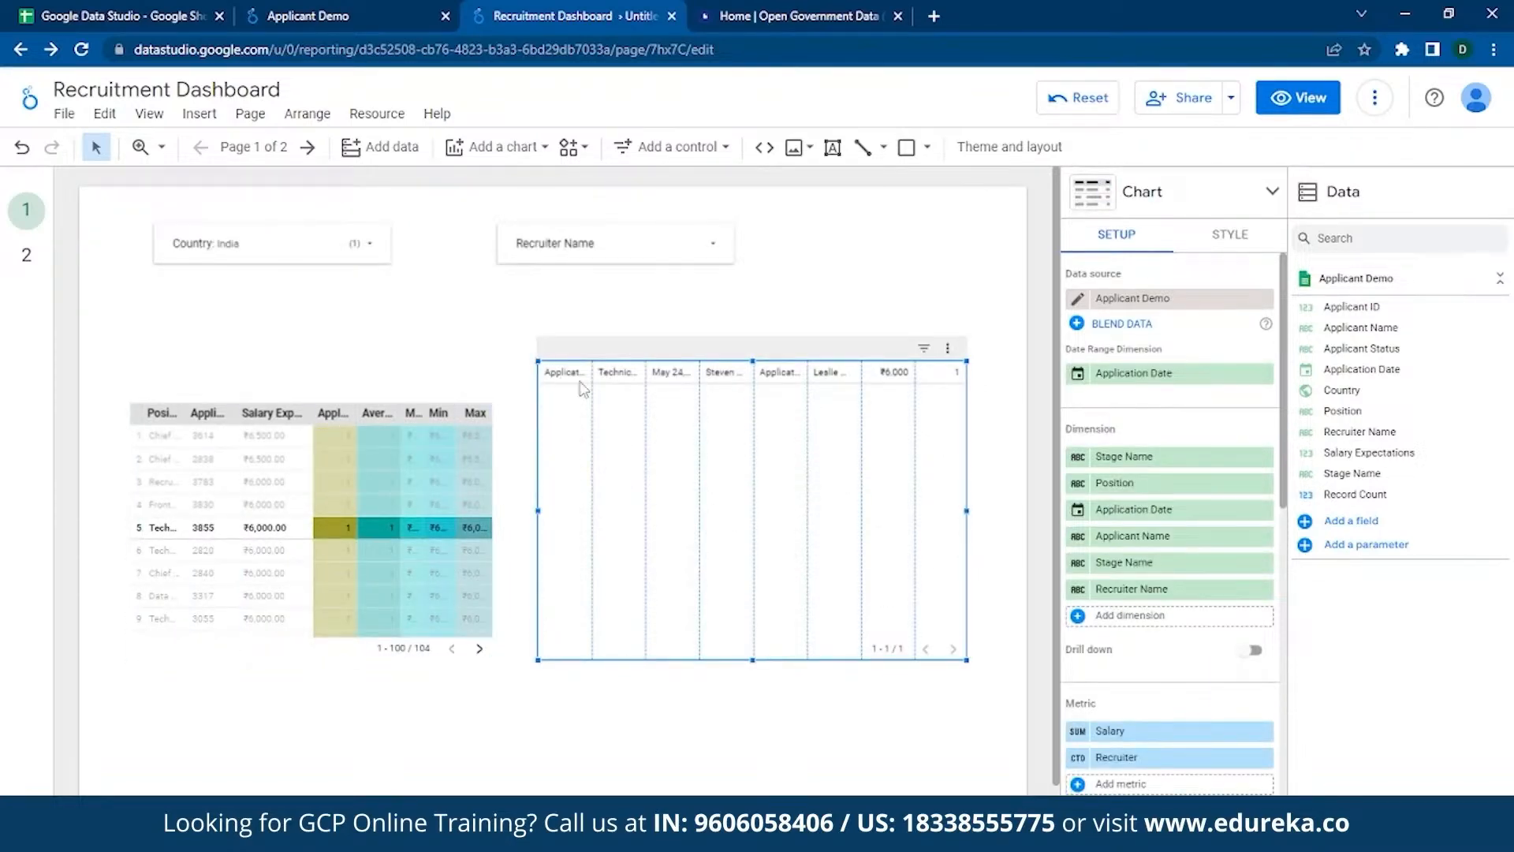
click(468, 347)
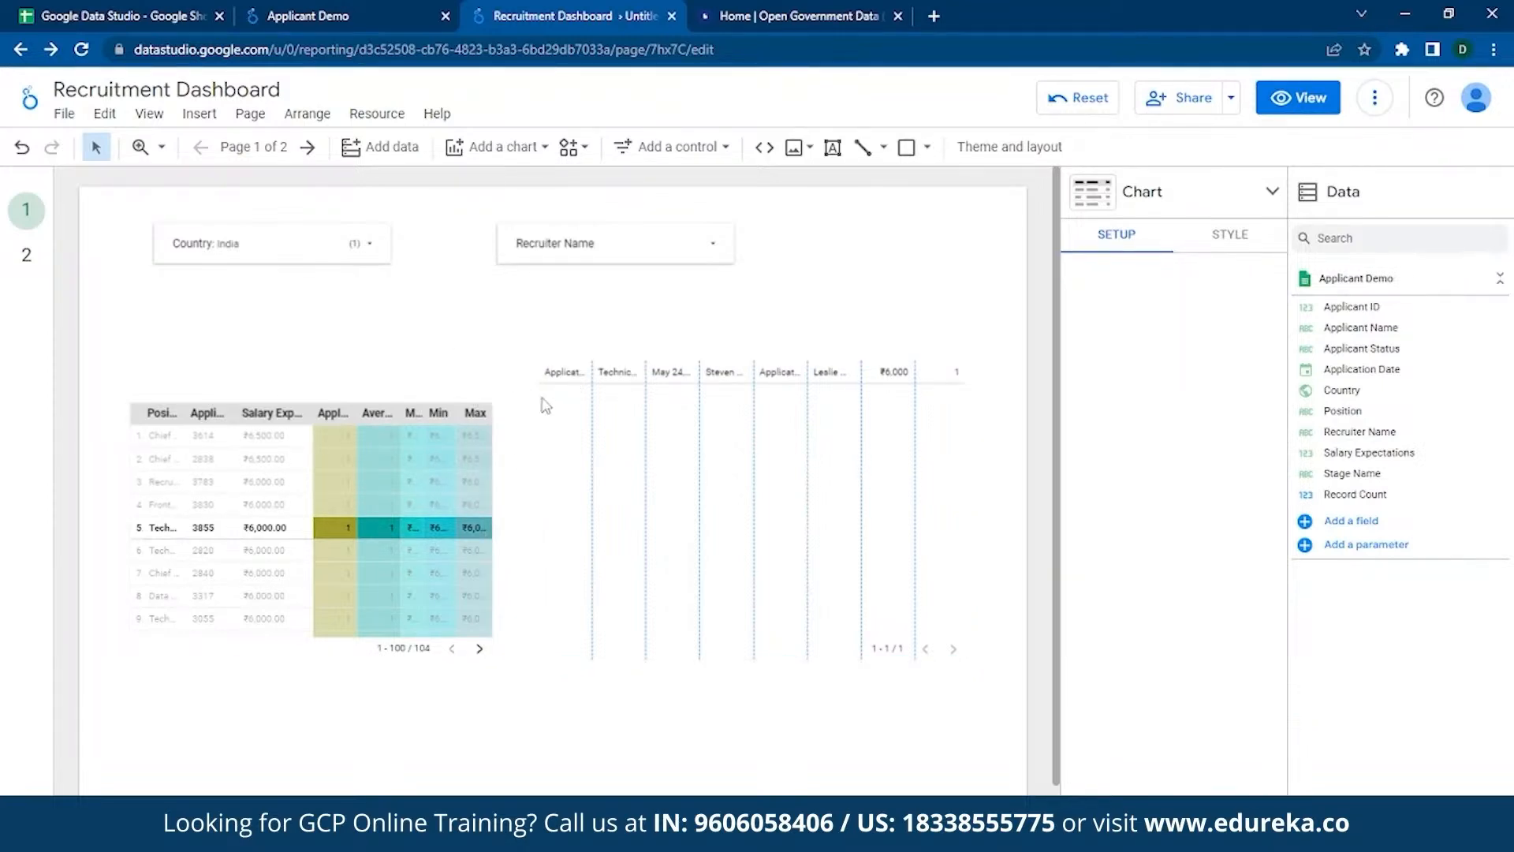
click(382, 424)
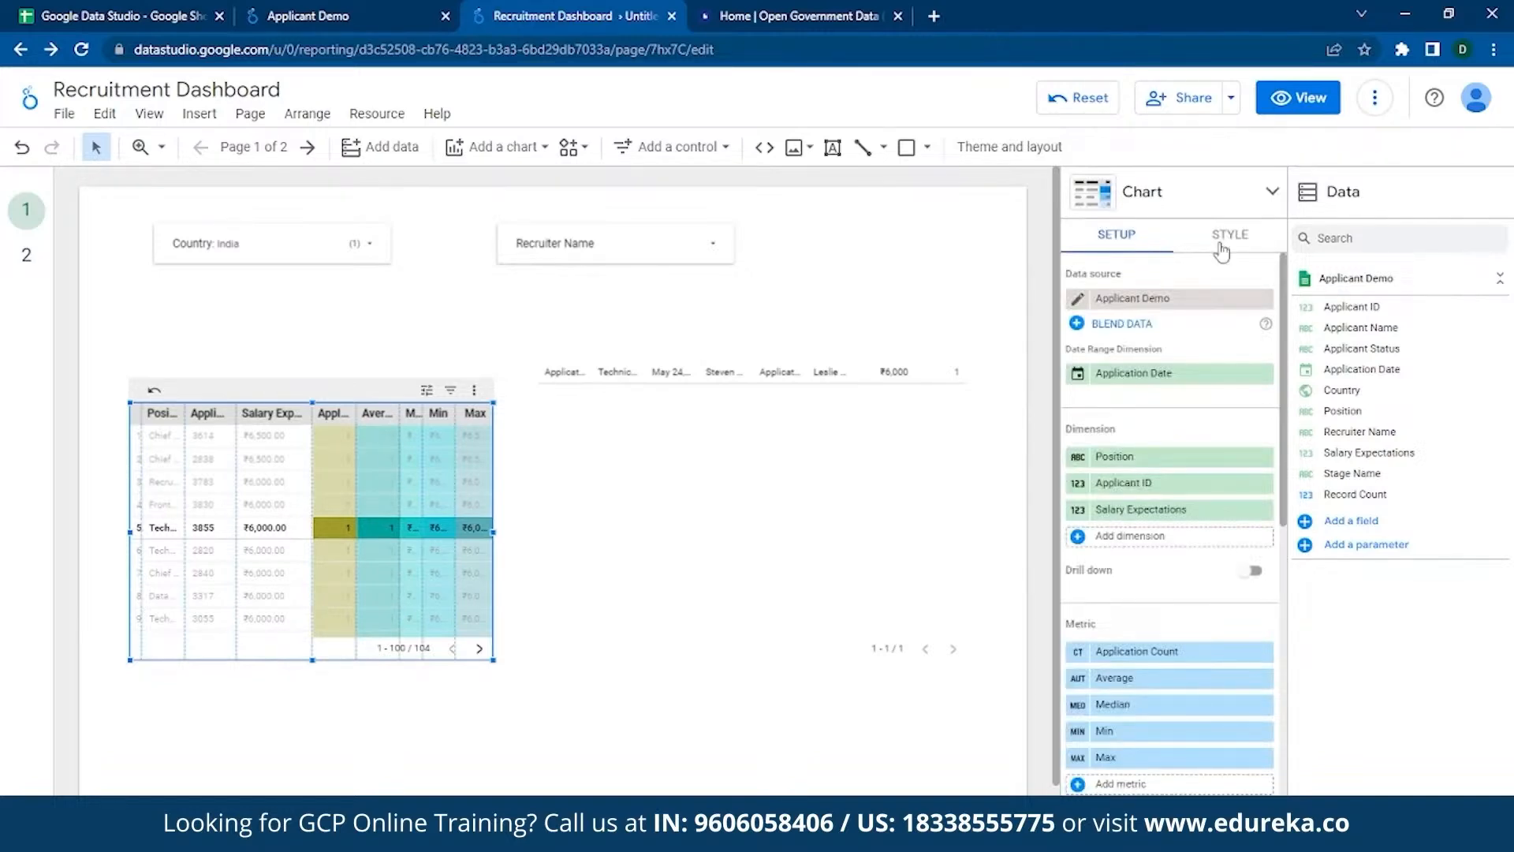
- Add a full-width rectangle behind the Recruiter Name control, and give the control orange header text with a red header fill and orange-red background
click(1222, 249)
click(225, 268)
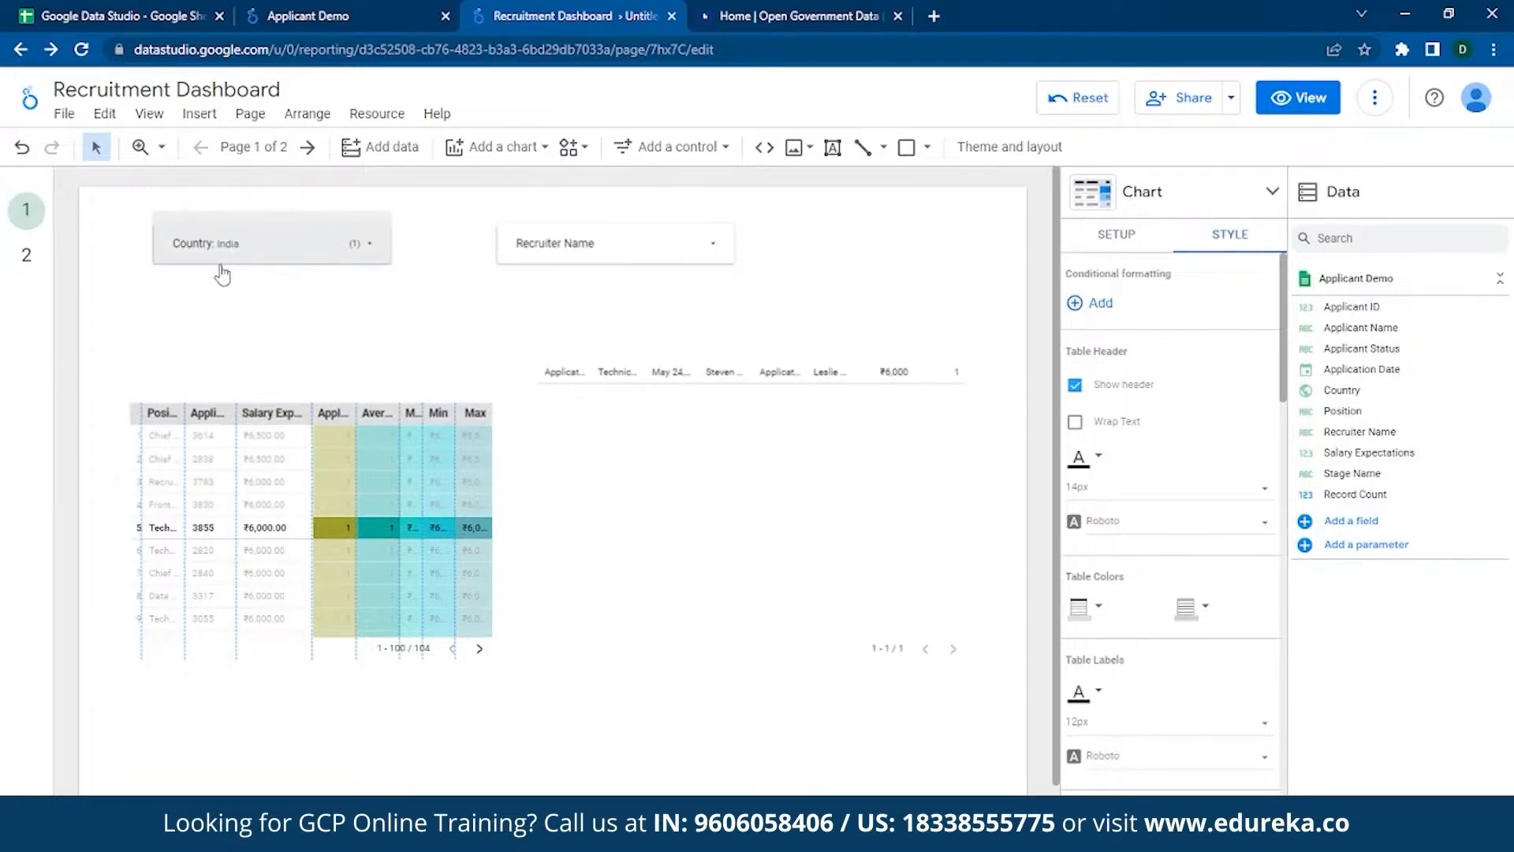
click(509, 237)
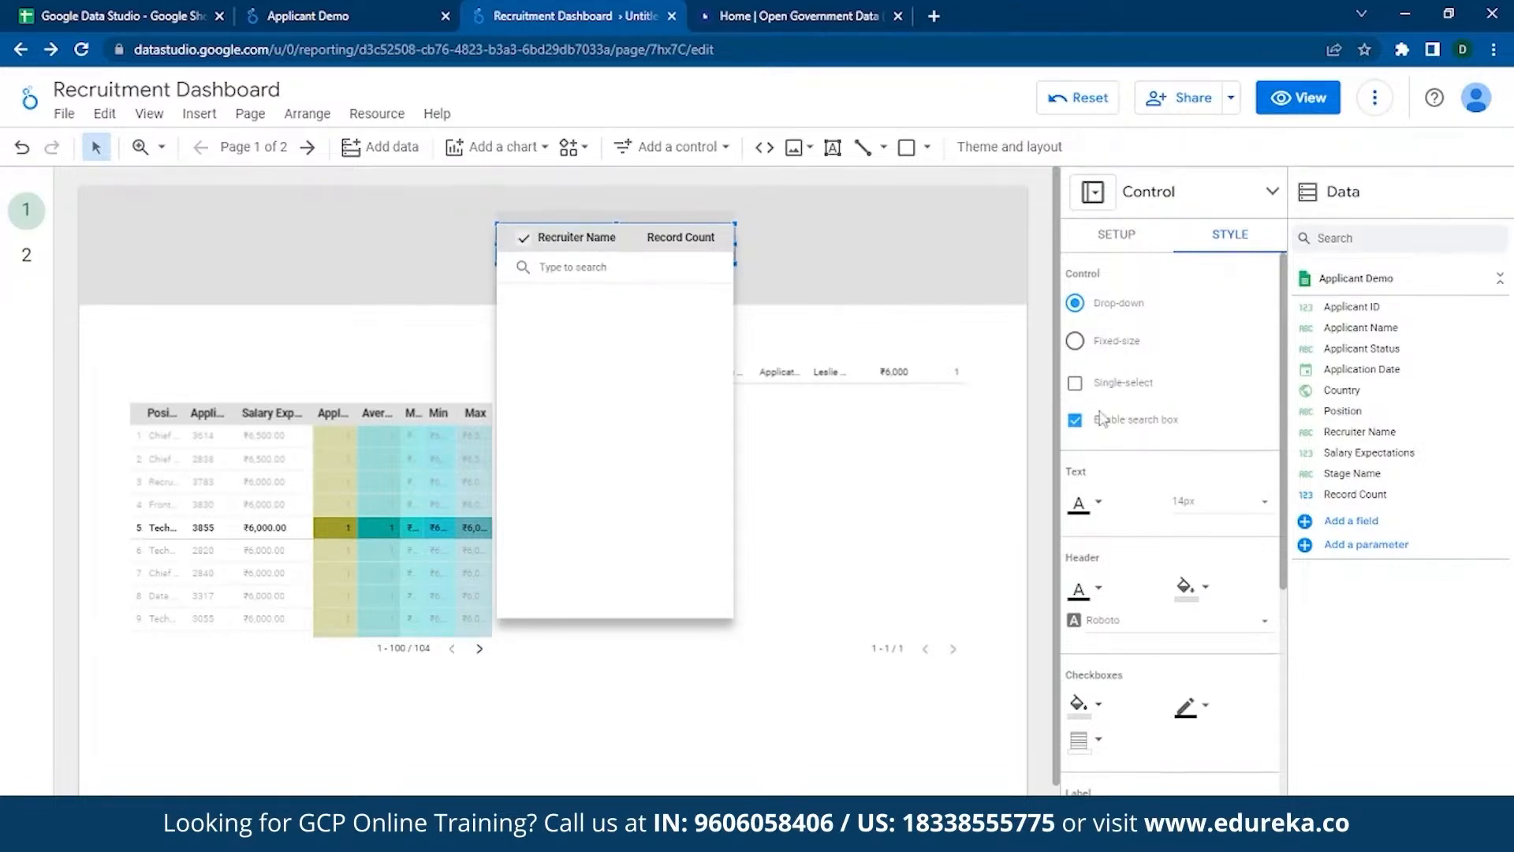
scroll(1100, 502, down, 3)
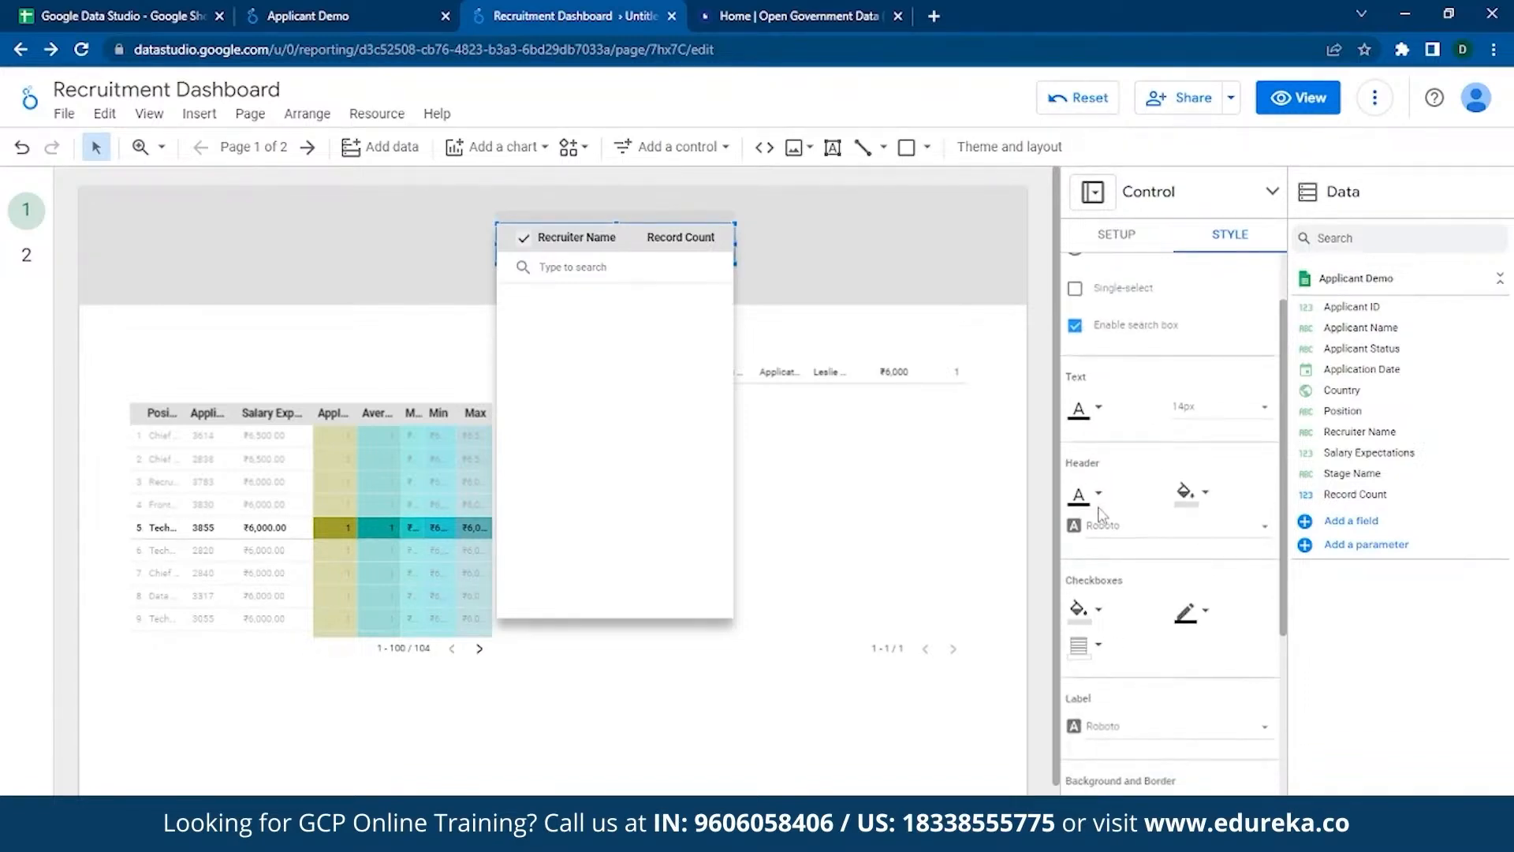
click(1101, 515)
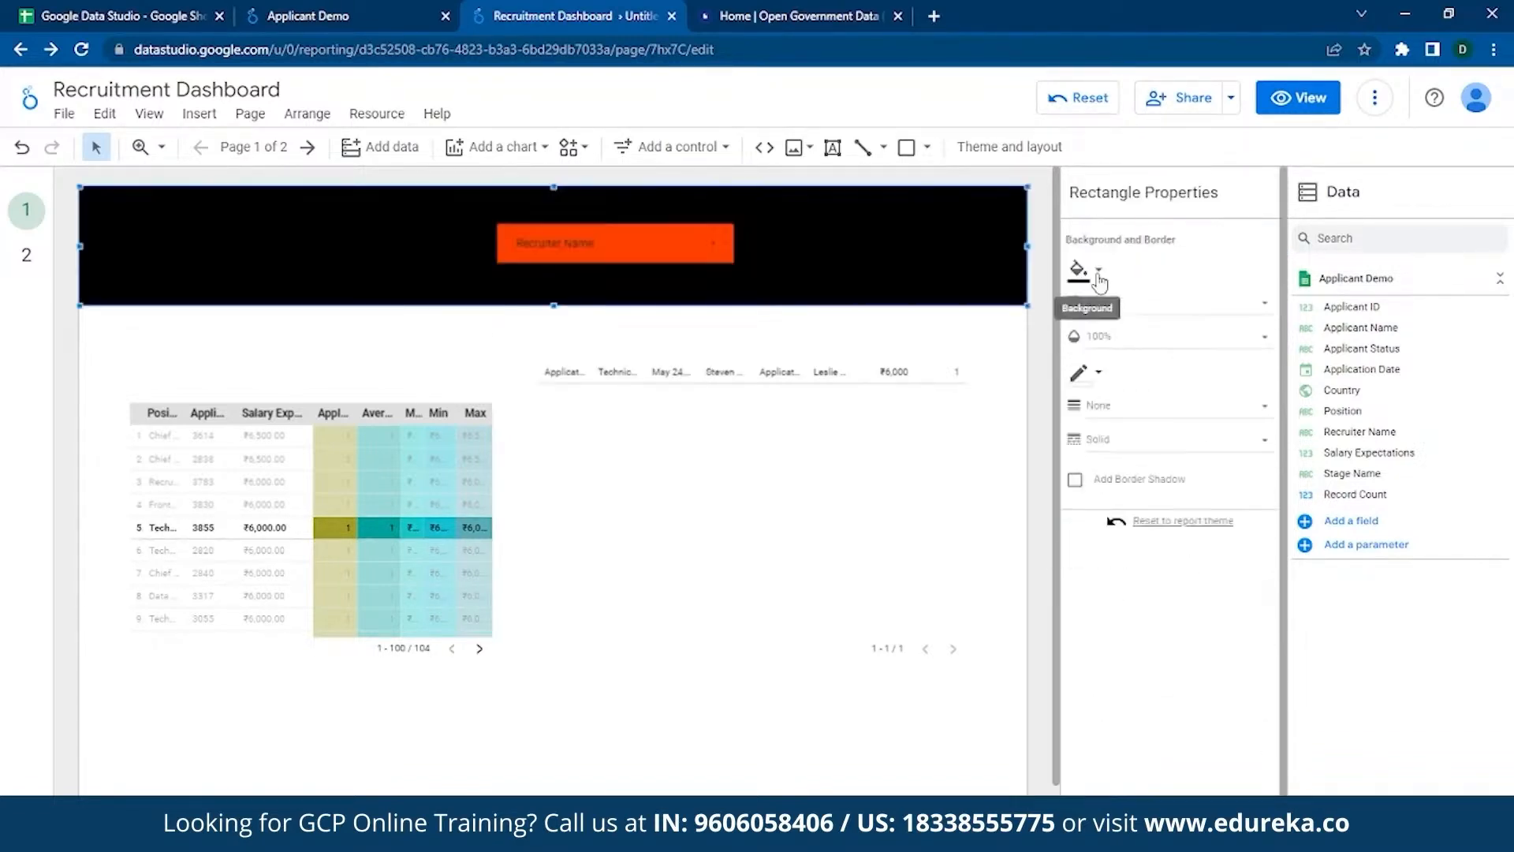
- Try a transparent background on the full-width rectangle behind the controls
click(1098, 276)
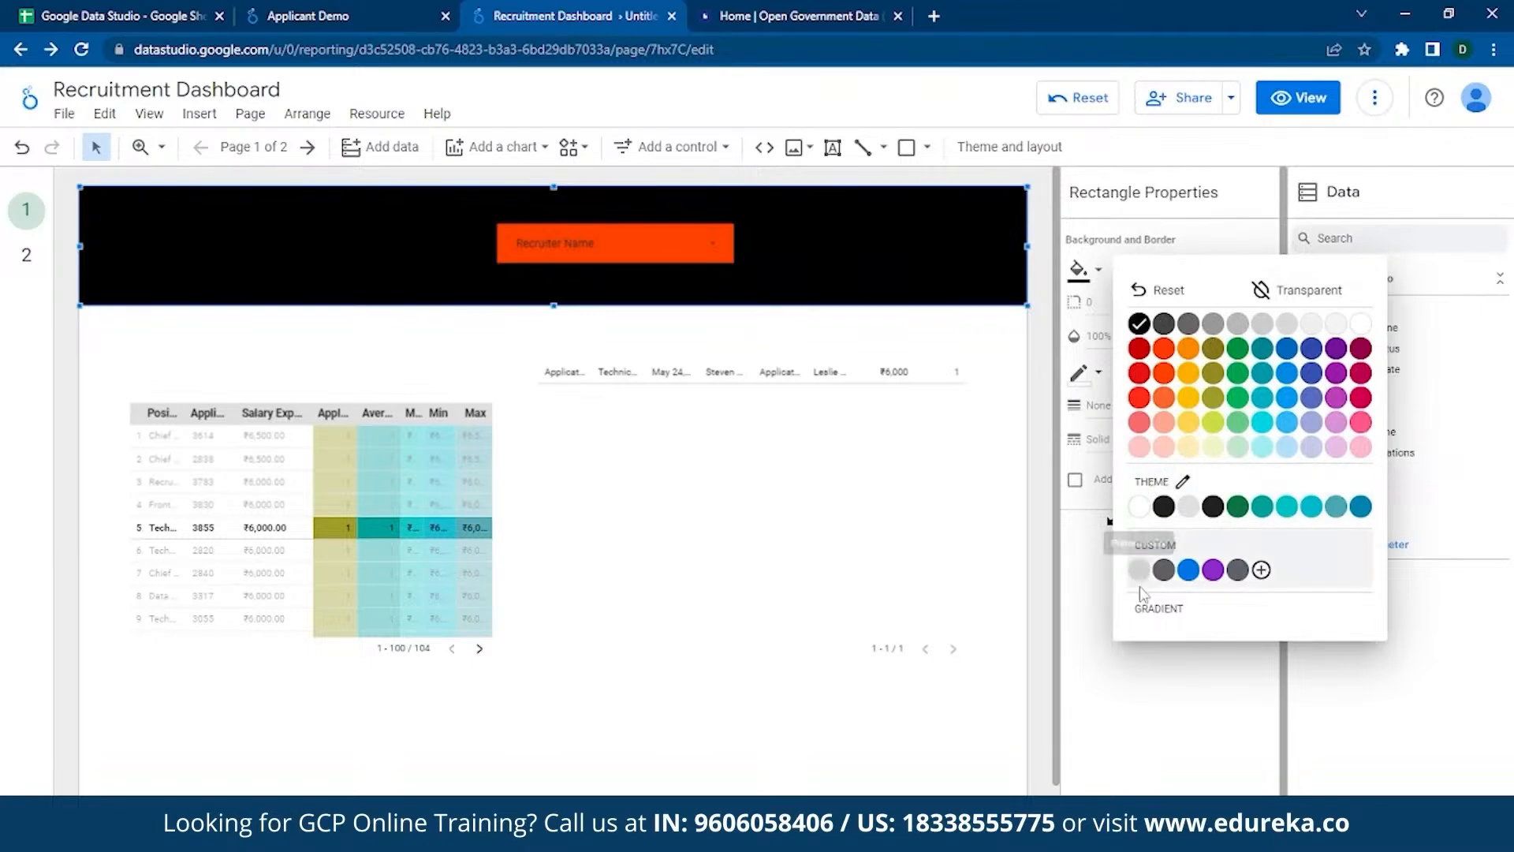
click(1264, 297)
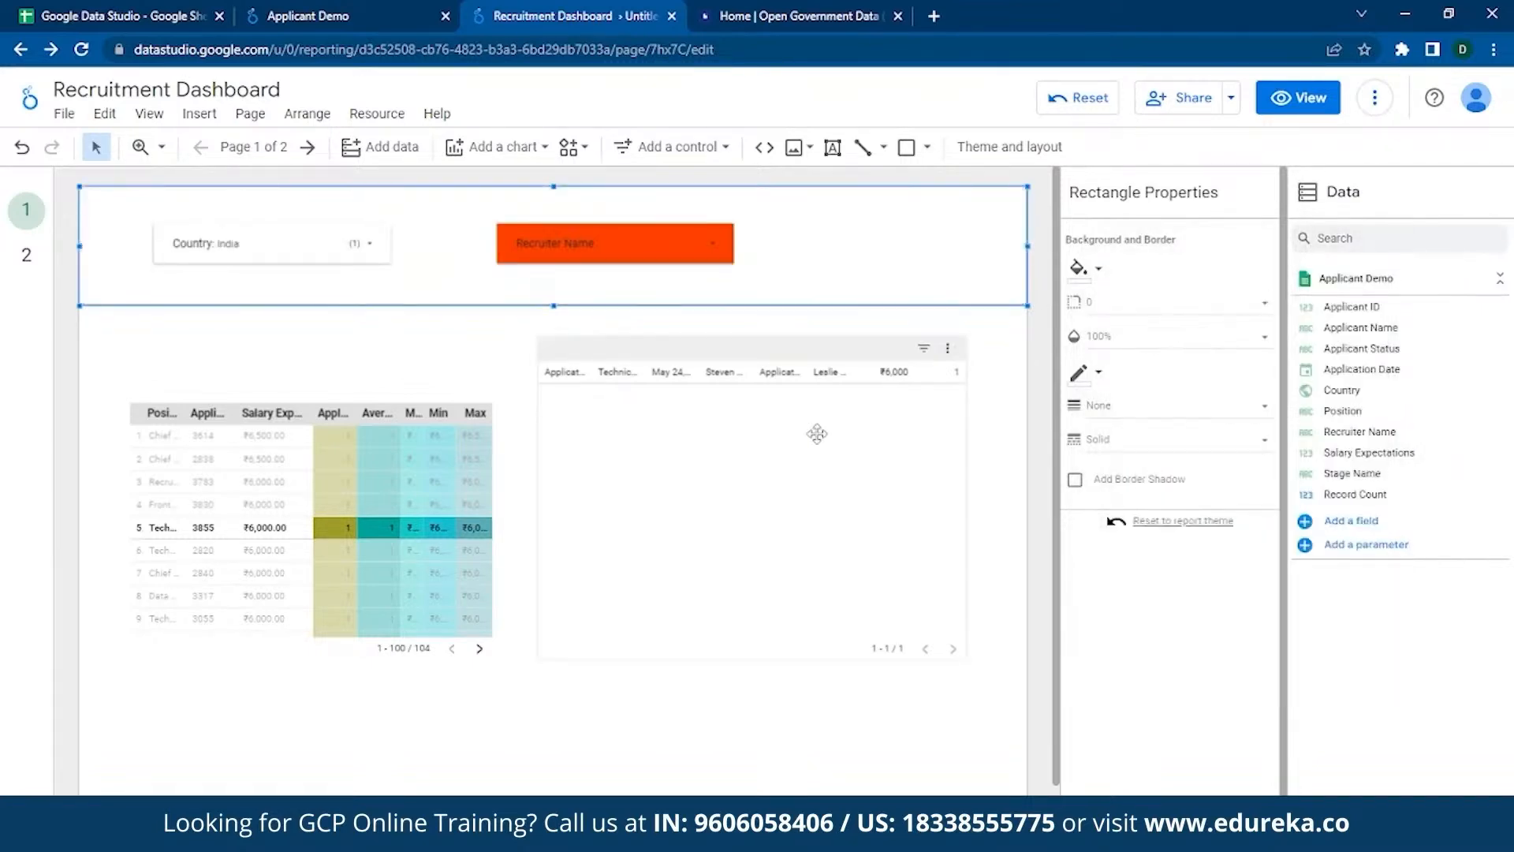
click(394, 357)
click(552, 272)
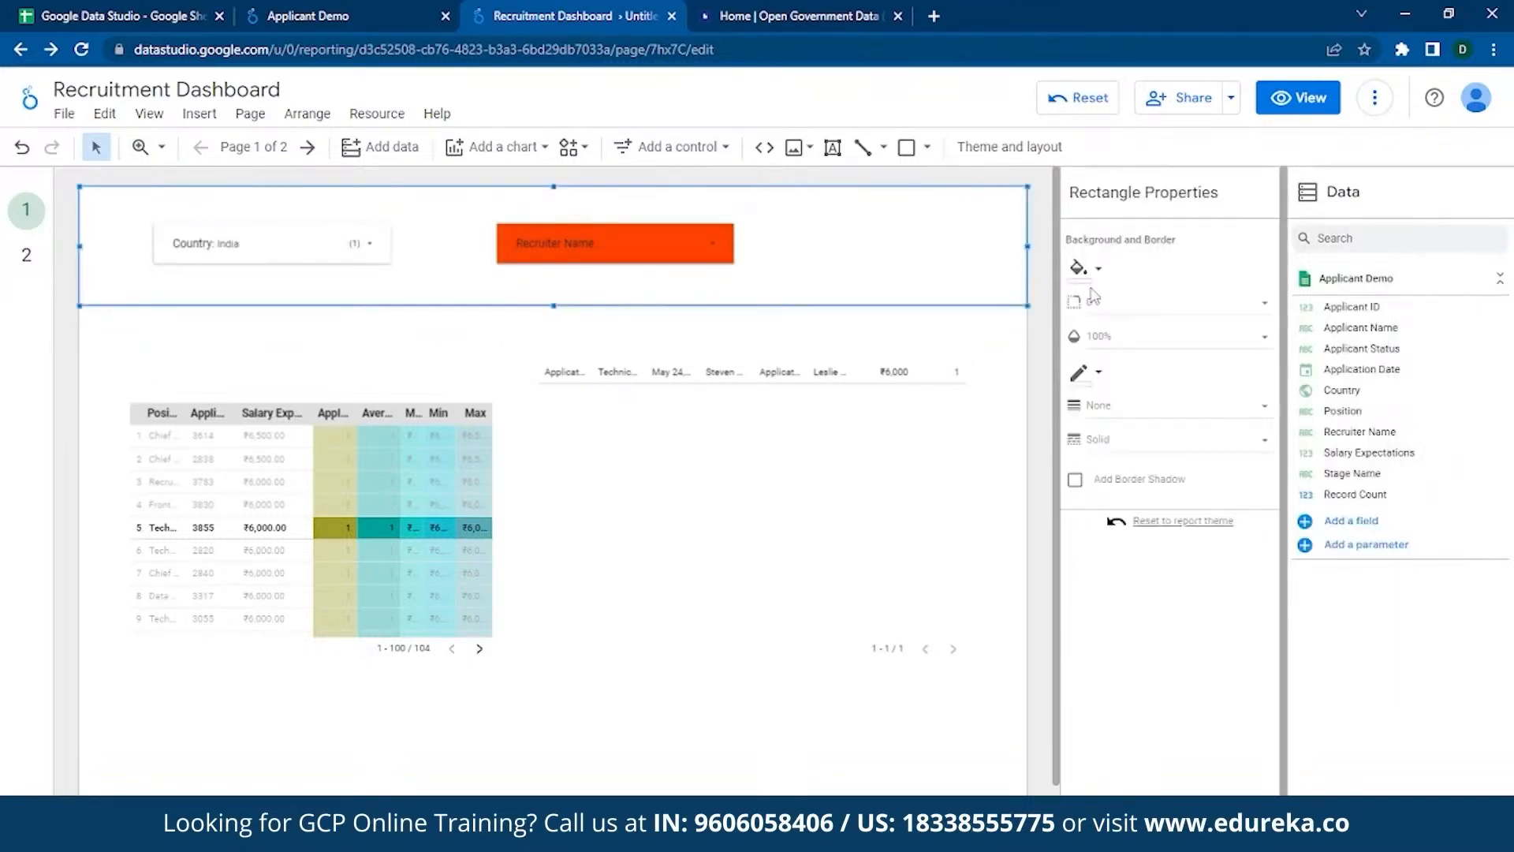
- Try the custom blue as the full-width rectangle's background, and settle on the custom purple
click(1082, 268)
click(269, 251)
click(1104, 273)
click(1188, 570)
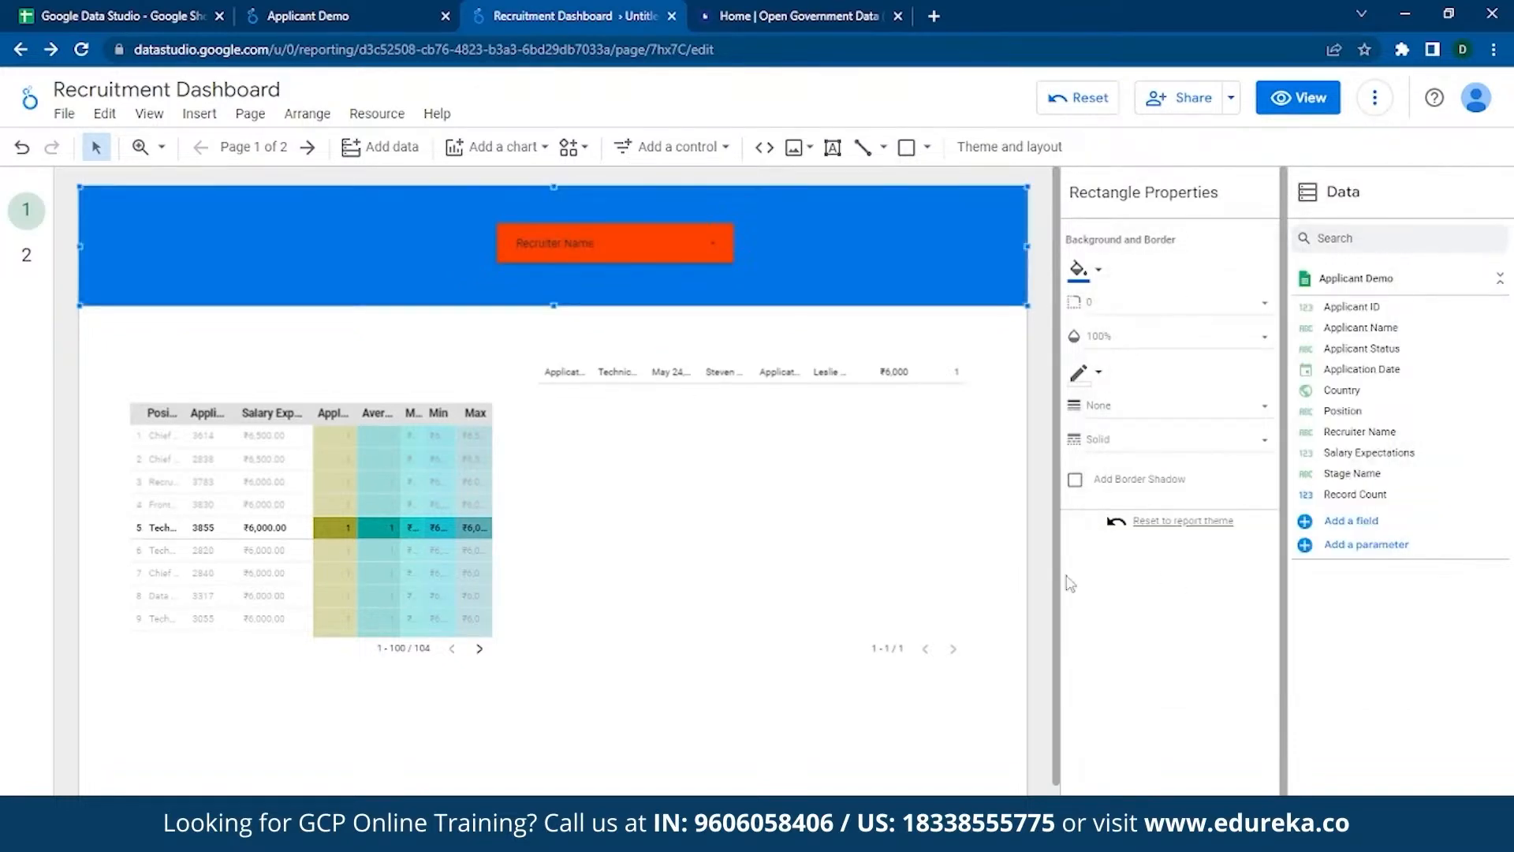
click(1100, 272)
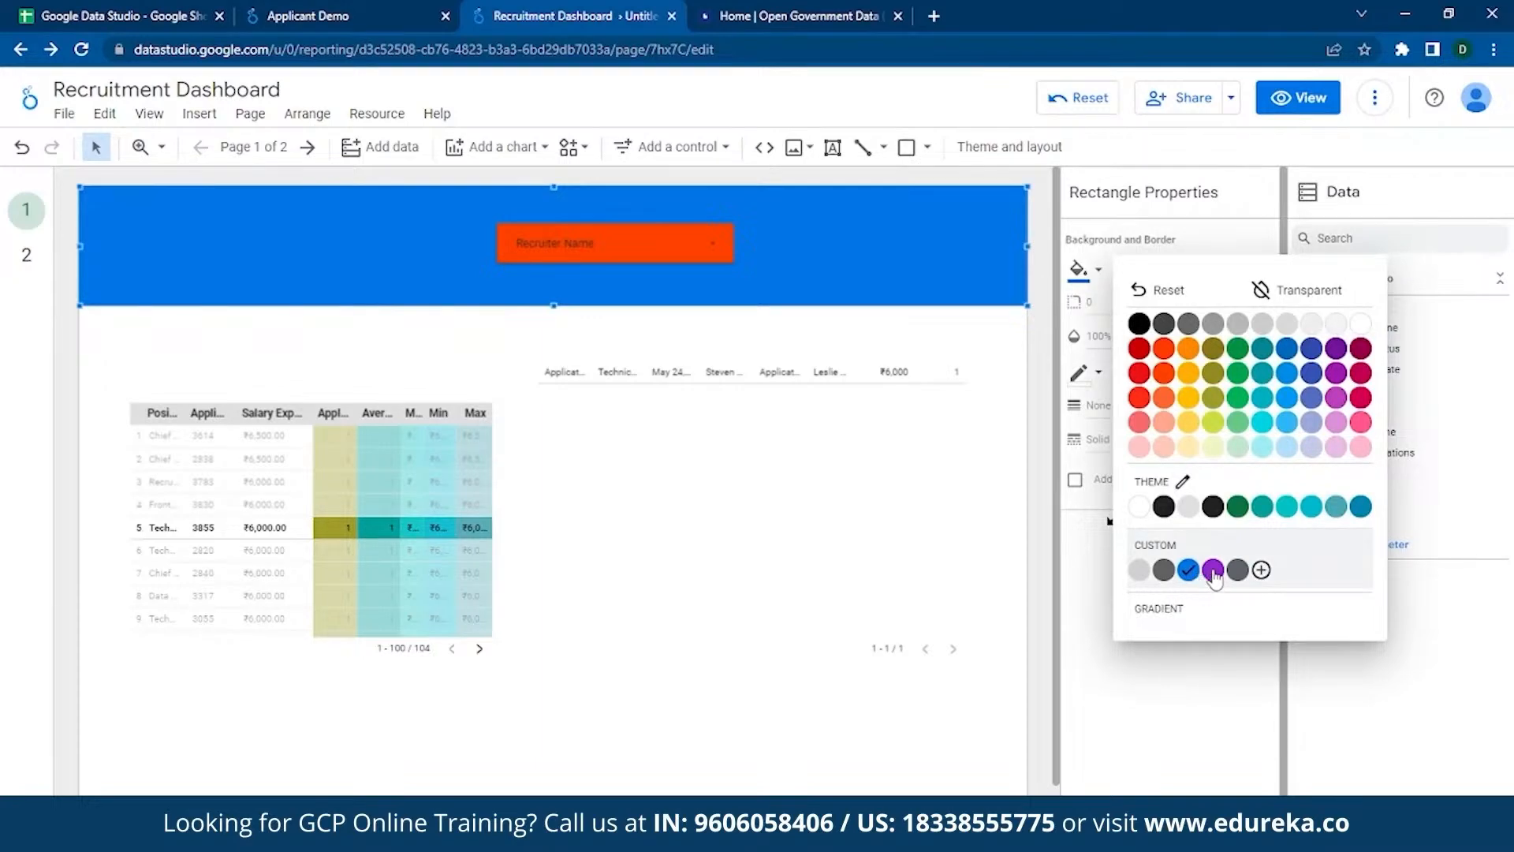
click(1212, 570)
- Set the Recruiter Name control's background to the white theme colour
click(686, 245)
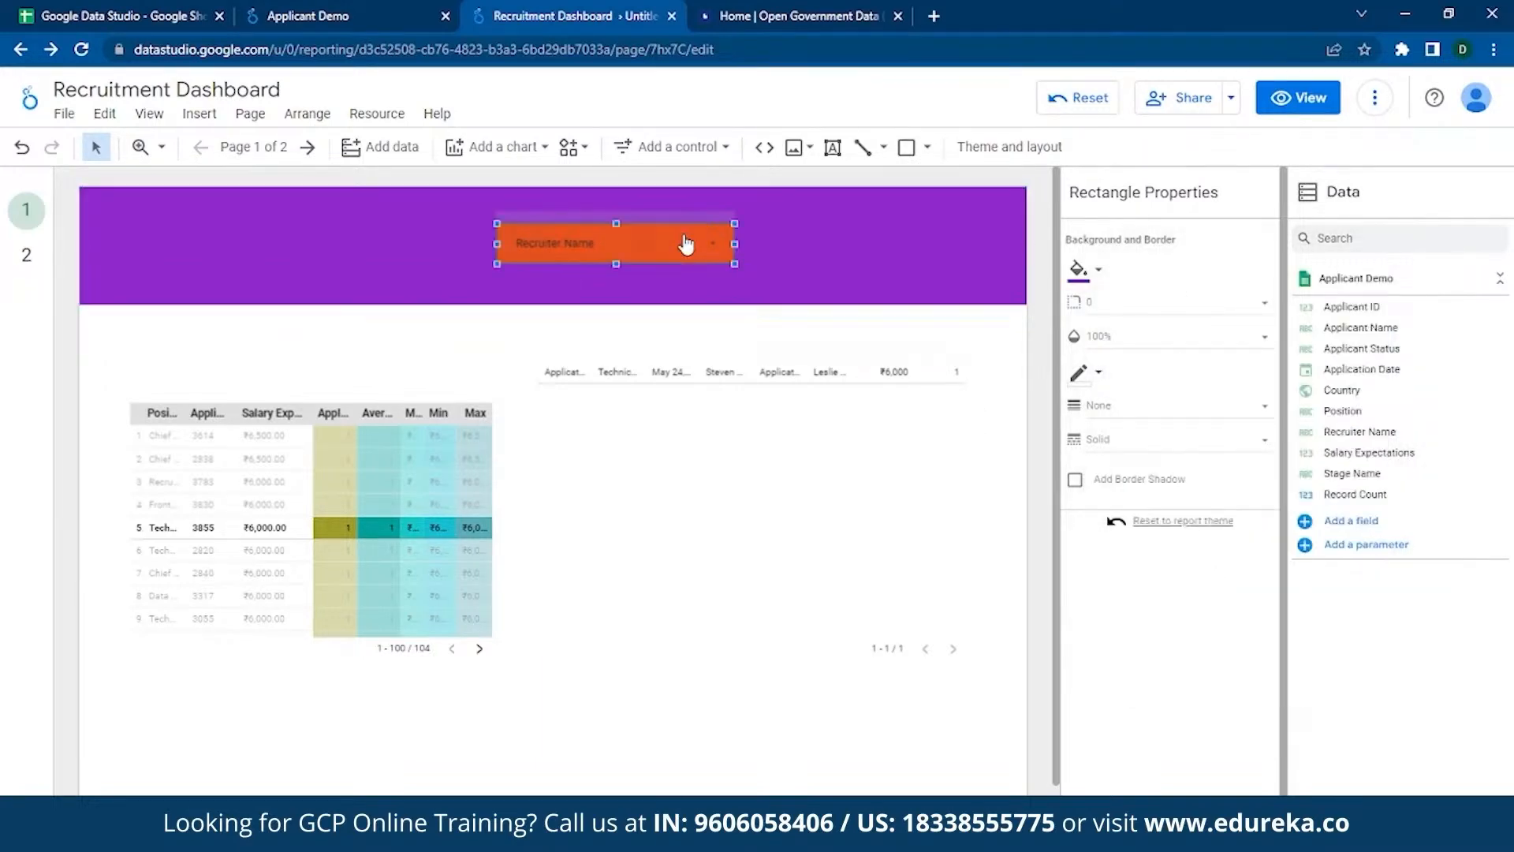
click(686, 245)
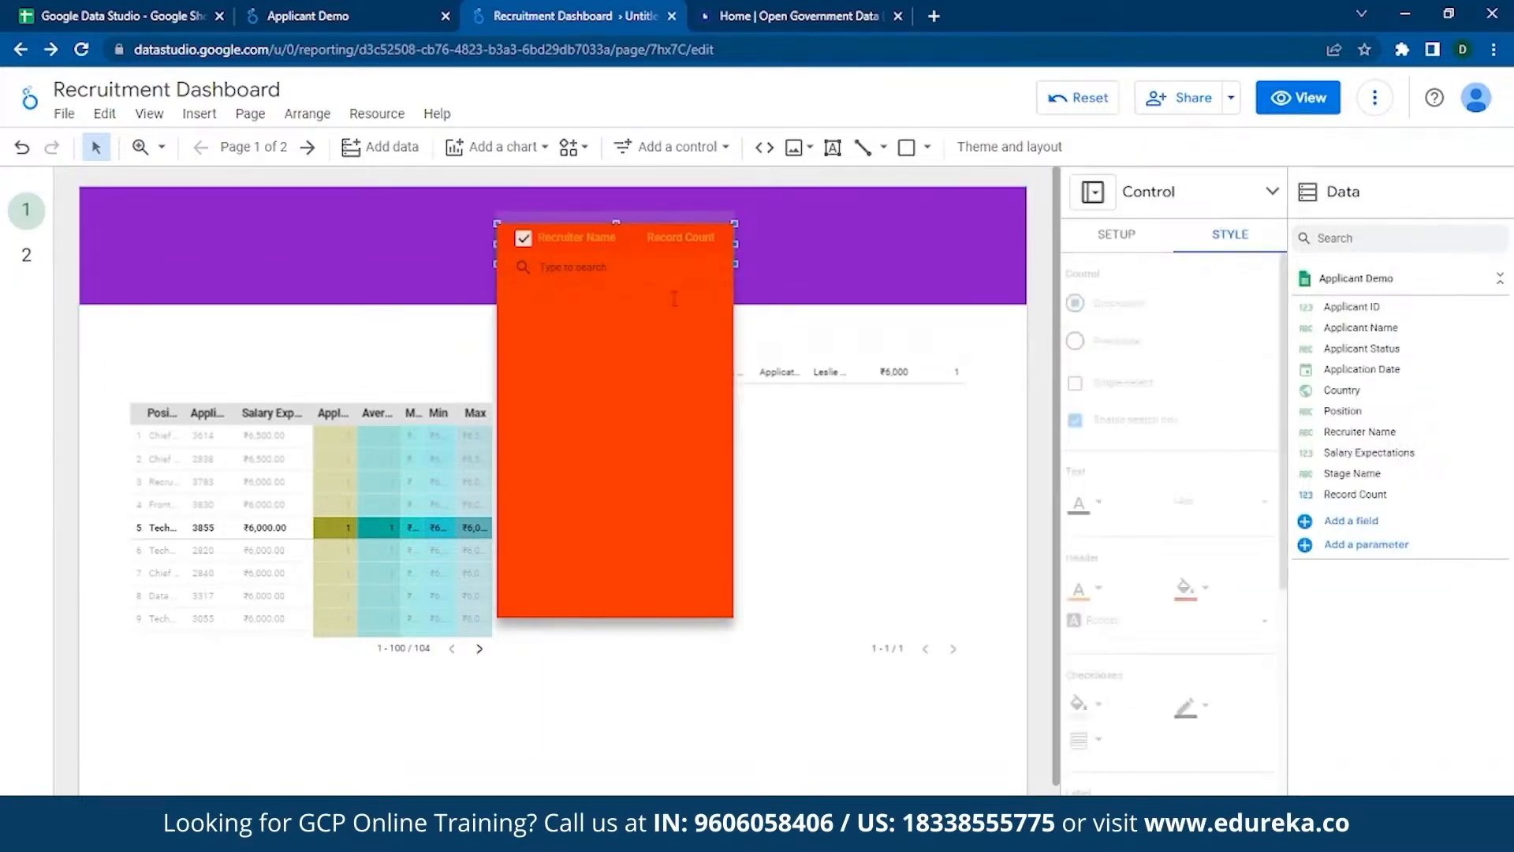
right_click(676, 324)
click(1105, 590)
scroll(1112, 552, down, 2)
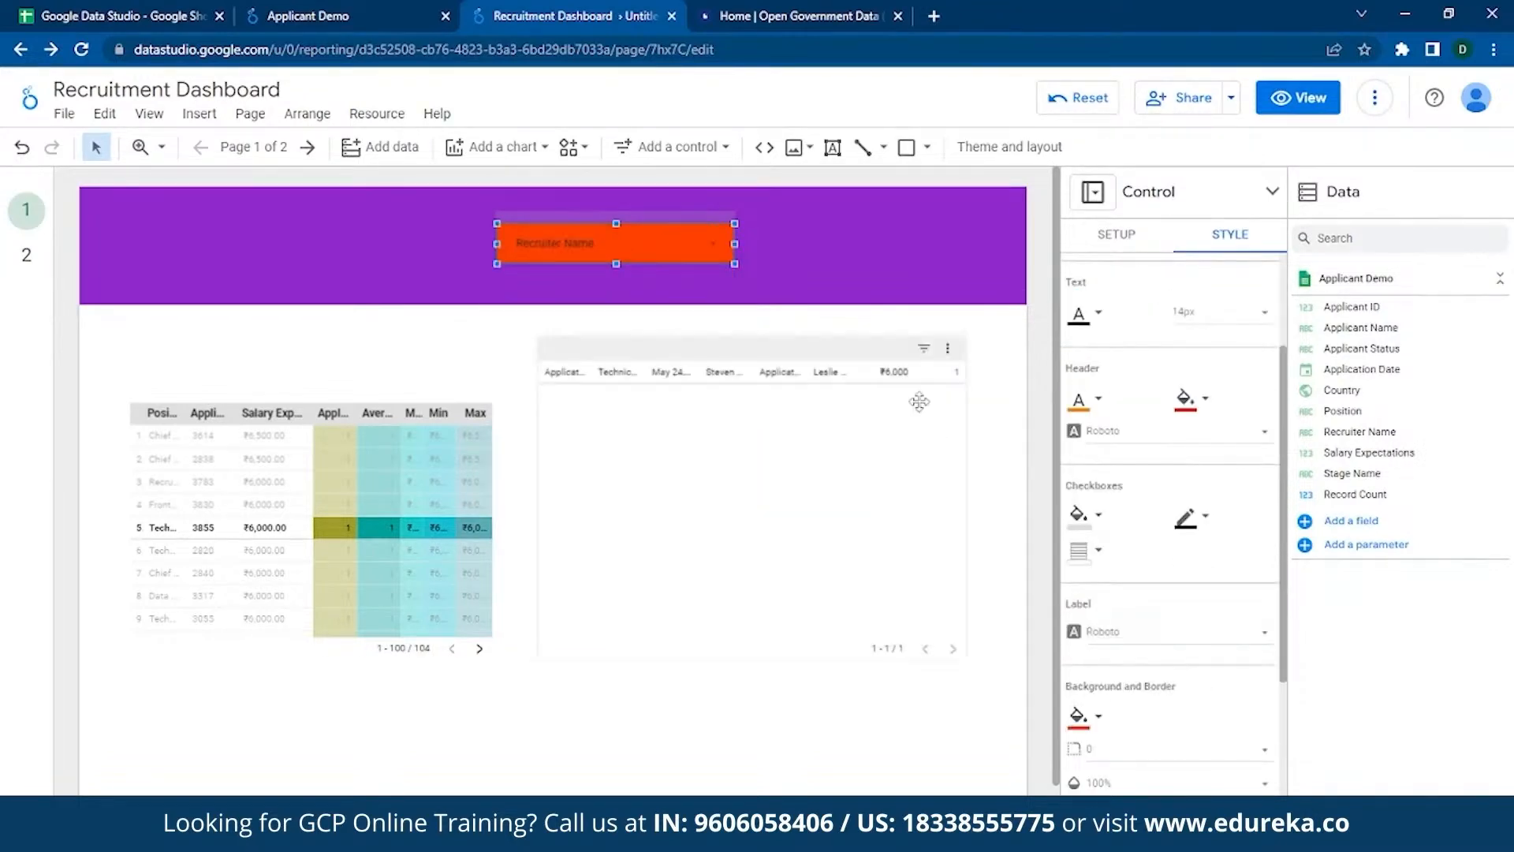
scroll(1121, 513, down, 1)
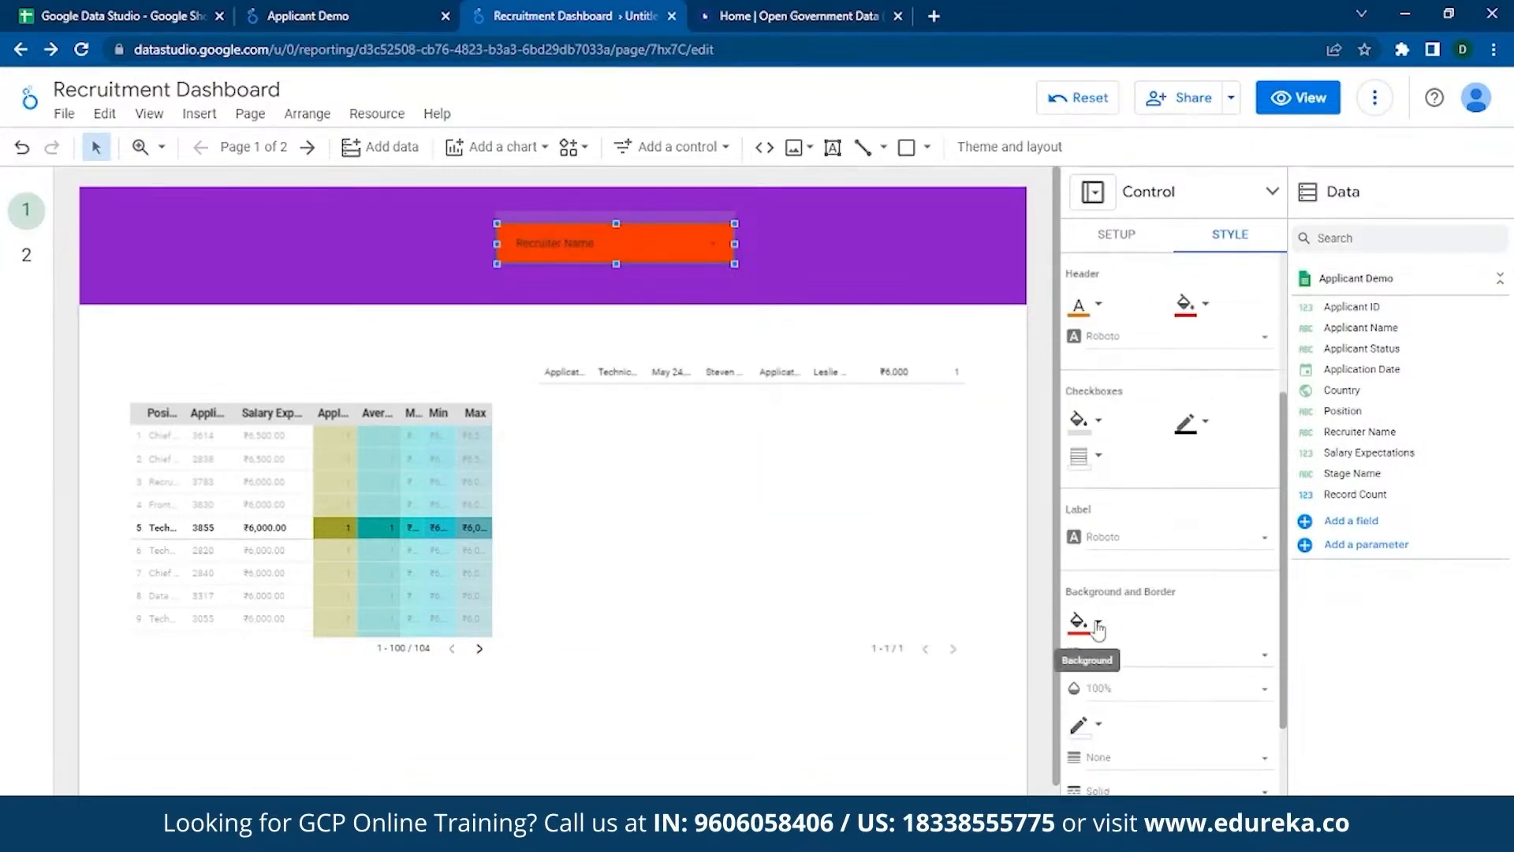
click(1098, 622)
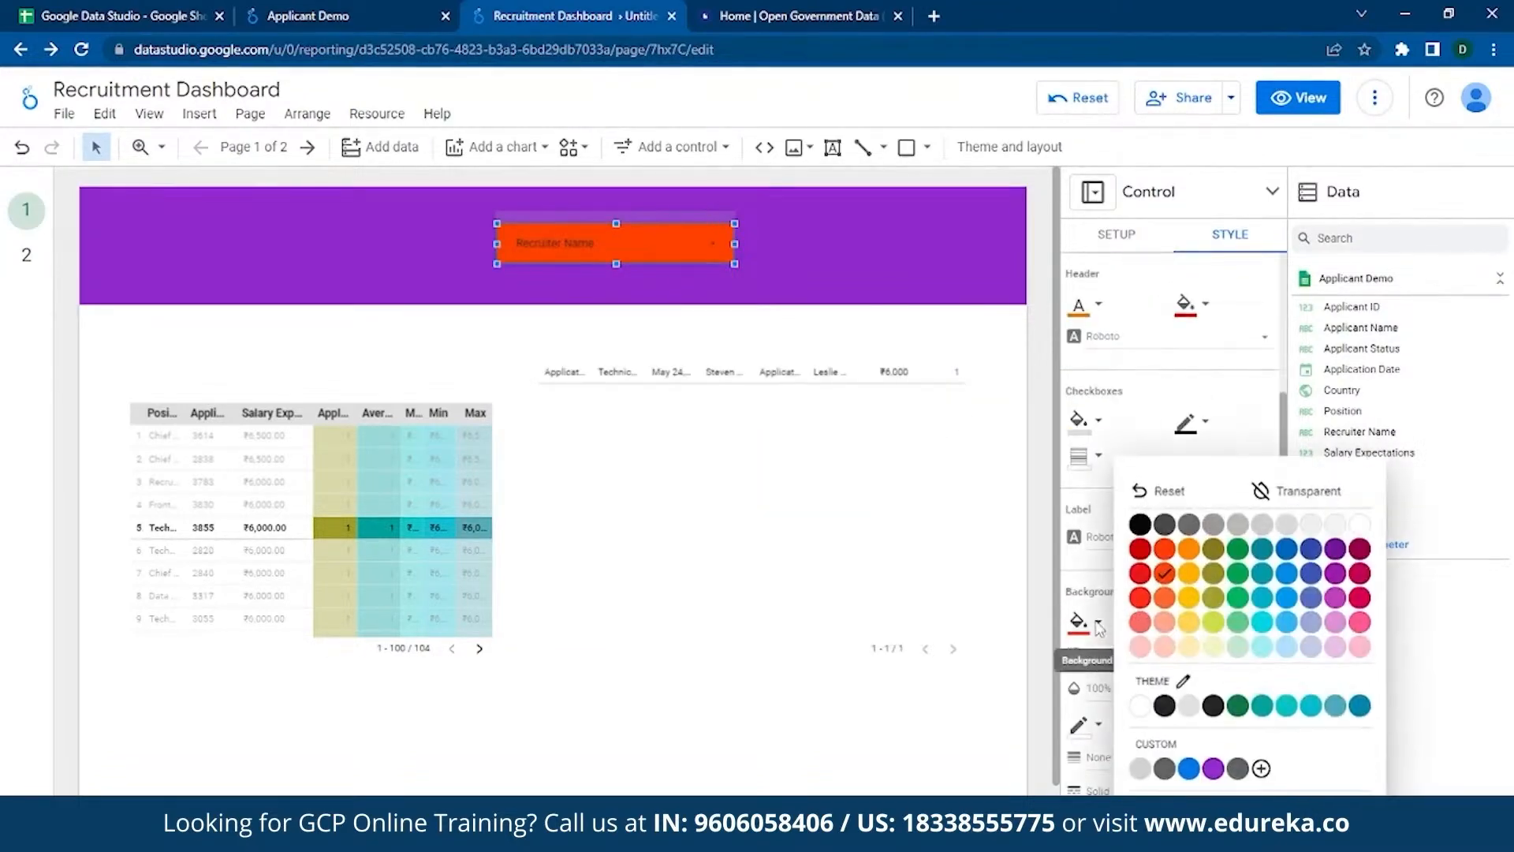
click(1140, 707)
click(868, 603)
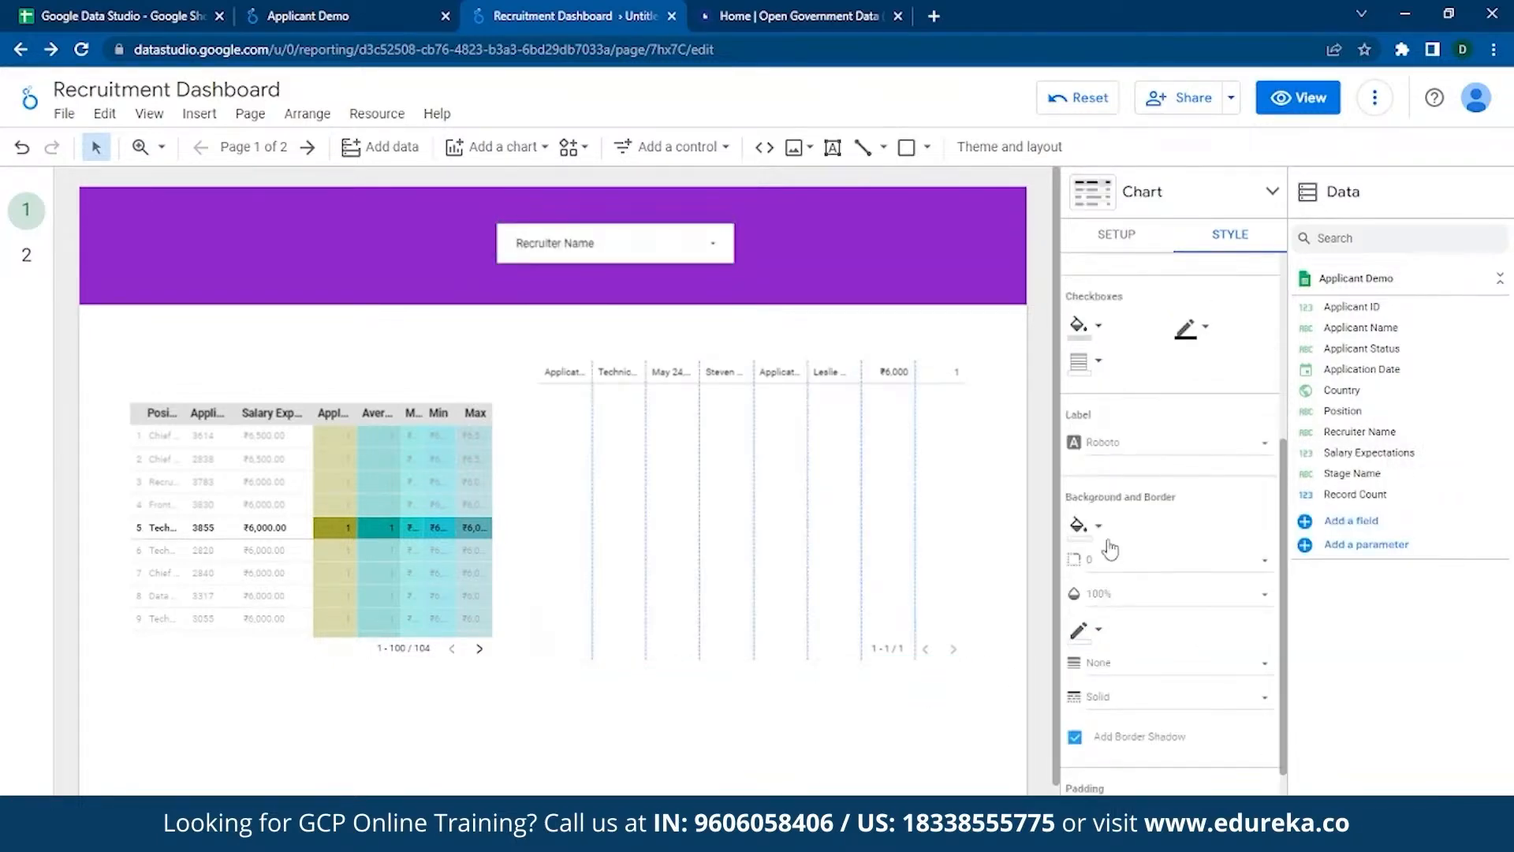
- Set the Recruiter Name control's header font to Syncopate in its style options
click(696, 248)
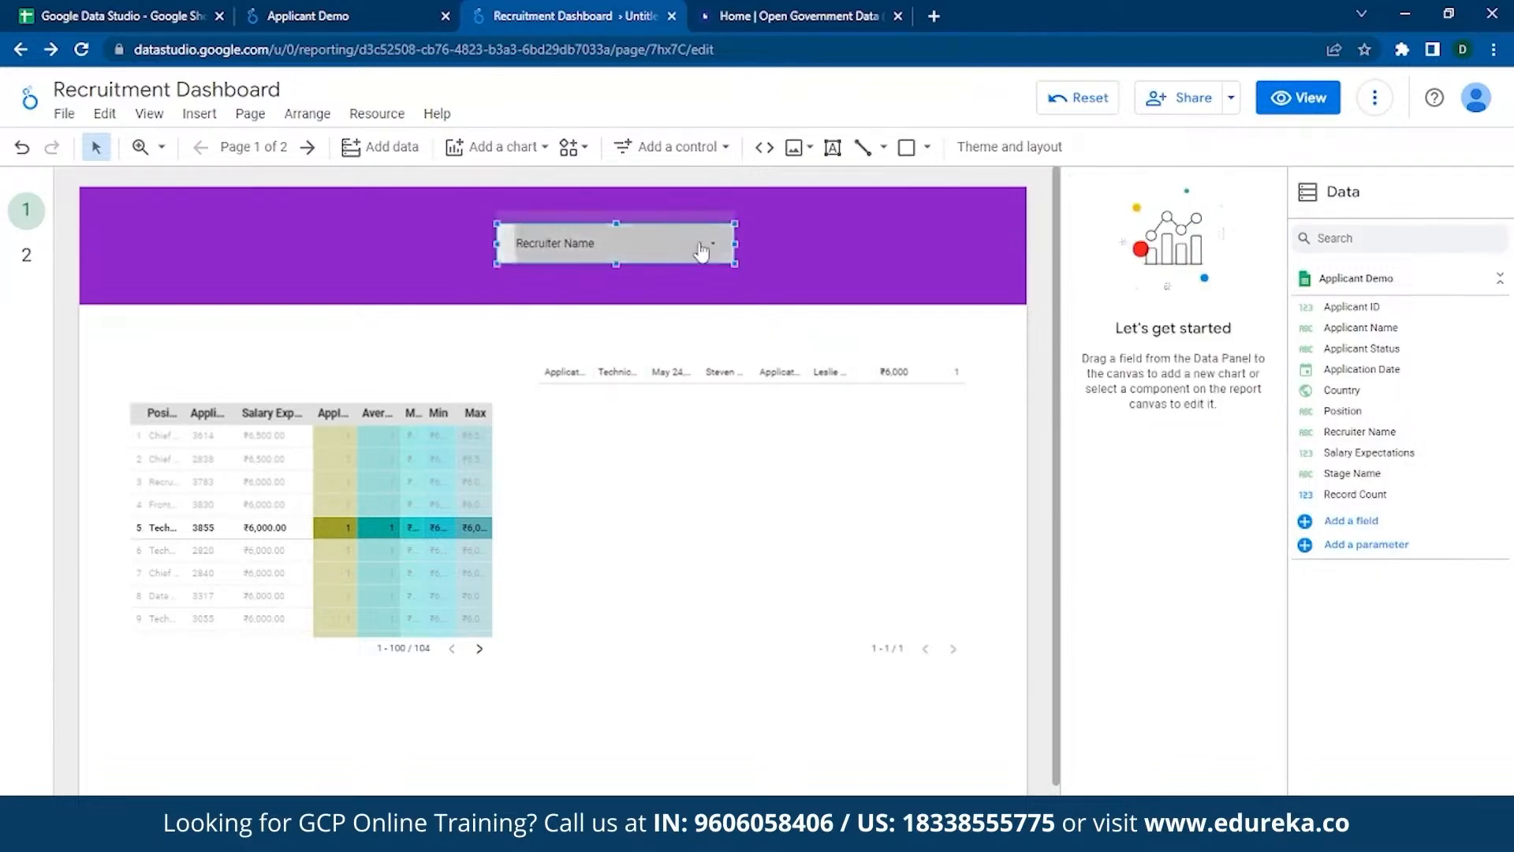
click(630, 260)
right_click(656, 241)
click(654, 243)
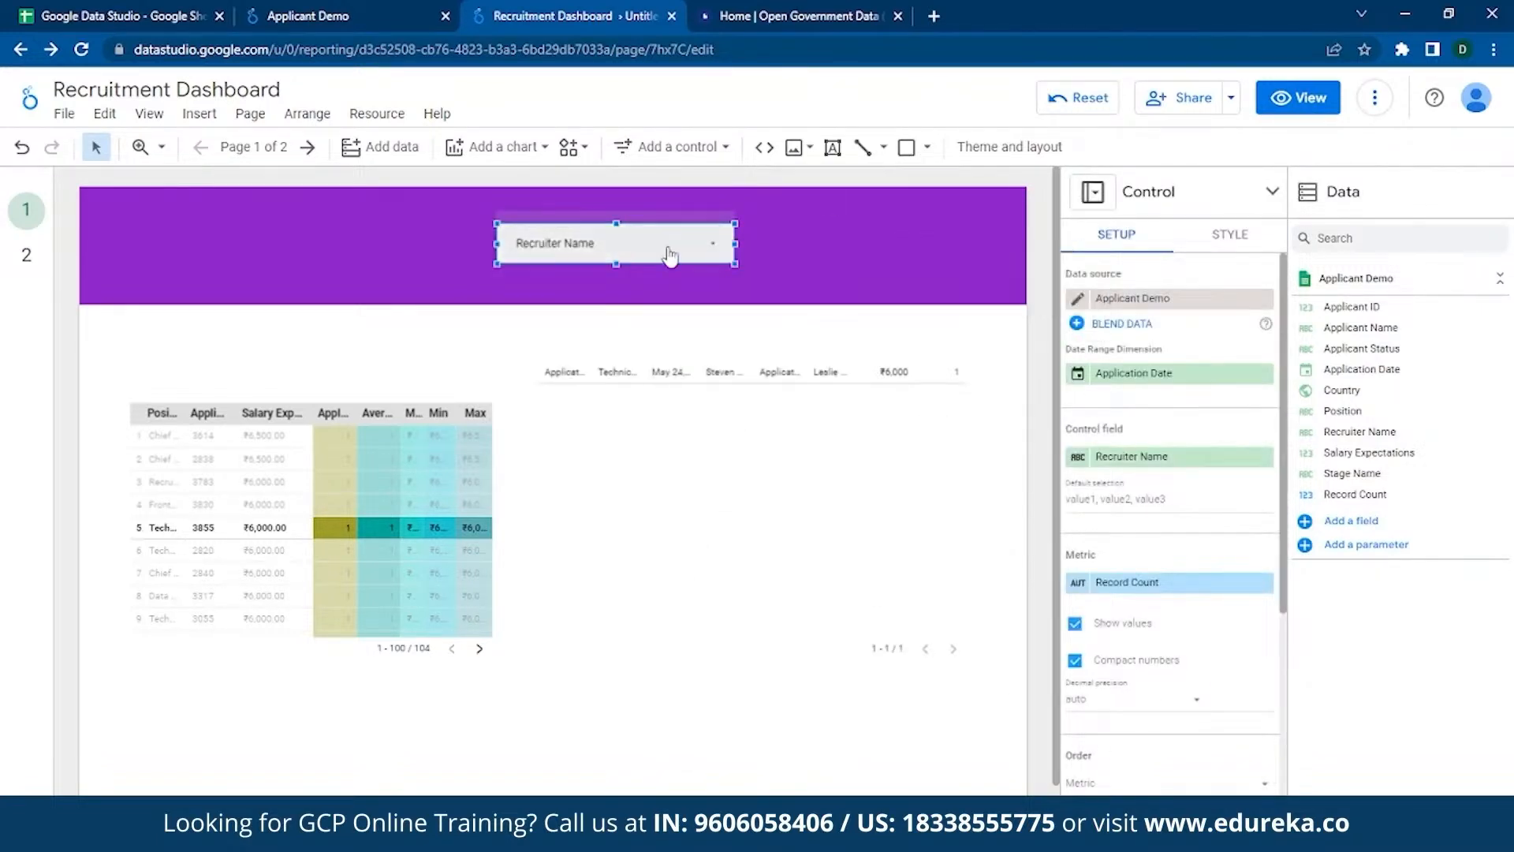
right_click(669, 253)
click(1138, 417)
click(1227, 249)
scroll(1117, 609, down, 2)
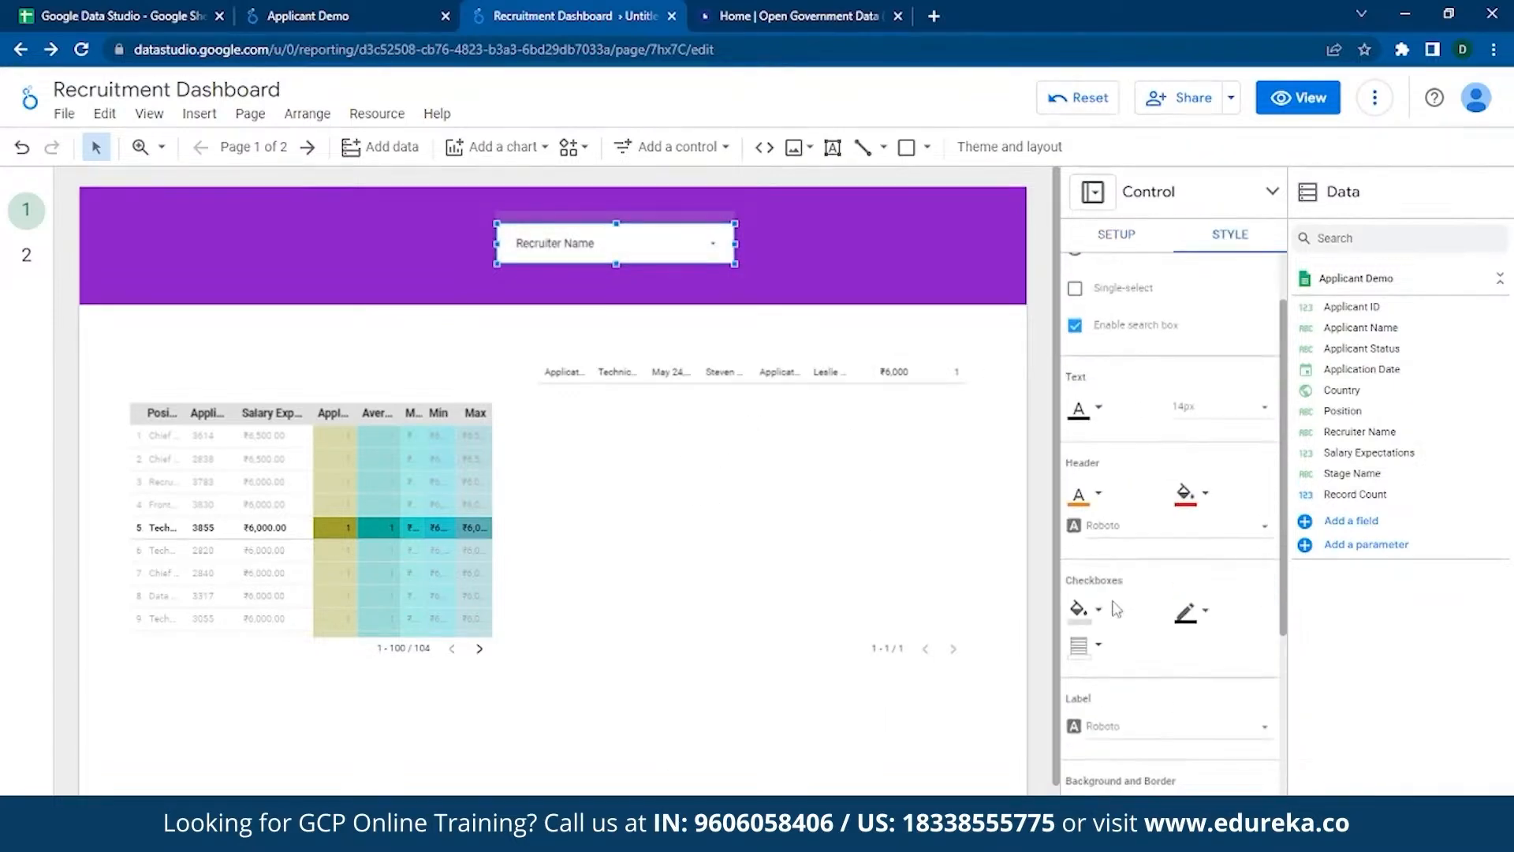
click(1107, 525)
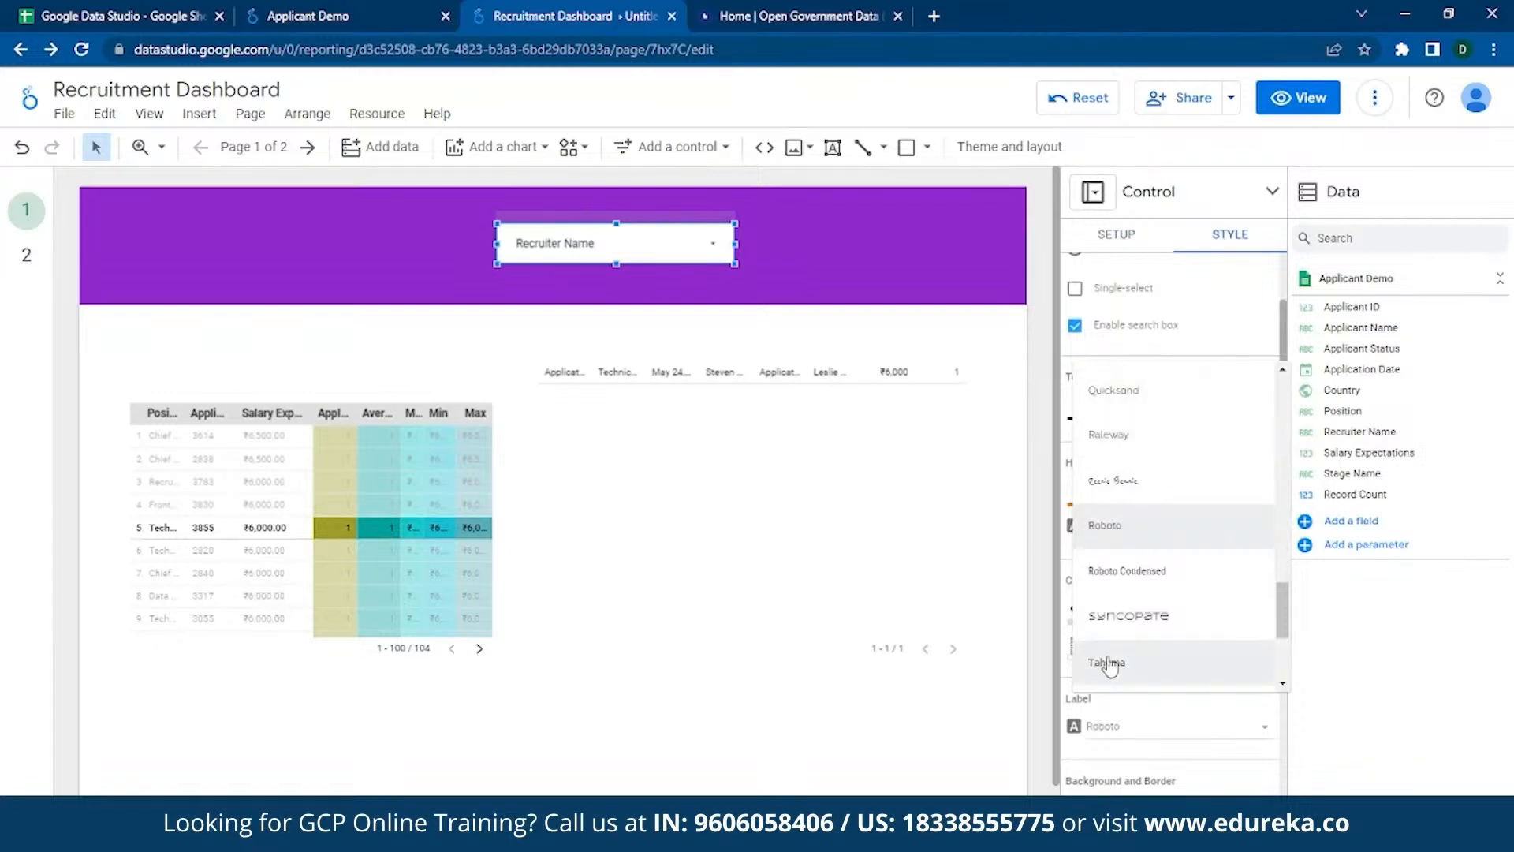
click(1118, 631)
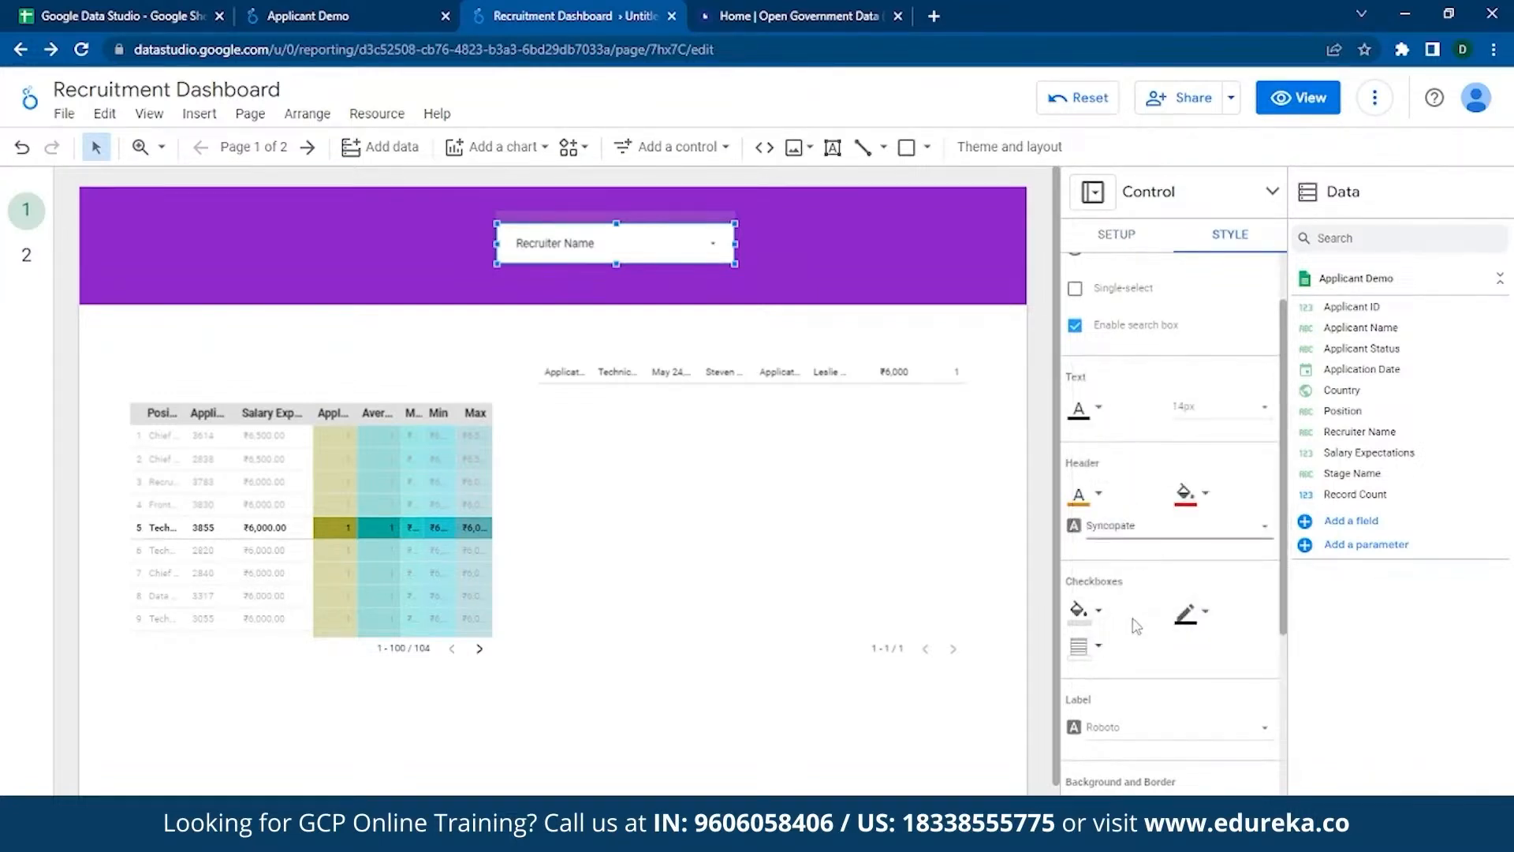
- Set the Recruiter Name control's text colour to dark blue and switch the selection to the applicant detail table
scroll(1153, 600, down, 5)
scroll(1167, 624, up, 5)
scroll(1165, 610, up, 2)
click(1097, 507)
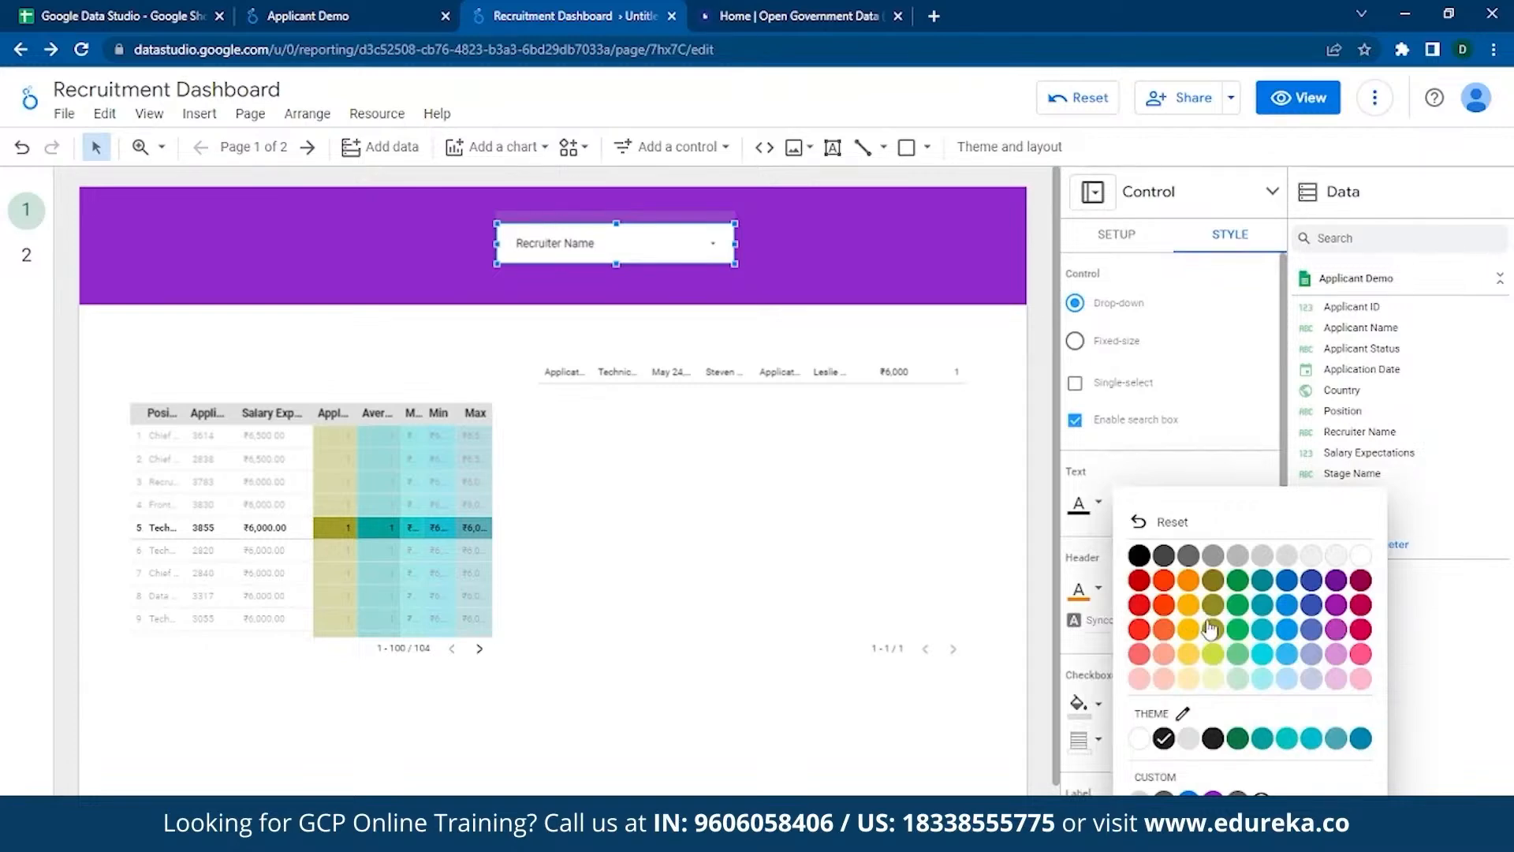
click(1308, 606)
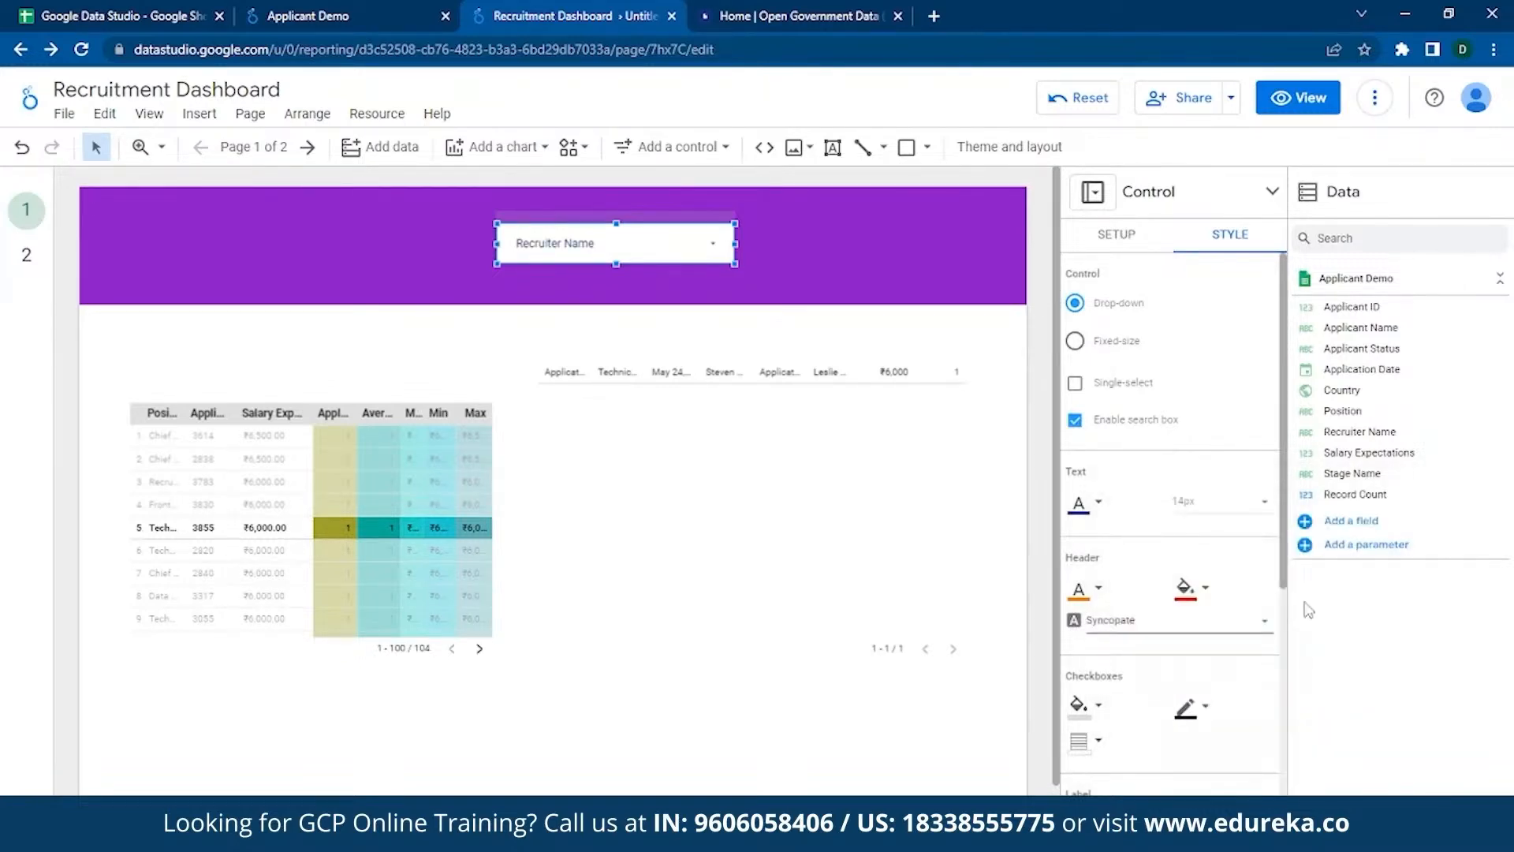
click(787, 560)
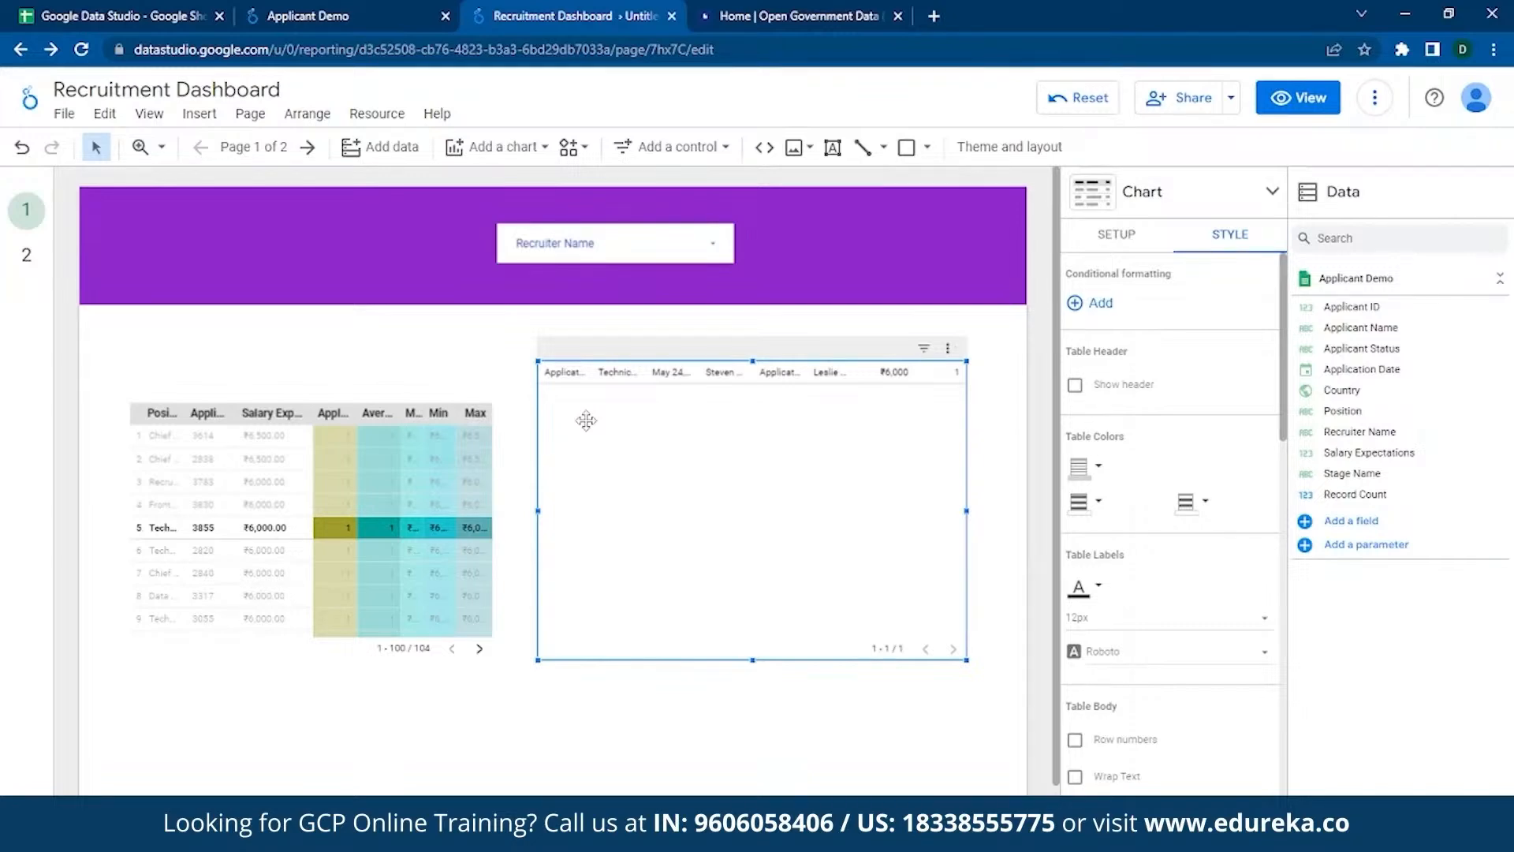
- Move the applicant detail table slightly down beside the salary heatmap, and select a heatmap row to cross-filter it
click(422, 430)
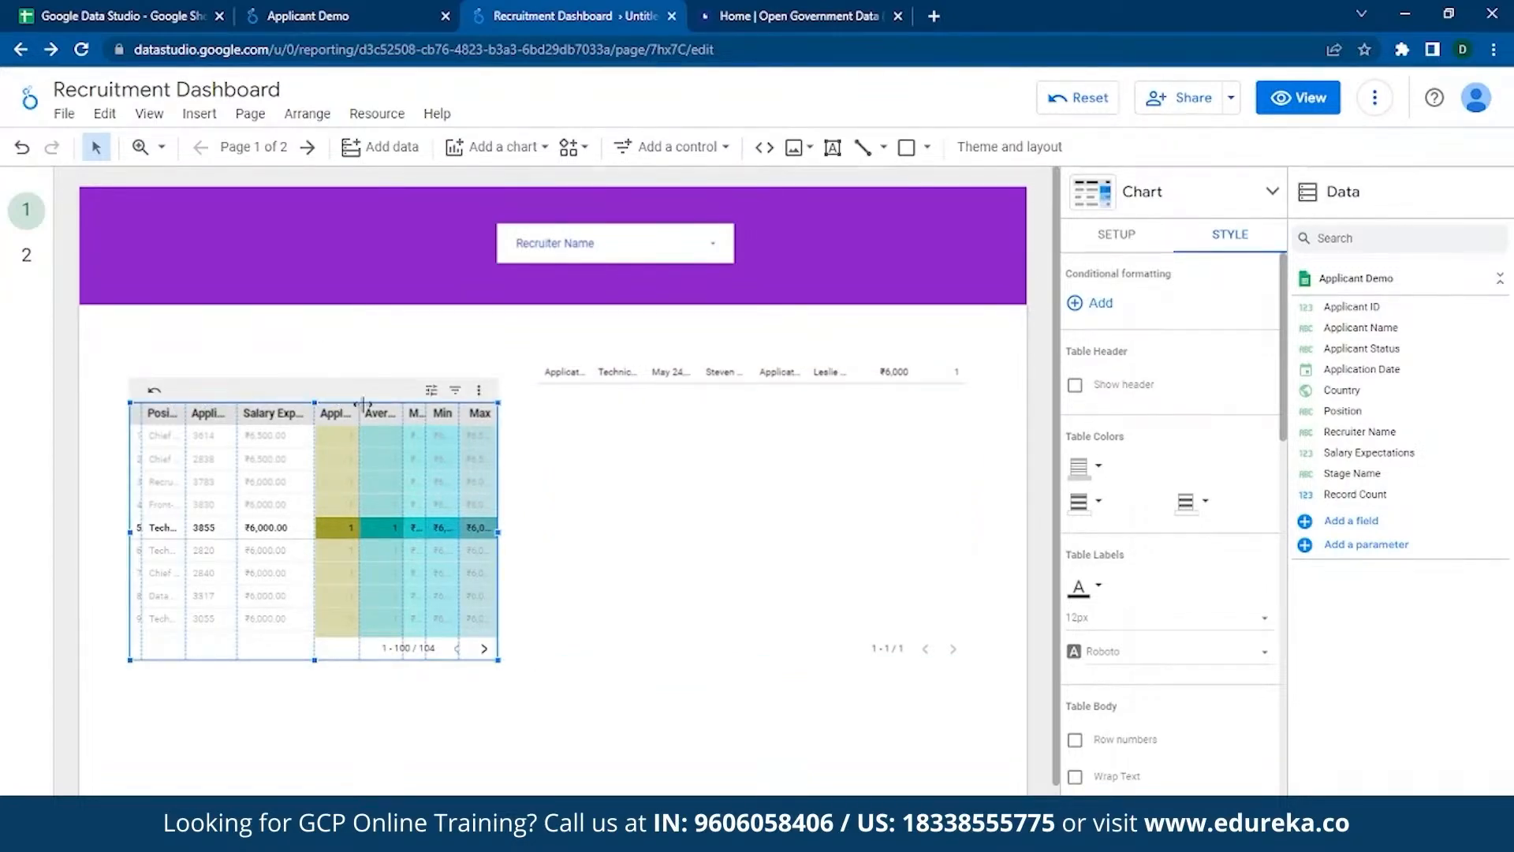
click(438, 418)
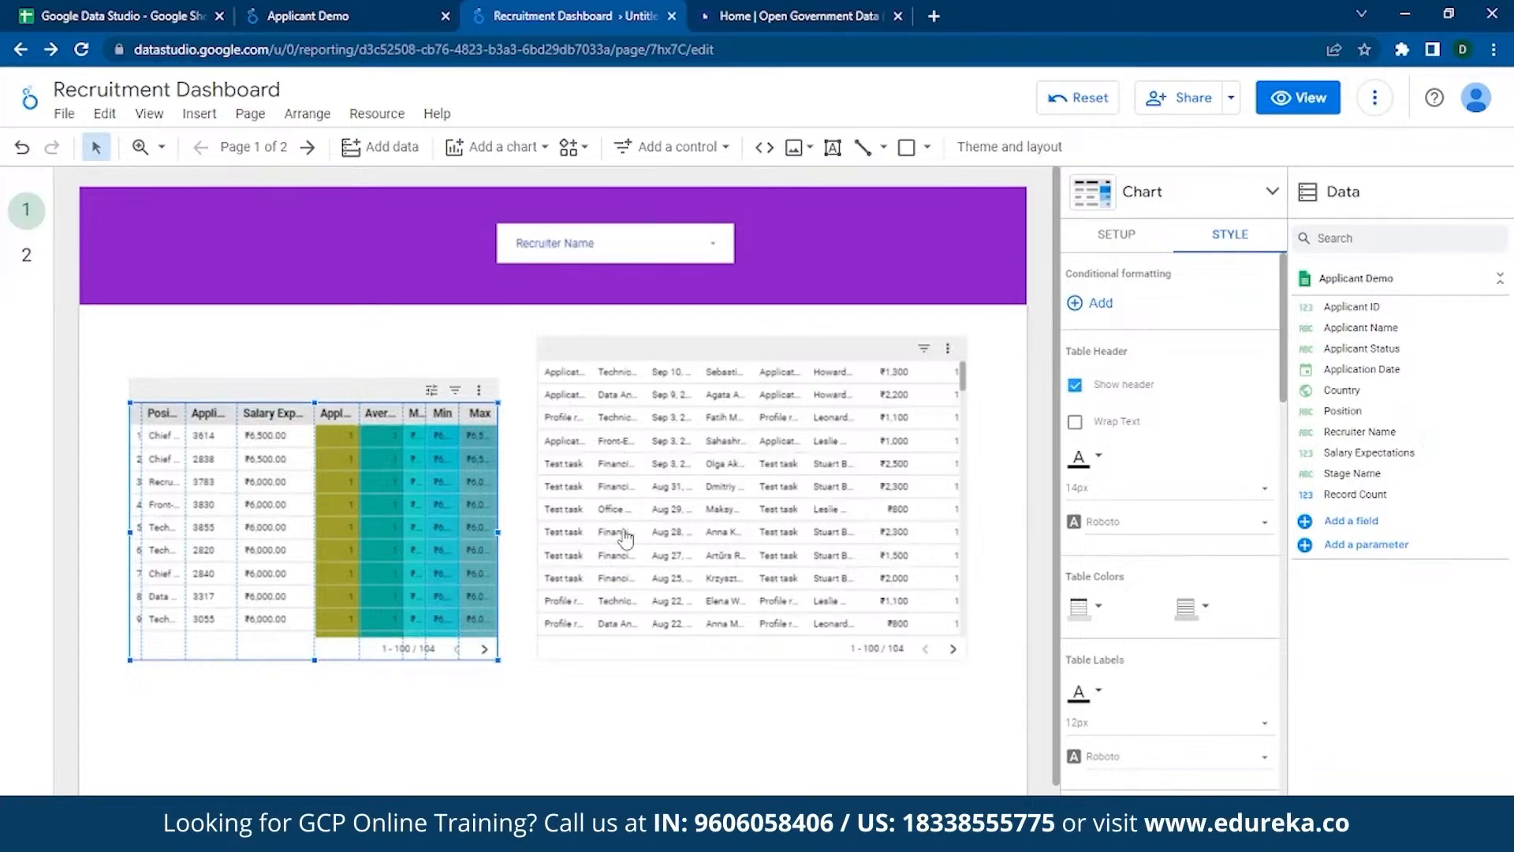
drag(664, 356, 659, 407)
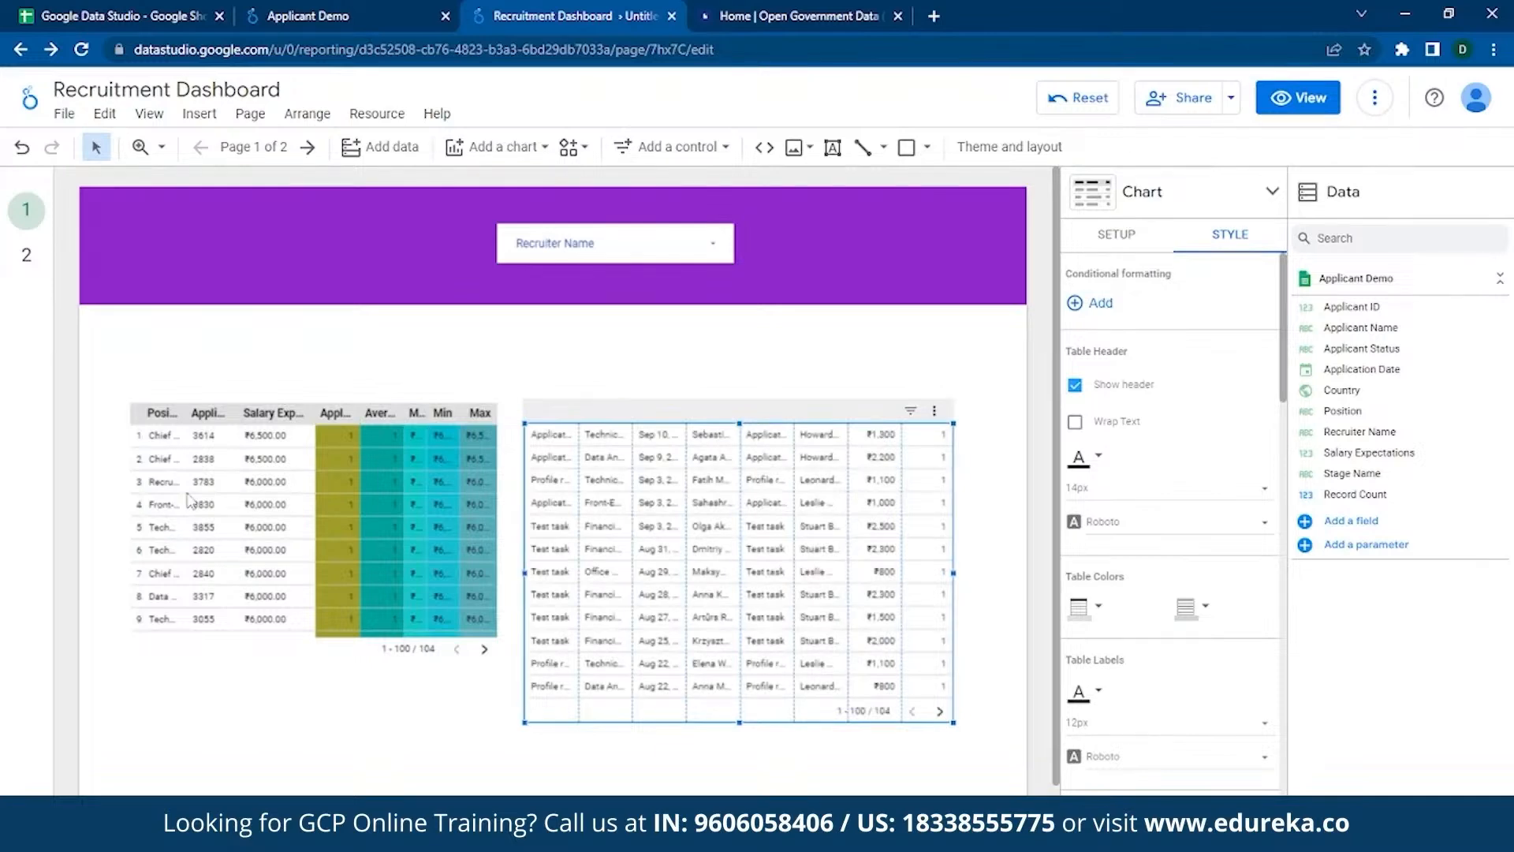
click(253, 480)
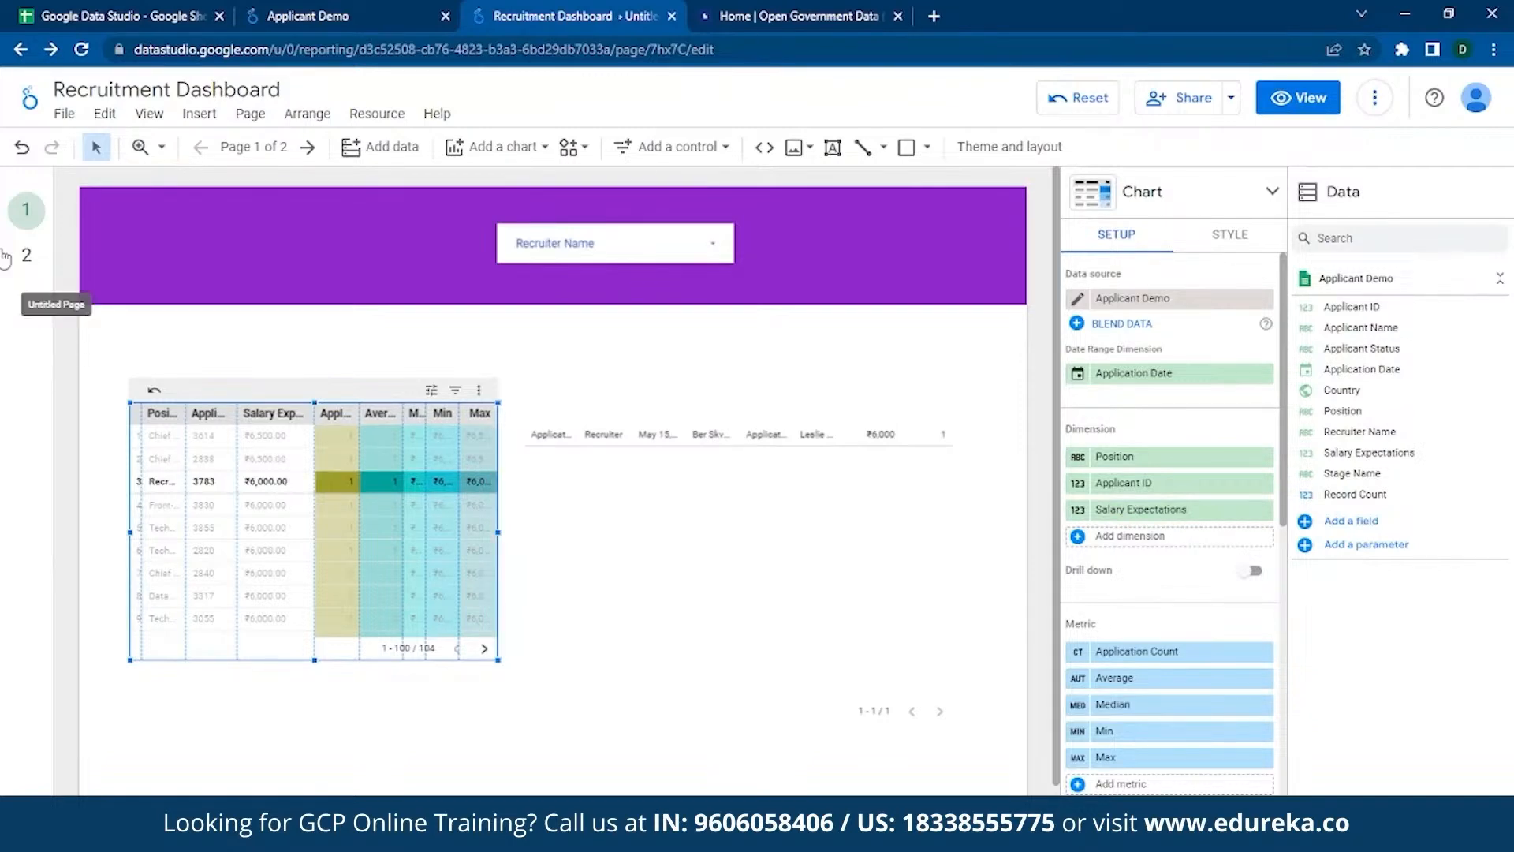
- Duplicate the first untitled report page and rename the original page as Candidates
click(54, 340)
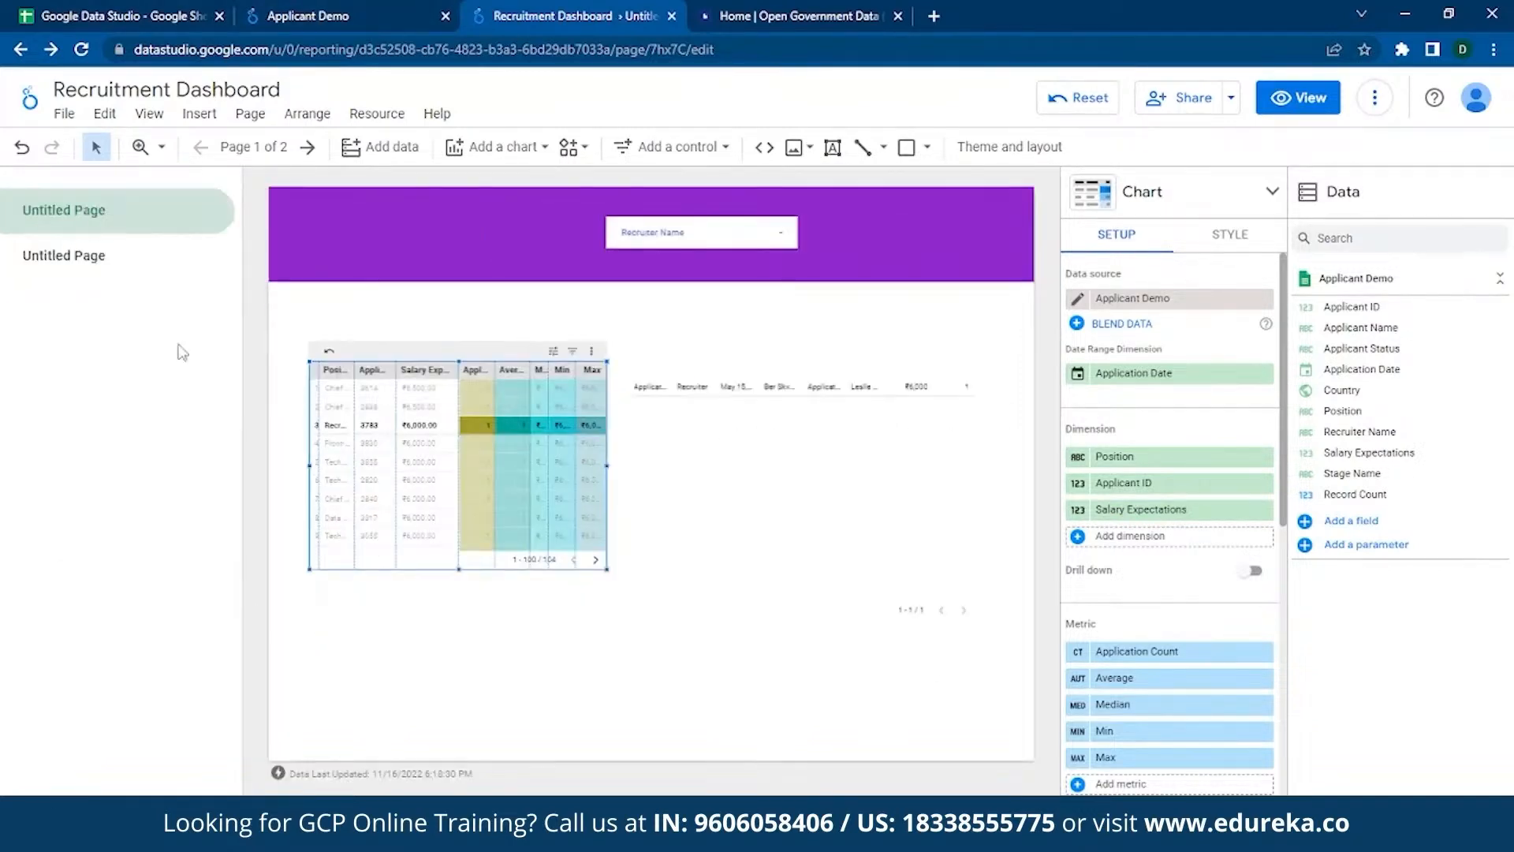
click(1259, 298)
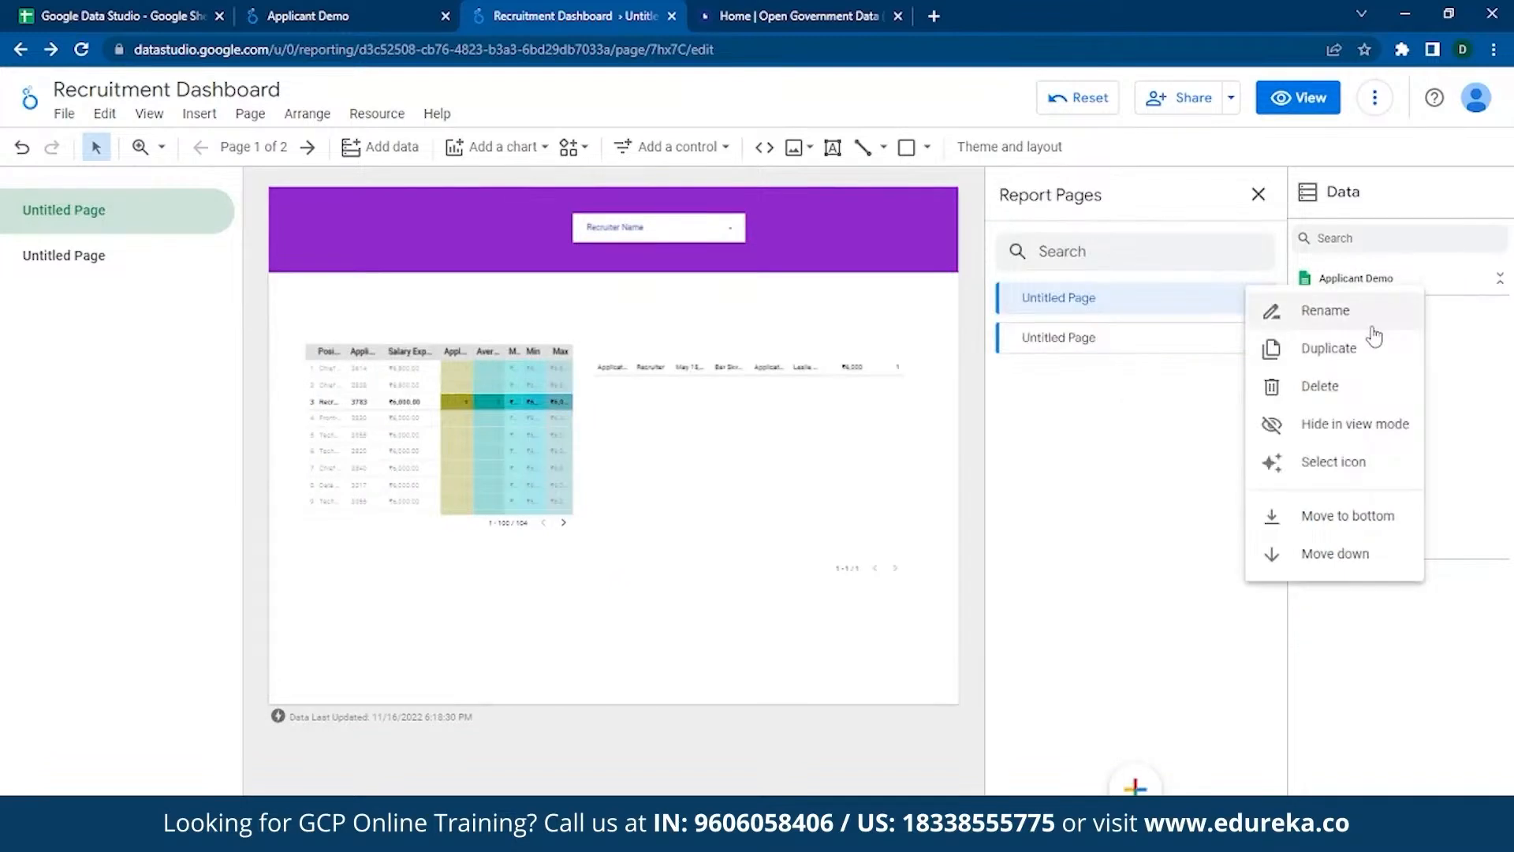
click(1333, 353)
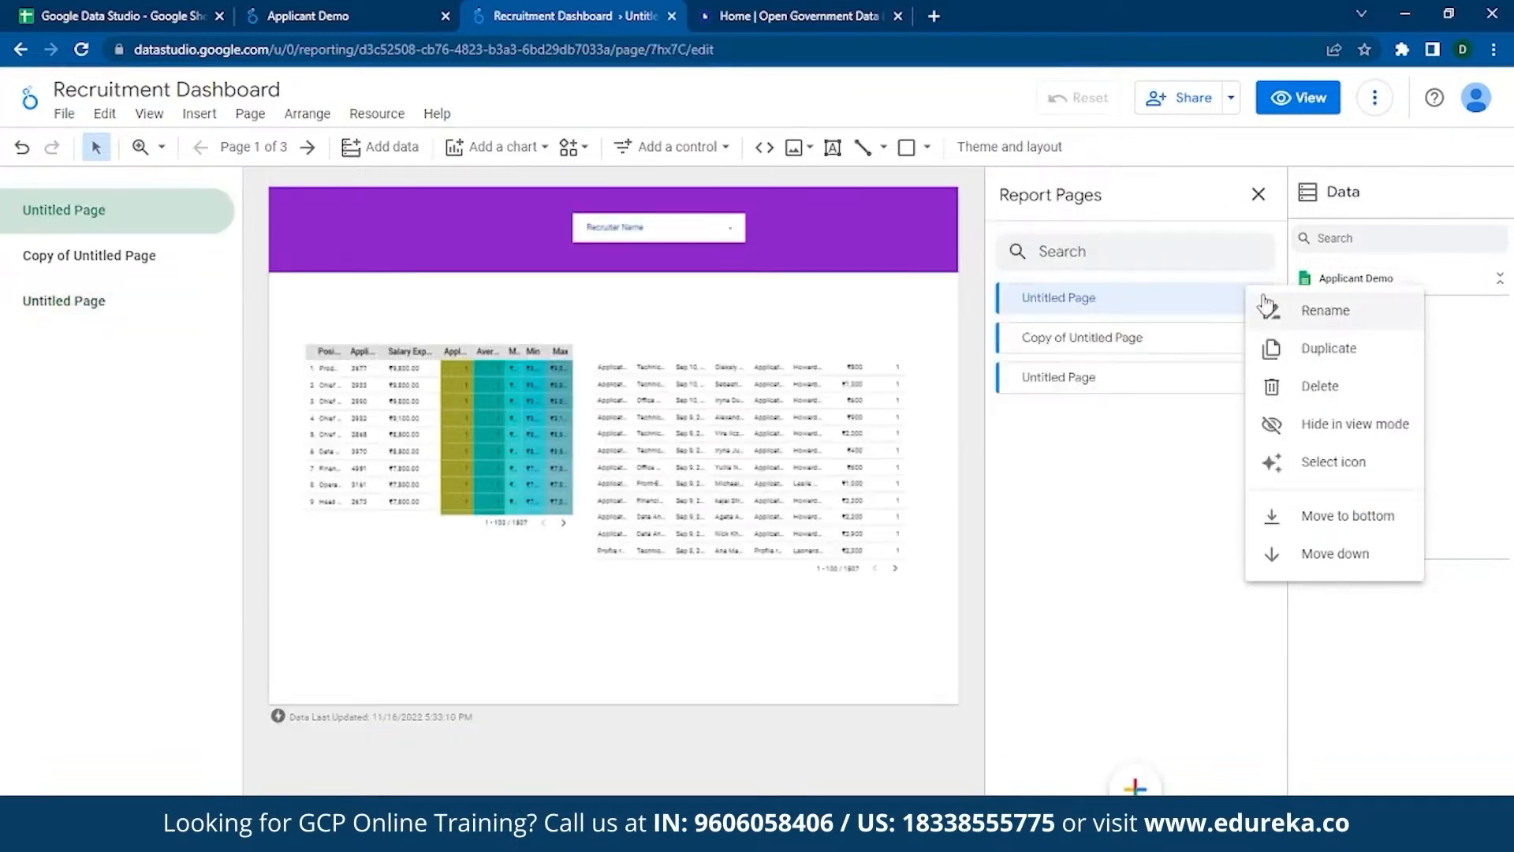
click(1279, 313)
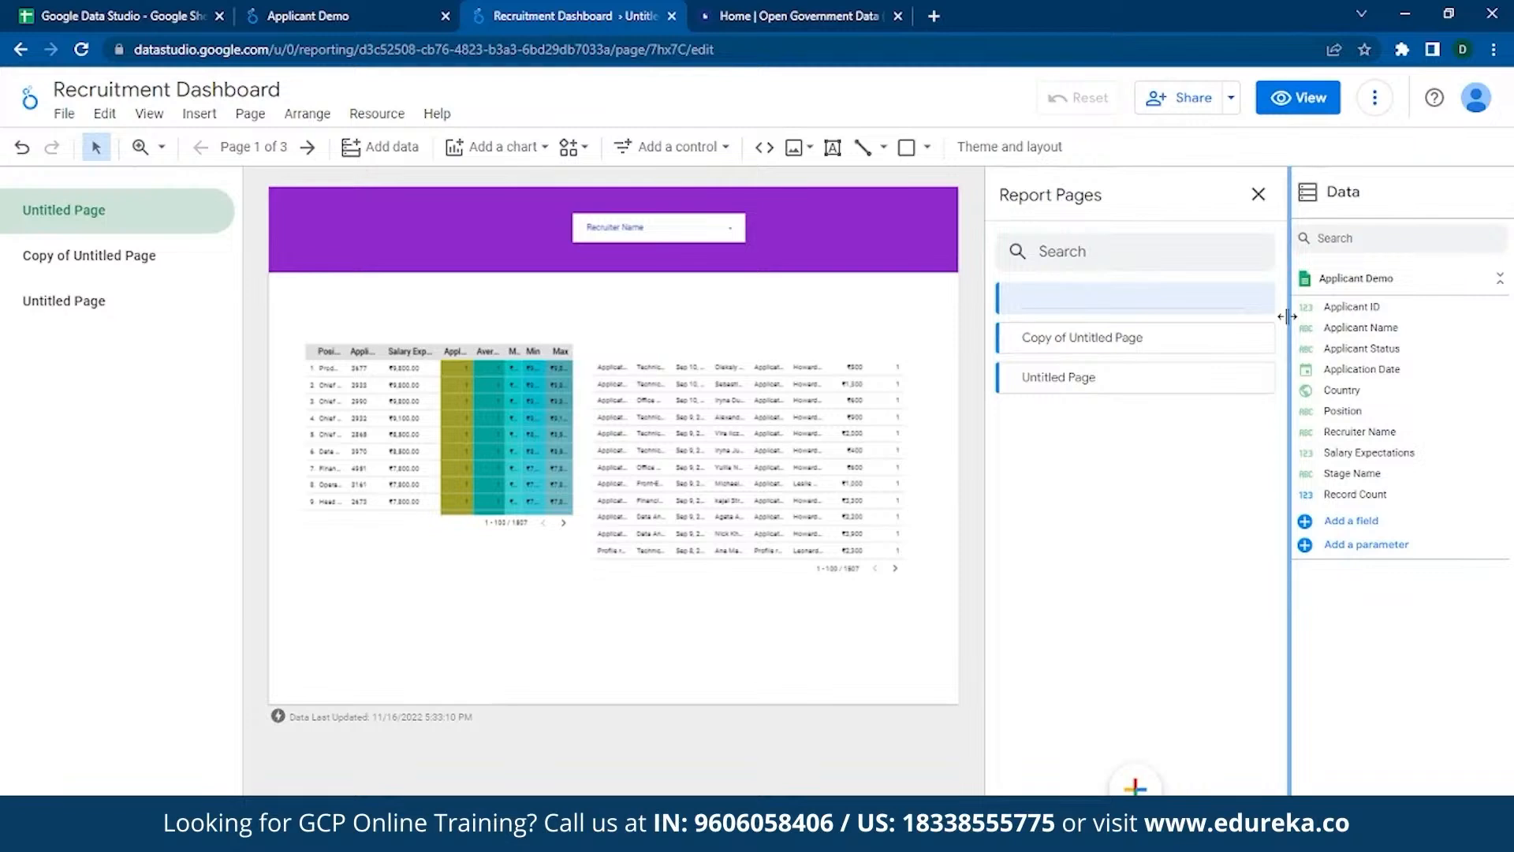
- Rename the duplicated report page as geography
click(1254, 338)
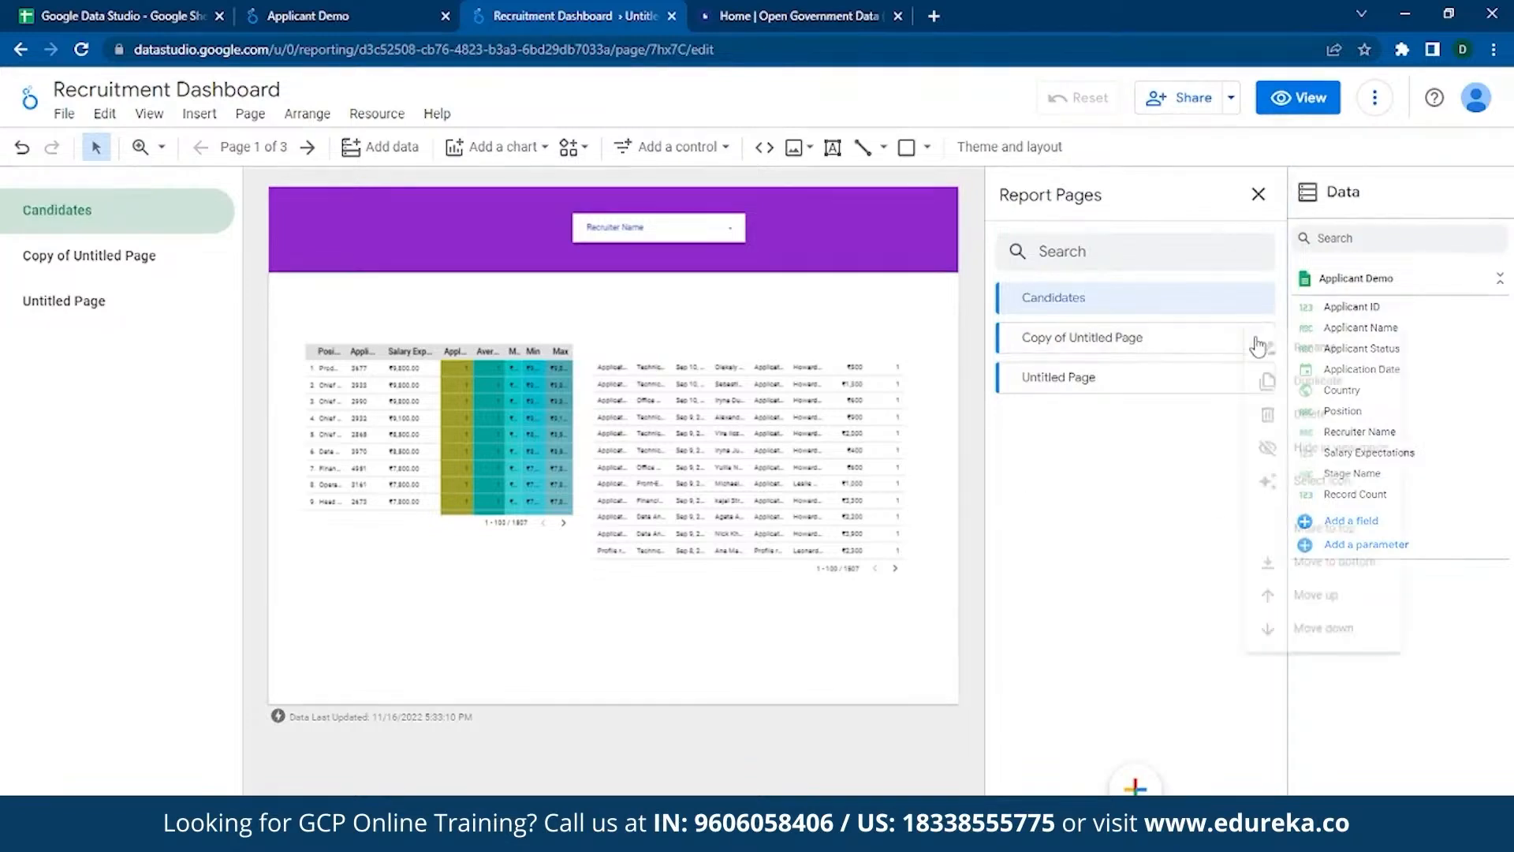
click(1313, 352)
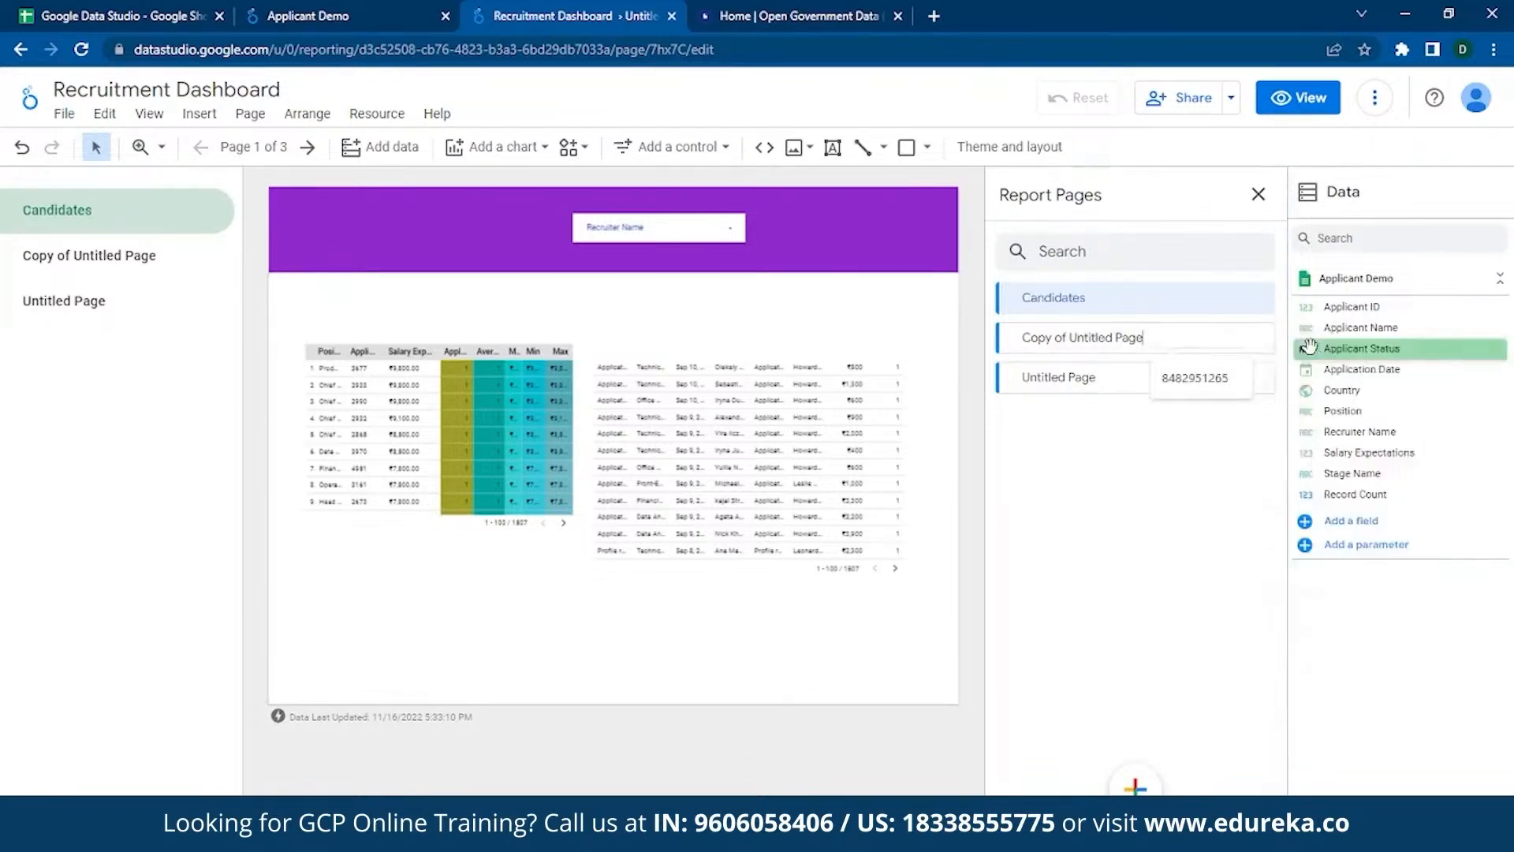
key(ctrl+a)
text(geography)
key(Return)
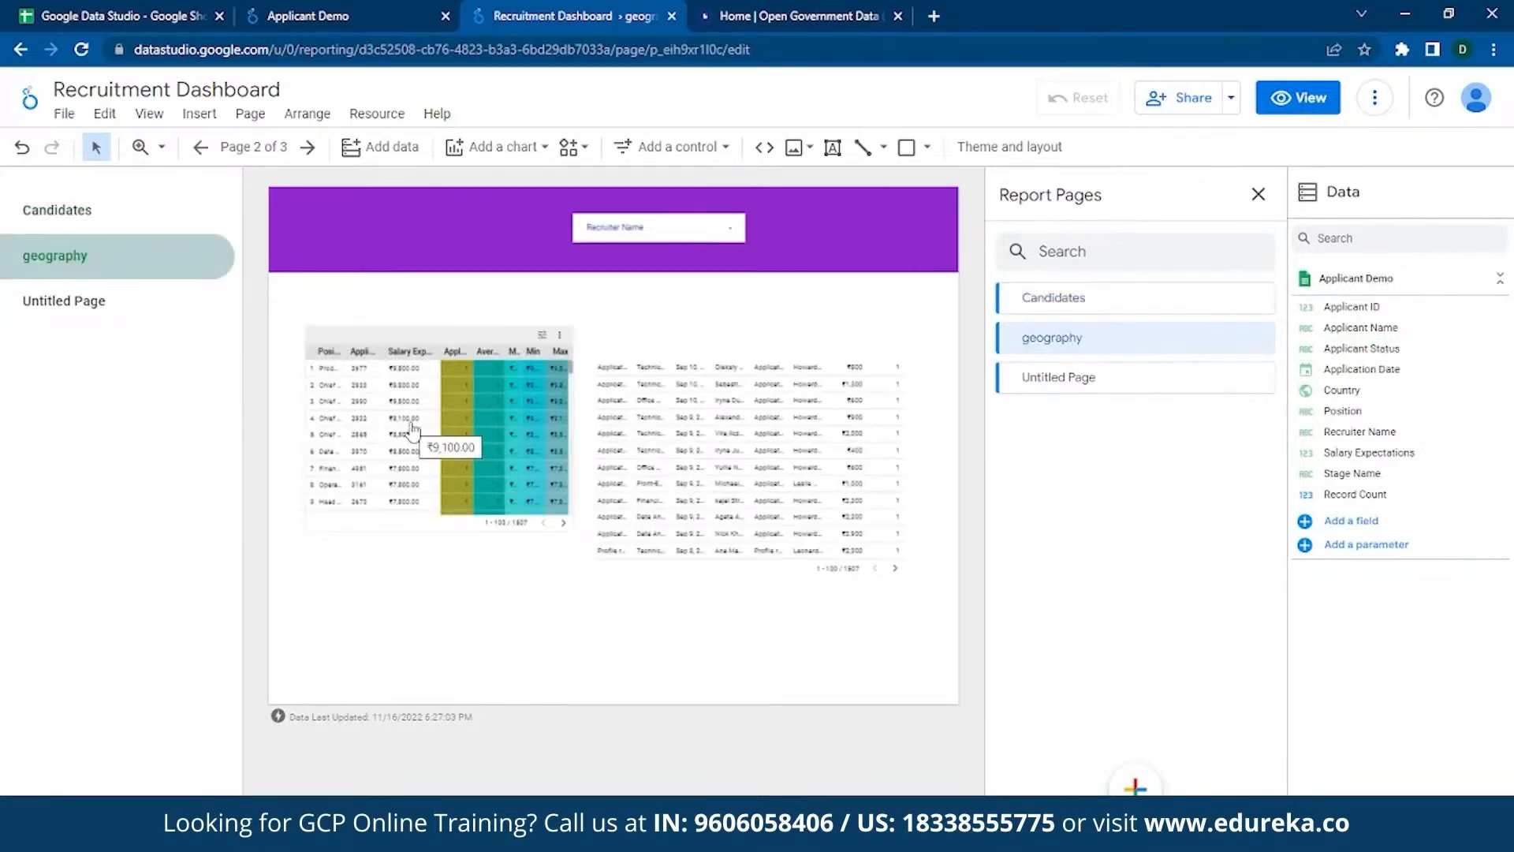
- Replace the applicant detail table on the geography page with a Google Maps filled map
click(648, 440)
right_click(697, 454)
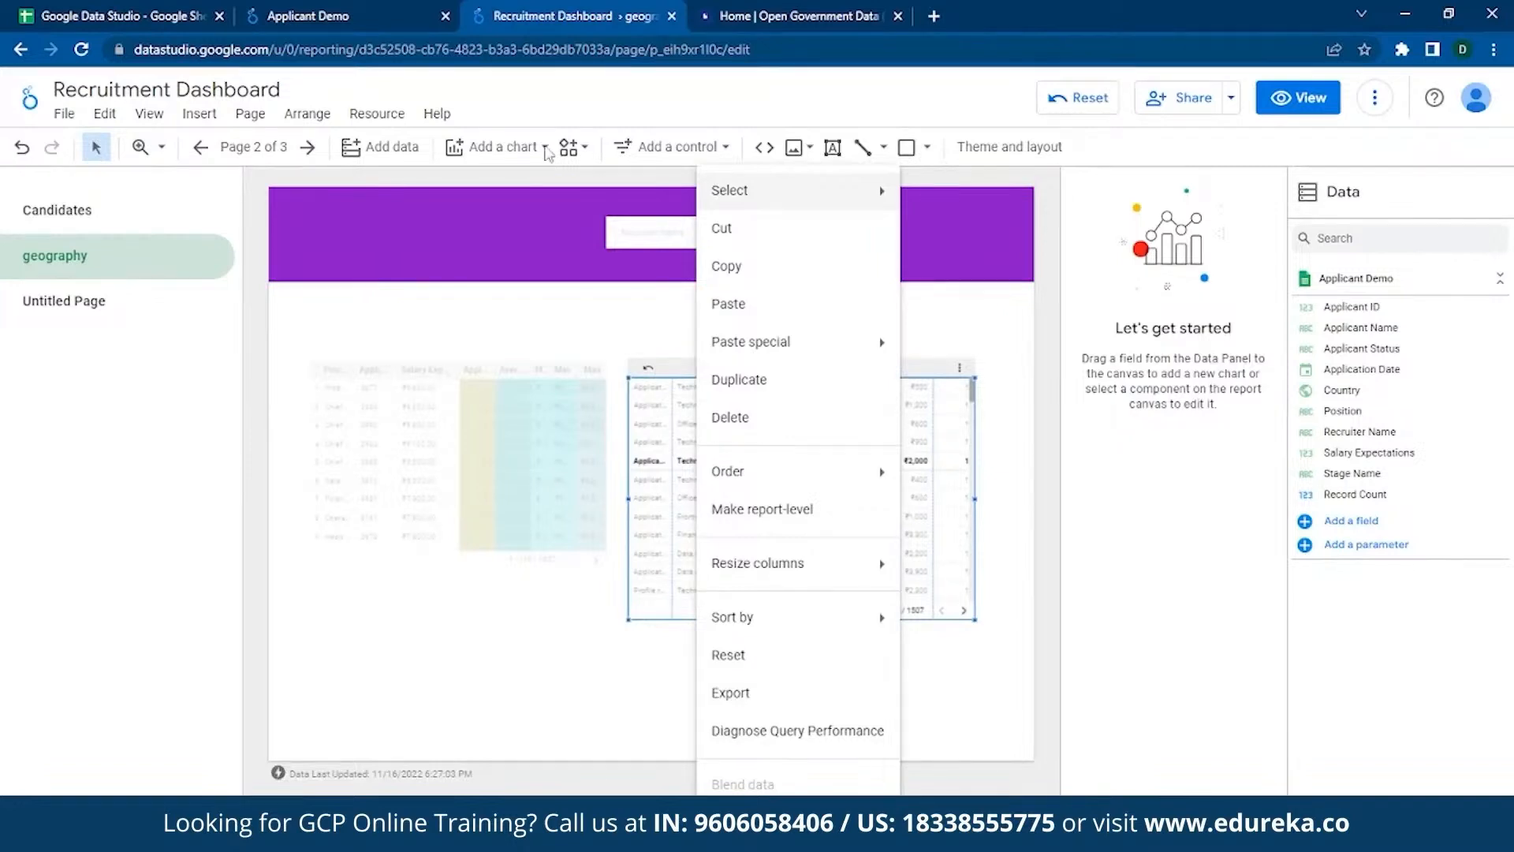
click(497, 147)
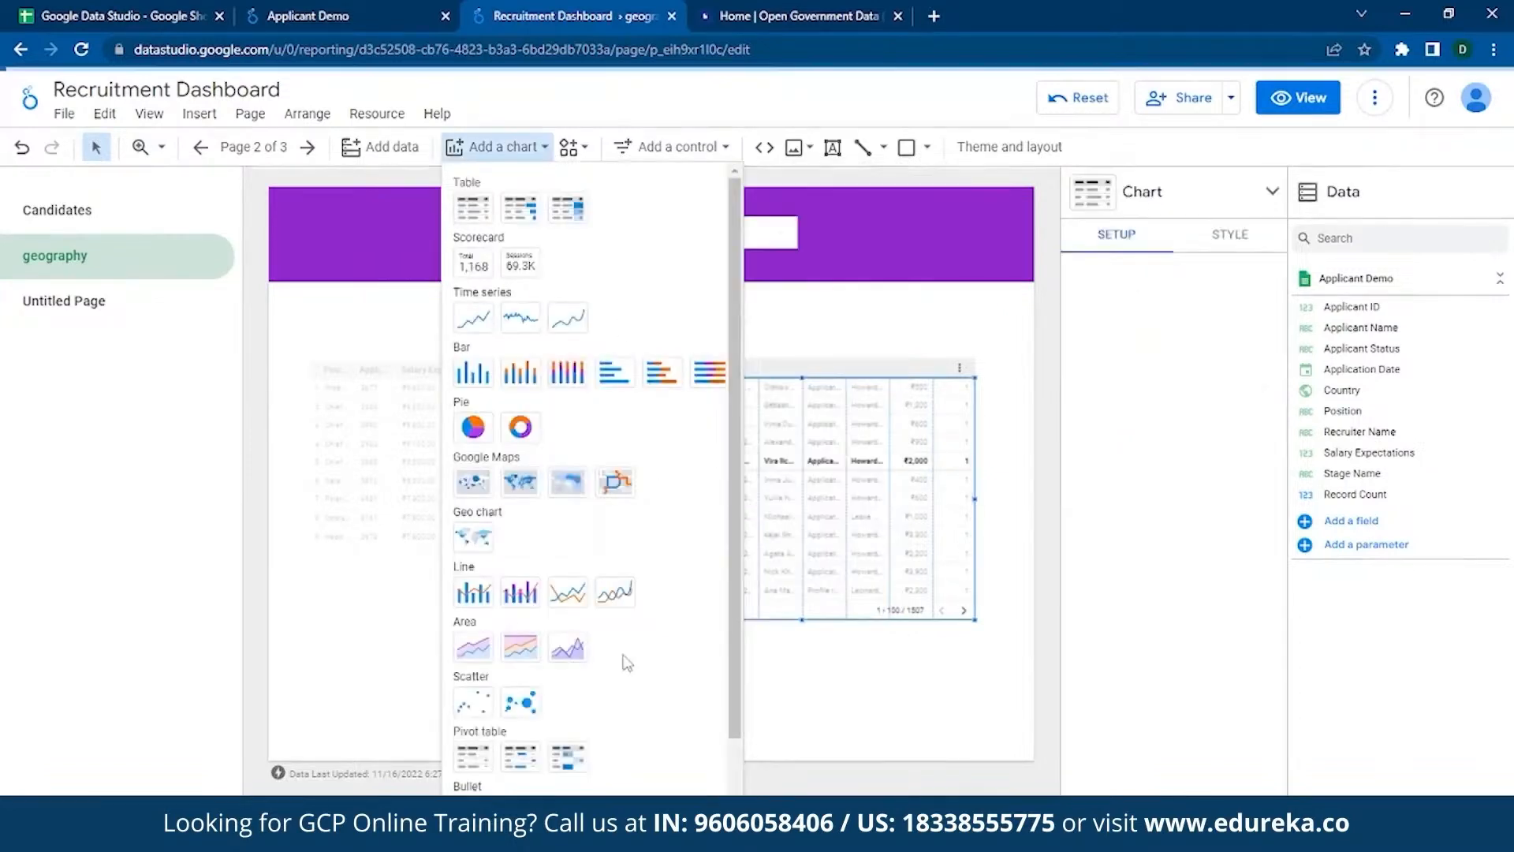
click(513, 494)
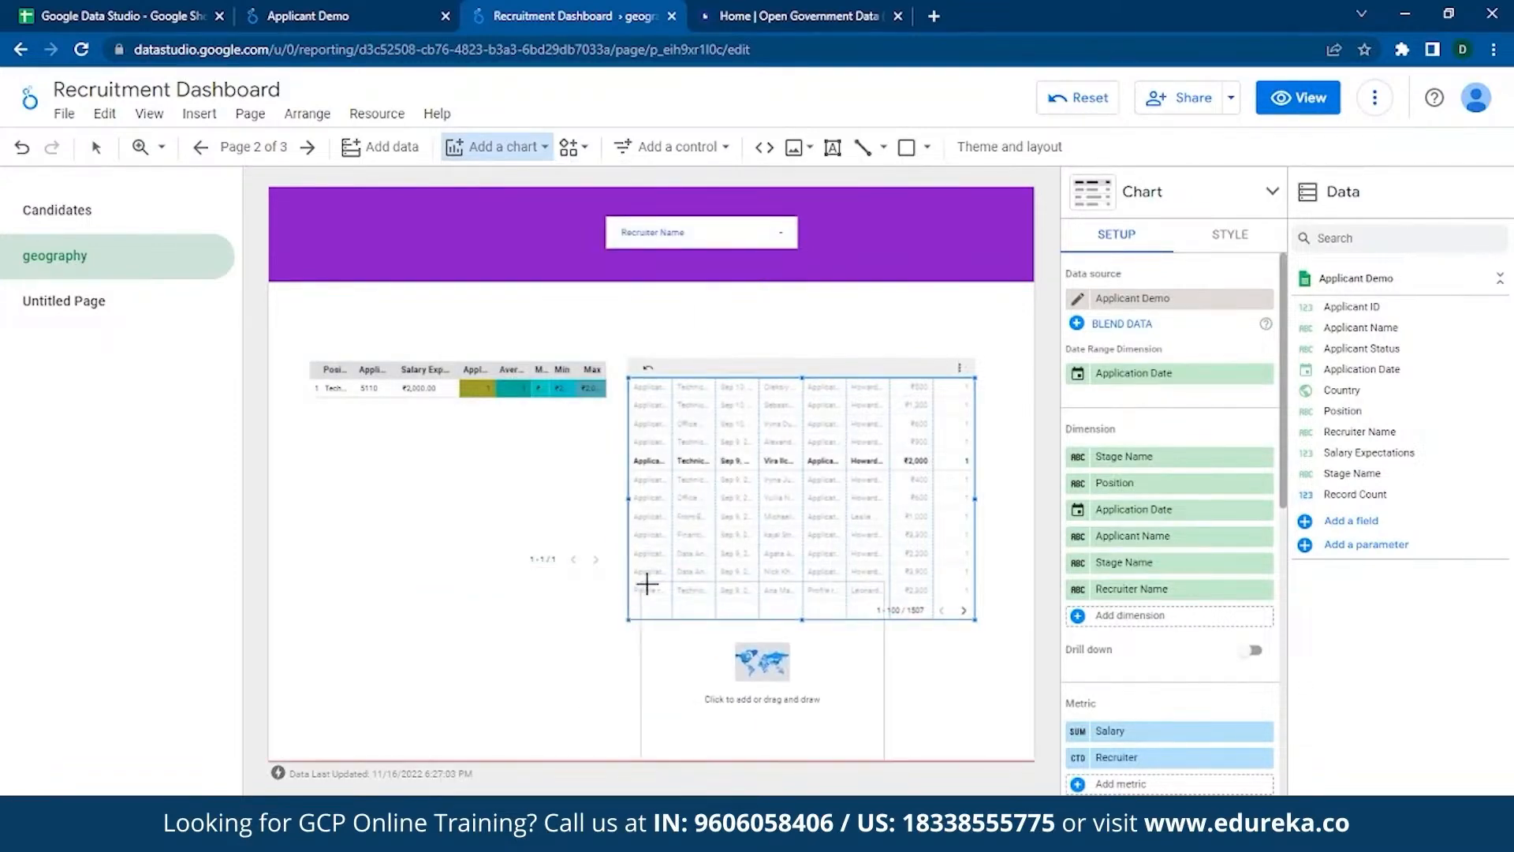
click(646, 584)
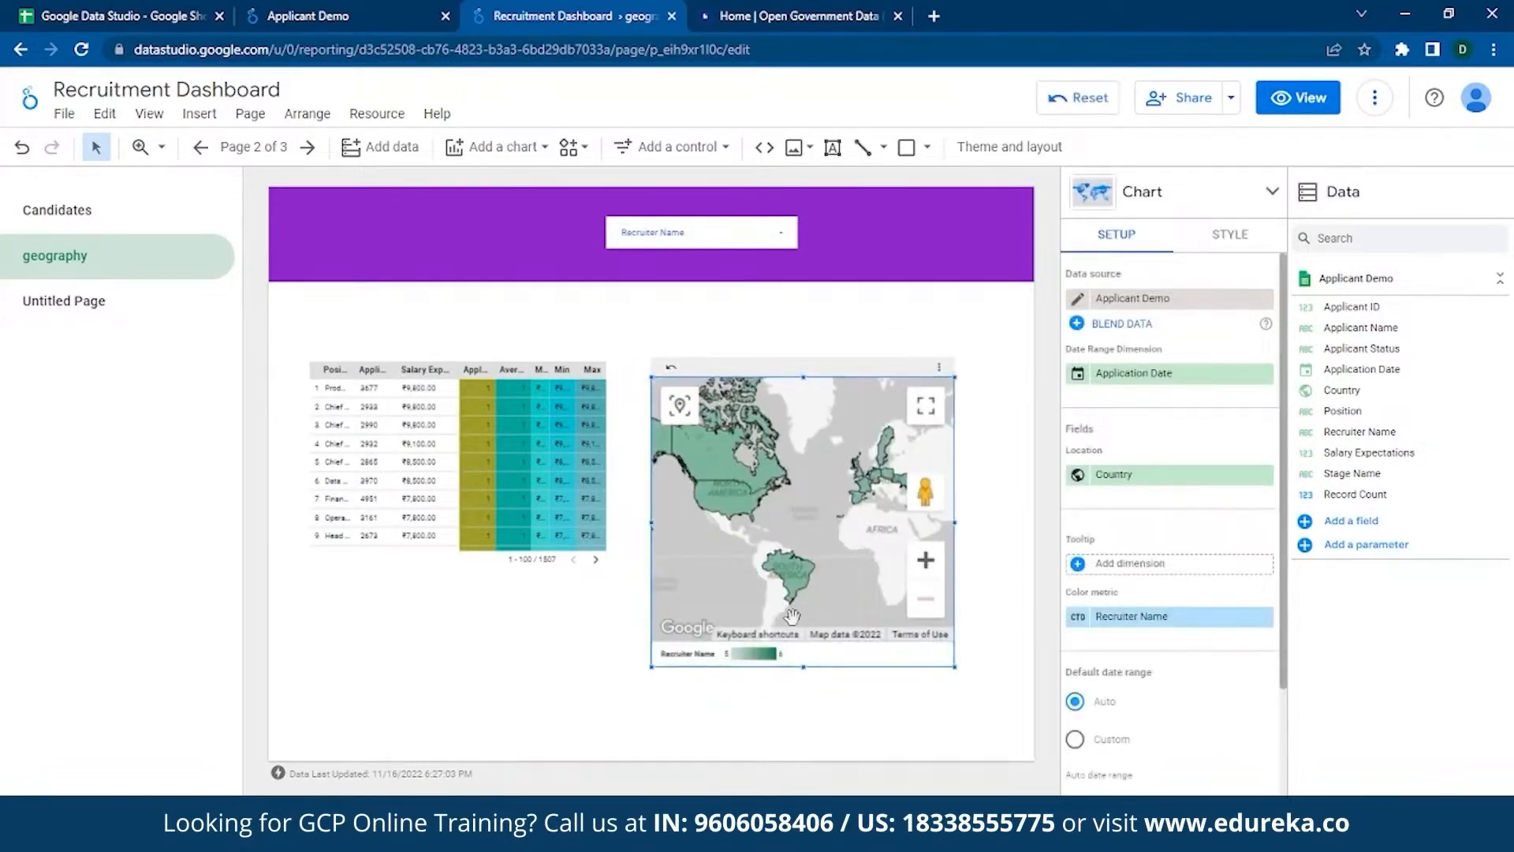
click(477, 640)
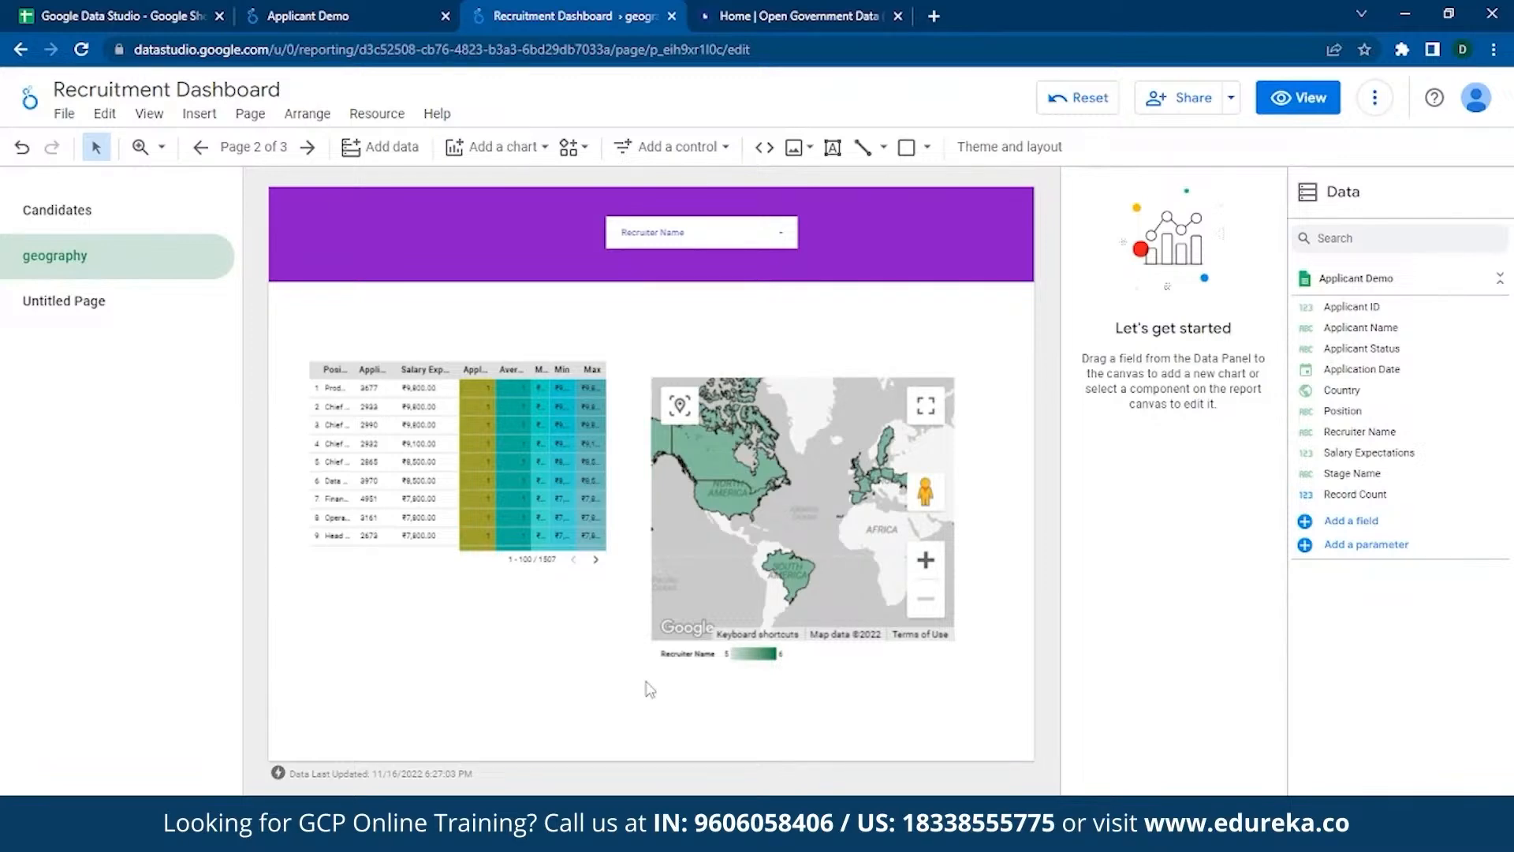
- Examine the shaded countries on the filled map and review its setup and style options
mouse_move(705, 467)
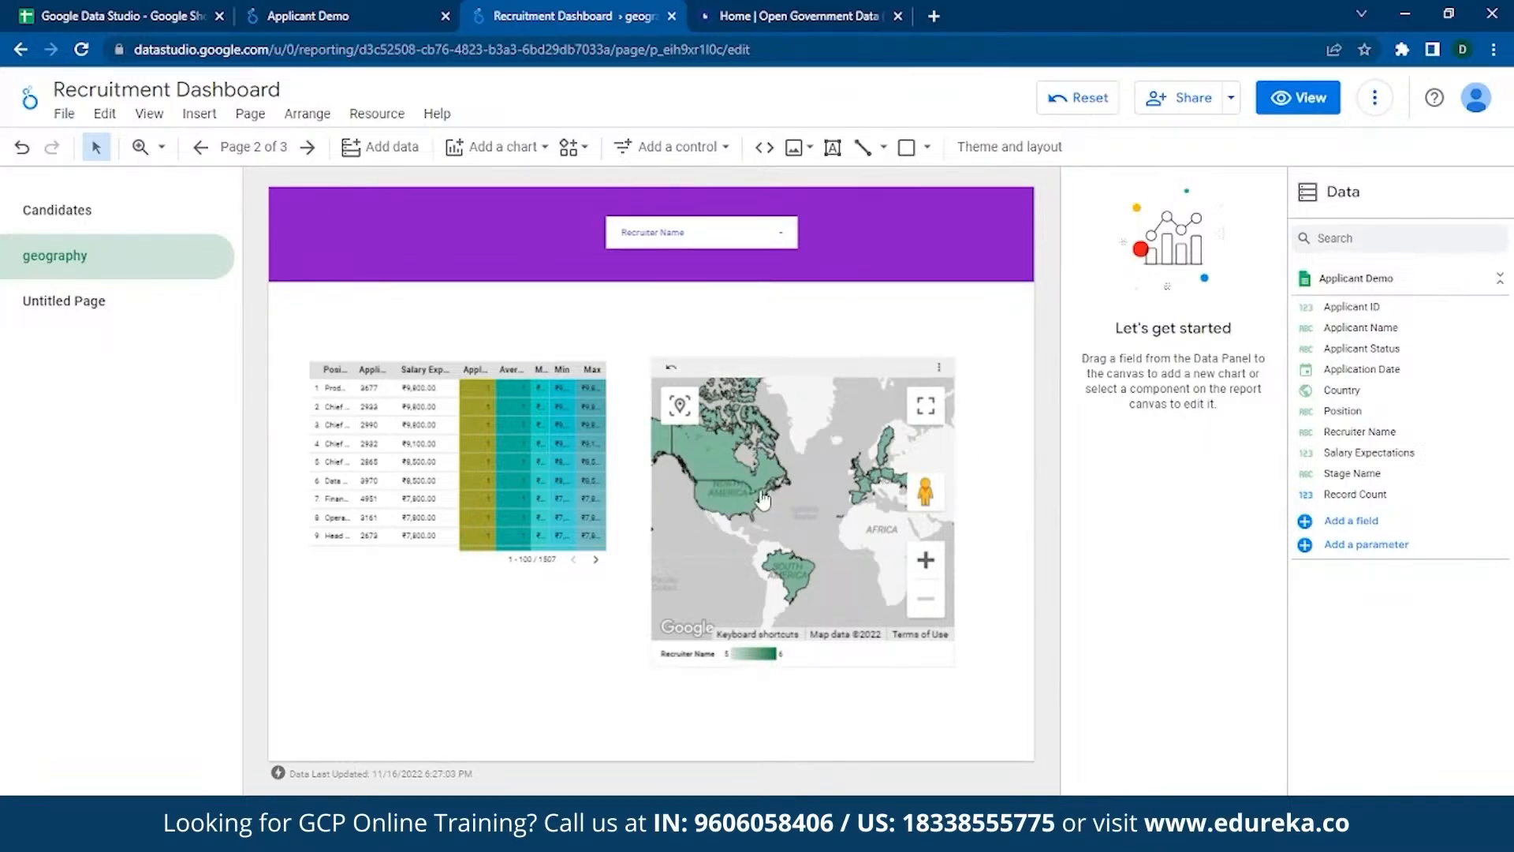
mouse_move(720, 507)
mouse_move(795, 592)
mouse_move(893, 486)
click(774, 507)
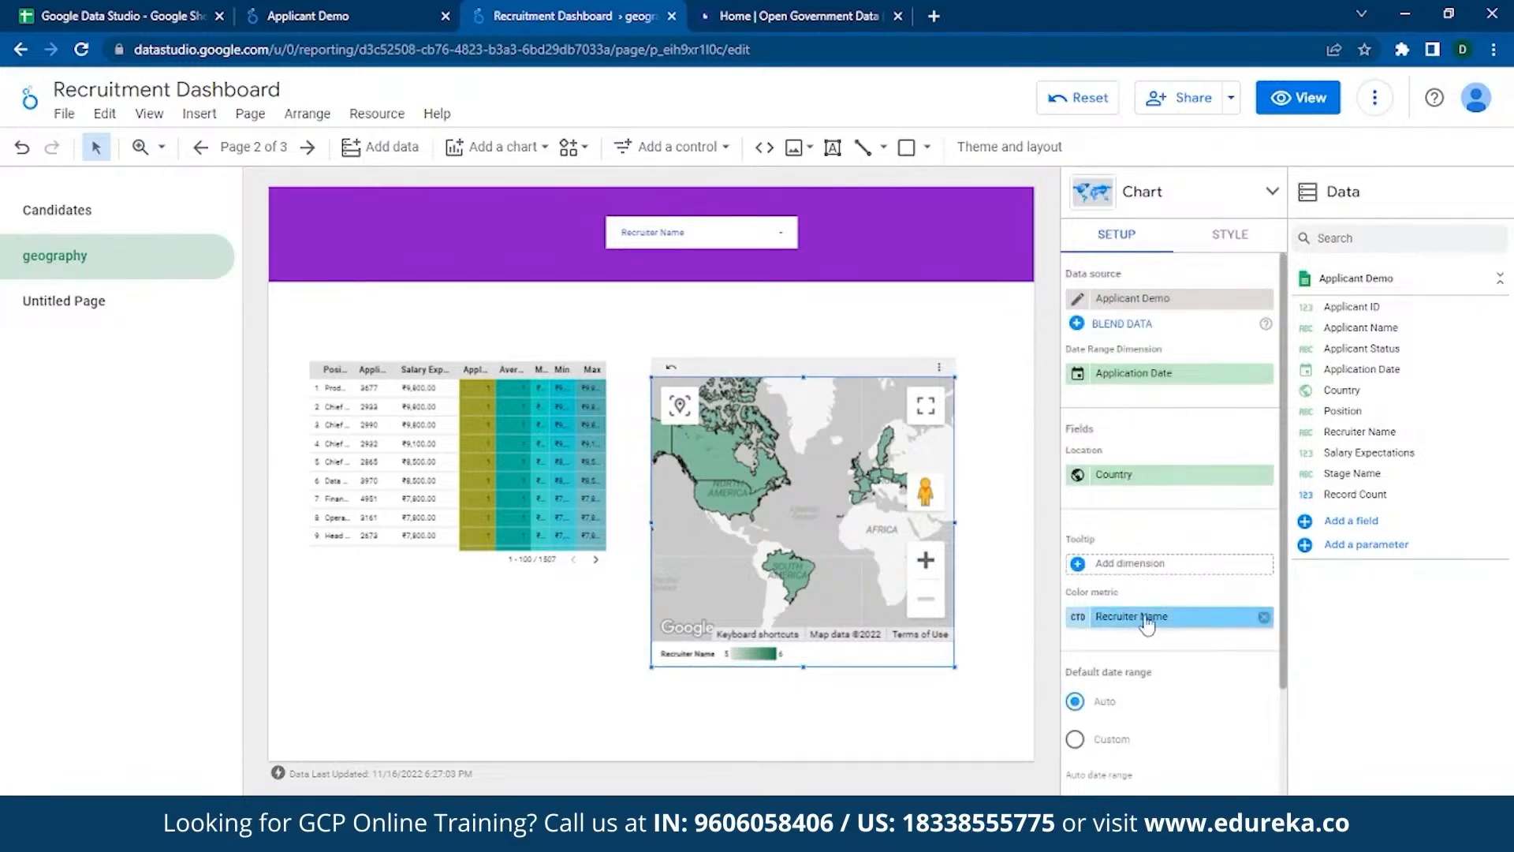
click(1229, 235)
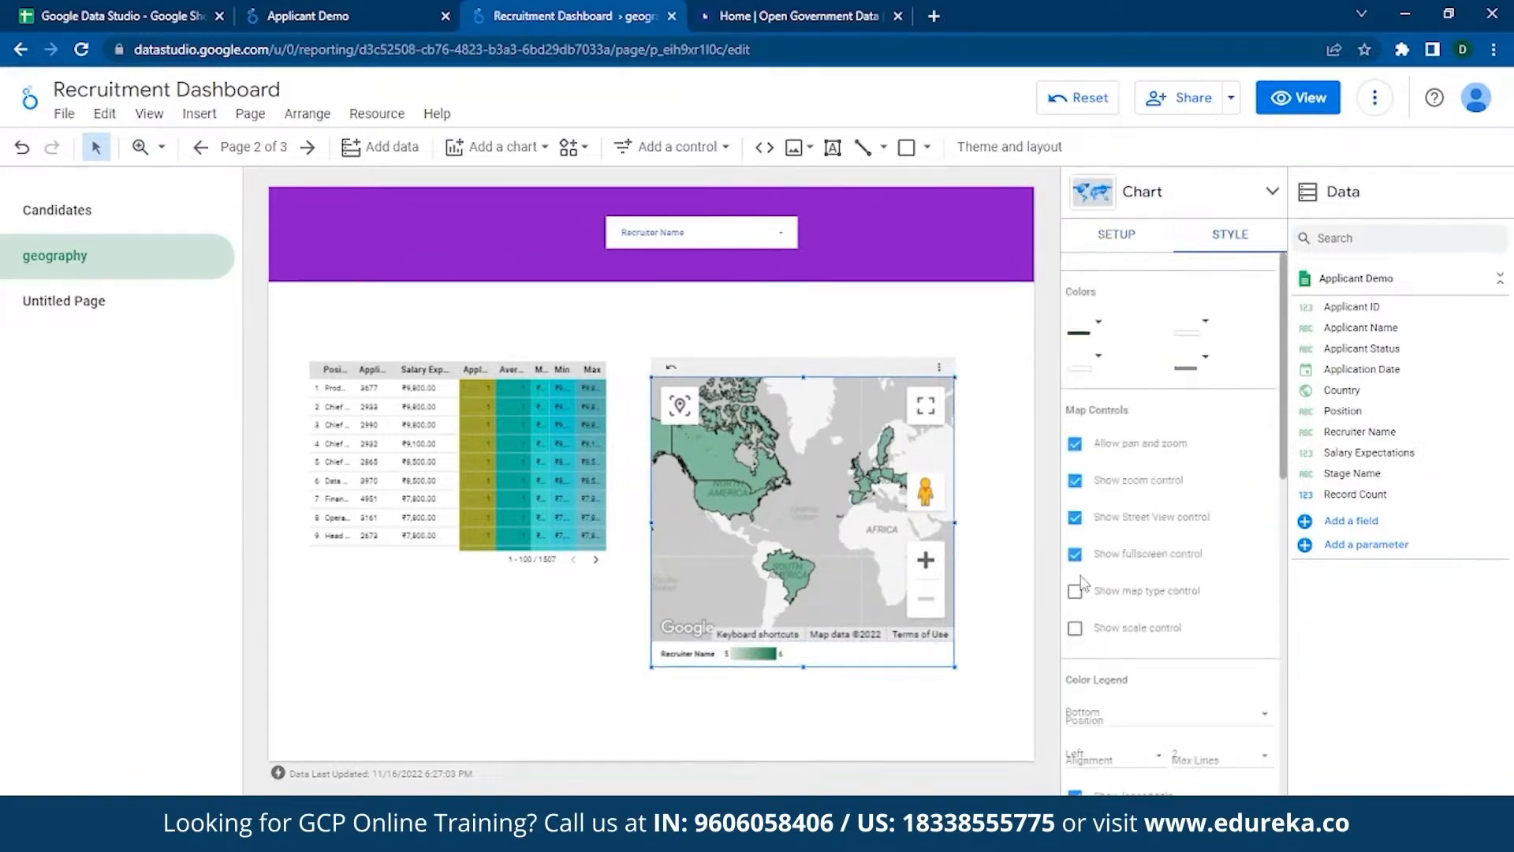
click(1117, 234)
scroll(1149, 618, down, 3)
click(889, 710)
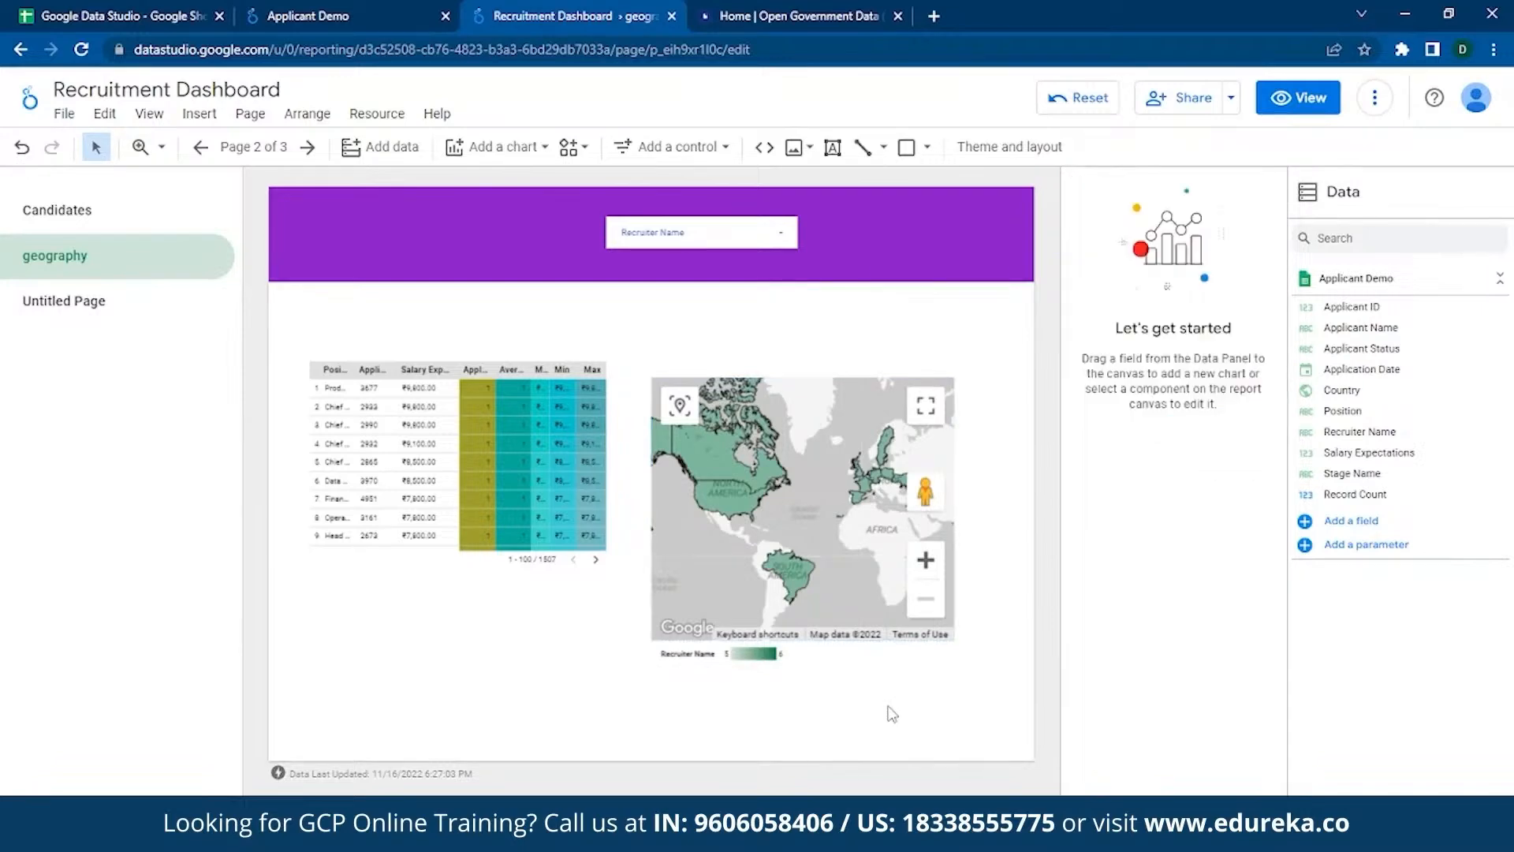
- Enlarge the salary heatmap out to the page's left edge and move it up beneath the purple banner
drag(310, 569, 263, 616)
click(436, 676)
click(466, 342)
drag(467, 343, 473, 281)
- Move the filled map up beneath the banner and enlarge it to reach the page's right edge
drag(826, 364, 826, 292)
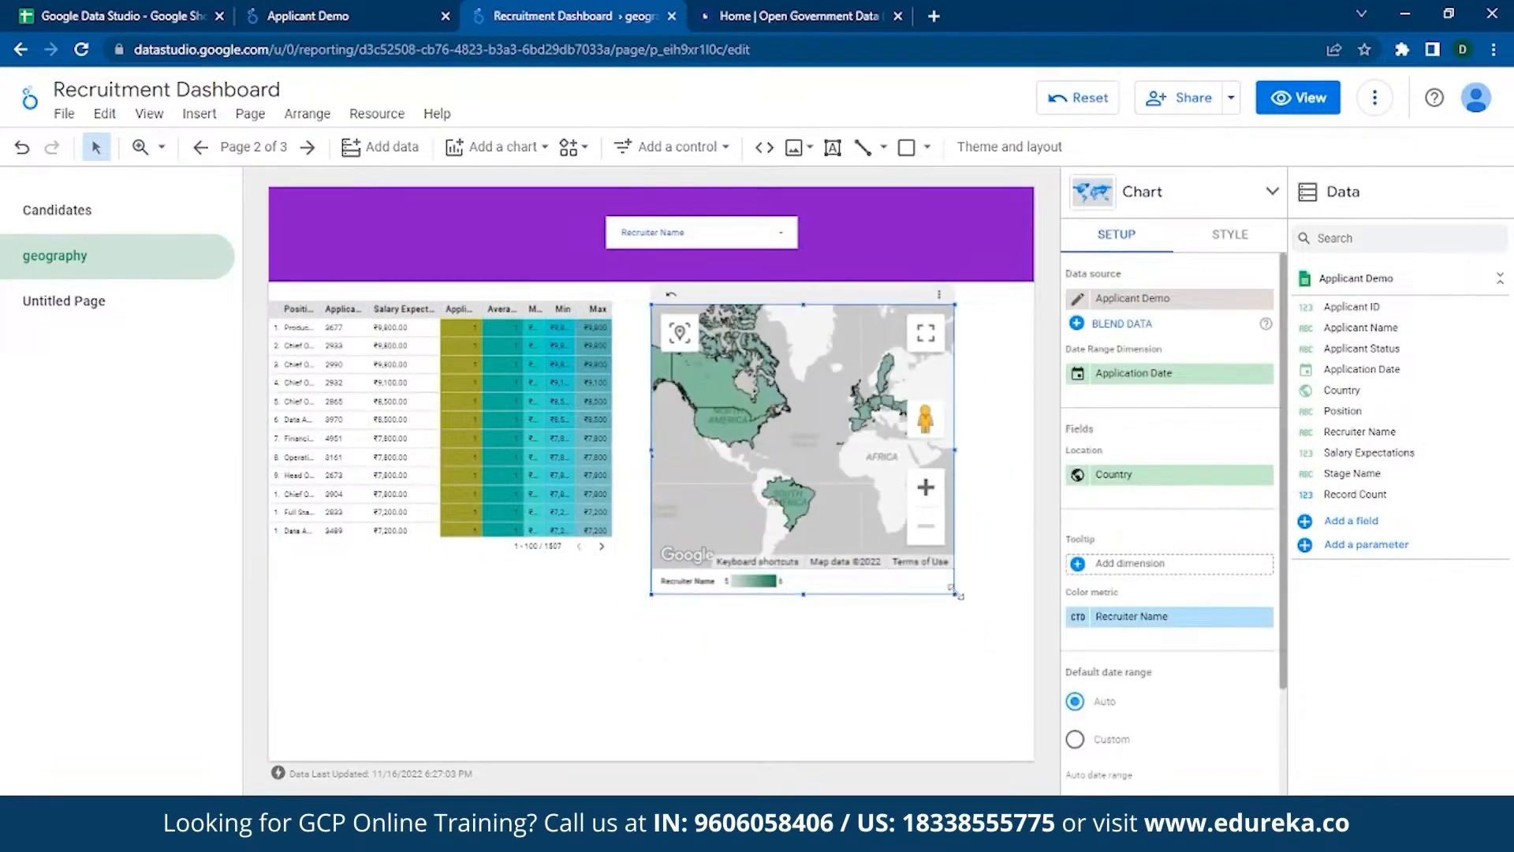
drag(956, 595, 1036, 672)
mouse_move(651, 671)
mouse_down()
mouse_move(605, 657)
mouse_move(651, 655)
mouse_up()
- Enlarge the salary heatmap to meet the map's left edge and clear its row selection
click(565, 499)
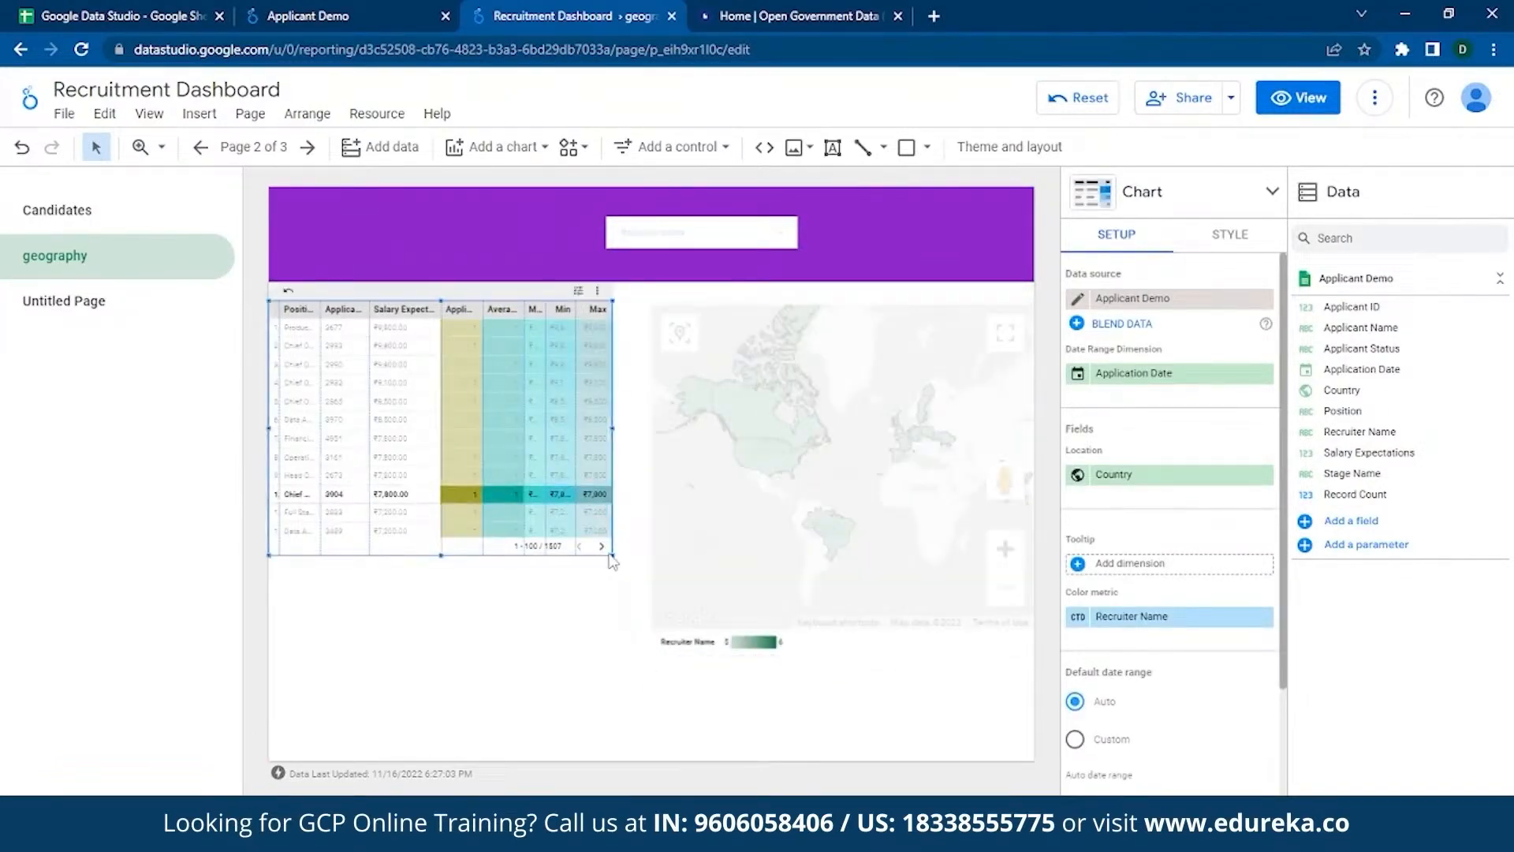
drag(612, 558, 649, 613)
click(593, 697)
click(500, 607)
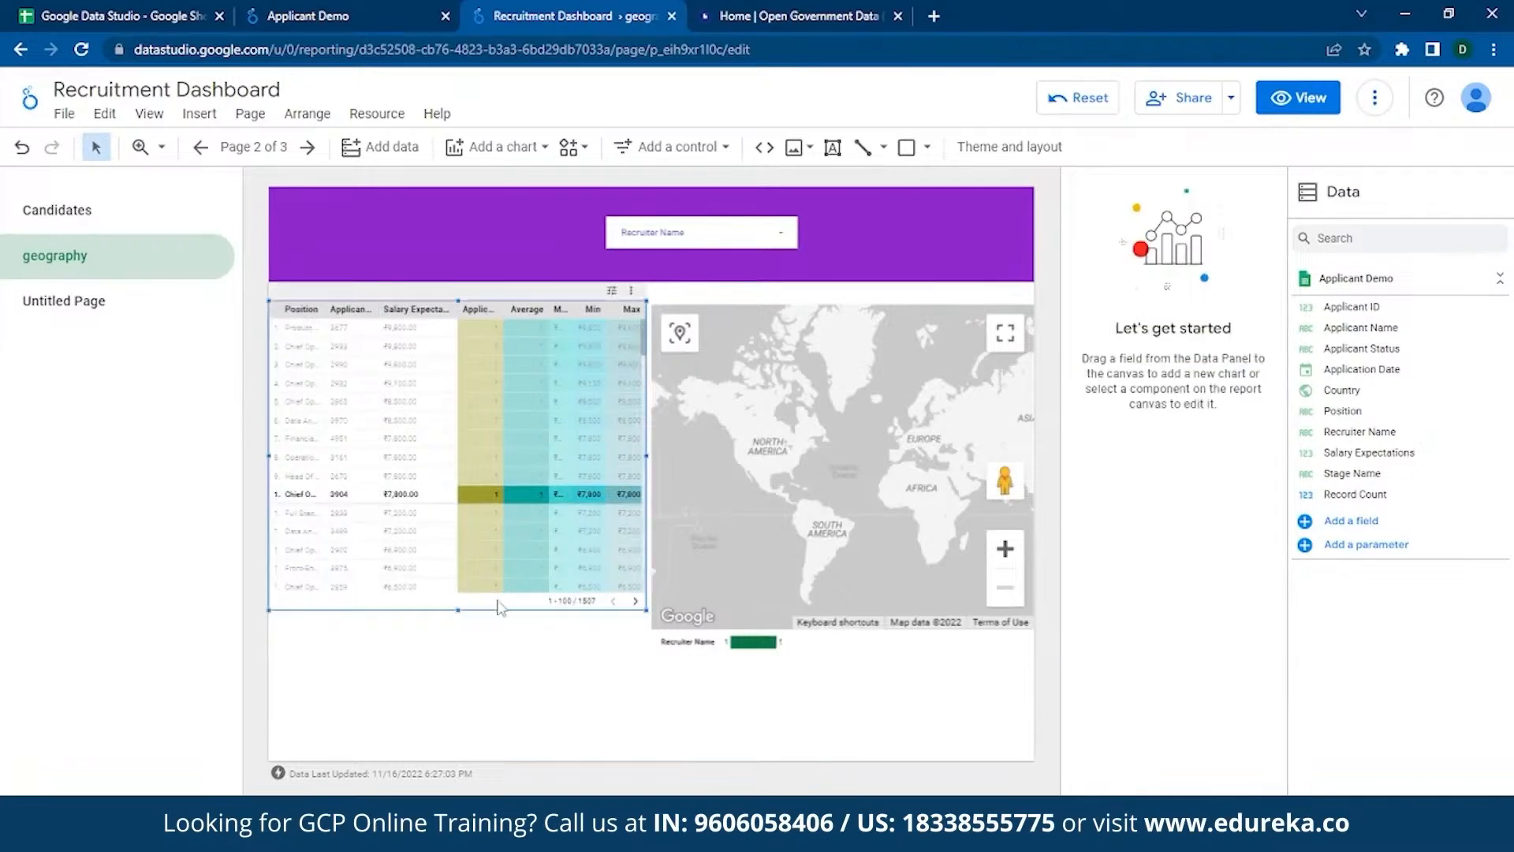
click(825, 551)
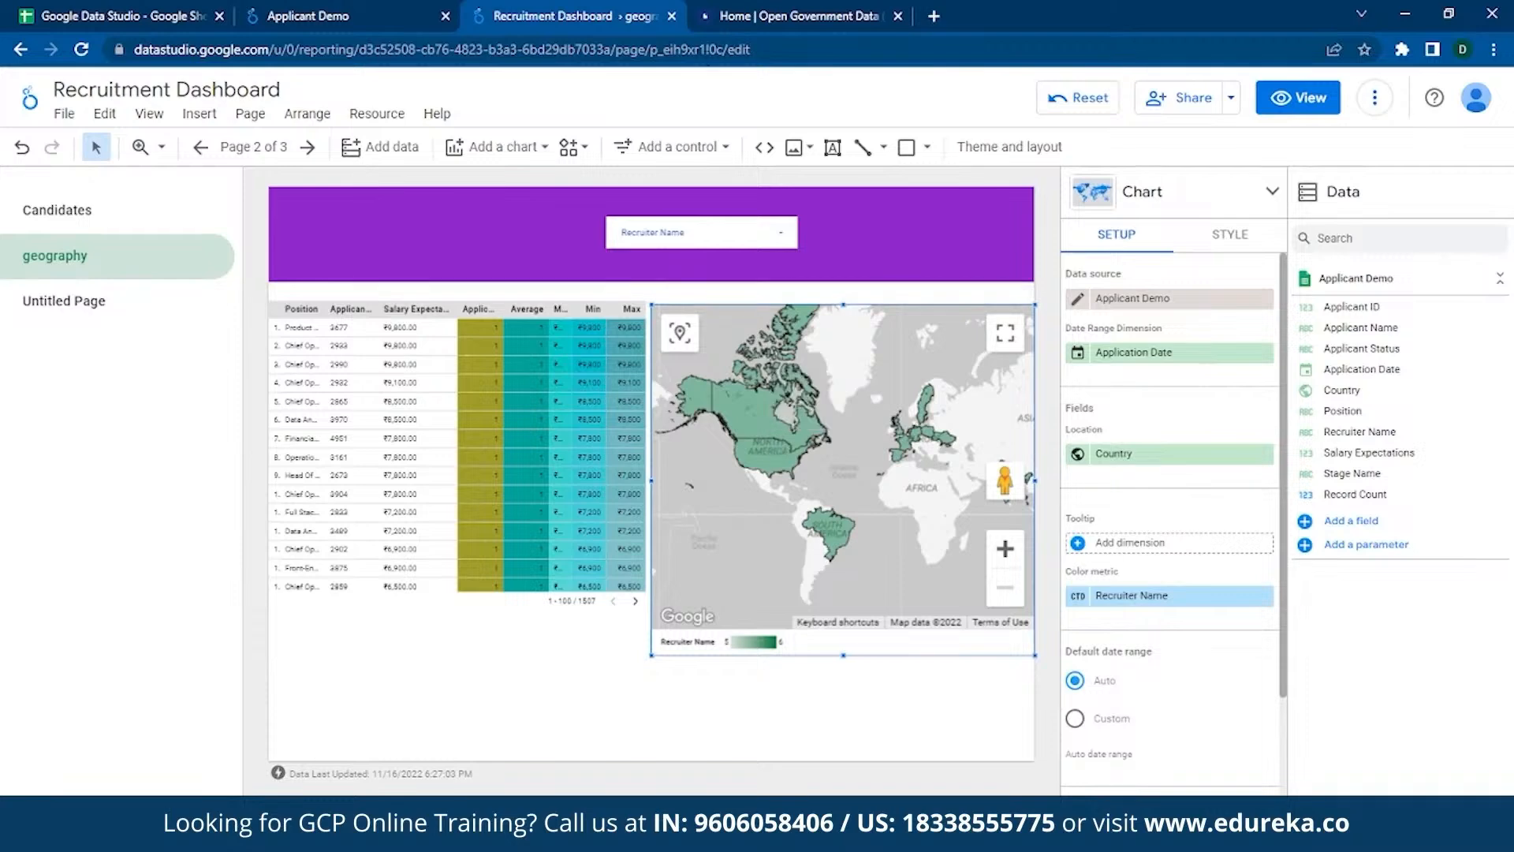
- Add a drop-down list control in the purple banner, to the left of the Recruiter Name control
click(412, 223)
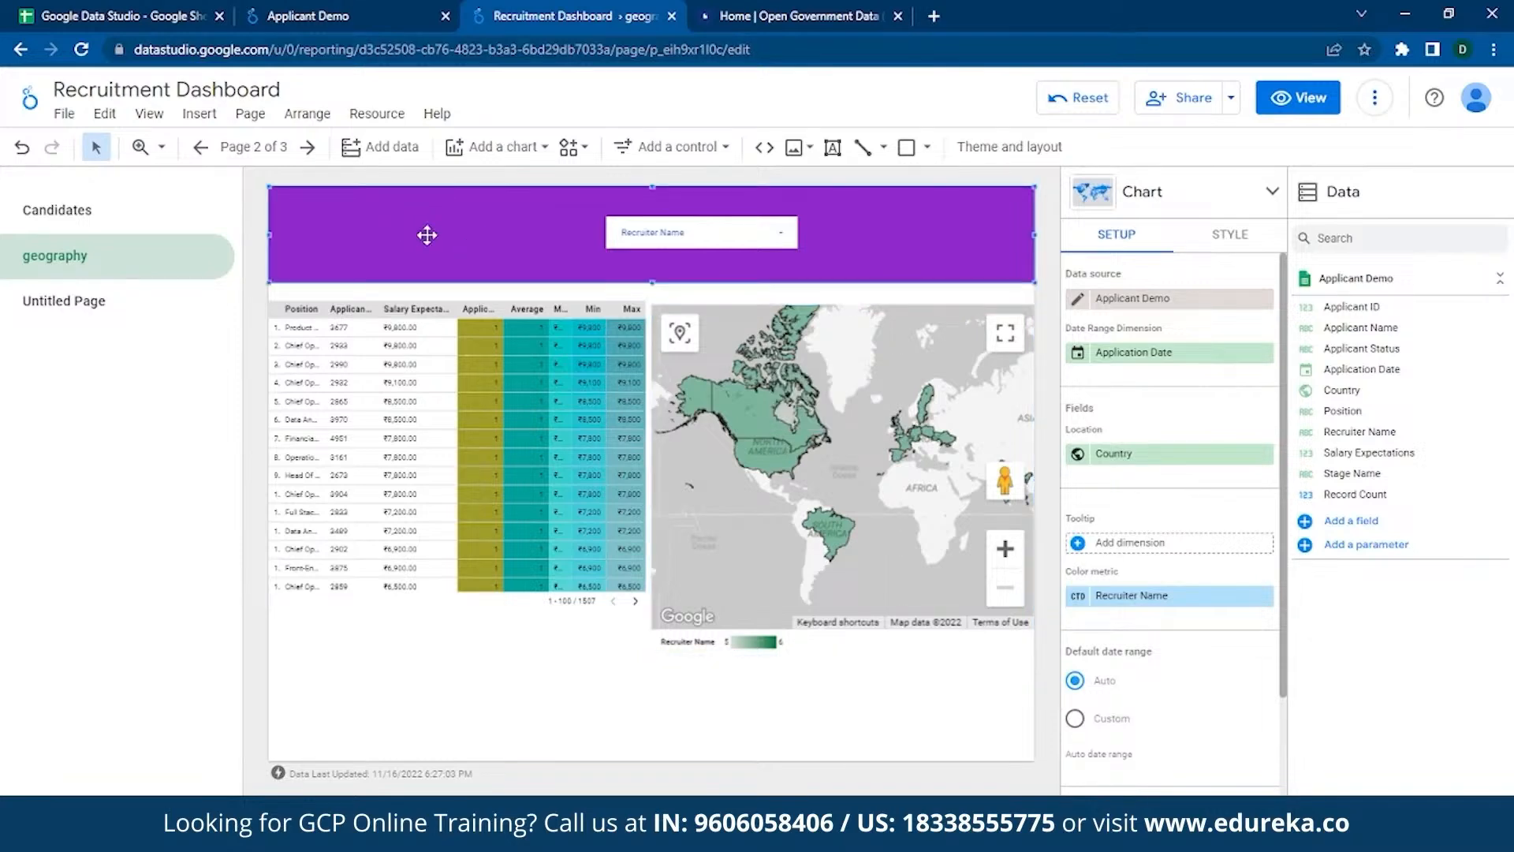
click(725, 149)
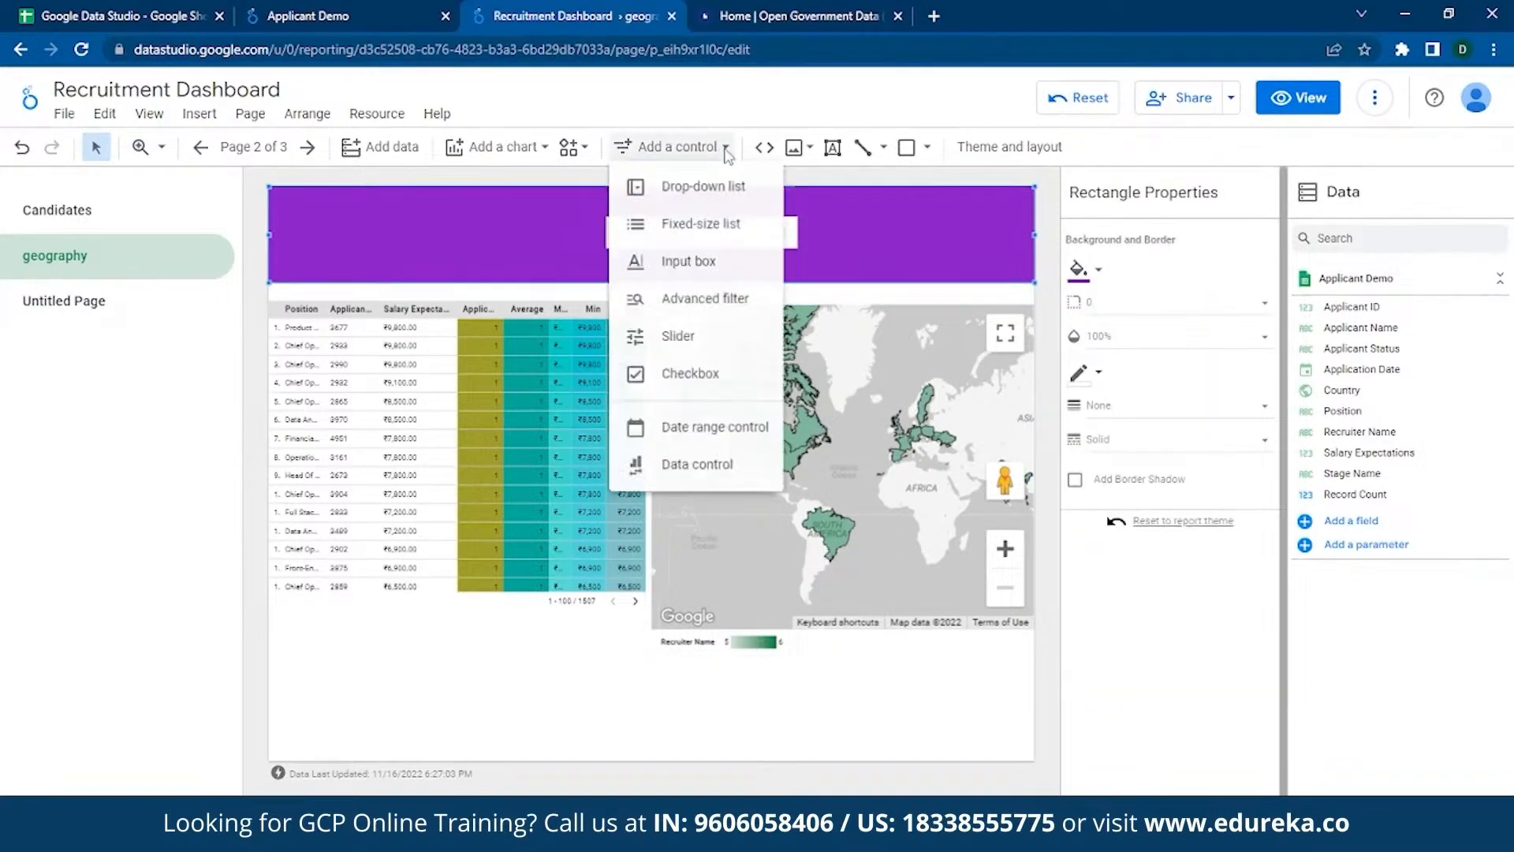
click(704, 187)
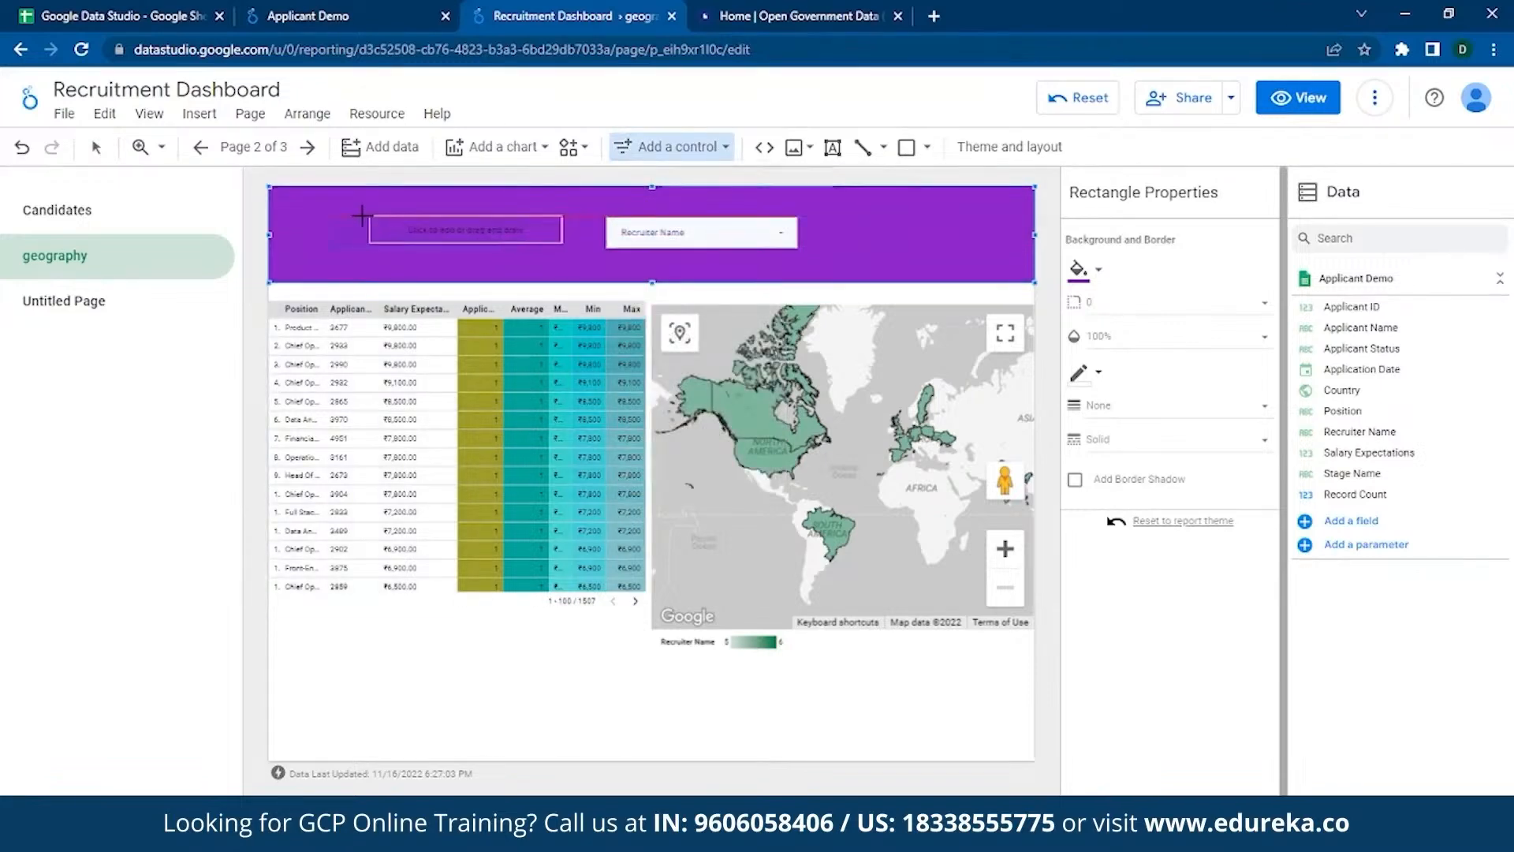
drag(450, 236, 551, 247)
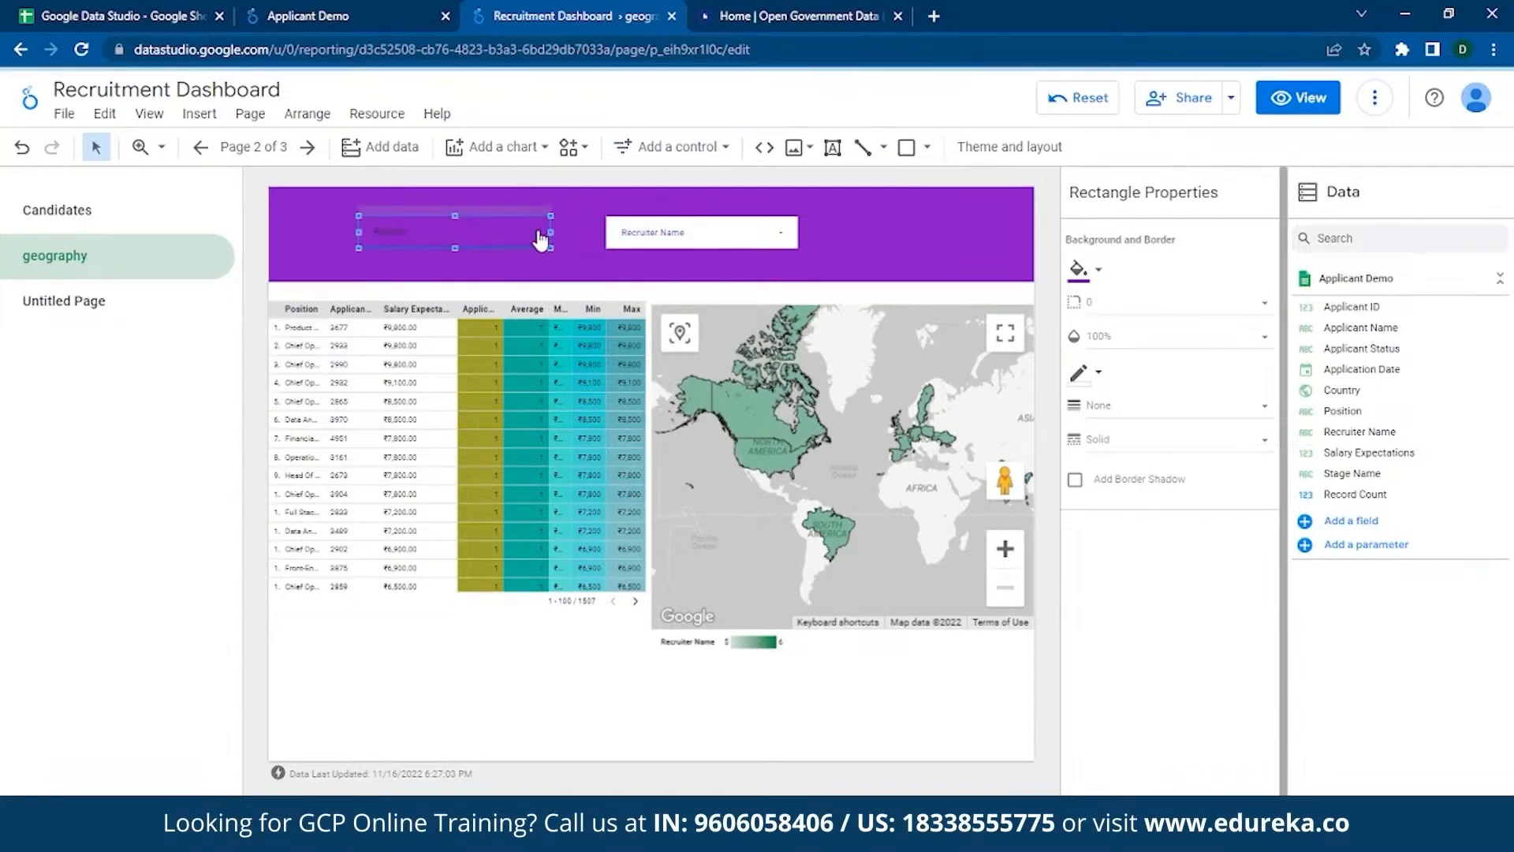
- Change the new drop-down control's field from Position to Country
click(536, 237)
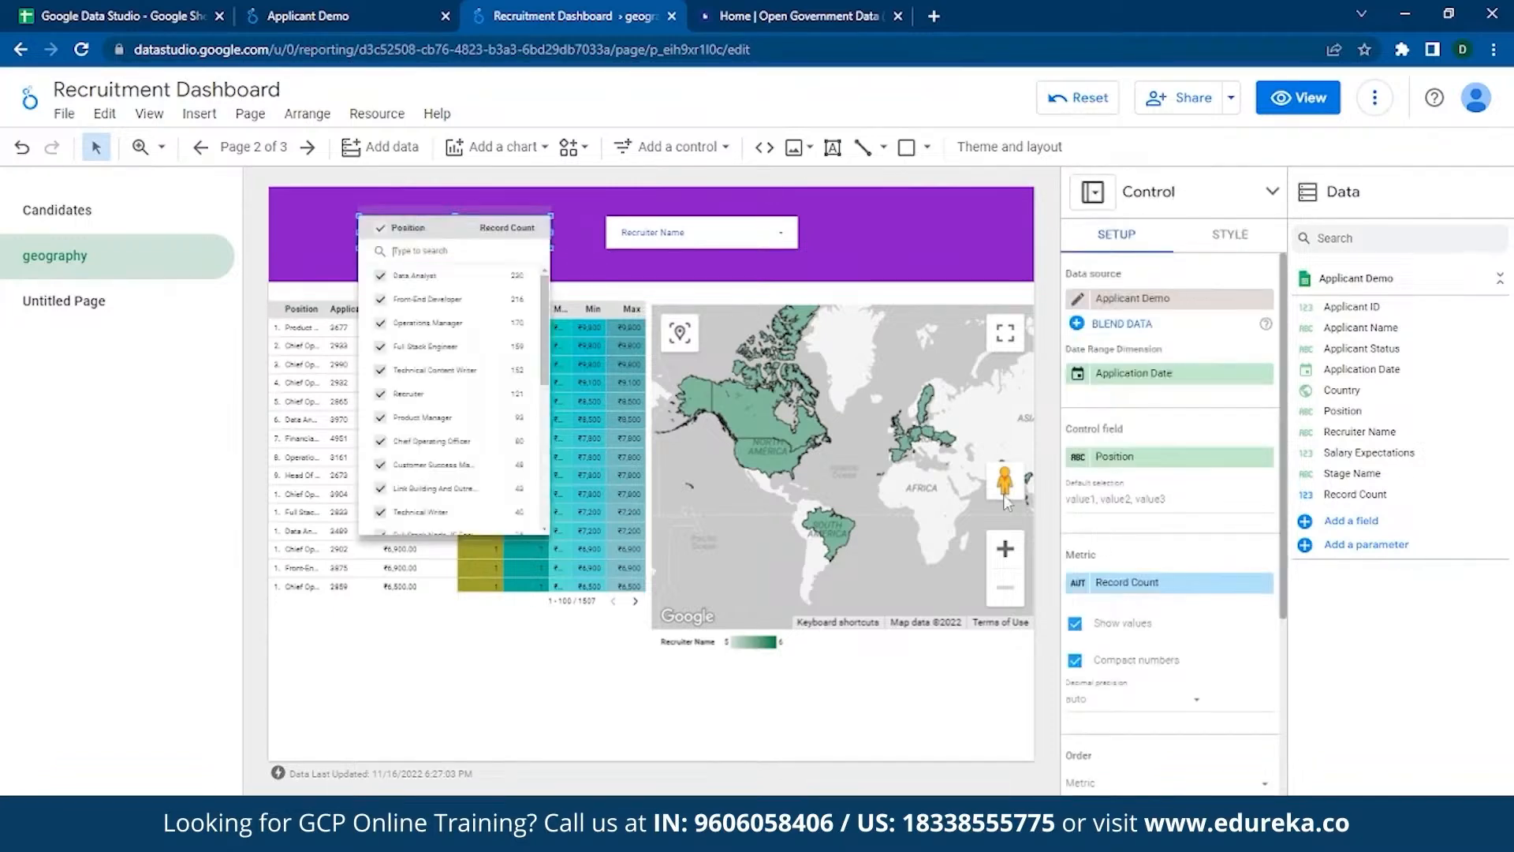
click(1152, 463)
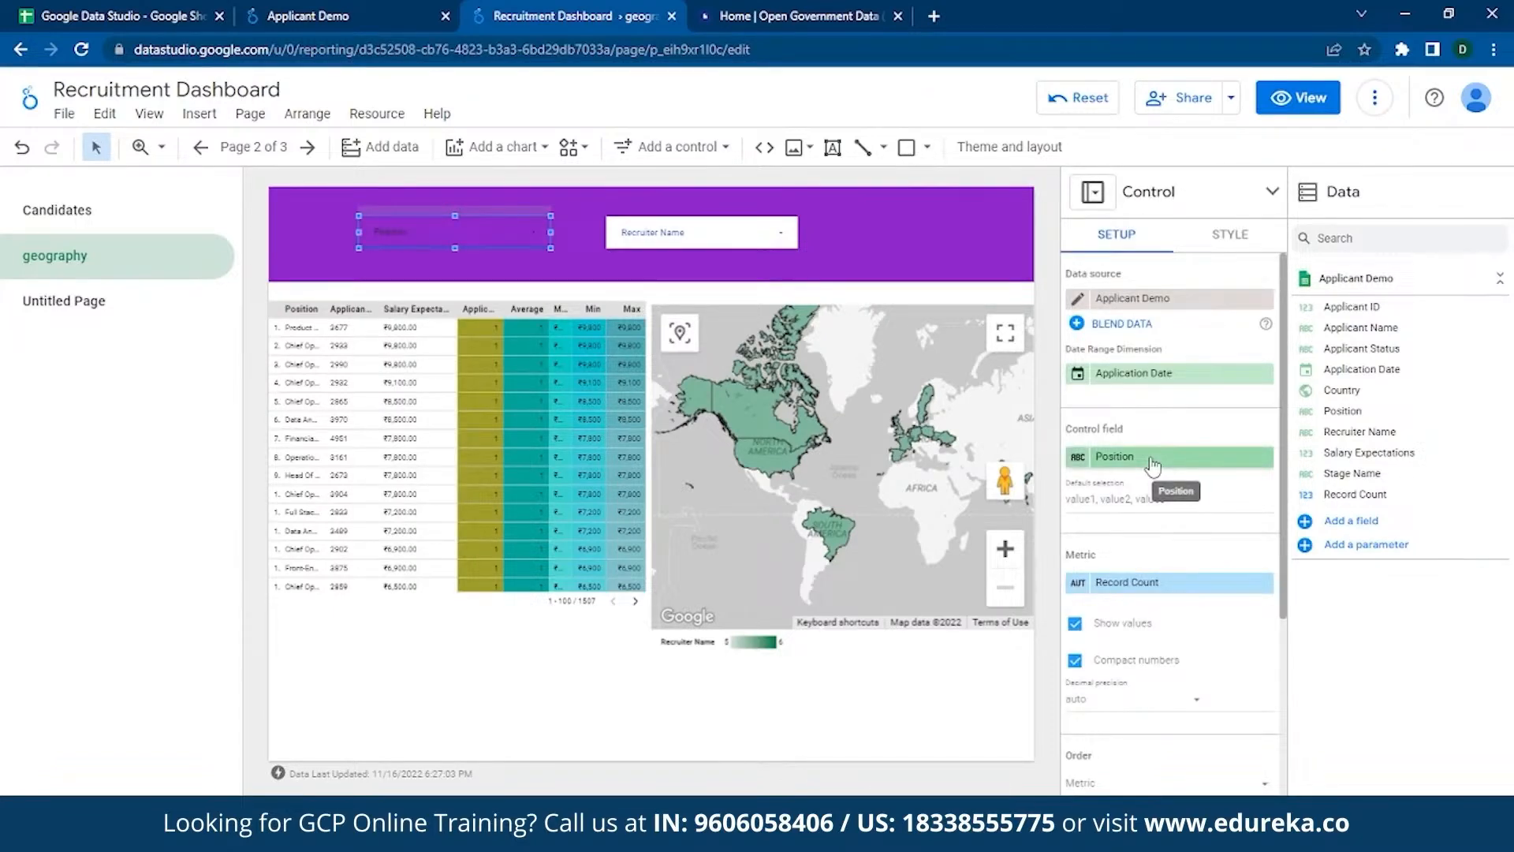
click(1139, 635)
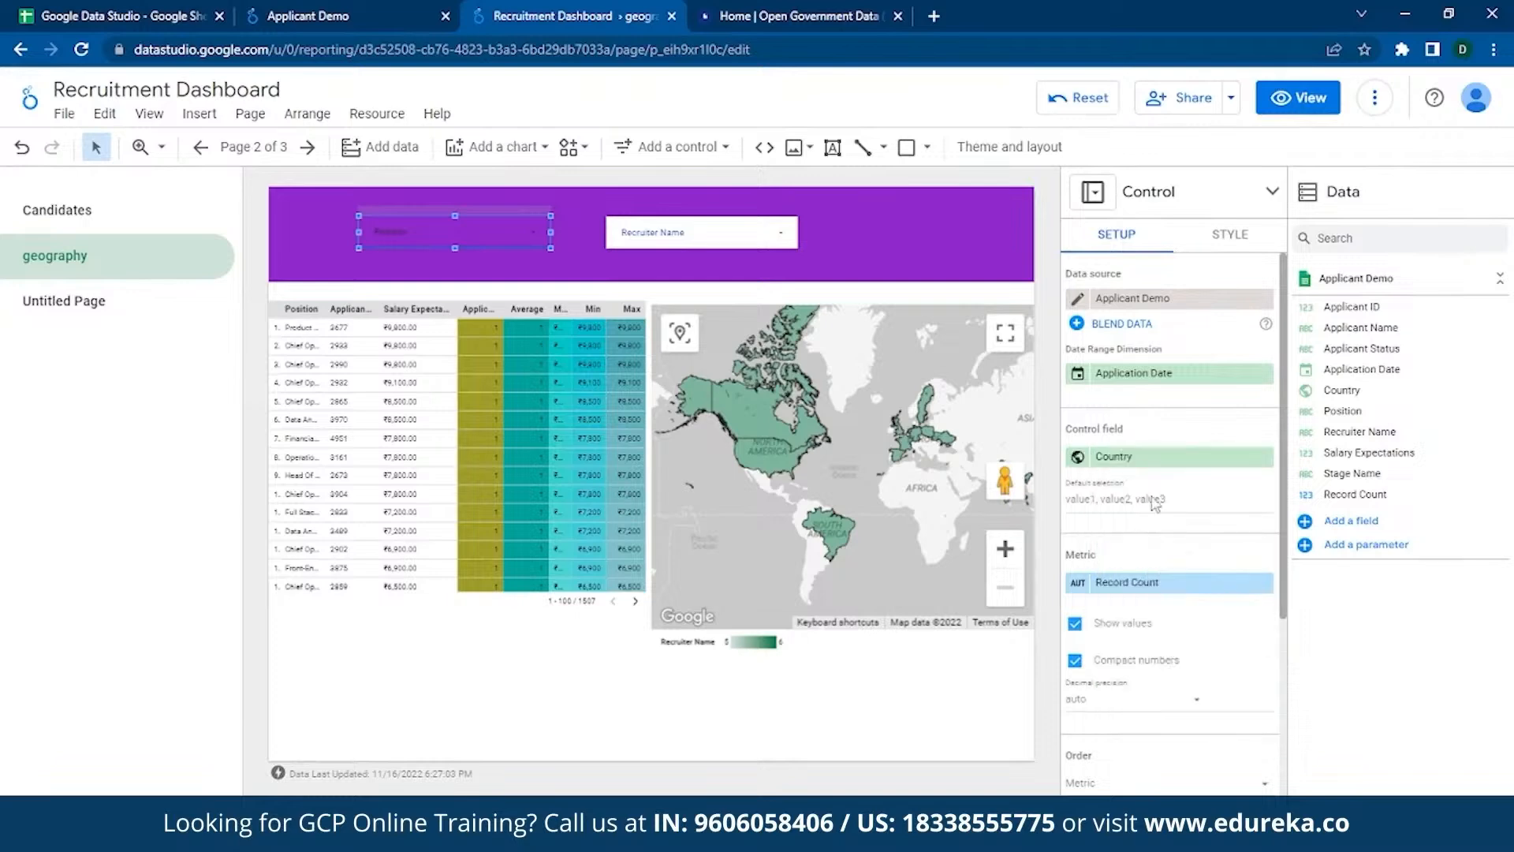
- Set the Country control's metric to Applicant Name with Count aggregation
click(1143, 583)
scroll(1155, 726, down, 2)
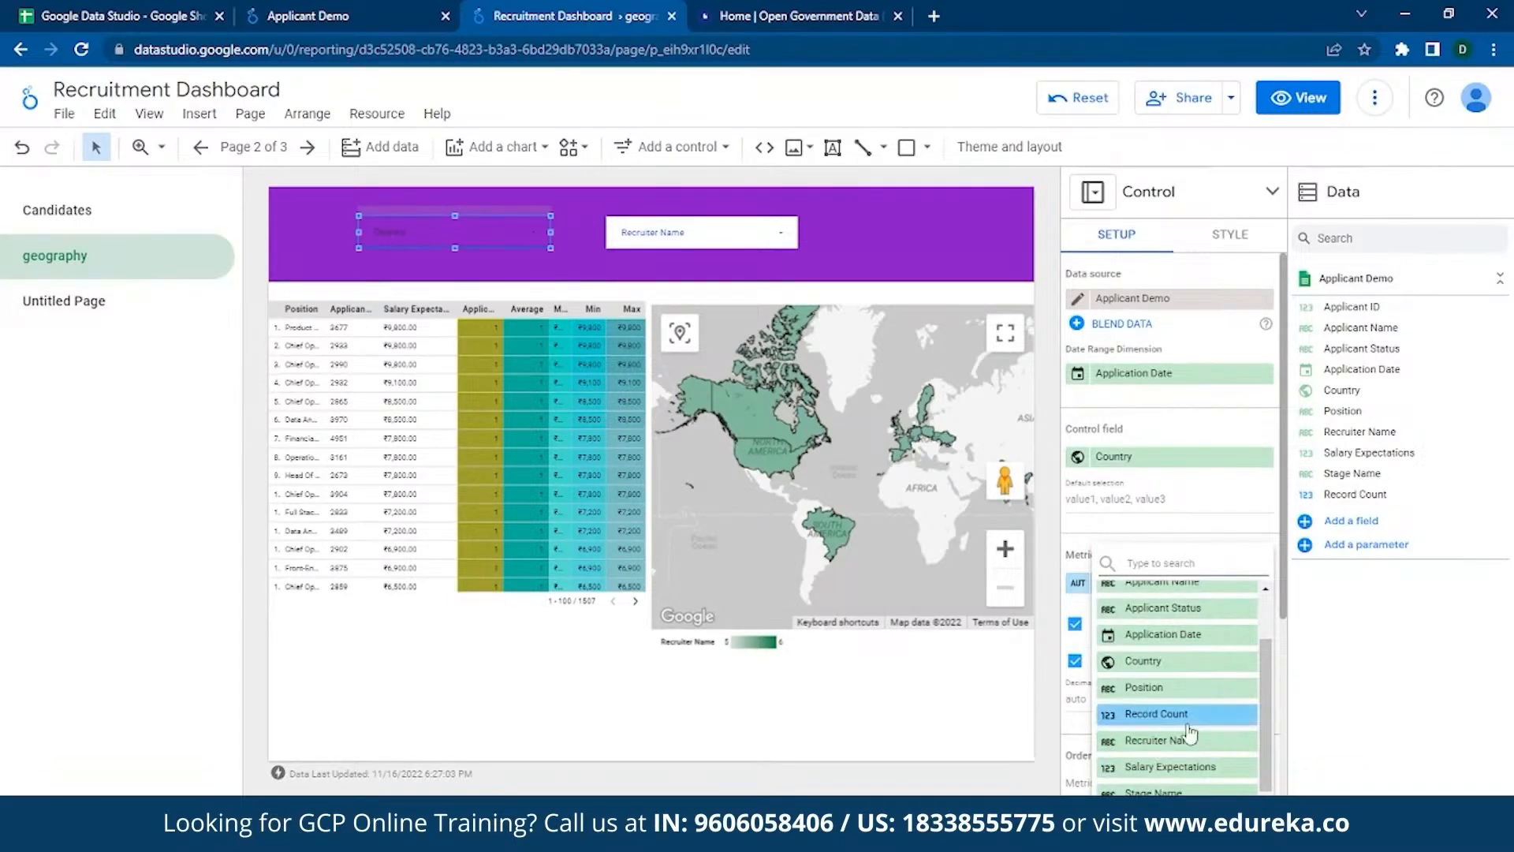
scroll(1176, 647, up, 2)
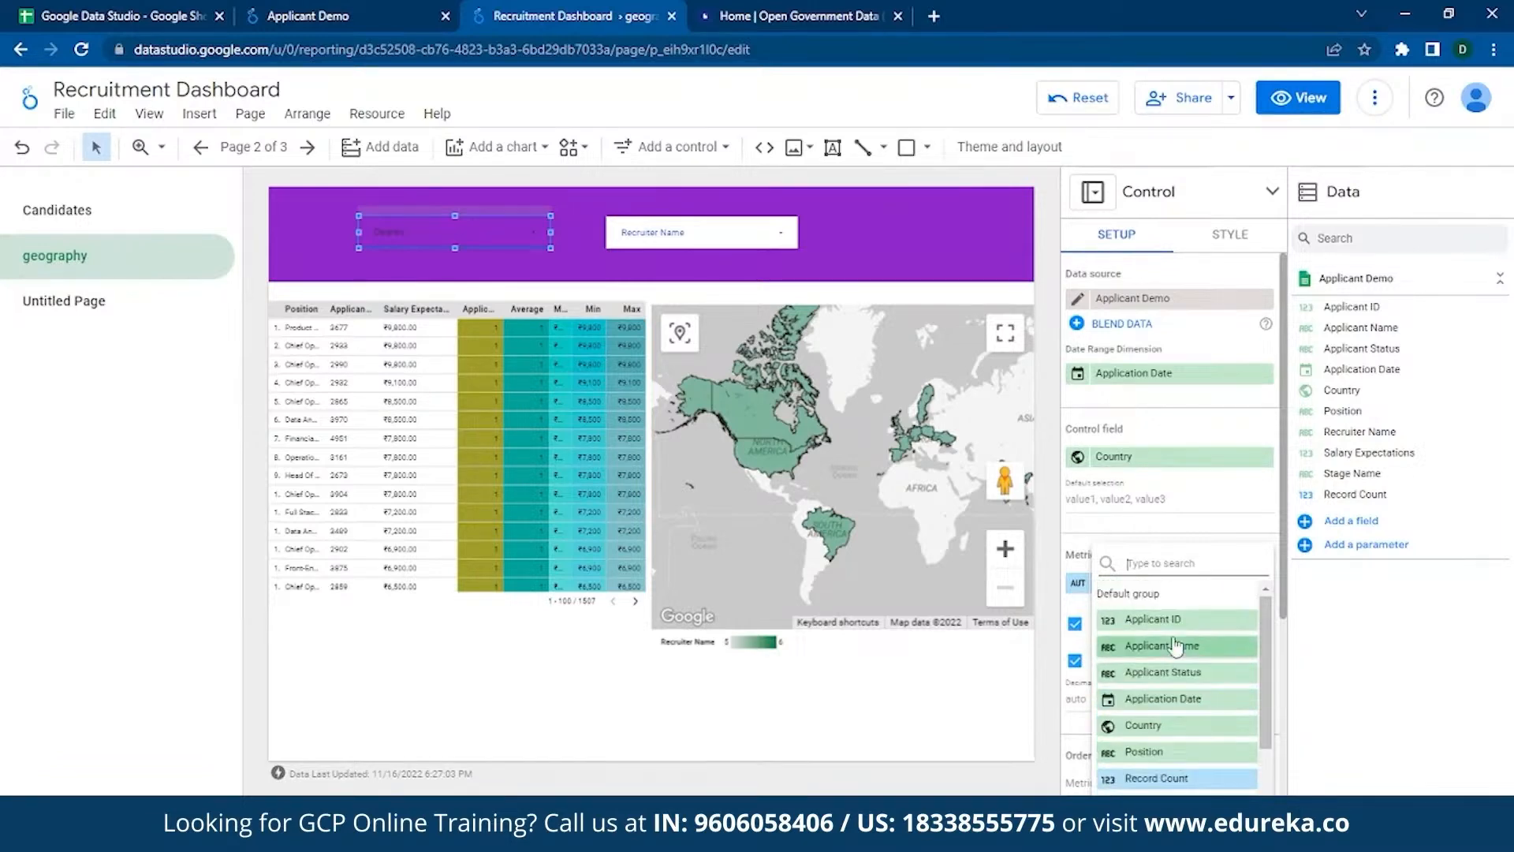
click(1175, 645)
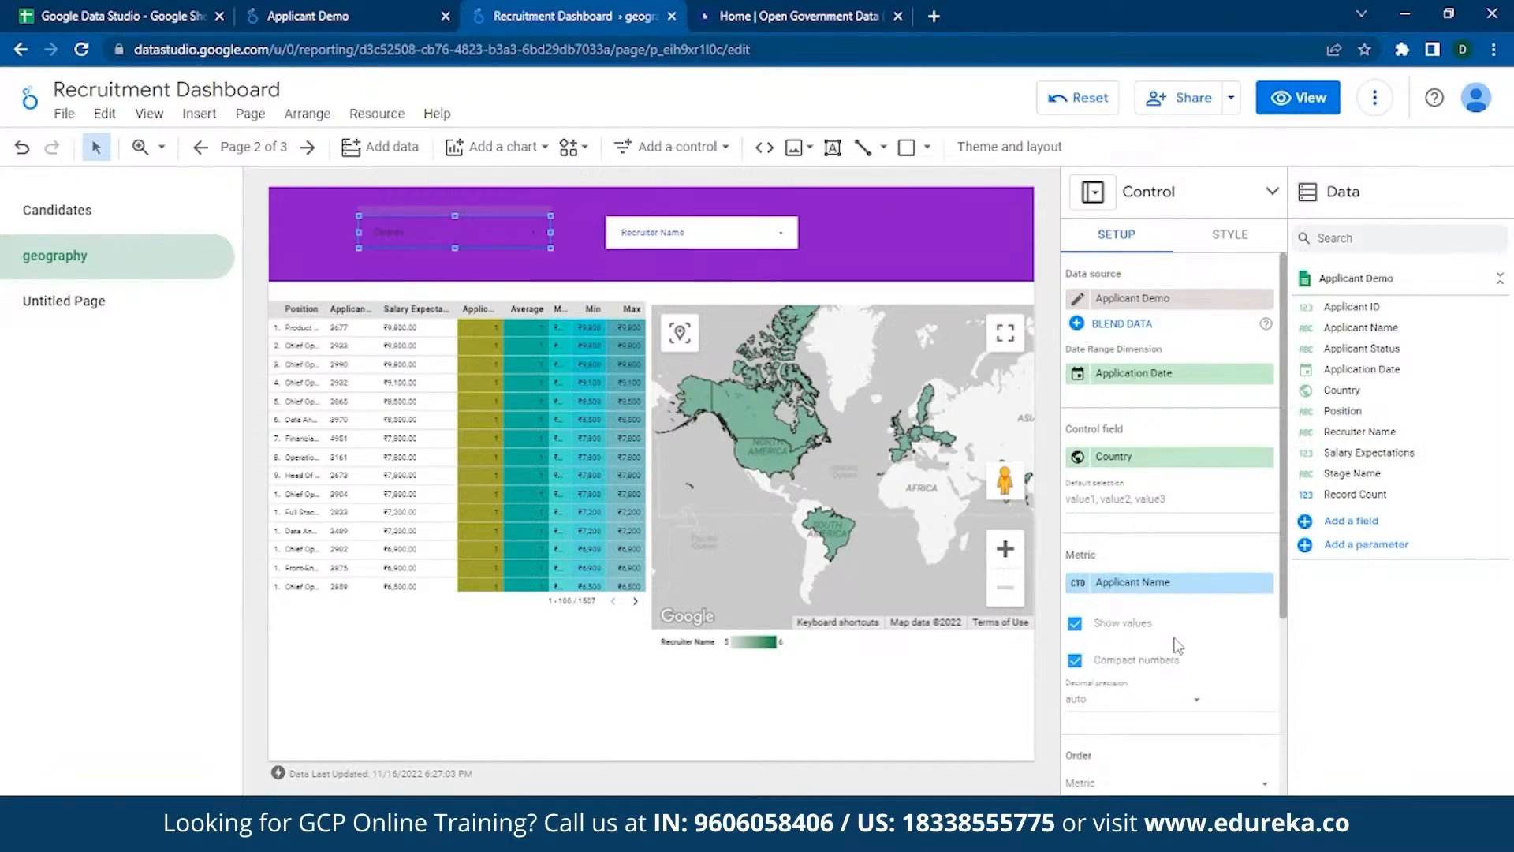
click(1076, 588)
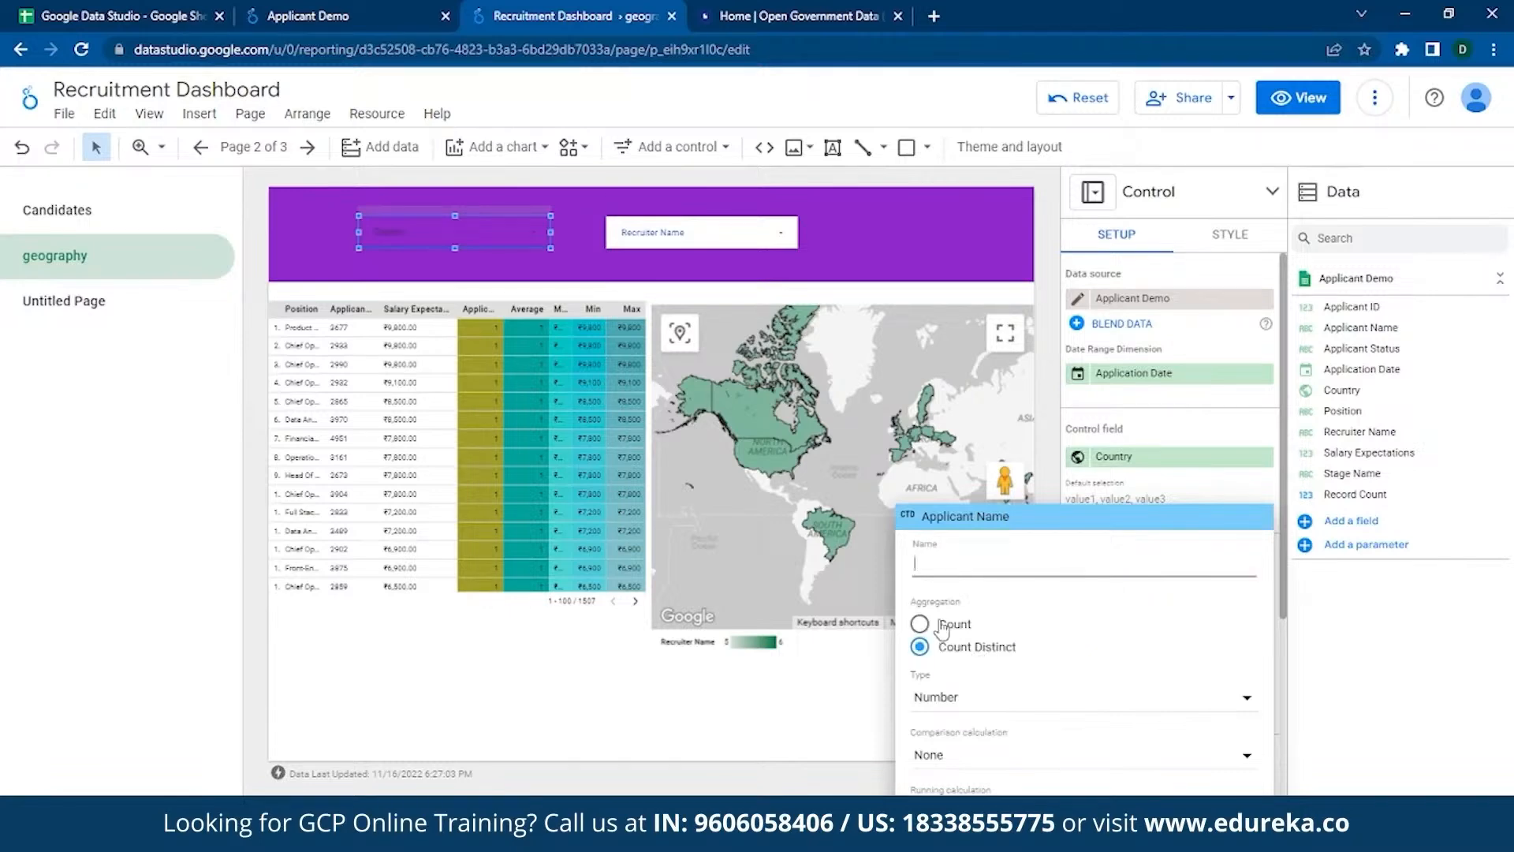
click(977, 631)
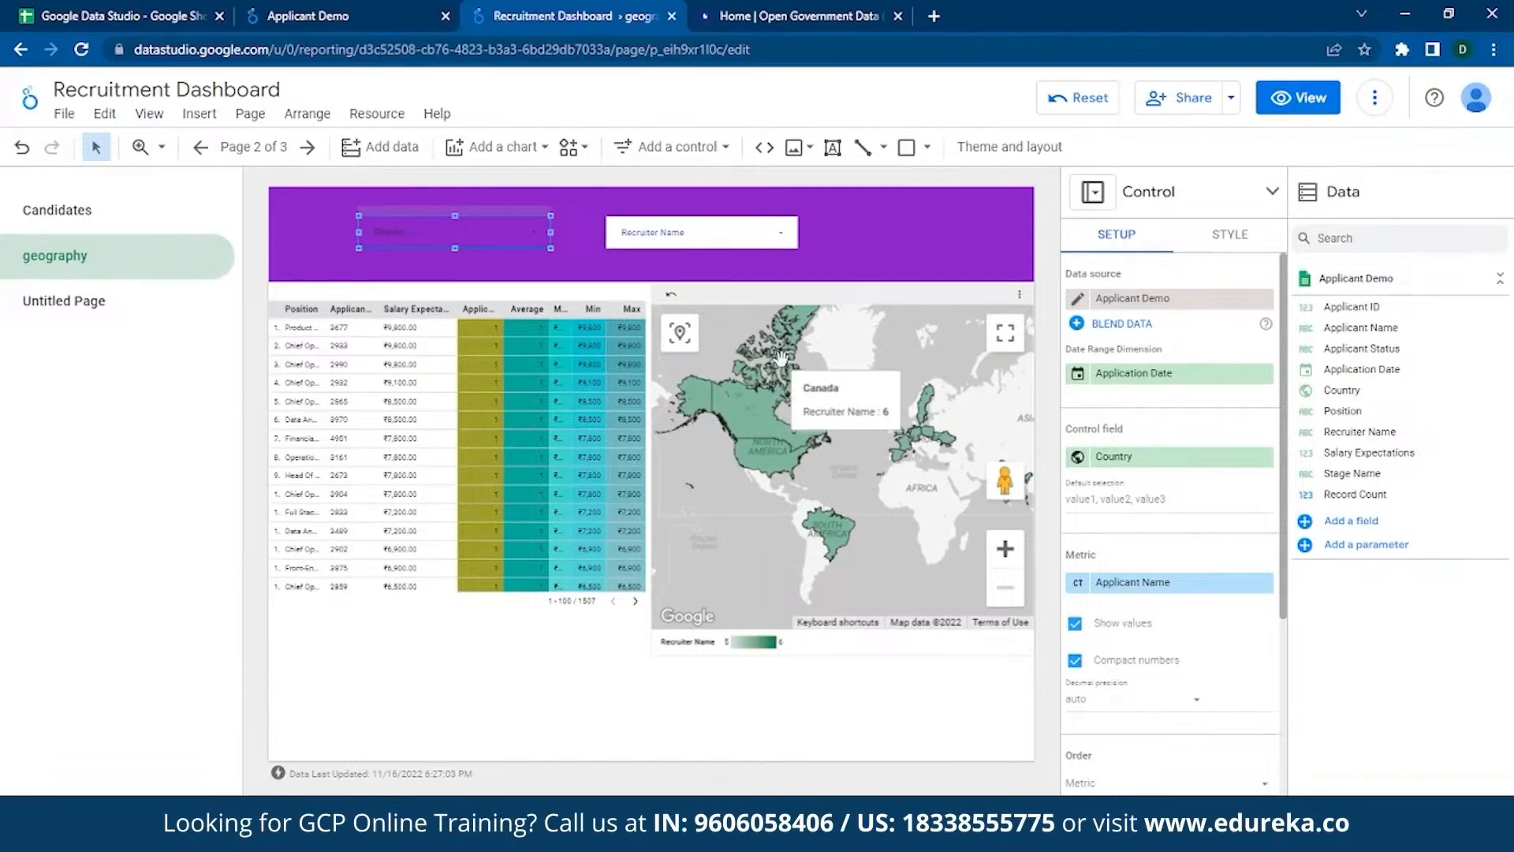
- Move the filled map down the page and add a scorecard in the freed space between the banner and the map
click(493, 604)
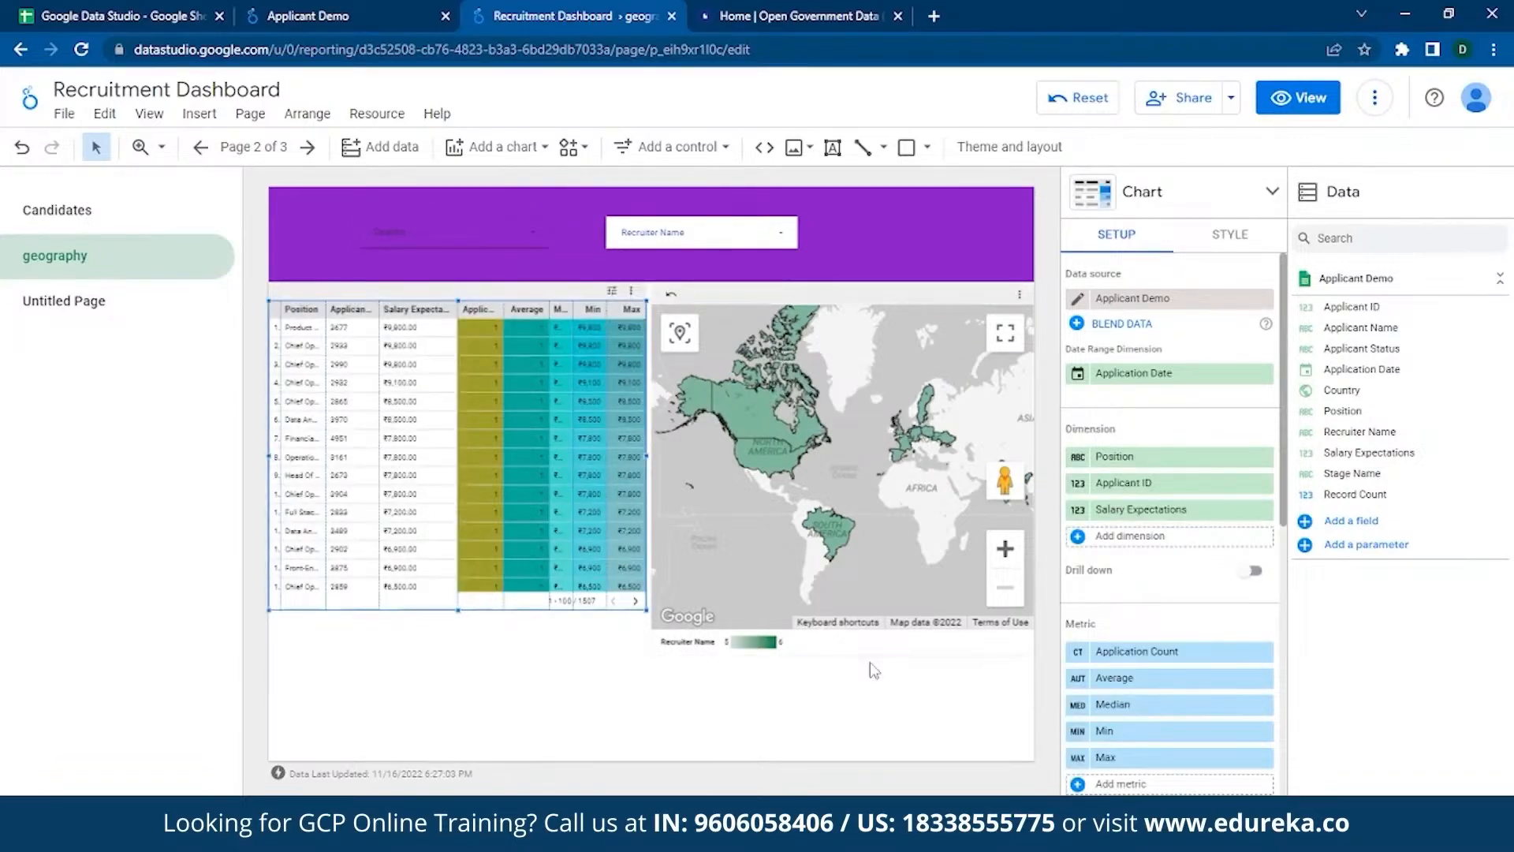
drag(865, 650, 852, 724)
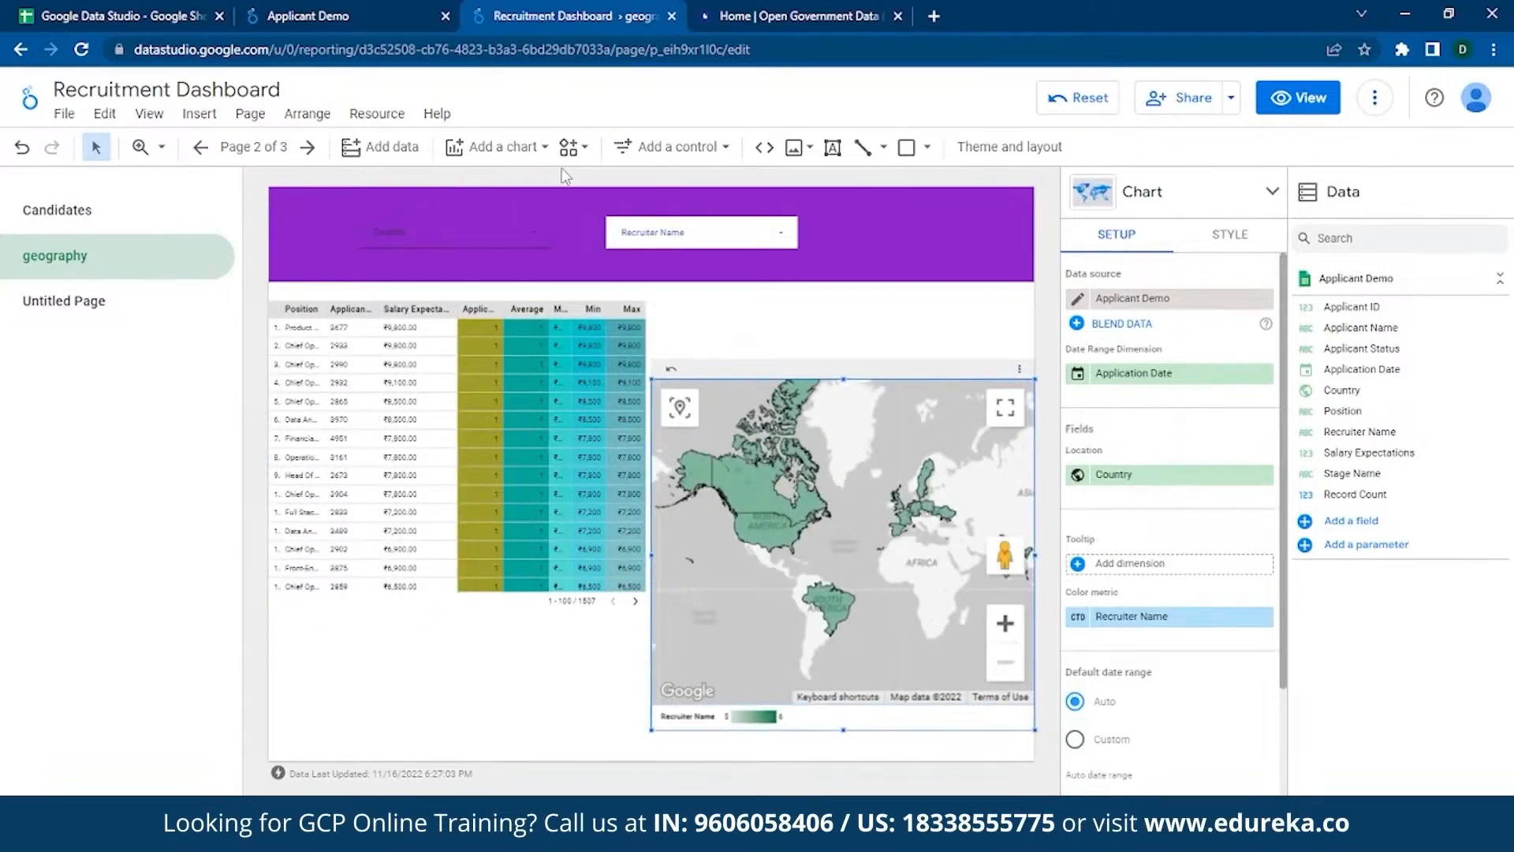
click(544, 150)
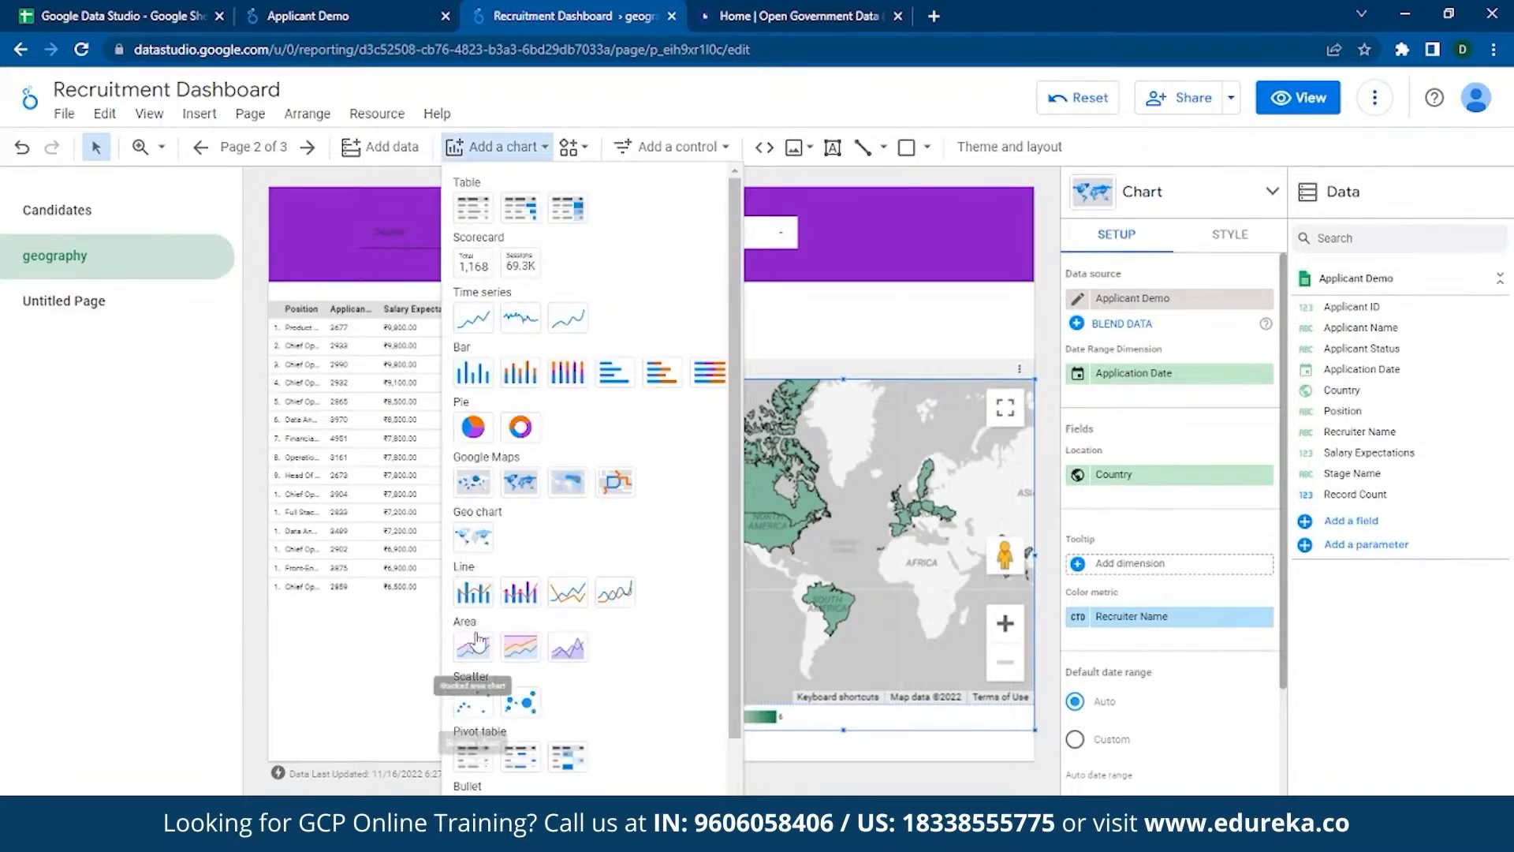
scroll(474, 682, down, 1)
click(669, 294)
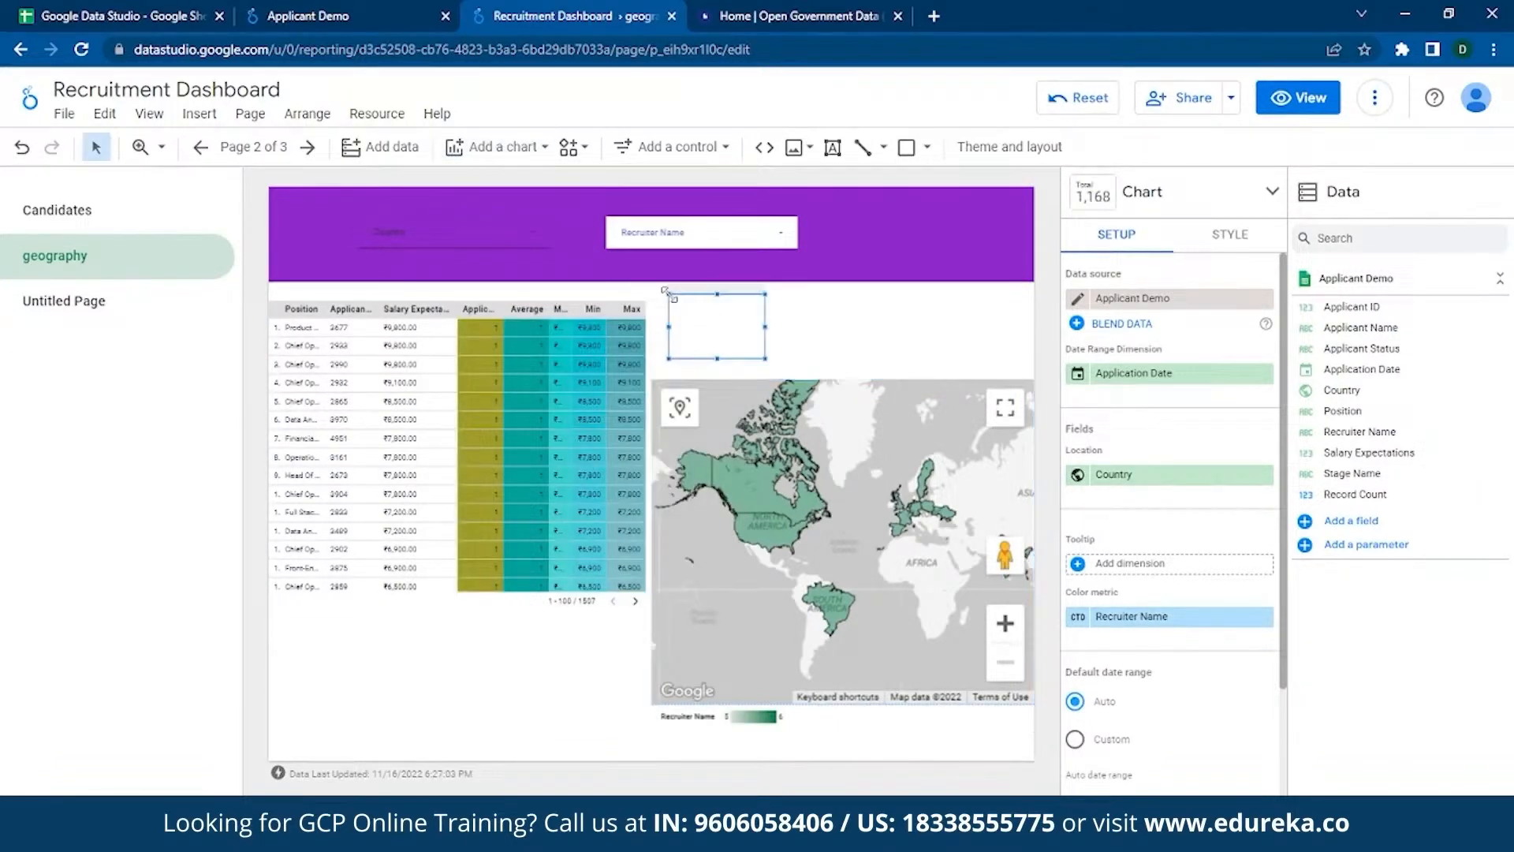
- Lower the salary heatmap beside the map, and convert the scorecard into a combo chart widened across the space above the map
drag(563, 578, 452, 641)
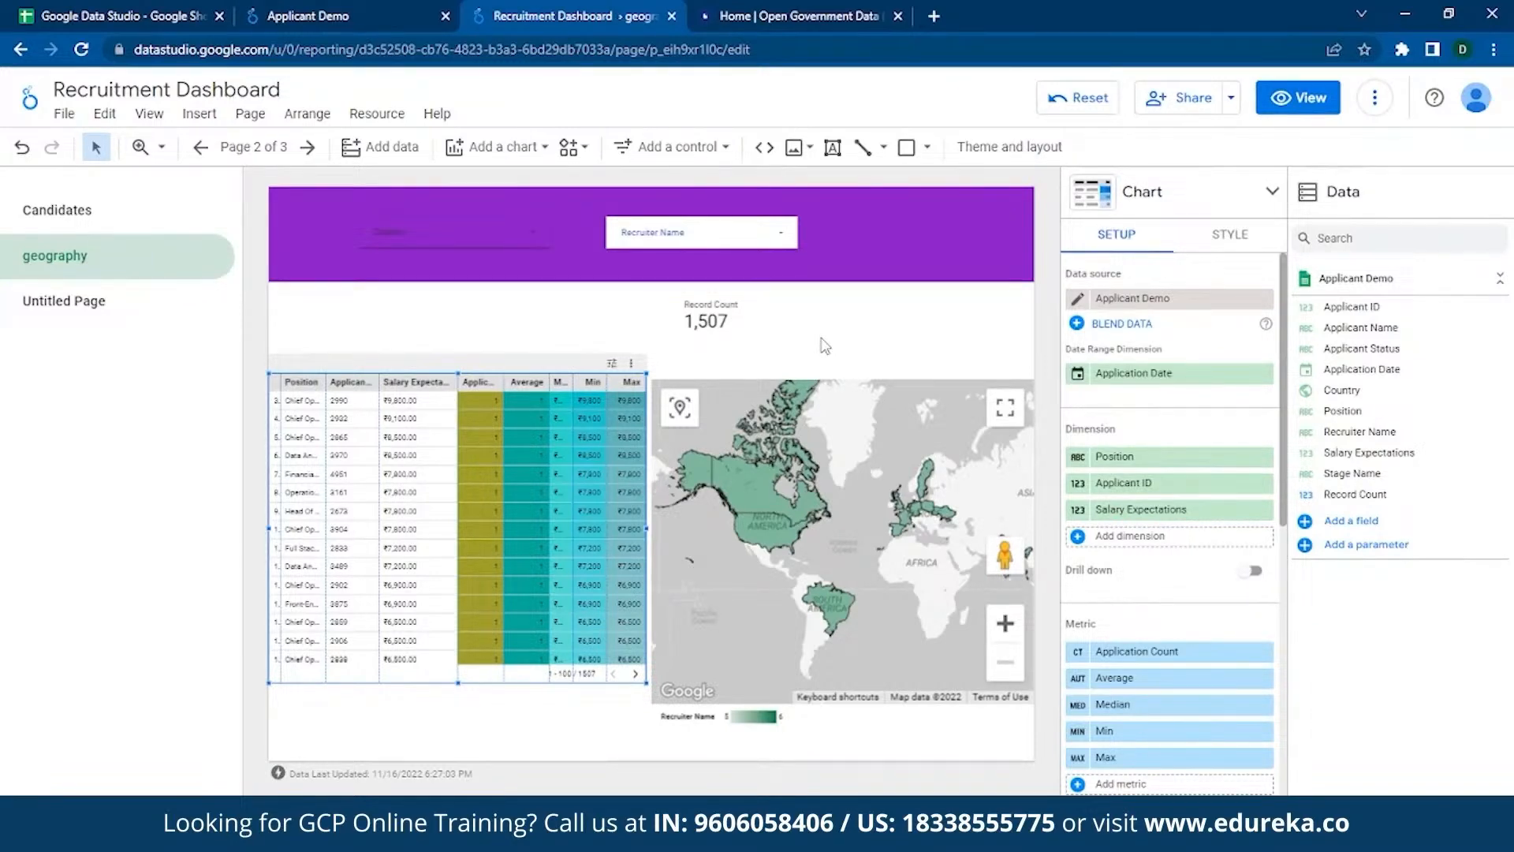
click(718, 328)
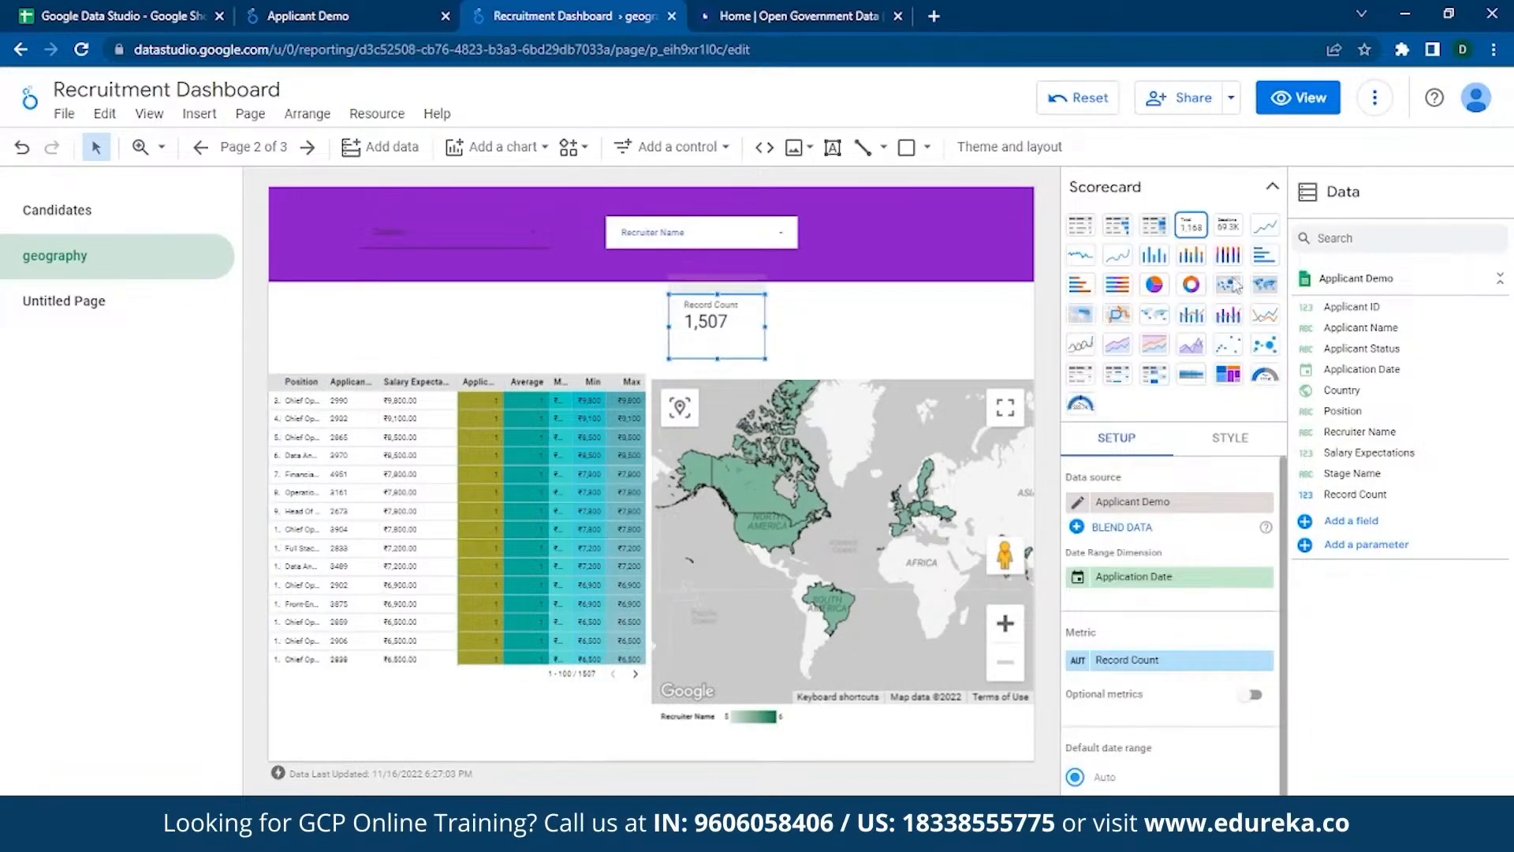
click(1198, 320)
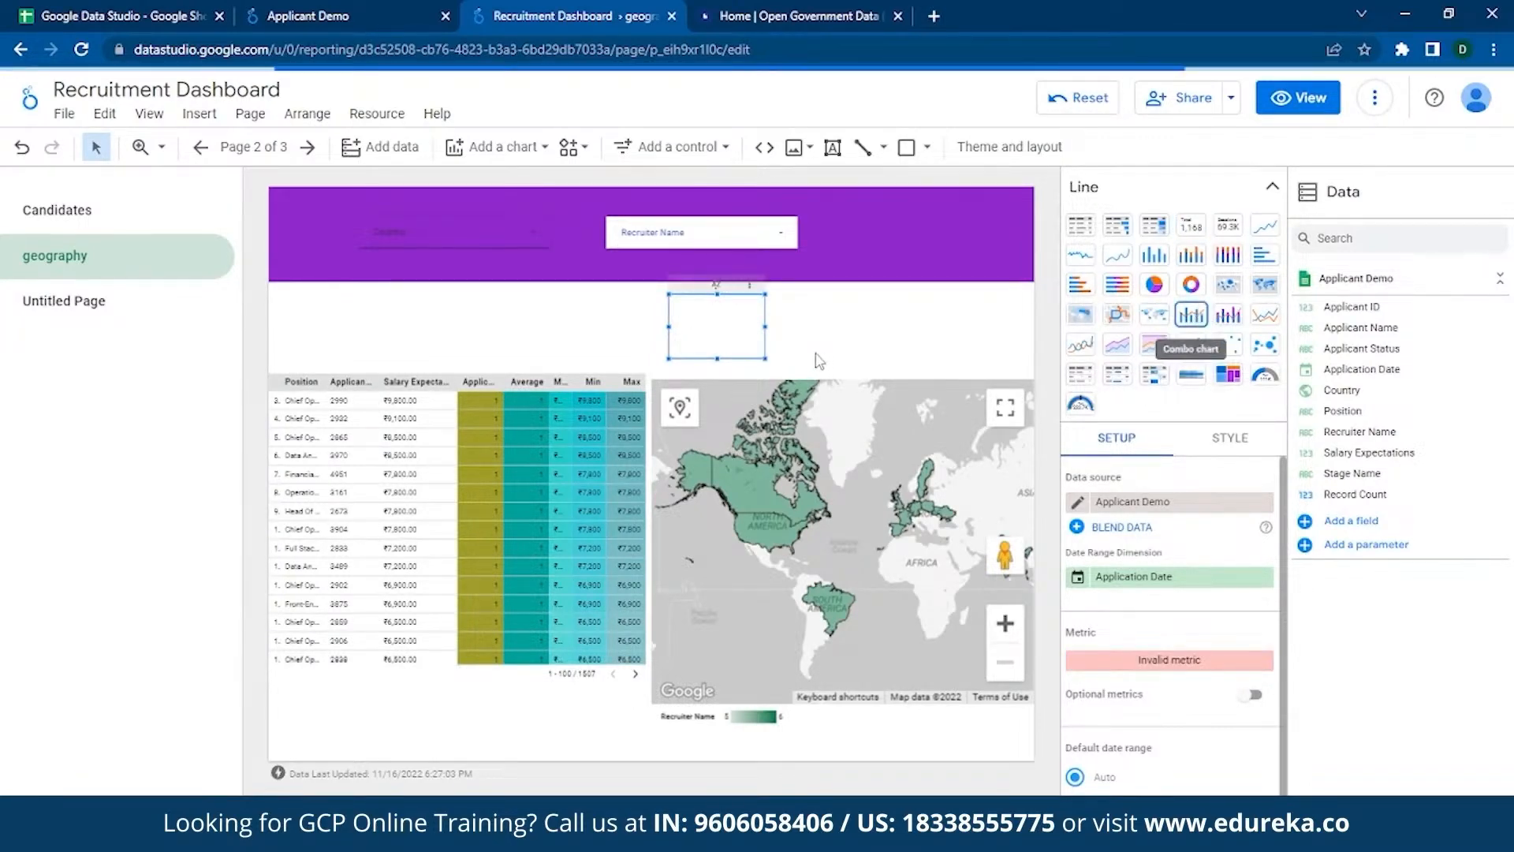
drag(765, 359, 1014, 374)
- Shift the salary heatmap further down and stretch the combo chart leftward to span the page beneath the banner
drag(548, 380, 555, 432)
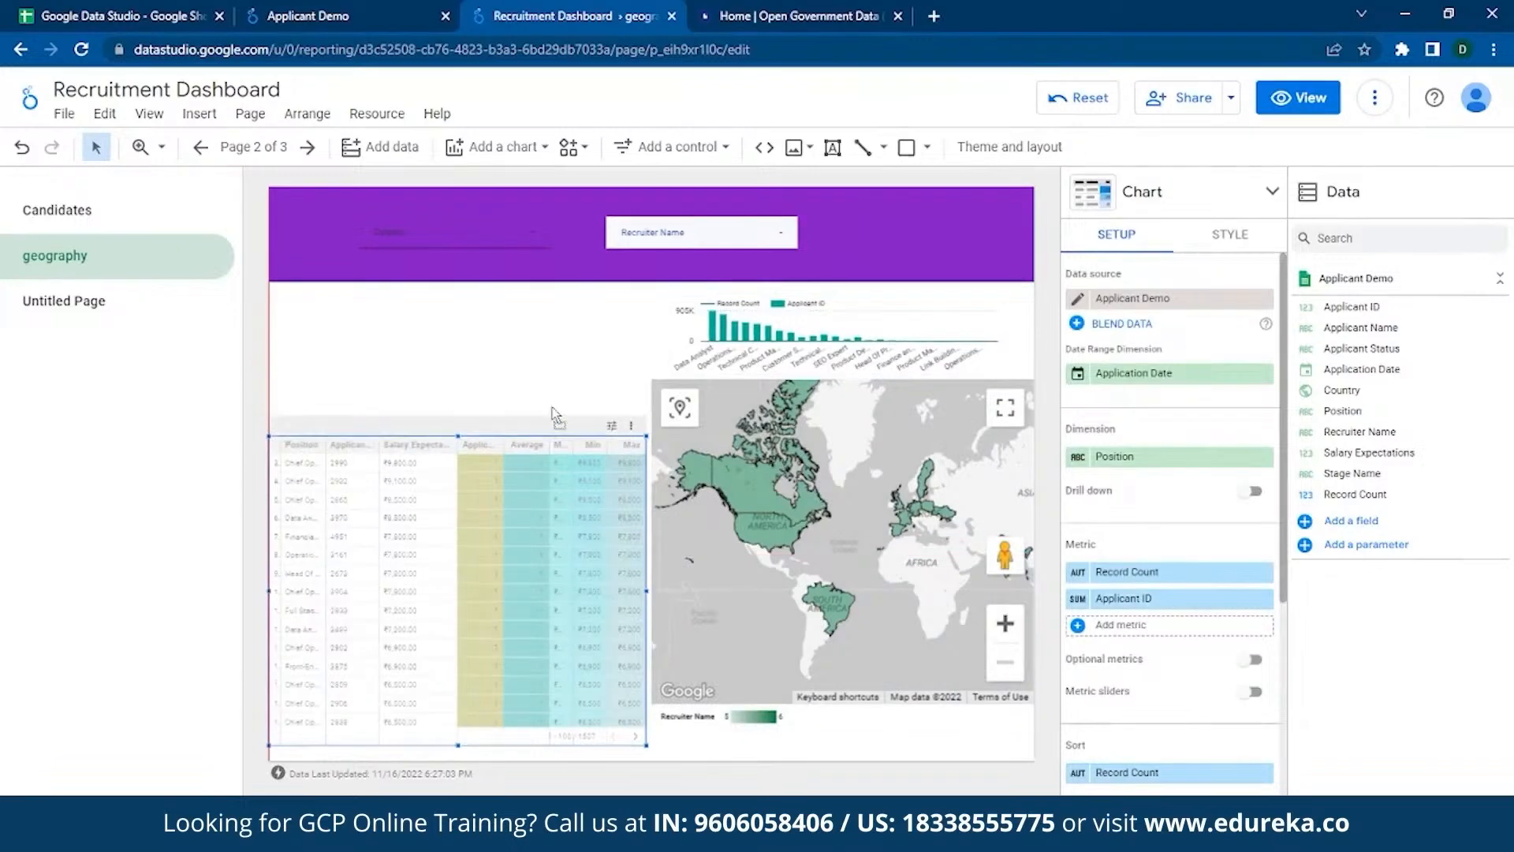
click(654, 365)
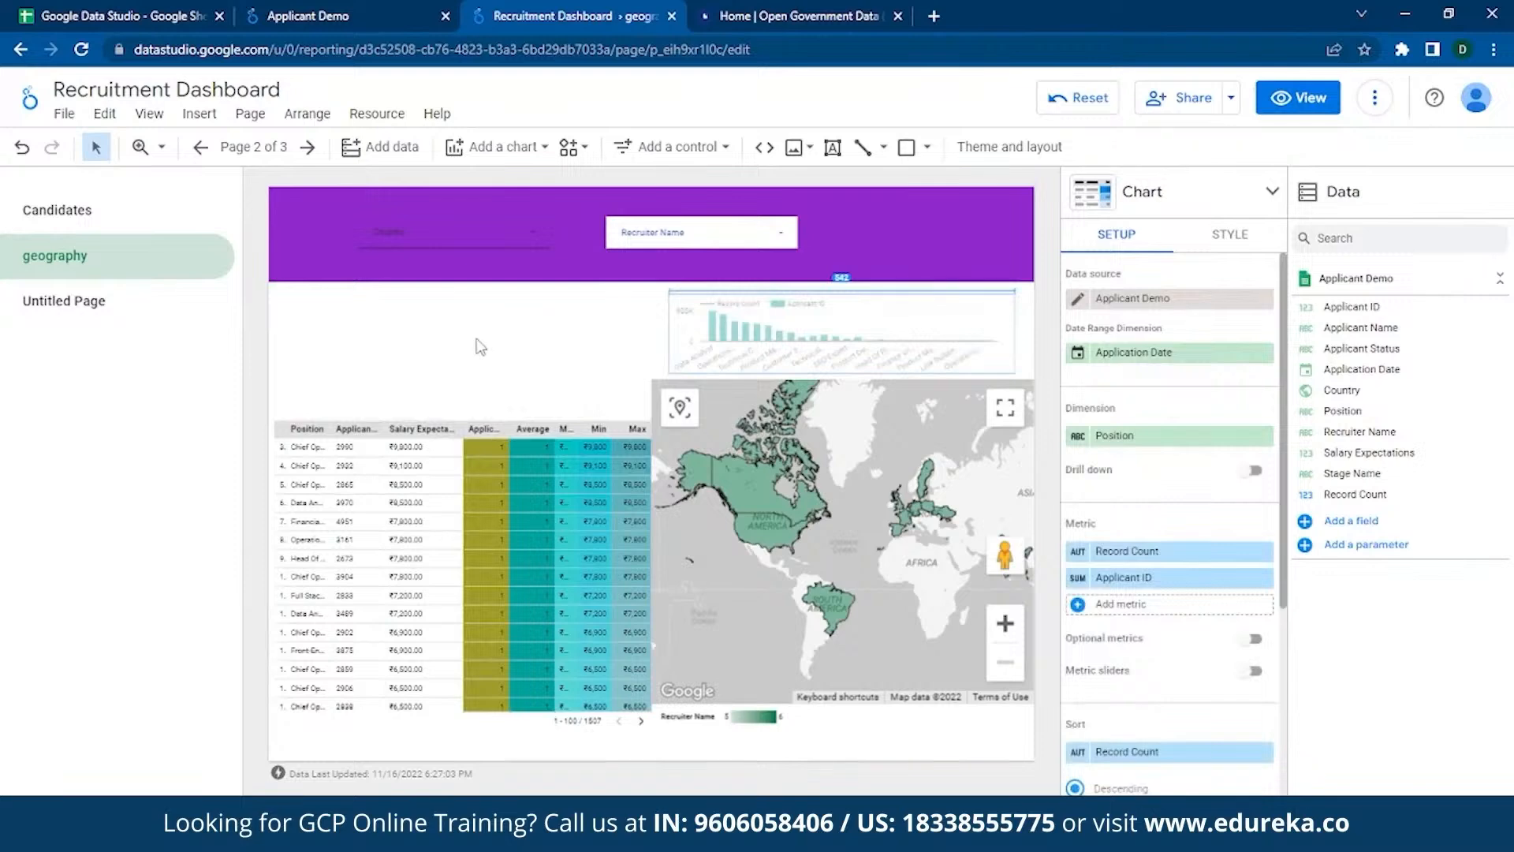
drag(476, 340, 310, 342)
click(843, 432)
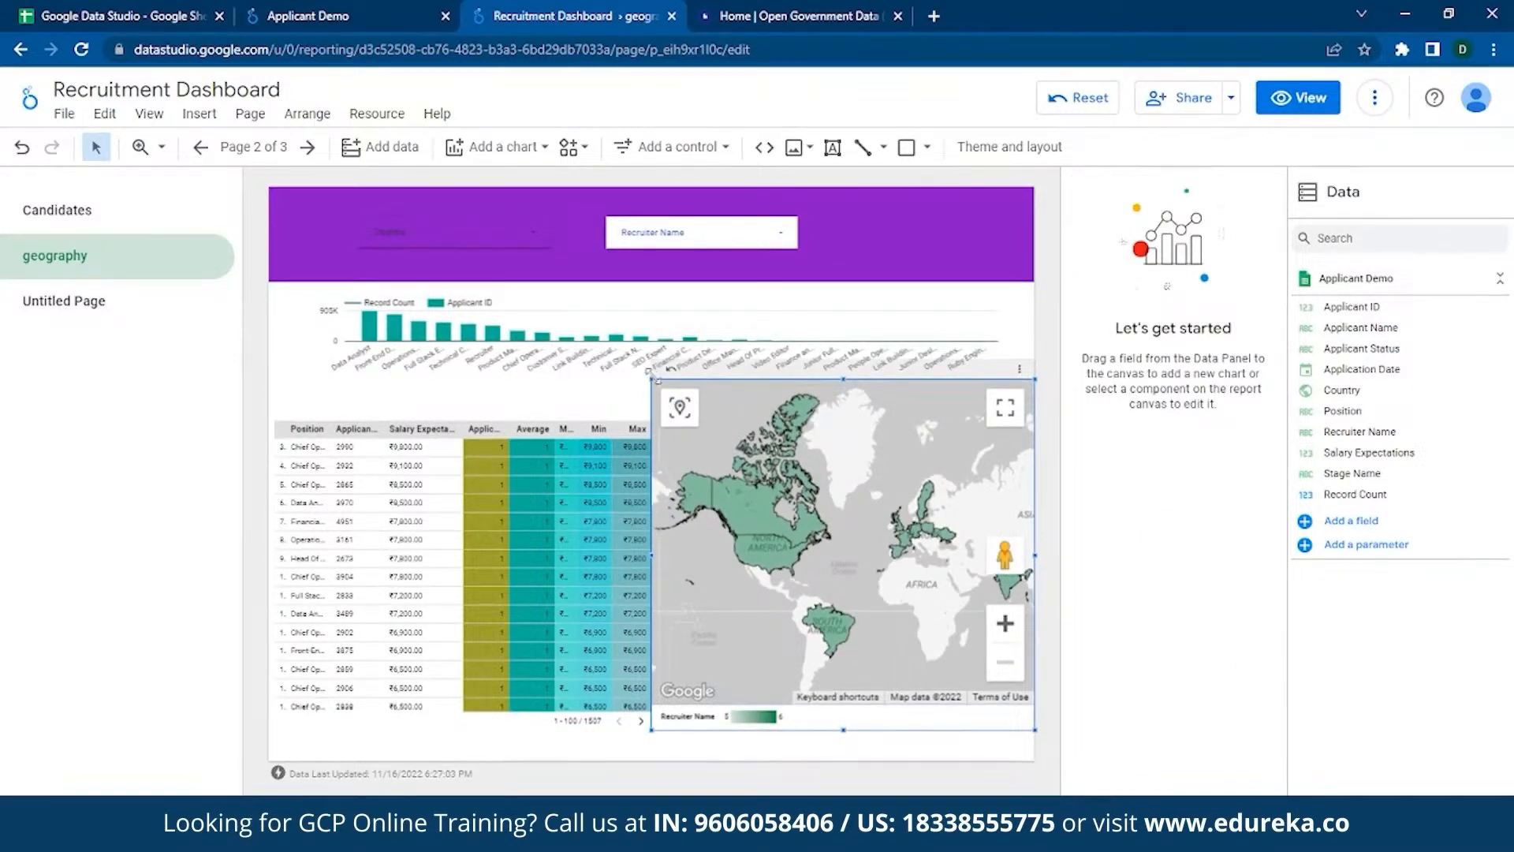
drag(656, 360, 614, 353)
- Nudge the filled map down and the salary heatmap up to line them up below the combo chart
click(711, 427)
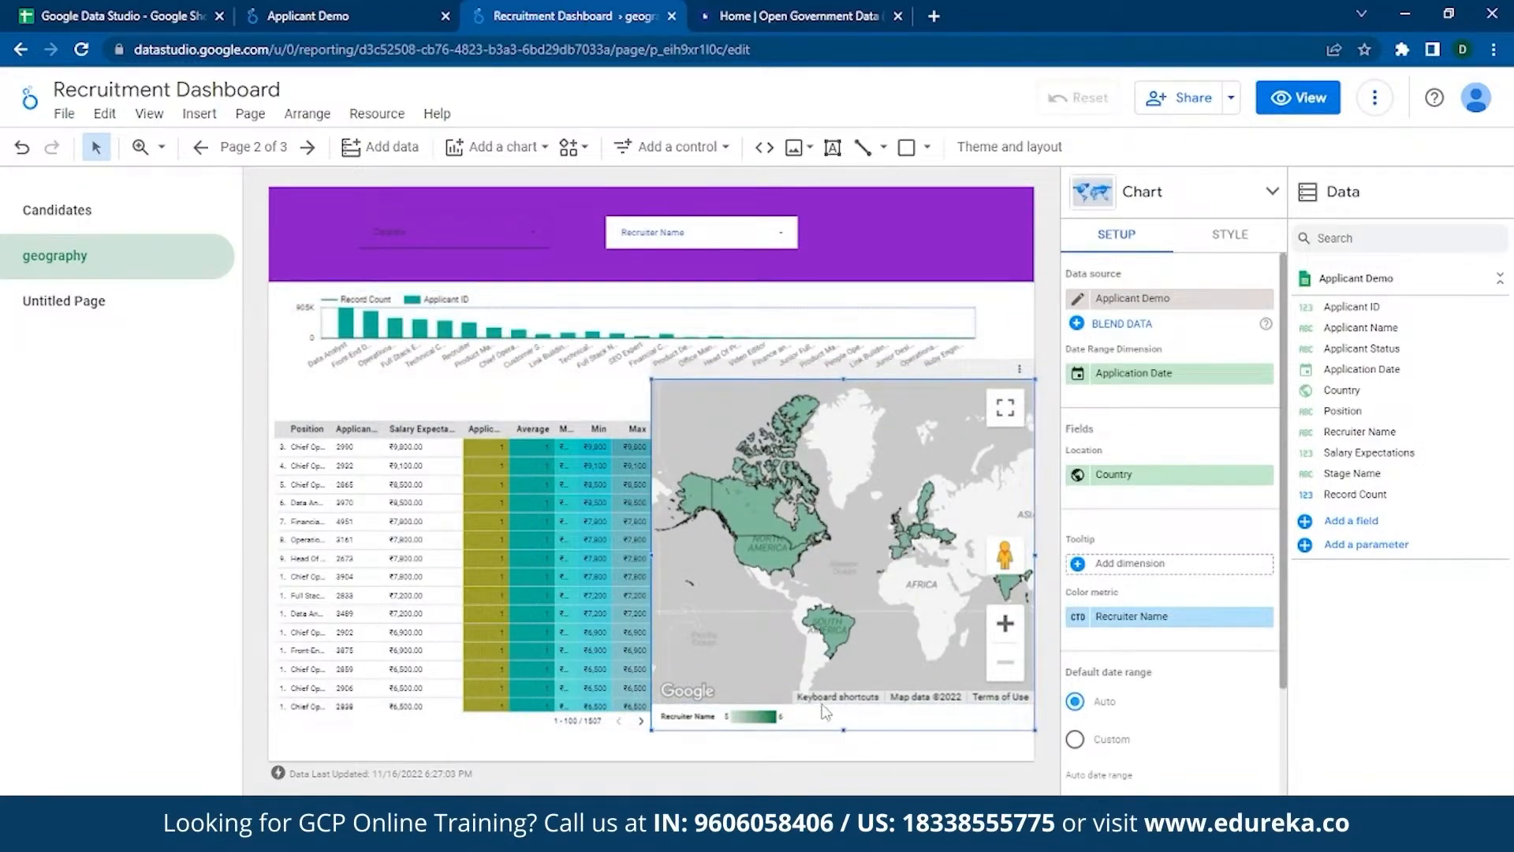
drag(872, 729, 875, 747)
drag(593, 416, 590, 401)
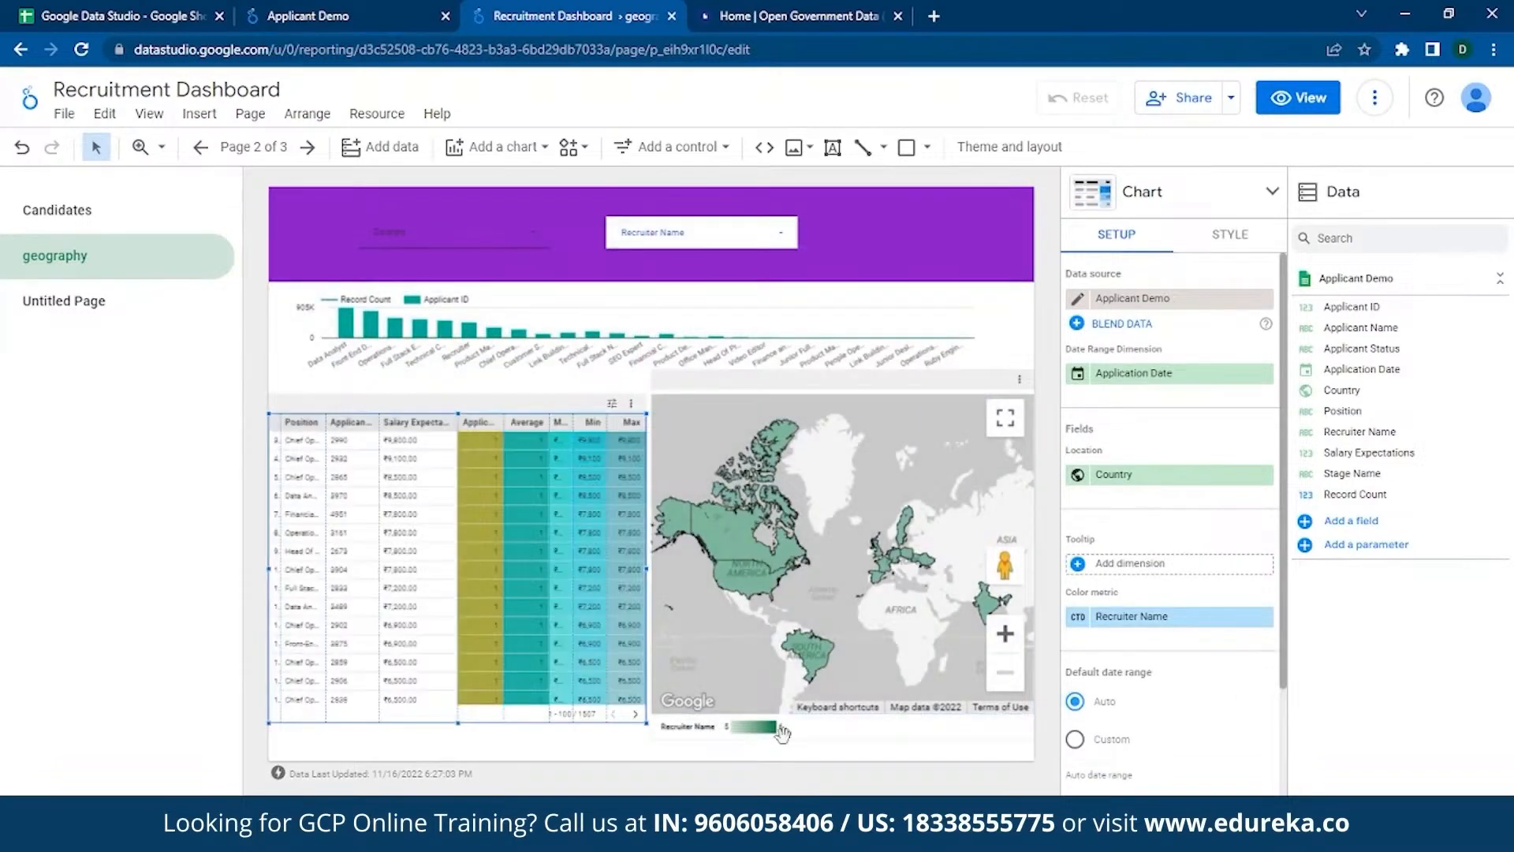
click(258, 360)
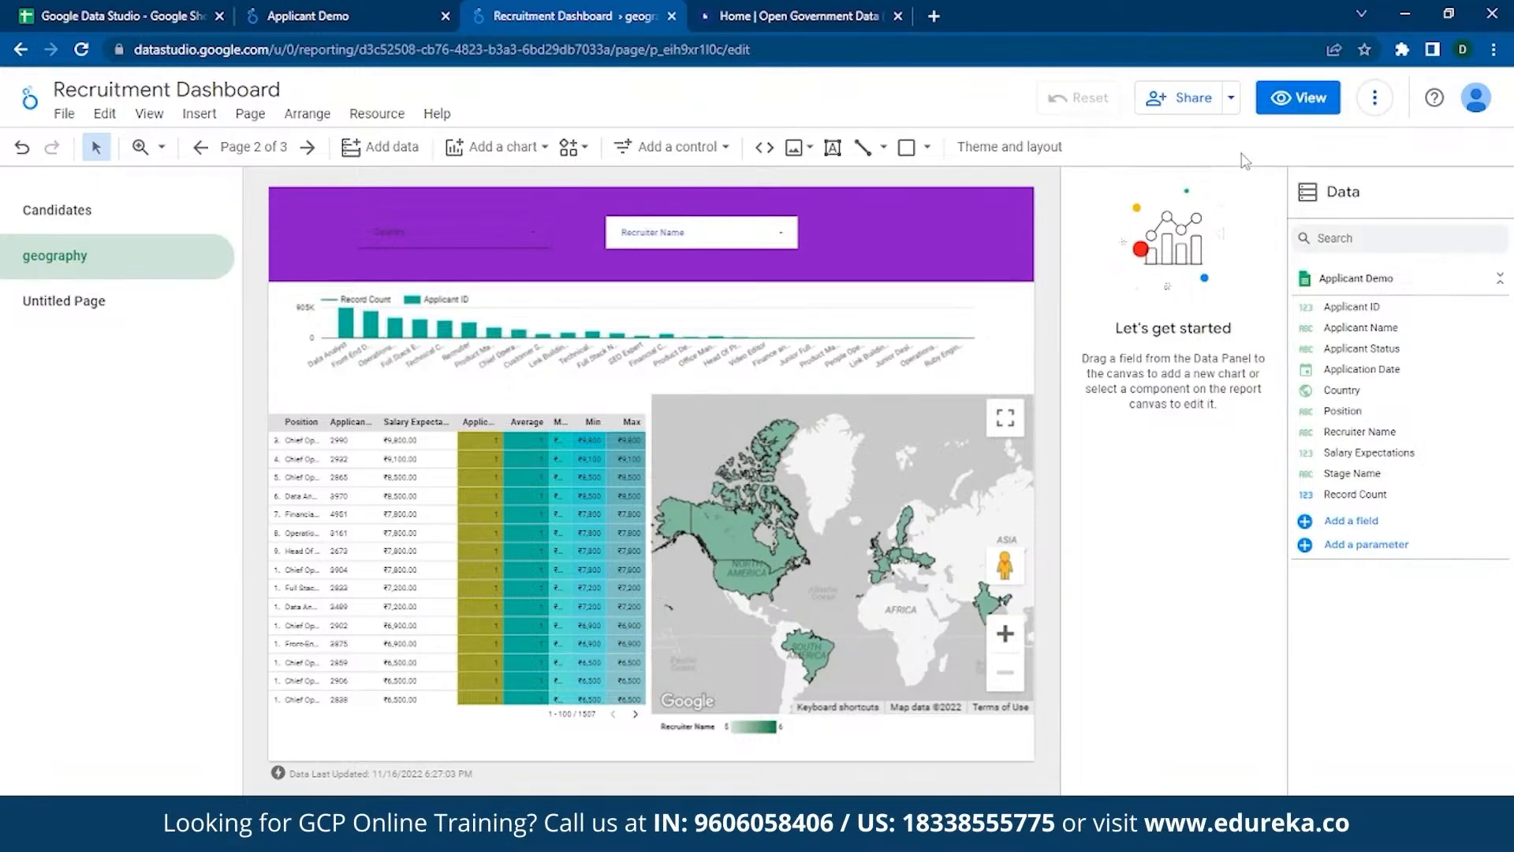
- Try the Default theme on the report and replace it with the Groovy theme
click(798, 147)
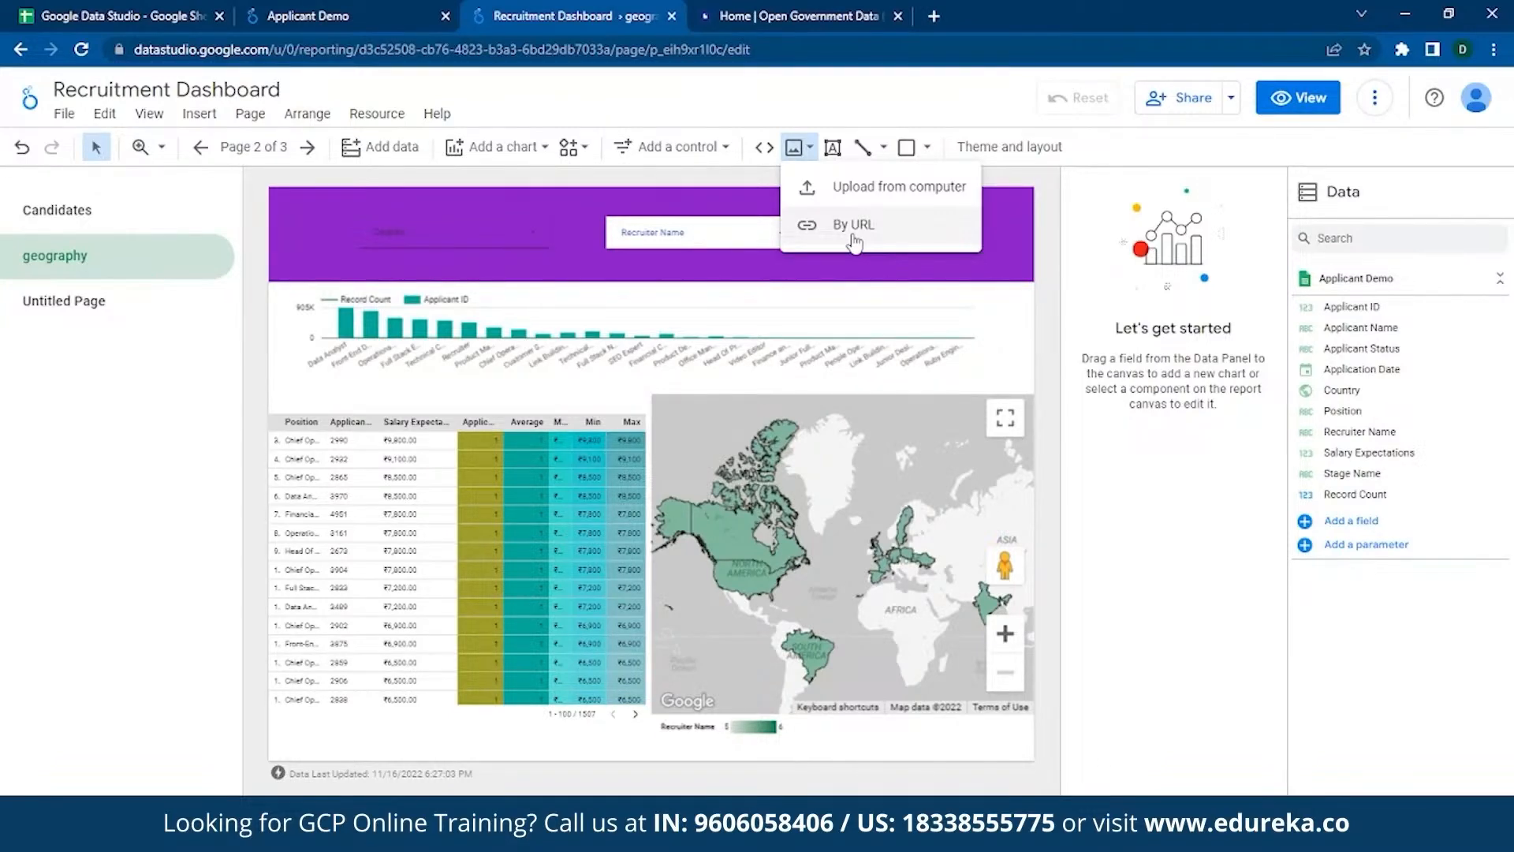
click(1009, 147)
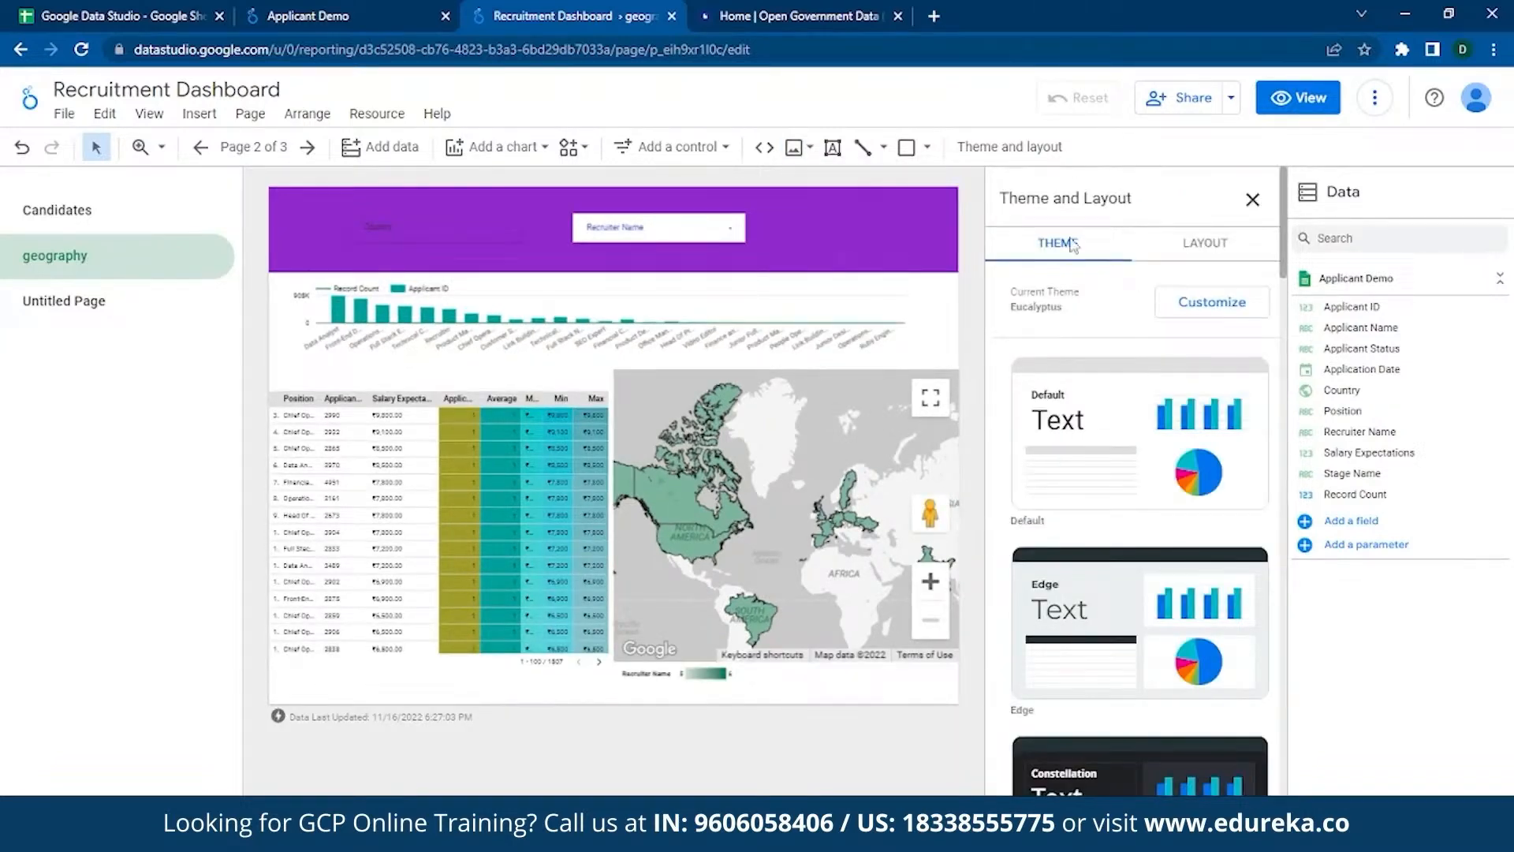
click(1113, 436)
scroll(1104, 496, down, 1)
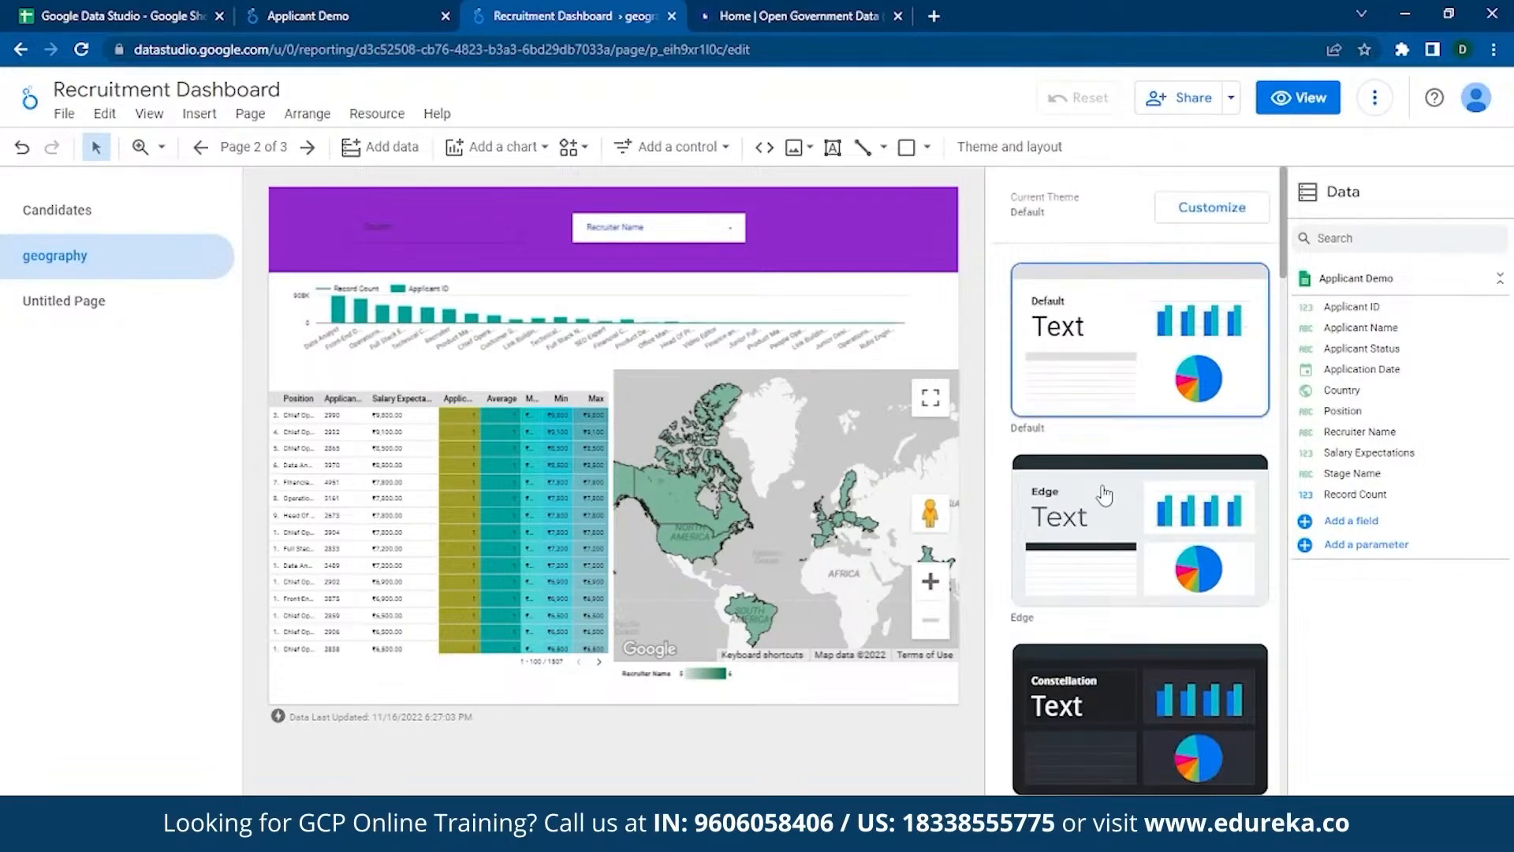
scroll(1104, 501, down, 4)
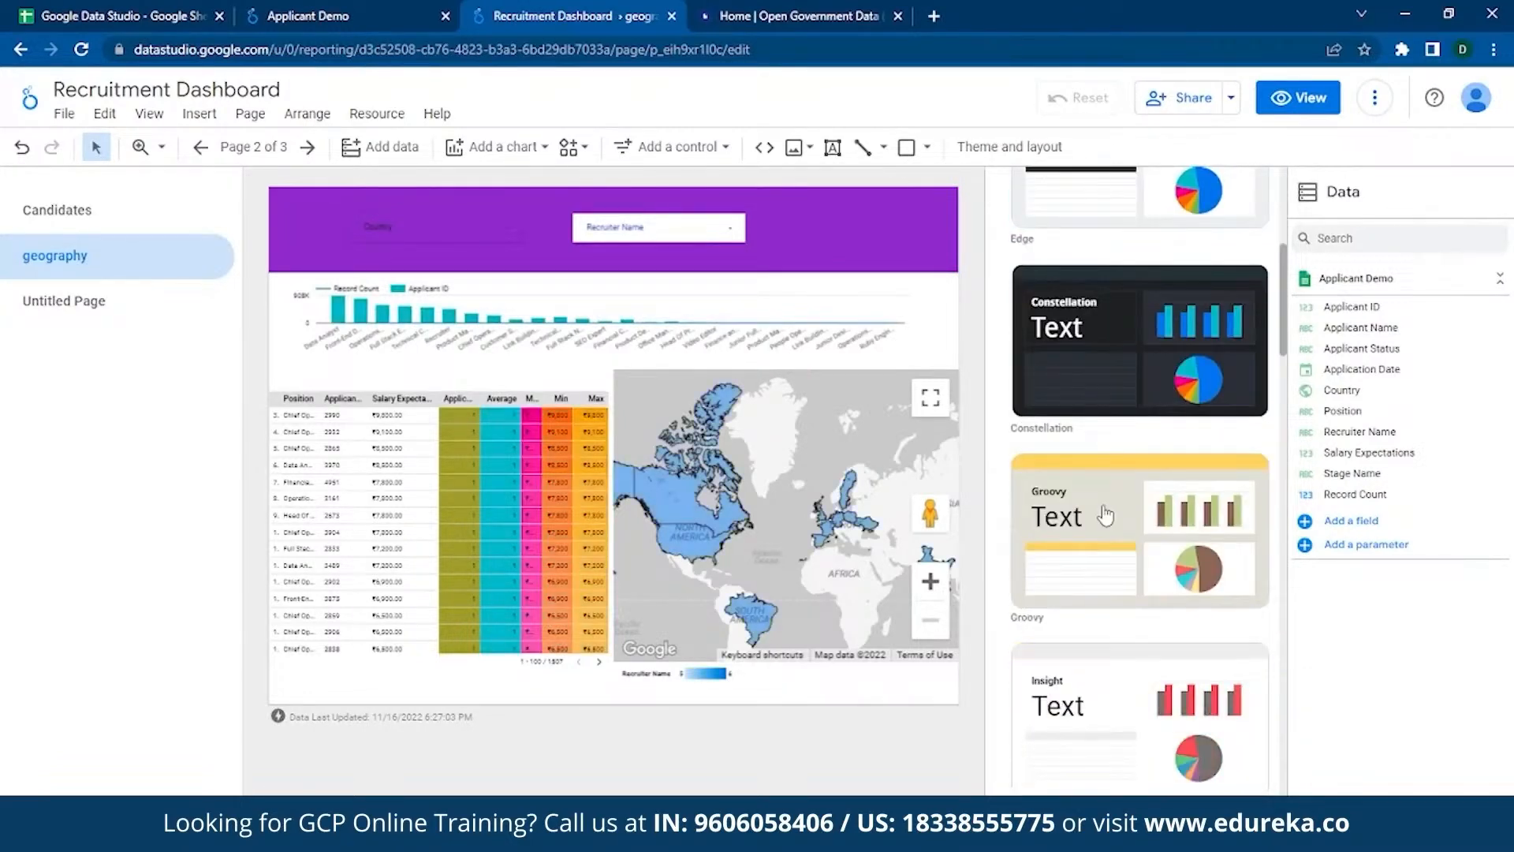
click(1106, 515)
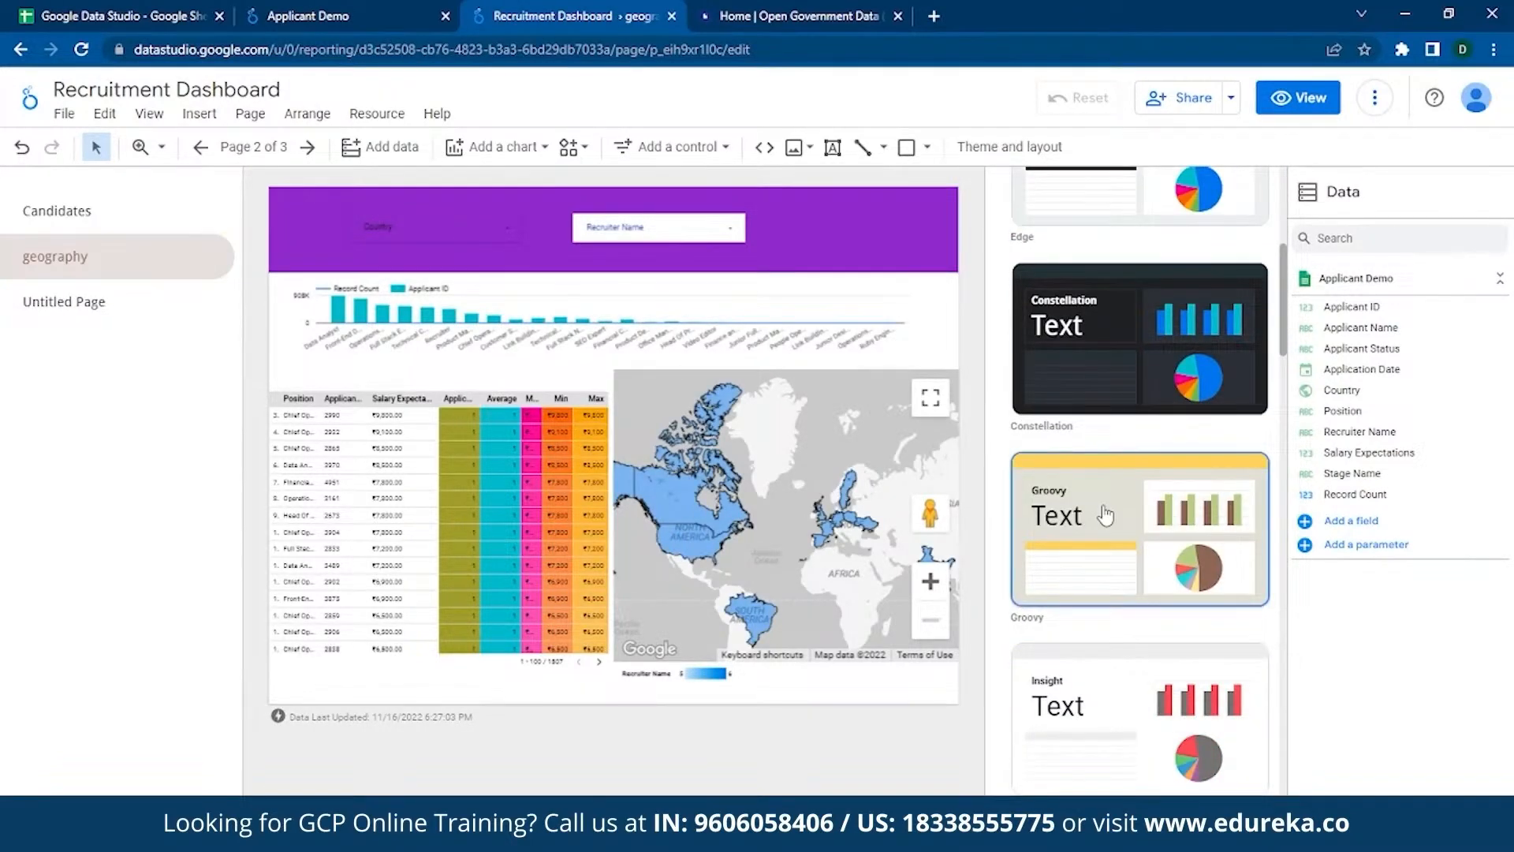